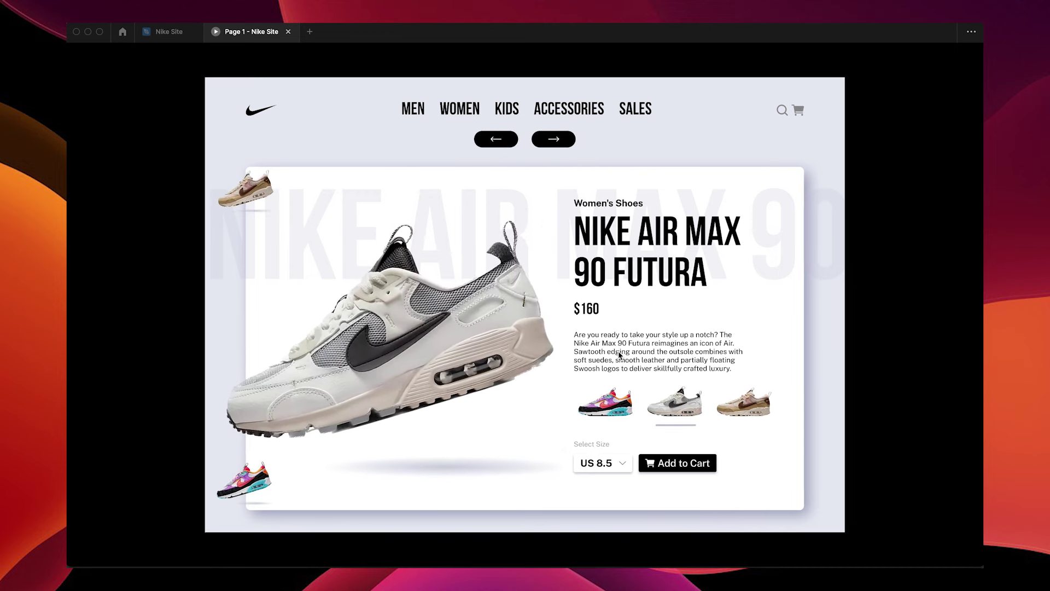
Preview the beige and multicolour shoe variants in the Nike Site prototype.
click(760, 411)
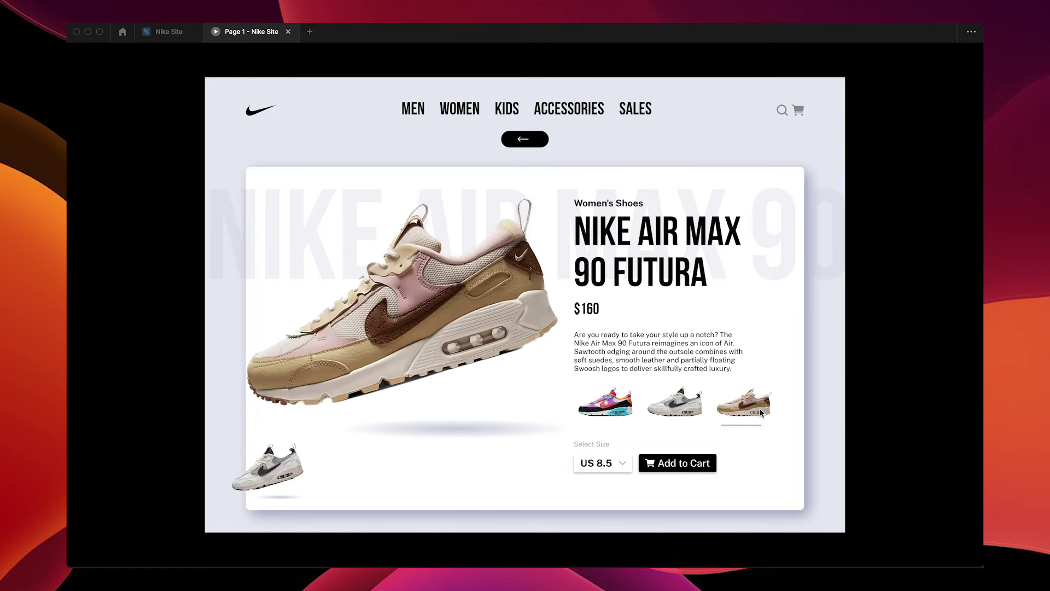
click(631, 409)
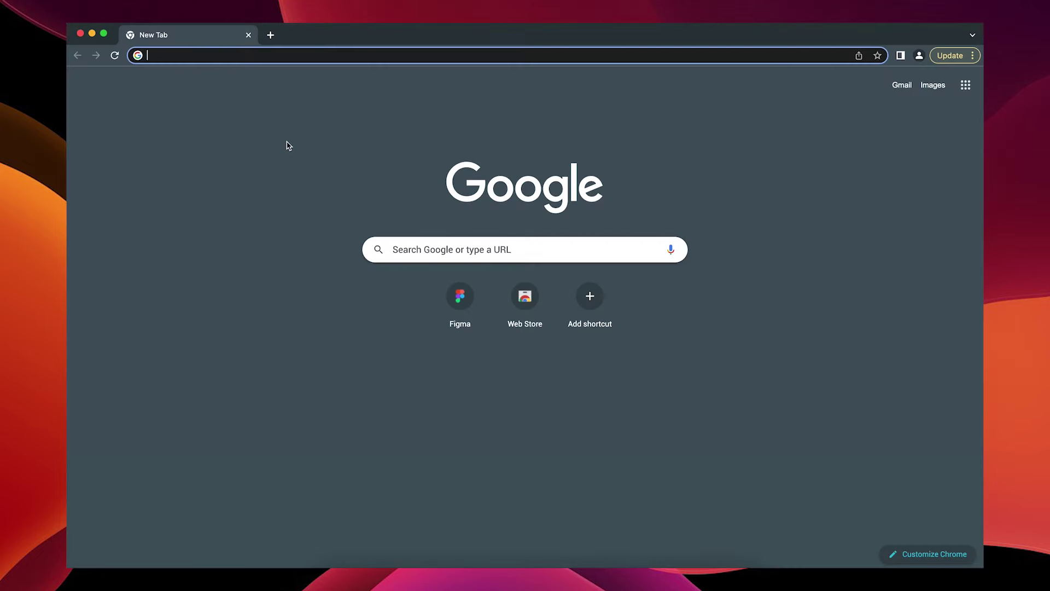
Go to nike.com in the browser and open the multicolour women's Air Max 90 Futura from the Air Max shoes page.
text(nike.co)
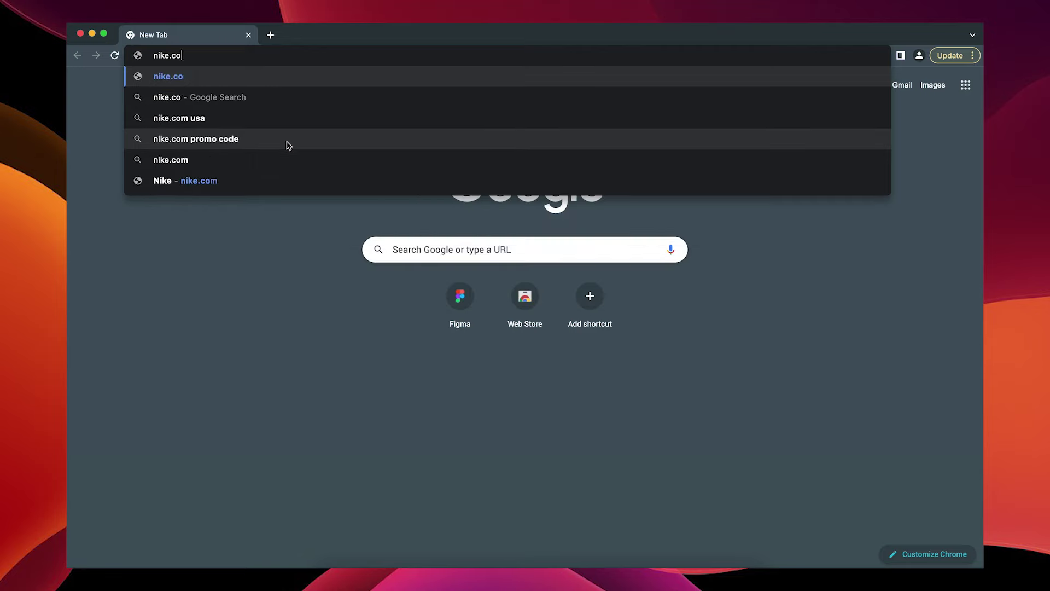
key(Return)
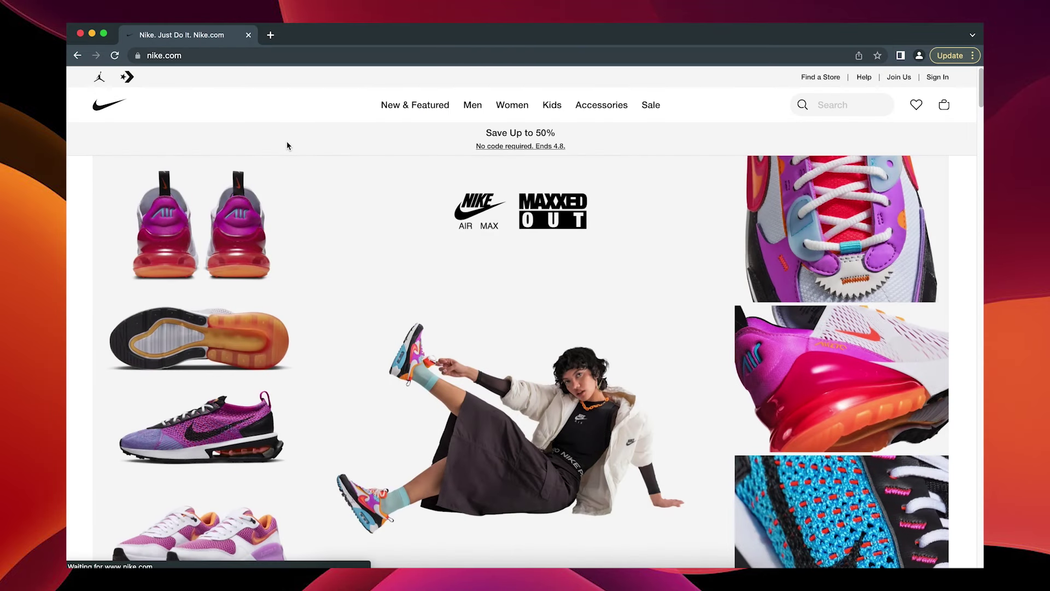
click(269, 334)
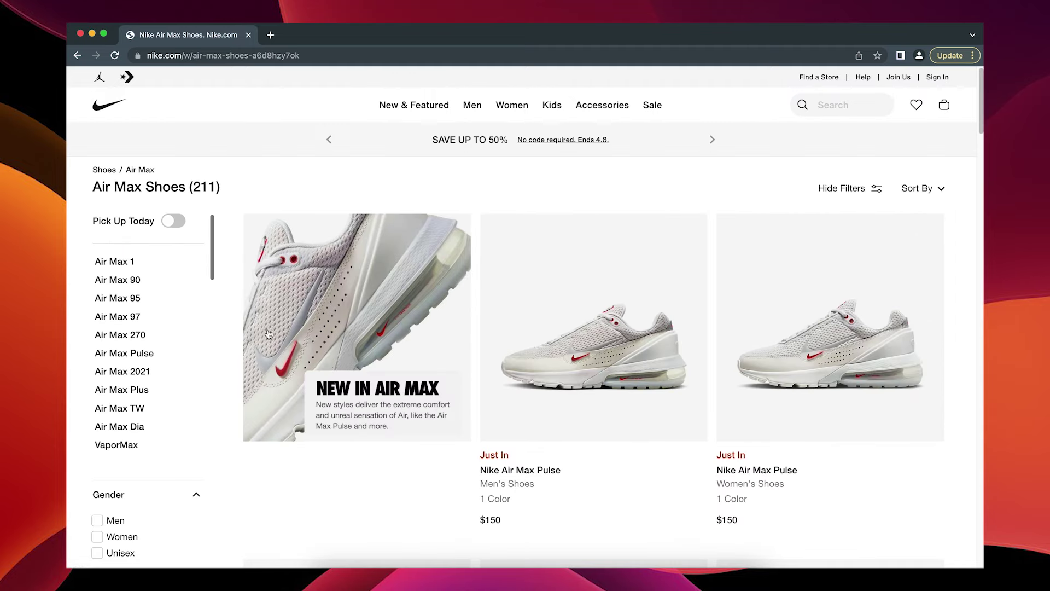
scroll(331, 370, down, 10)
scroll(331, 371, down, 10)
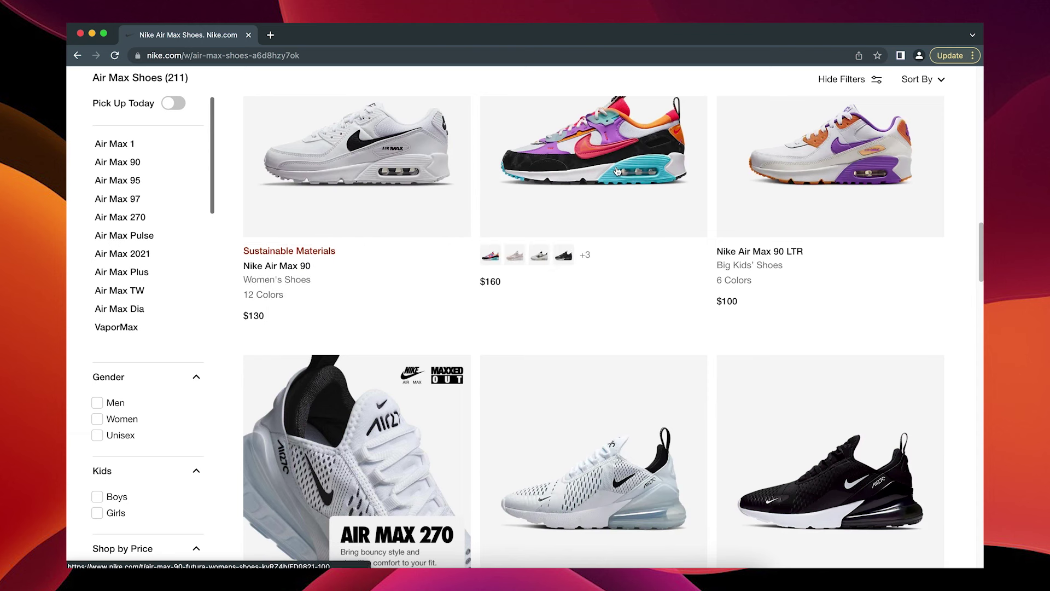
click(617, 171)
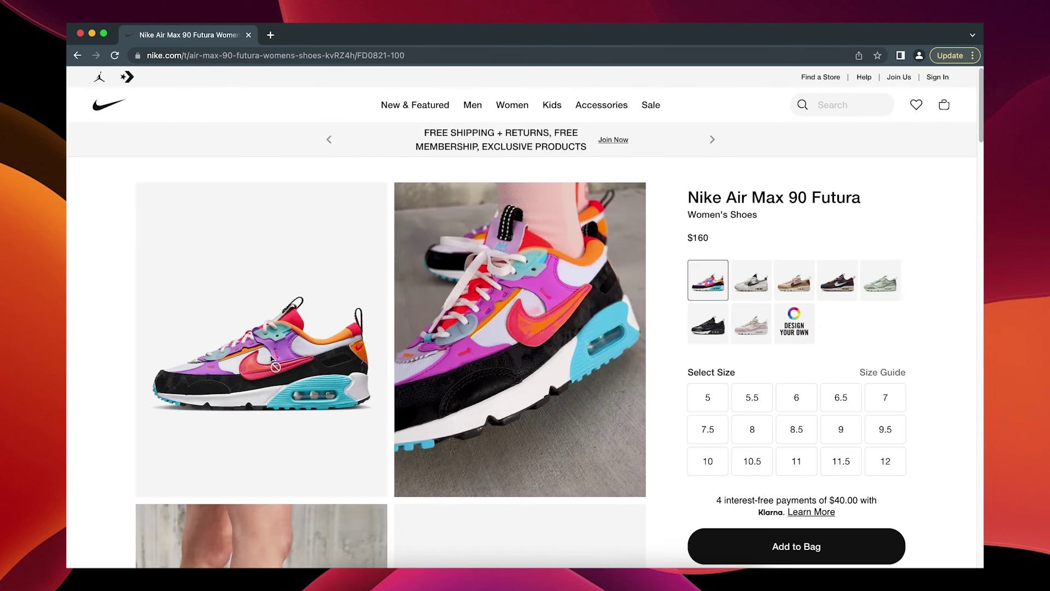
Save the multicolour shoe's side-view image to the Downloads folder.
right_click(240, 343)
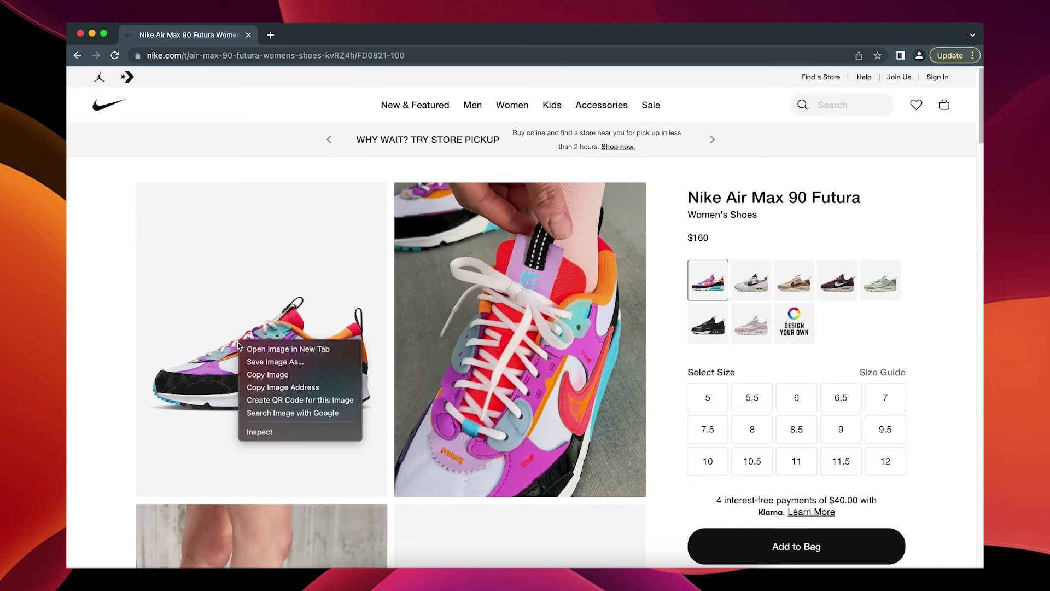
click(285, 362)
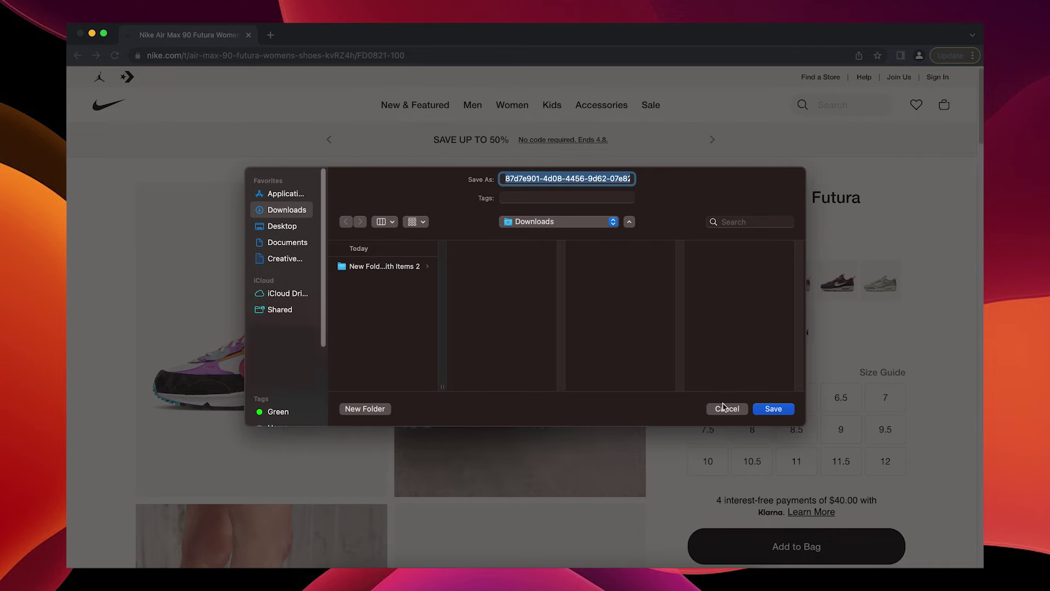
click(774, 409)
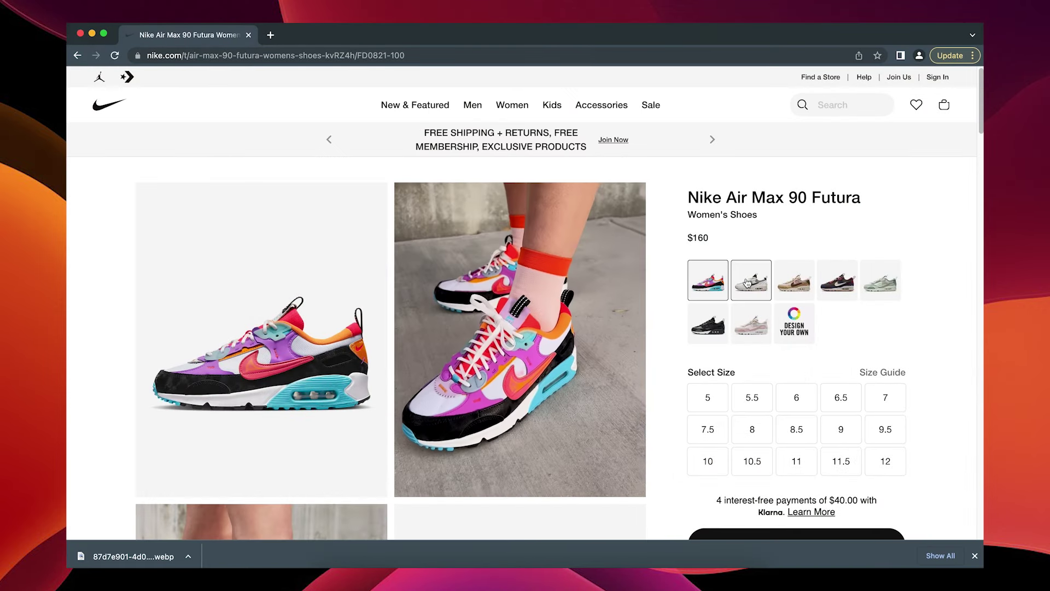
Show the white and grey colourway and save its side-view image to the Downloads folder.
click(747, 282)
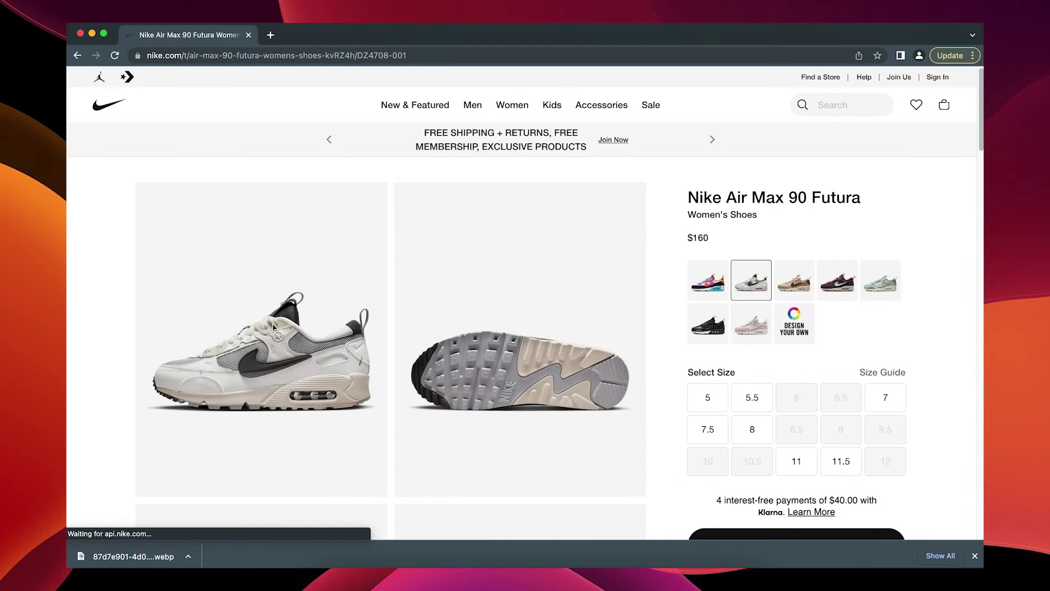
right_click(273, 327)
click(317, 353)
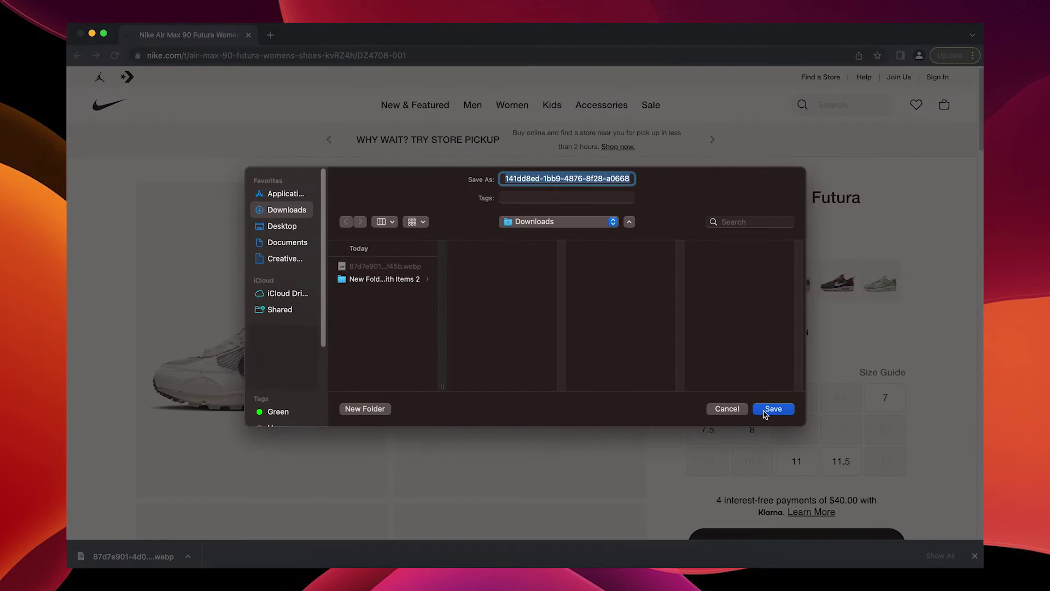
click(770, 411)
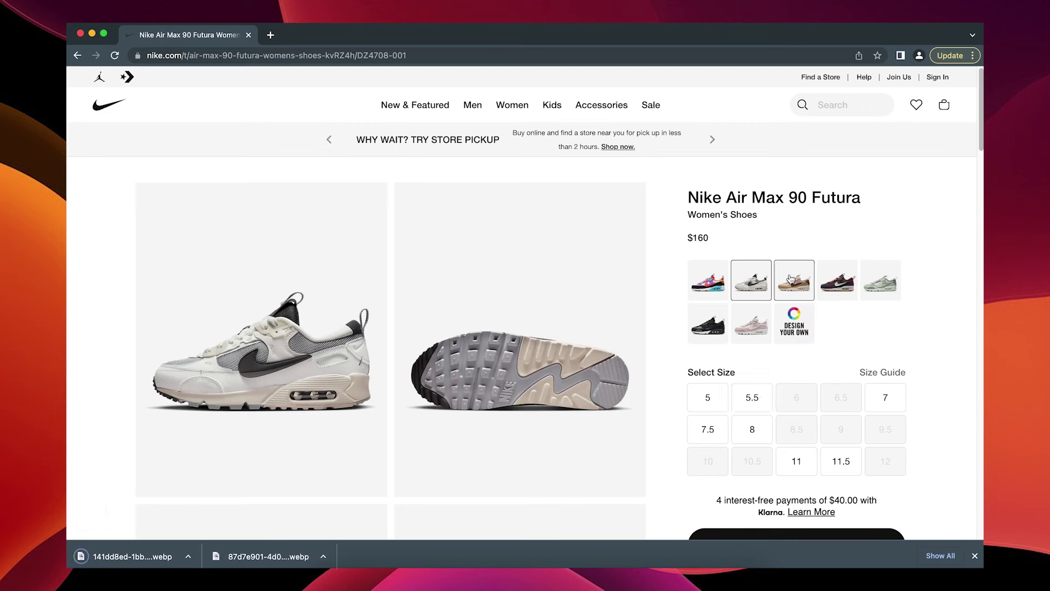
Show the beige and brown colourway and save its side-view image to the Downloads folder.
click(791, 279)
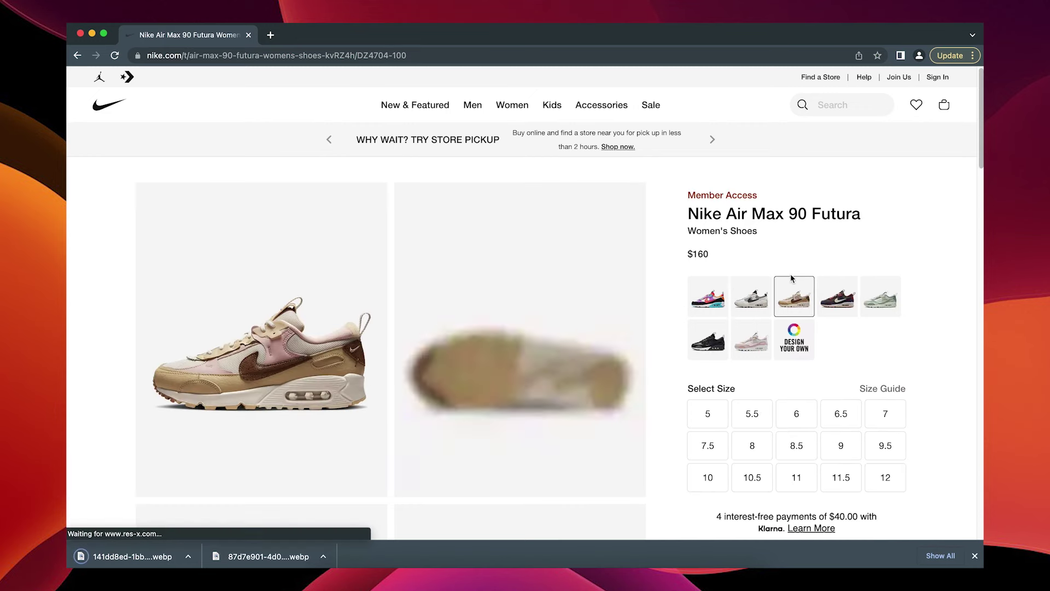
right_click(270, 315)
click(293, 333)
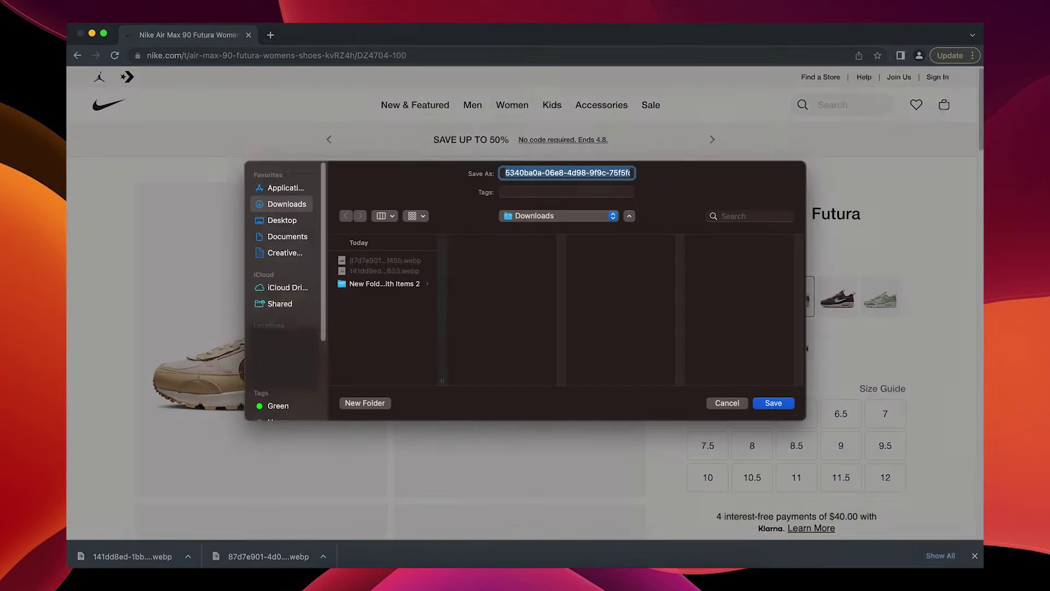
click(777, 411)
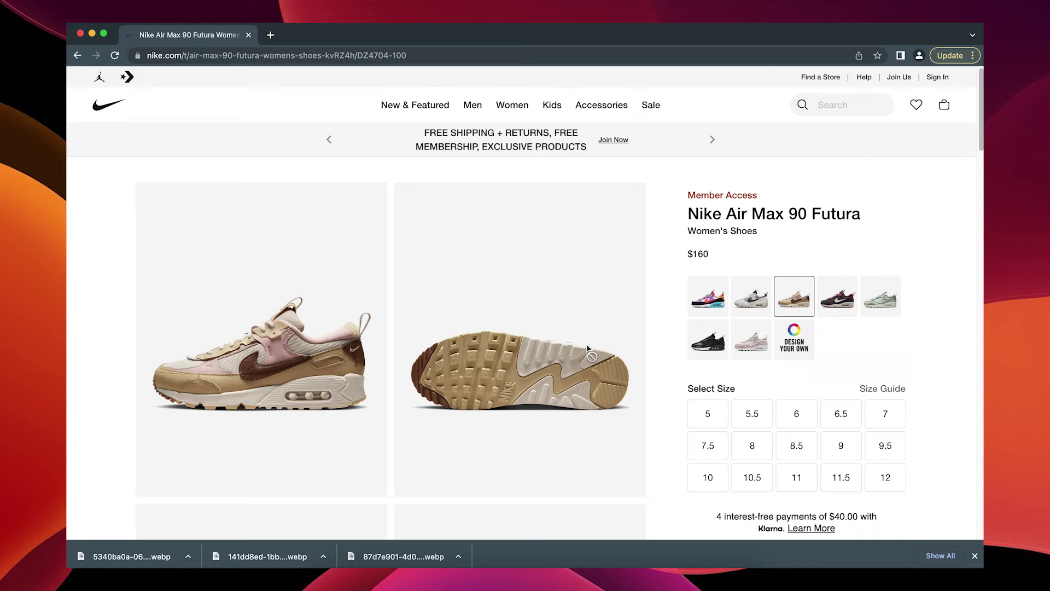
Search Google Images for "nike logo" in a new browser tab.
click(271, 35)
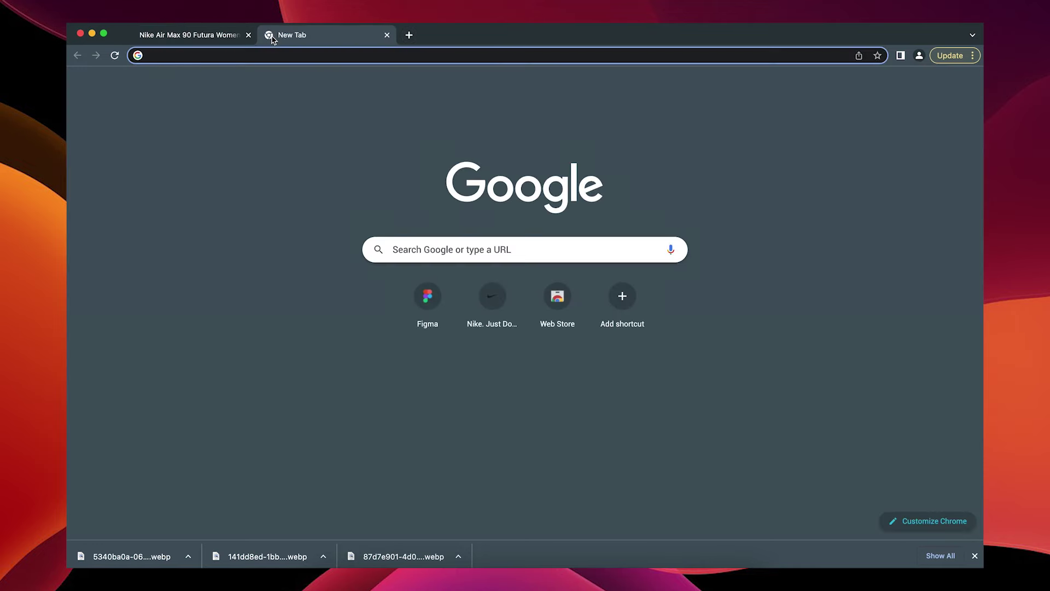
text(nike logo)
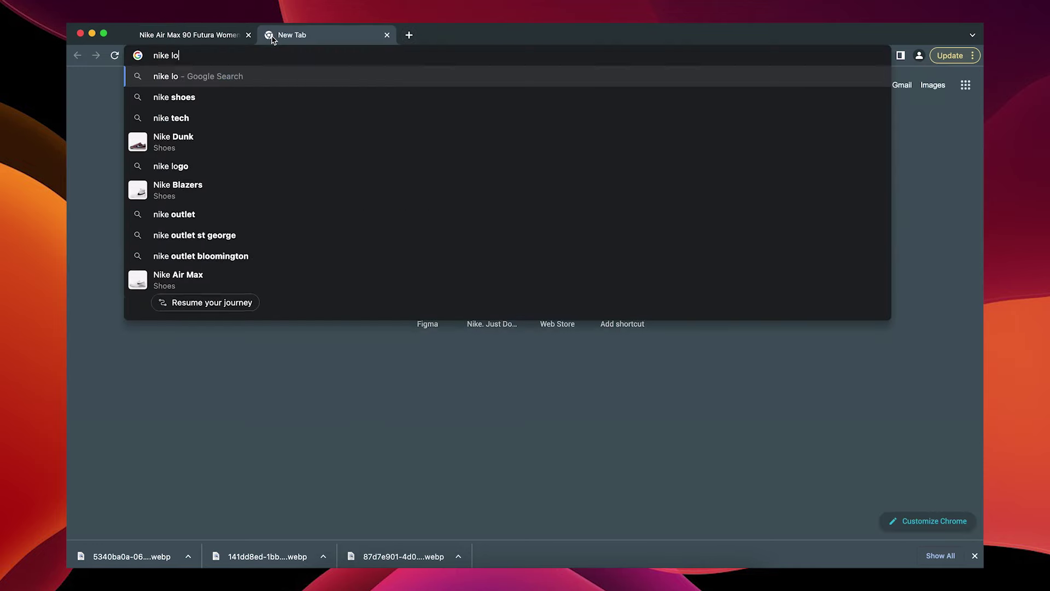
key(Return)
click(216, 129)
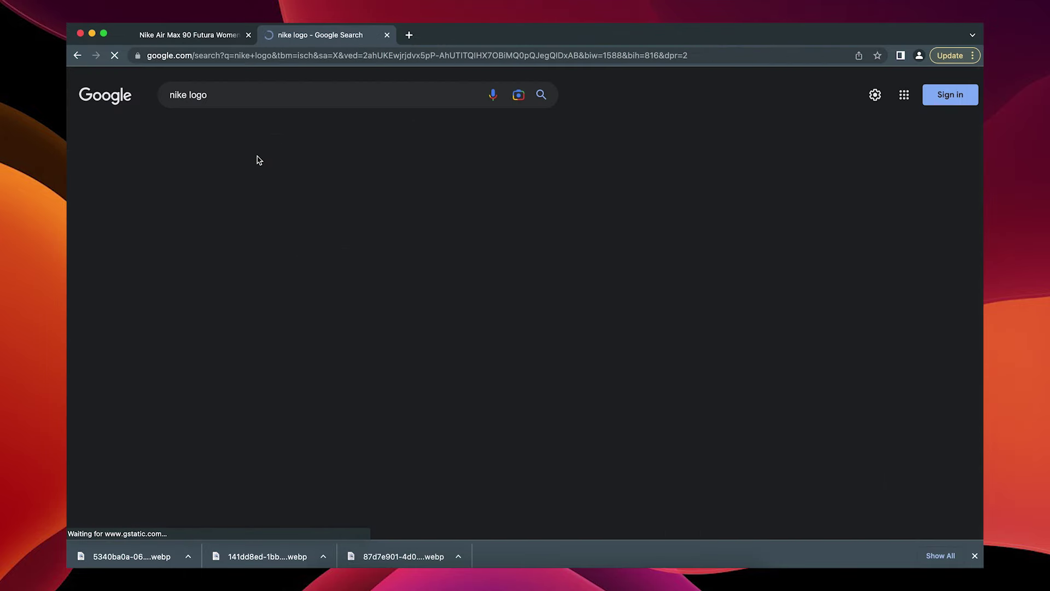
scroll(281, 258, down, 3)
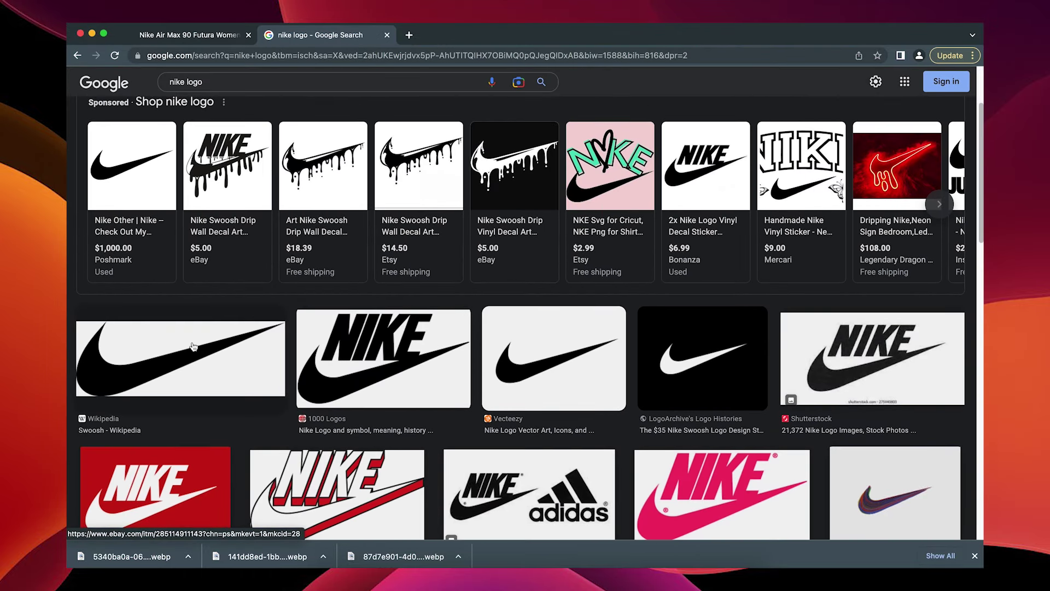
Save Wikipedia's black swoosh image as Logo_NIKE.svg.webp in the Downloads folder.
click(274, 368)
right_click(685, 225)
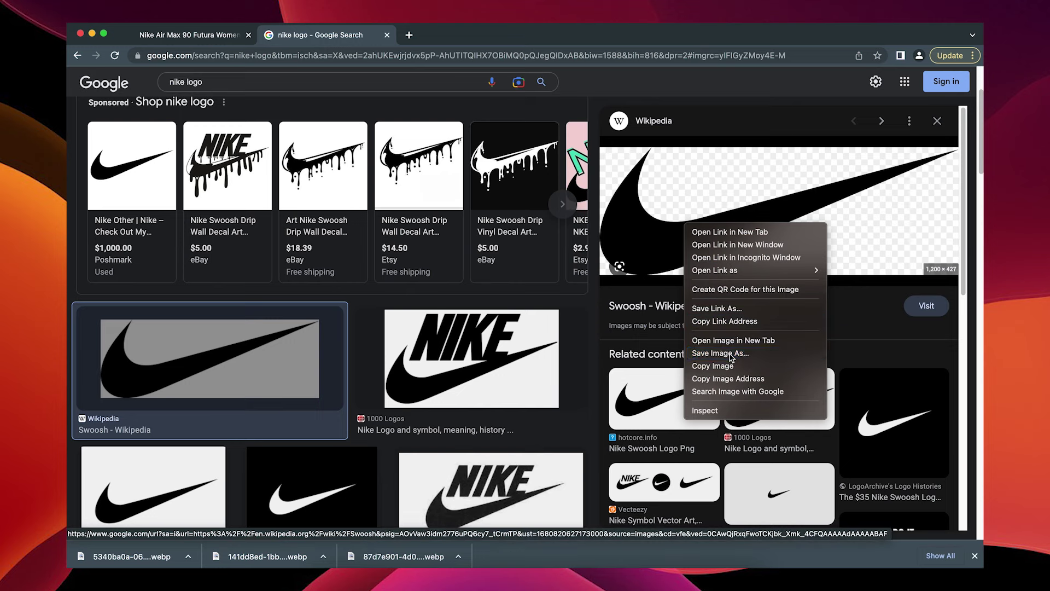
click(729, 353)
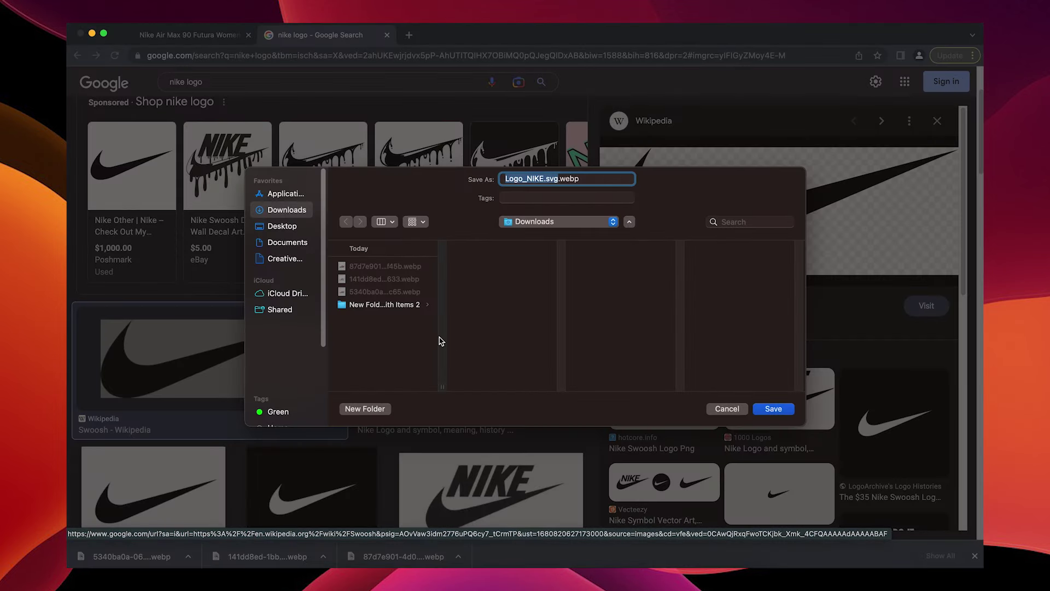
click(772, 409)
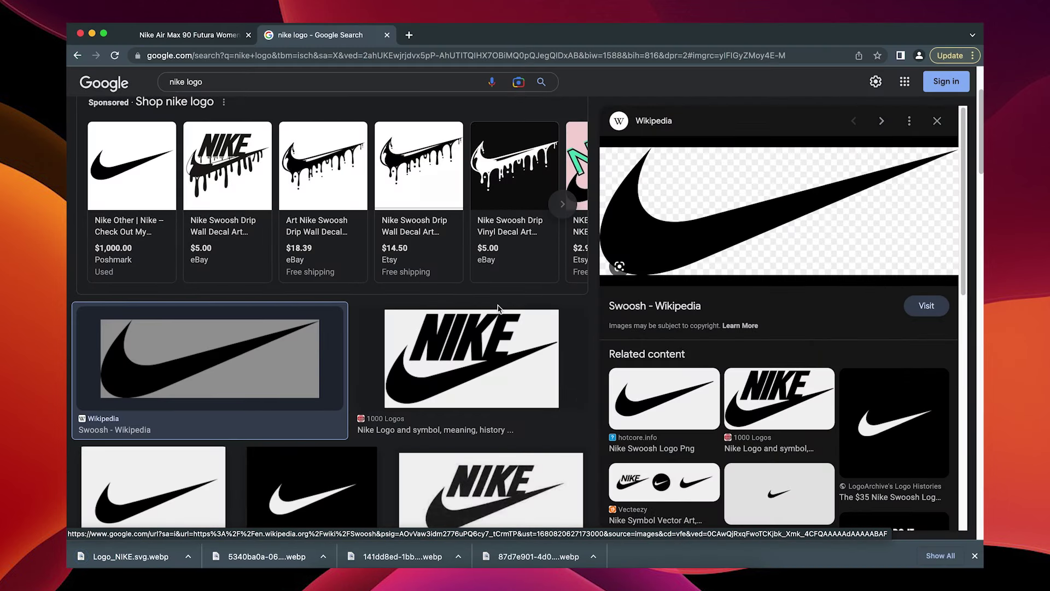
Switch to the Nike Site file in Figma and create a 1440 × 1024 frame from the Desktop preset.
key(super+Tab)
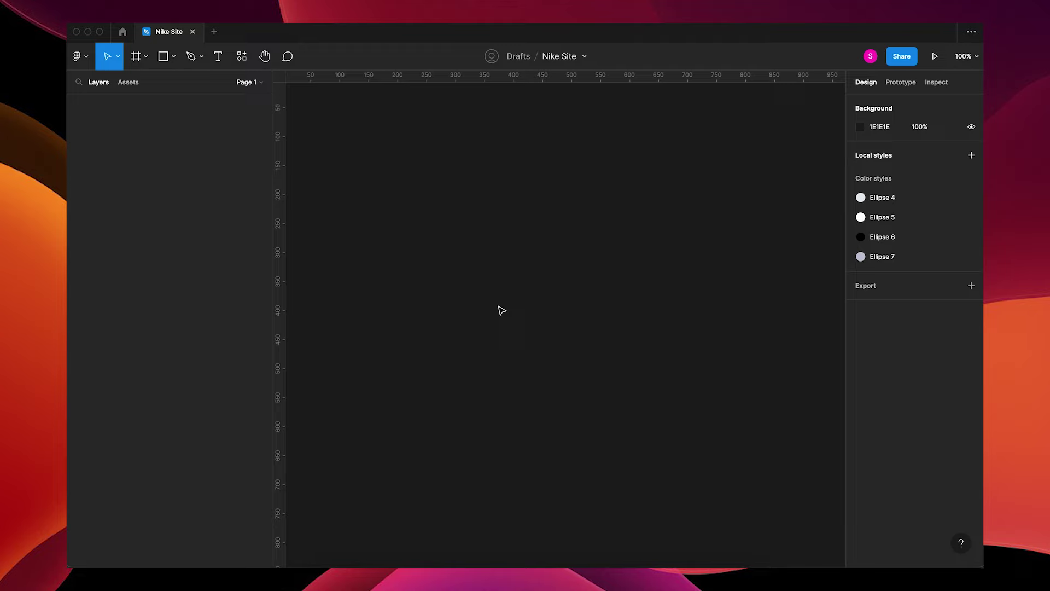
key(f)
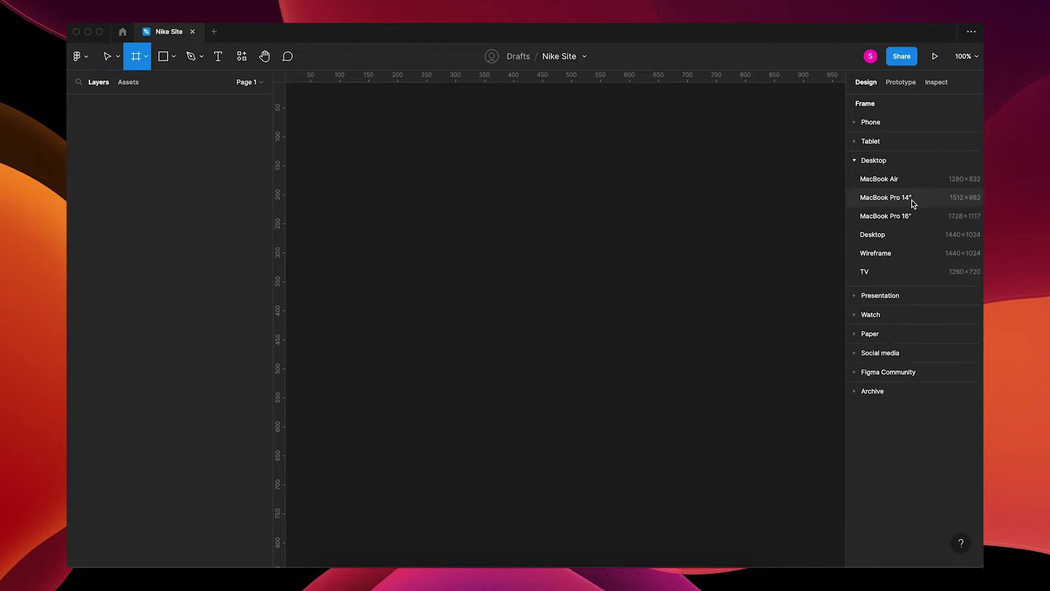
click(900, 236)
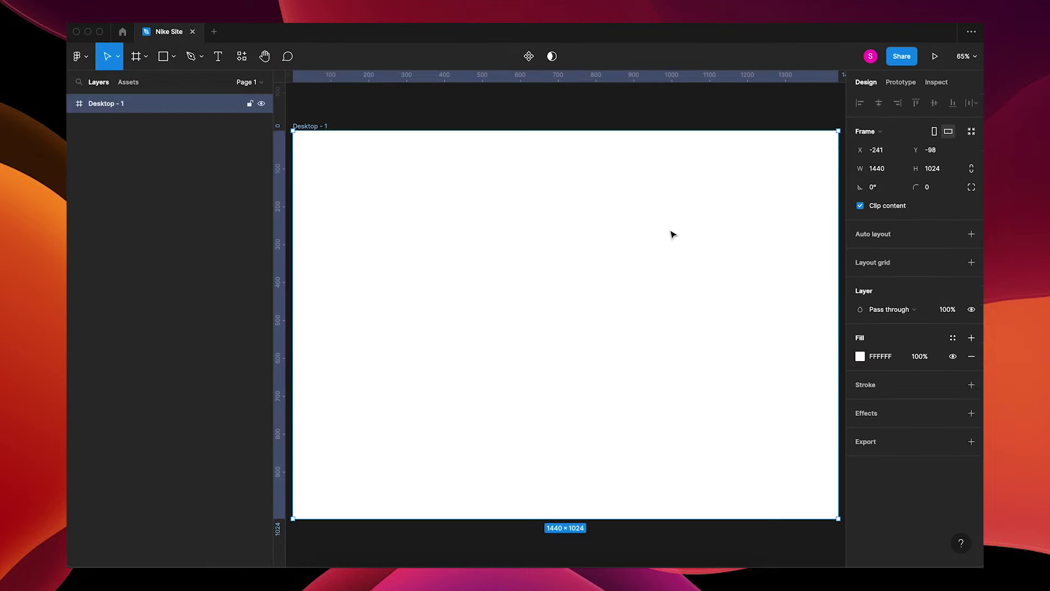
key(minus)
key(shift+1)
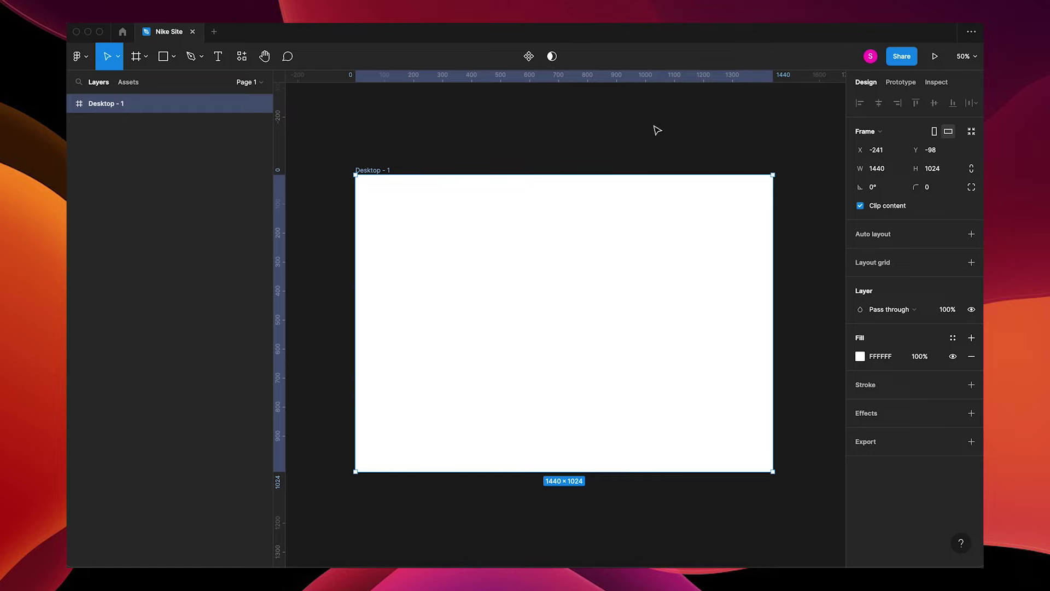
click(658, 131)
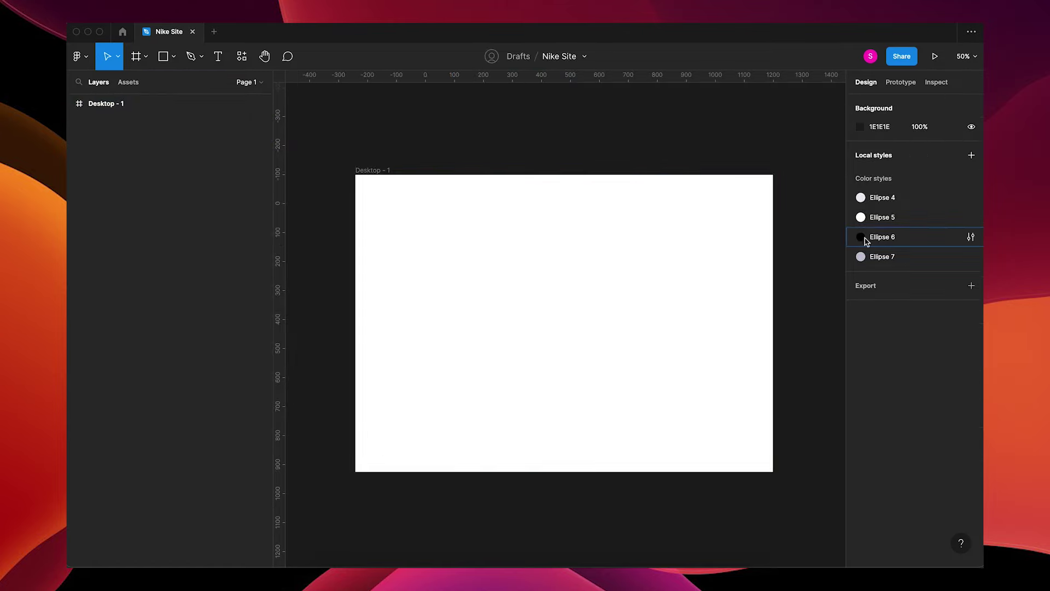
click(866, 257)
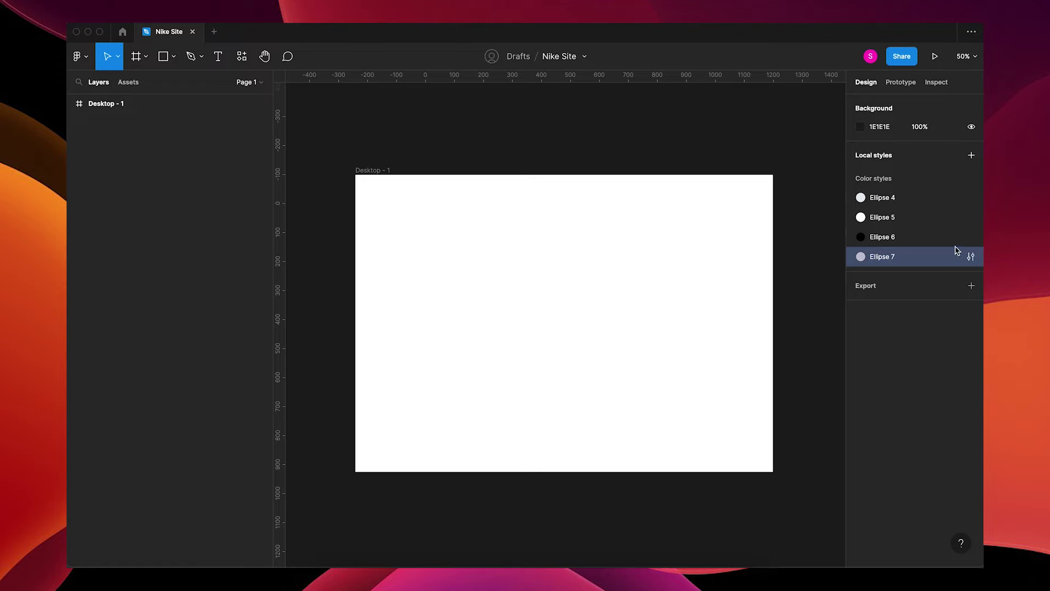
click(757, 136)
click(858, 127)
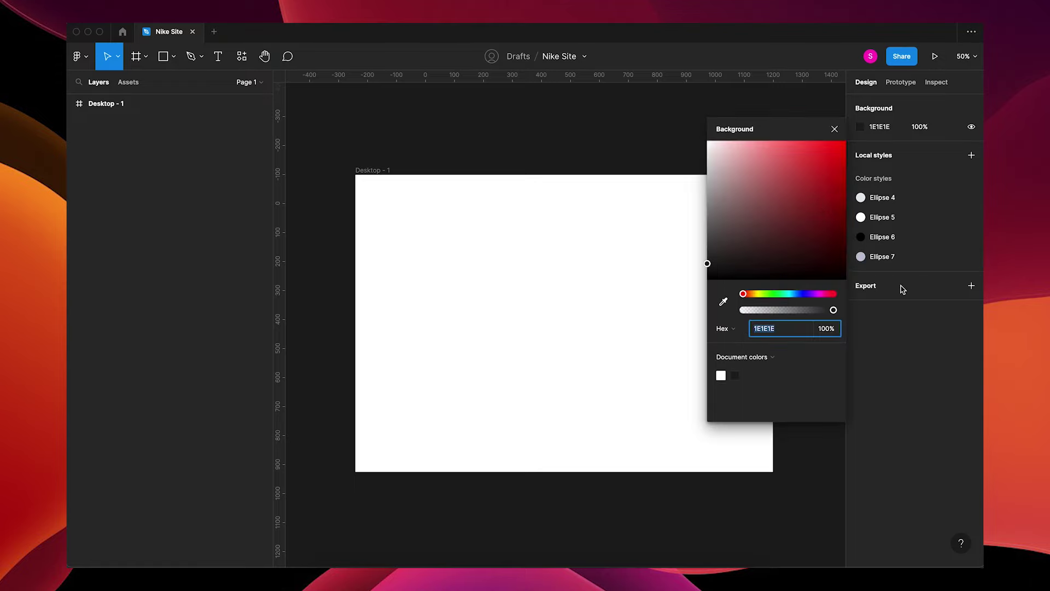
Apply the Ellipse 4 colour style to the fill of the Desktop - 1 frame.
click(860, 357)
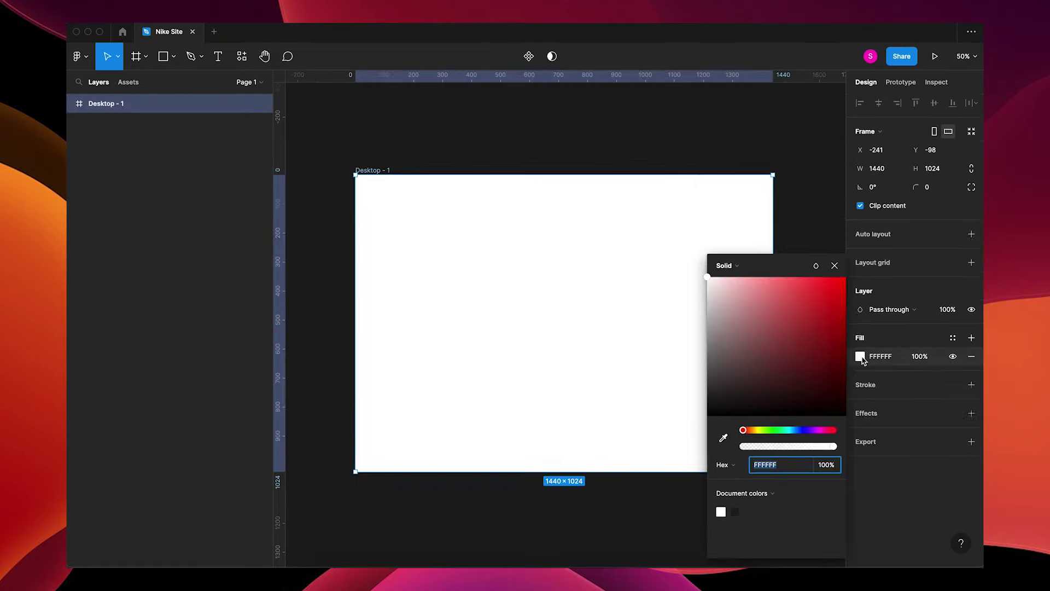
click(952, 339)
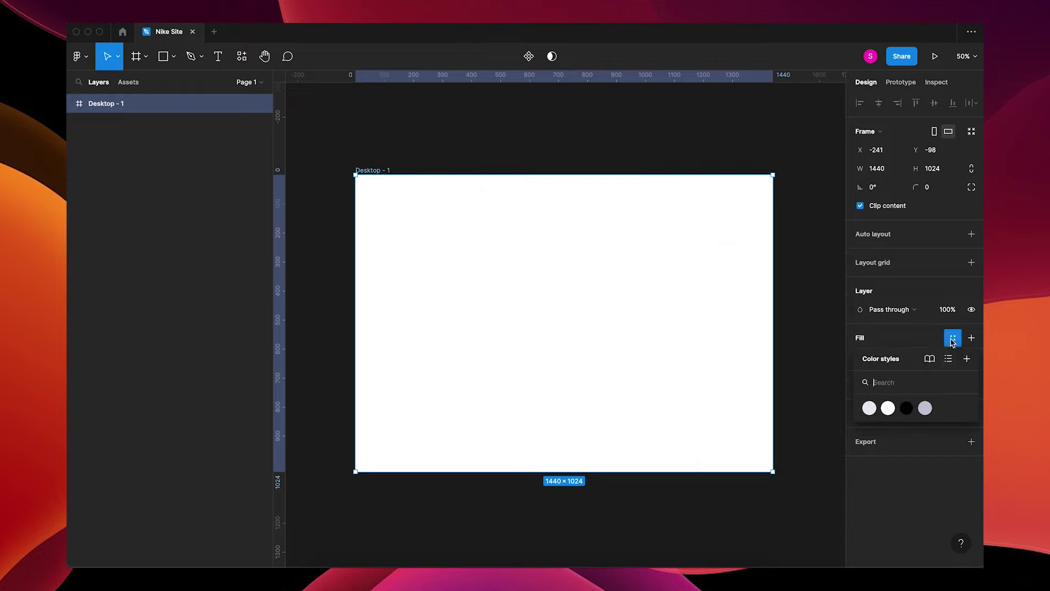
click(870, 408)
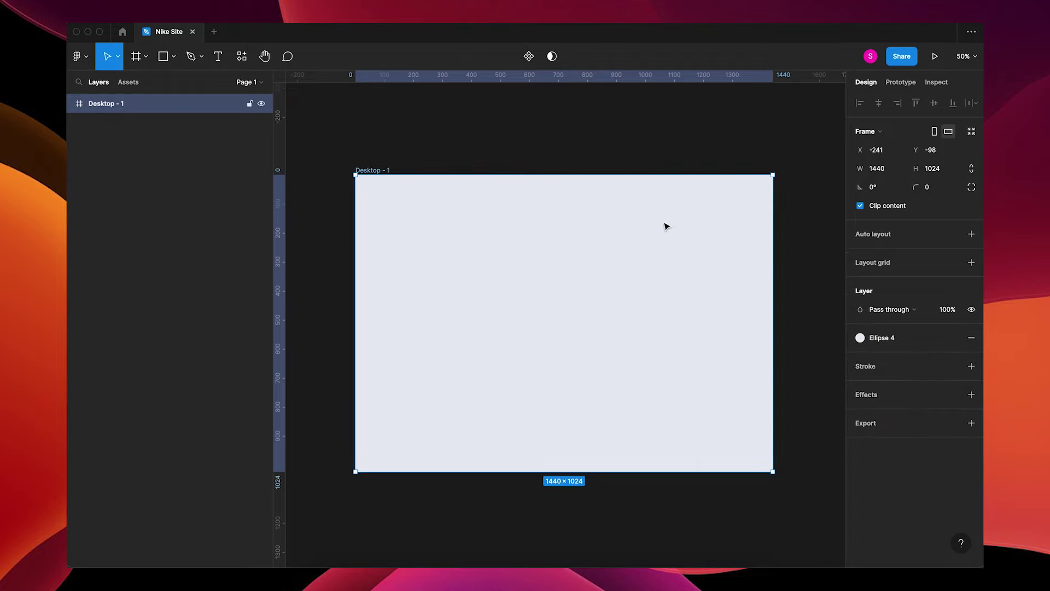
Draw a rectangle about 84 × 116 near the top of the Desktop - 1 frame and apply the Ellipse 7 colour style to it.
key(r)
drag(594, 202, 619, 236)
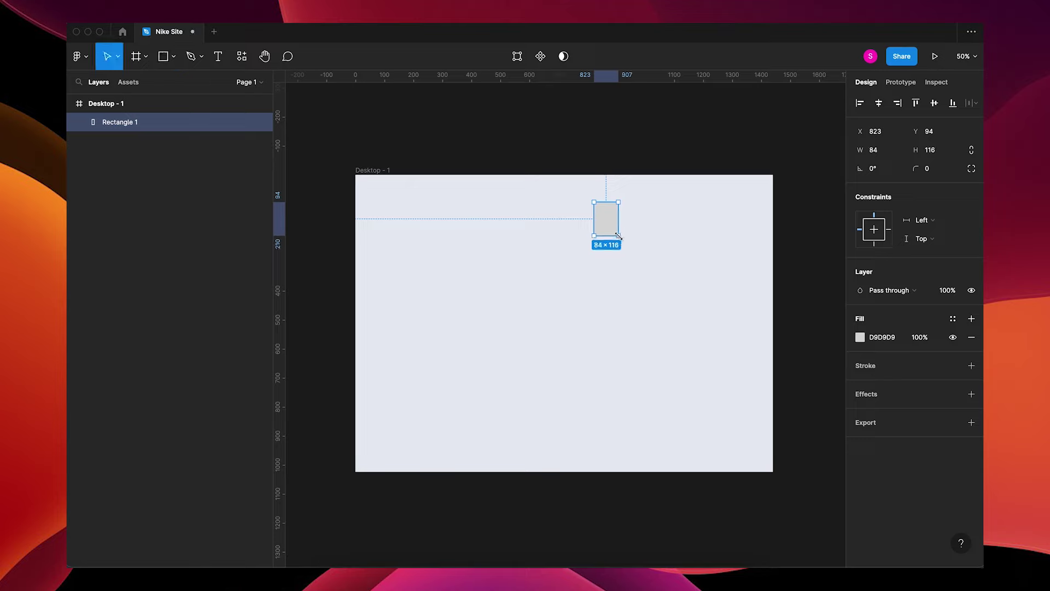
click(860, 337)
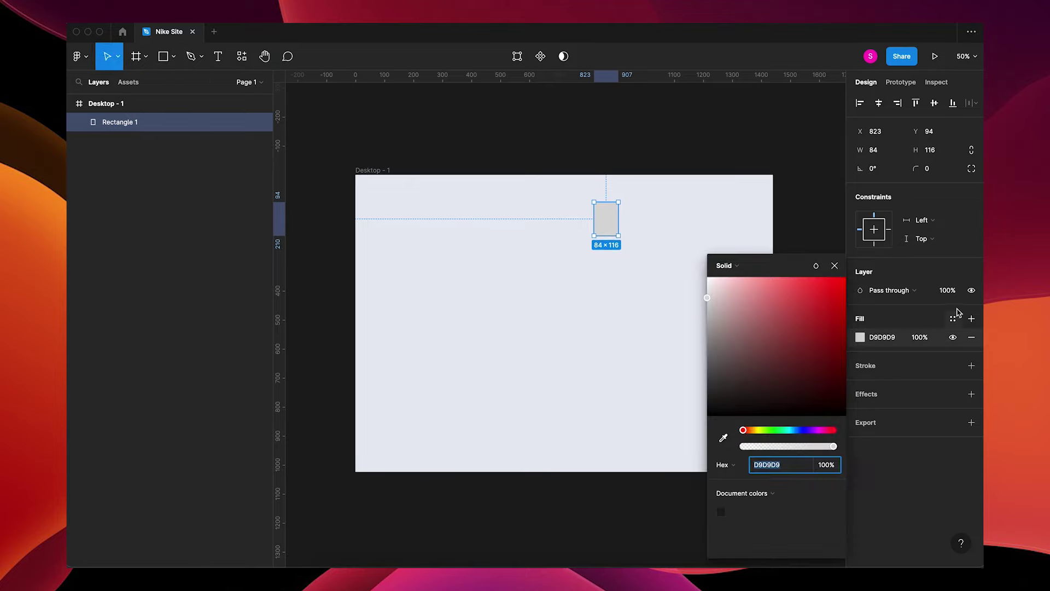
click(954, 318)
click(924, 387)
click(661, 132)
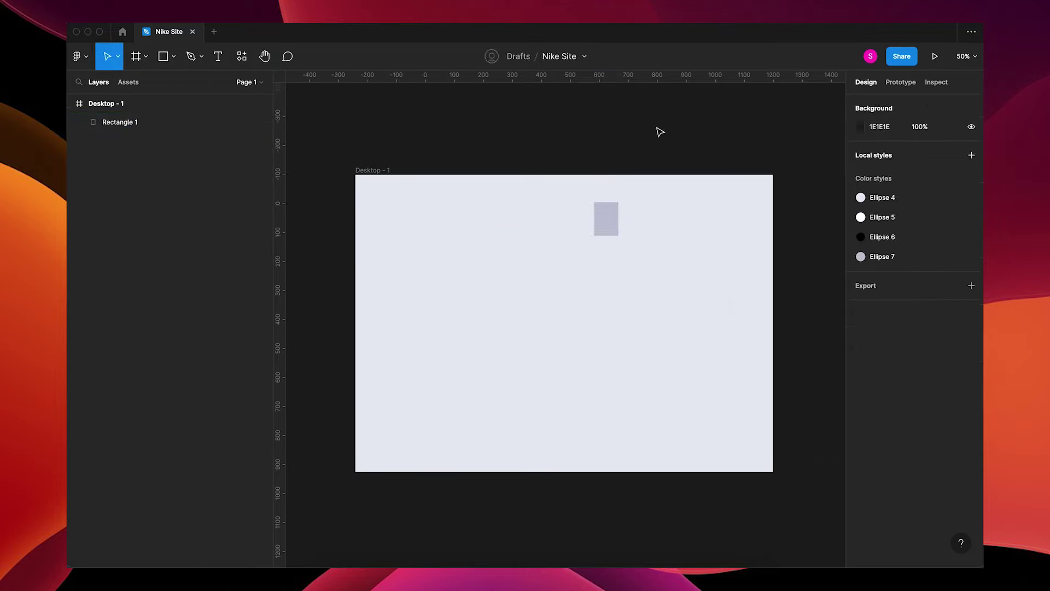
Set the canvas background to the colour sampled from the small rectangle, and delete that rectangle.
click(859, 128)
click(723, 302)
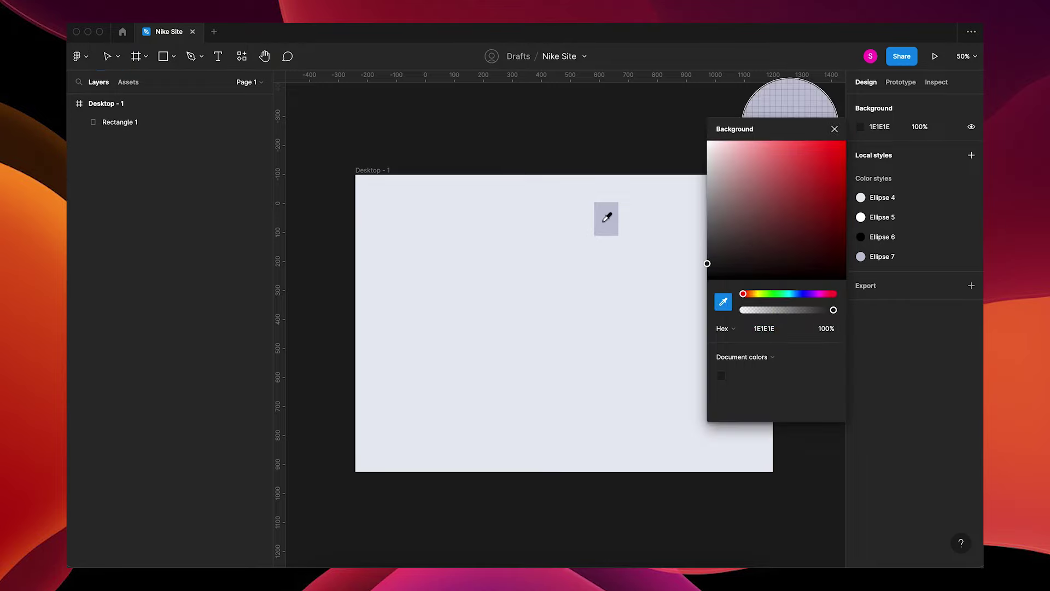
click(607, 217)
click(617, 253)
click(606, 228)
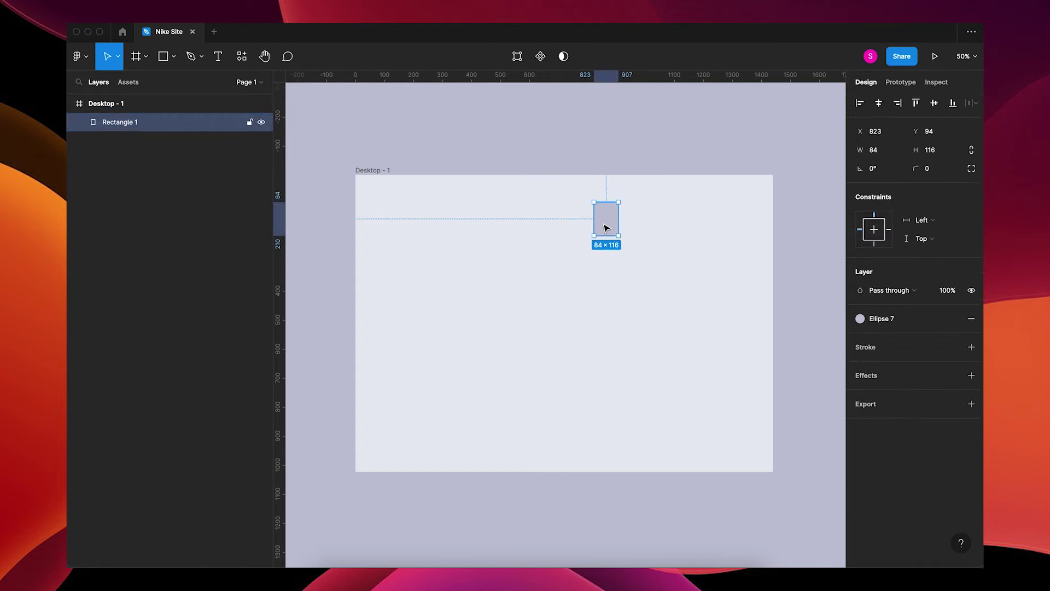
key(Delete)
Draw a white frame about 1256 × 776 inside Desktop - 1 and centre it horizontally.
click(606, 331)
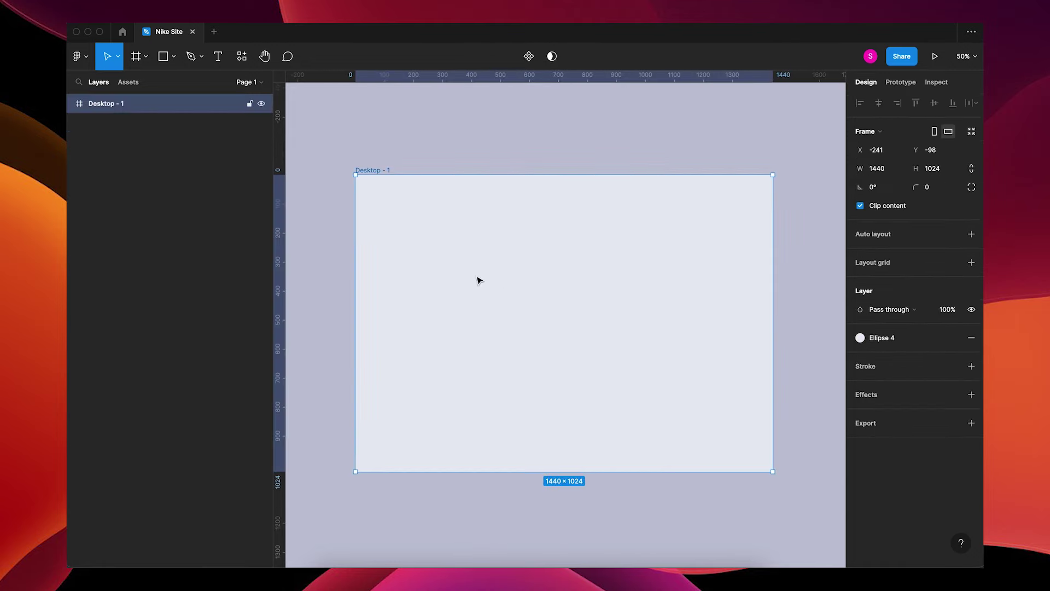
key(f)
mouse_move(374, 212)
mouse_down()
mouse_move(520, 320)
mouse_move(738, 436)
mouse_up()
click(873, 417)
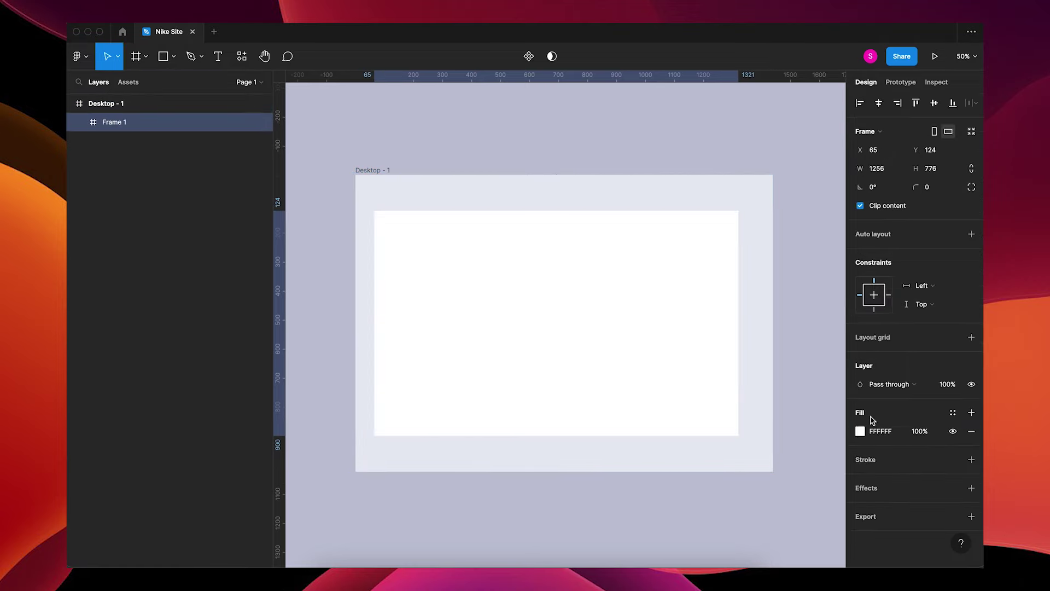
drag(598, 326, 604, 326)
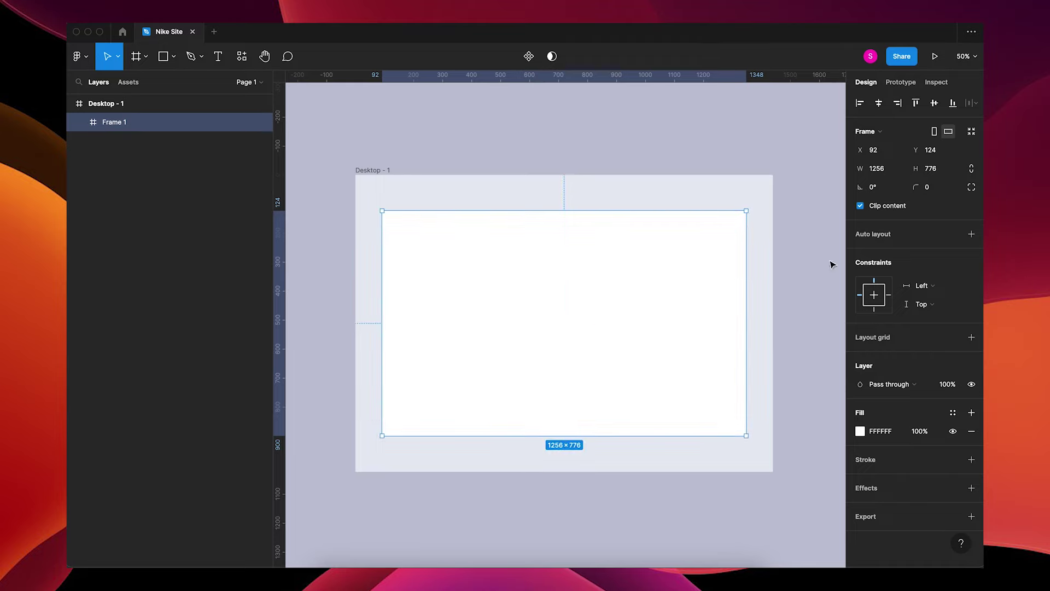
Set the corner radius of the white inner frame to 10.
click(932, 189)
text(10)
key(Tab)
Add a drop shadow to the inner frame with X and Y offsets of 11, blur 35 and colour 7E86A4 at 66%.
click(867, 488)
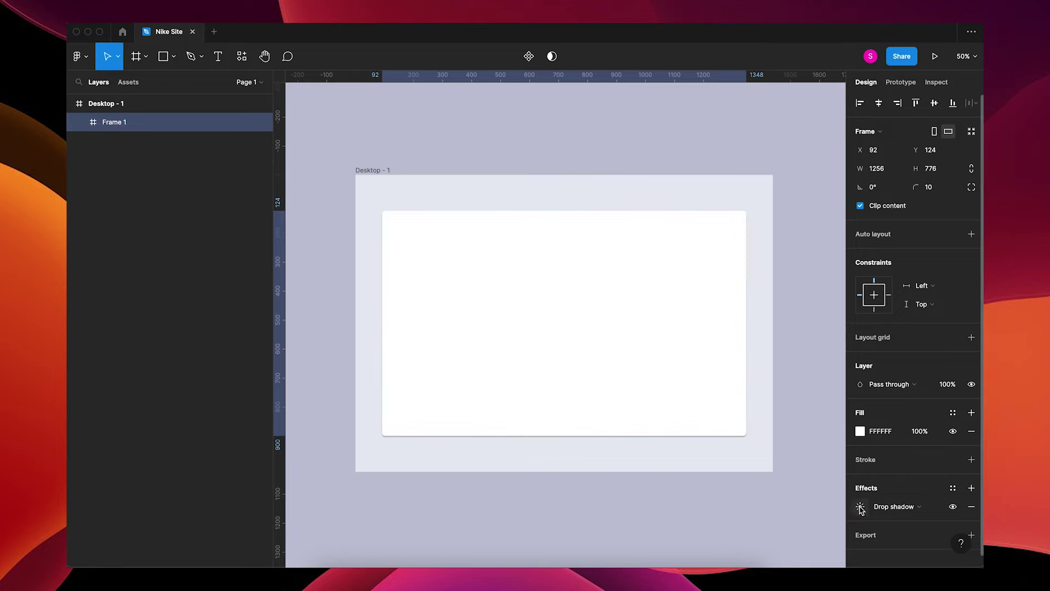
click(860, 507)
mouse_move(721, 510)
mouse_down()
mouse_move(729, 509)
mouse_move(728, 526)
mouse_up()
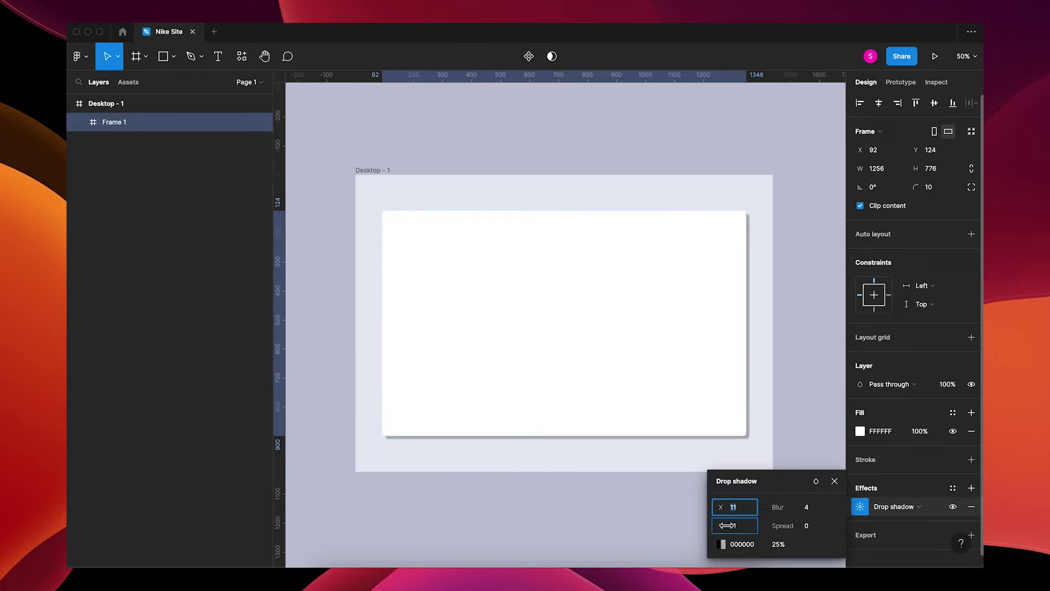
click(722, 544)
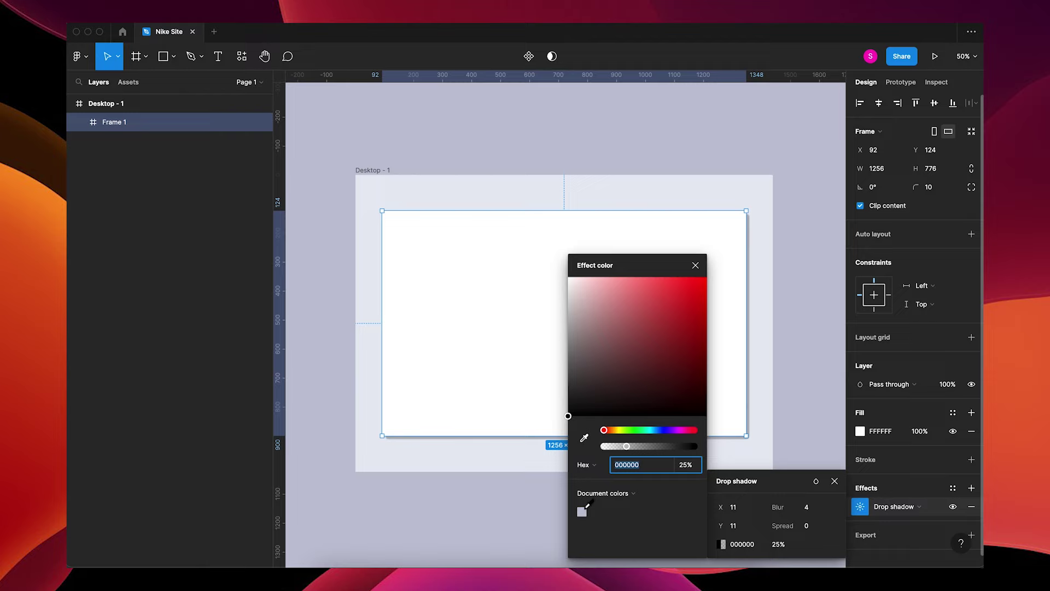
click(582, 510)
drag(582, 300, 600, 327)
drag(696, 448, 665, 454)
drag(772, 509, 210, 503)
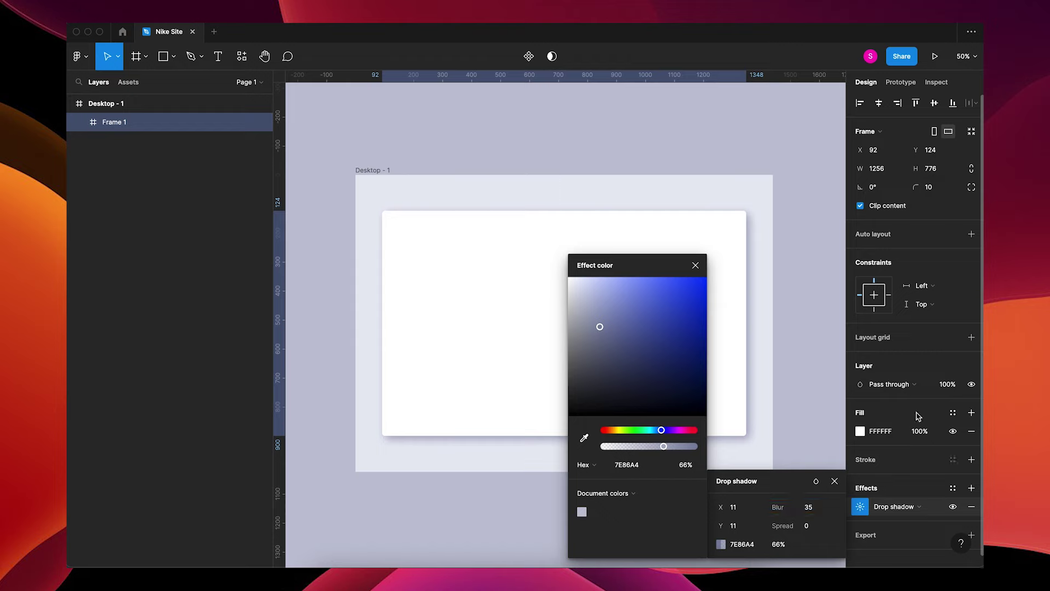
click(696, 265)
click(809, 405)
Shift the white inner frame lower within Desktop - 1 and reduce its height slightly from the top edge.
click(658, 353)
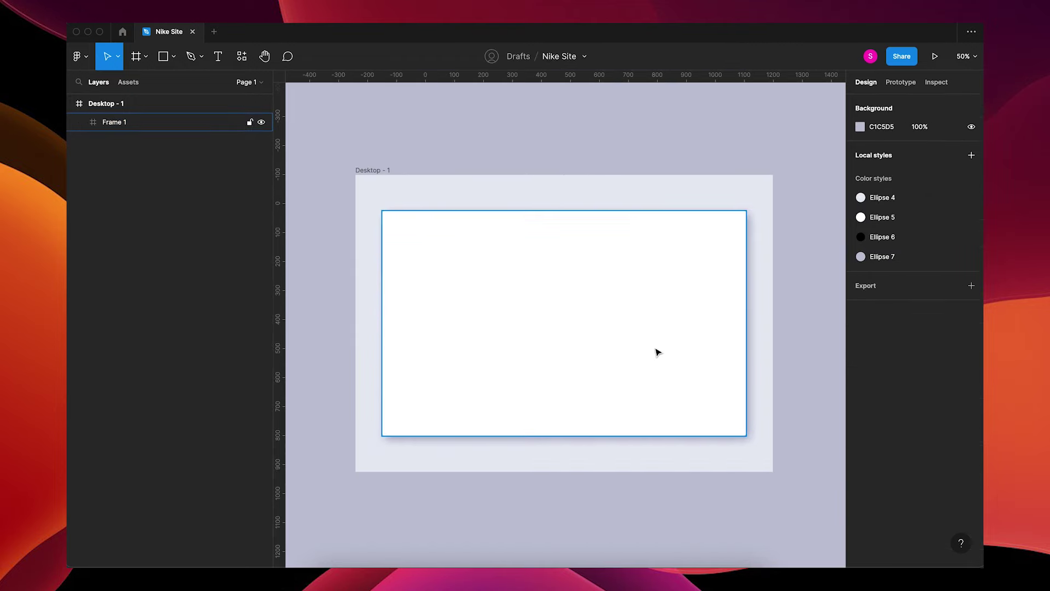
drag(653, 345, 657, 357)
drag(608, 222, 609, 226)
click(582, 200)
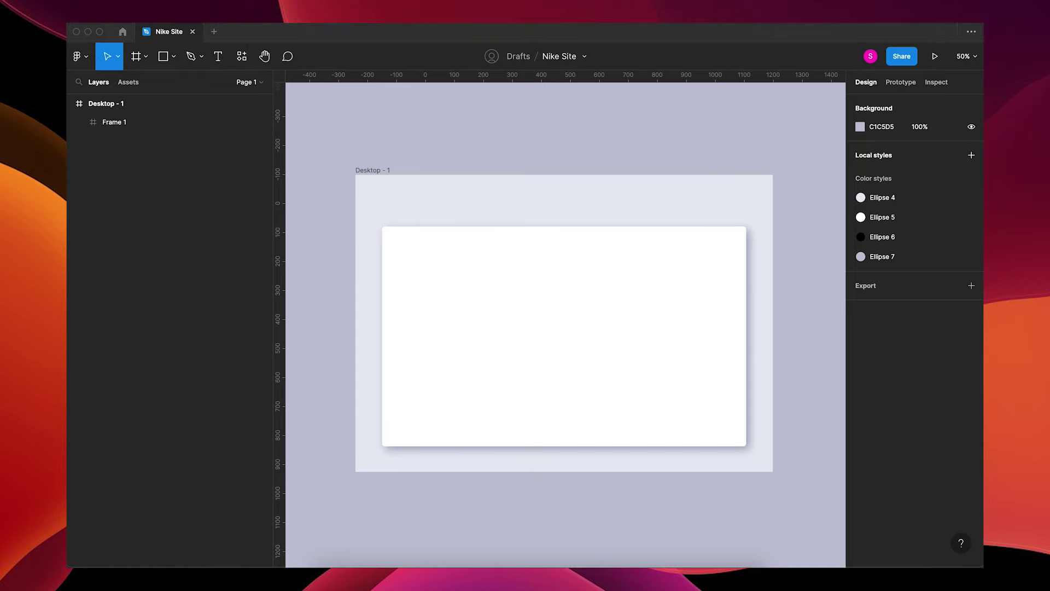
In Finder's Downloads folder, remove the background from the multicoloured shoe image 87d7e901-4d08-4456-9d62-07e821aff45b.webp.
drag(480, 28, 499, 143)
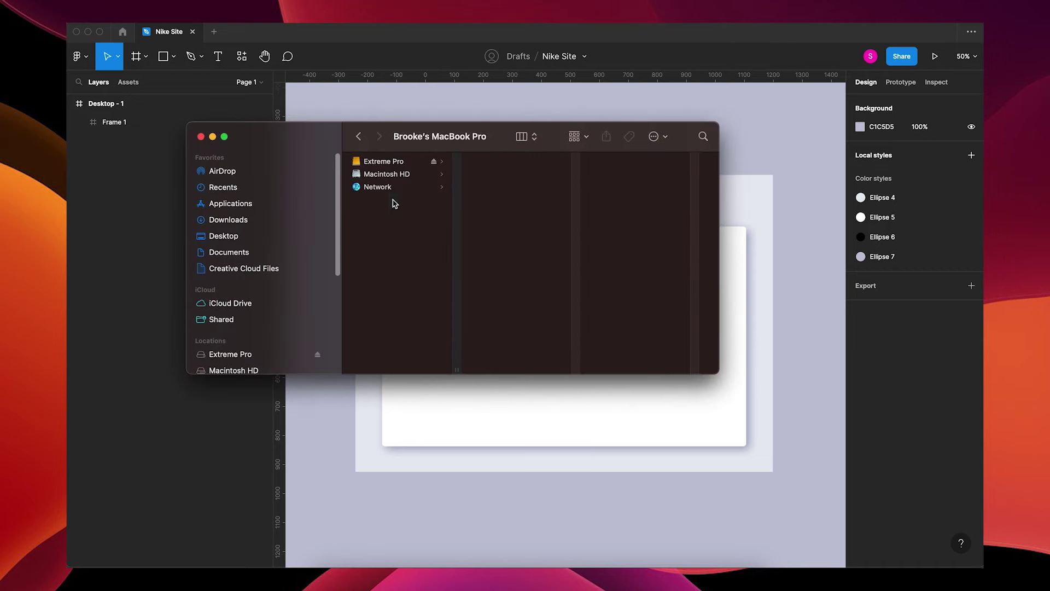
click(256, 222)
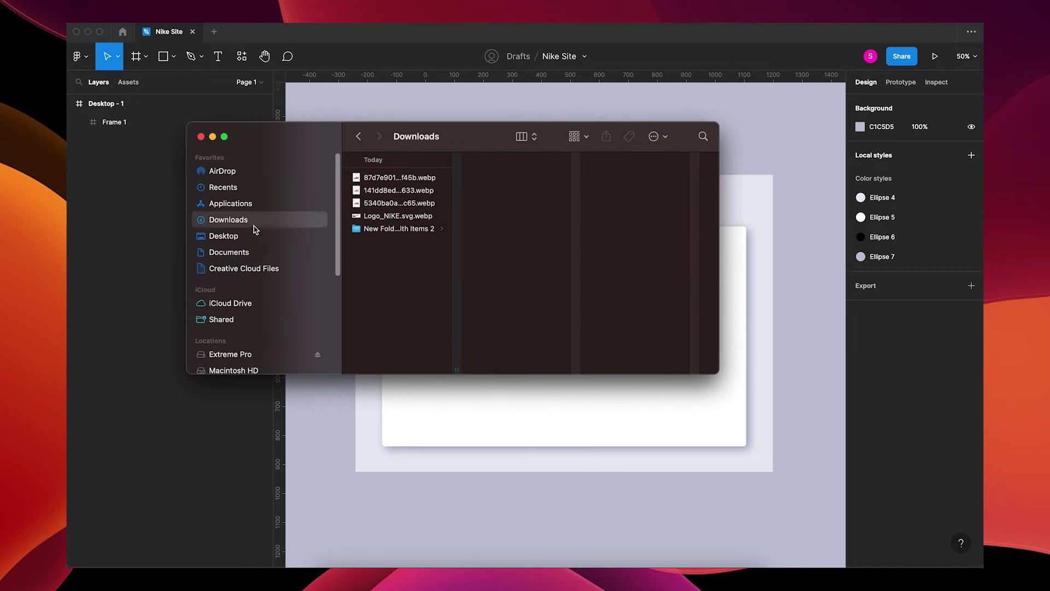
click(382, 182)
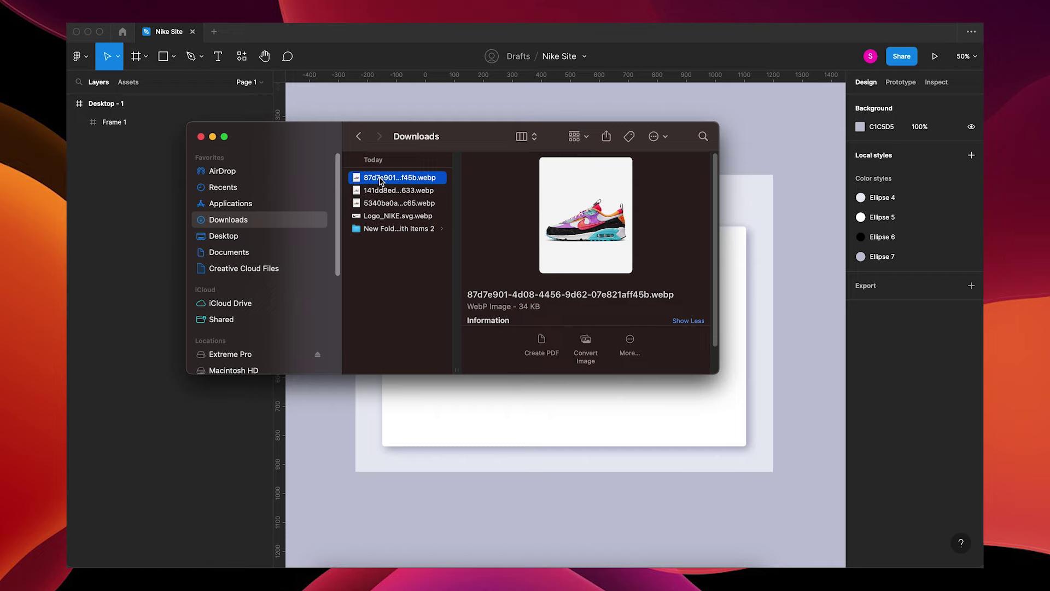
right_click(381, 182)
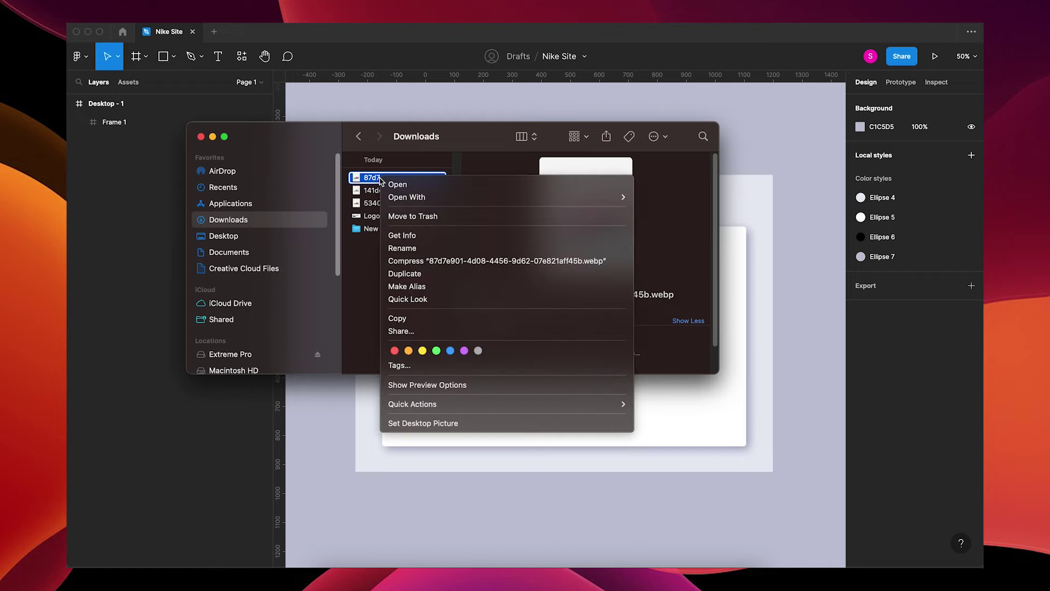
mouse_move(455, 405)
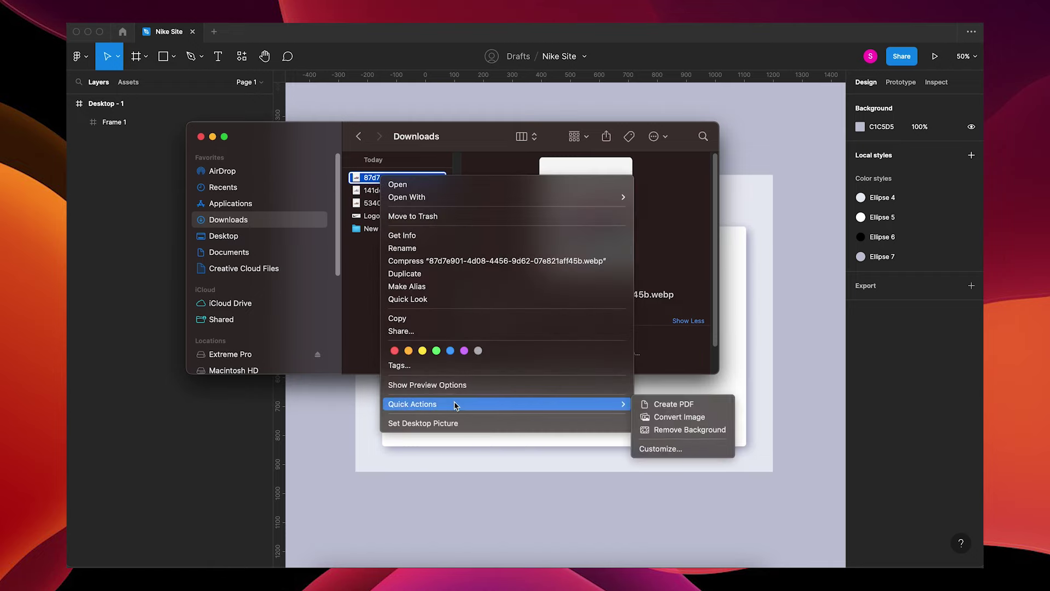
click(665, 431)
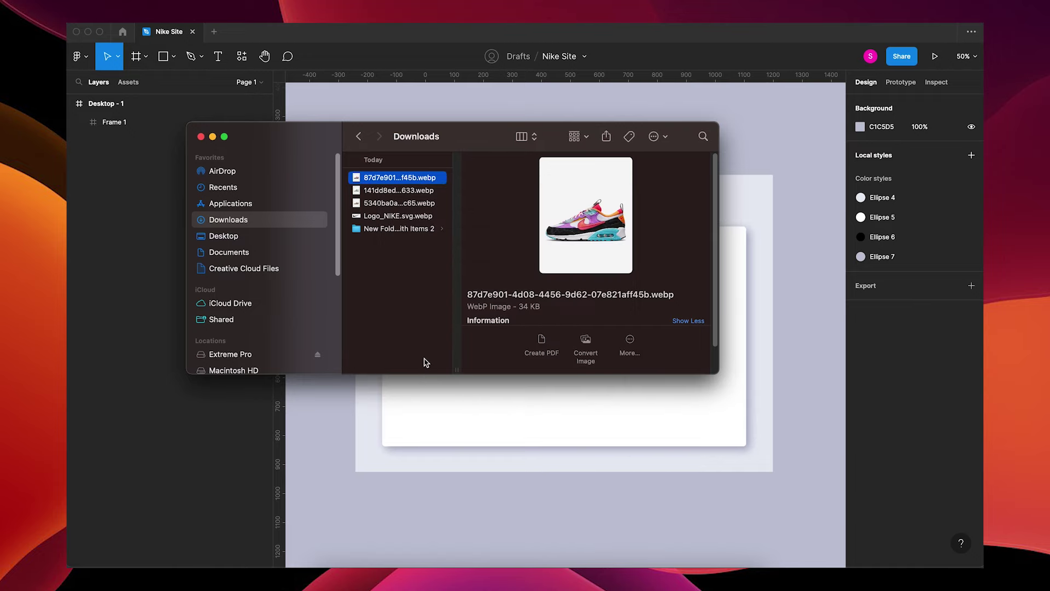
key(Return)
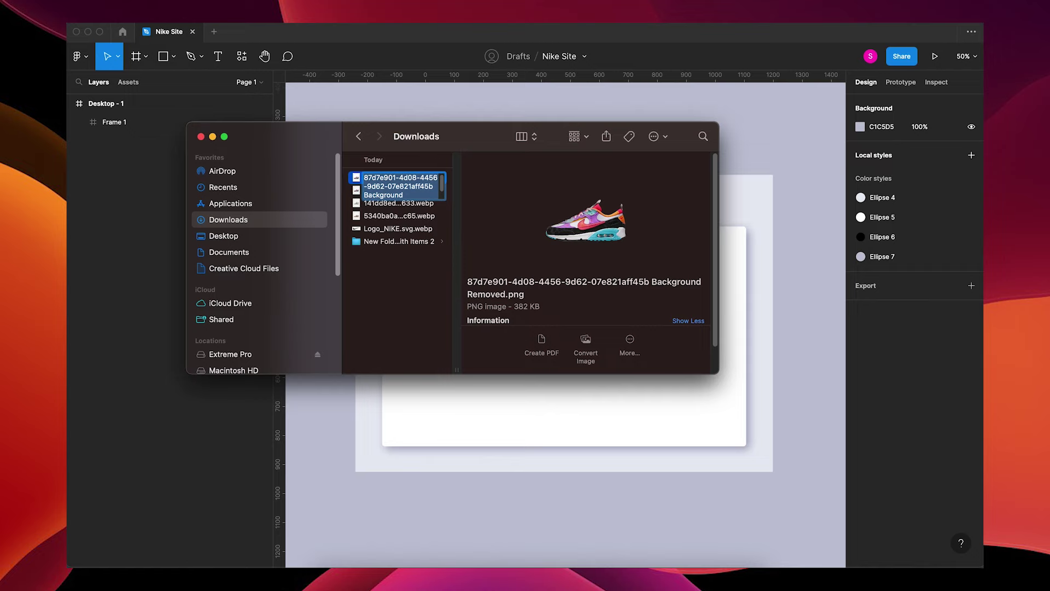
click(411, 329)
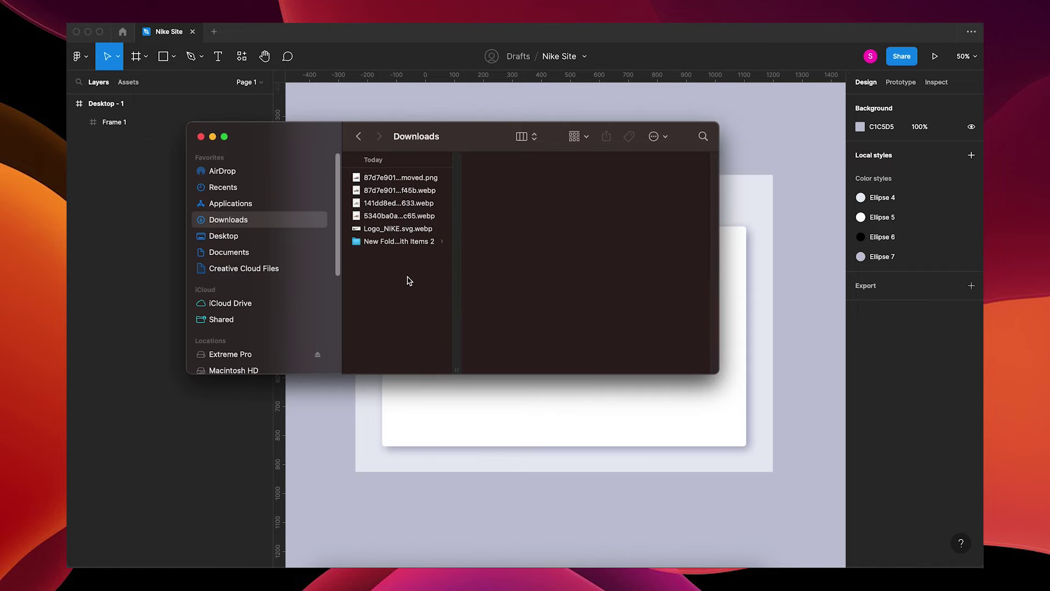
click(386, 192)
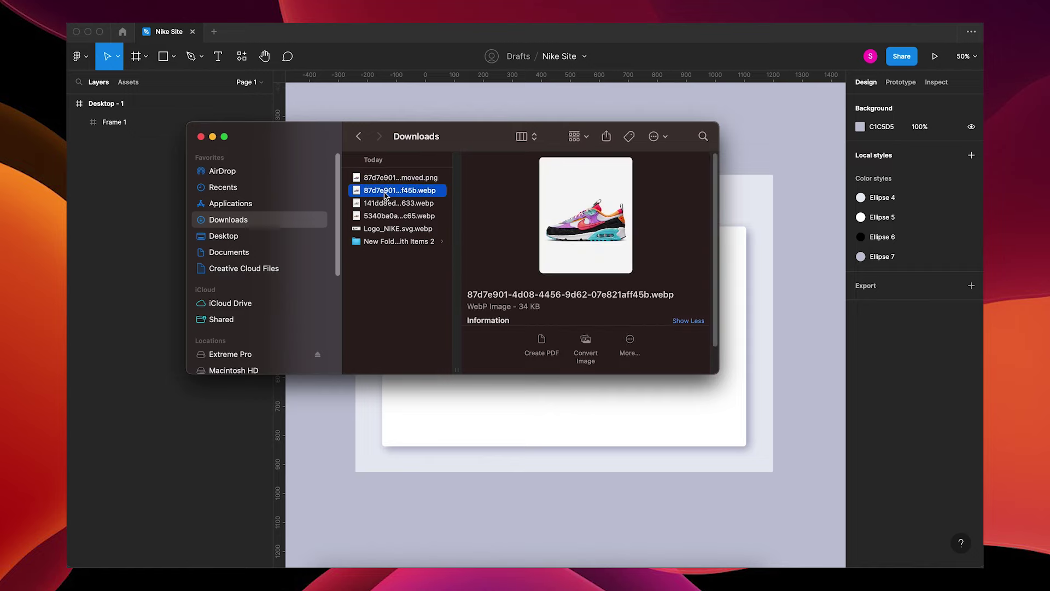
key(Return)
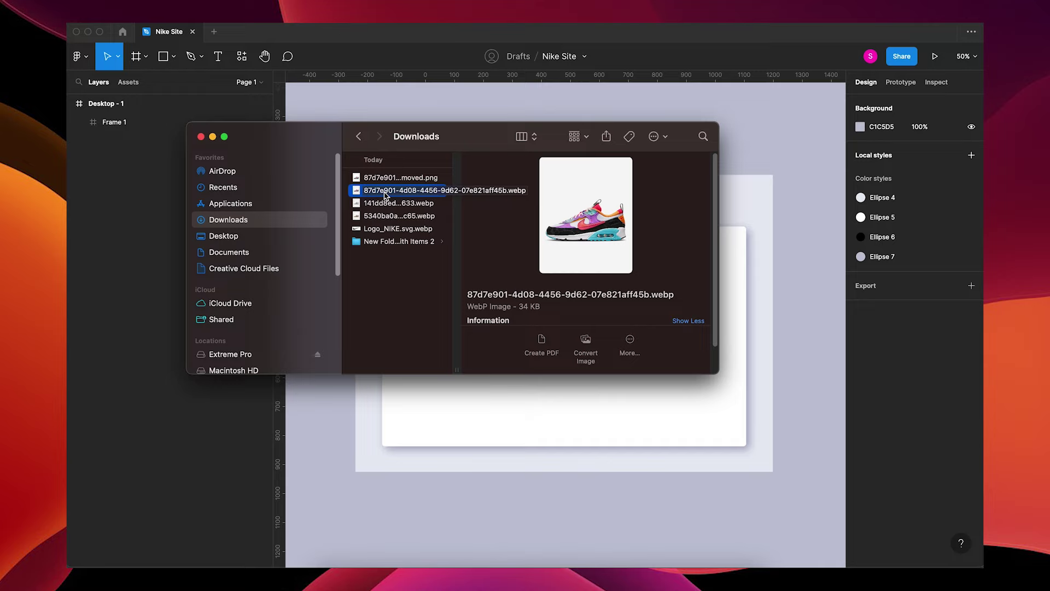
key(Escape)
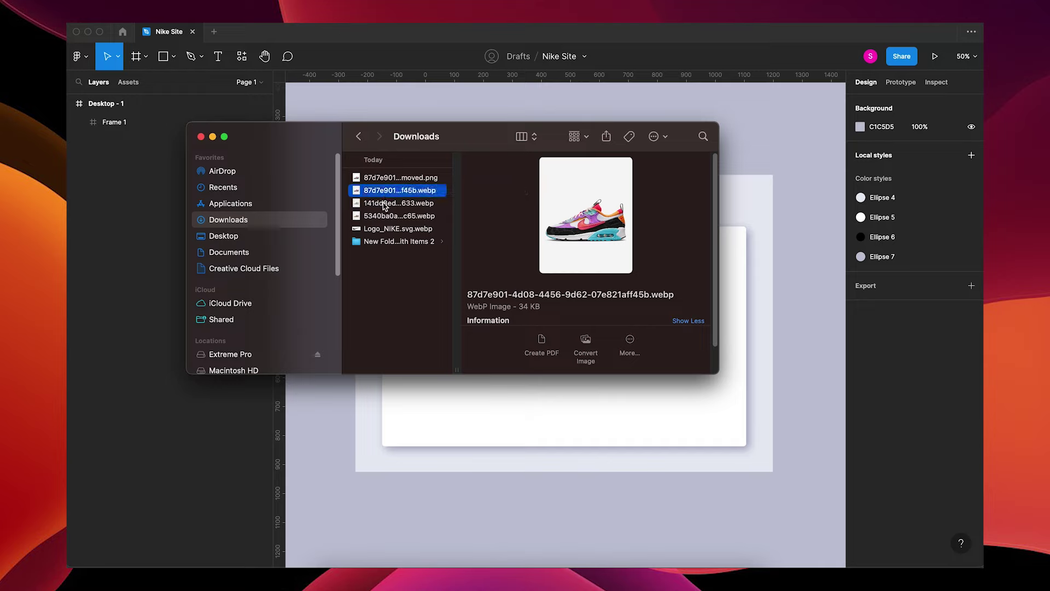
Remove the background from the grey shoe image 141dd8ed-1bb9-4876-8f28-a06685938633.webp.
click(385, 204)
right_click(385, 204)
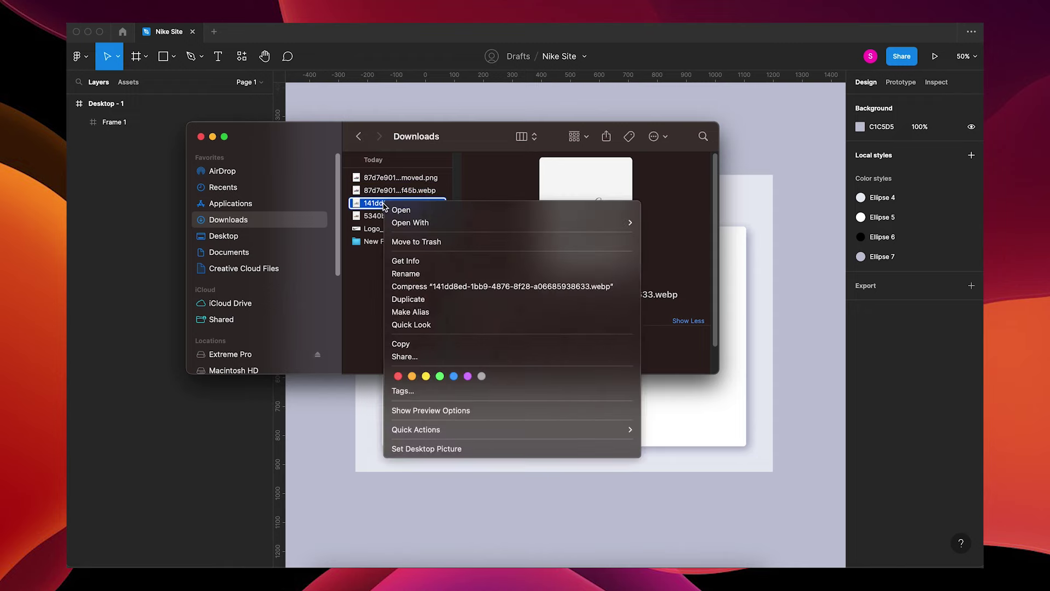
mouse_move(448, 225)
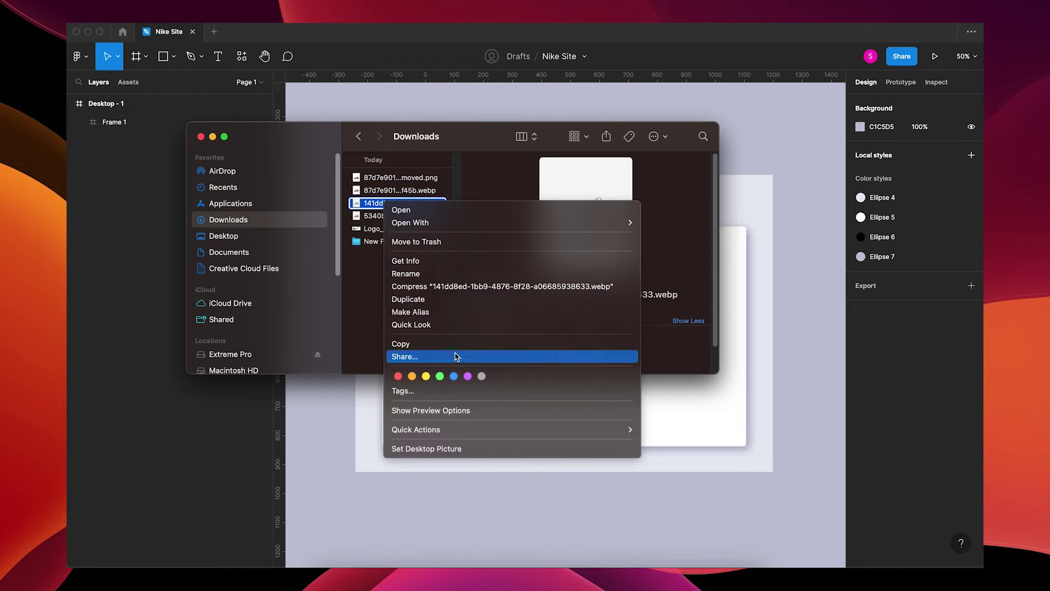
mouse_move(484, 436)
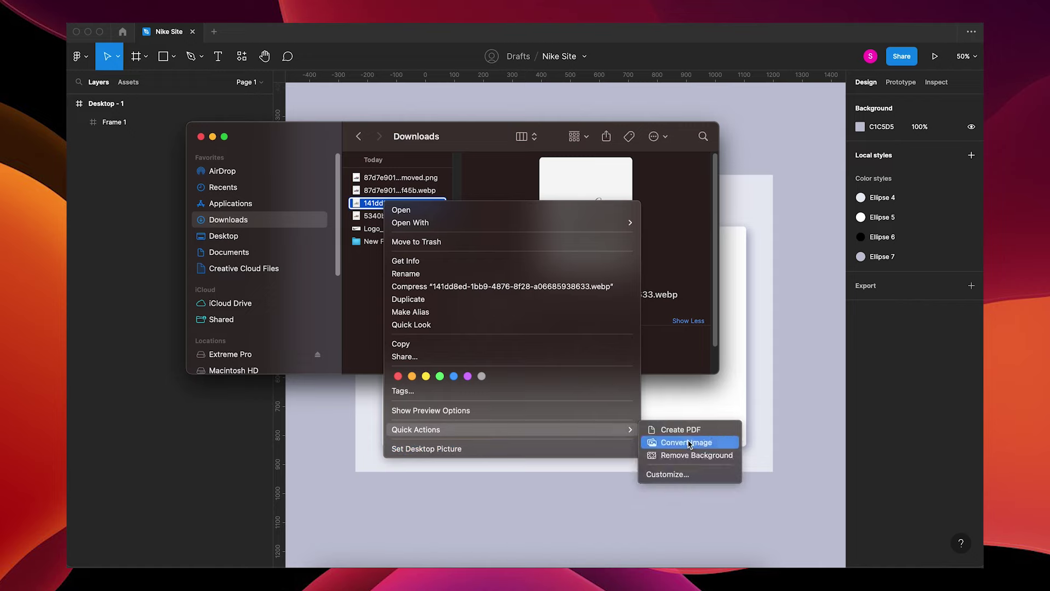
click(706, 453)
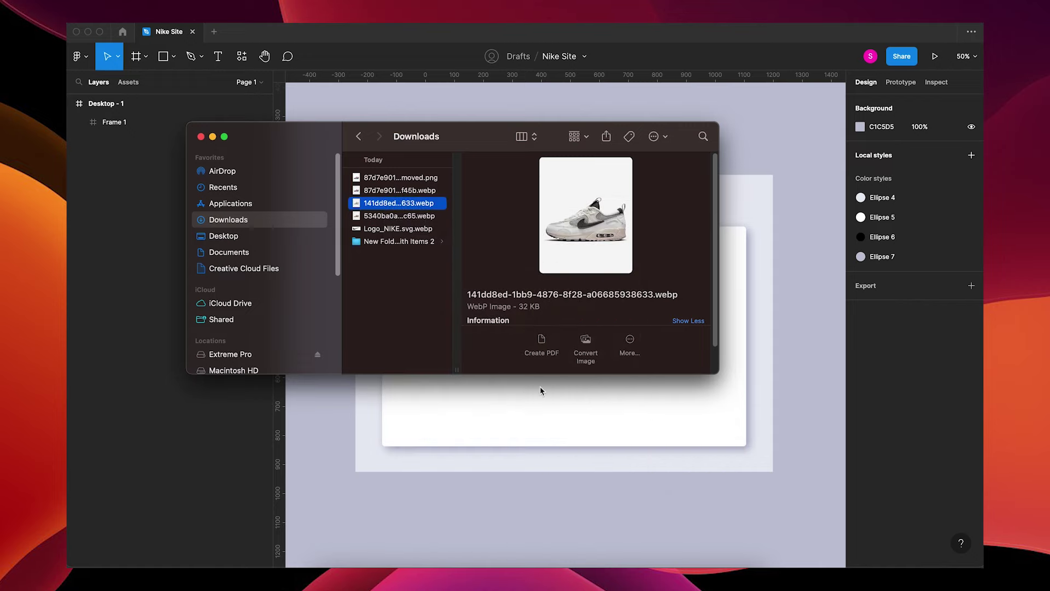
click(392, 298)
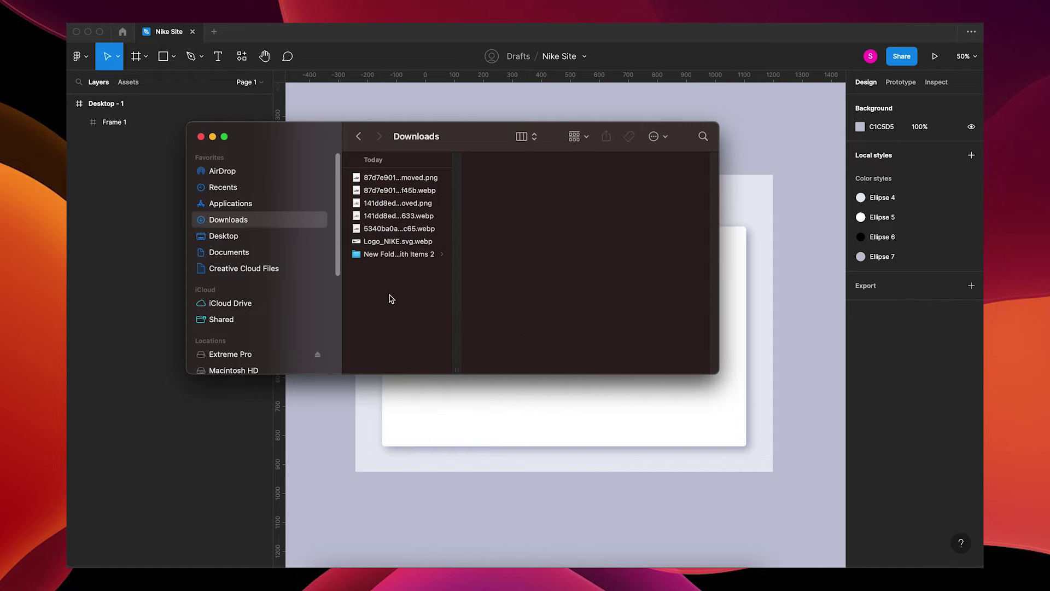
Remove the background from the beige shoe image 5340ba0a-06e8-4d98-9f9c-75f5fc044c65.webp.
click(393, 228)
right_click(393, 229)
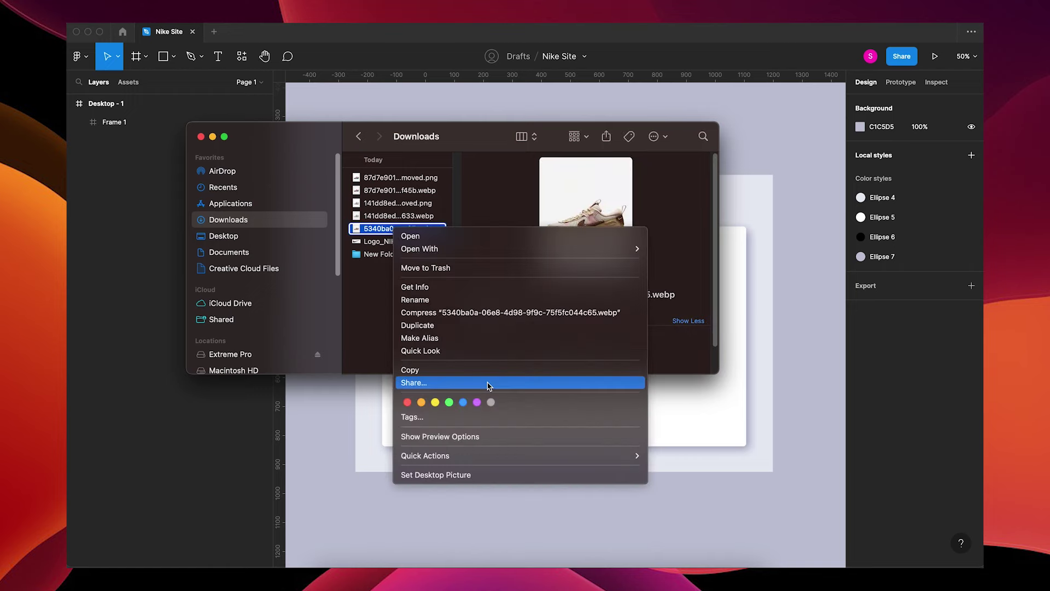
mouse_move(497, 455)
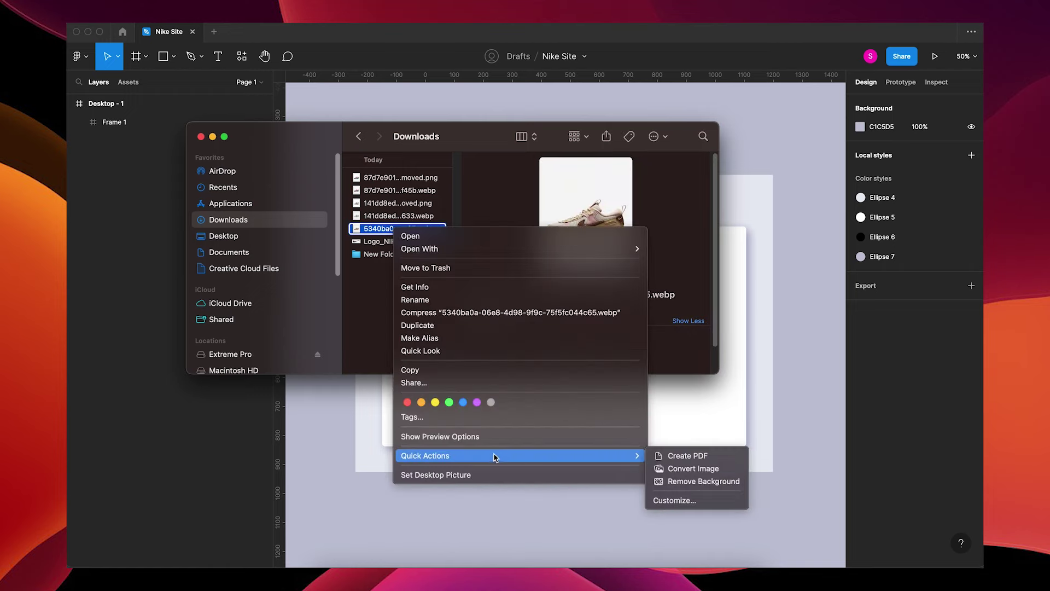
click(669, 482)
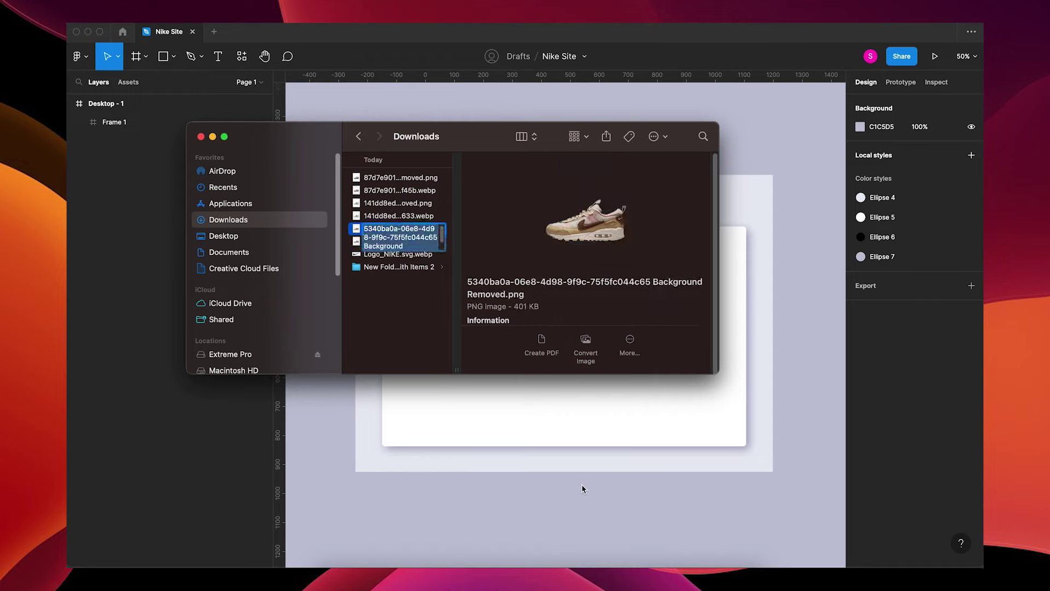
click(416, 343)
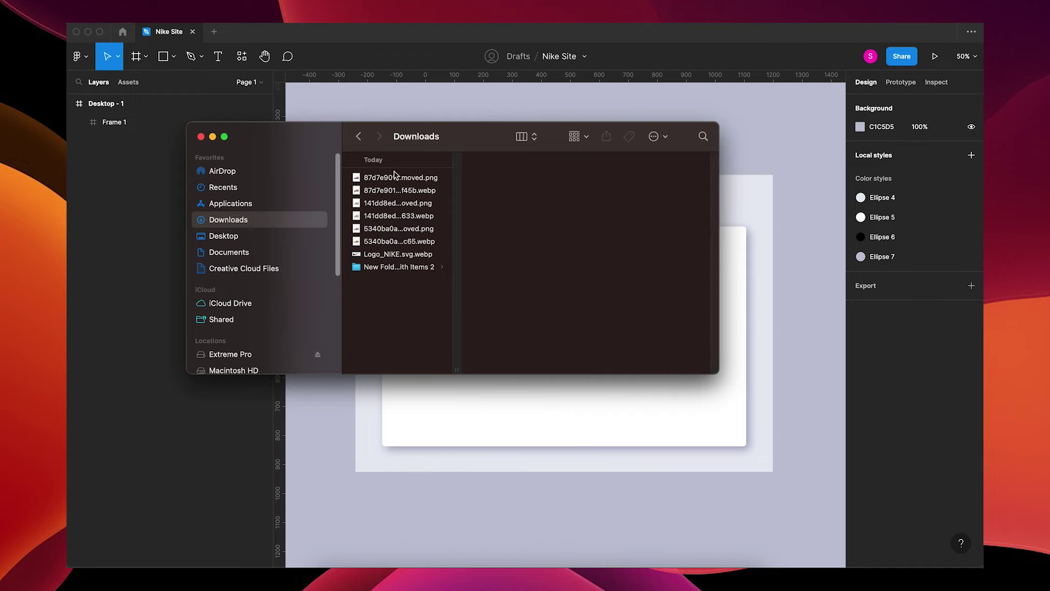
Place the background-removed PNG of the multicoloured shoe from Downloads into Frame 1 in Figma.
click(395, 180)
drag(395, 180, 537, 410)
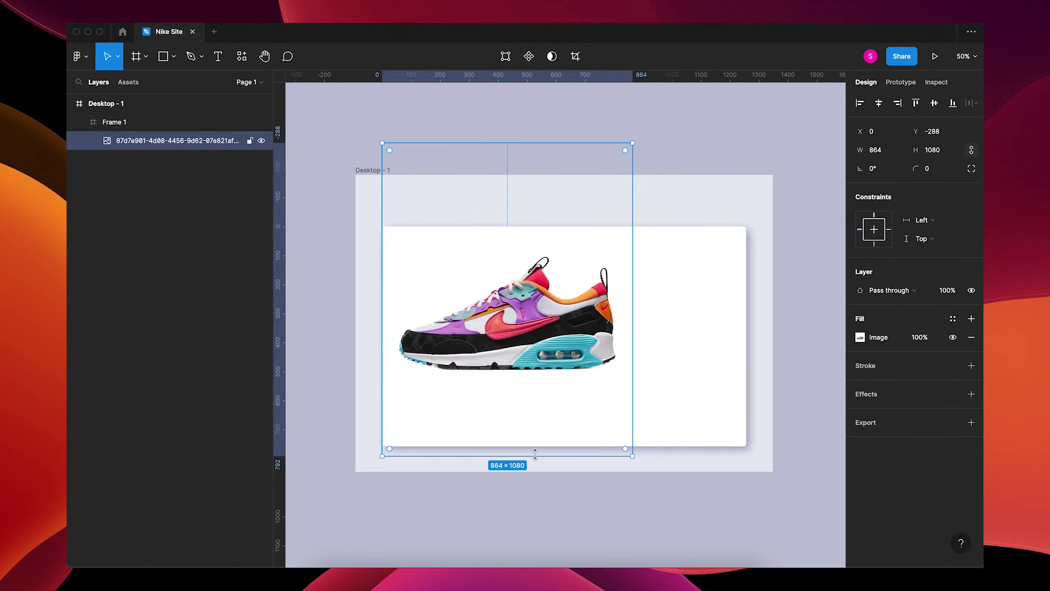
Crop the multicoloured shoe image's empty space above and below the shoe to a size of 864 × 476.
drag(535, 456, 532, 386)
drag(568, 146, 559, 247)
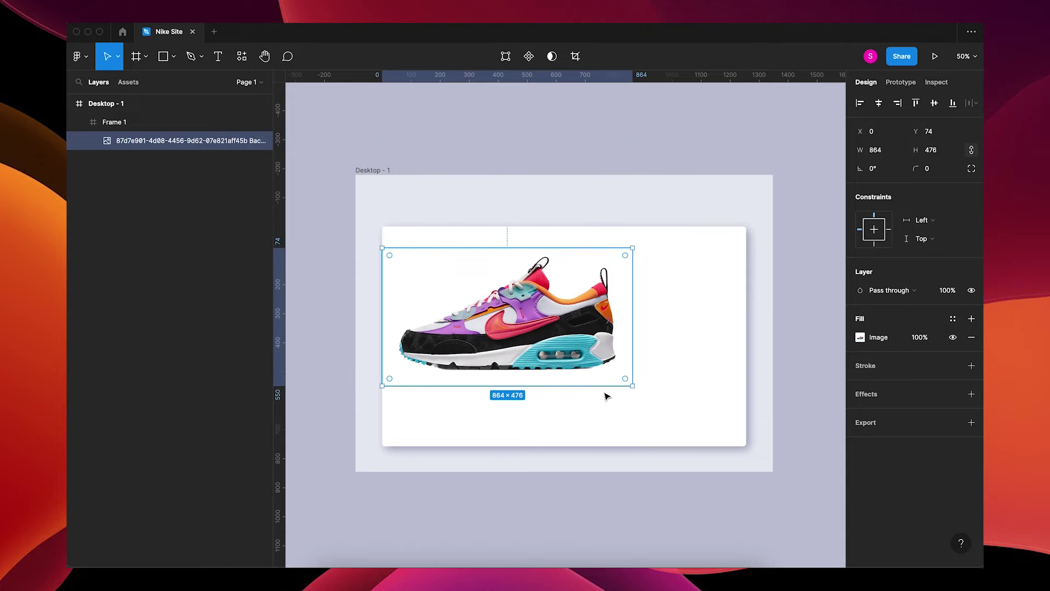
click(613, 421)
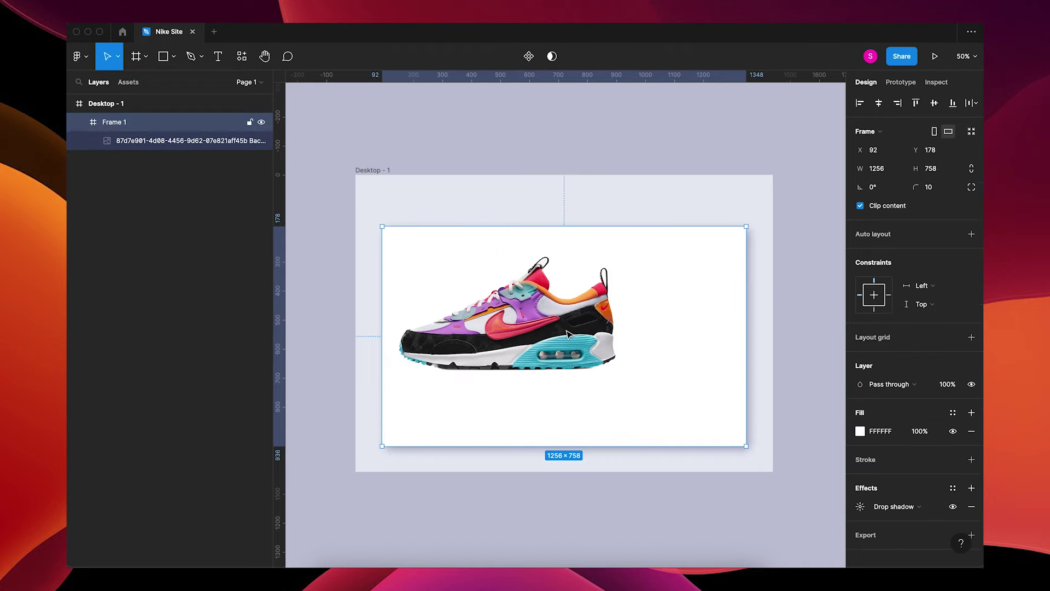
Rotate the shoe image to 26° and move it left so its toe extends past Frame 1's left edge.
click(568, 335)
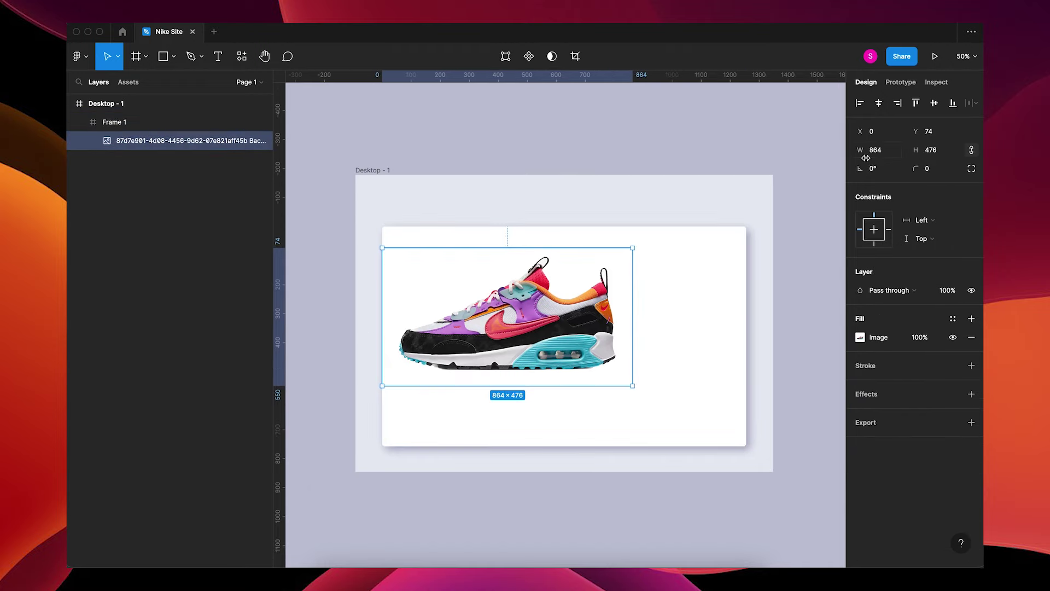
drag(878, 173, 830, 178)
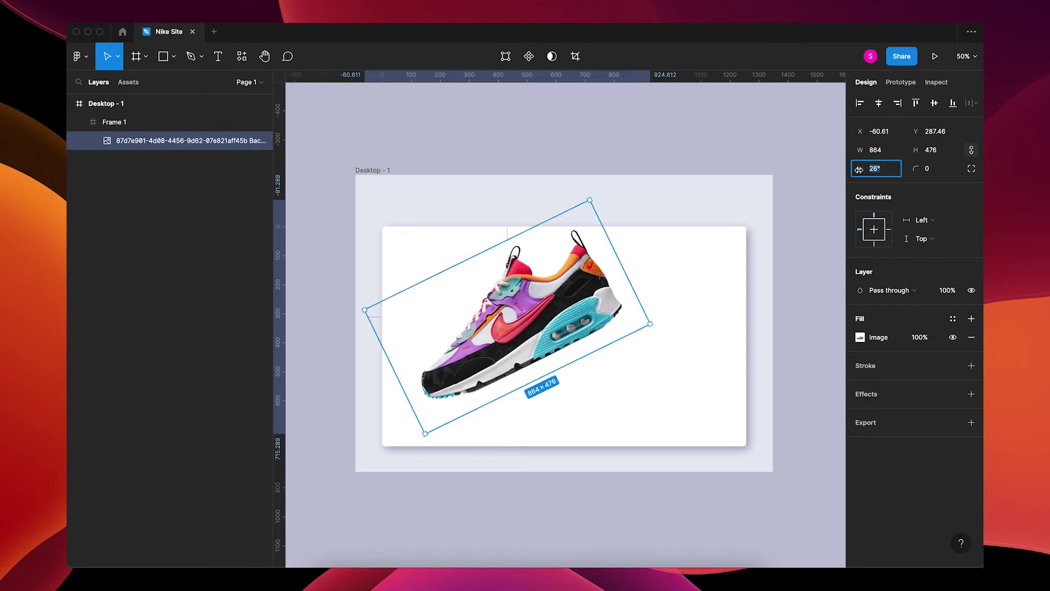
drag(582, 300, 535, 307)
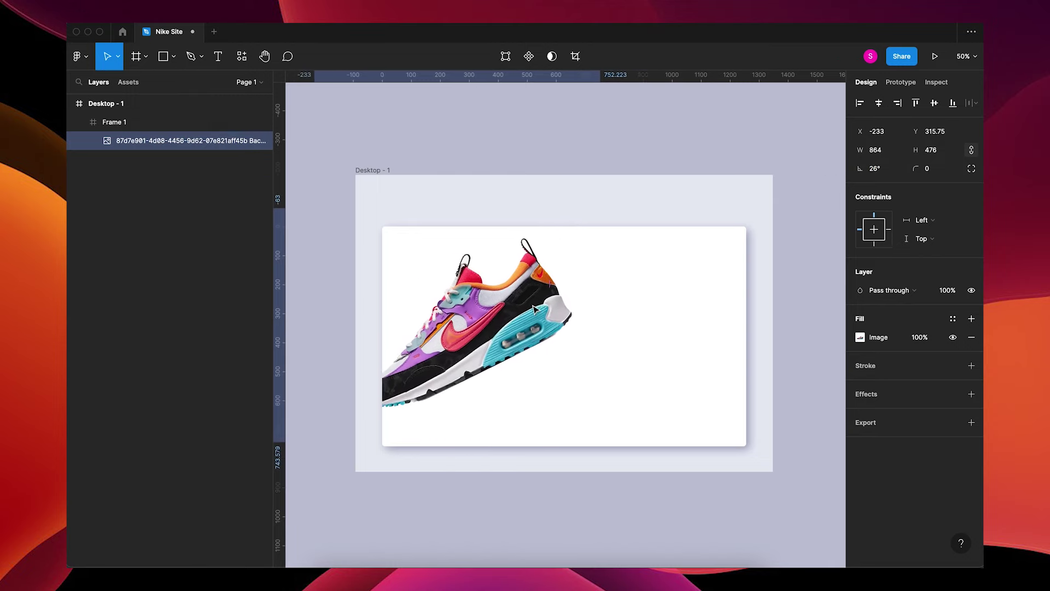
Turn off Clip content for Frame 1 and shift the shoe image slightly further left to X -247.
click(143, 122)
click(860, 207)
drag(524, 323, 520, 324)
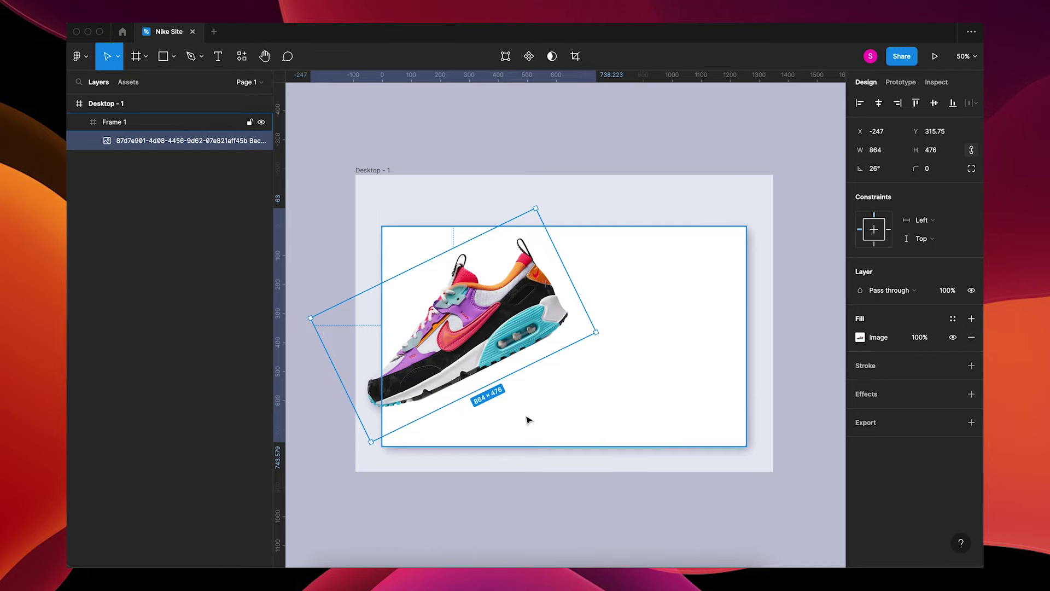
Draw a flat ellipse of about 554 × 34 in Frame 1 and centre it beneath the raised heel of the shoe.
key(o)
drag(433, 411, 595, 423)
drag(526, 420, 513, 416)
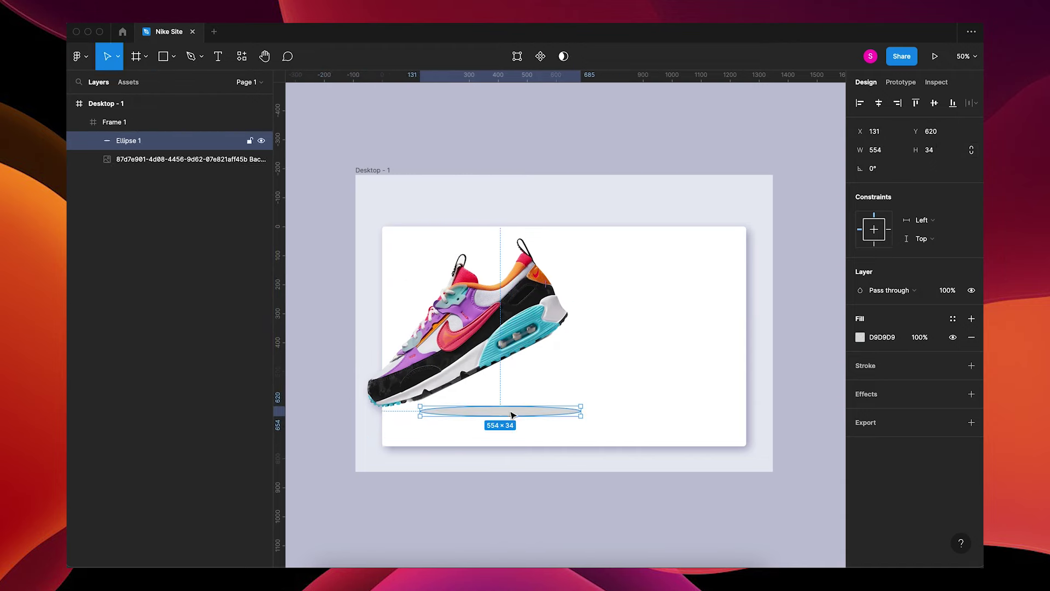
Give the ellipse a radial gradient fill with C1C5D5 as the colour of its inner stop.
click(860, 337)
click(728, 267)
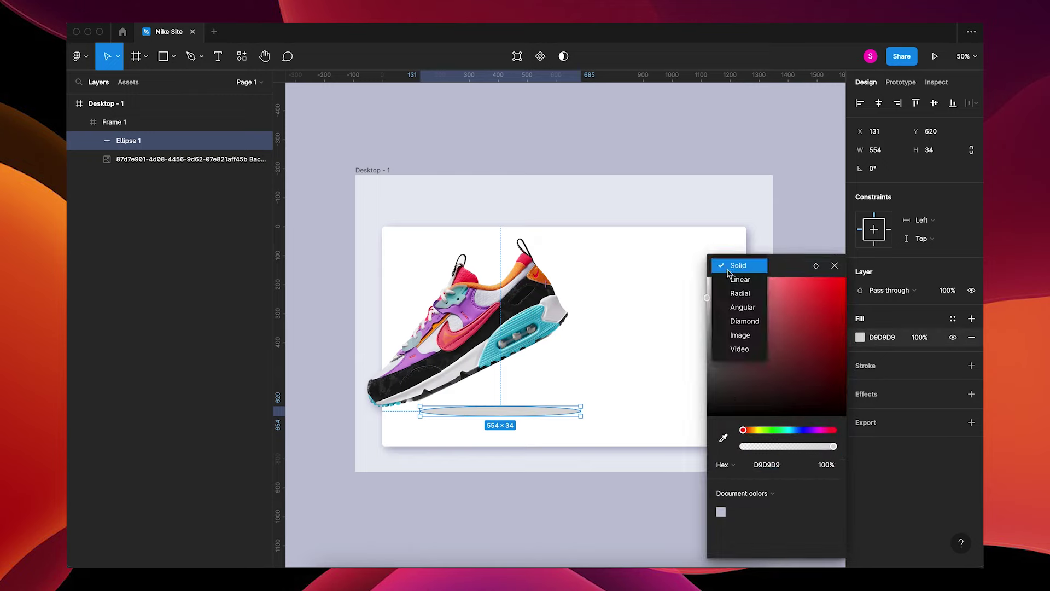
click(738, 295)
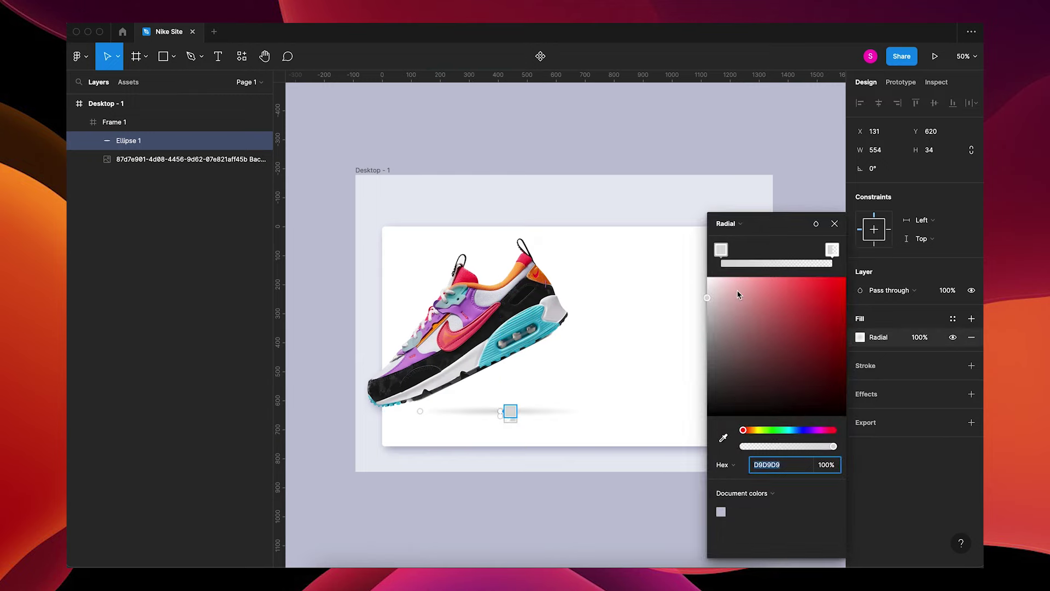
click(720, 250)
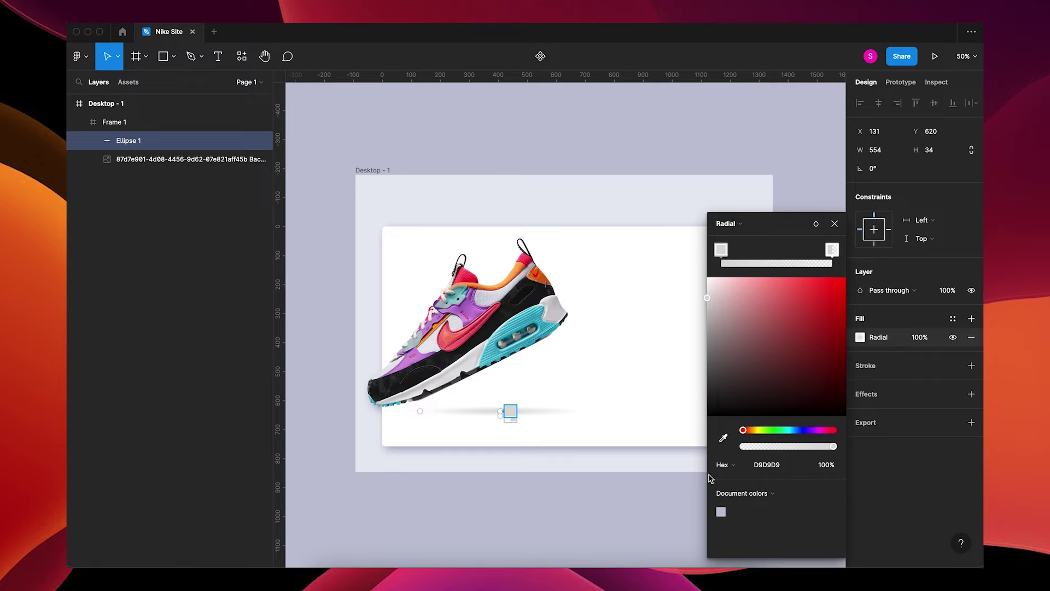
click(722, 511)
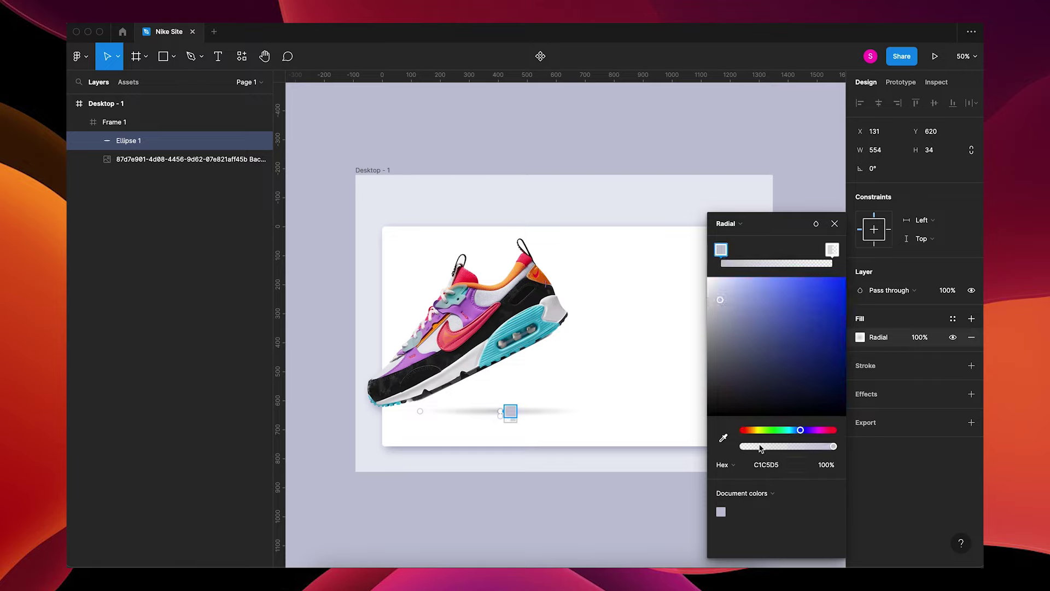
Set the outer stop of the ellipse's radial gradient to C1C5D5 at 0% opacity.
click(832, 251)
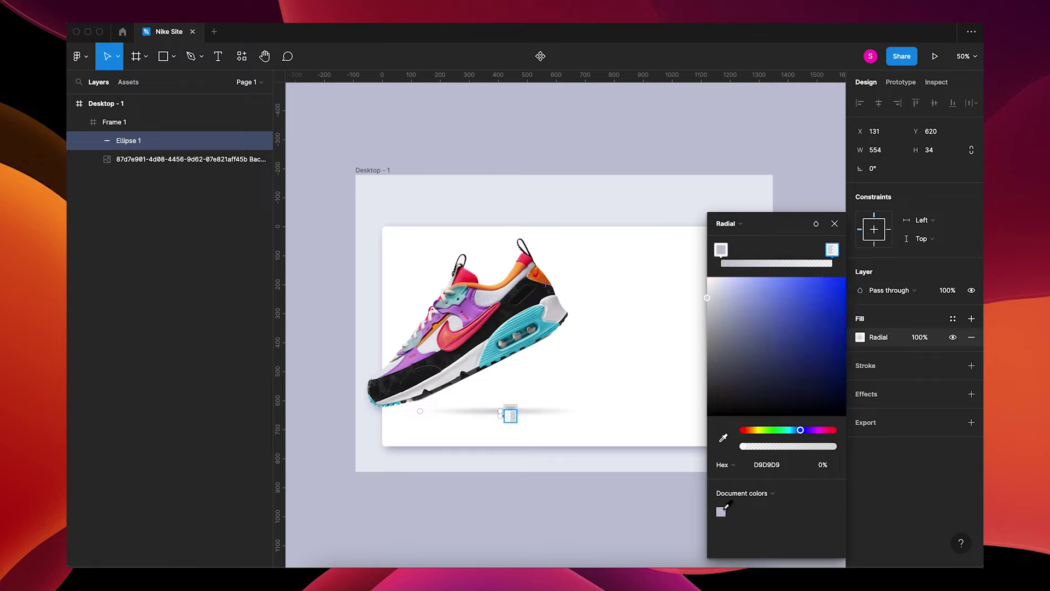
click(721, 511)
drag(832, 448, 711, 455)
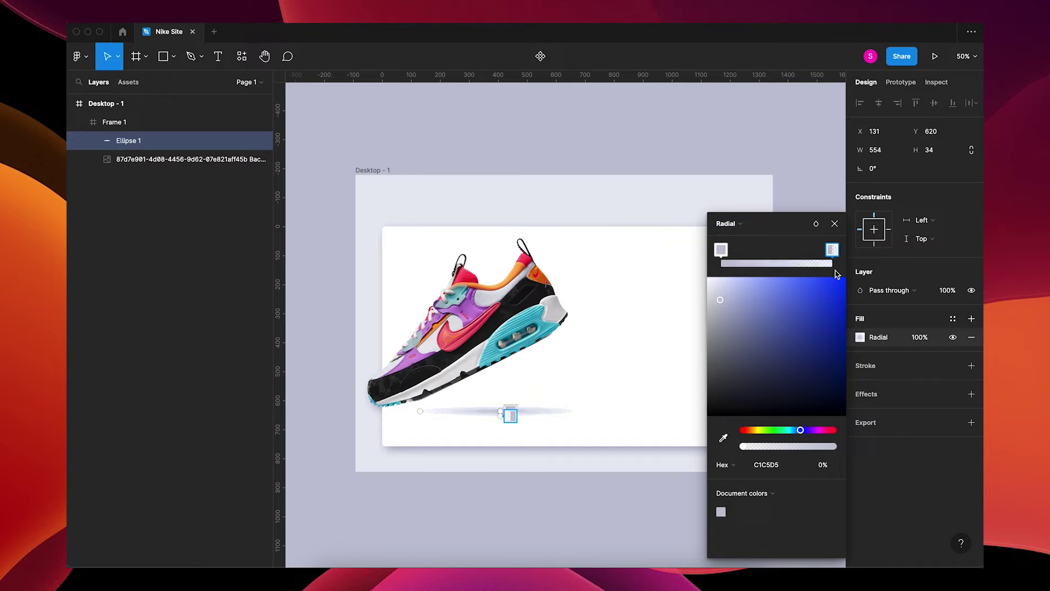
click(835, 223)
click(831, 414)
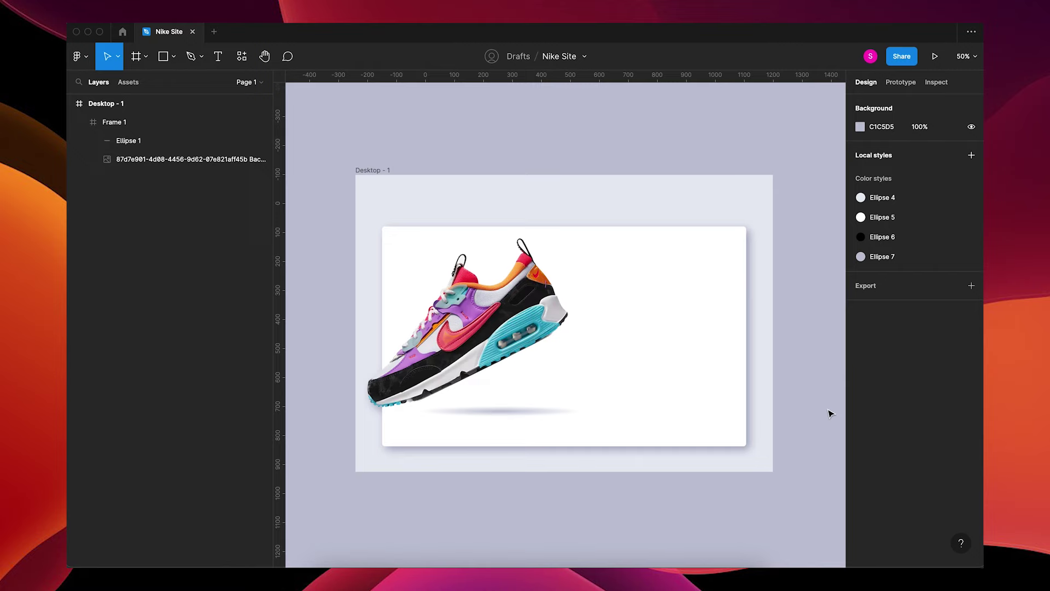
Set the ellipse's fill opacity to 80% and stretch its height to about 46.
click(549, 415)
click(537, 415)
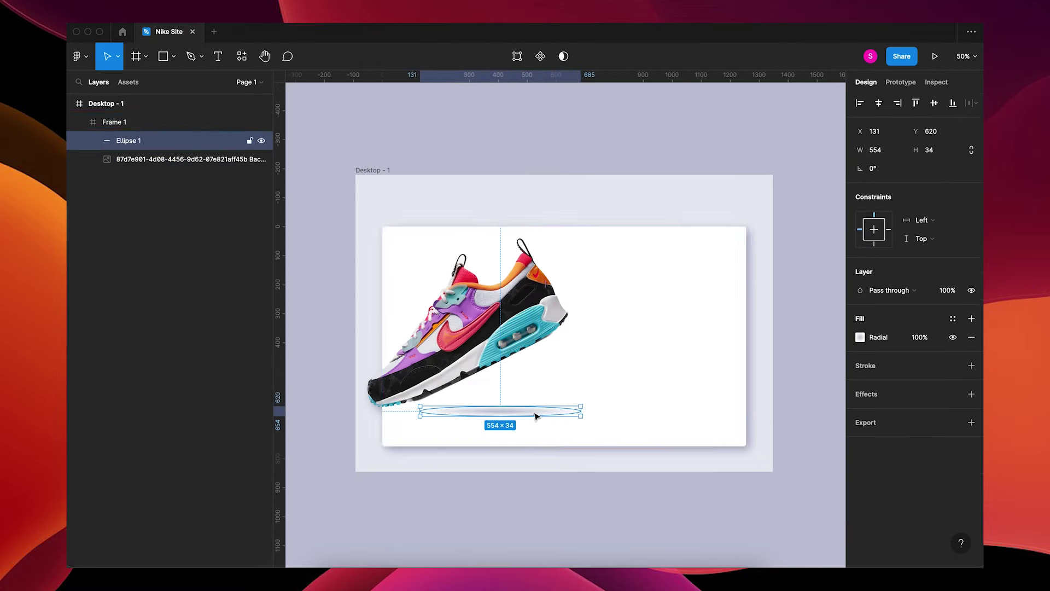
click(921, 337)
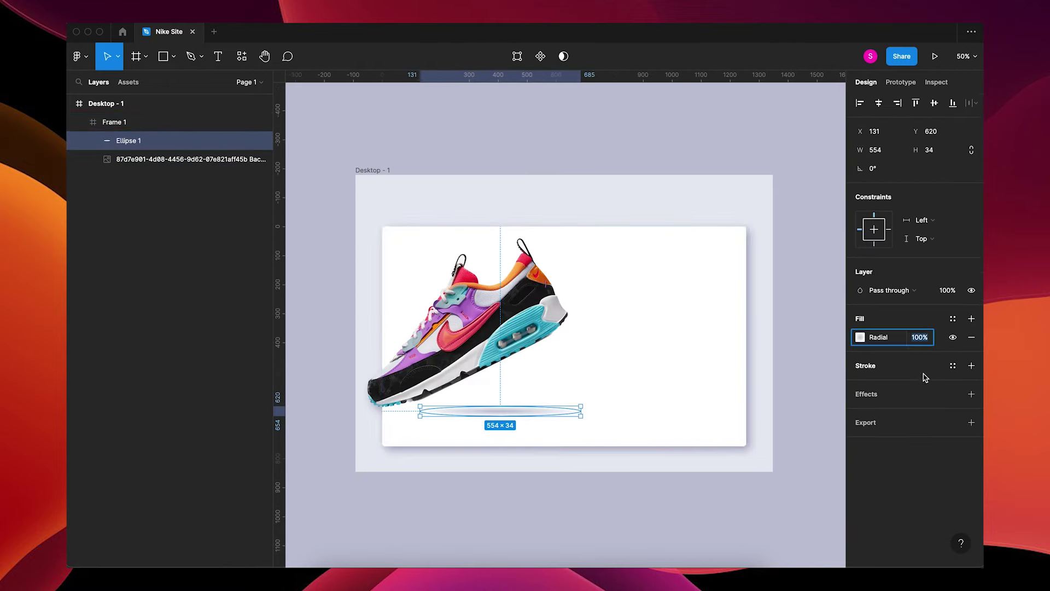
text(80)
key(Tab)
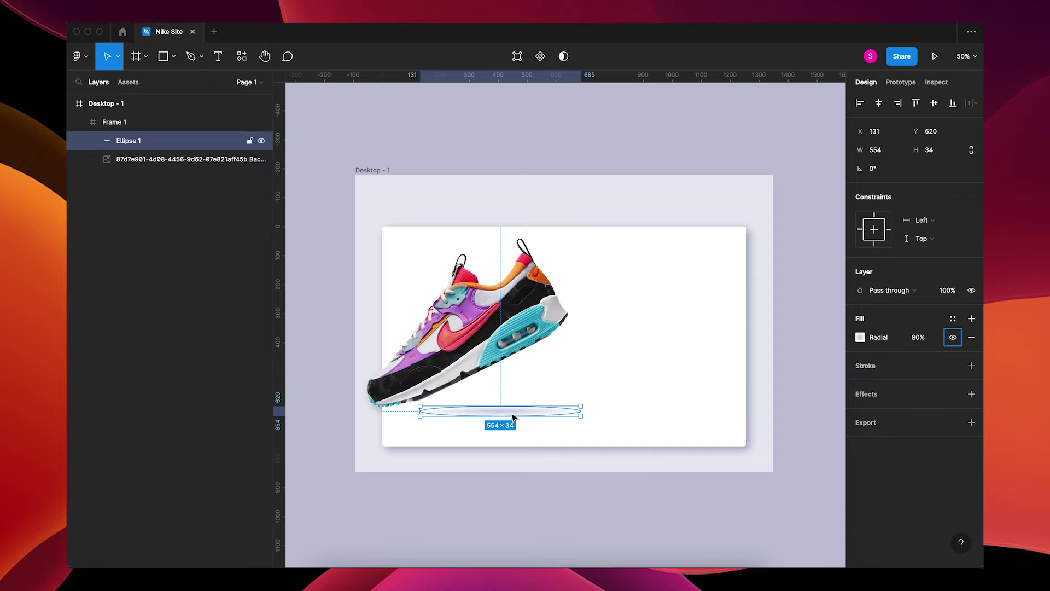
drag(510, 416, 509, 420)
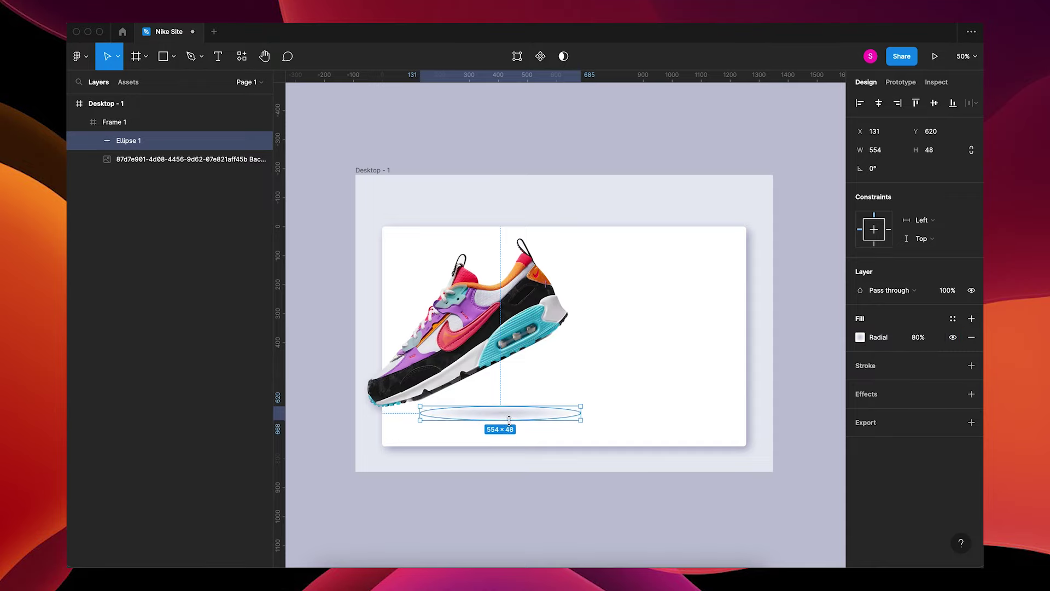
click(613, 506)
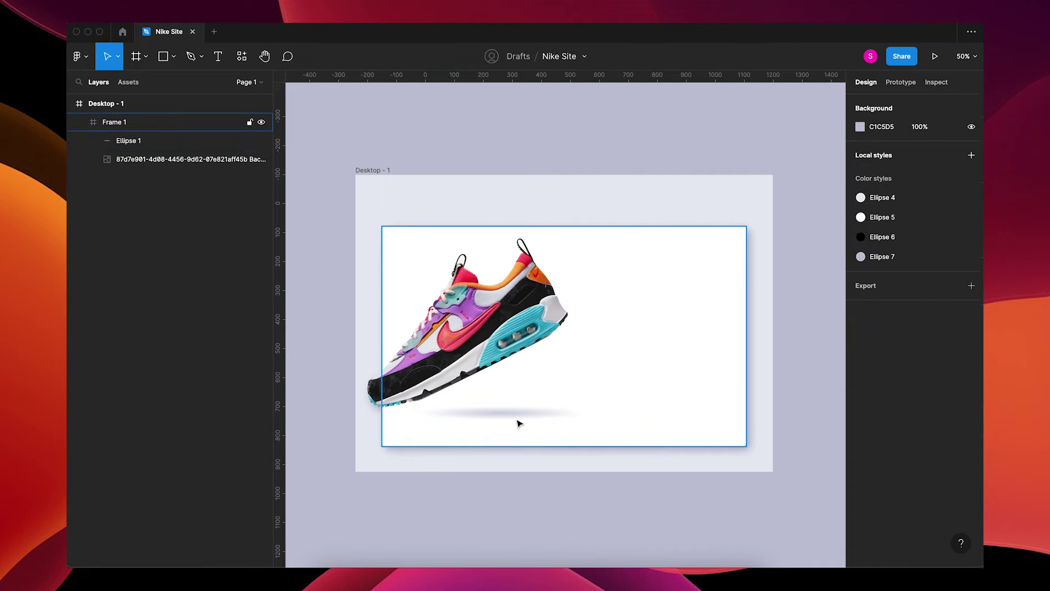
Wrap the ellipse and the shoe image in a new frame and narrow that frame on both sides to about 786 × 807.
click(137, 141)
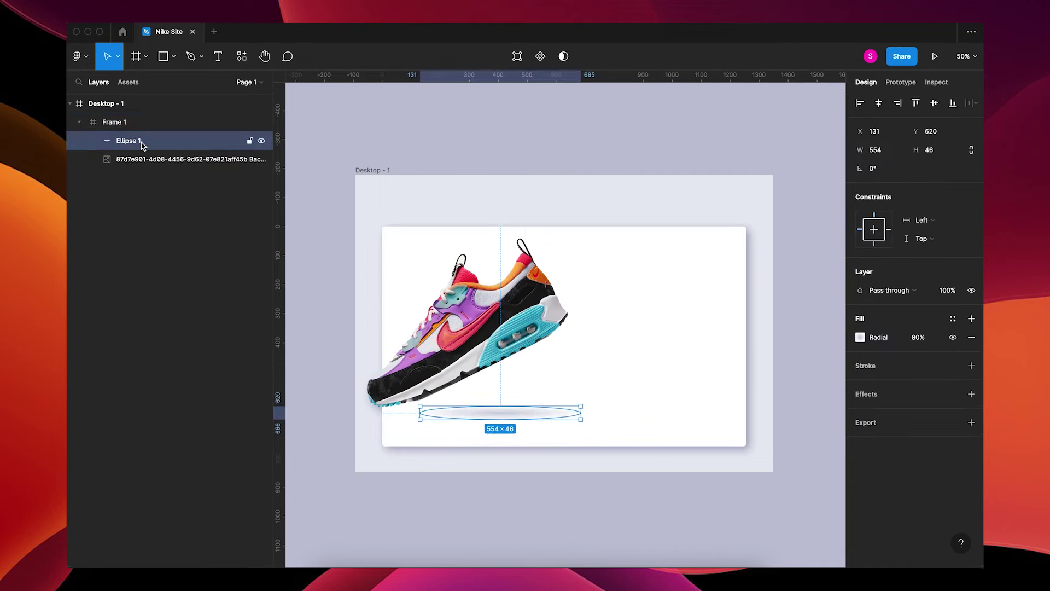
shift+click(147, 160)
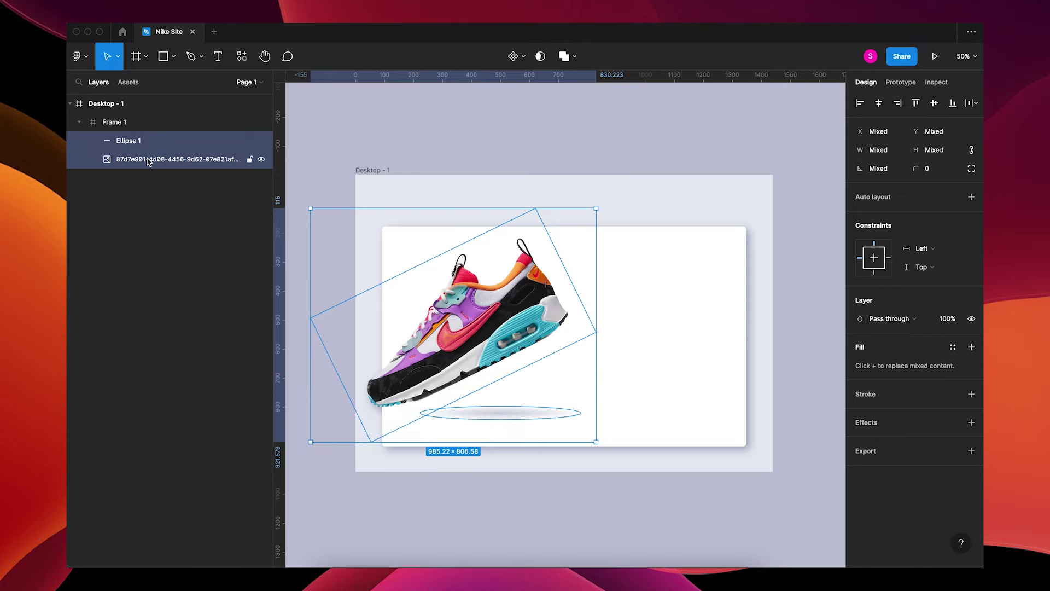
key(super+alt+g)
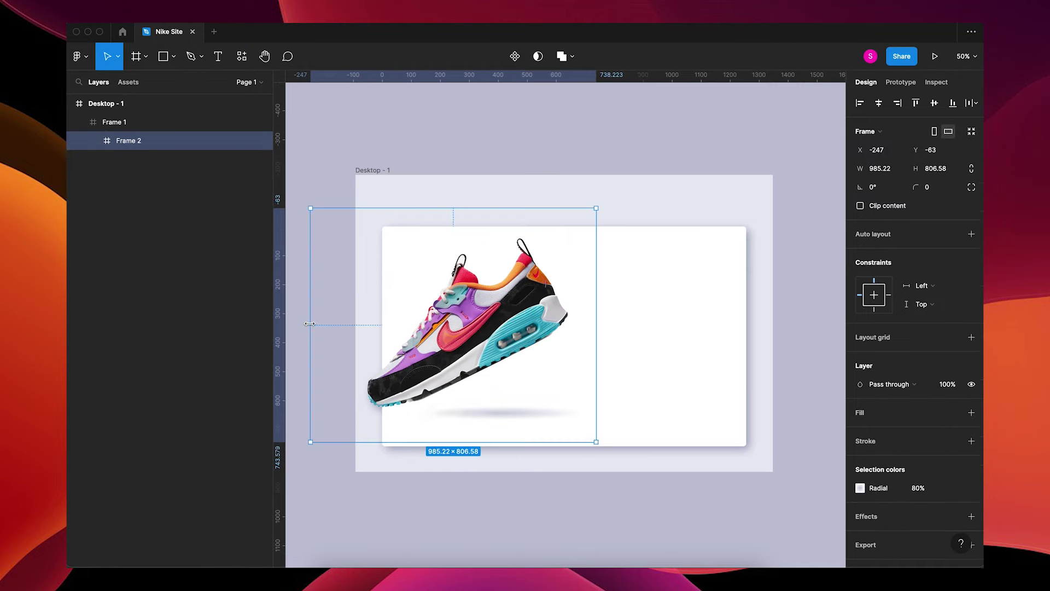
drag(310, 323, 356, 327)
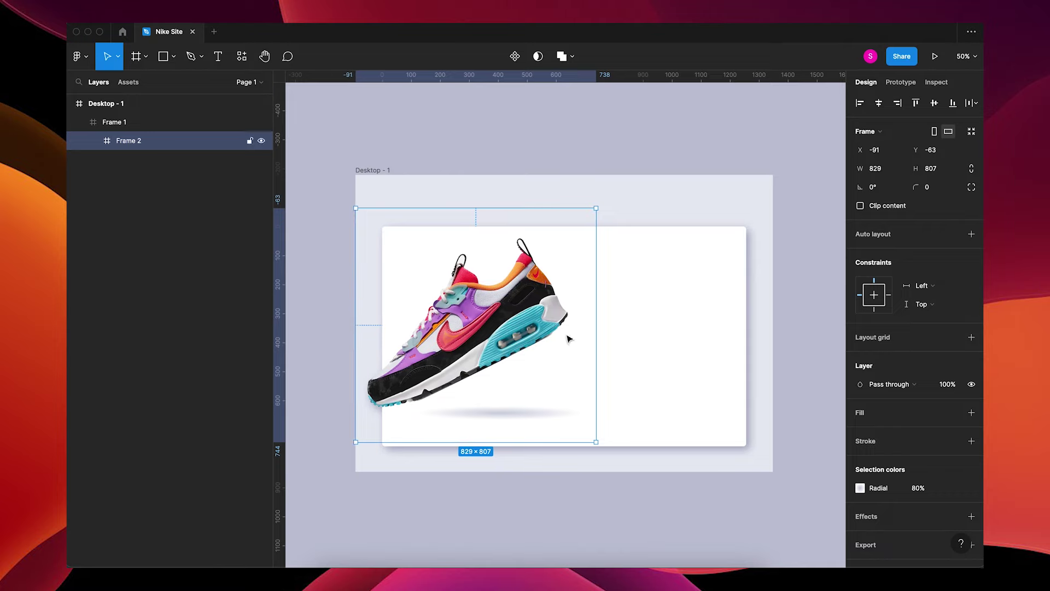
drag(599, 348, 584, 351)
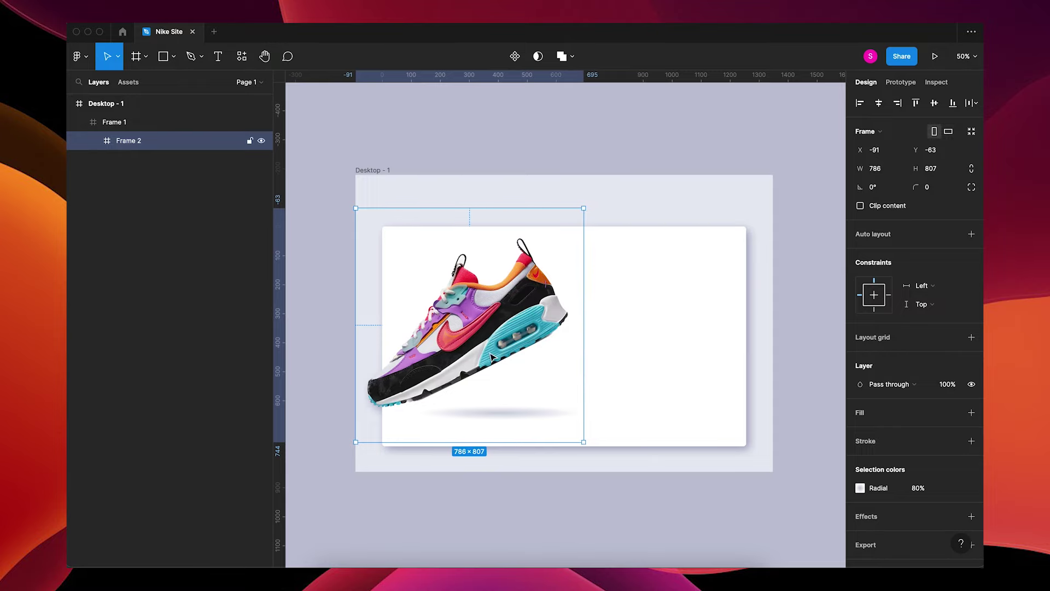
click(612, 189)
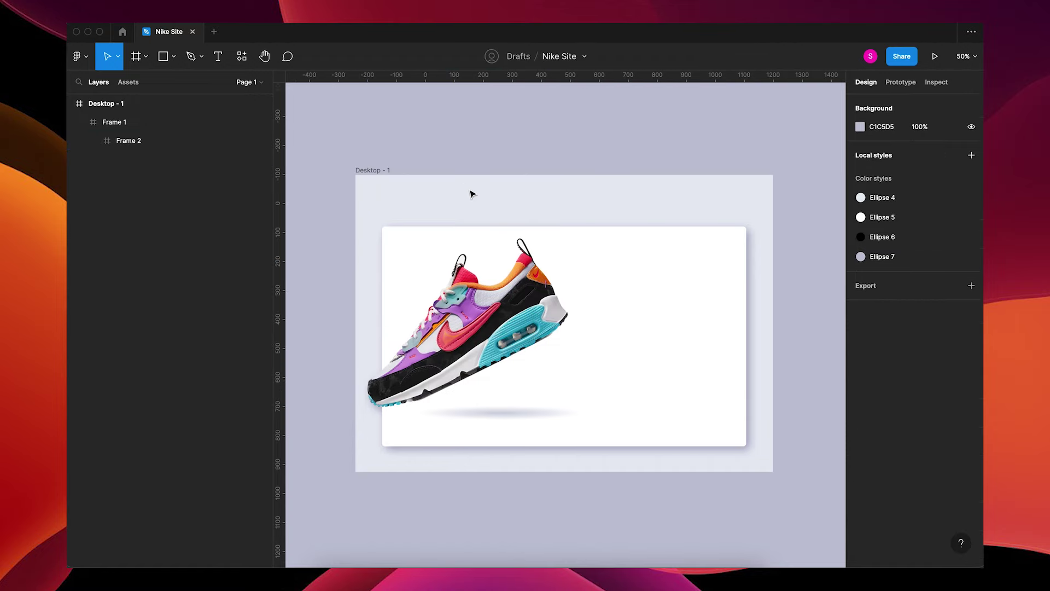
Place the Nike logo from Finder's Downloads folder above the white card's upper-left corner in Figma, sized about 98 × 35.
click(343, 577)
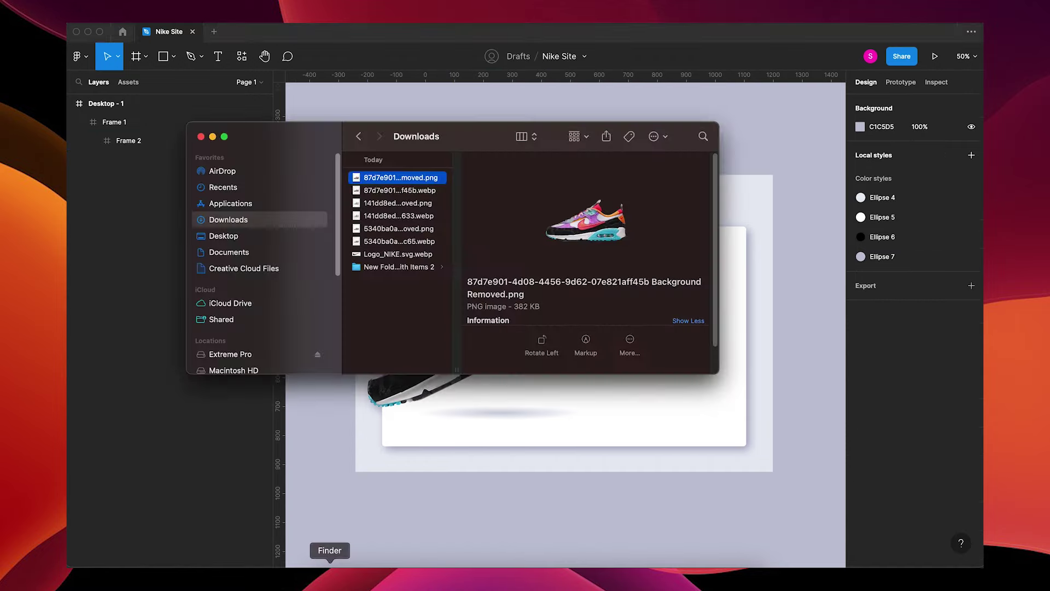
drag(394, 254, 571, 259)
click(488, 497)
drag(714, 309, 397, 198)
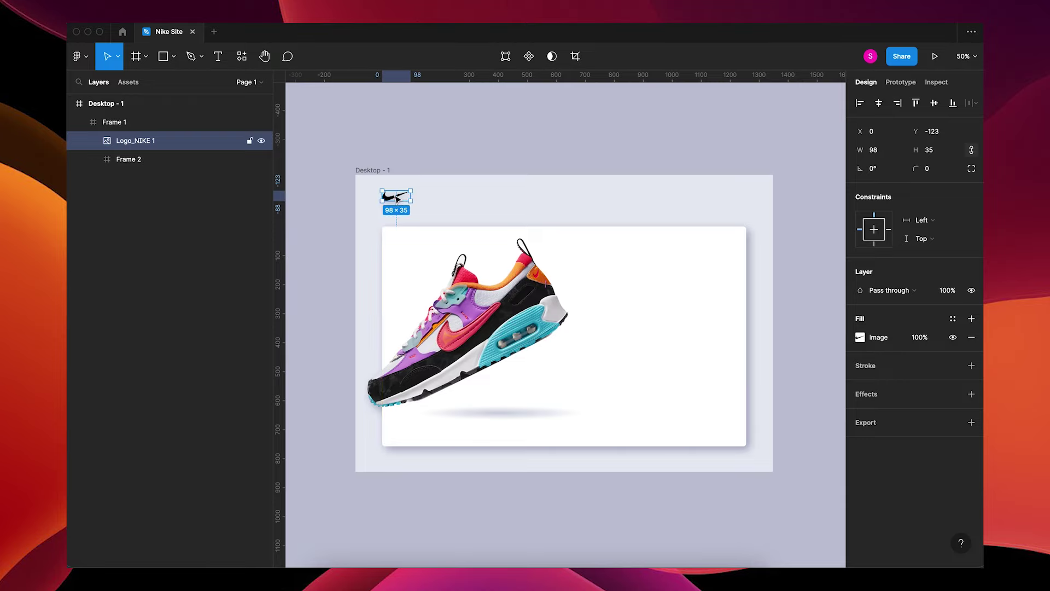
click(473, 204)
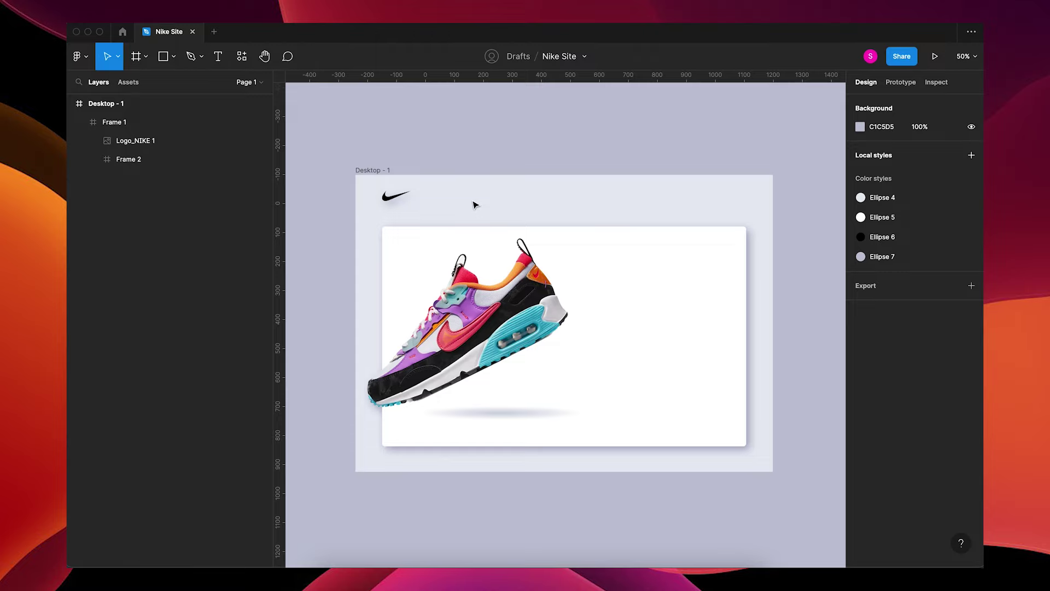
Add the text "Men" in the header area to the right of the Nike logo.
key(t)
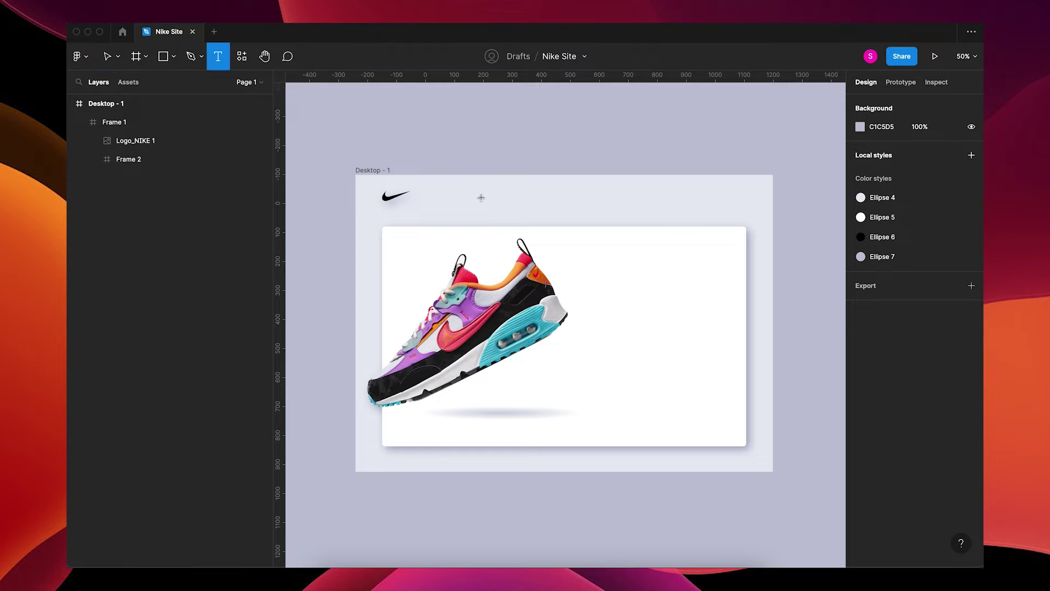
click(480, 200)
text(Men)
key(Escape)
Change the font of the "Men" text to the one found with "Beb" and choose its style.
click(881, 339)
key(ctrl+a)
text(Beb)
key(Return)
click(884, 355)
click(890, 383)
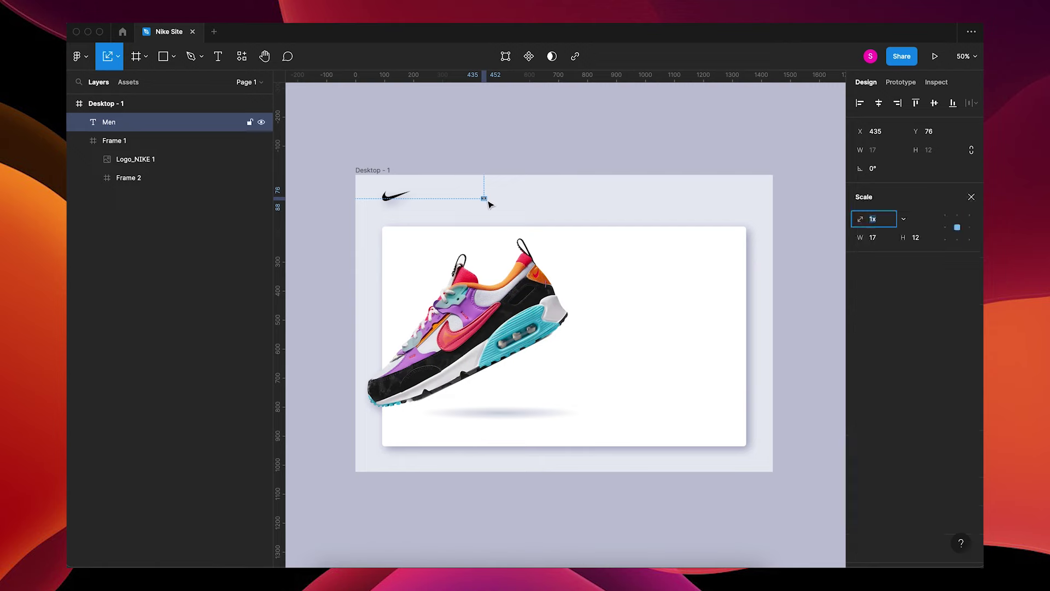
Scale the "Men" text up proportionally to about 53 × 39.
click(525, 204)
click(485, 199)
key(k)
key(shift+0)
scroll(416, 200, up, 3)
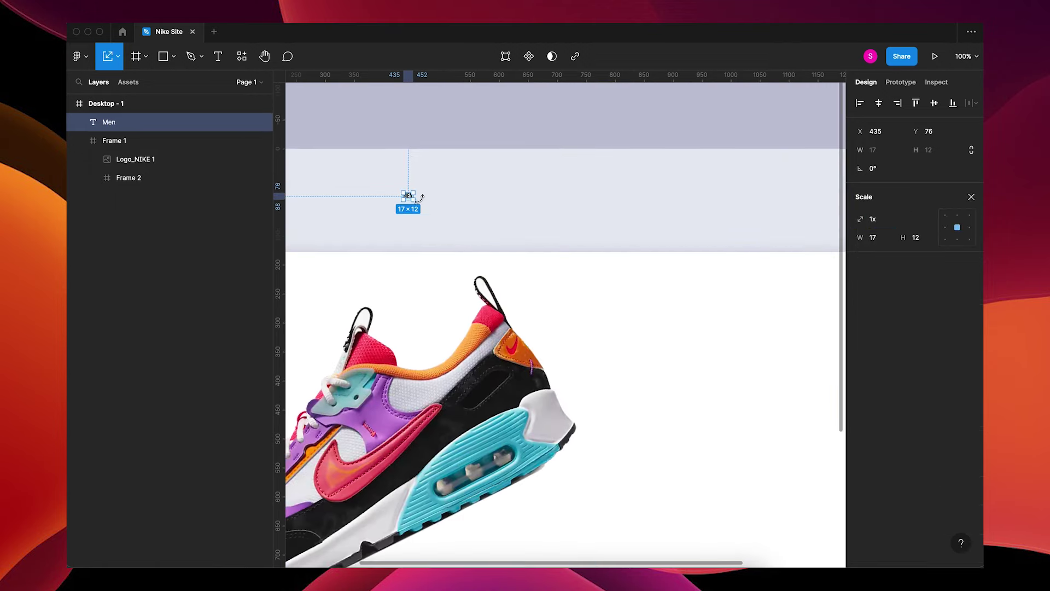
drag(413, 200, 448, 222)
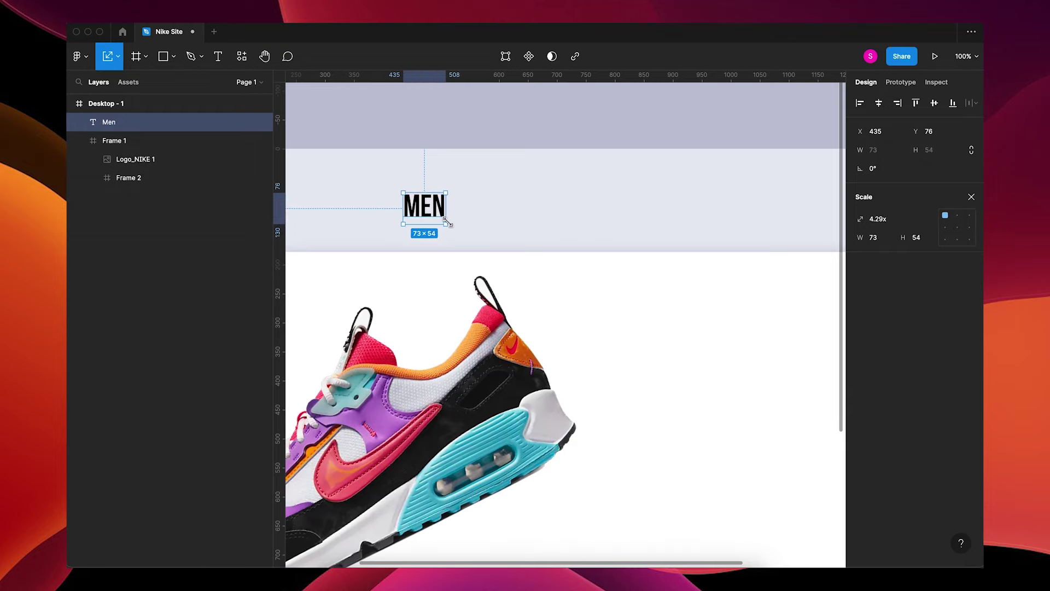
key(minus)
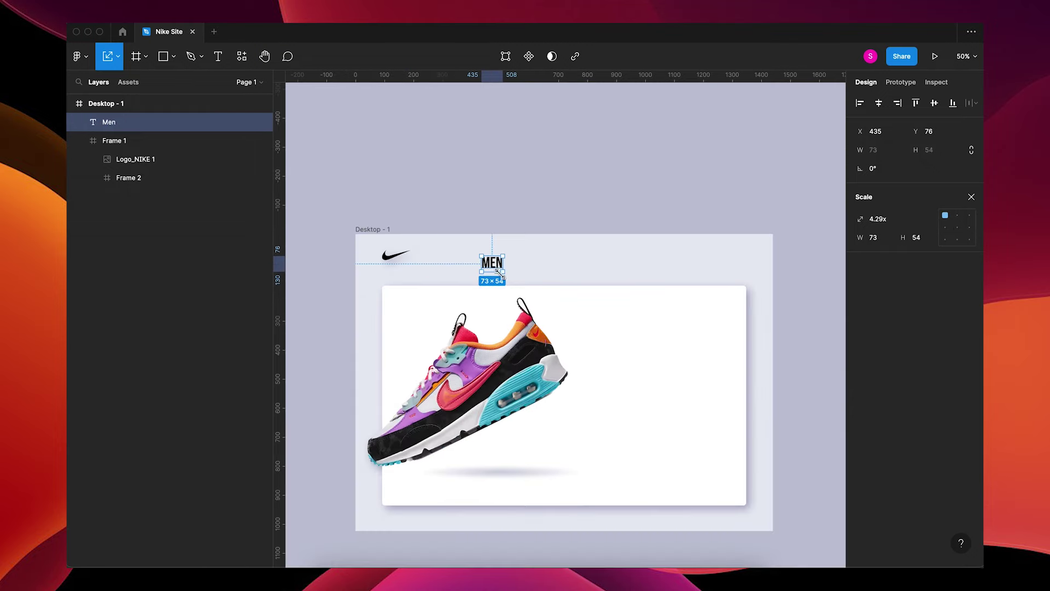
drag(500, 271, 488, 264)
key(Escape)
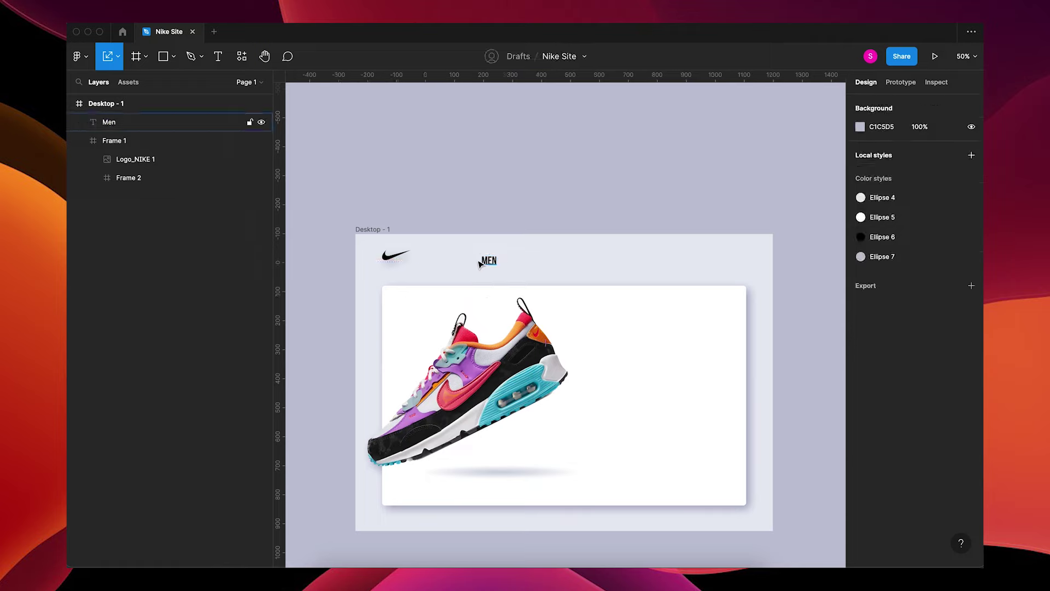
Duplicate the "Men" text directly to its right at X 521.
click(488, 264)
alt+drag(490, 263, 516, 264)
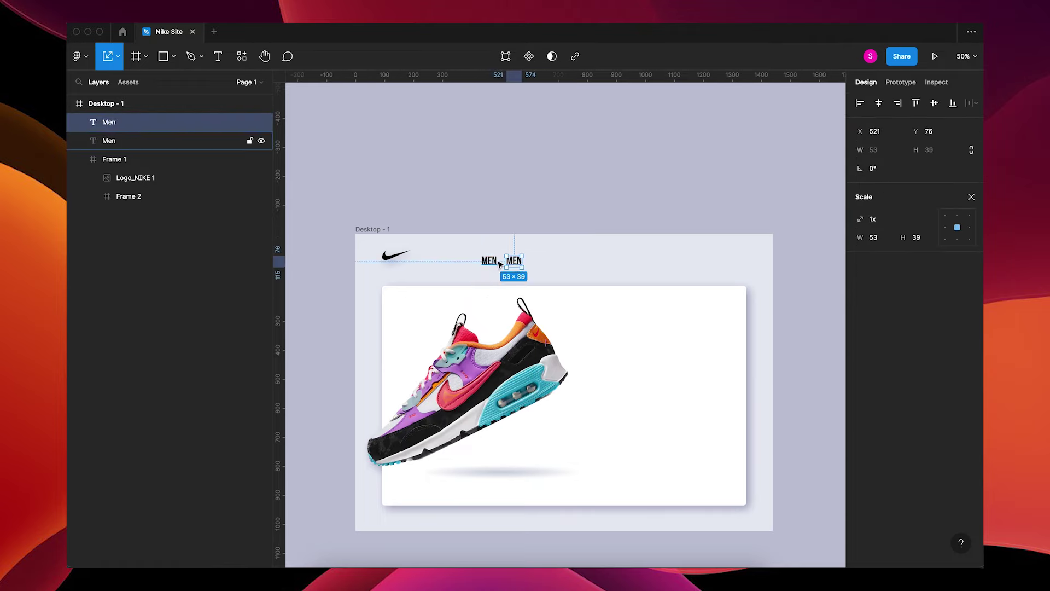
Combine the two "Men" header texts in an auto layout and change the second text to "women".
shift+click(494, 264)
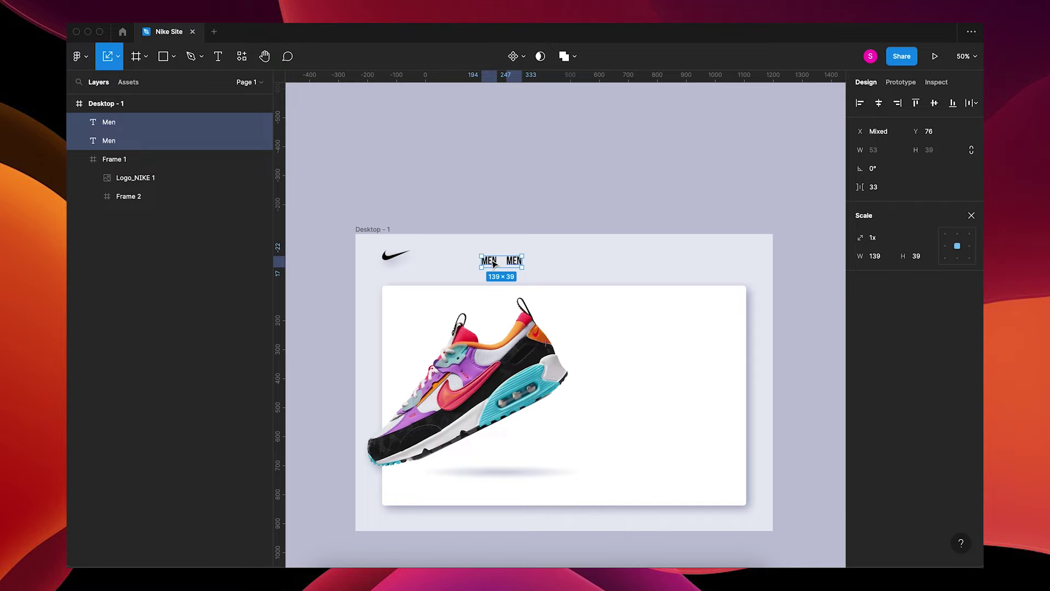
key(shift+a)
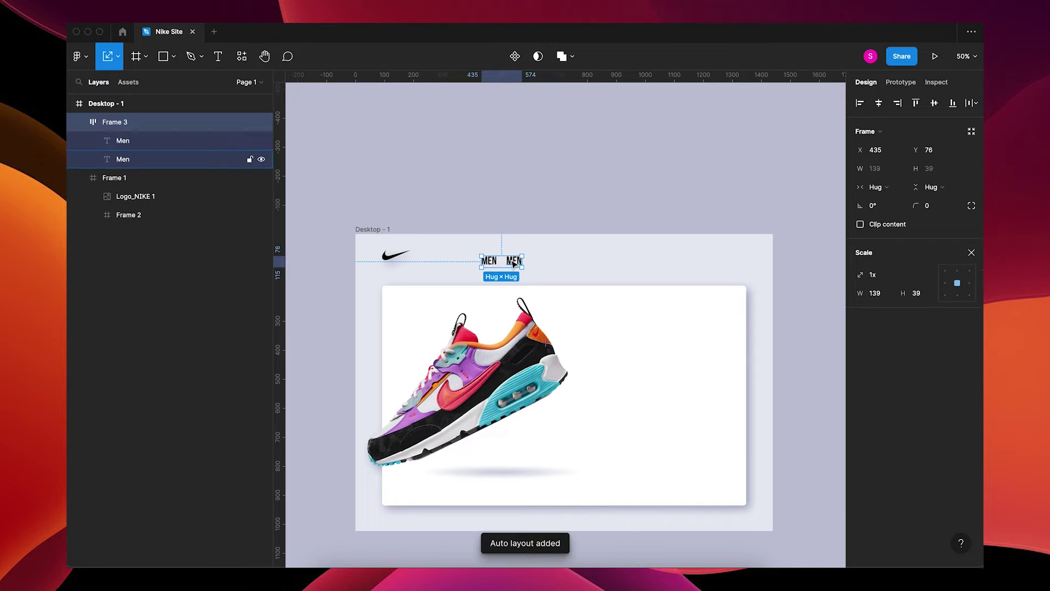
double_click(514, 261)
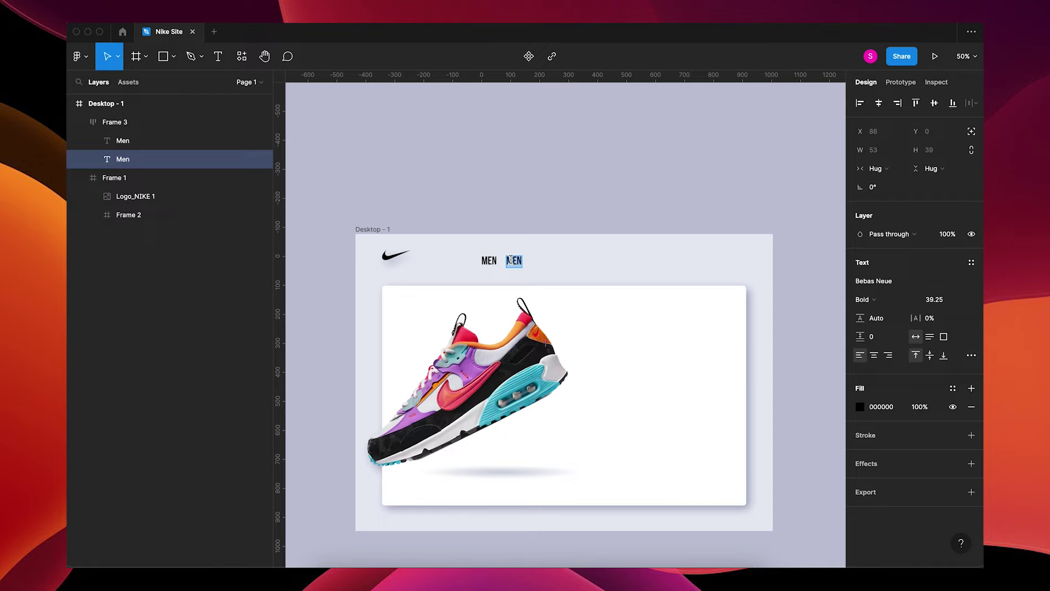
text(women)
key(Escape)
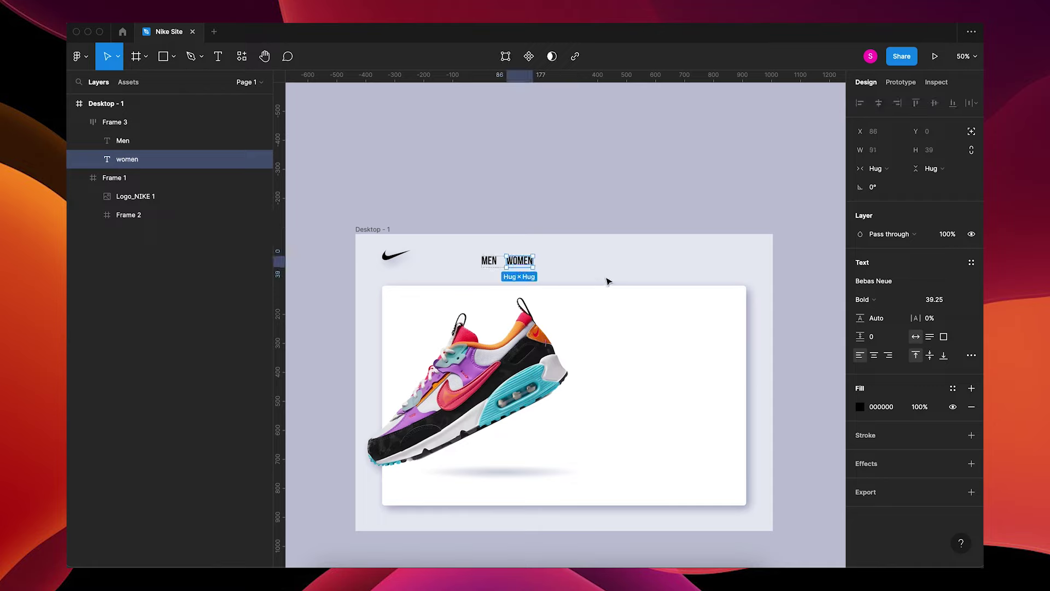
Duplicate the "women" text inside the auto layout and change the copy to "Kids".
key(super+d)
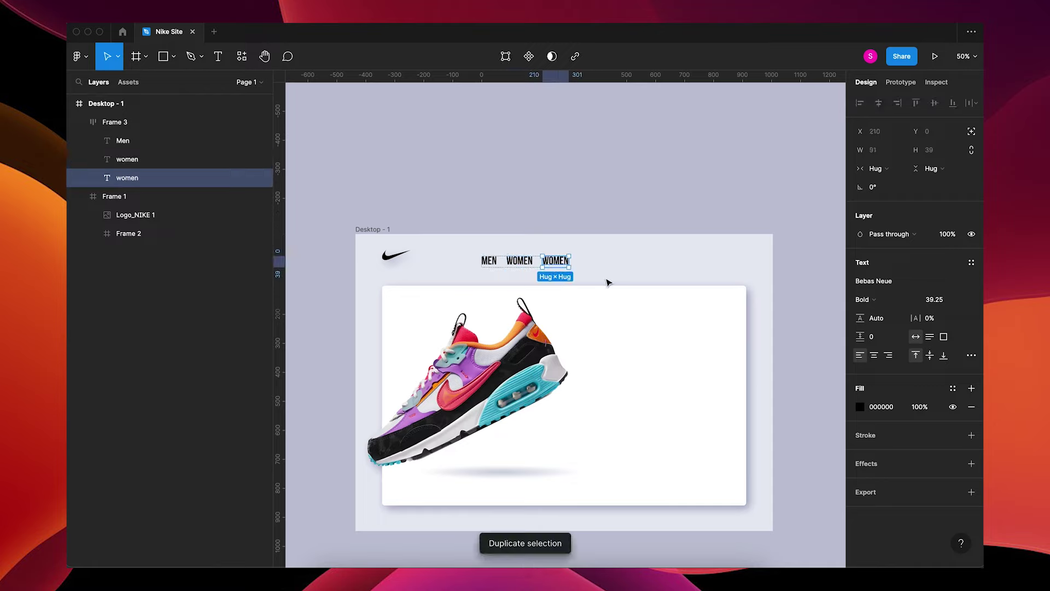
double_click(559, 267)
text(Kids)
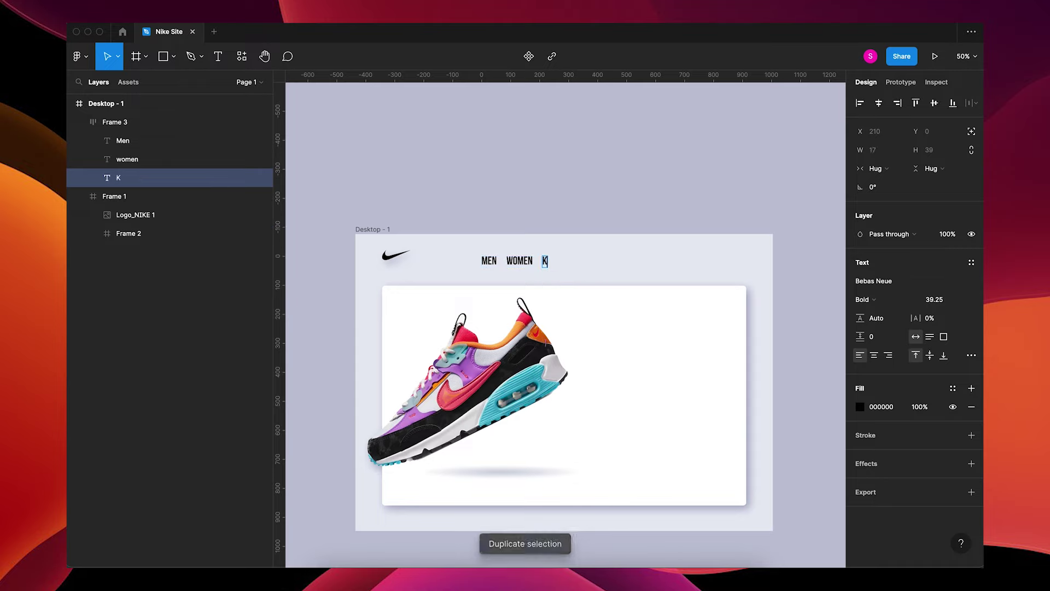
key(Escape)
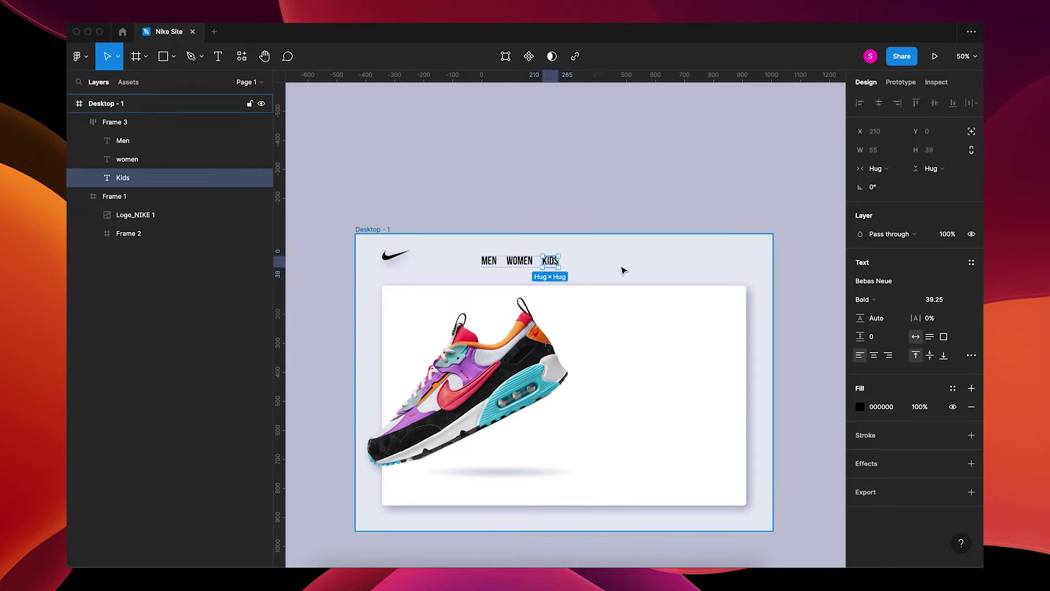
Add the navigation items "Accessories" and "Sales" after "Kids" by duplicating and retyping the last text.
key(super+d)
double_click(577, 260)
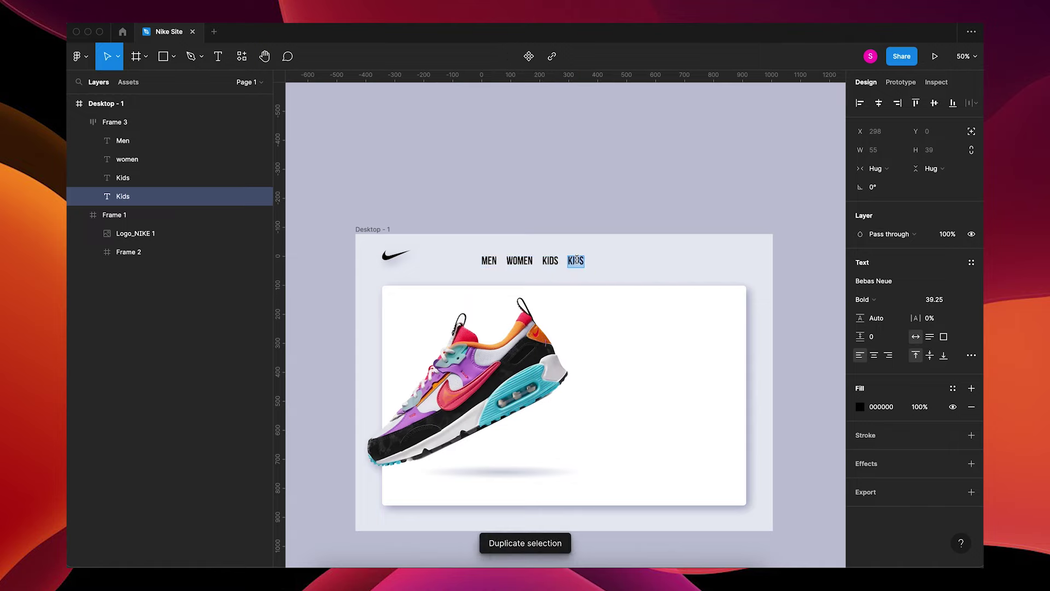
text(Accessories)
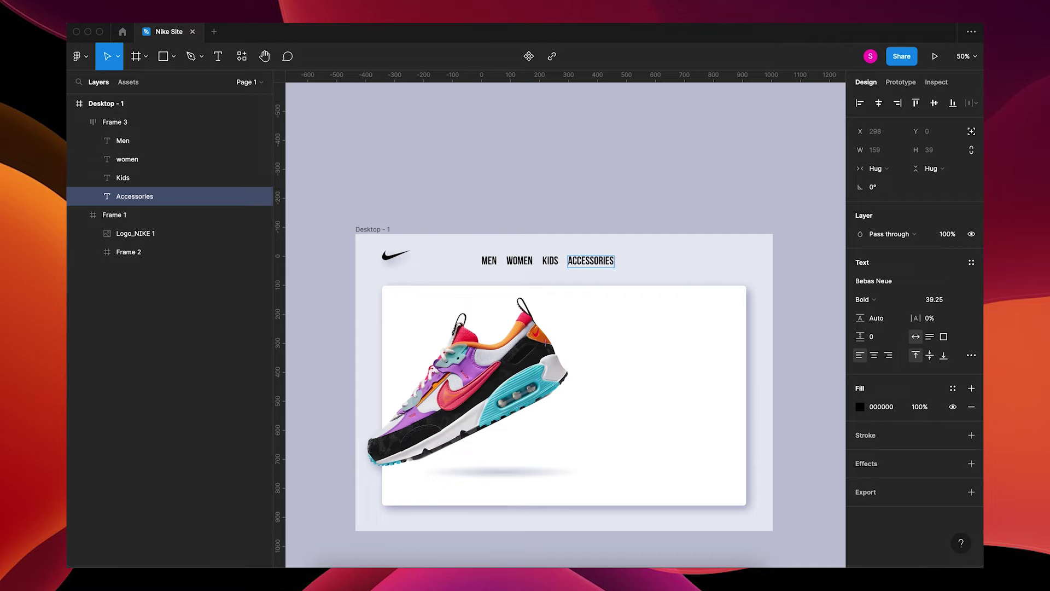
key(super+d)
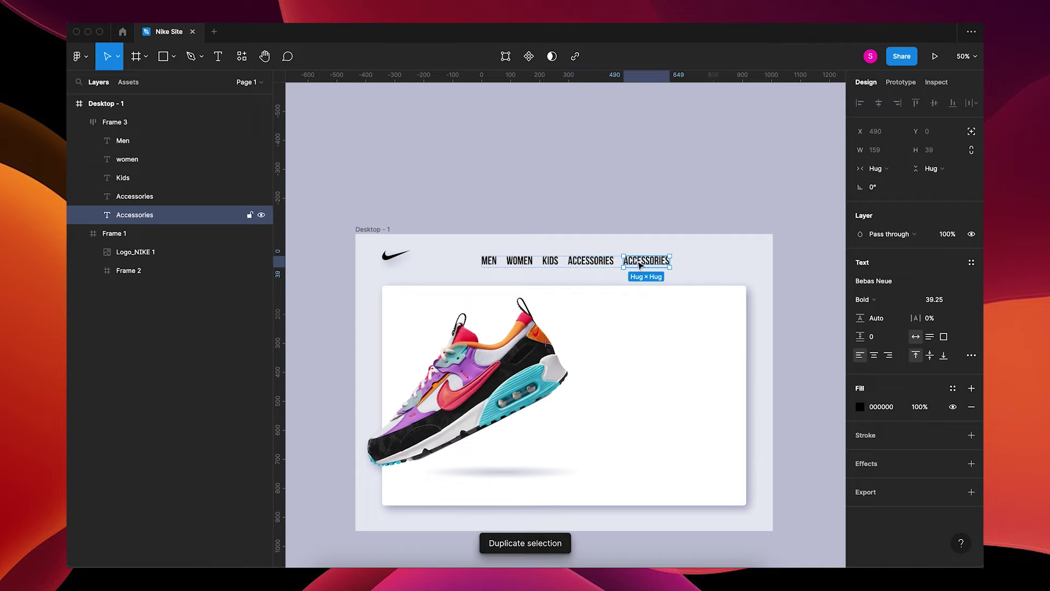
text(Sales)
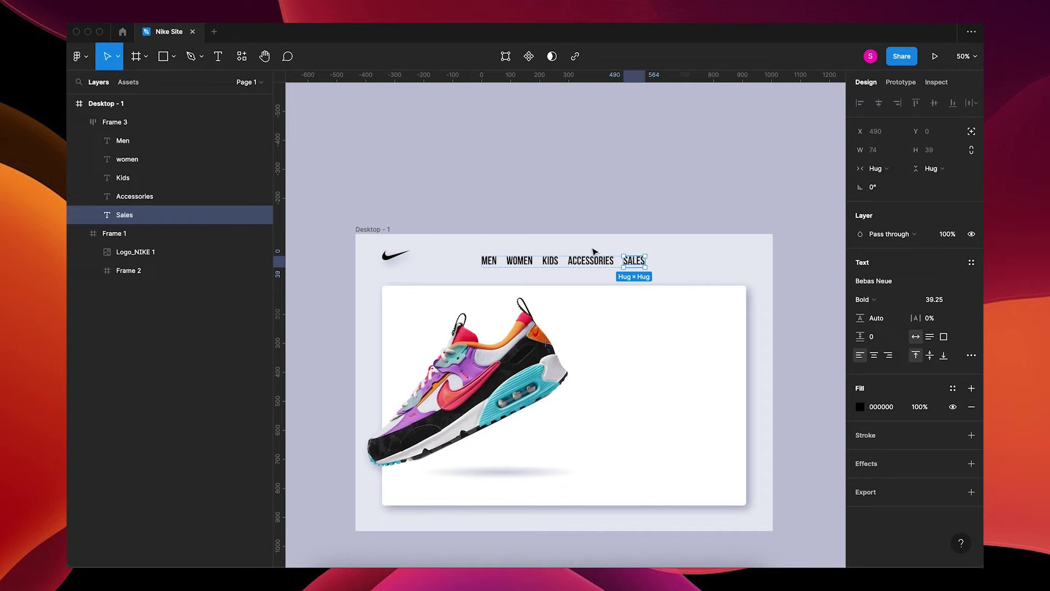
Move the navigation frame to X 438, Y 55 in line with the logo and rename it "Nav".
drag(592, 260, 567, 260)
click(566, 265)
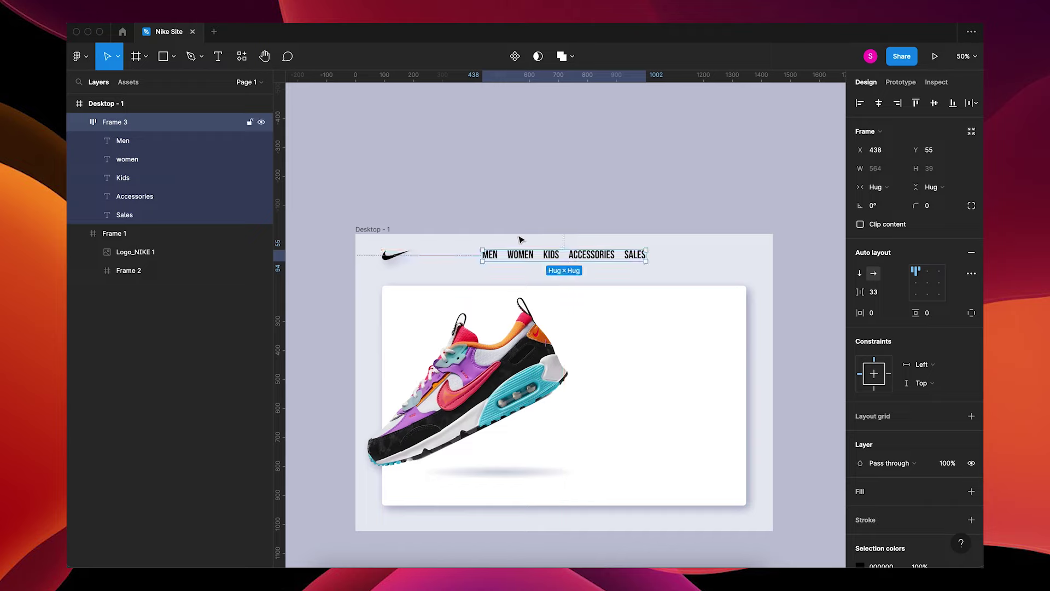
double_click(123, 124)
text(Nav)
click(362, 187)
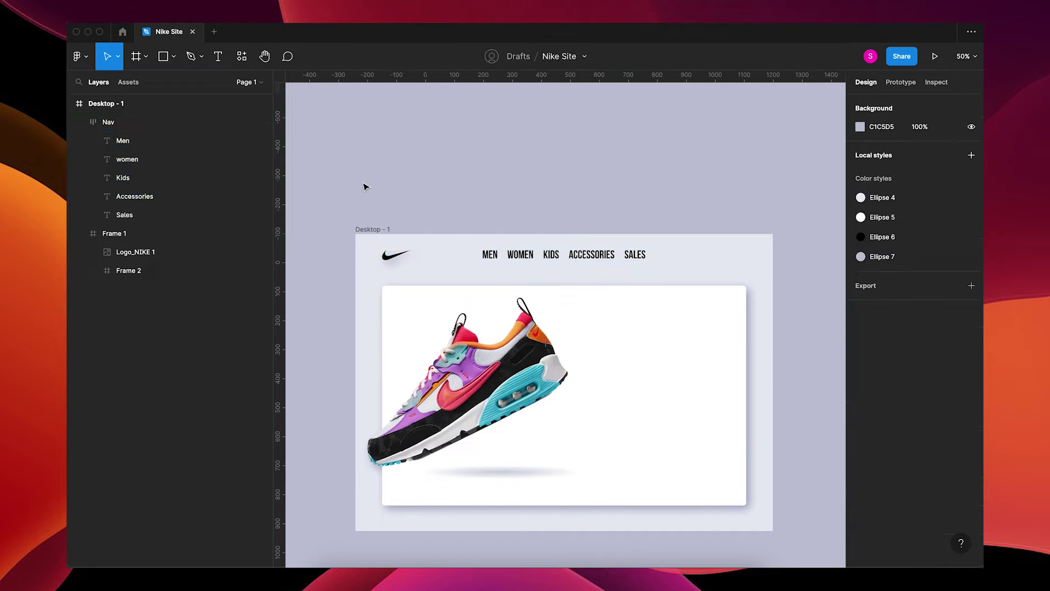
Rename the Nike logo layer "Logo" and move it out of Frame 1 to sit directly above Nav in Desktop - 1.
click(158, 252)
double_click(154, 252)
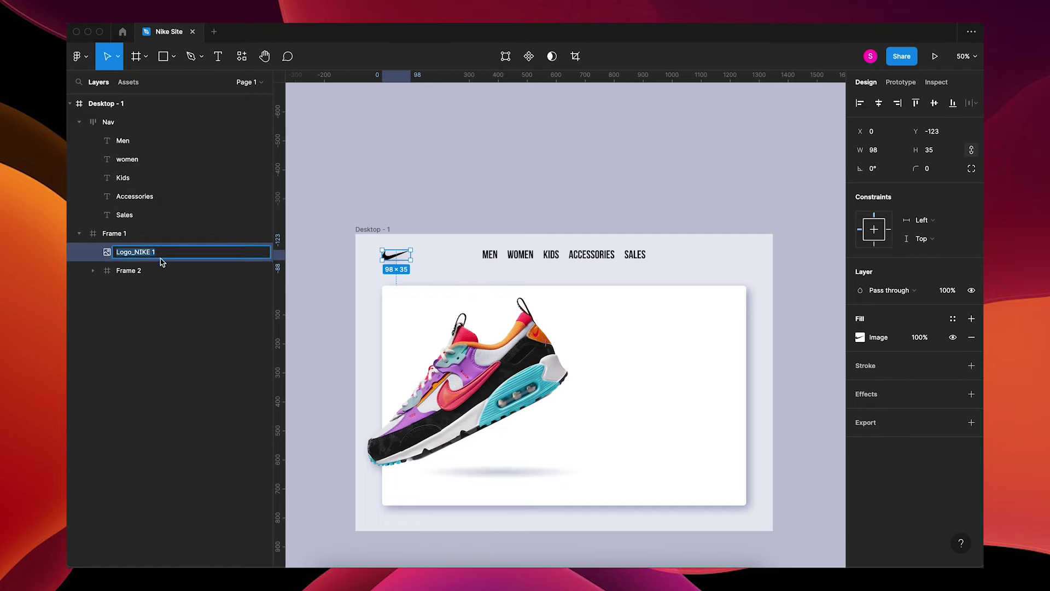
text(Logo)
key(Return)
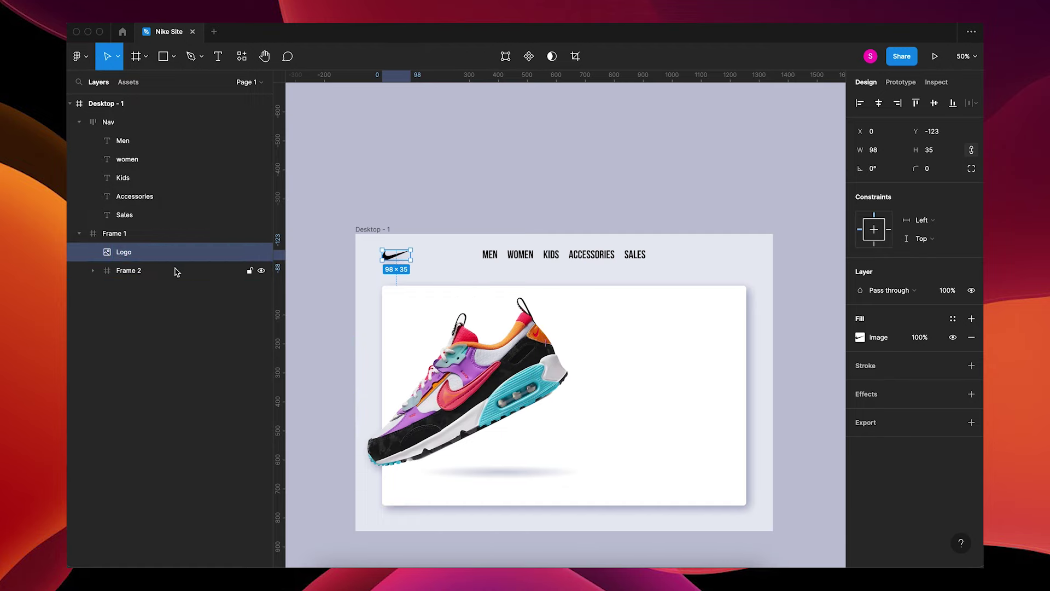
drag(130, 110, 134, 116)
click(80, 141)
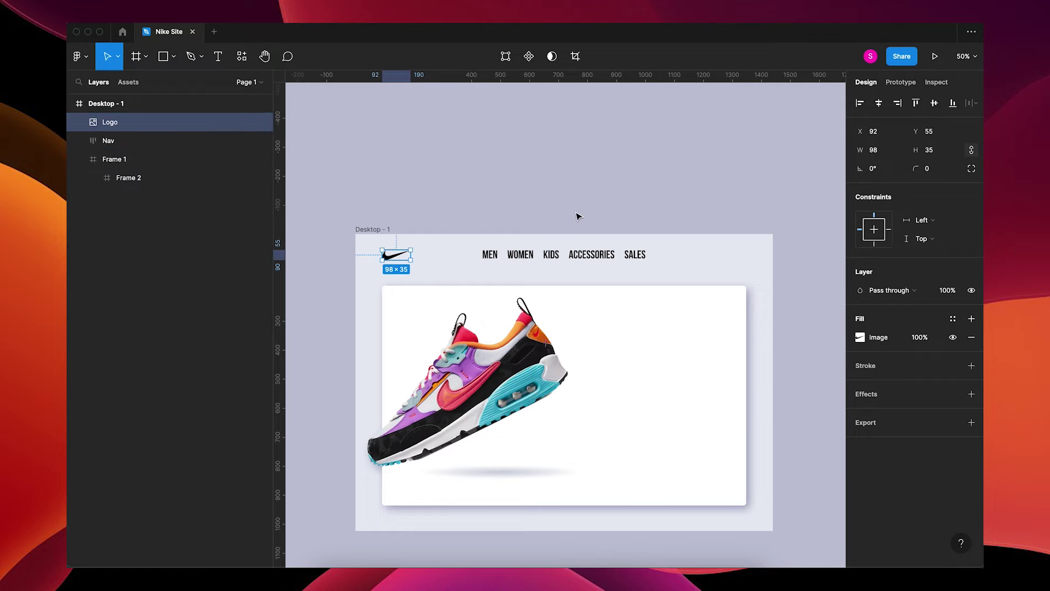
Run the Iconduck plugin, look up "search" and insert the first magnifier outline icon.
click(687, 263)
drag(696, 328, 643, 318)
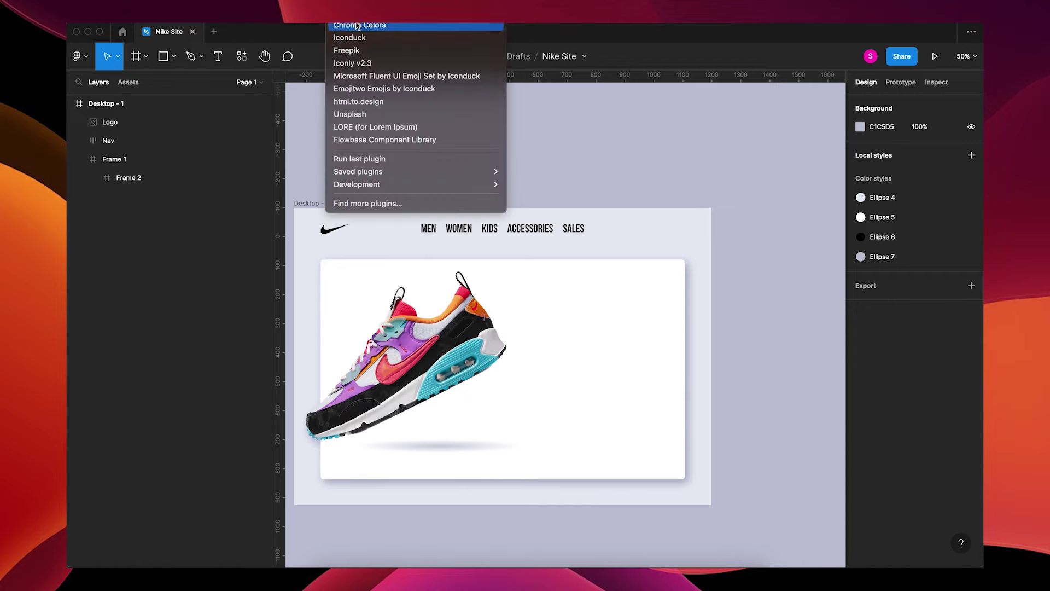
click(355, 40)
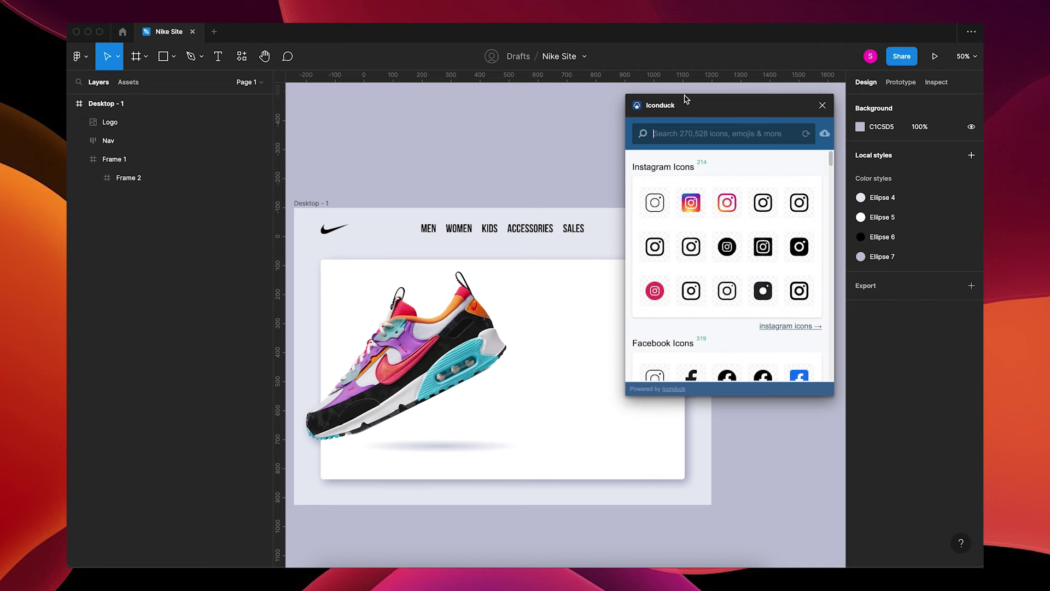
text(search)
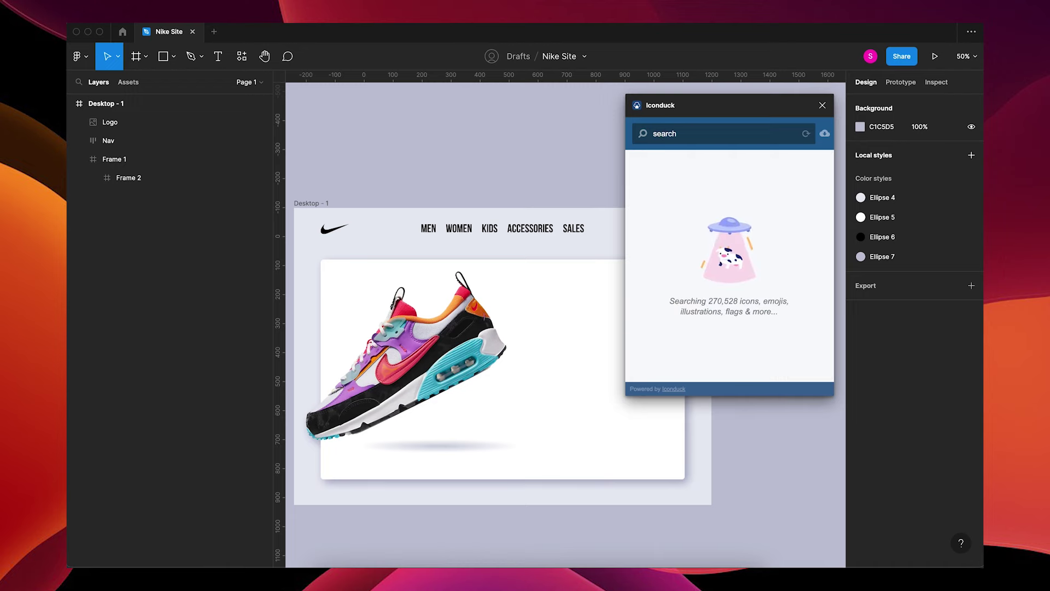
click(662, 207)
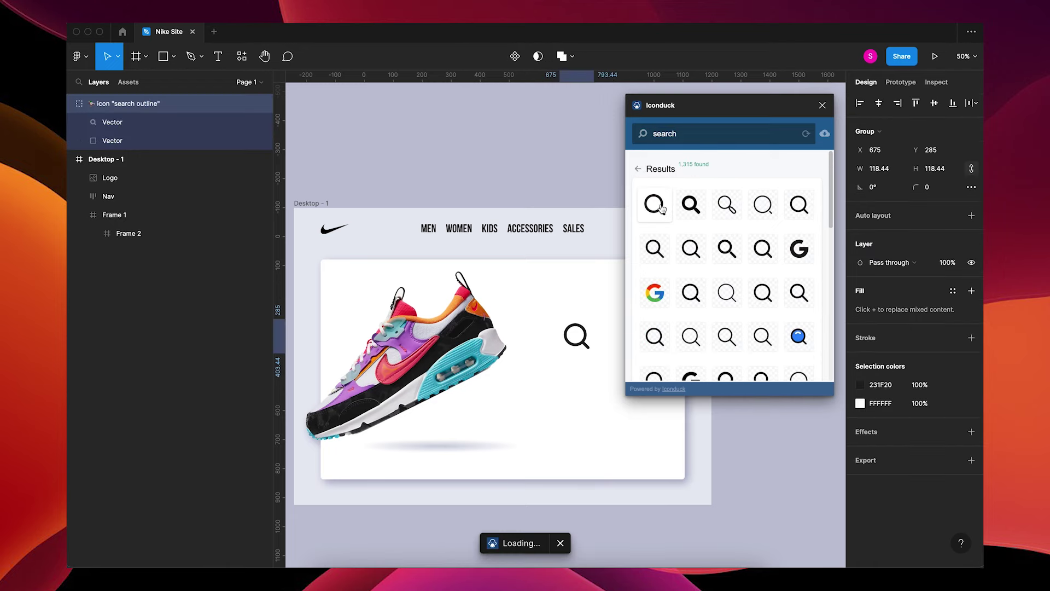
Look up "cart" in Iconduck, insert a solid shopping cart icon and close the plugin.
click(688, 139)
text(cart)
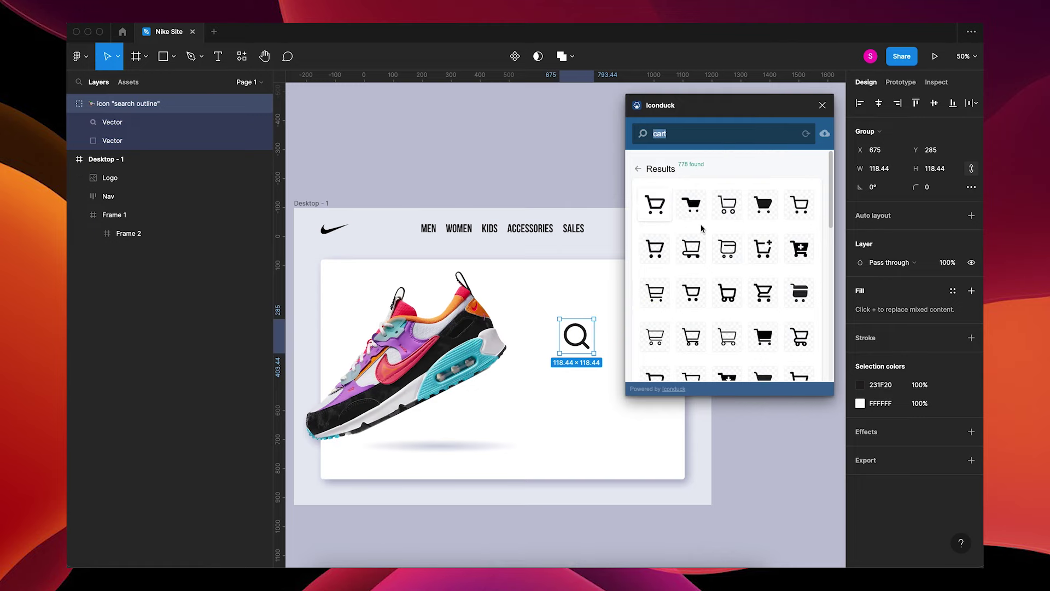
click(763, 336)
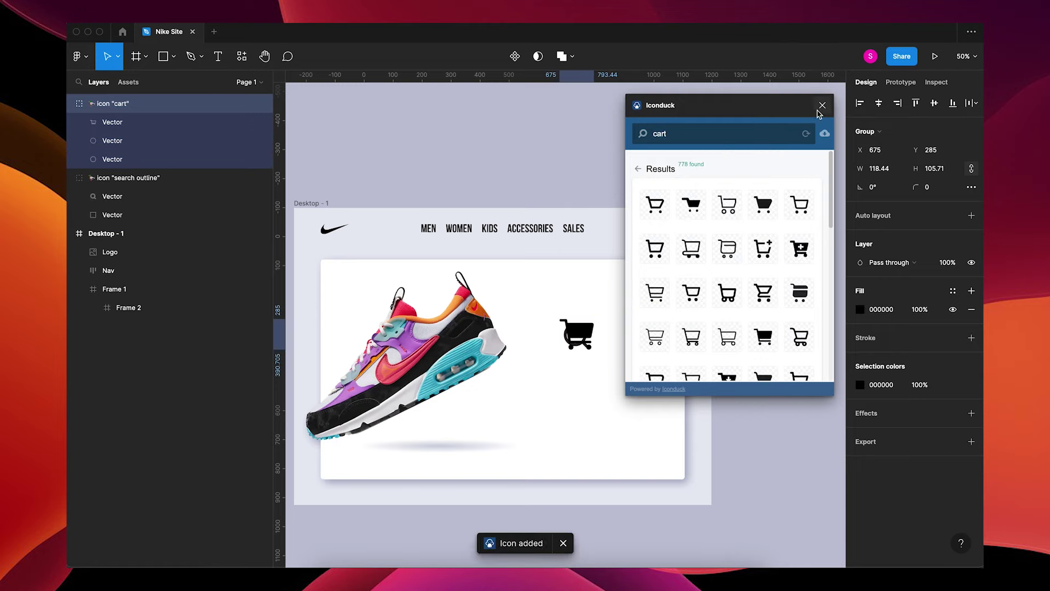
click(822, 105)
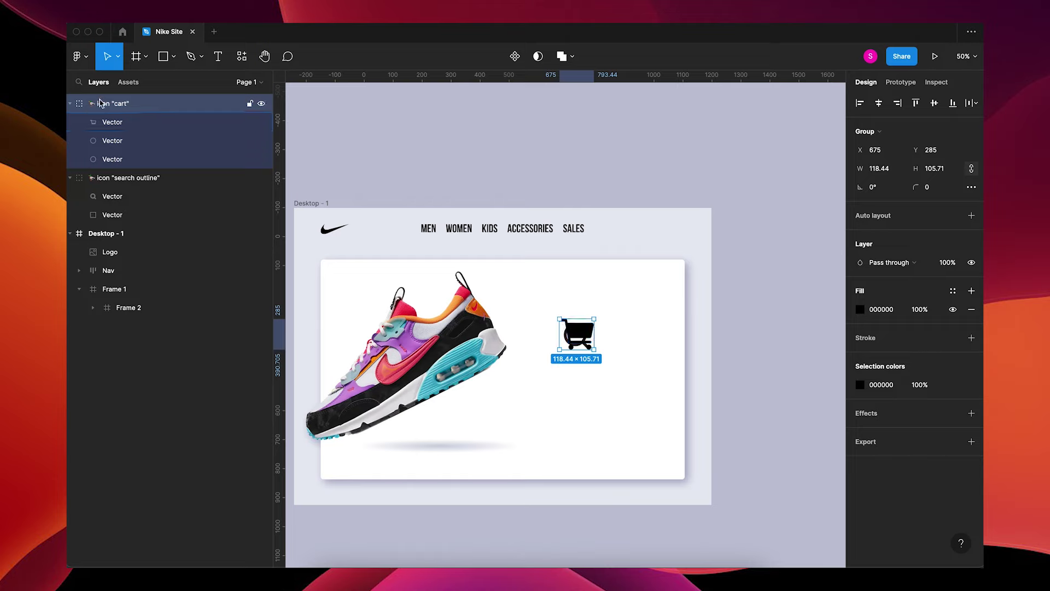
Flatten the cart icon group into one vector and move it off the search icon to X 793, Y 194.
click(70, 104)
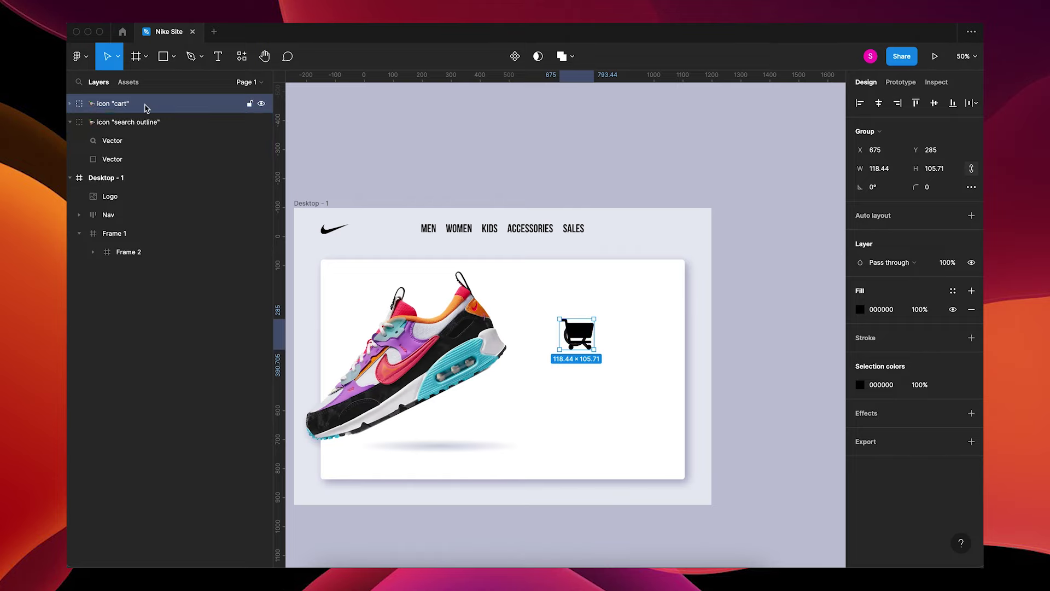
key(super+e)
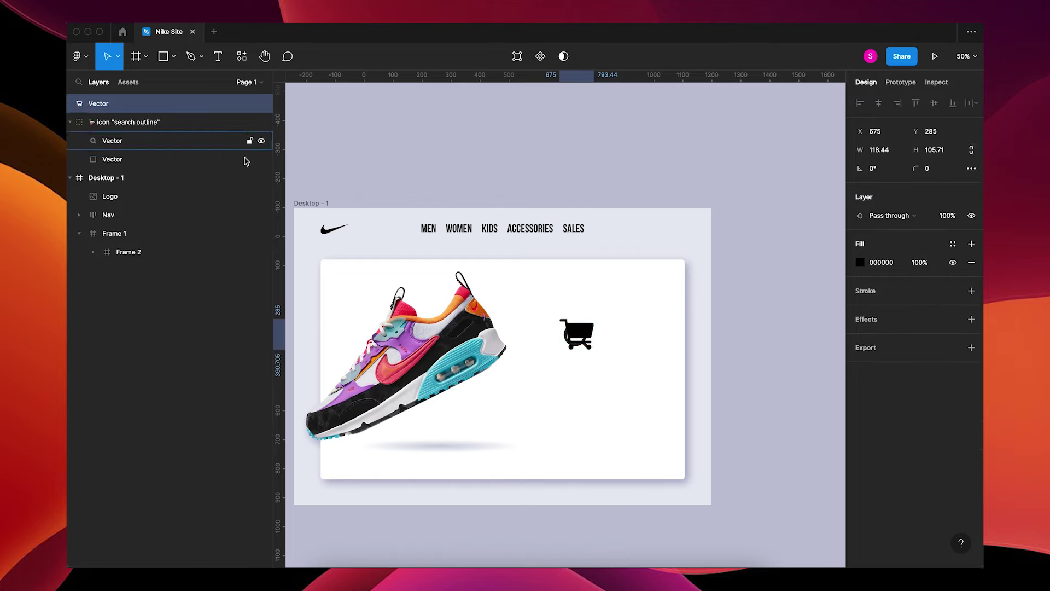
drag(592, 334, 627, 307)
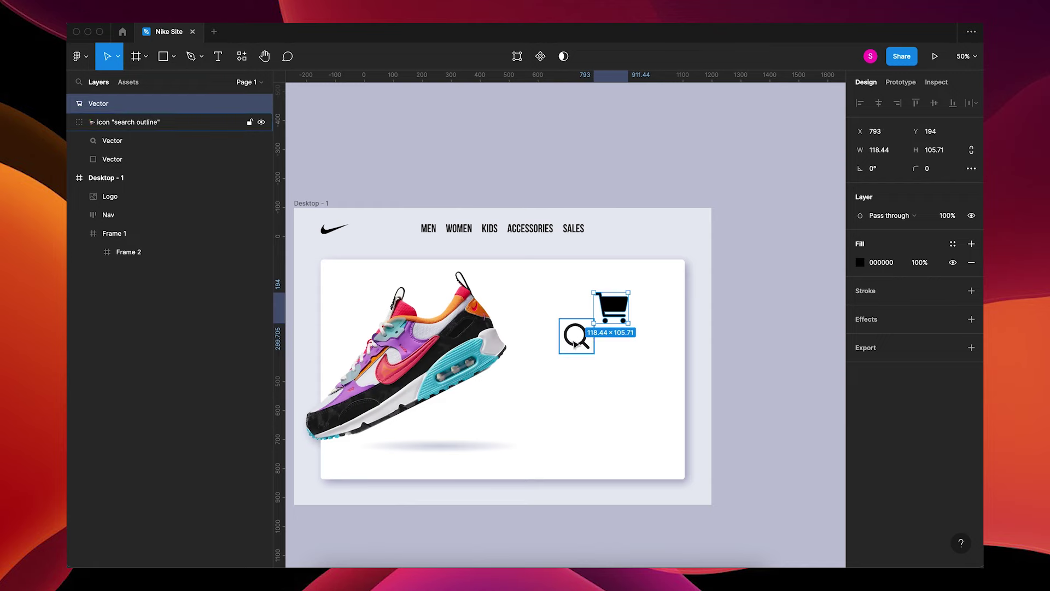
Delete the square background vector from the search icon group and ungroup the remaining magnifier.
click(120, 122)
click(126, 160)
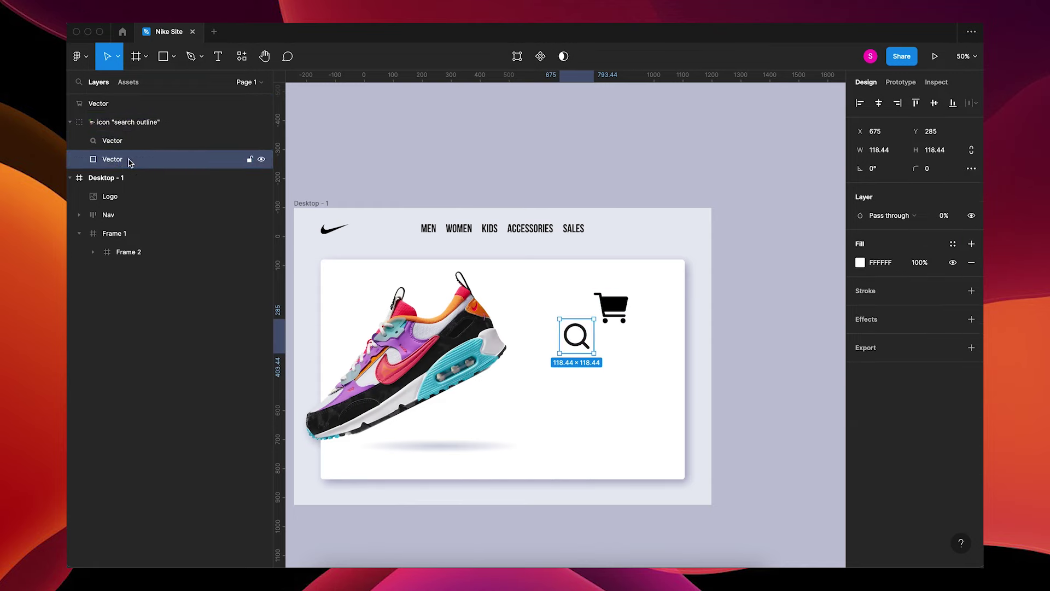
key(Delete)
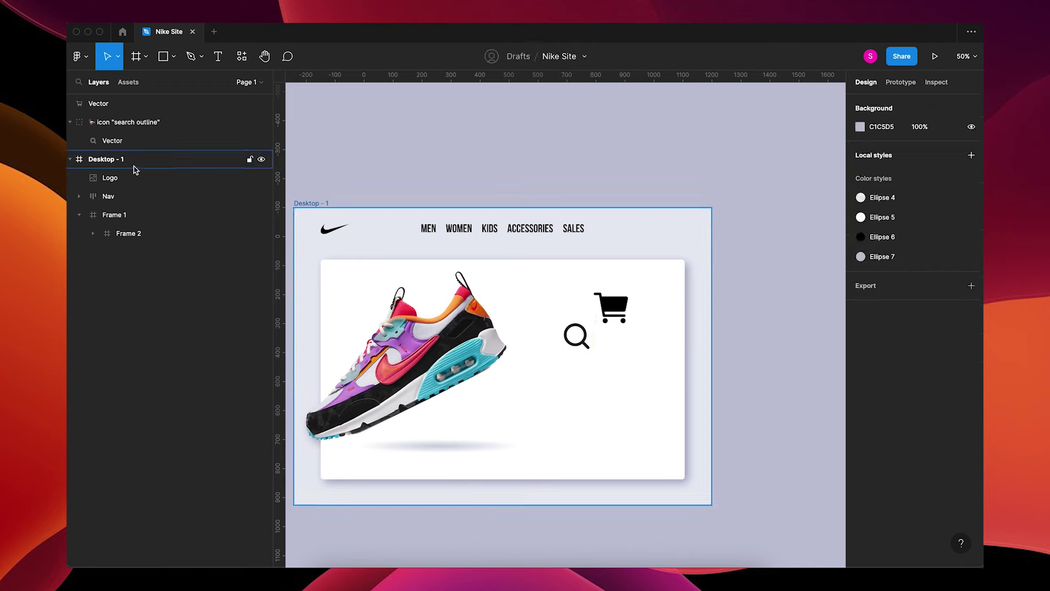
click(117, 128)
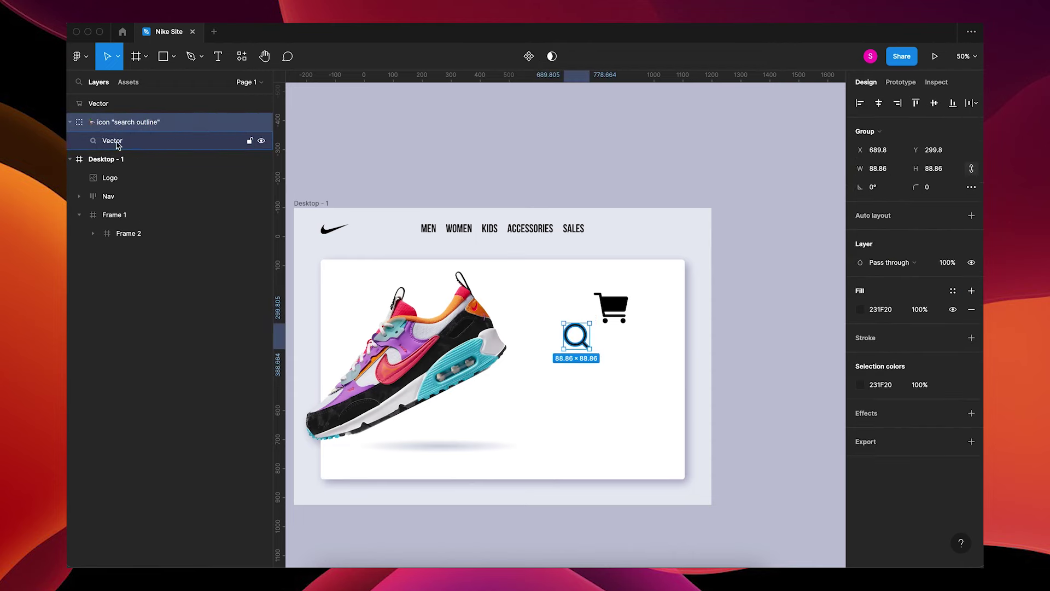
key(super+shift+g)
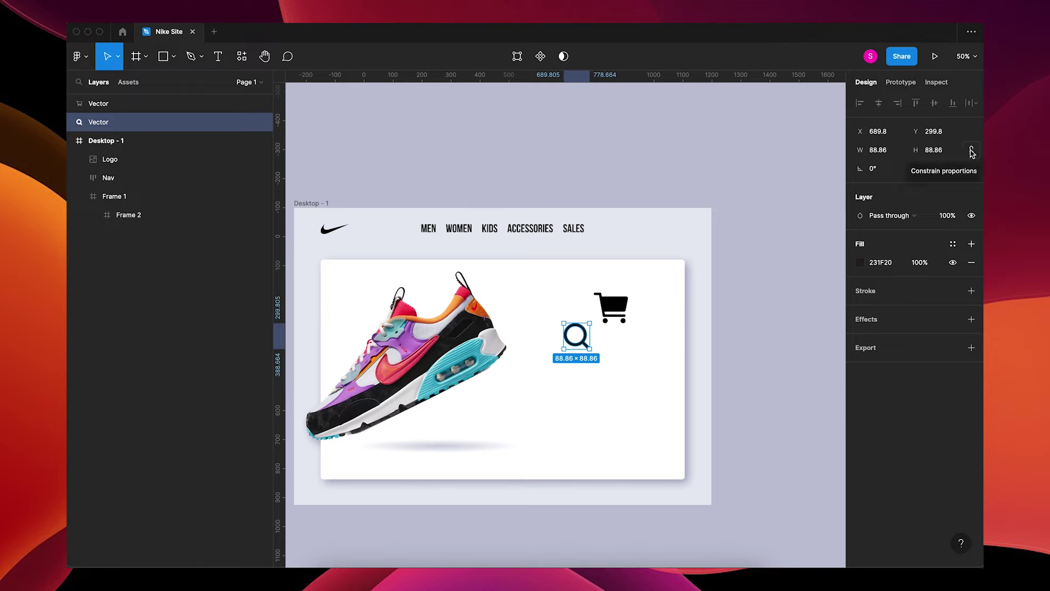
Constrain the proportions of the cart and search icons and set the height of both to 80.
click(614, 312)
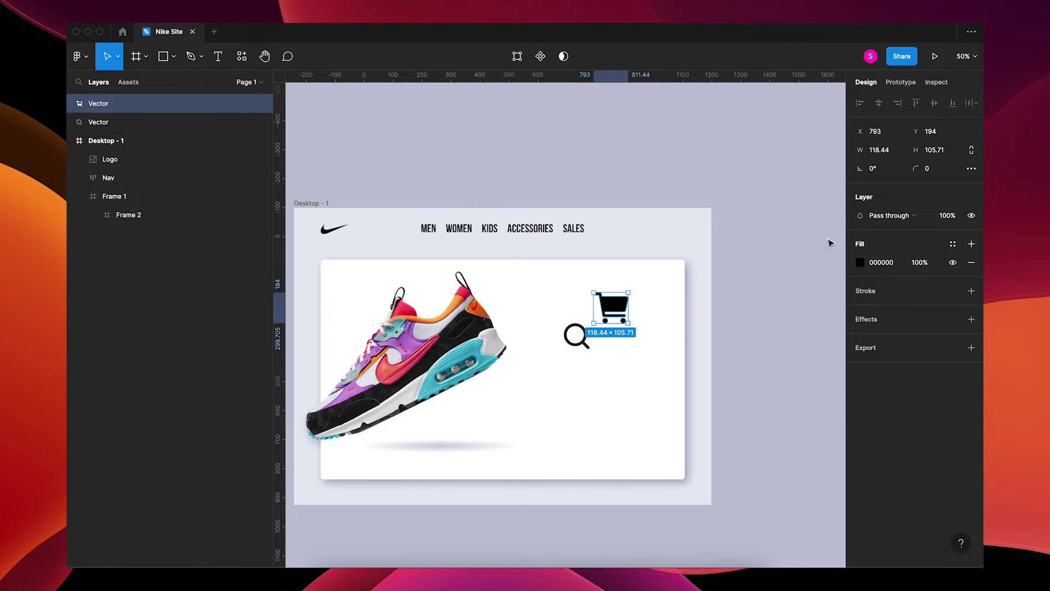
click(971, 150)
click(576, 335)
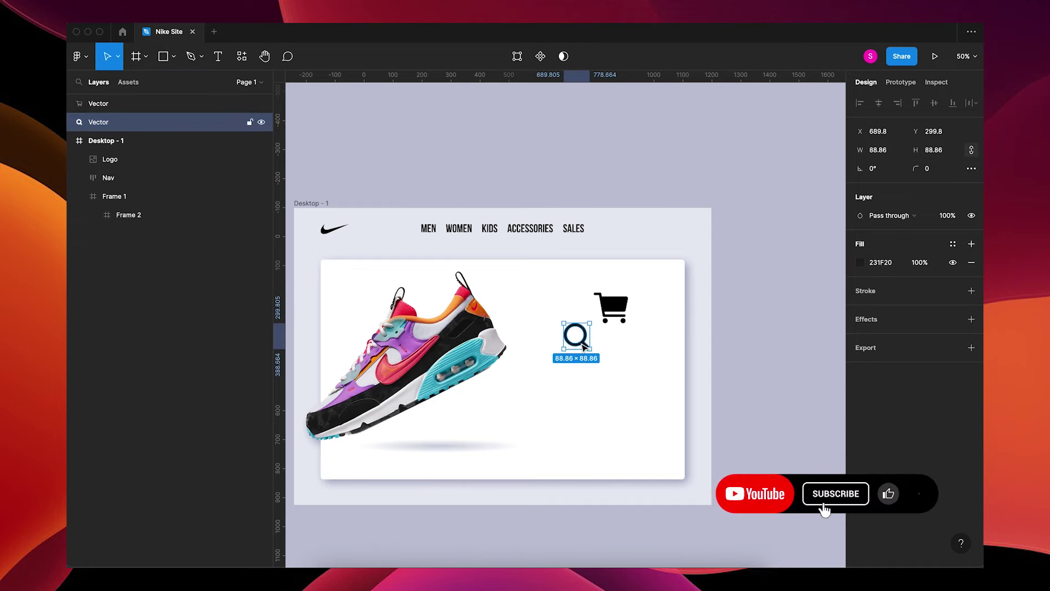
shift+click(623, 313)
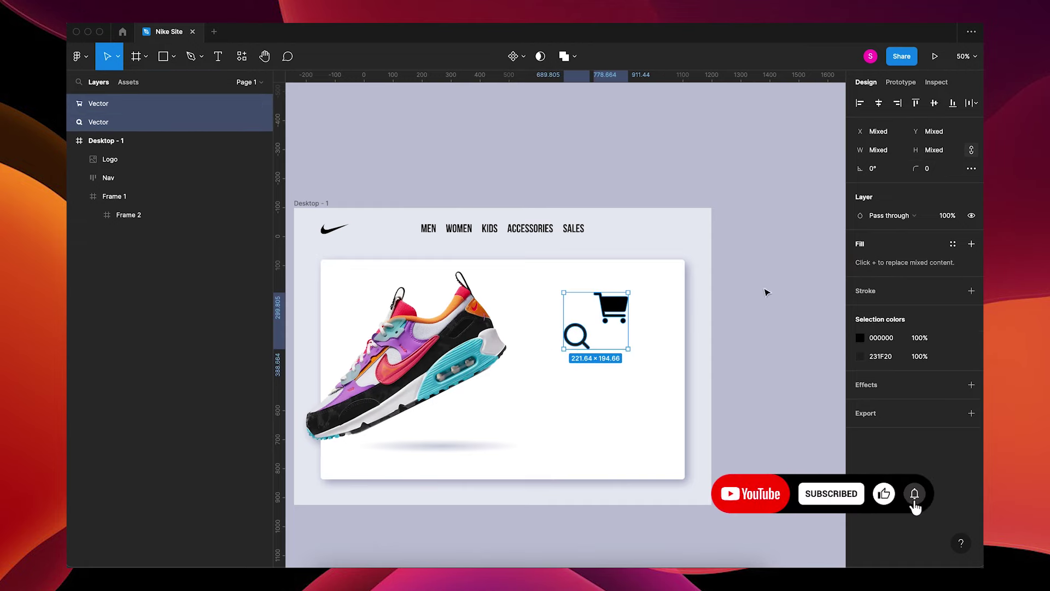
click(936, 150)
text(80)
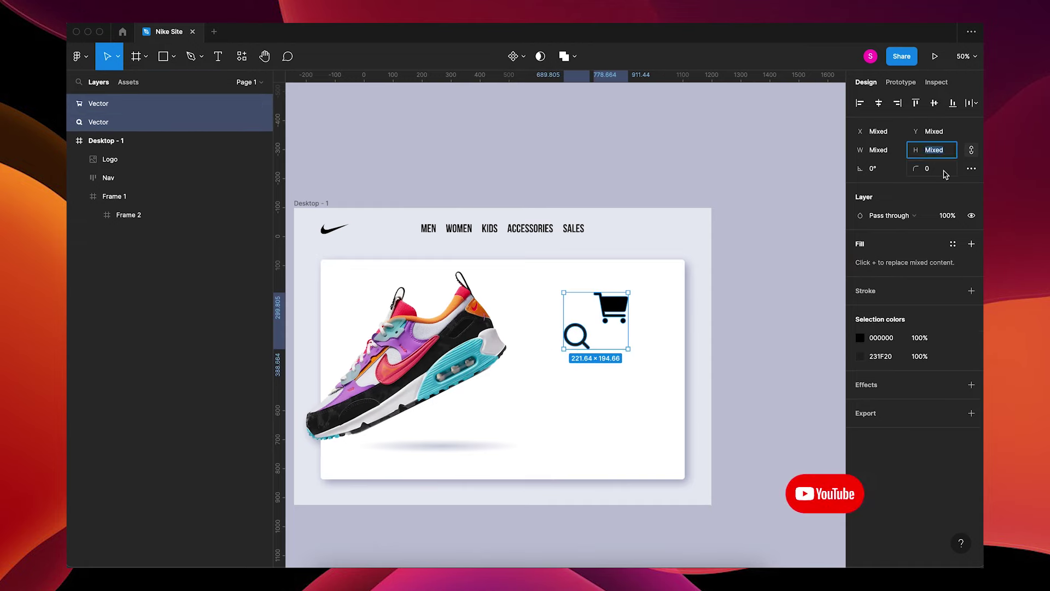
key(Tab)
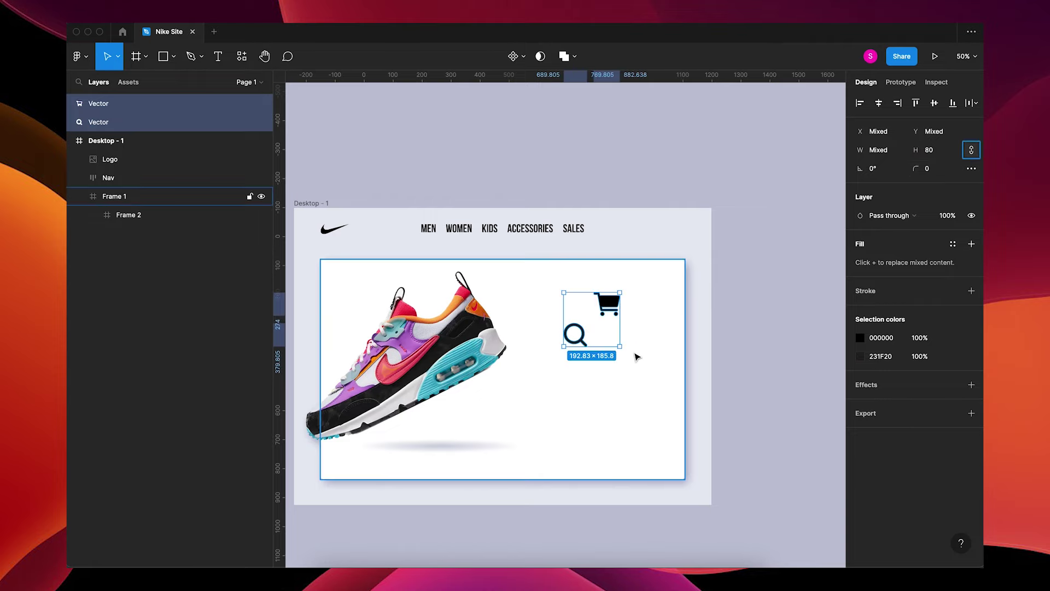
Wrap the search and cart icons in one auto layout frame and move it into the header at X 1135, Y 72.
click(616, 327)
click(579, 336)
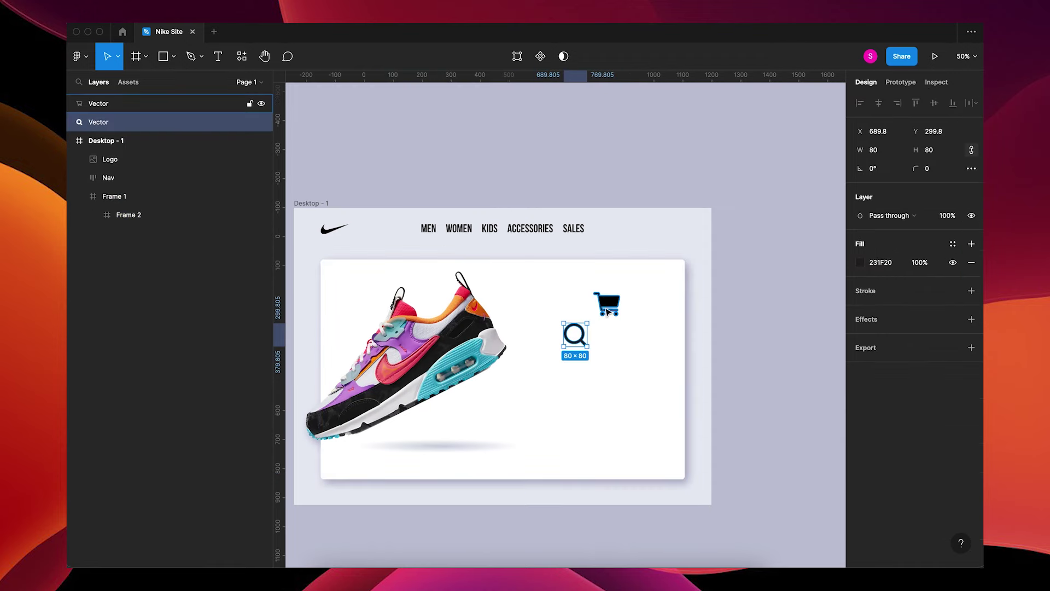
shift+click(607, 305)
key(shift+a)
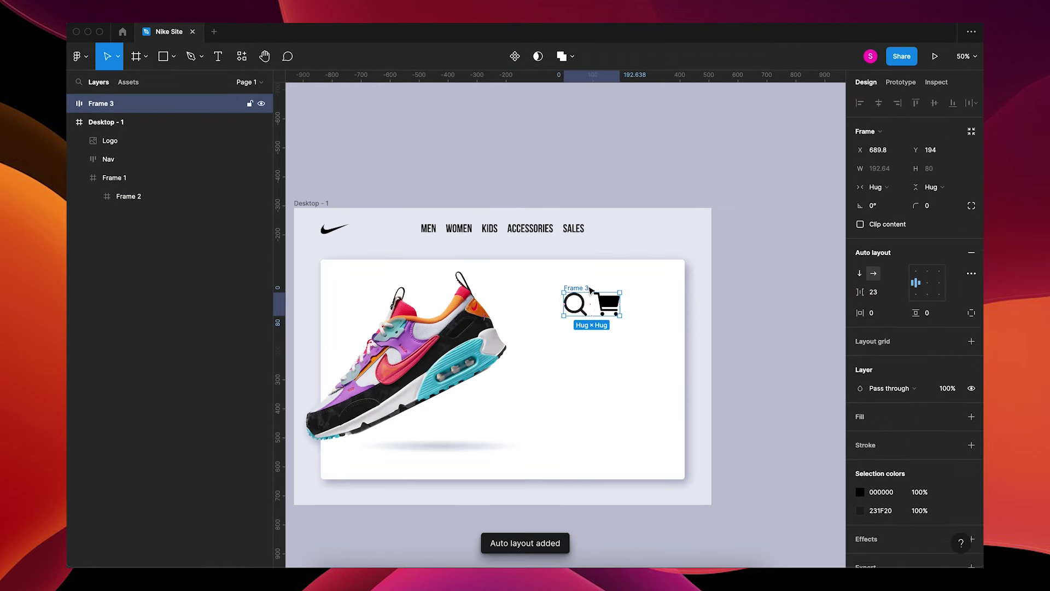
drag(584, 290, 644, 225)
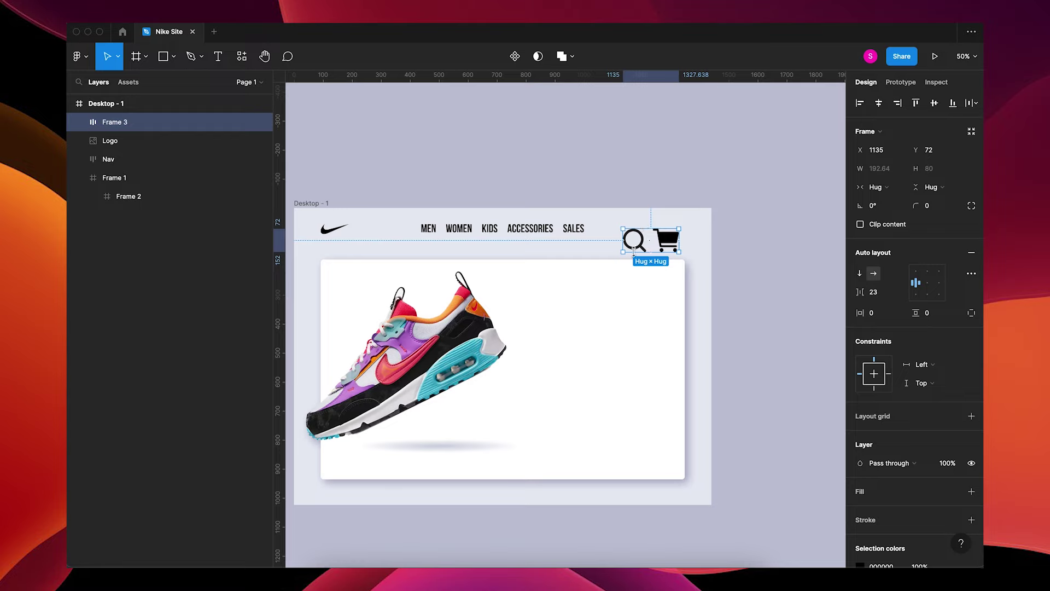
Scale the icon frame down to about 69 × 28.5 and set the height of both icons inside it to 39.
key(k)
drag(621, 253, 657, 238)
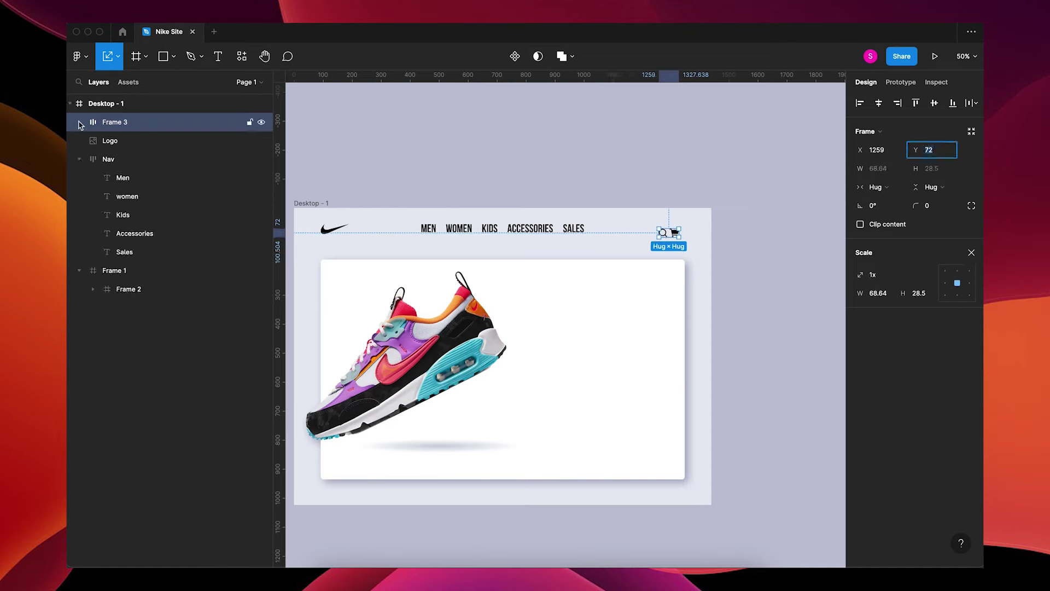
click(79, 123)
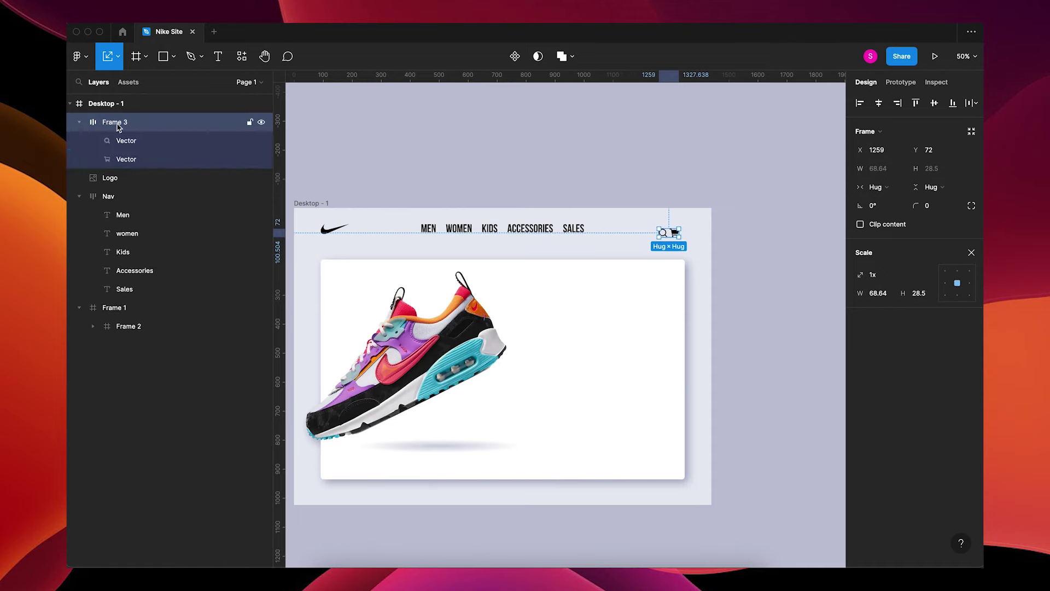
click(140, 140)
shift+click(140, 159)
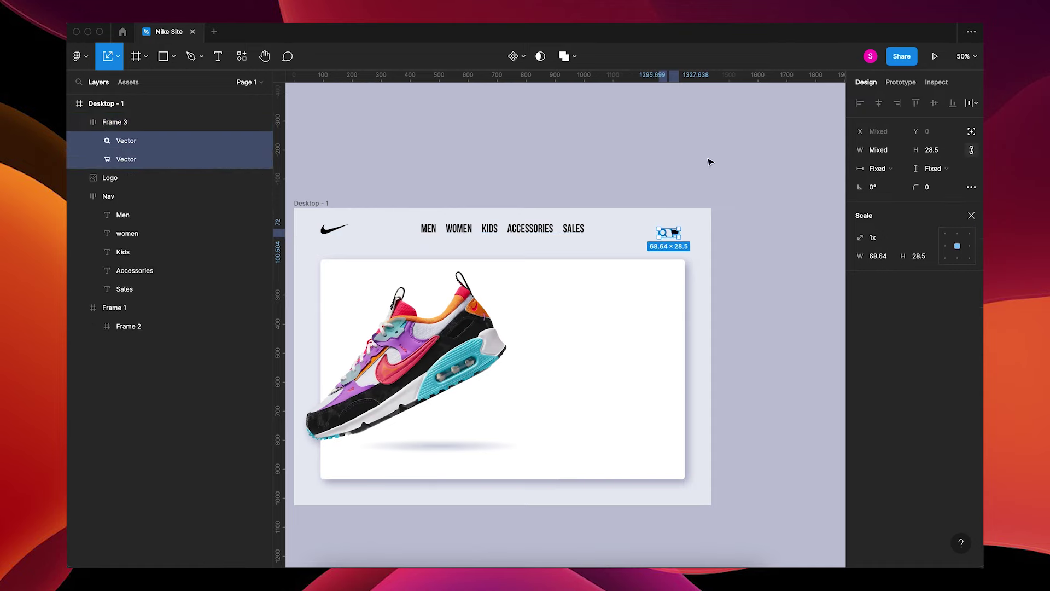
click(951, 155)
text(39)
key(Tab)
click(786, 180)
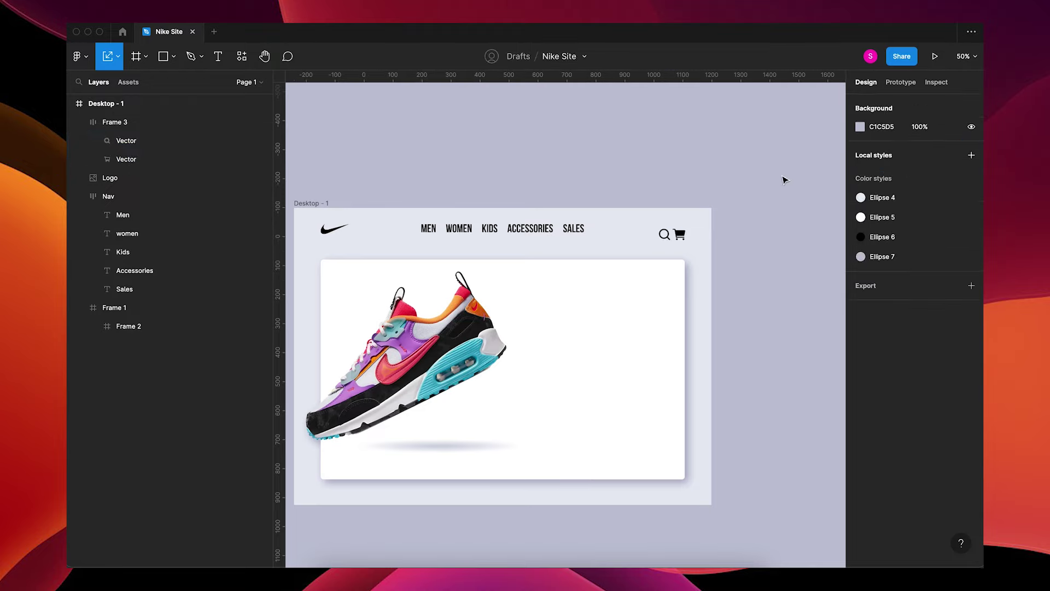
Reduce both header icons to a height of 25 and move their frame in line with the navigation at X 1262, Y 59.
drag(680, 239, 677, 234)
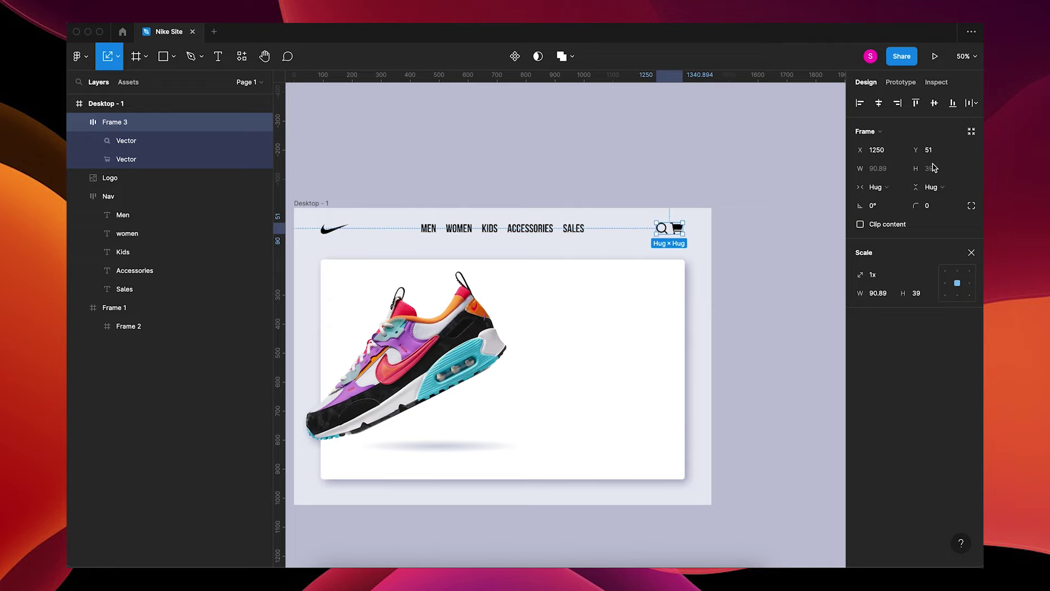
click(159, 140)
shift+click(157, 159)
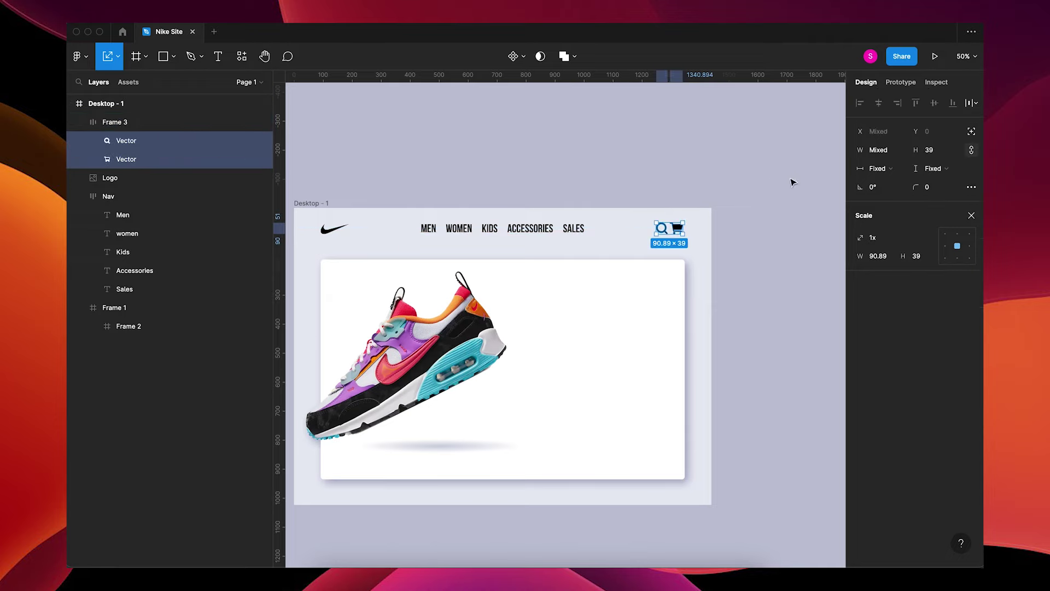
click(932, 150)
text(25)
key(Return)
click(674, 166)
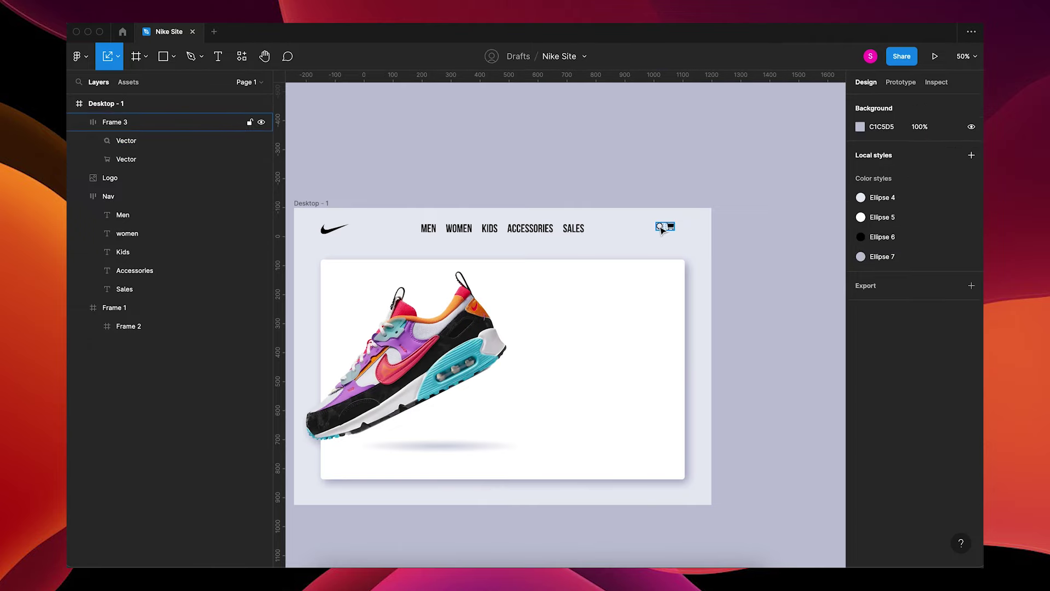
click(662, 229)
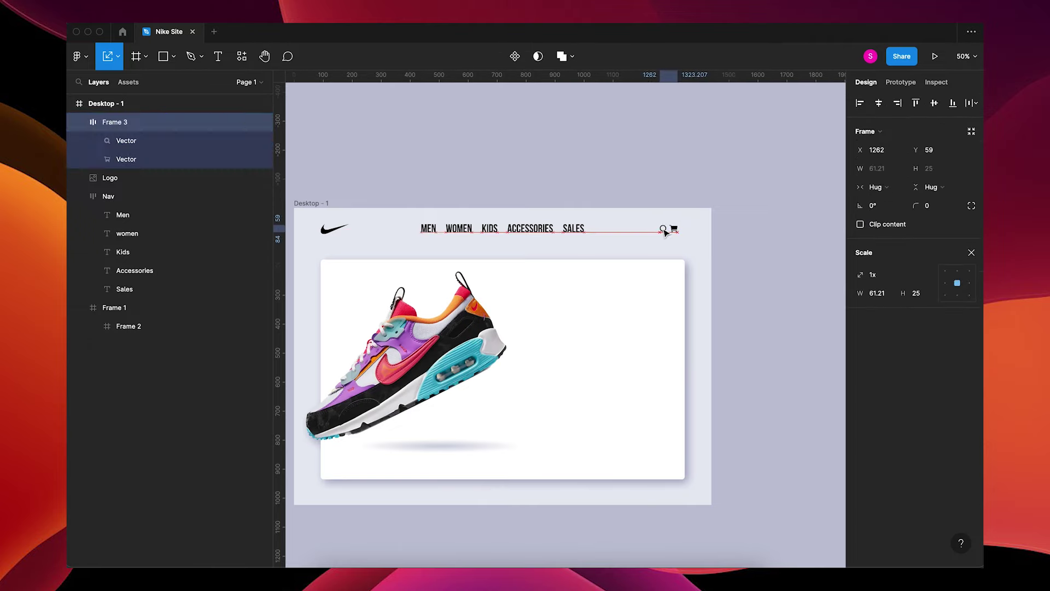
Set the Nike logo's height to 25 with its proportions kept.
click(336, 231)
click(939, 156)
key(Escape)
click(724, 122)
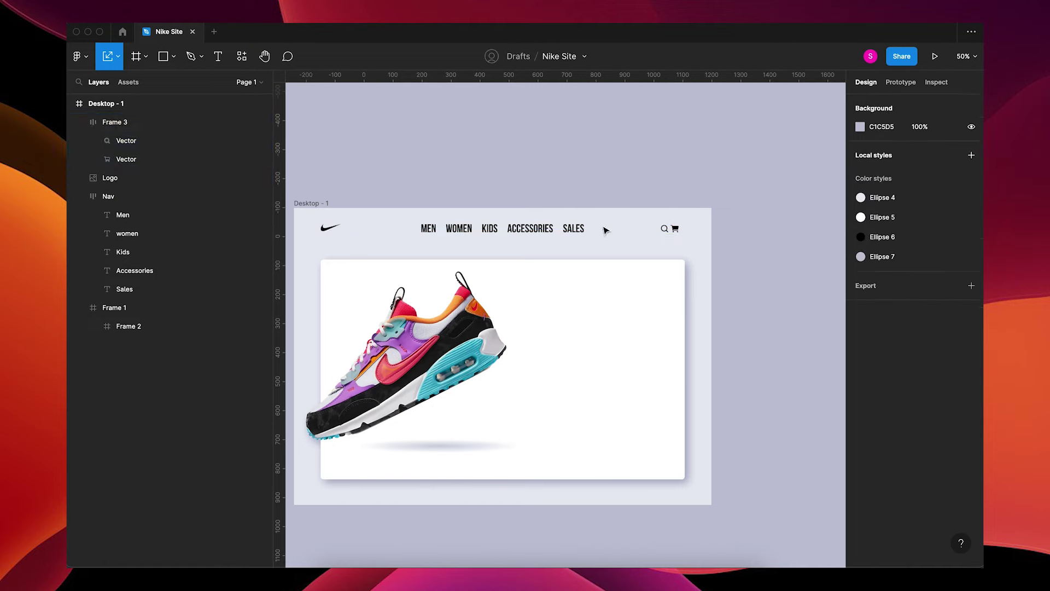
Place vertical ruler guides along the left and right edges of the white card.
drag(606, 230, 323, 219)
scroll(347, 199, down, 3)
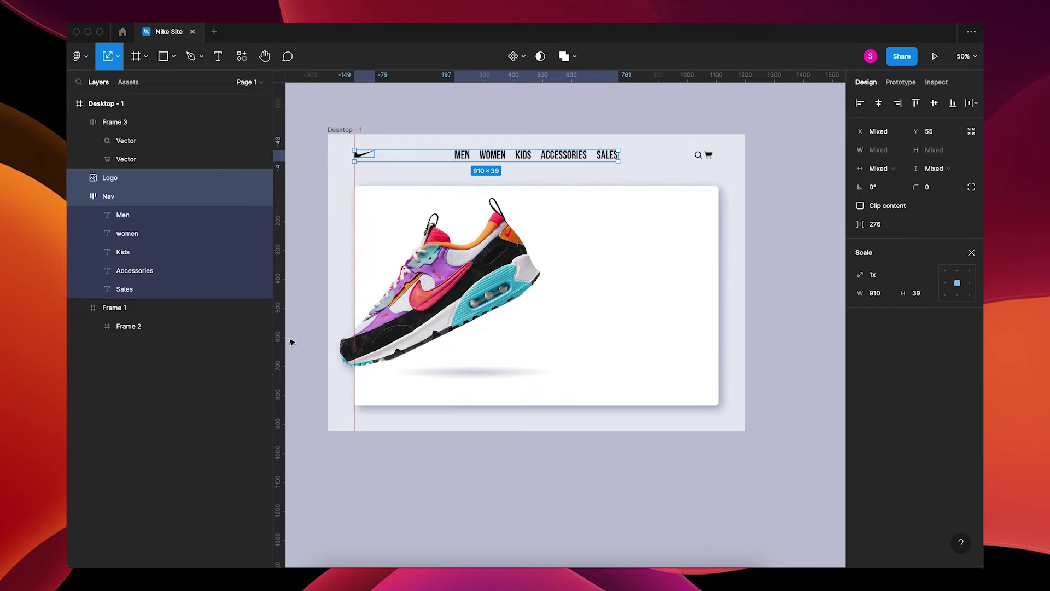
drag(282, 355, 720, 371)
Rename the search and cart frame as Icons and move it below Nav in the layer order.
double_click(158, 122)
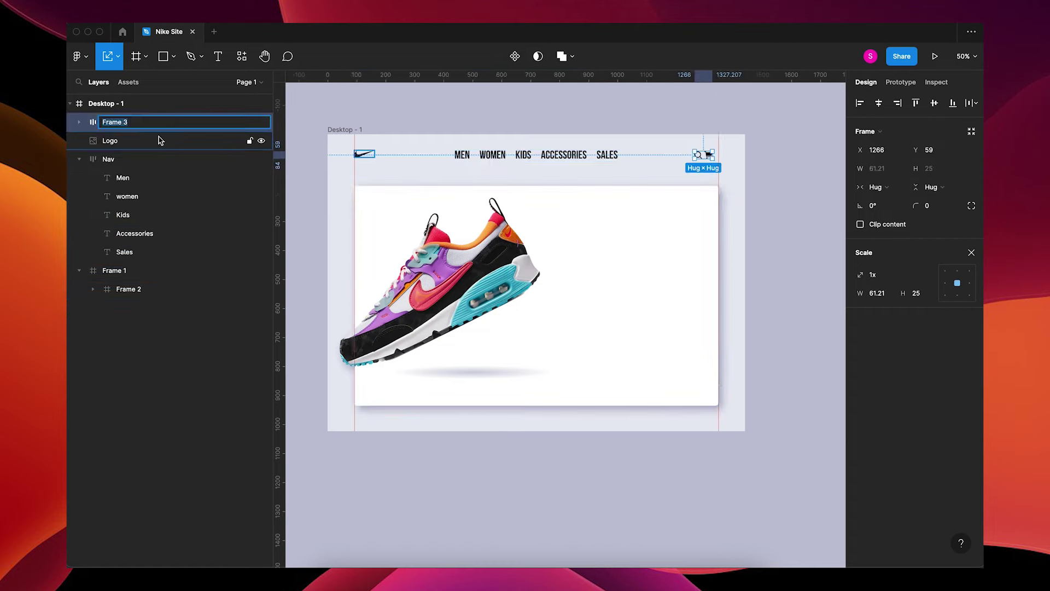
text(Icons)
click(135, 143)
click(80, 160)
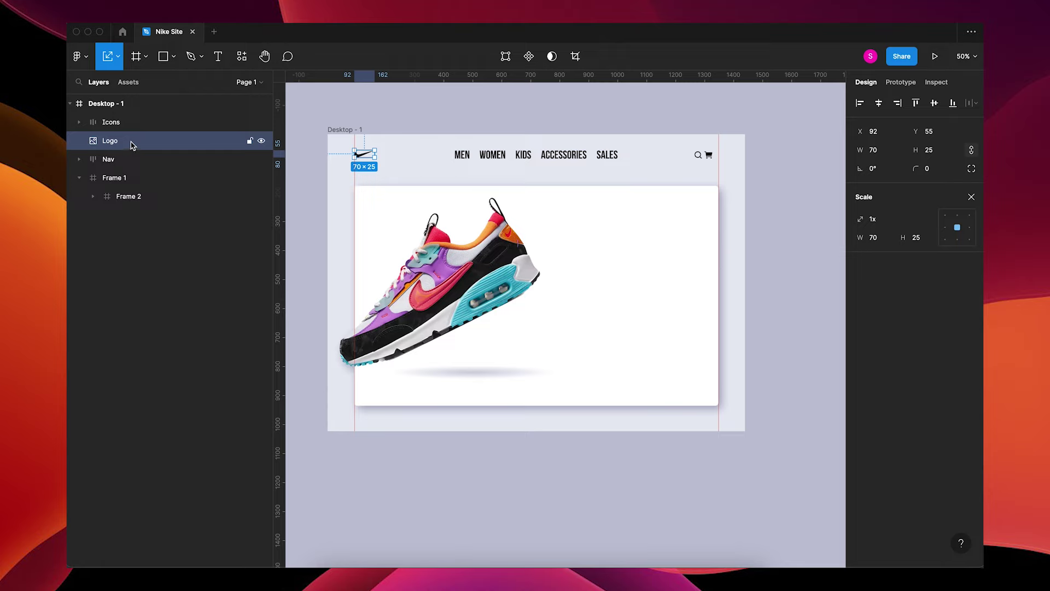
drag(137, 125, 138, 164)
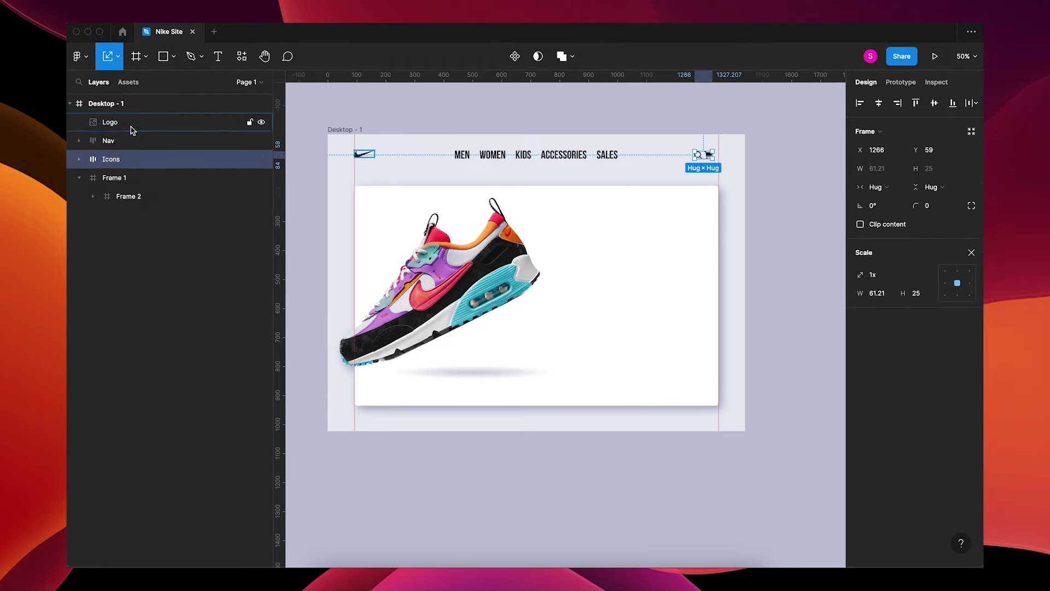
Combine Logo, Nav and Icons into one auto layout frame and name it Navigation.
click(132, 129)
shift+click(130, 160)
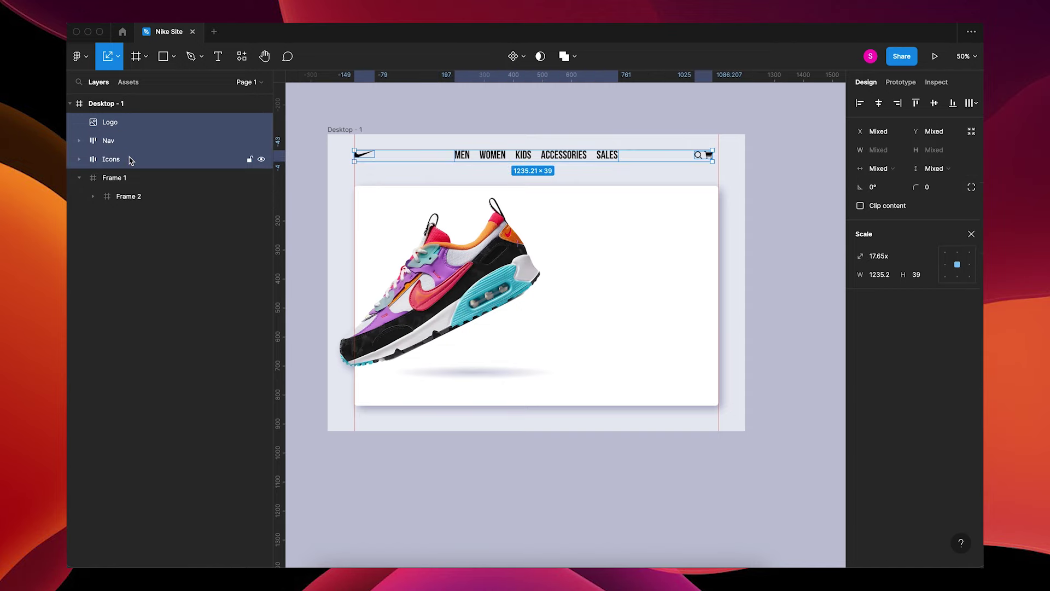
key(shift+a)
double_click(120, 126)
text(N)
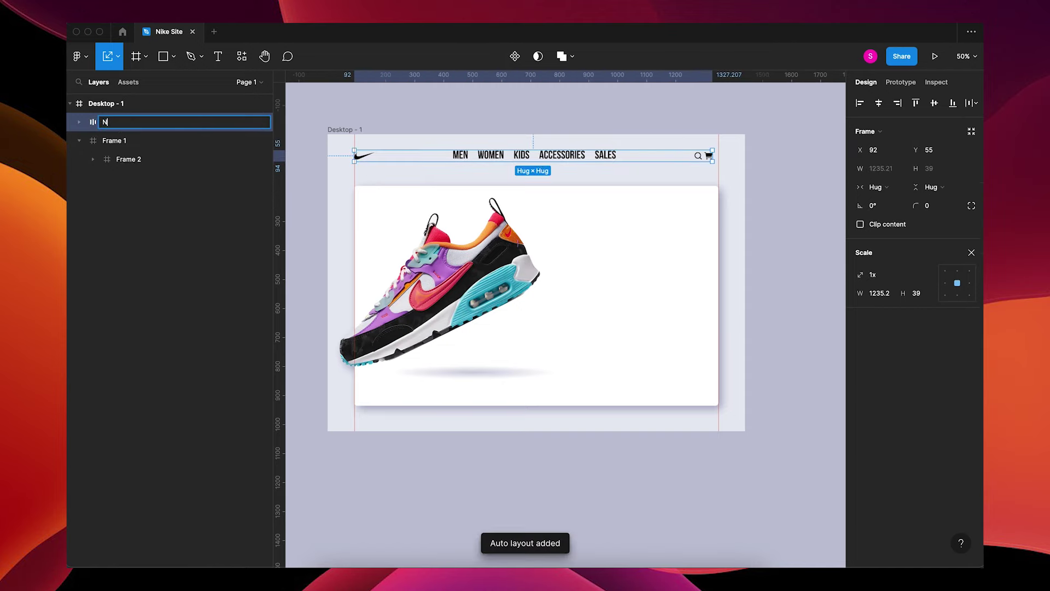
text(avigation)
key(Return)
Set the Nav frame's horizontal resizing to Fill container.
click(152, 158)
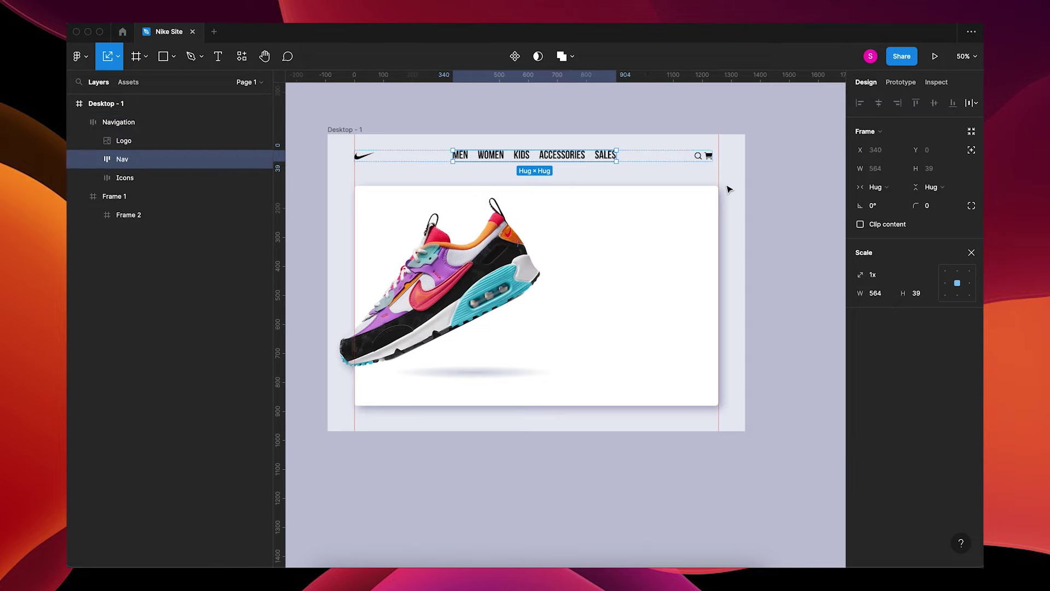
click(874, 188)
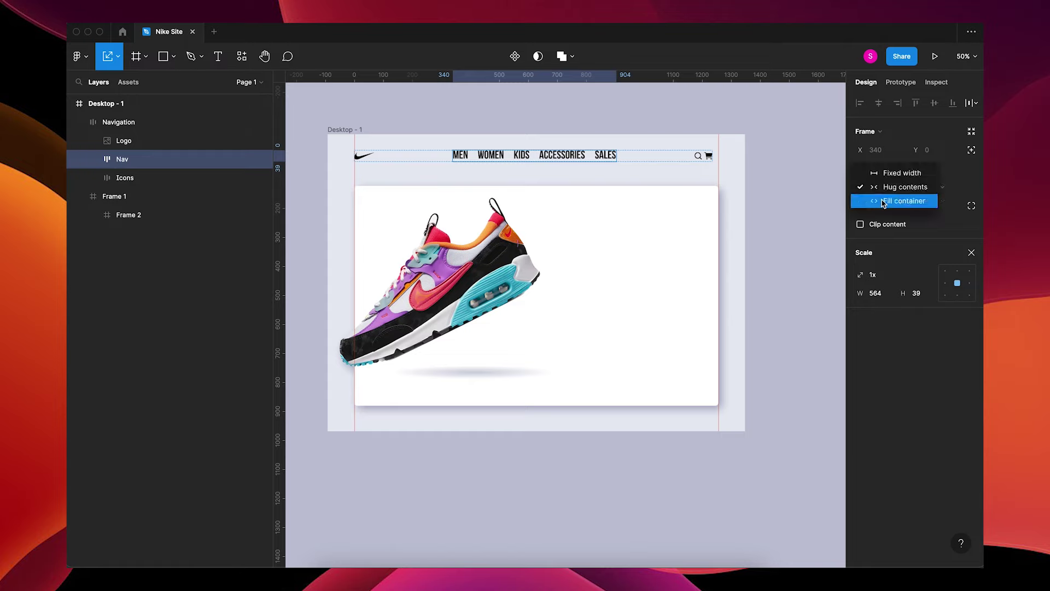
click(884, 202)
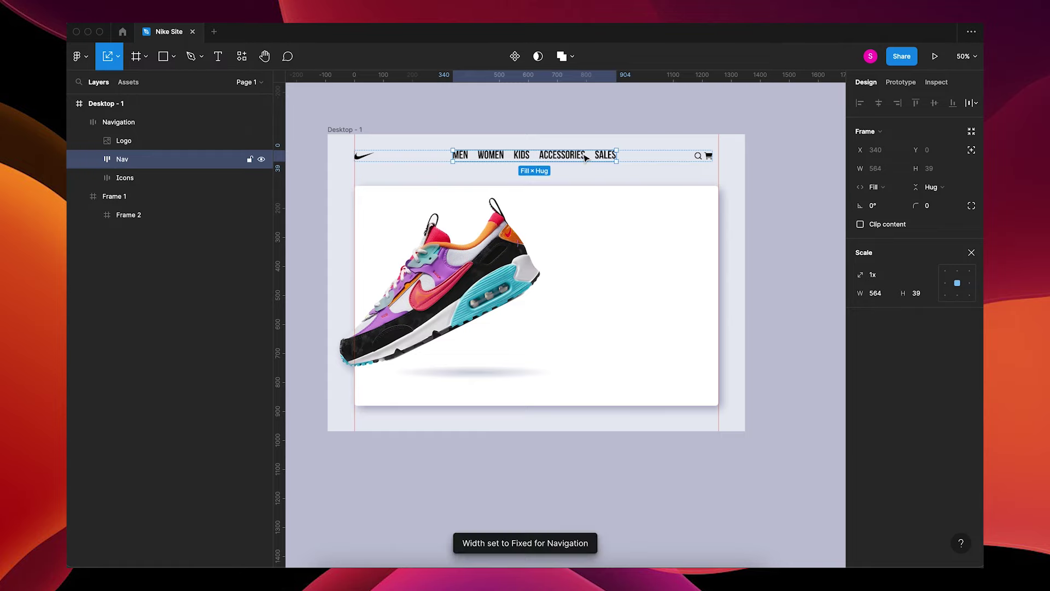
Set the Navigation frame's item spacing to 0 and its auto layout alignment to centre.
click(629, 160)
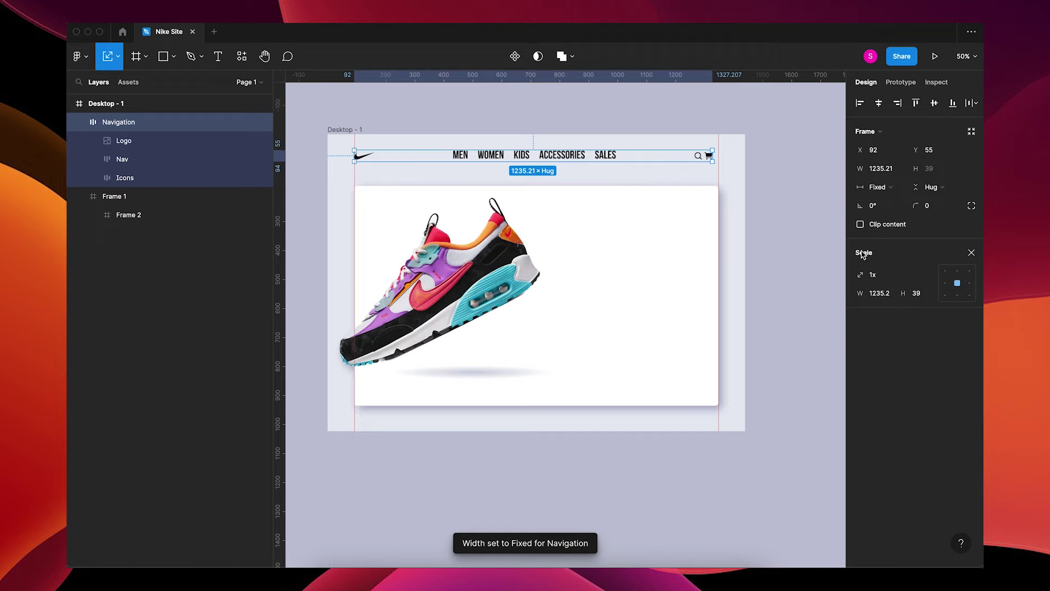
click(974, 253)
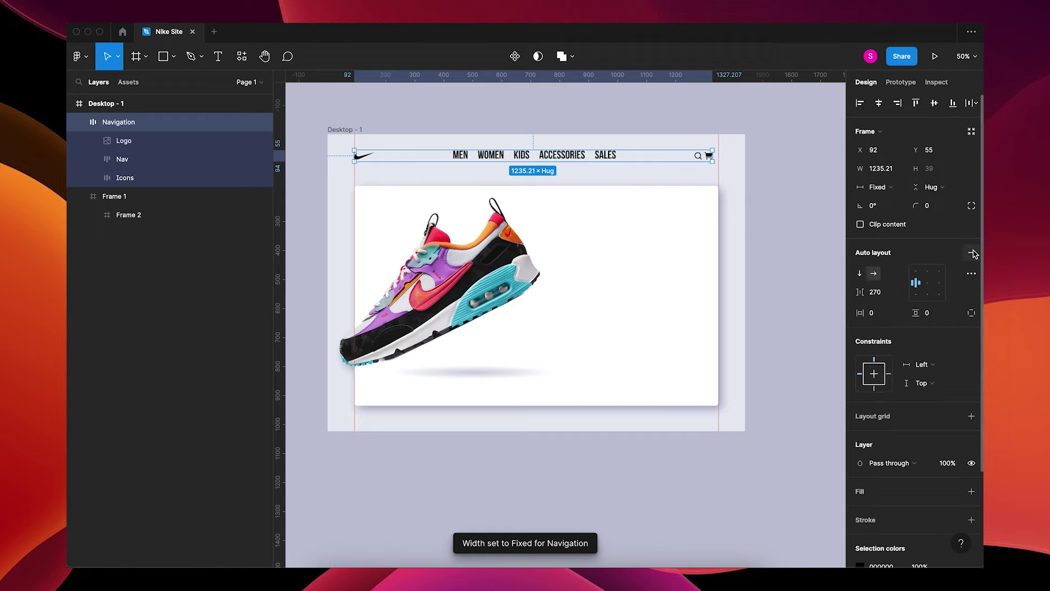
click(885, 295)
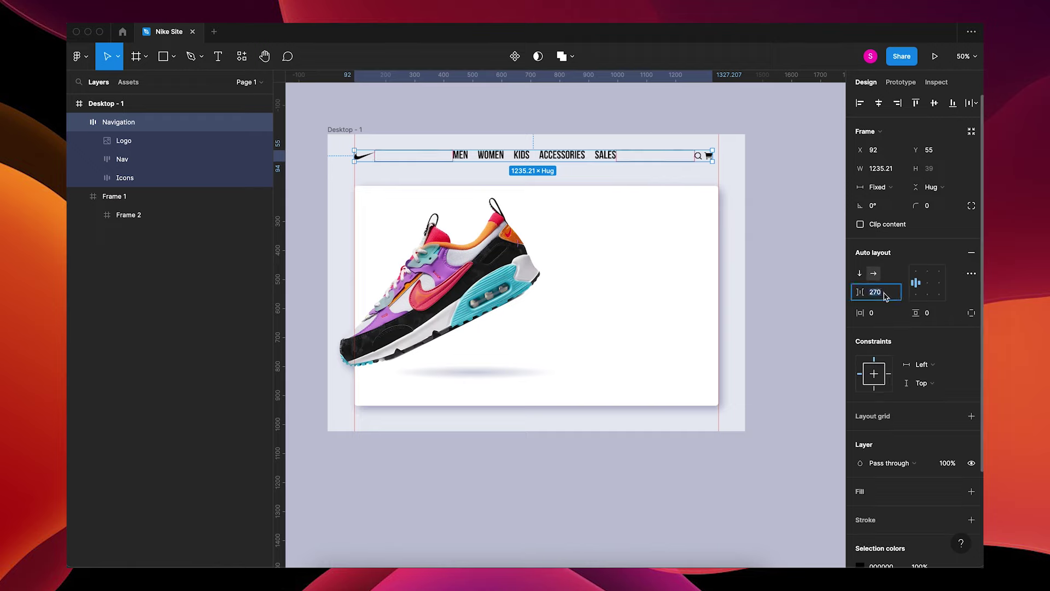
text(0)
key(Tab)
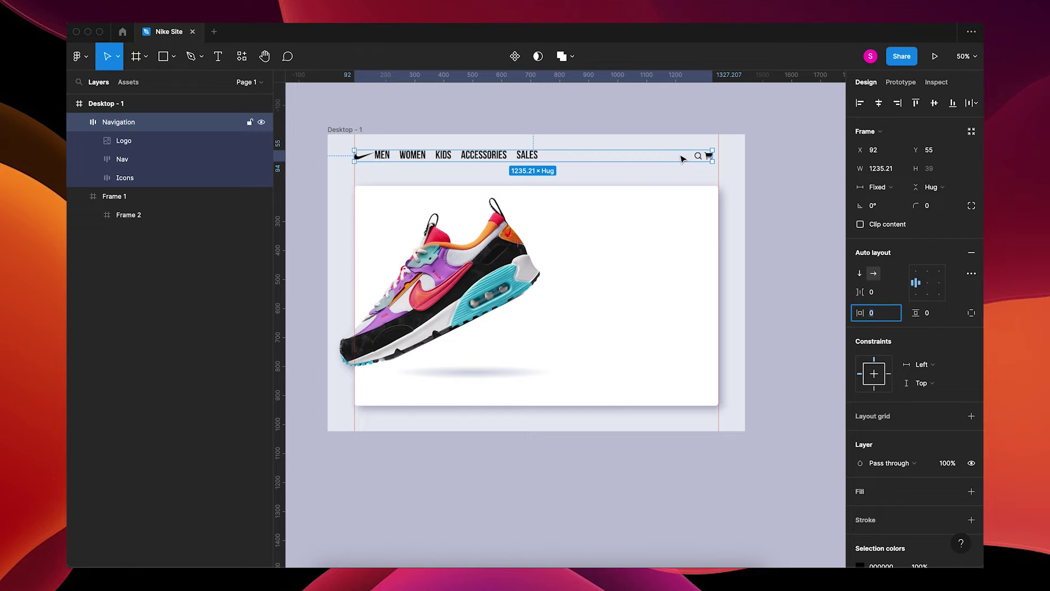
click(928, 289)
Centre the menu items within the Nav frame.
click(154, 163)
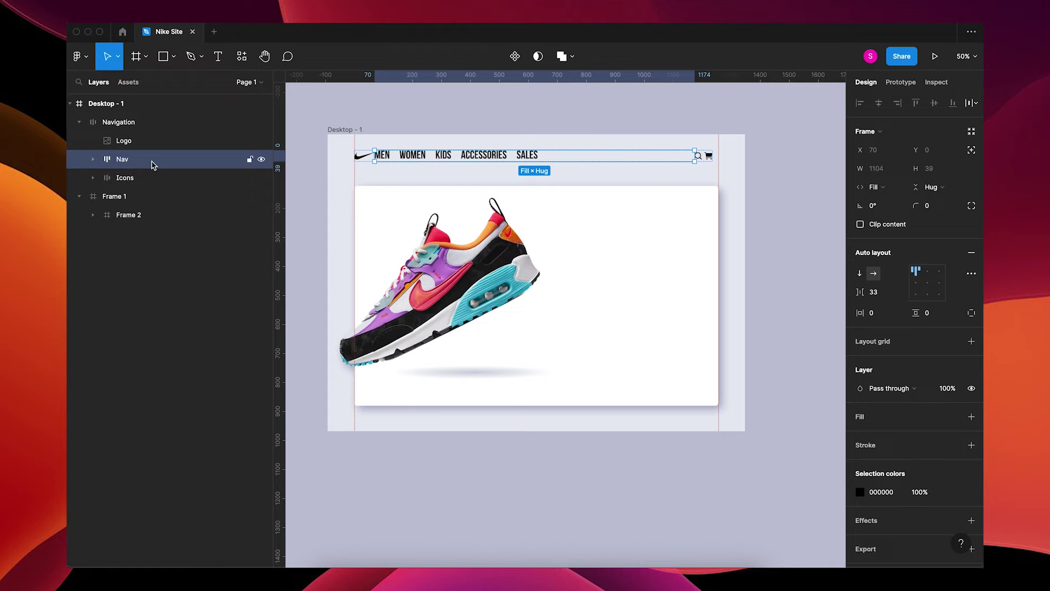
click(930, 286)
click(791, 252)
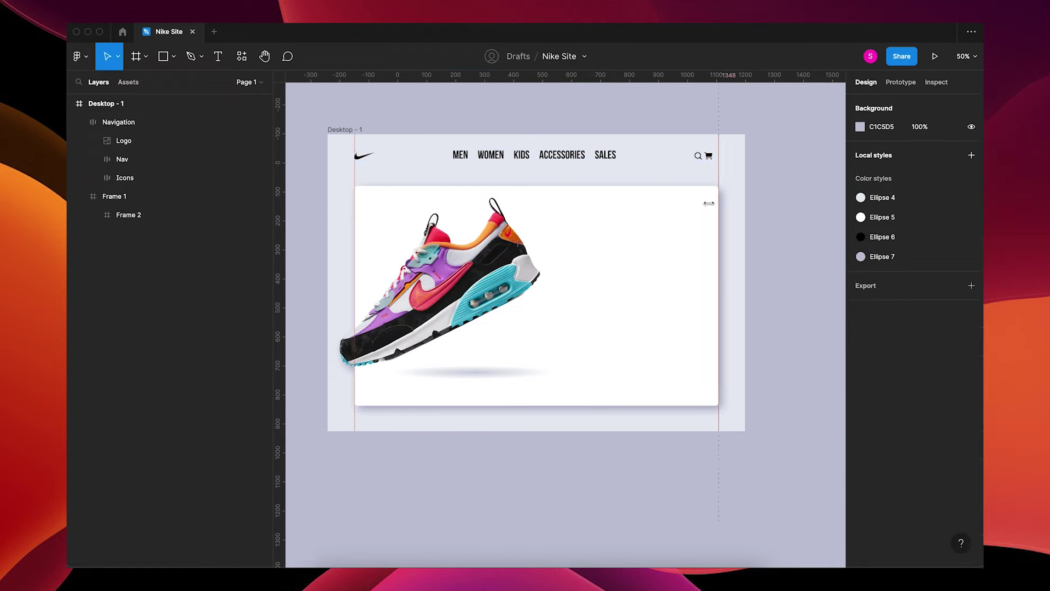
Shorten the shoe's frame to a height of 758 so its upper edge meets the card's at Y 0.
click(373, 201)
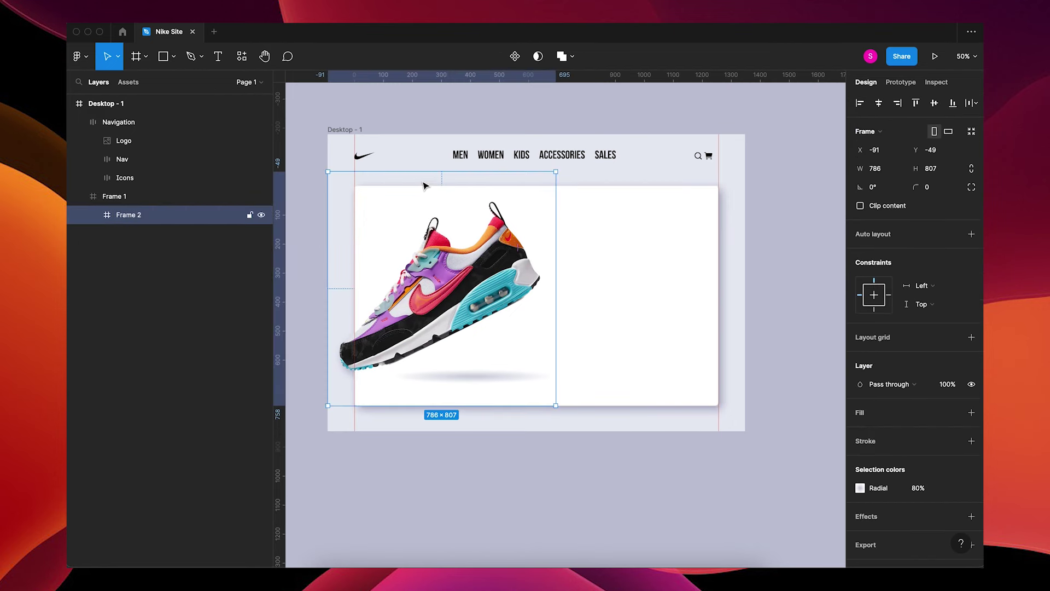
drag(425, 186, 426, 186)
Add the text "Nike Air Max 90" in the empty area of the card beside the shoe.
key(t)
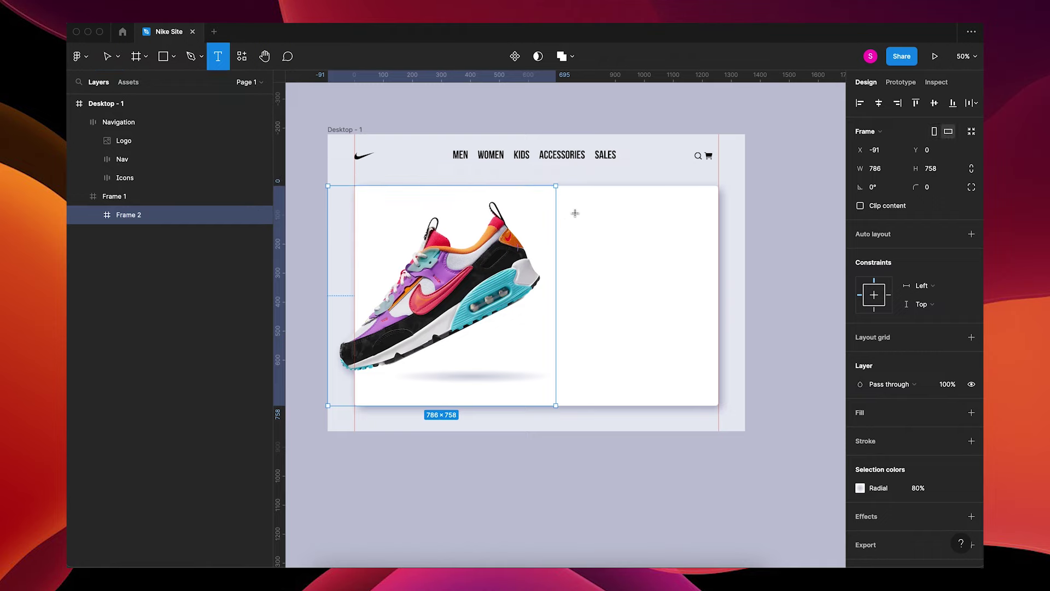
click(570, 215)
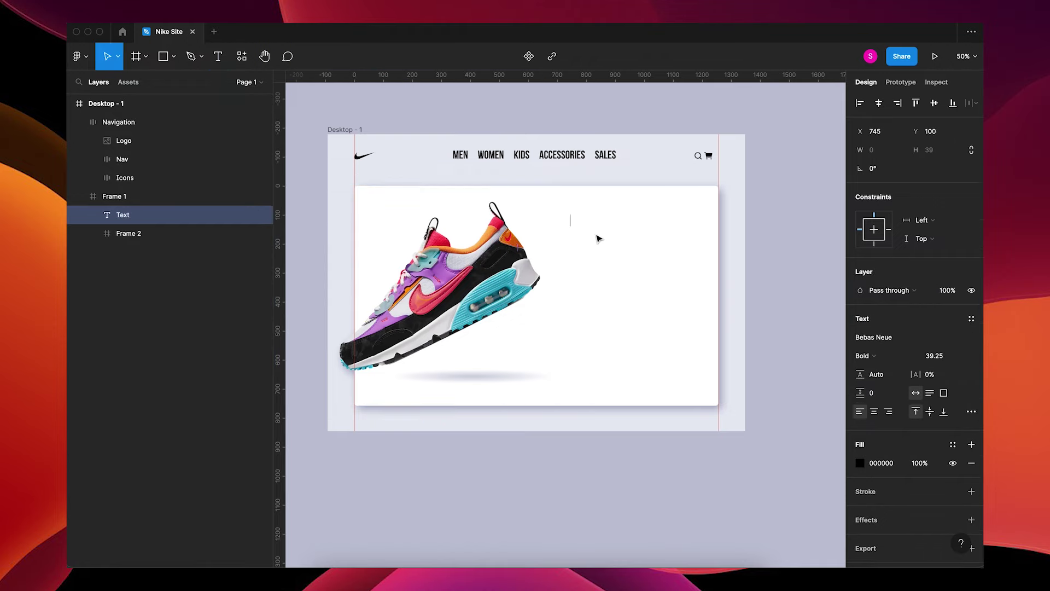
text(Nike Air Max 90)
key(Escape)
Move the Nike Air Max 90 text to X -91, Y 20 and scale it across the page to about 1451 × 288.
drag(610, 224, 431, 214)
key(k)
drag(556, 236, 653, 275)
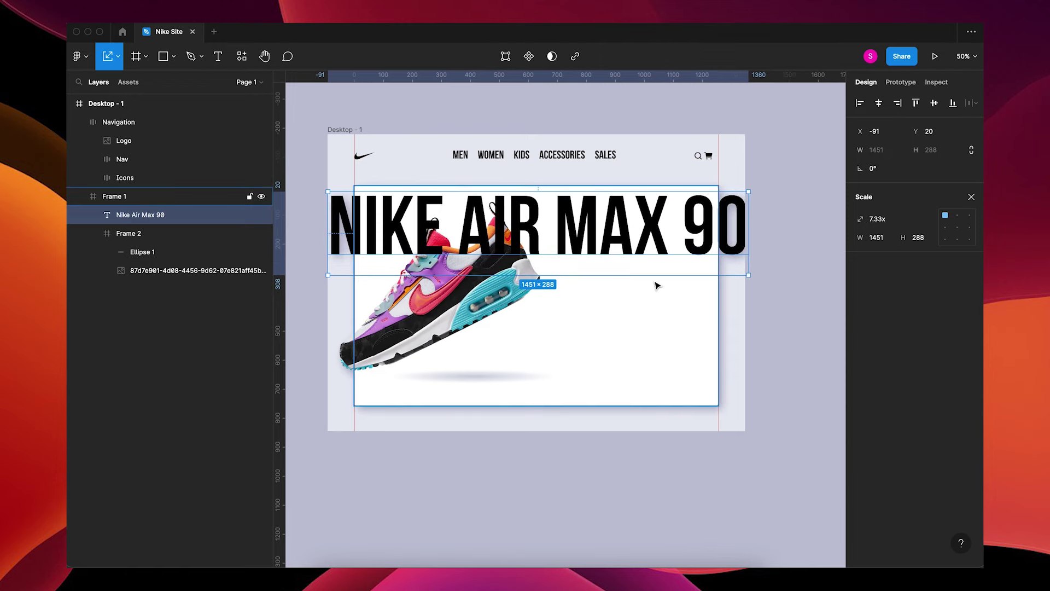
click(972, 196)
Fill the large Nike Air Max 90 text with the document colour C1C5D5 at 25% opacity.
click(859, 464)
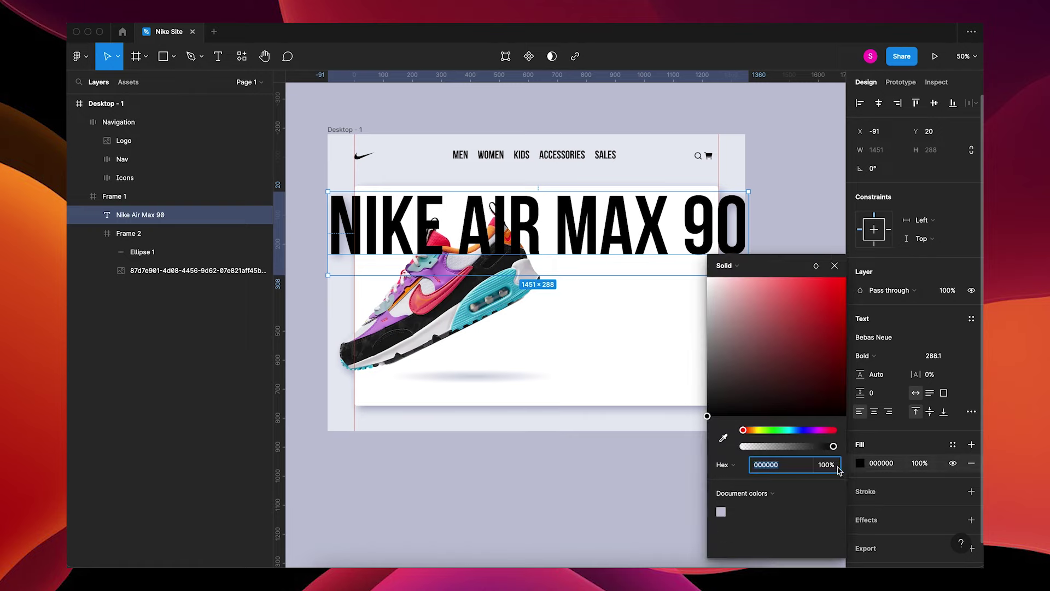
click(722, 510)
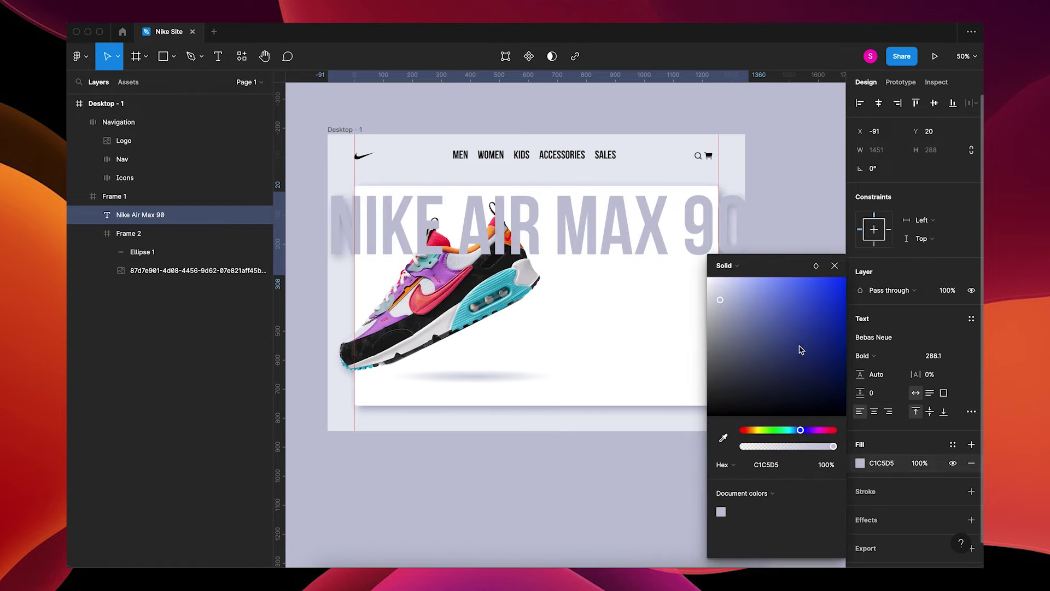
drag(811, 452, 767, 457)
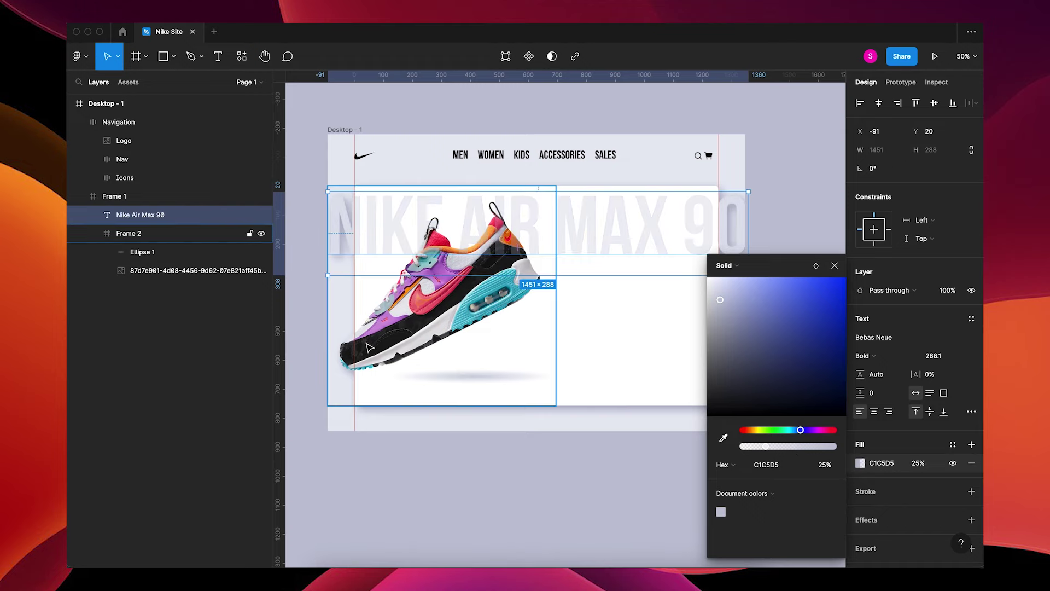
click(149, 202)
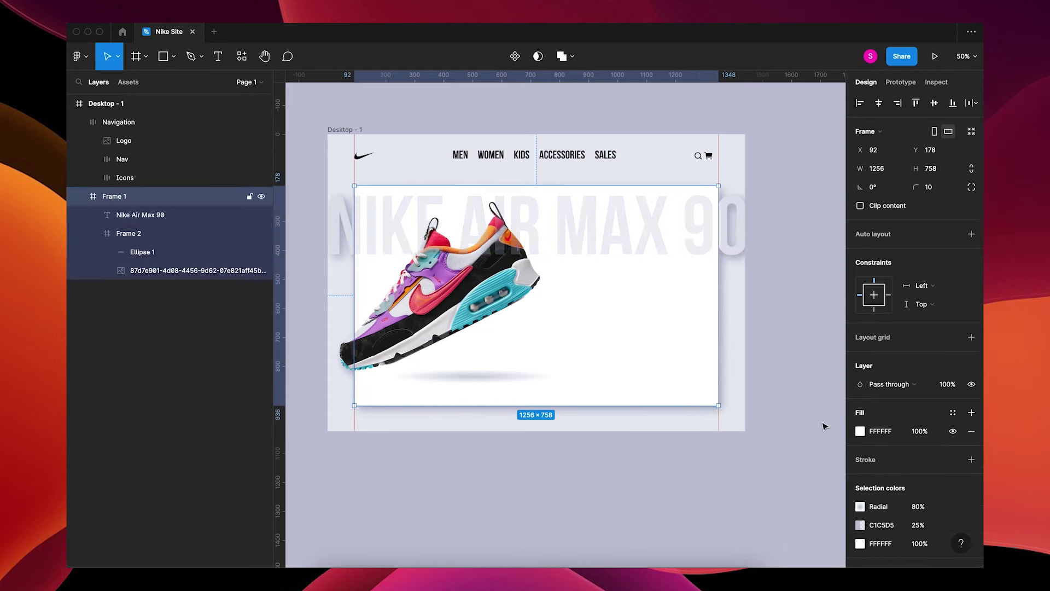
Move the Nike Air Max 90 text and Frame 2 out of Frame 1 so they sit directly in Desktop - 1 above it.
scroll(897, 466, down, 3)
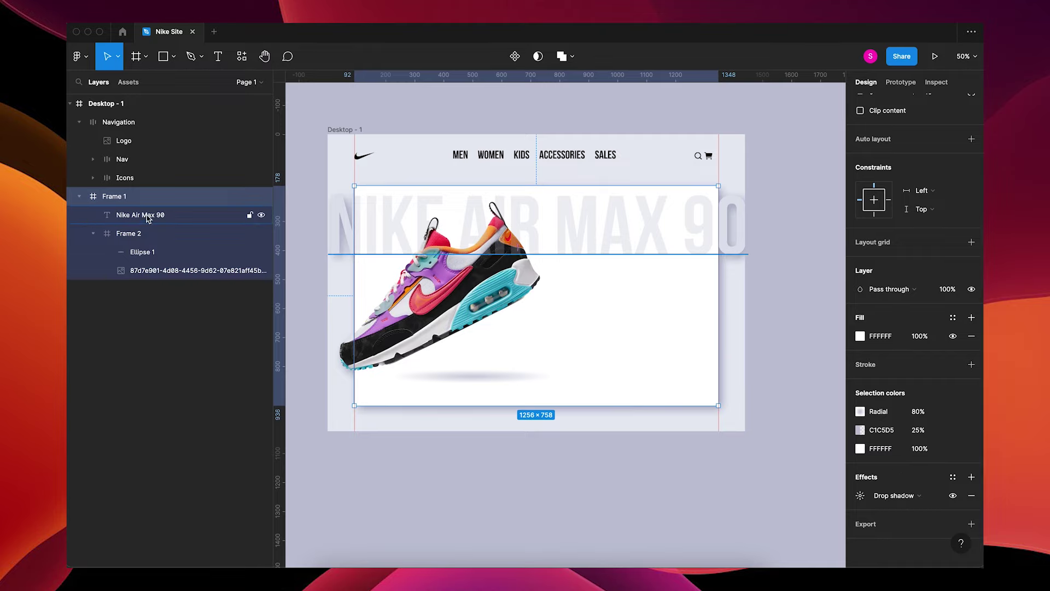
key(Return)
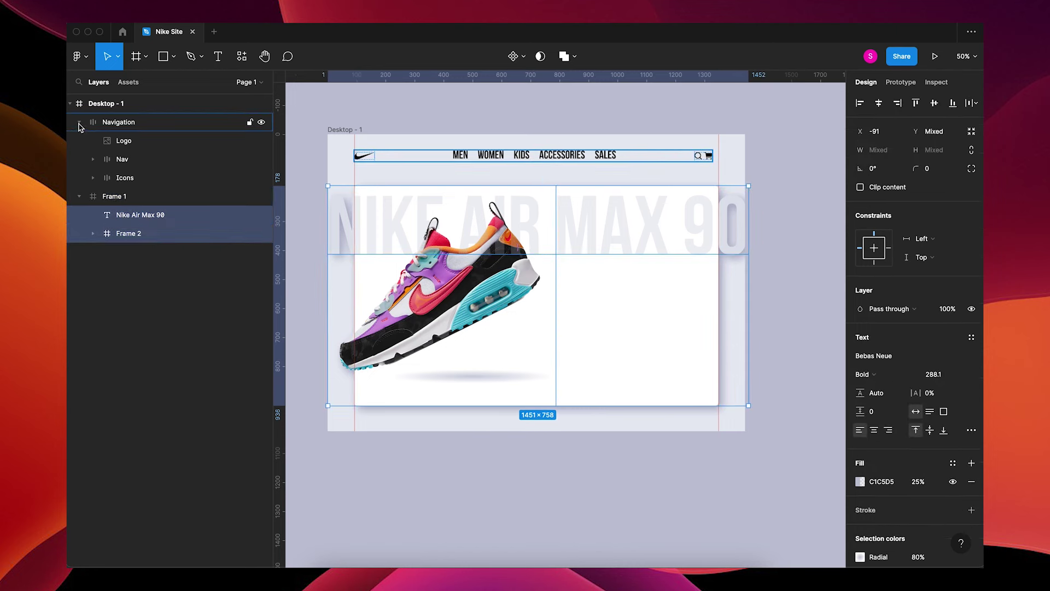
click(79, 122)
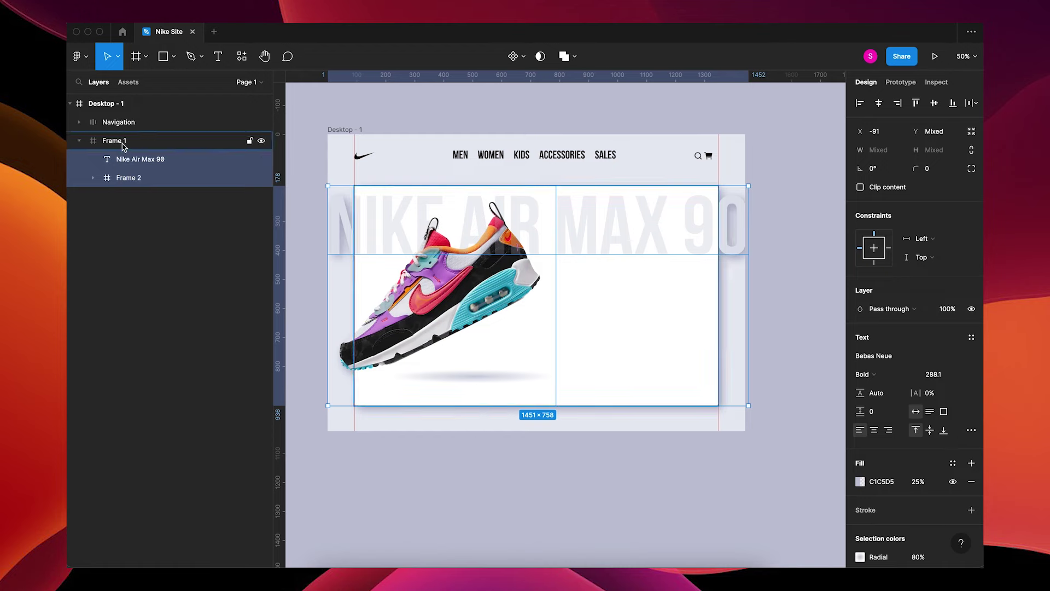
click(130, 161)
click(148, 180)
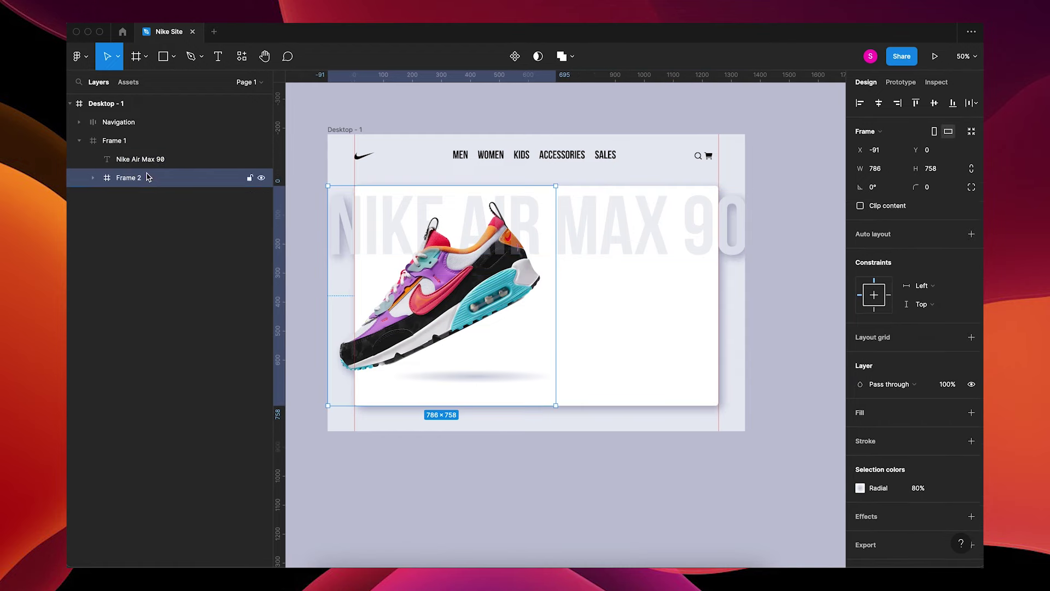
shift+click(130, 164)
drag(138, 166, 124, 137)
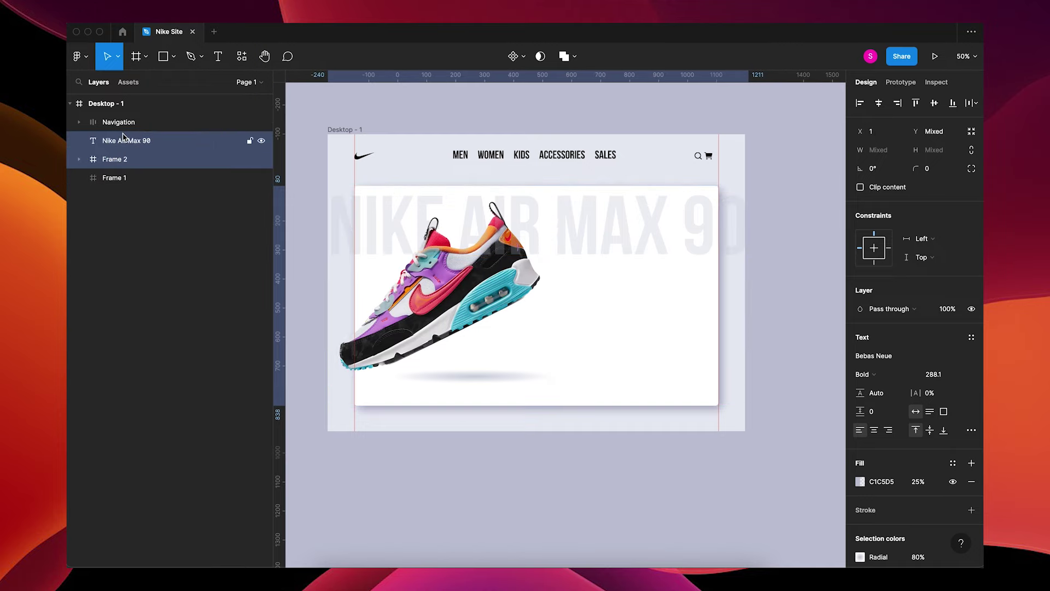
click(627, 458)
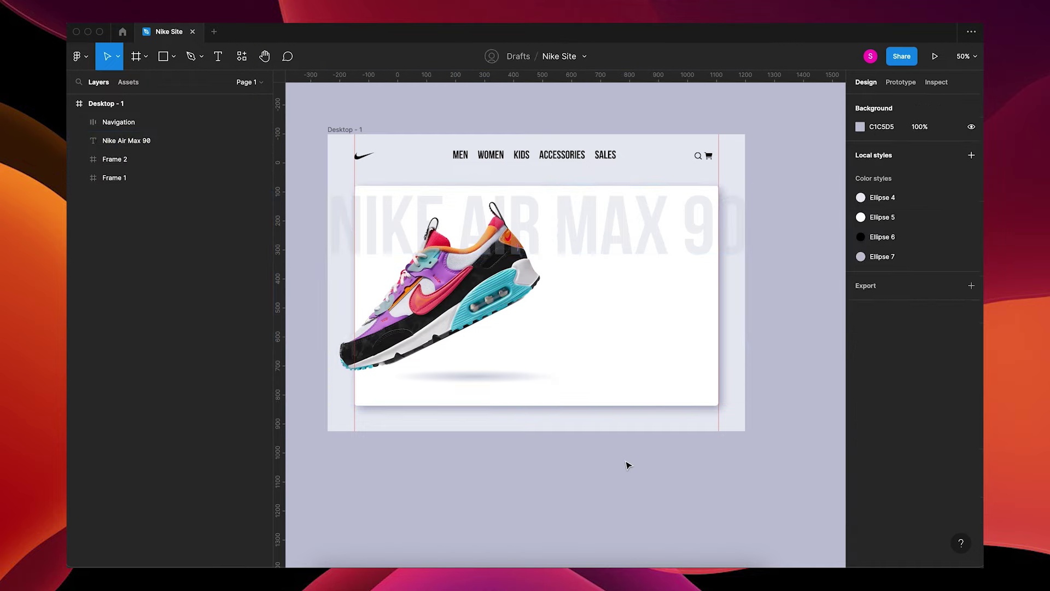
Flatten the large Nike Air Max 90 background text into a vector shape and set its fill opacity to 20%.
click(655, 242)
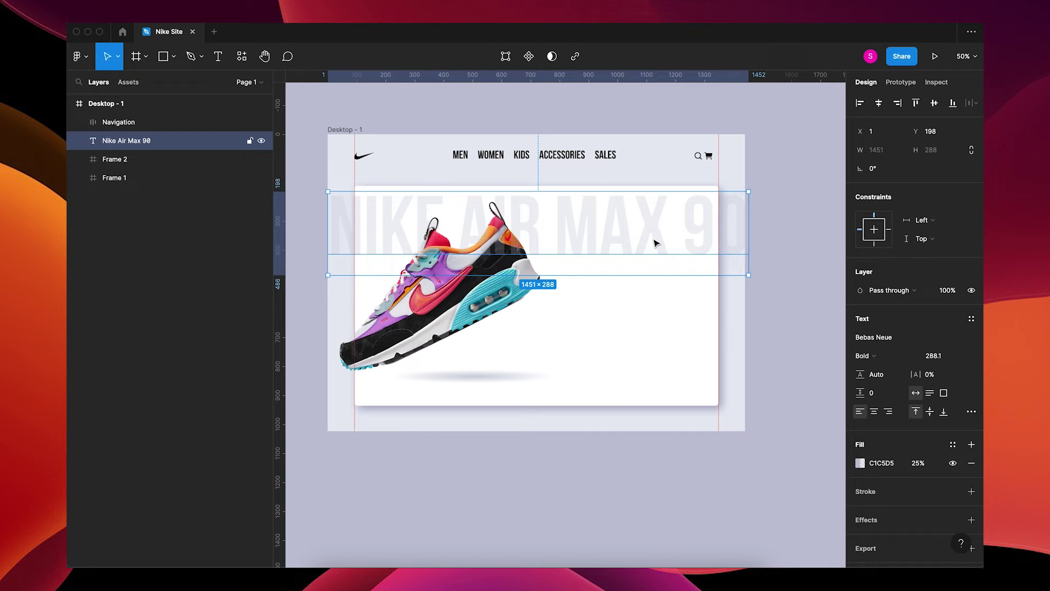
key(super+e)
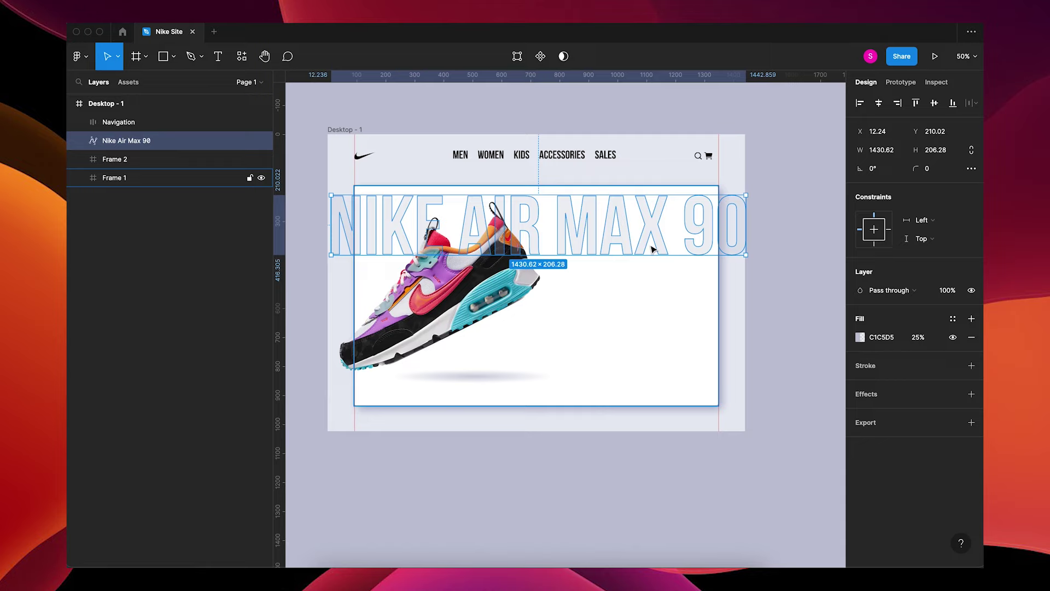
click(920, 338)
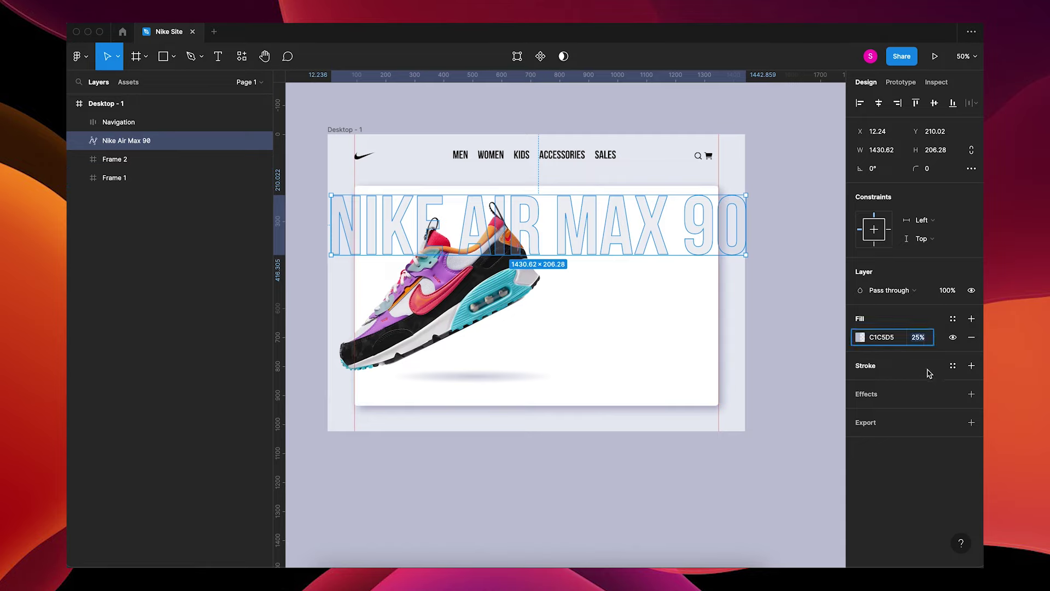
text(20)
key(Tab)
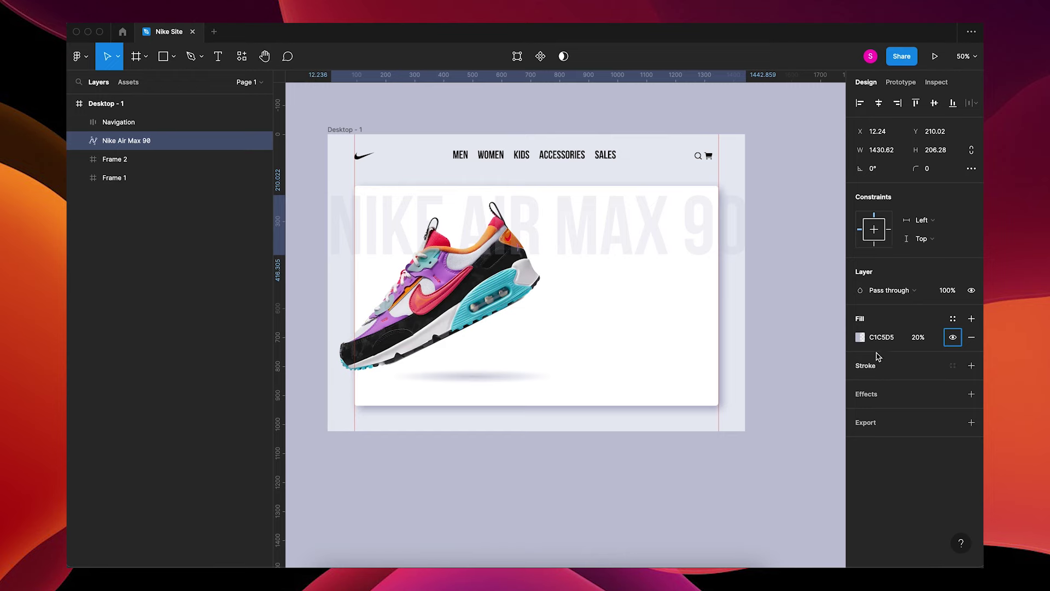
Lower the flattened Nike Air Max 90 lettering to Y 244 and place its layer between Frame 2 and Frame 1.
drag(661, 238, 664, 253)
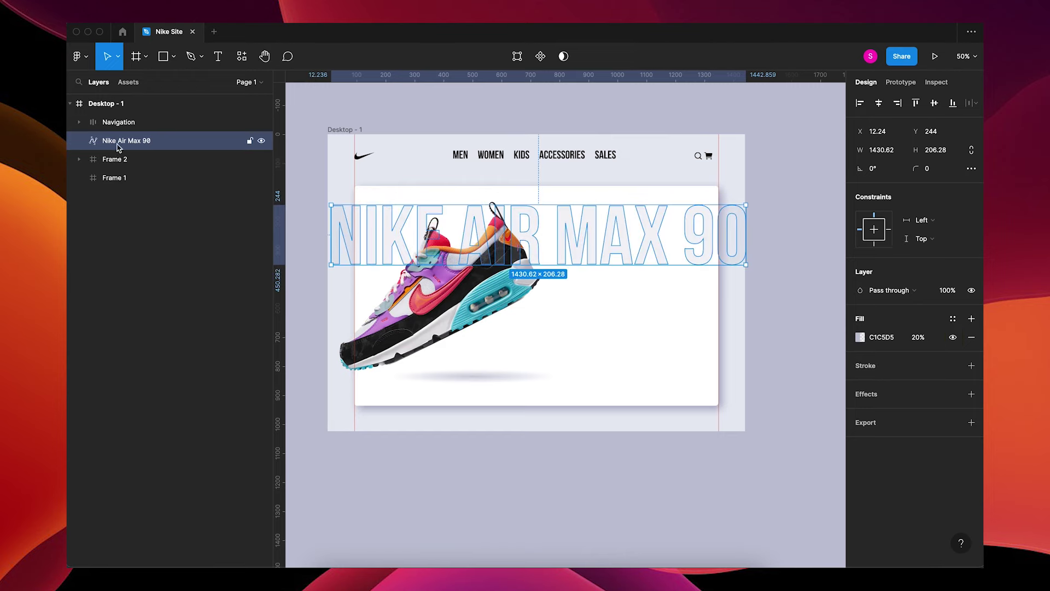
drag(132, 144, 134, 169)
Rename the white card frame Frame 1 as "Background" and the shoe frame Frame 2 as "Shoe 1".
double_click(121, 179)
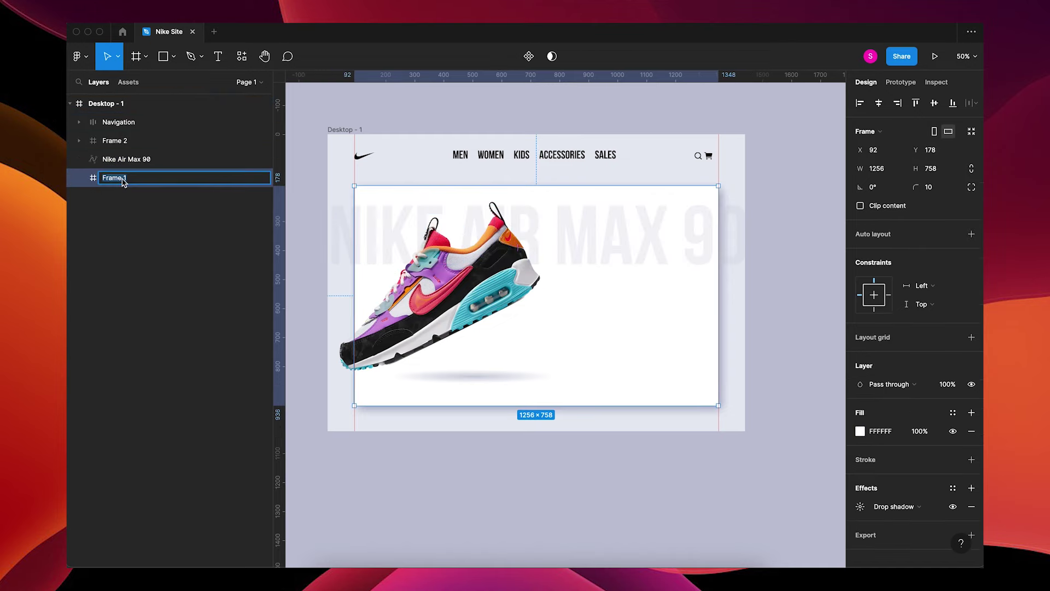
text(Background)
key(Return)
double_click(116, 141)
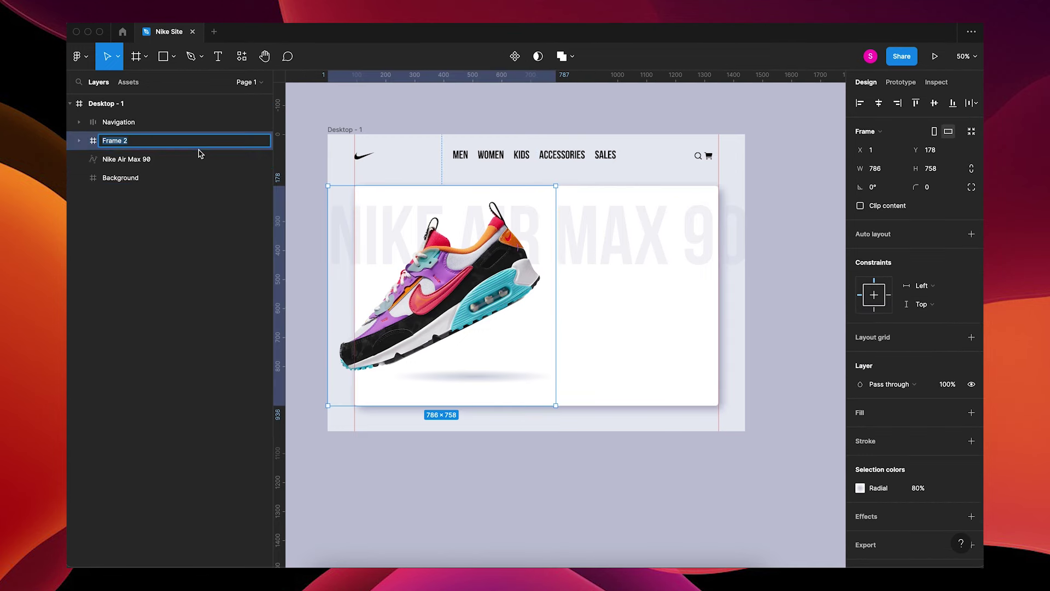
text(Shoe 1)
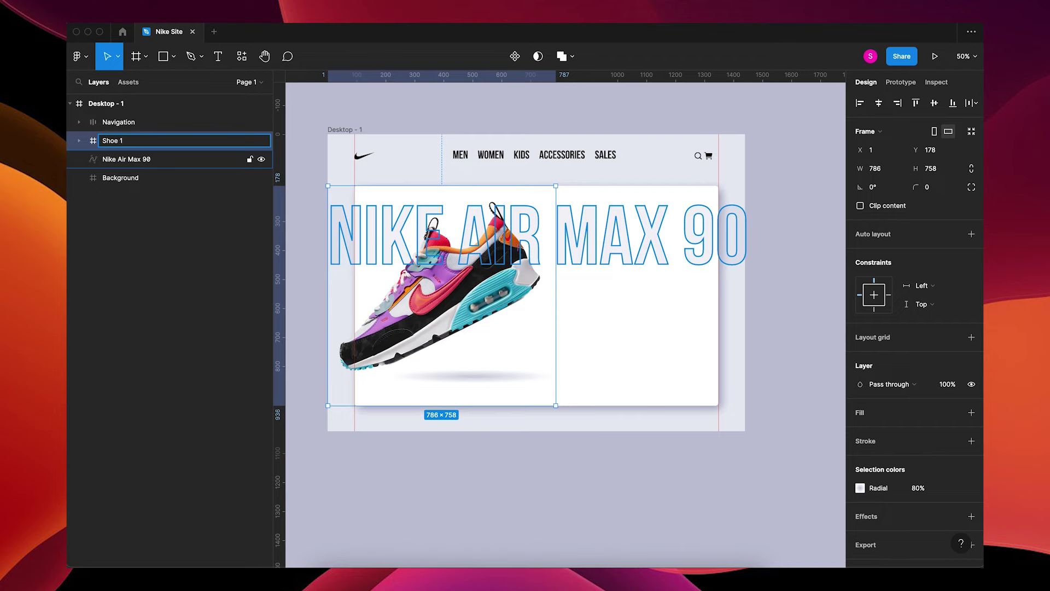
key(Return)
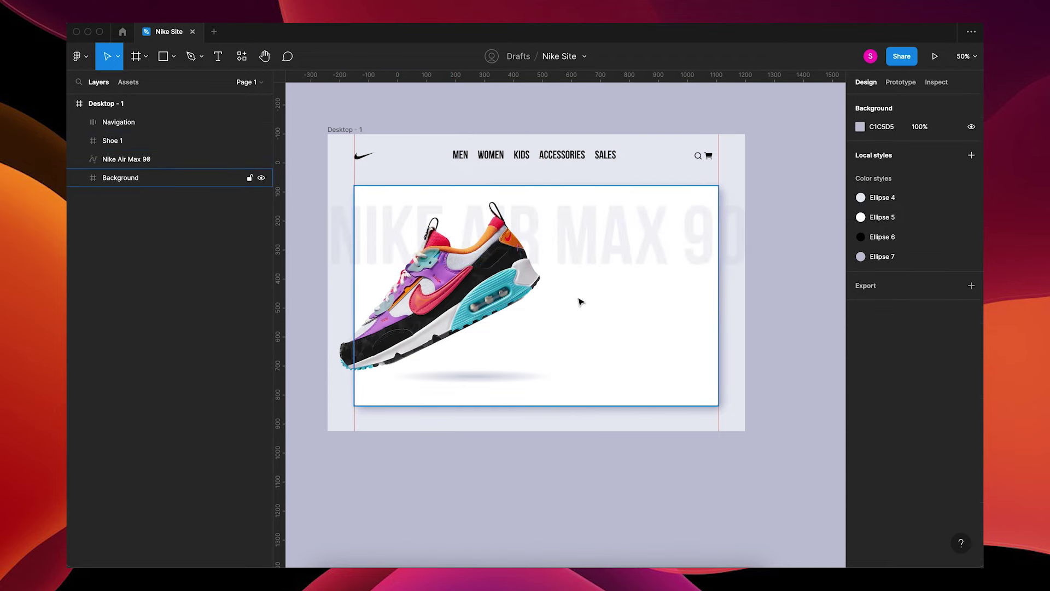
Lock the Nike Air Max 90 and Background layers.
click(595, 261)
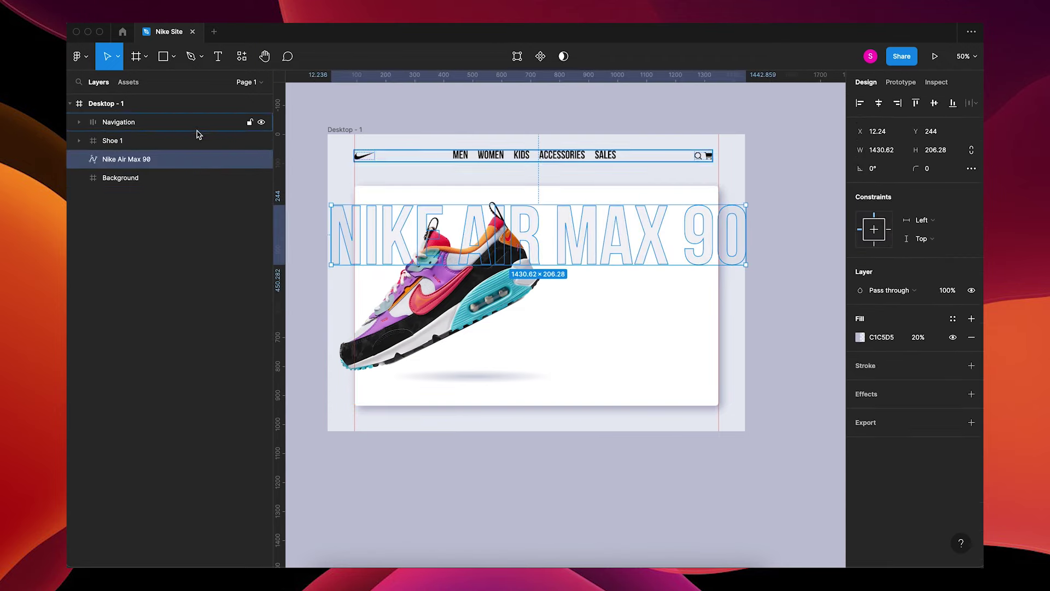
click(250, 159)
click(249, 178)
Add the text "Women's Shoes" beside the shoe at X 845, Y 336.
click(613, 328)
key(t)
key(ctrl+v)
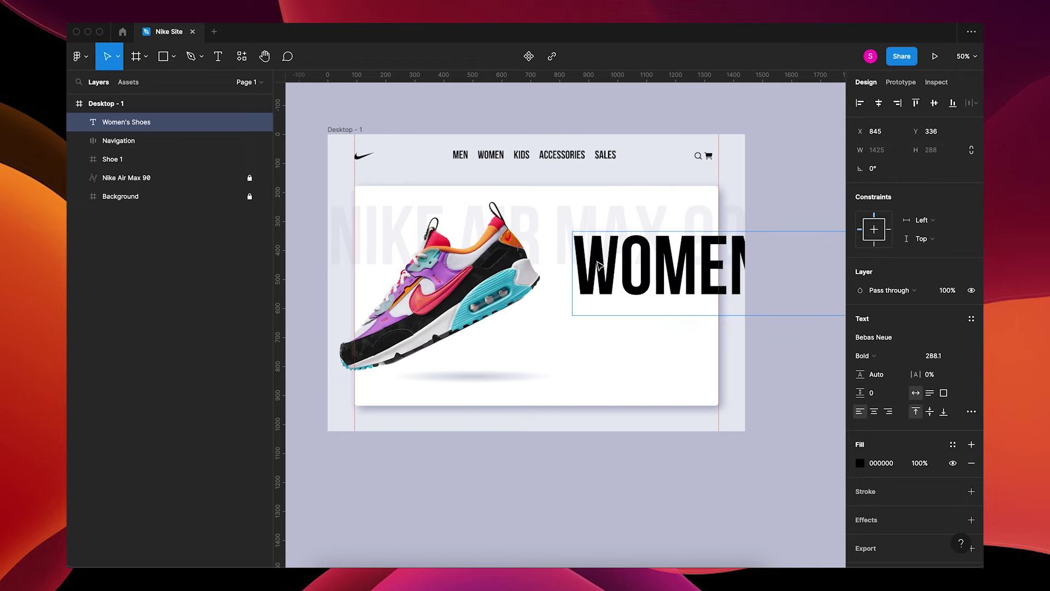
Set the Women's Shoes text to the Public Sans font at size 16.
double_click(602, 260)
click(892, 338)
text(Pub)
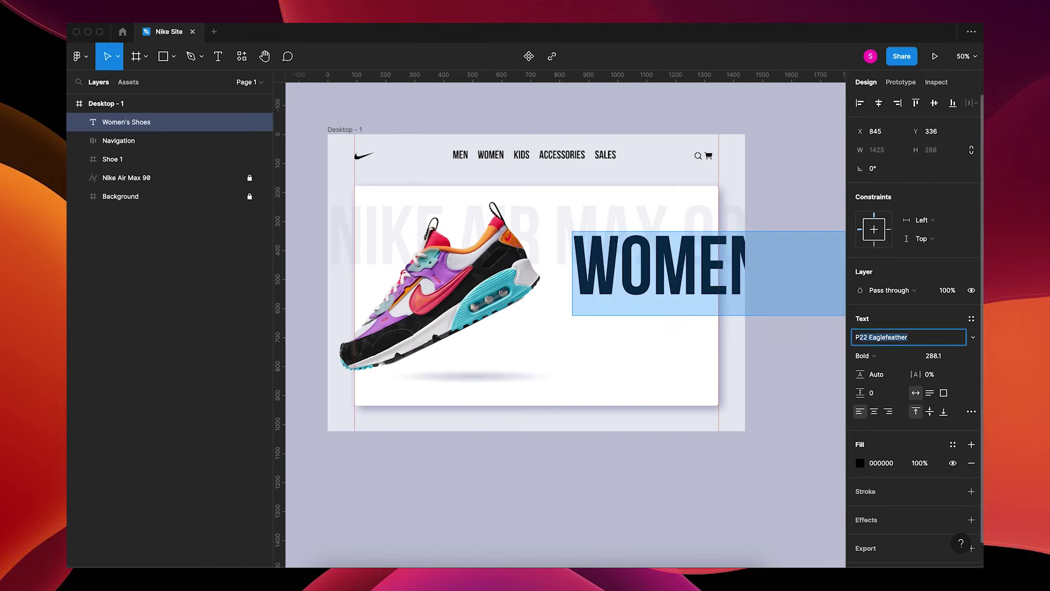
text(lic Sans)
key(Return)
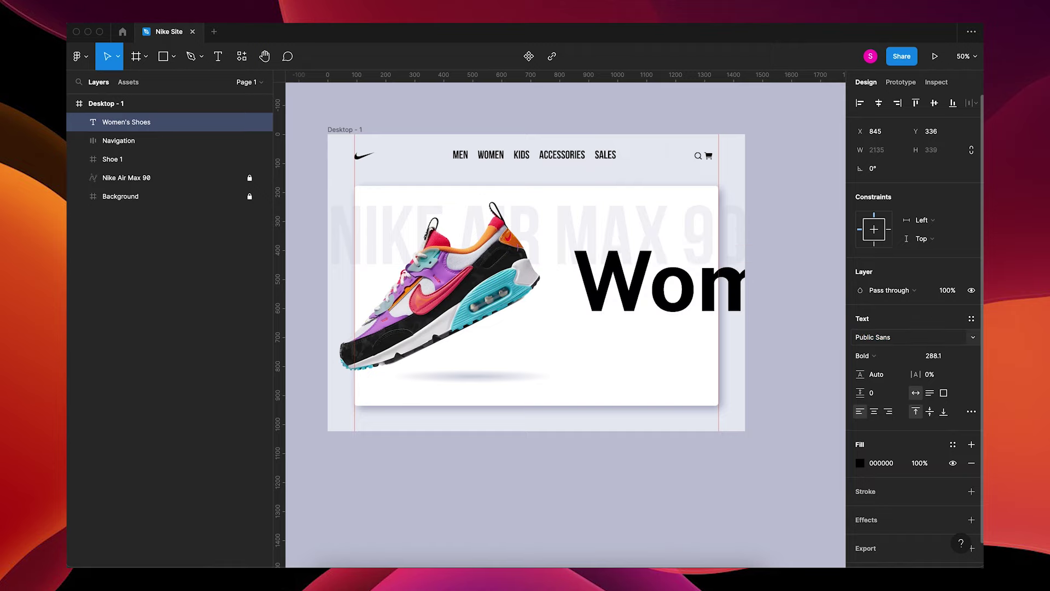
click(935, 357)
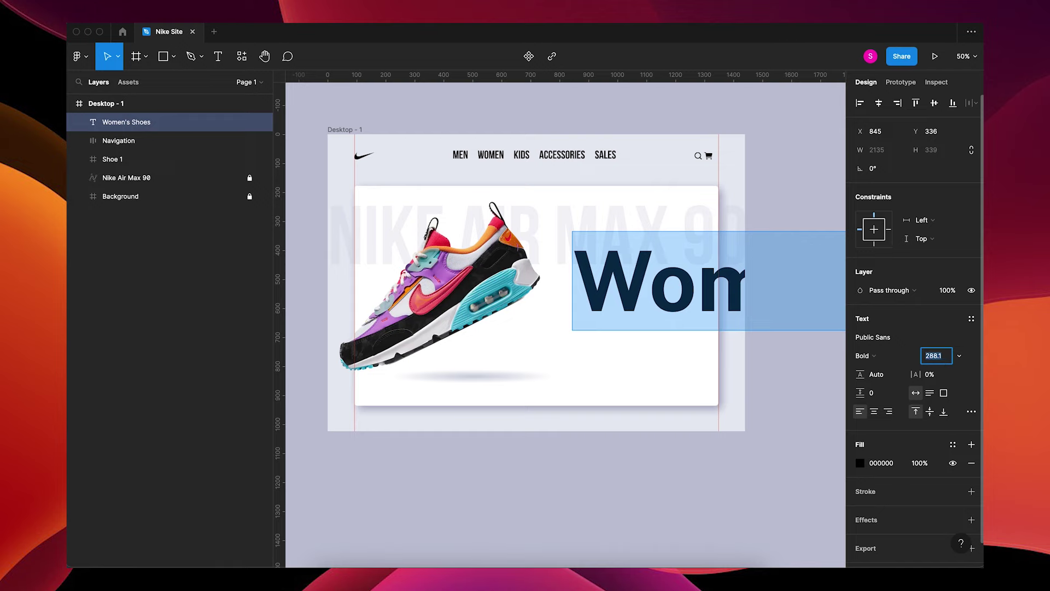
text(16)
key(Return)
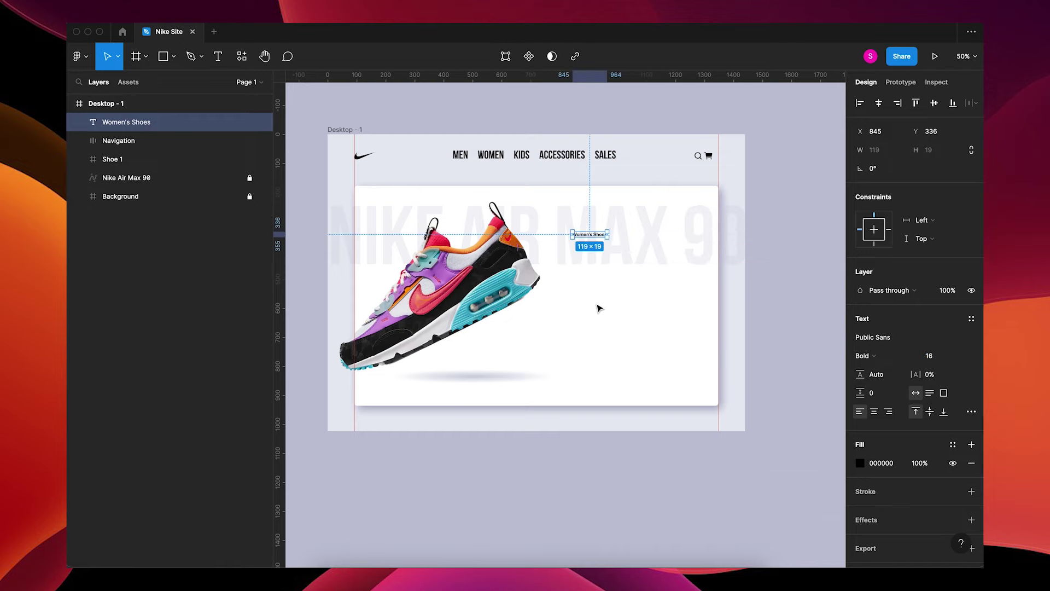
Duplicate the Women's Shoes text straight below at Y 392 and change the copy to "Nike Air Max 90 Futura".
key(shift+0)
drag(598, 305, 545, 438)
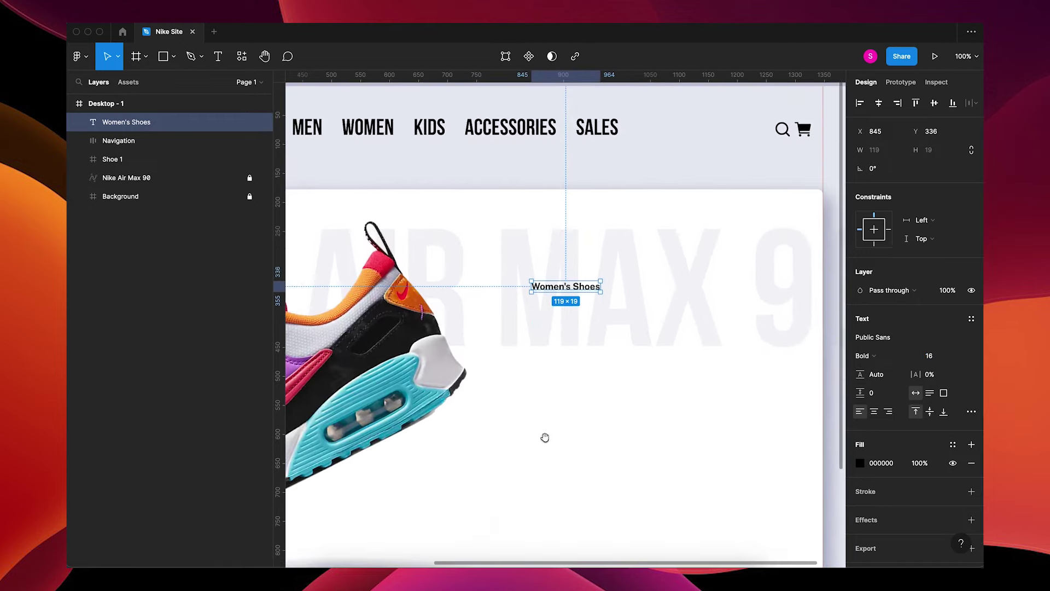
drag(567, 290, 567, 320)
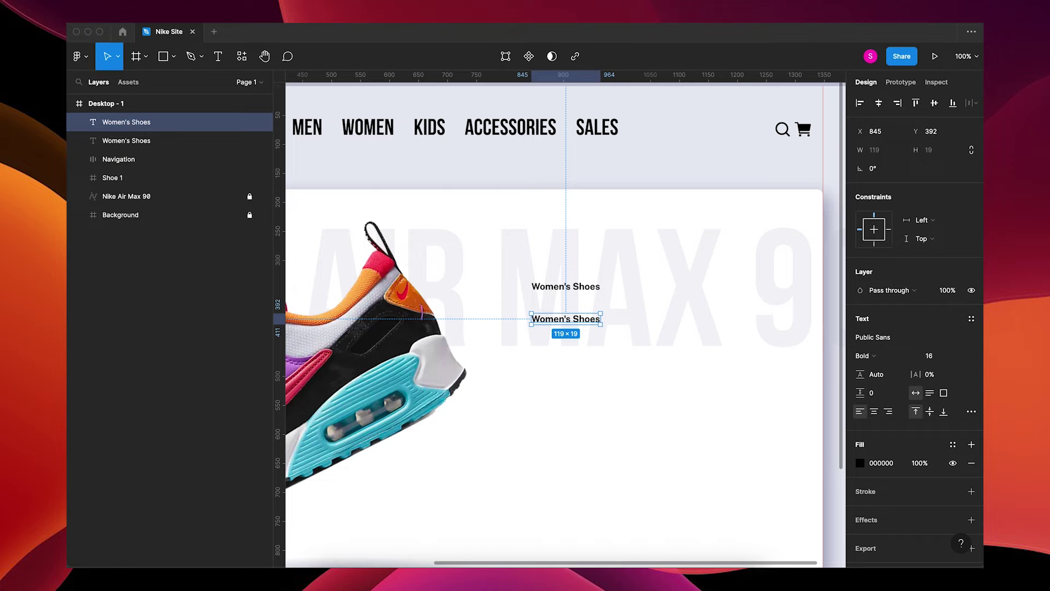
double_click(538, 319)
text(Nike Air Max 90 Futura)
Change the font of the Nike Air Max 90 Futura text to Bebas Neue.
key(super+a)
click(870, 337)
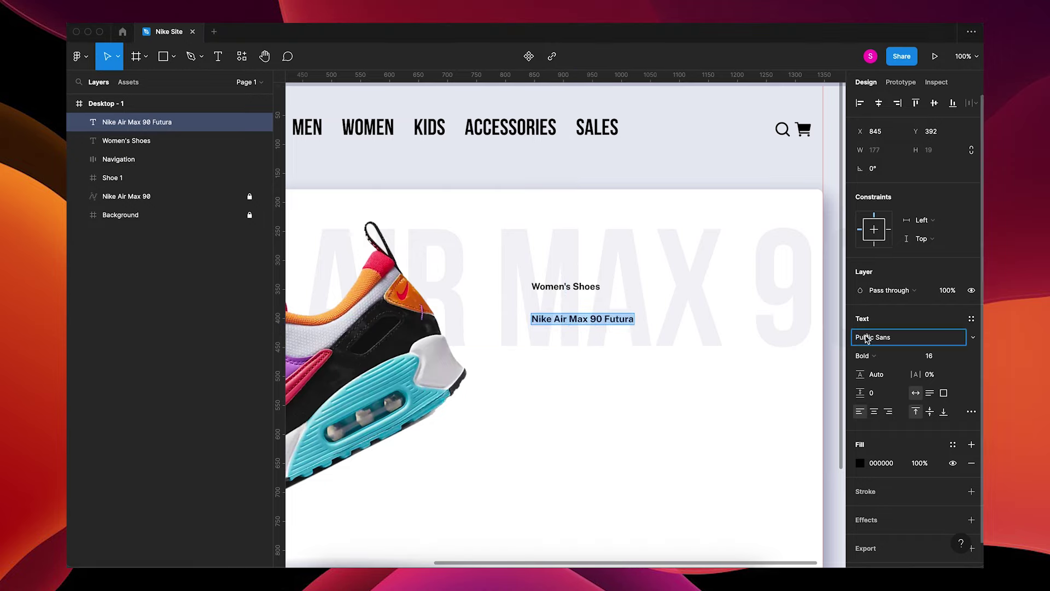
text(bebas)
key(Return)
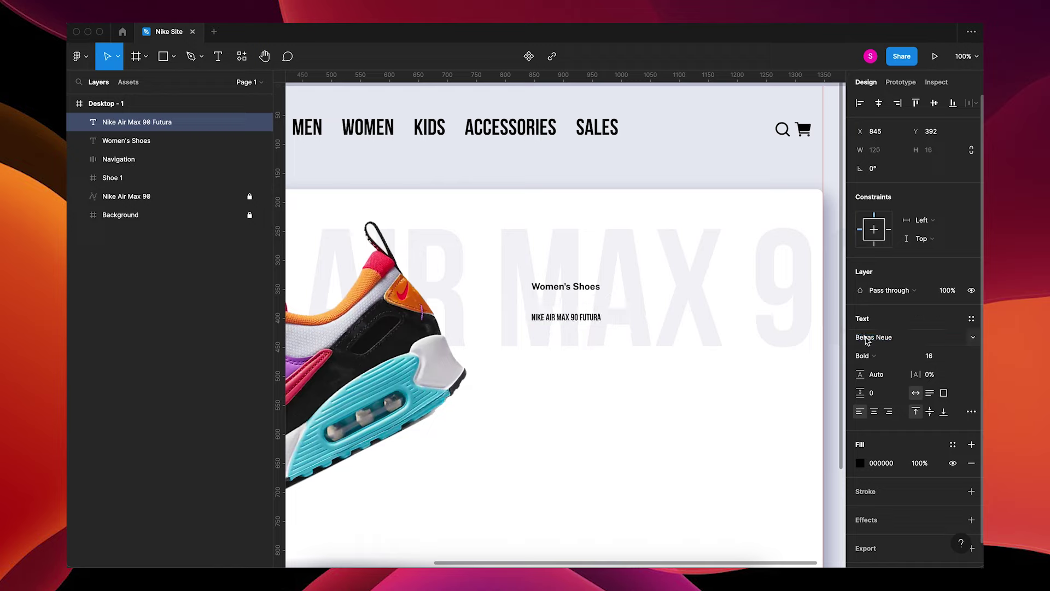
key(Escape)
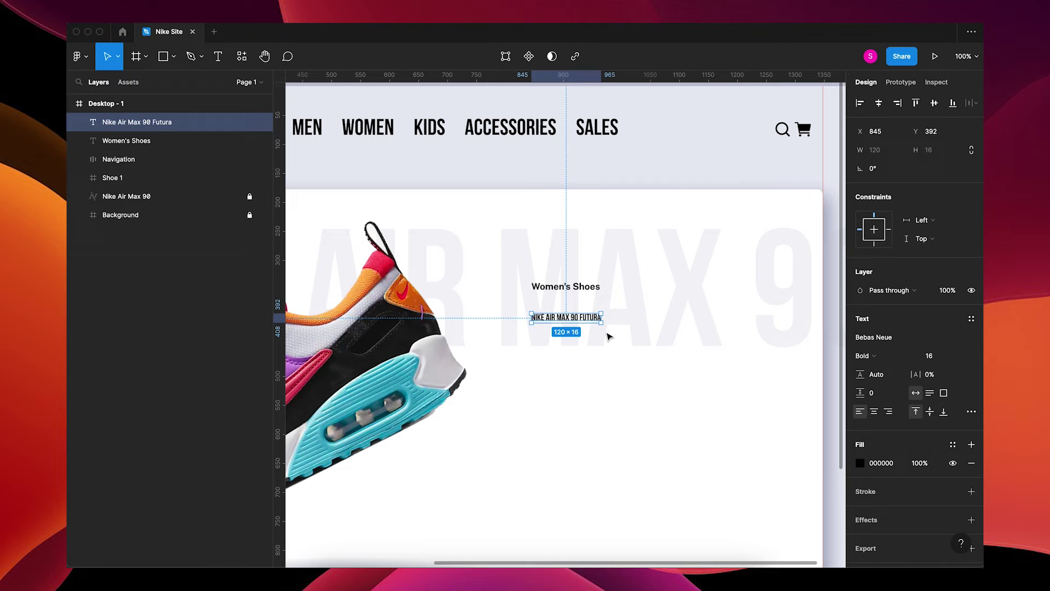
Scale the Nike Air Max 90 Futura text up to about 598 × 80.
key(k)
drag(600, 325, 725, 399)
key(v)
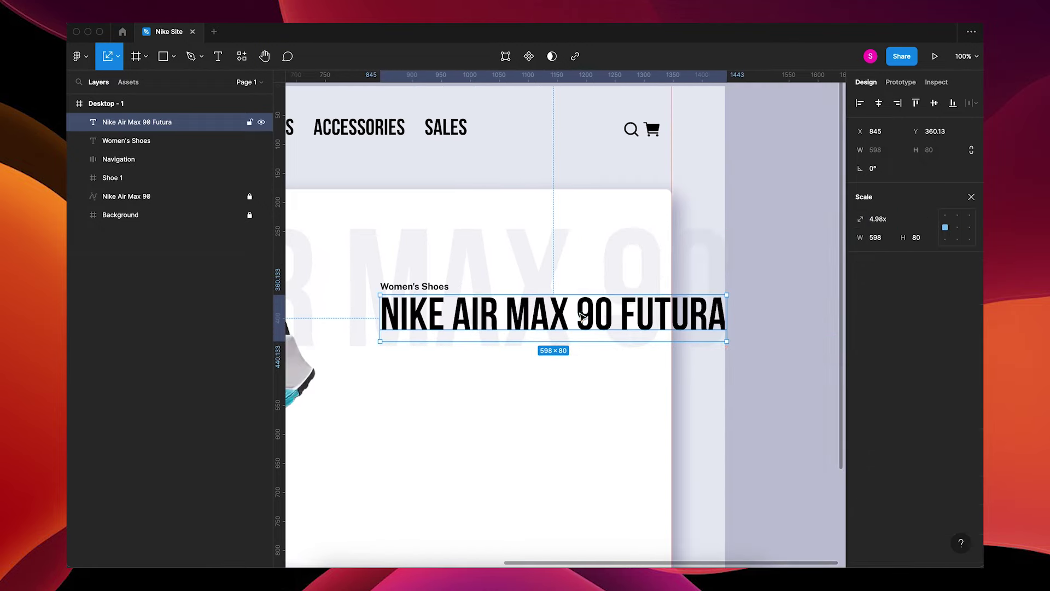
Break the title into two lines before "90 Futura" and position it just below the Women's Shoes text.
double_click(581, 312)
click(580, 312)
key(Return)
key(Escape)
scroll(567, 404, down, 2)
scroll(568, 403, left, 2)
drag(520, 299, 516, 289)
Scale the Women's Shoes text and the title up together until the Women's Shoes text is about 156 × 25.
click(507, 222)
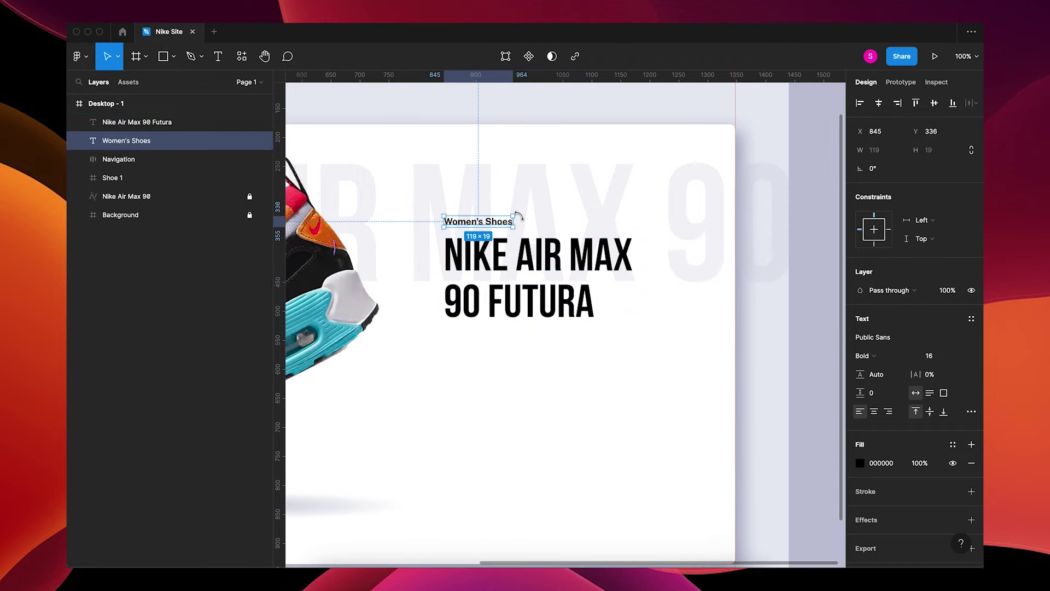
click(539, 342)
click(535, 325)
key(k)
drag(631, 332, 661, 342)
click(587, 437)
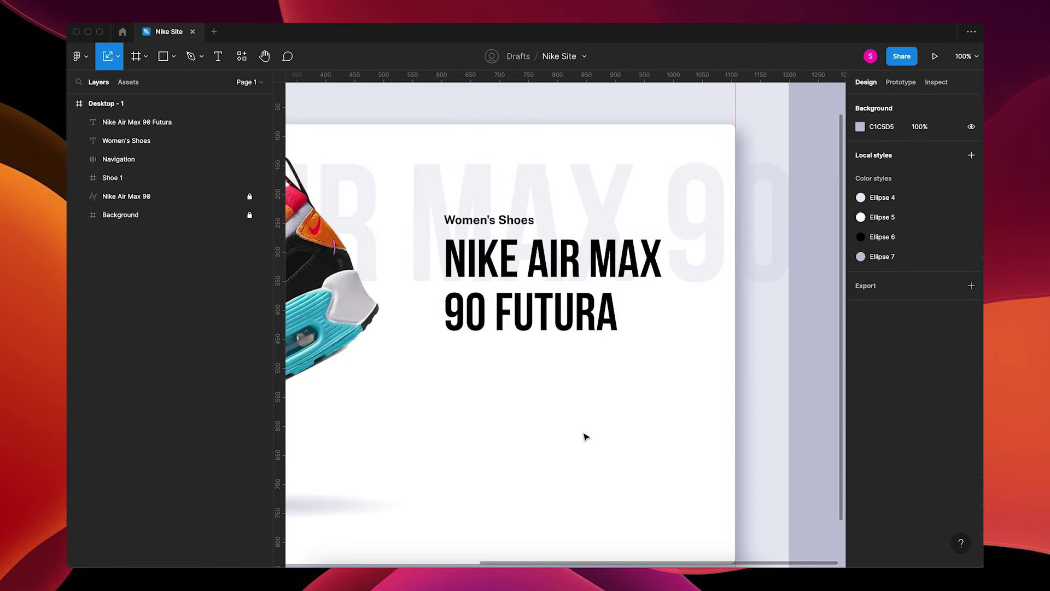
Duplicate the Women's Shoes text below the title at Y 573 and change the copy to "$160".
click(493, 221)
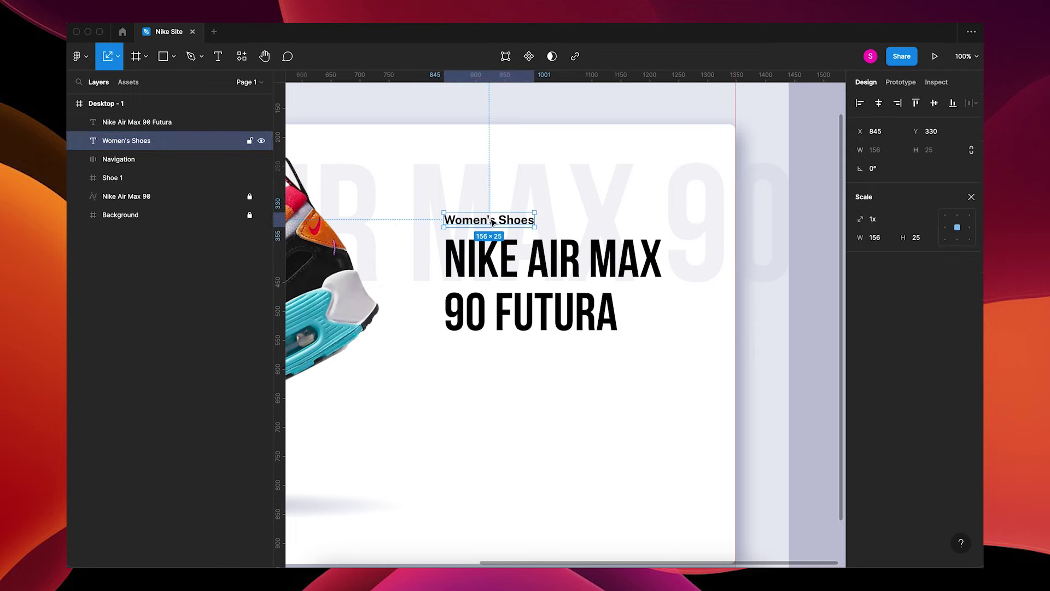
key(v)
drag(501, 225, 502, 365)
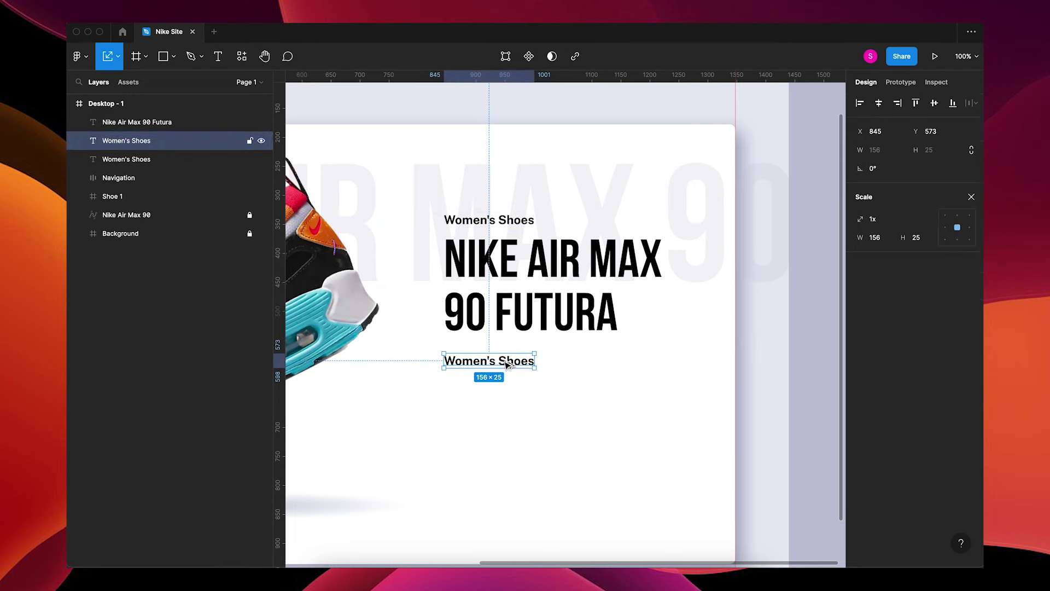
double_click(503, 360)
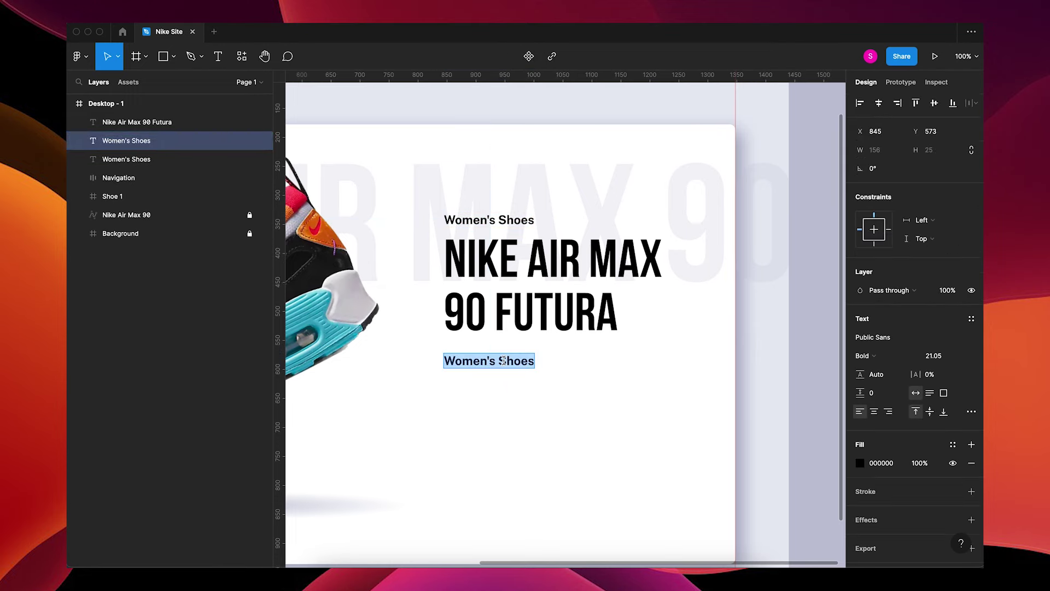
text($)
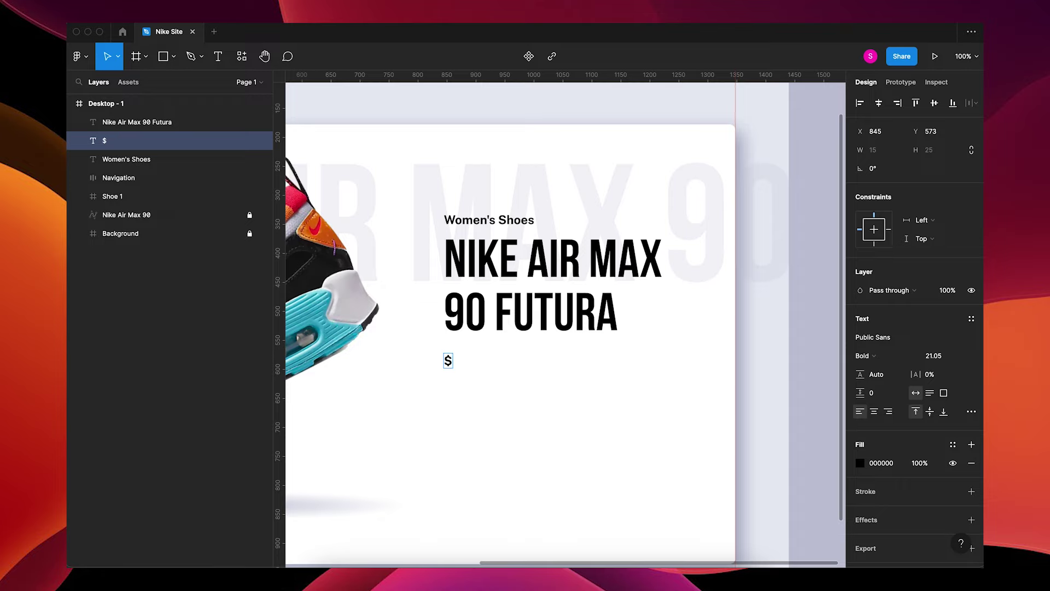
text(160)
Change the font of the $160 price text to Bebas Neue.
key(super+a)
click(878, 336)
text(bebas)
key(Return)
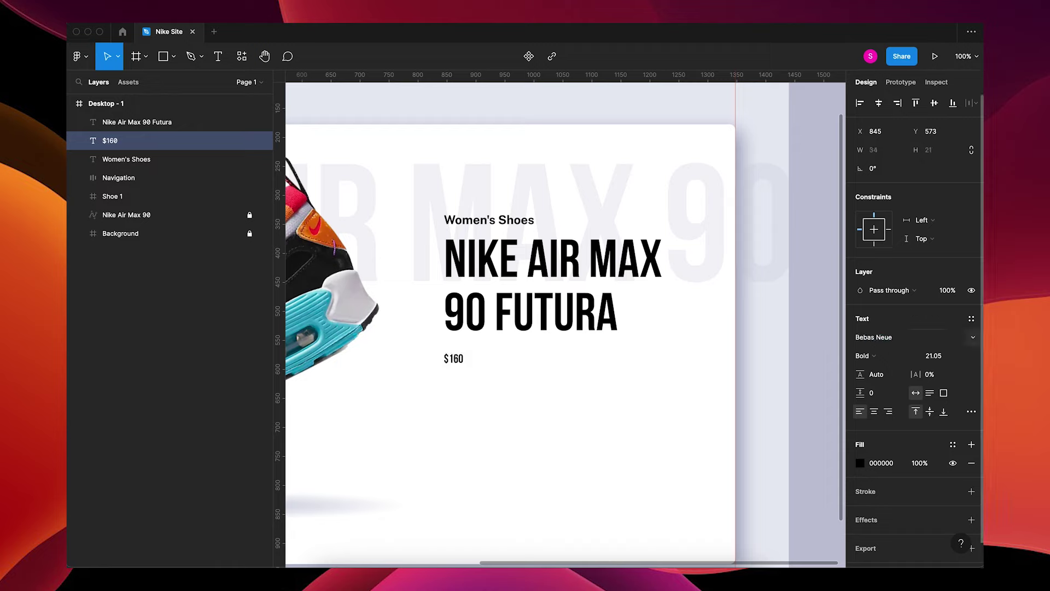
key(Escape)
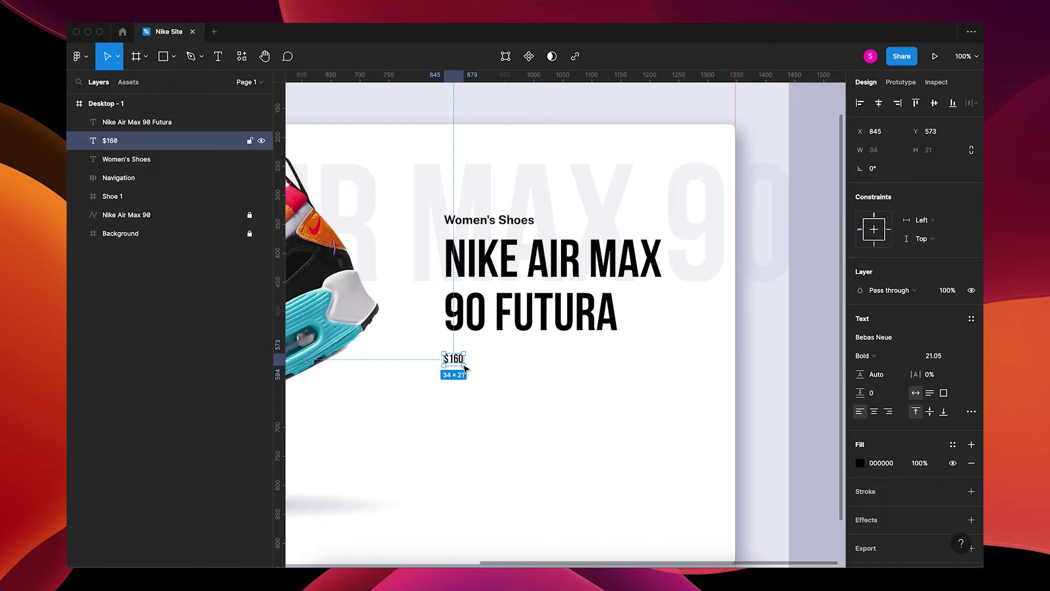
Scale the $160 price text up to about 57 × 36.
key(k)
drag(466, 365, 478, 369)
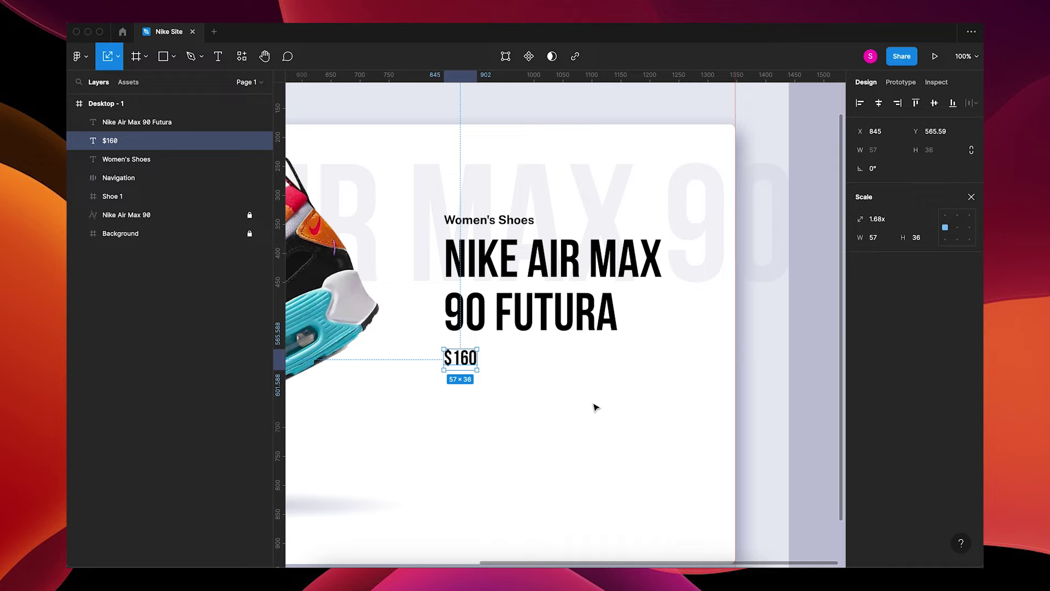
Combine the price, title and Women's Shoes text in an auto layout frame and move it to X 830, Y 339.
shift+click(508, 324)
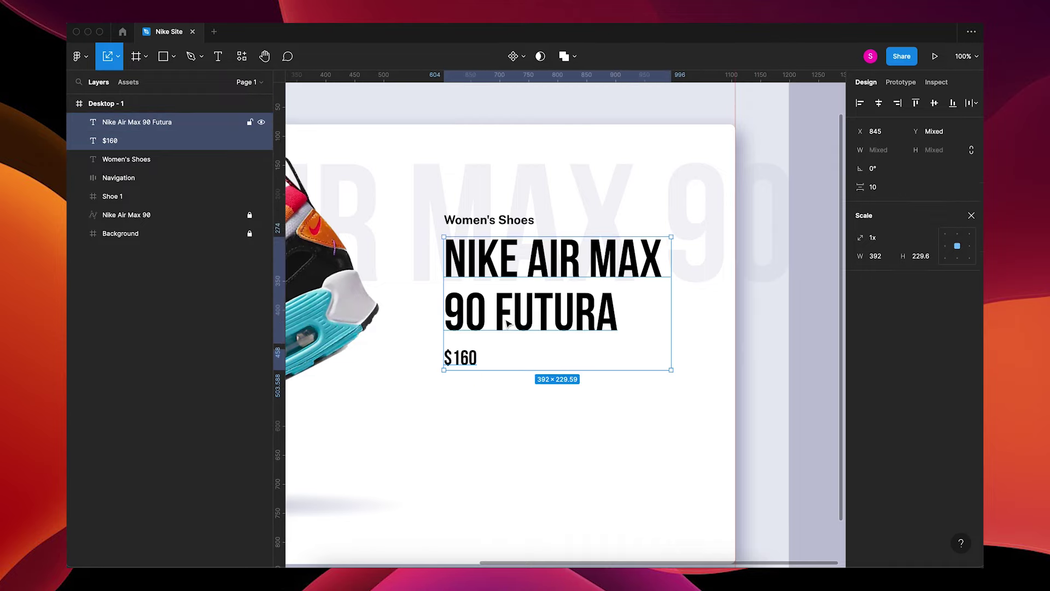
shift+click(499, 221)
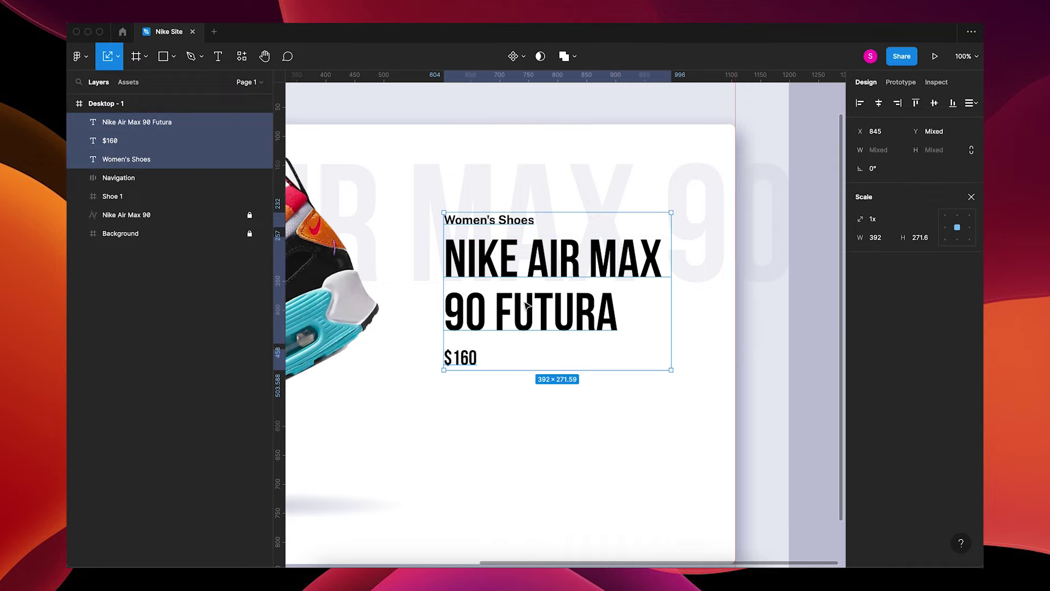
key(shift+a)
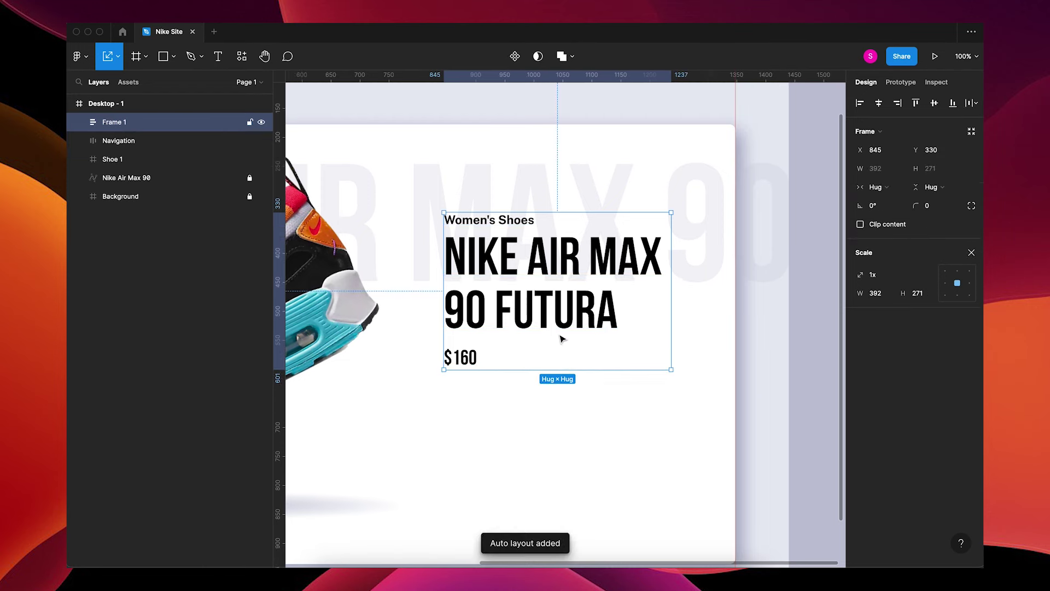
drag(531, 312, 523, 317)
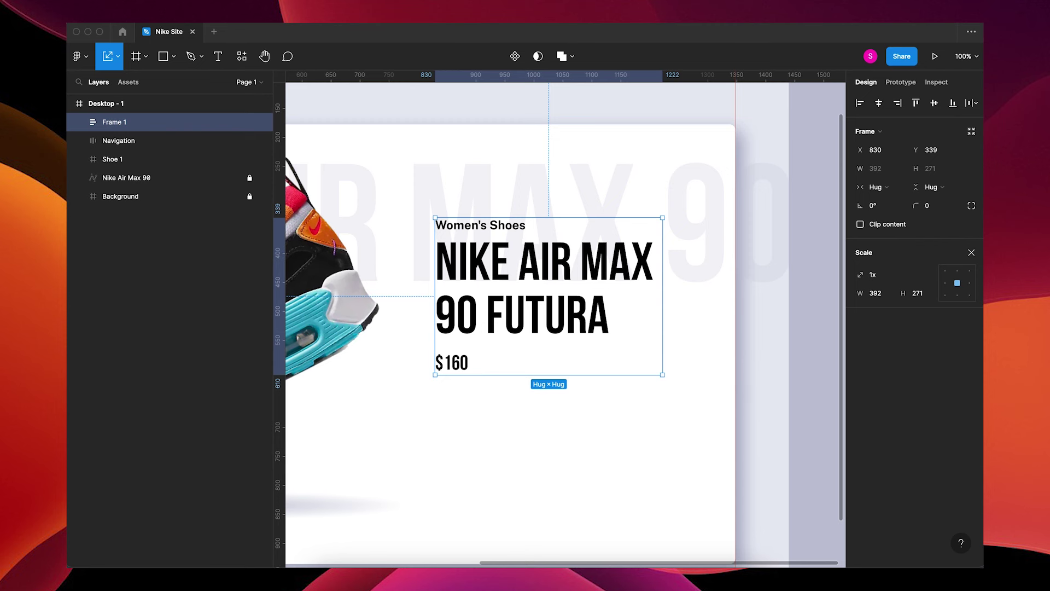
Switch to the Nike product page in the browser and copy the description from "Are you ready" through "skillfully crafted luxury.".
key(super+Tab)
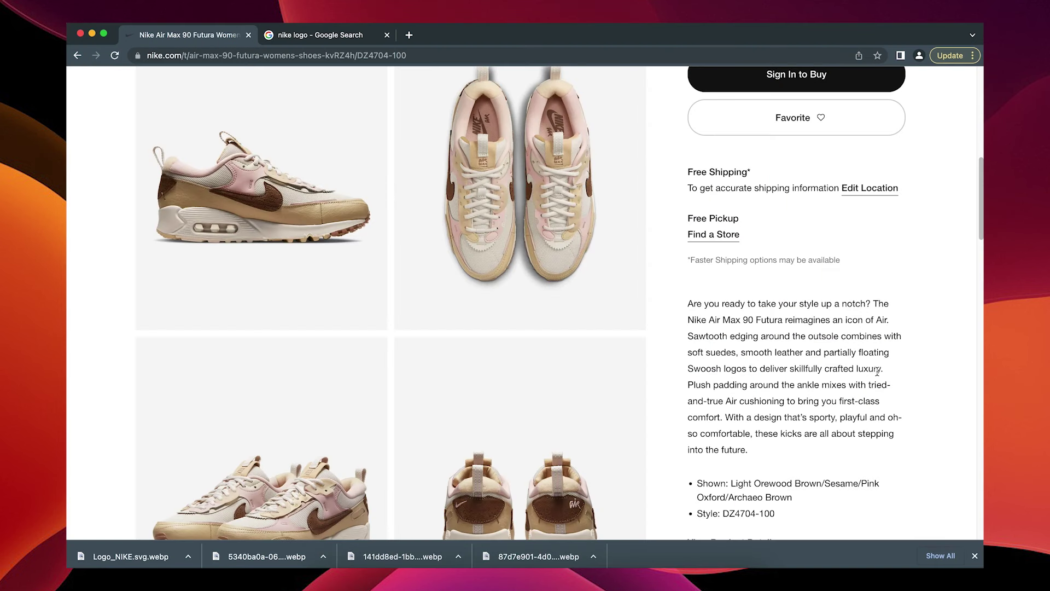
drag(882, 370, 686, 308)
key(super+c)
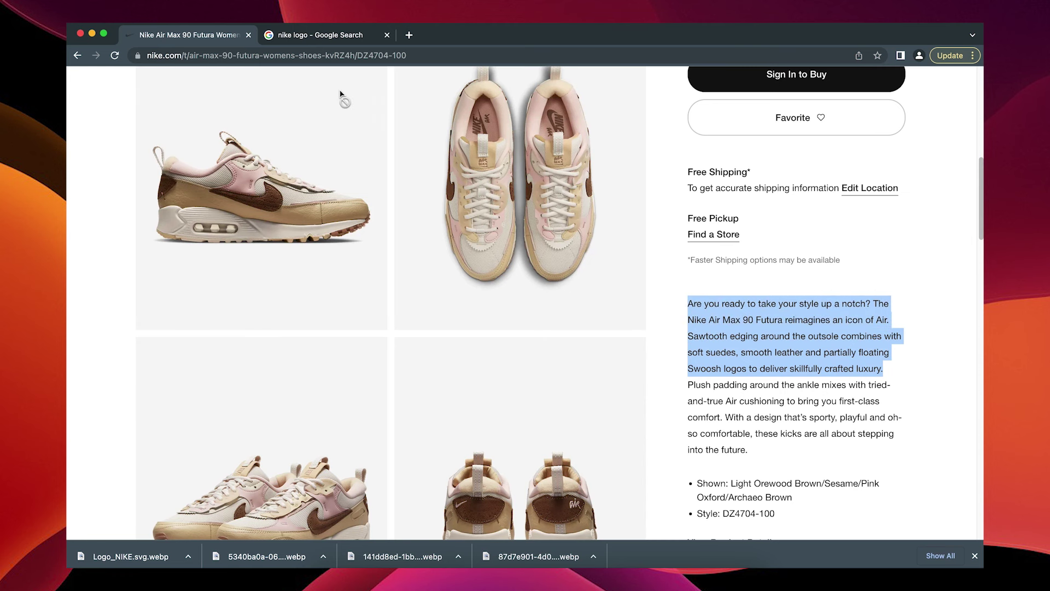
Return to Figma and paste the copied description into a new text box about 392 × 203 below the $160 price.
key(ctrl+Tab)
key(super+Tab)
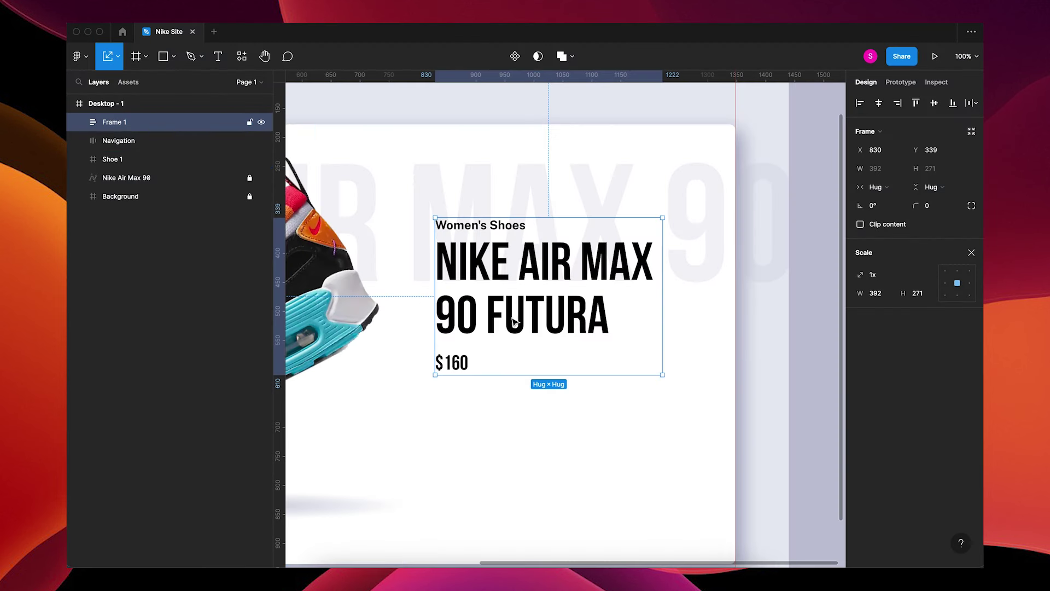
key(t)
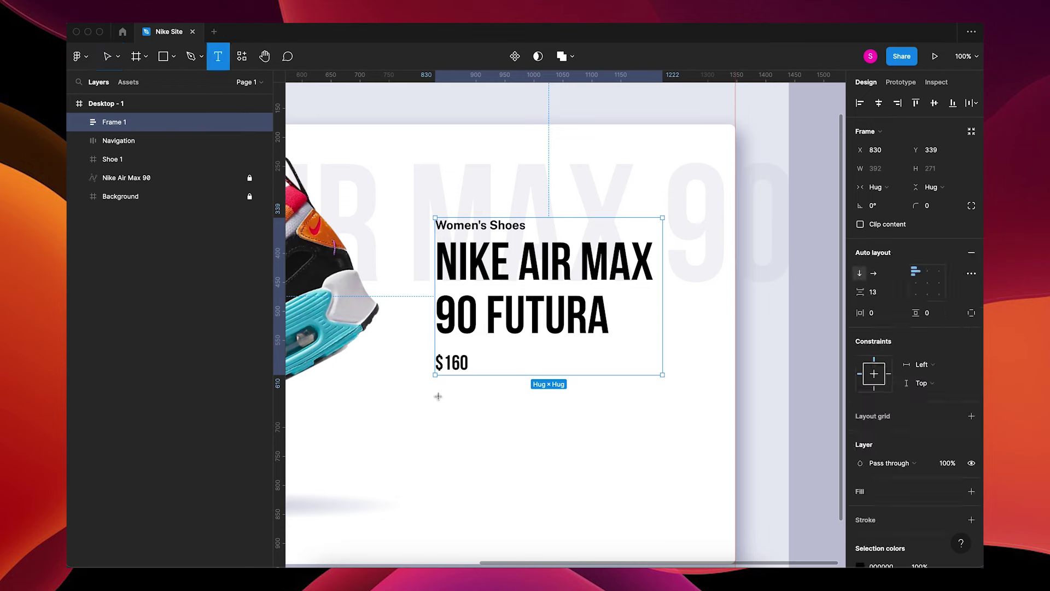
drag(435, 392, 663, 509)
key(super+v)
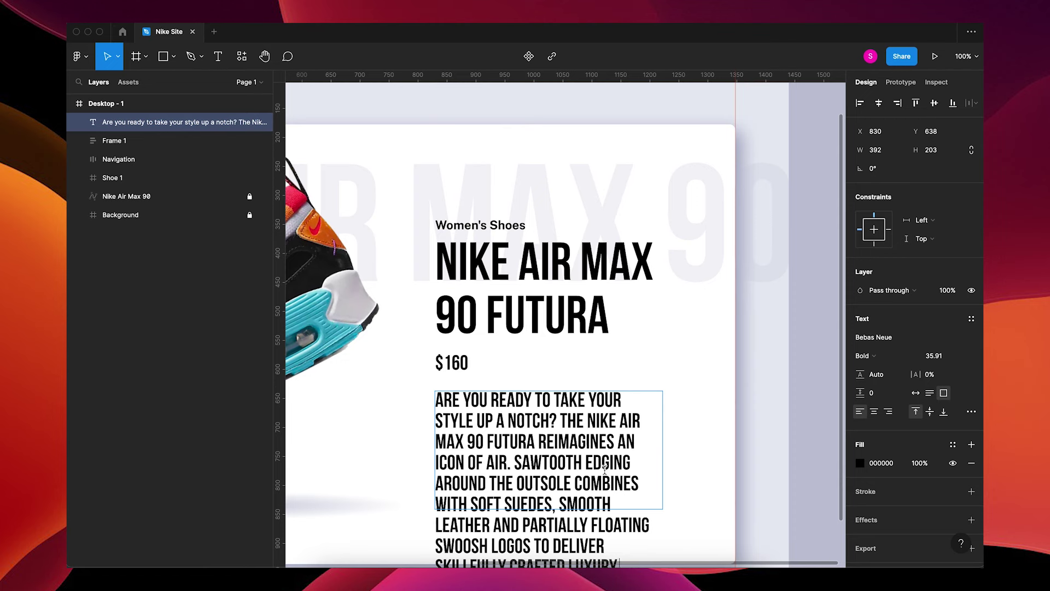
Format the description text in Public Sans Regular at size 16 and fit its text box height to the content.
key(super+a)
click(909, 340)
text(Pub)
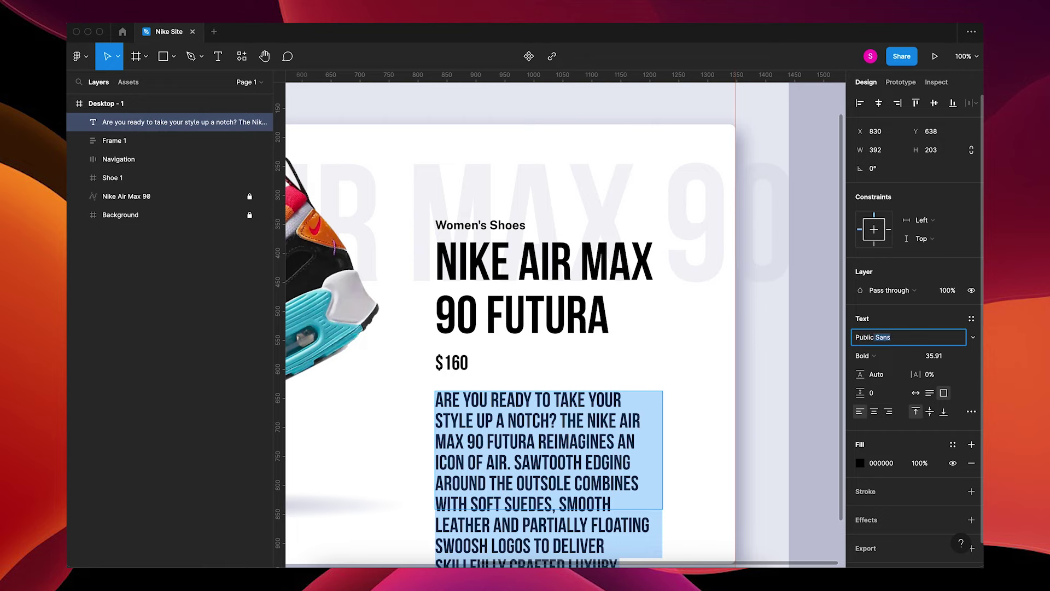
key(Tab)
key(Tab)
text(16)
key(Tab)
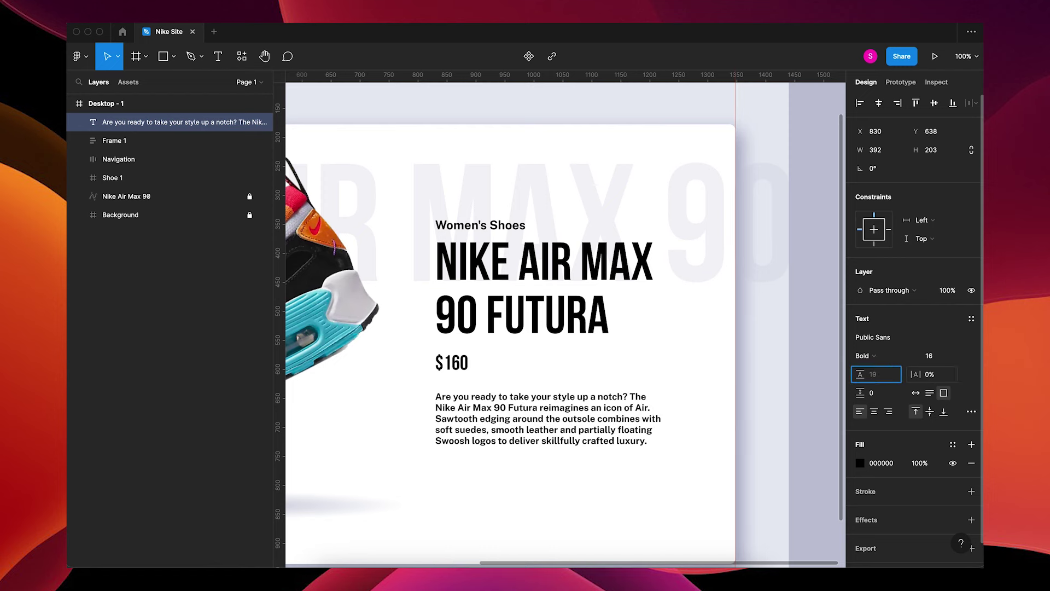
click(864, 357)
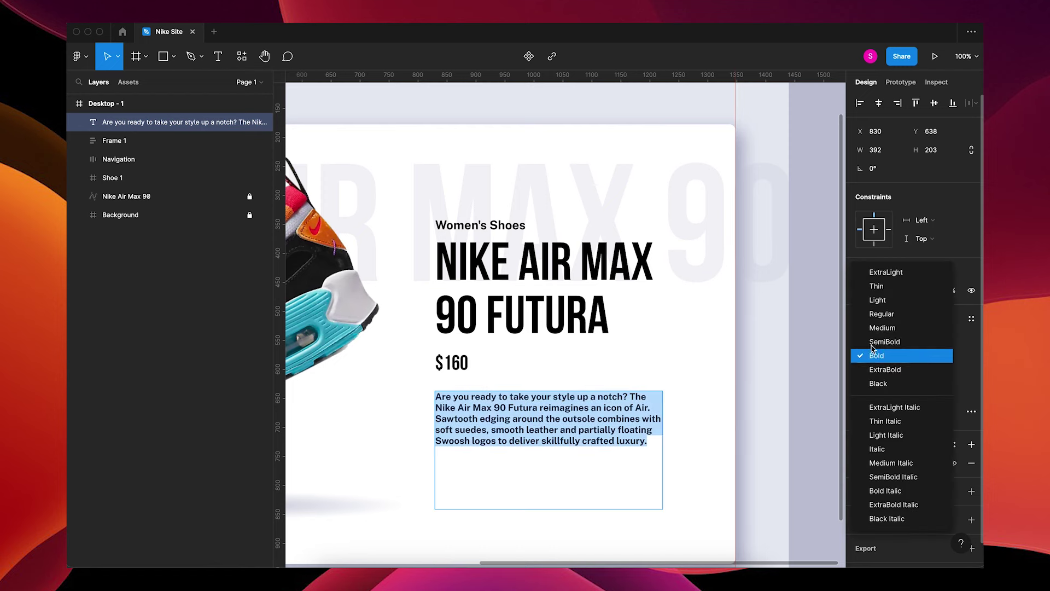
click(884, 317)
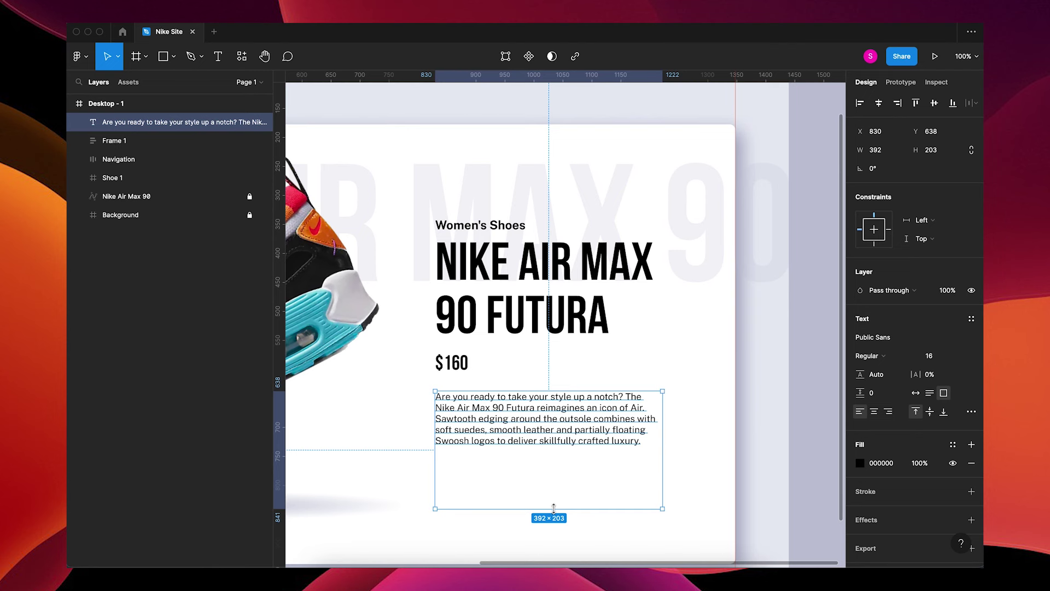
double_click(553, 507)
click(533, 495)
Combine the description and the title block in a vertical auto layout frame and move it up to Y 271.
scroll(595, 399, down, 2)
scroll(596, 399, left, 2)
click(583, 359)
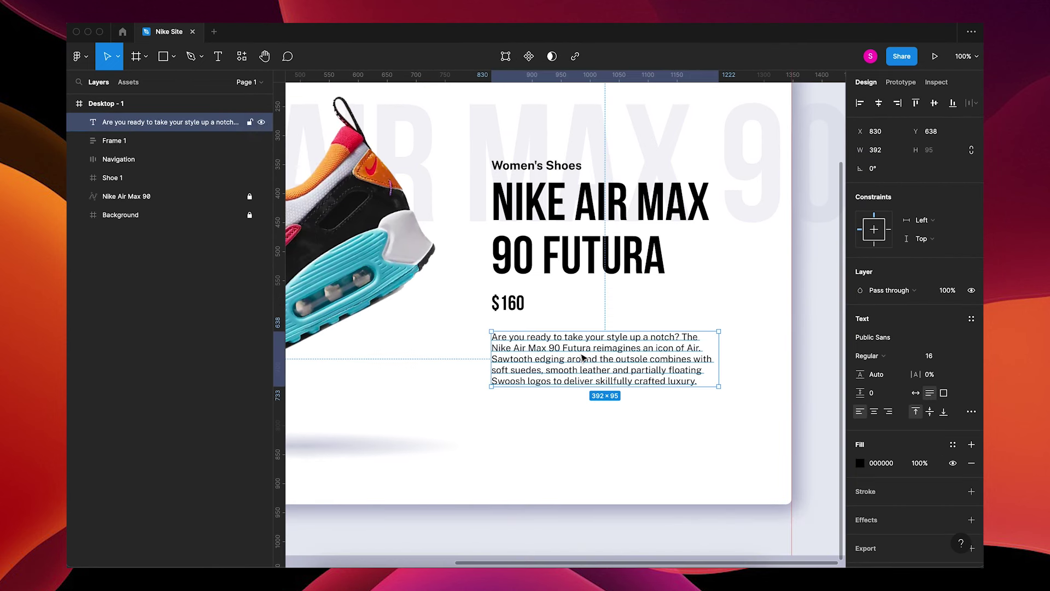
shift+click(576, 257)
key(shift+a)
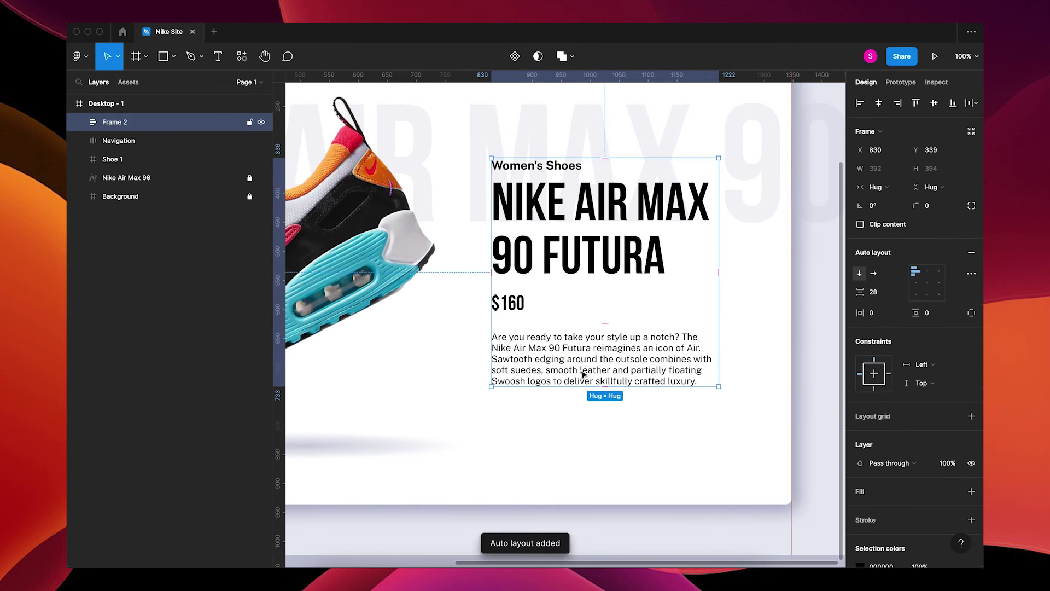
drag(539, 374, 539, 334)
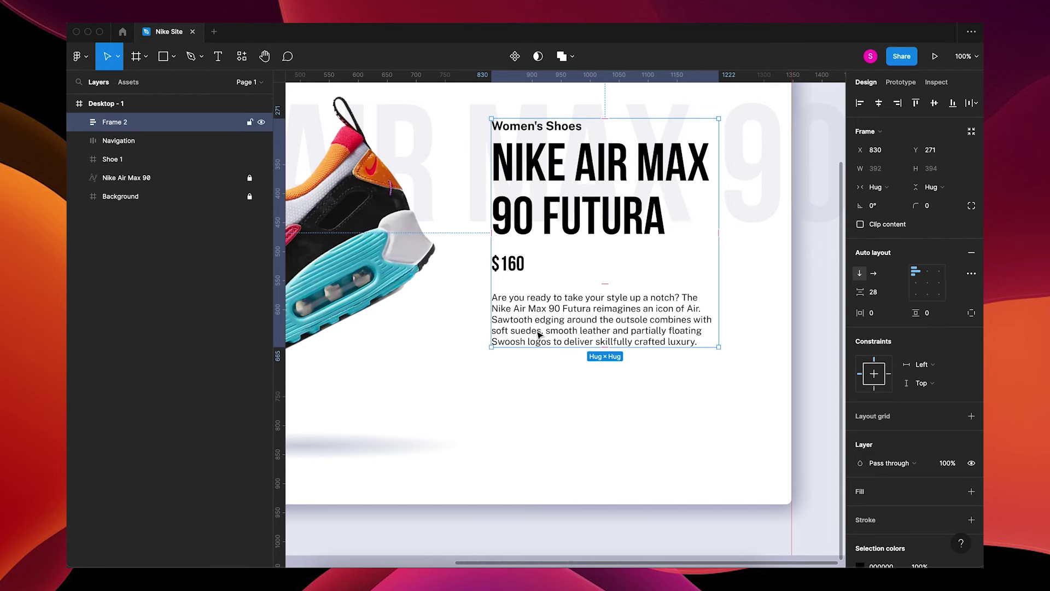
click(524, 420)
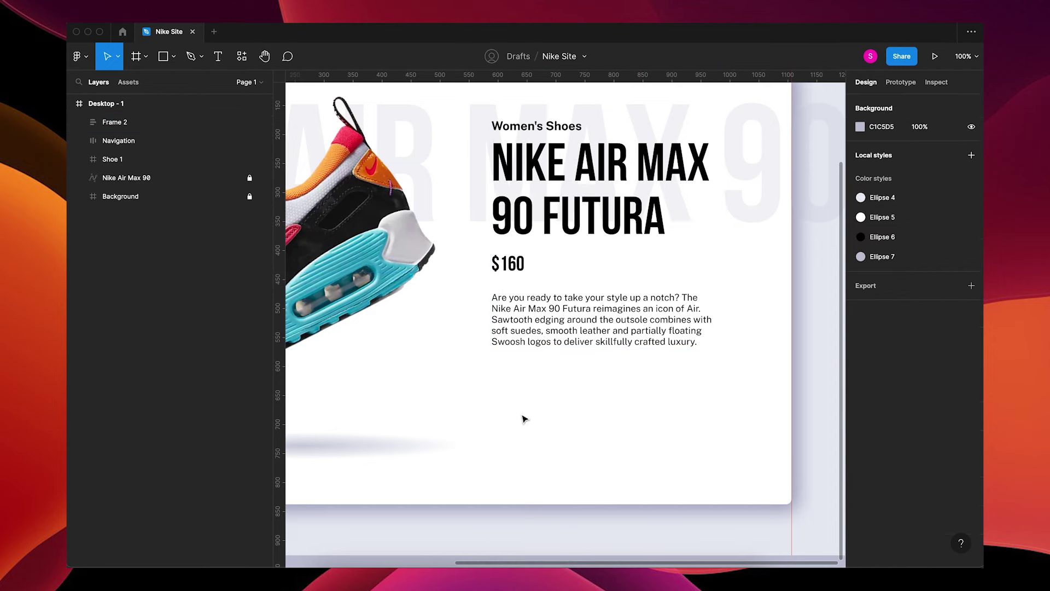
Duplicate the Women's Shoes text below the description at Y 740 and change the copy to "Select Size".
double_click(531, 126)
drag(531, 126, 538, 400)
double_click(534, 398)
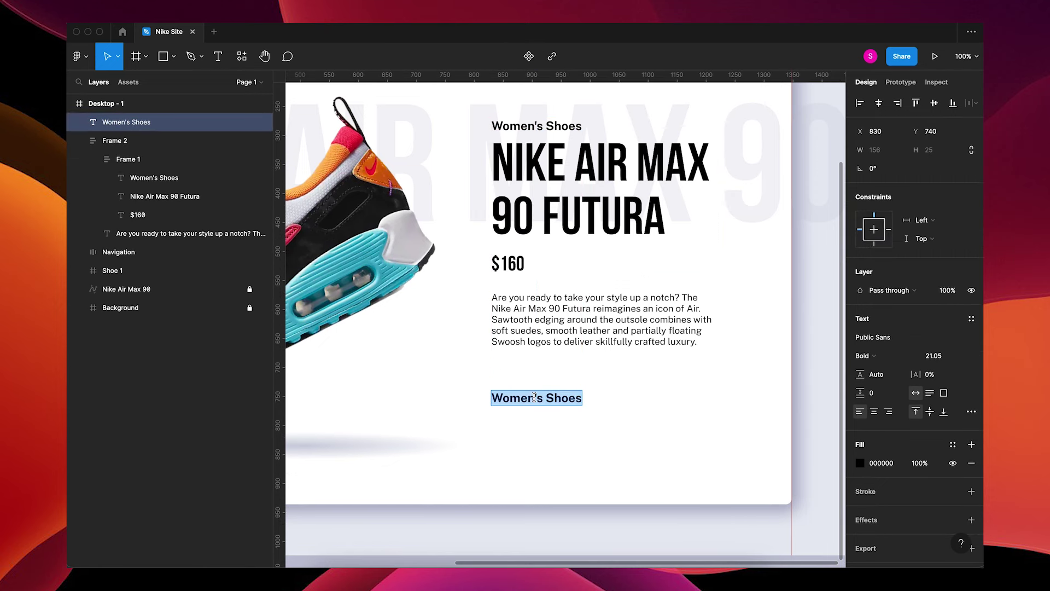
text(Select)
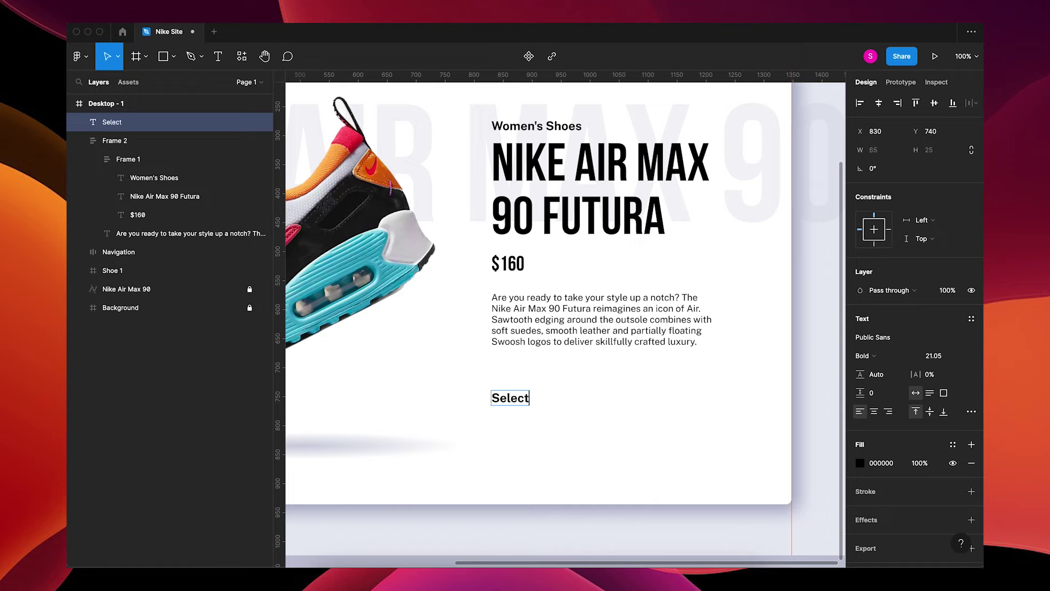
text( Size)
Set the Select Size text to Regular weight with a grey A7A7A7 fill.
key(ctrl+a)
click(861, 354)
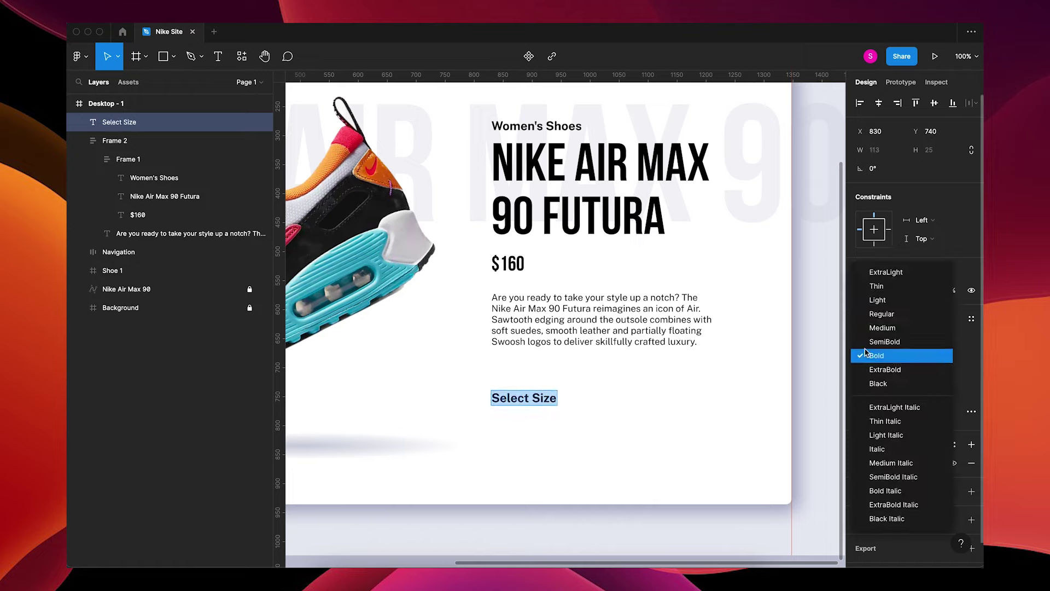
click(895, 313)
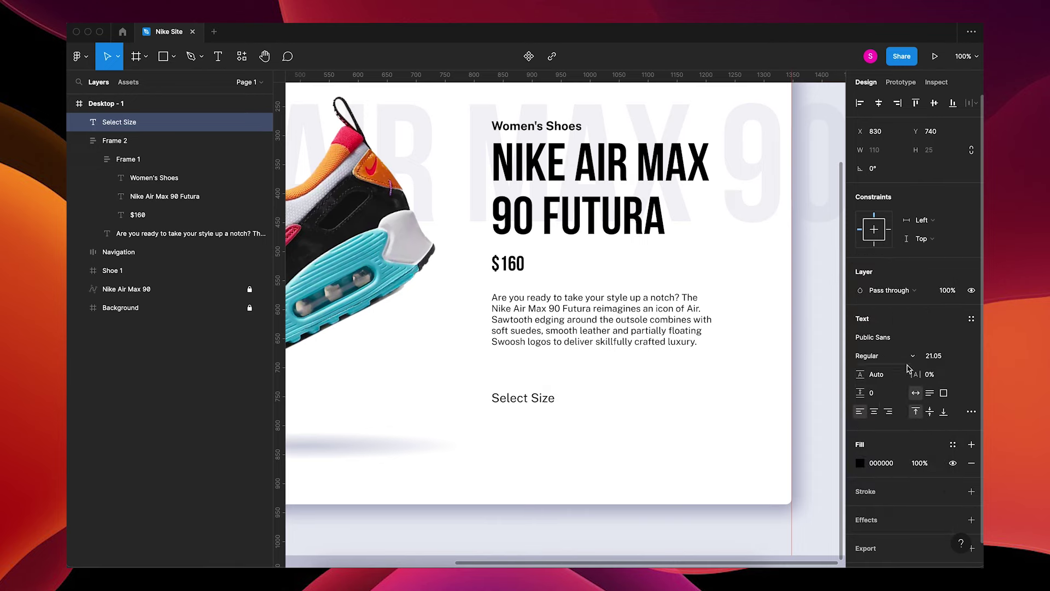
click(860, 463)
drag(716, 324, 678, 333)
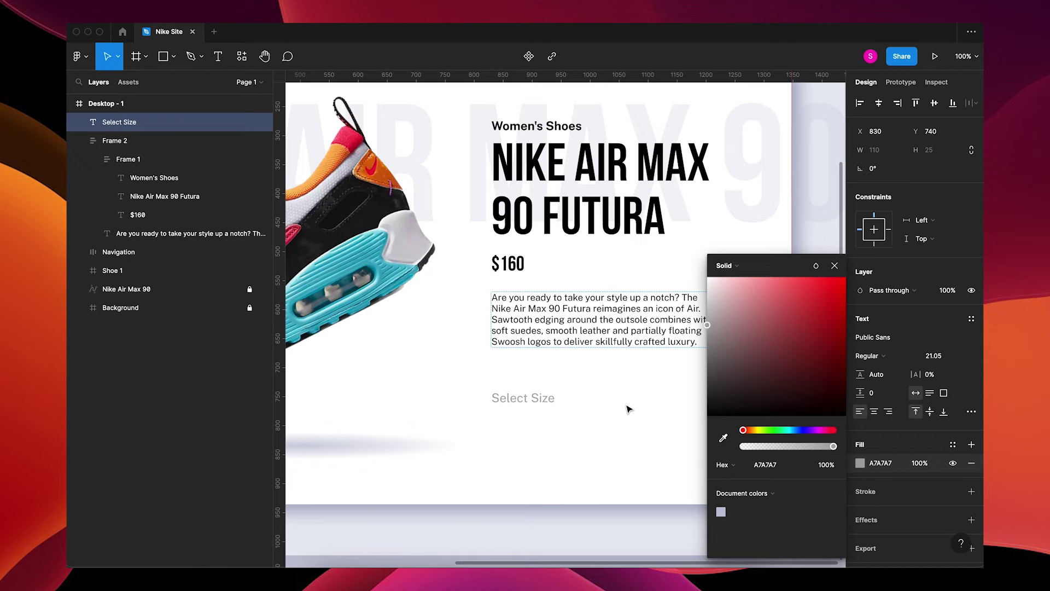
Duplicate the Select Size text just beneath it at Y 792 and change the copy to "US 8.5".
click(540, 406)
alt+drag(540, 406, 536, 429)
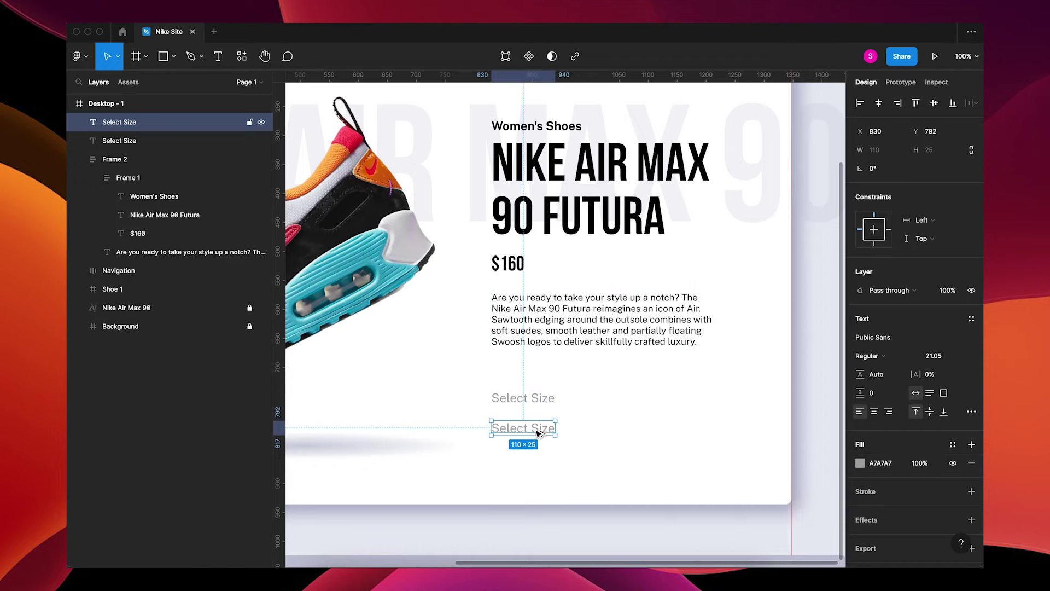
double_click(535, 429)
text(US)
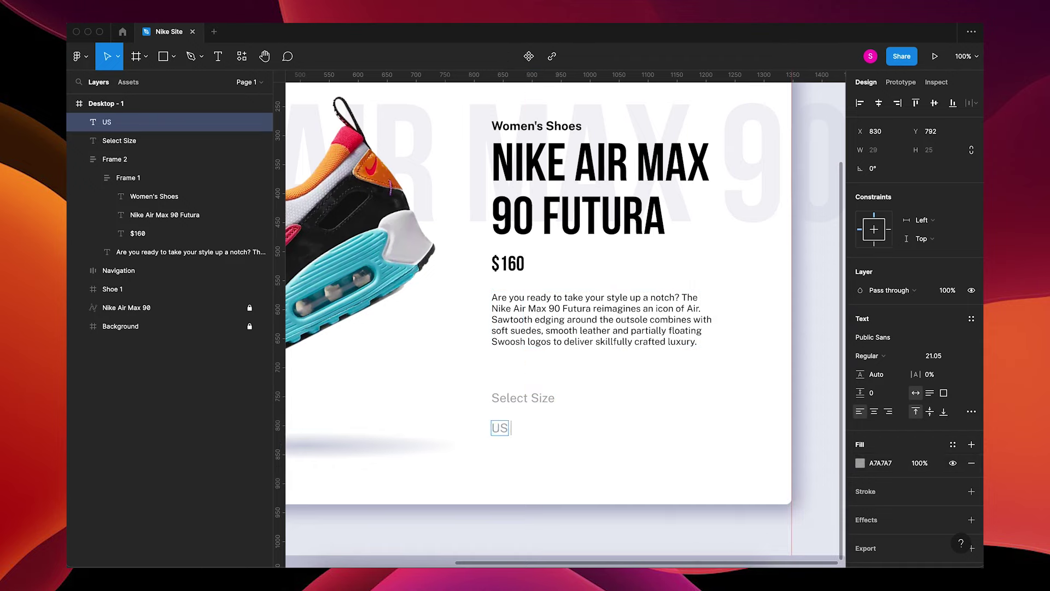
text( 8.5)
key(Escape)
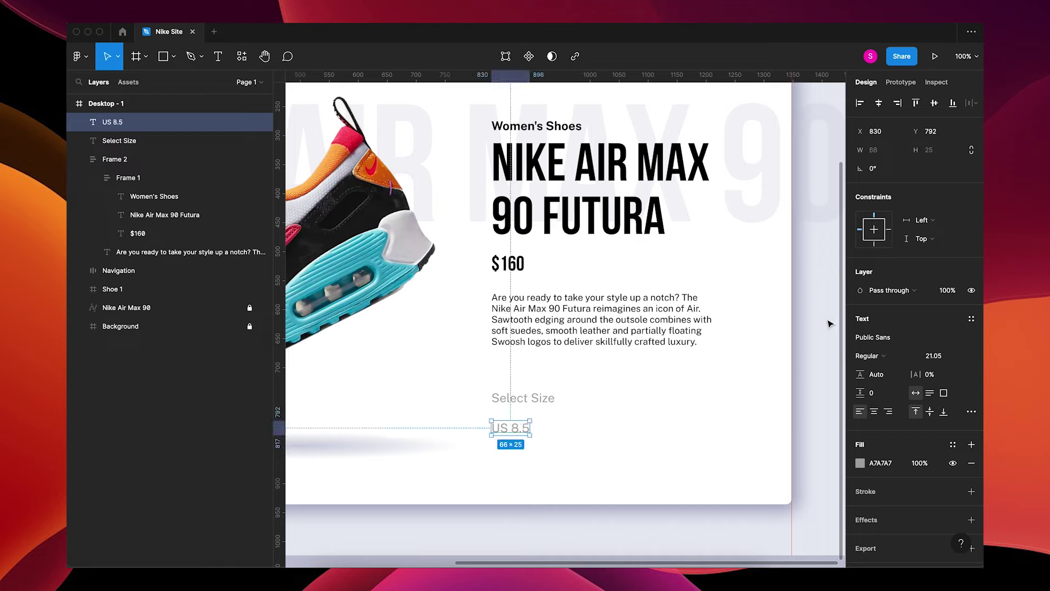
Change the US 8.5 text to a black 000000 fill and Bold weight.
click(860, 464)
drag(730, 402, 708, 417)
click(874, 357)
click(880, 357)
click(884, 358)
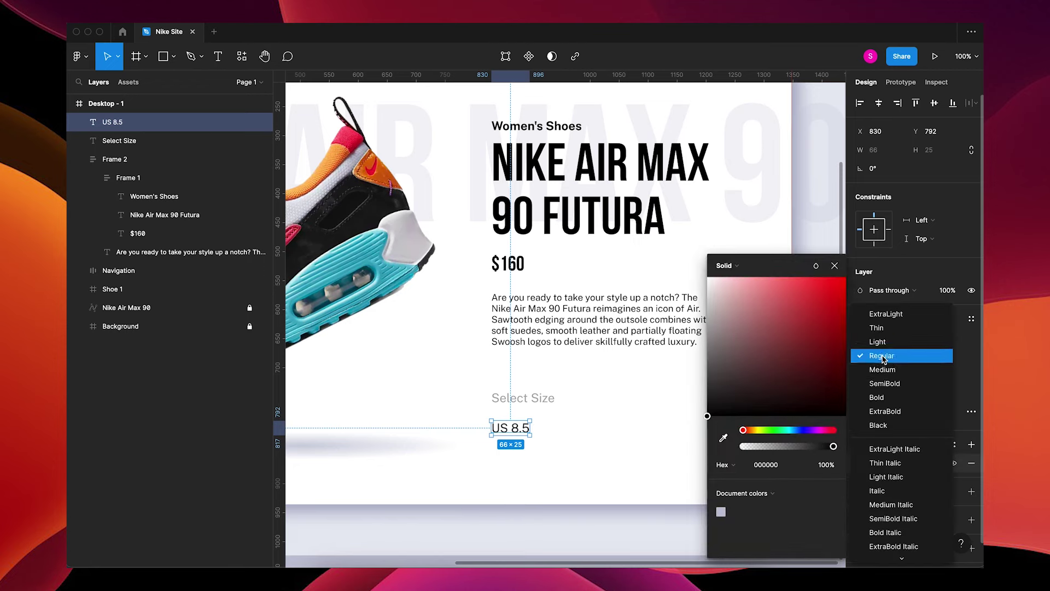
click(892, 399)
Set the US 8.5 text's font size to 30 and wrap it in an auto layout frame.
text(22)
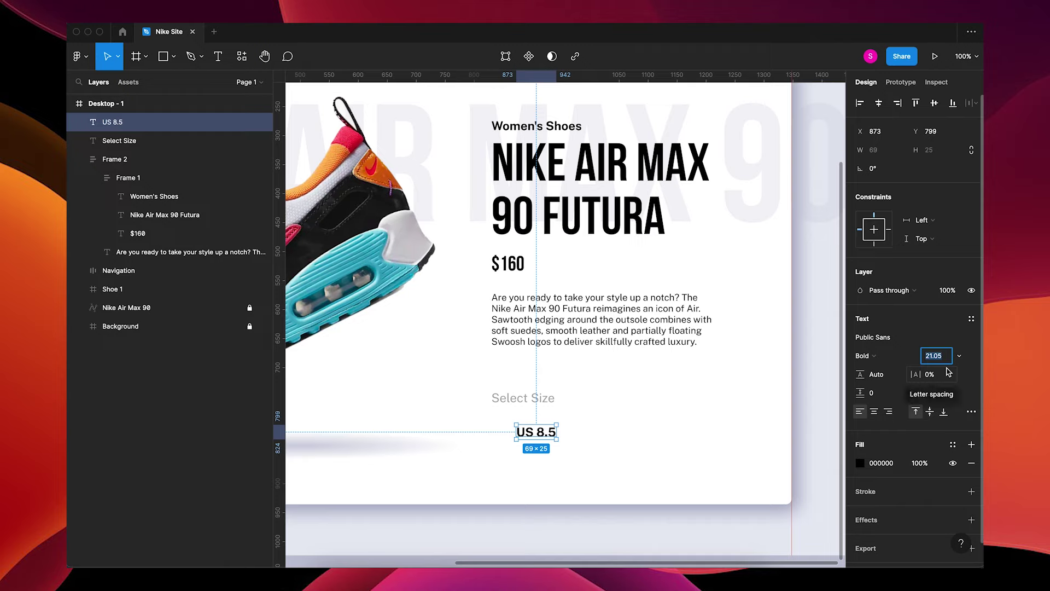
key(Tab)
click(939, 357)
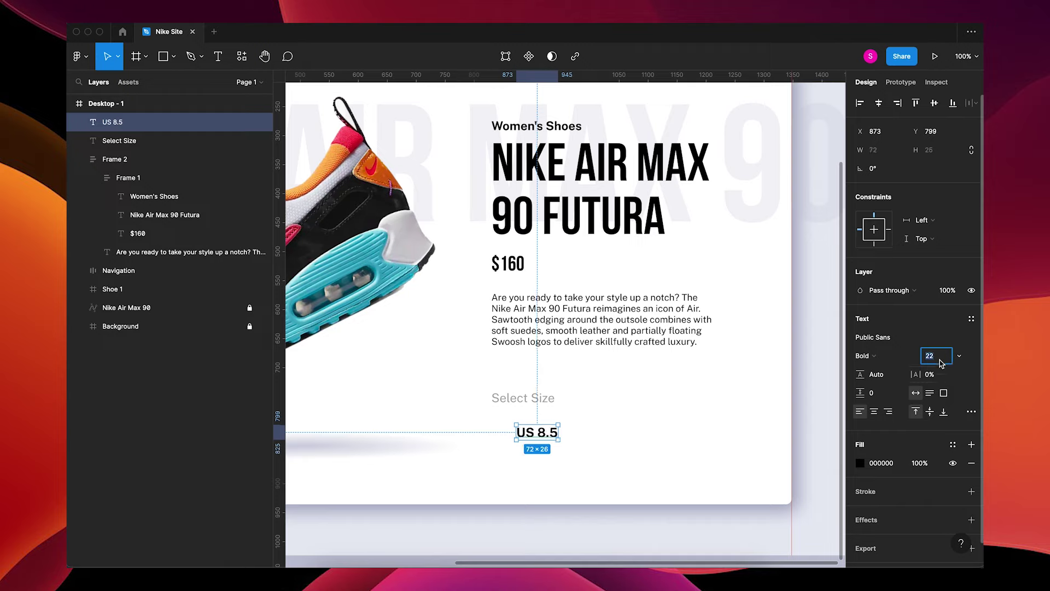
text(30)
key(Tab)
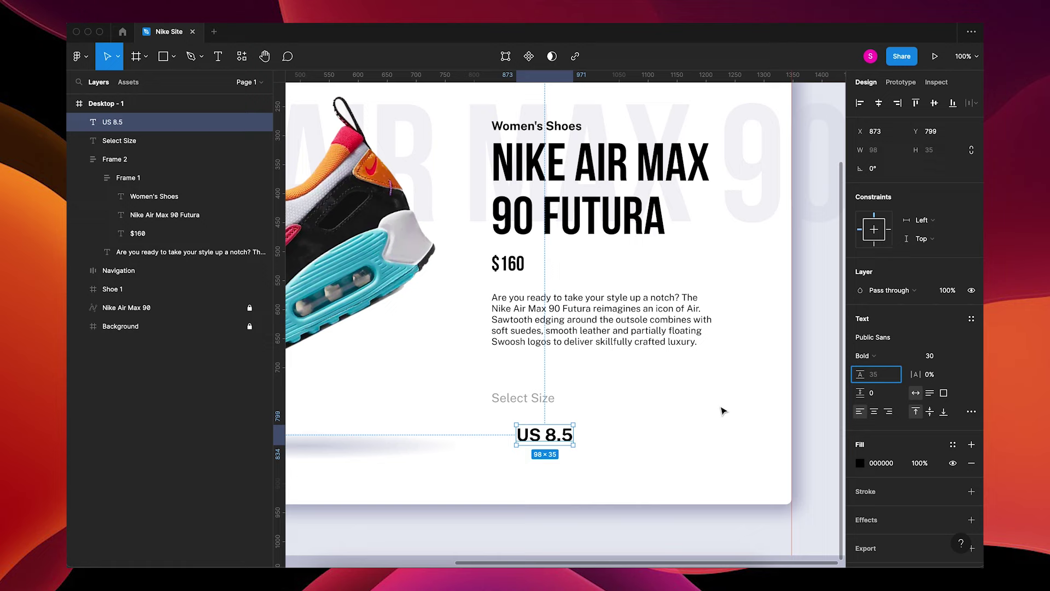
key(Escape)
key(shift+a)
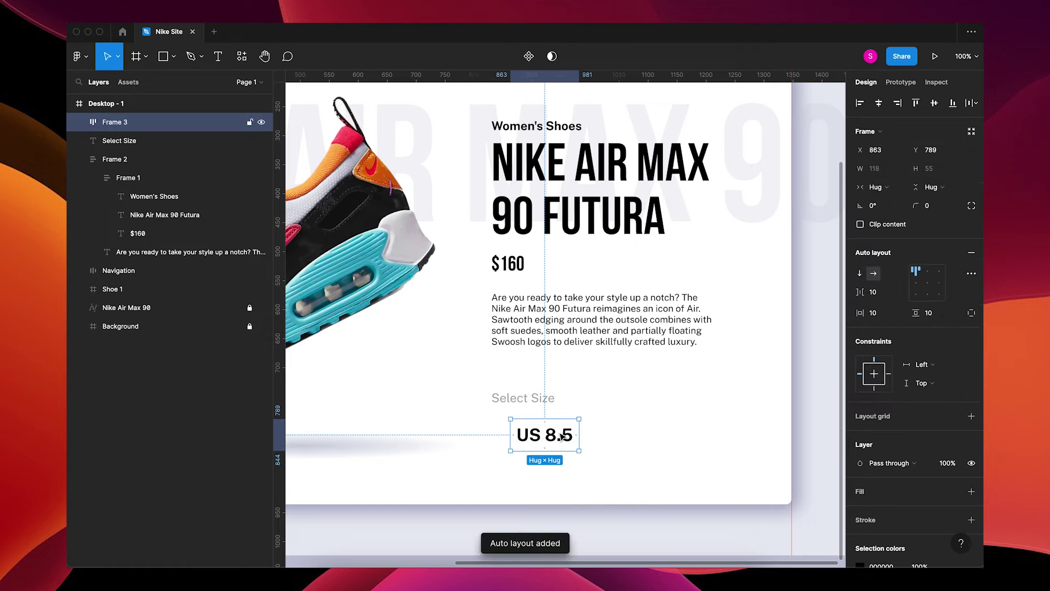
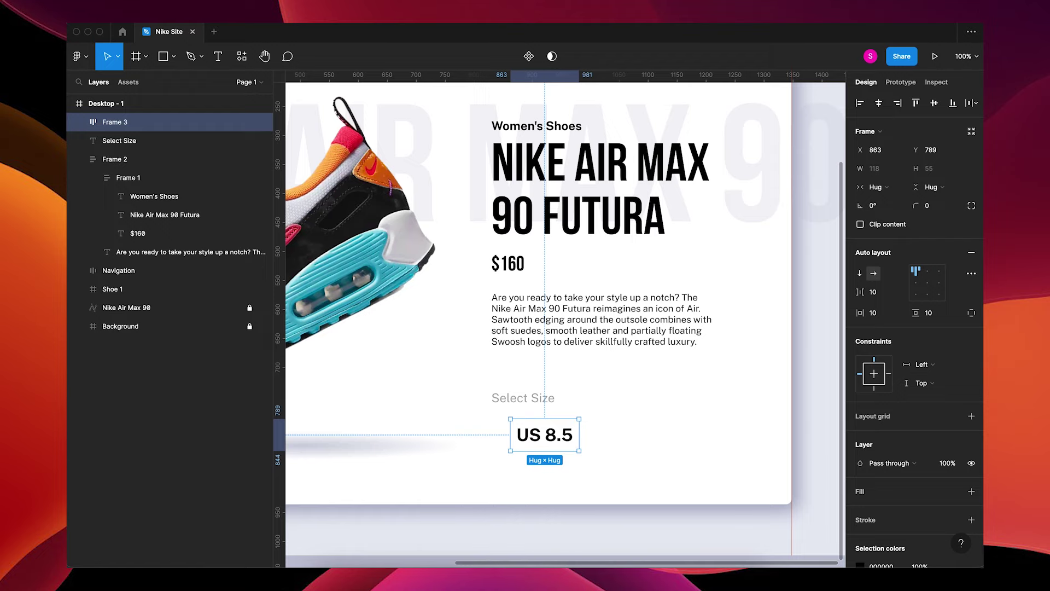
Search Iconduck for "arrow" and insert a chevron right arrow icon onto the canvas.
click(349, 23)
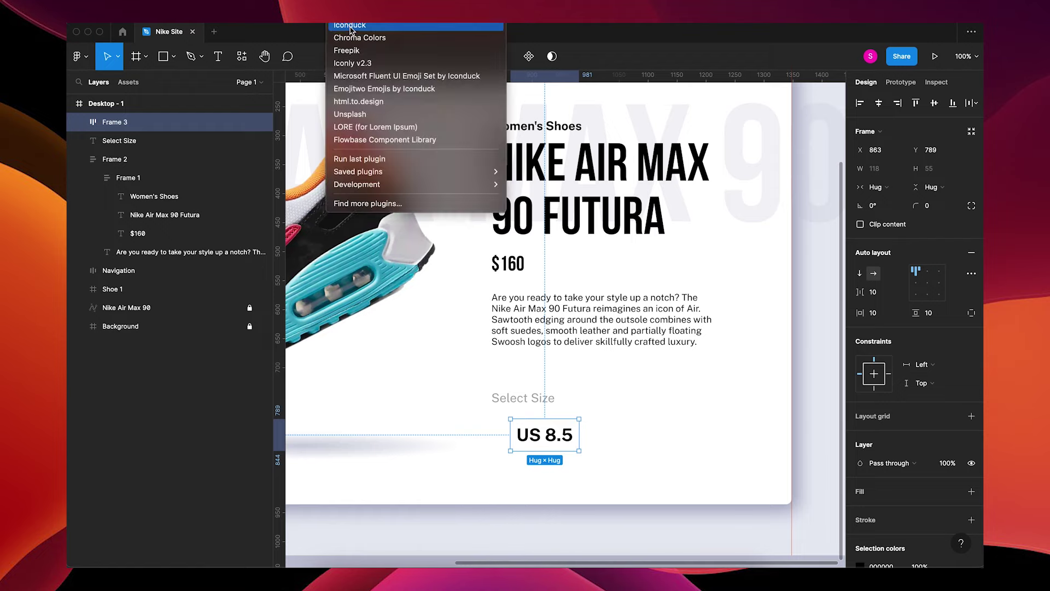
click(429, 256)
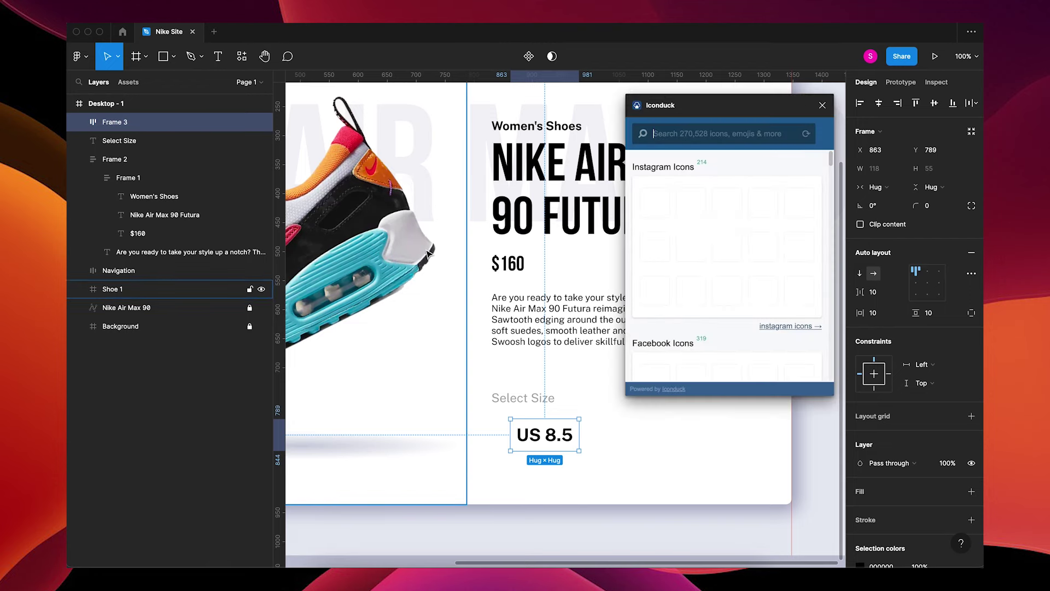
text(arrow)
key(Return)
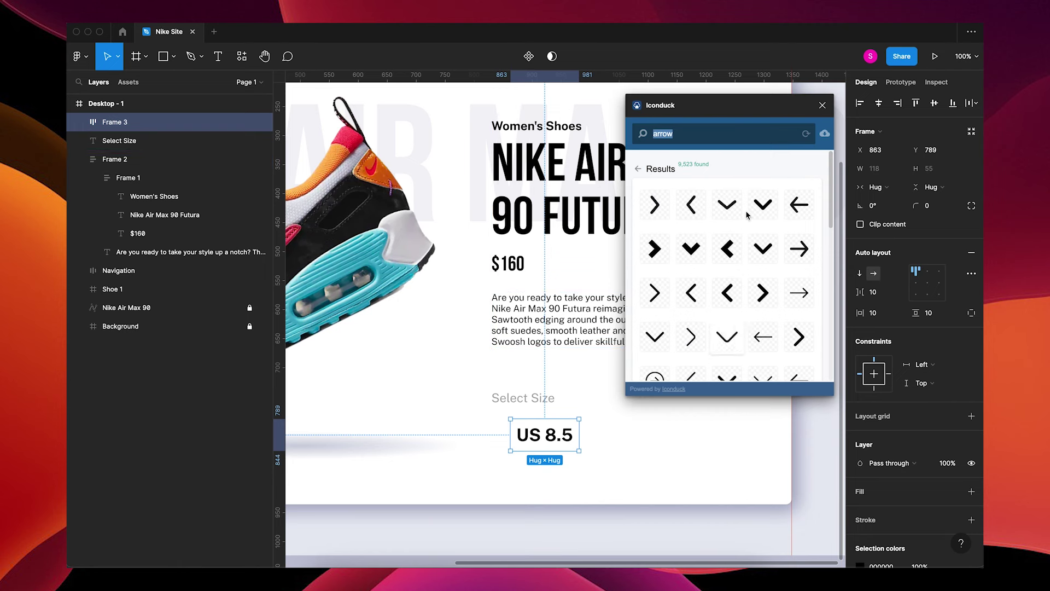
click(672, 250)
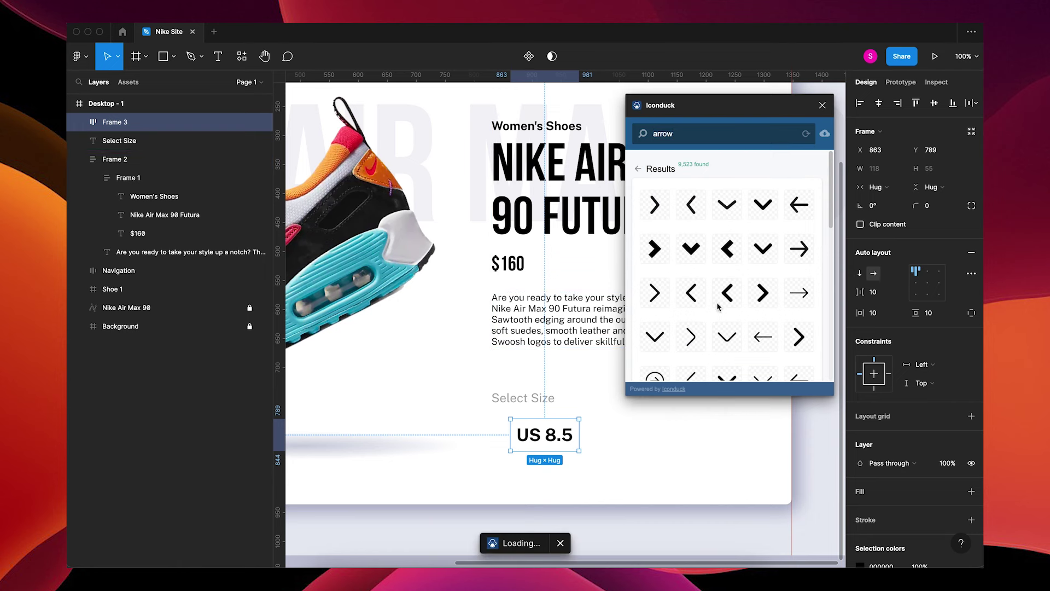
click(824, 109)
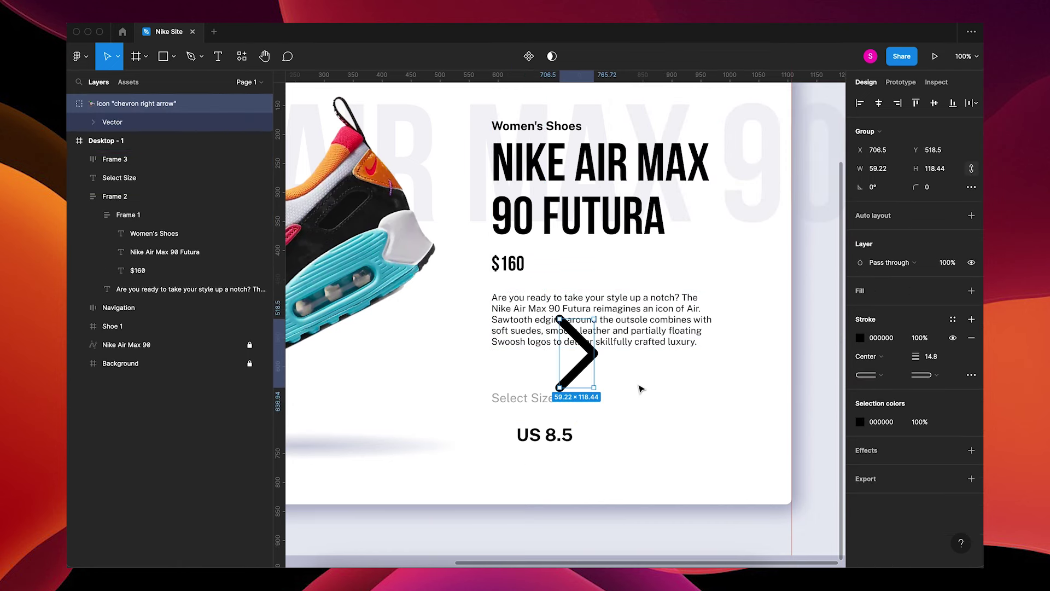
Ungroup the chevron icon, scale it down to 24 × 50 and set its stroke weight to 2.
key(shift+super+g)
drag(593, 320, 574, 358)
click(937, 310)
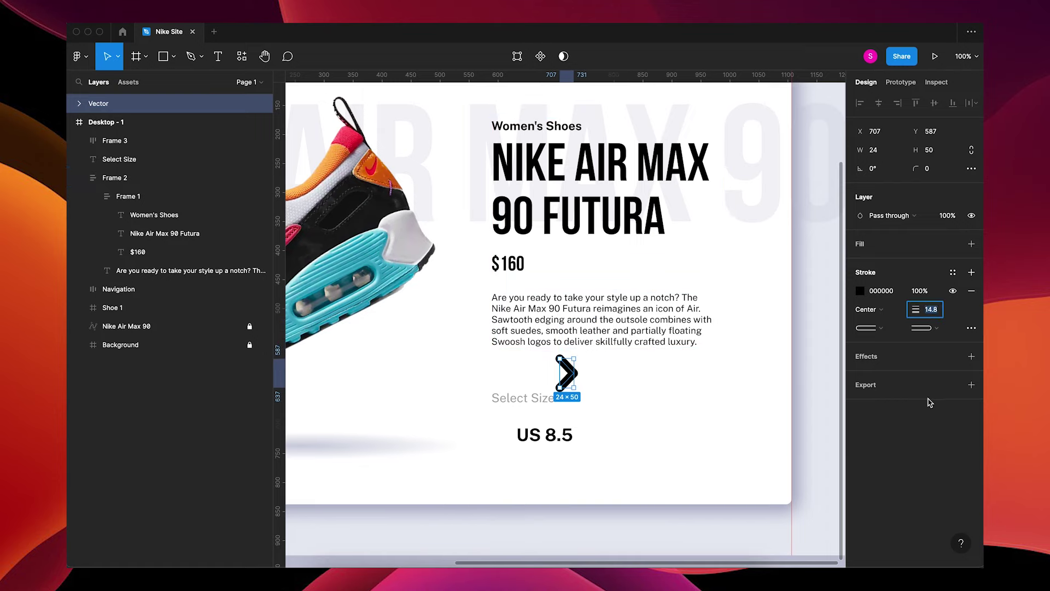
text(2)
key(Return)
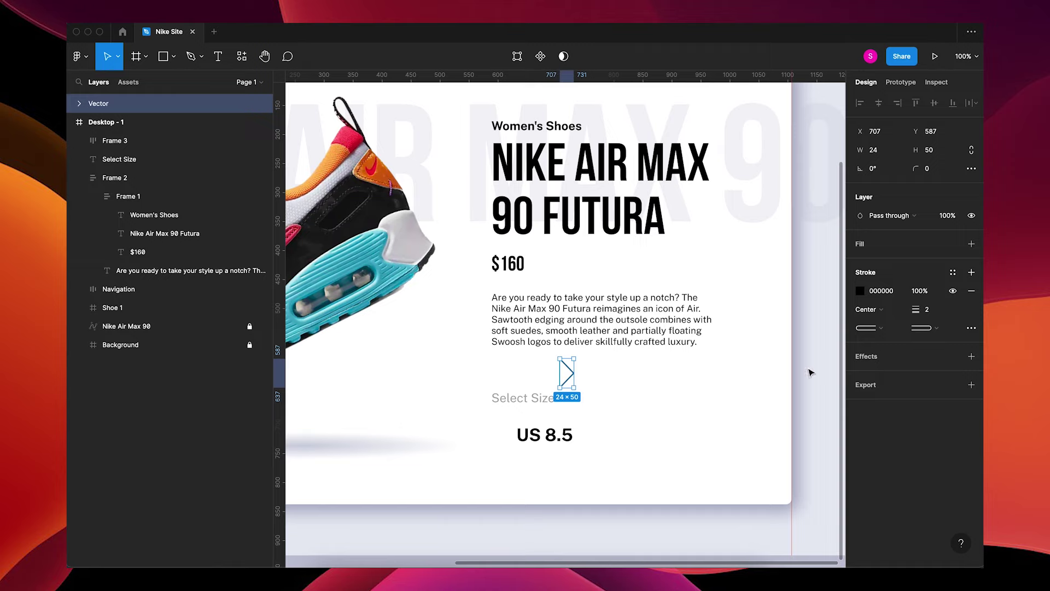
Rotate the chevron to -90° at 14 × 29, place it after US 8.5 in the auto layout frame and centre the frame's contents.
drag(574, 358, 573, 434)
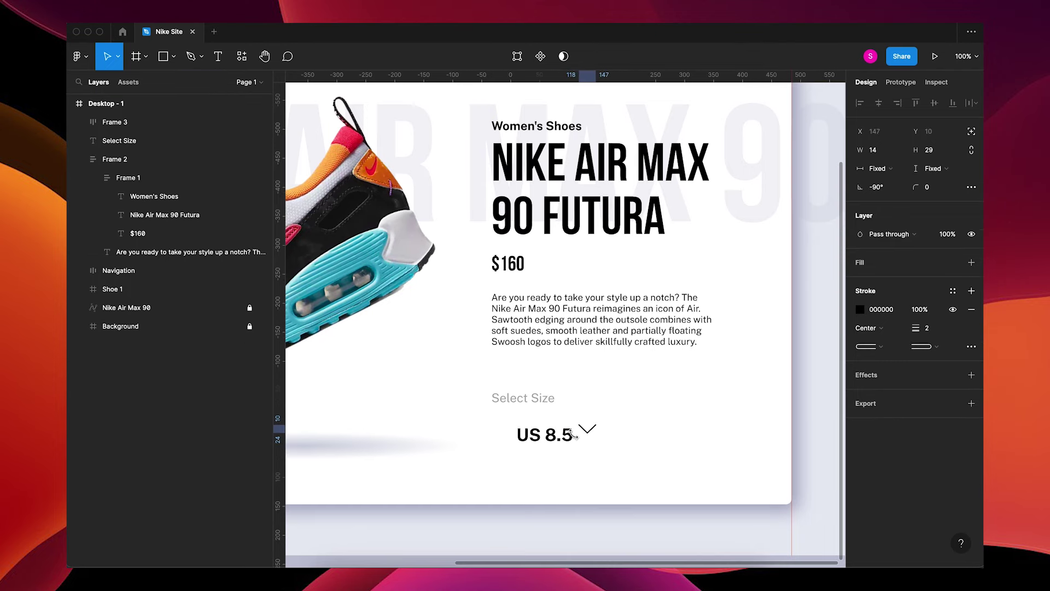
click(540, 445)
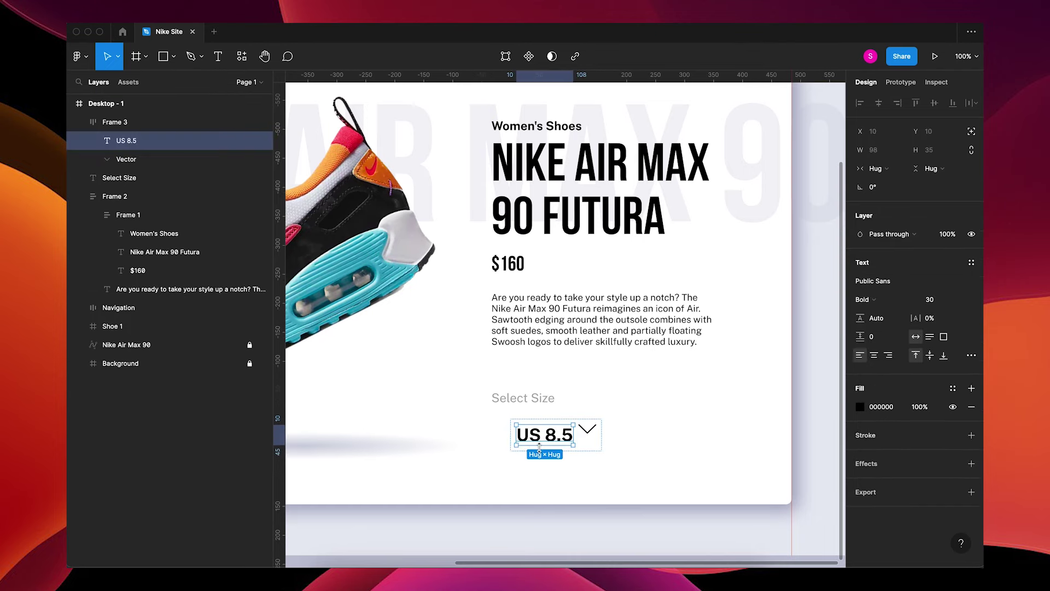
click(587, 451)
click(929, 283)
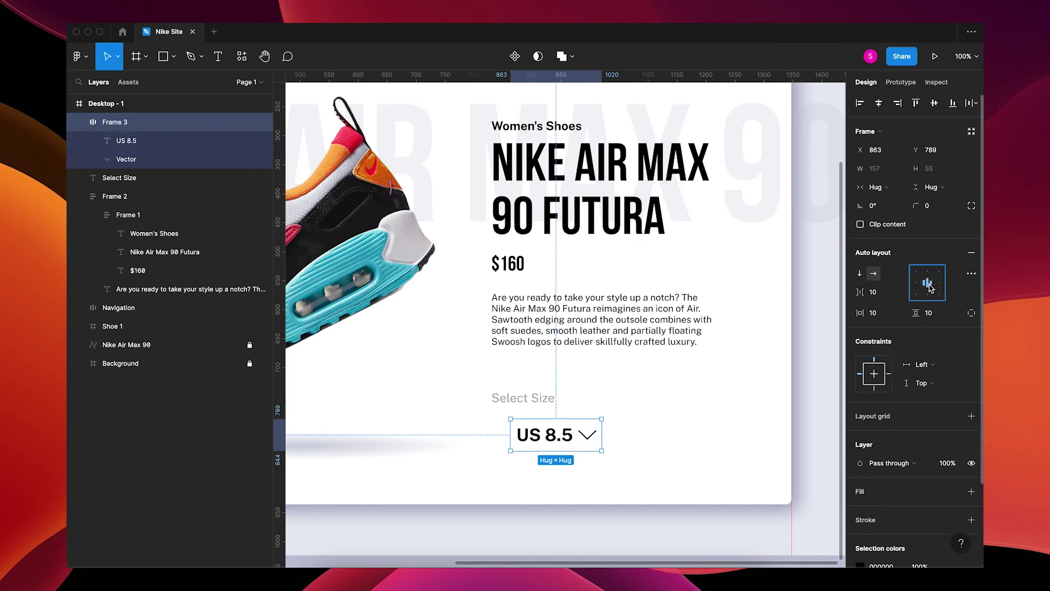
Resize the chevron beside US 8.5 down to 9 × 19.
click(591, 439)
key(super+equal)
scroll(595, 434, down, 5)
drag(603, 377, 596, 380)
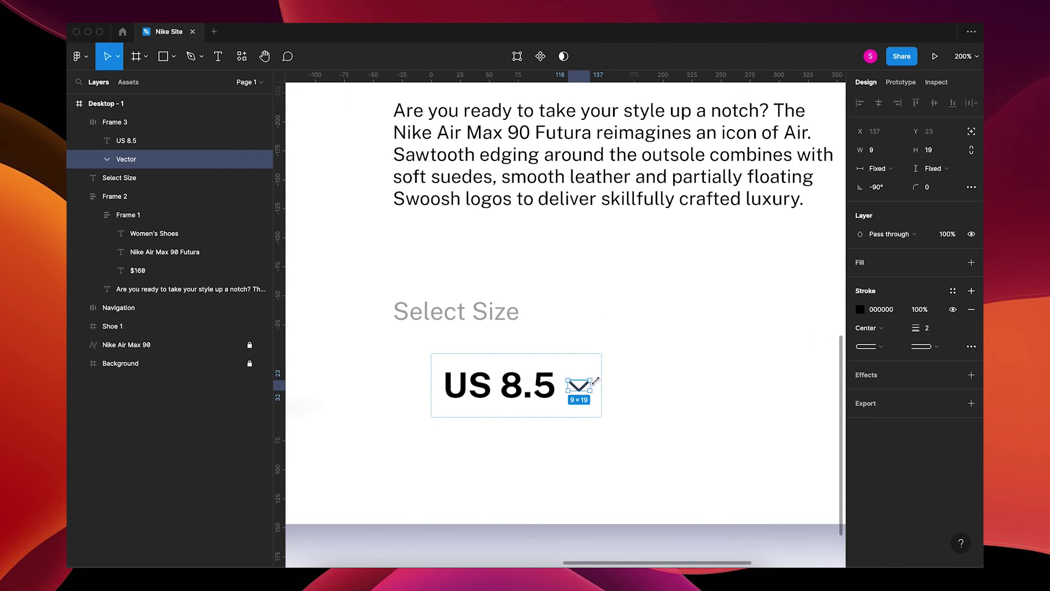
click(706, 405)
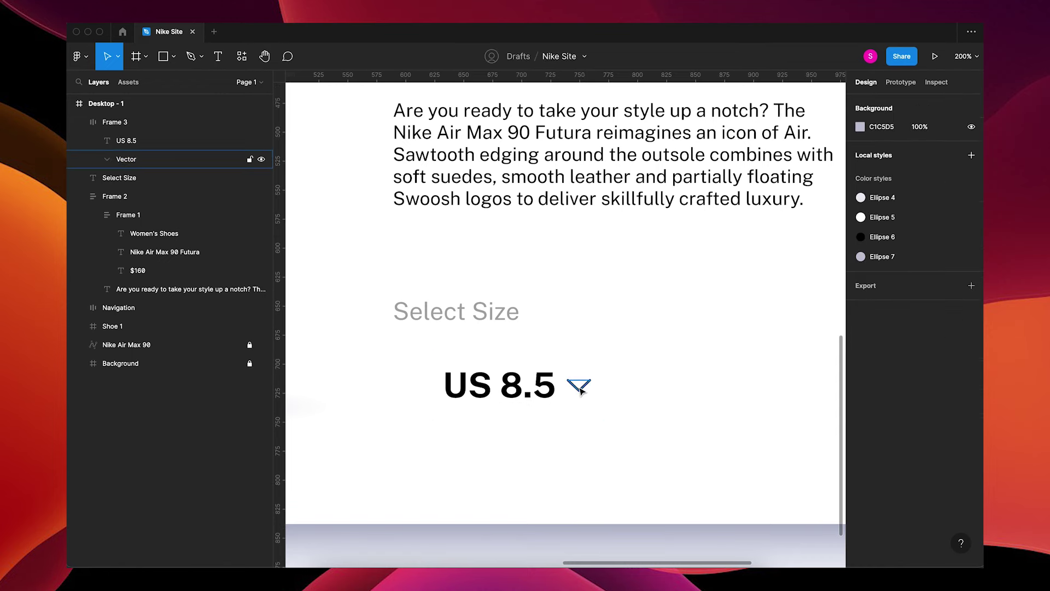
Change the chevron's stroke color to grey 949494.
click(582, 390)
click(860, 310)
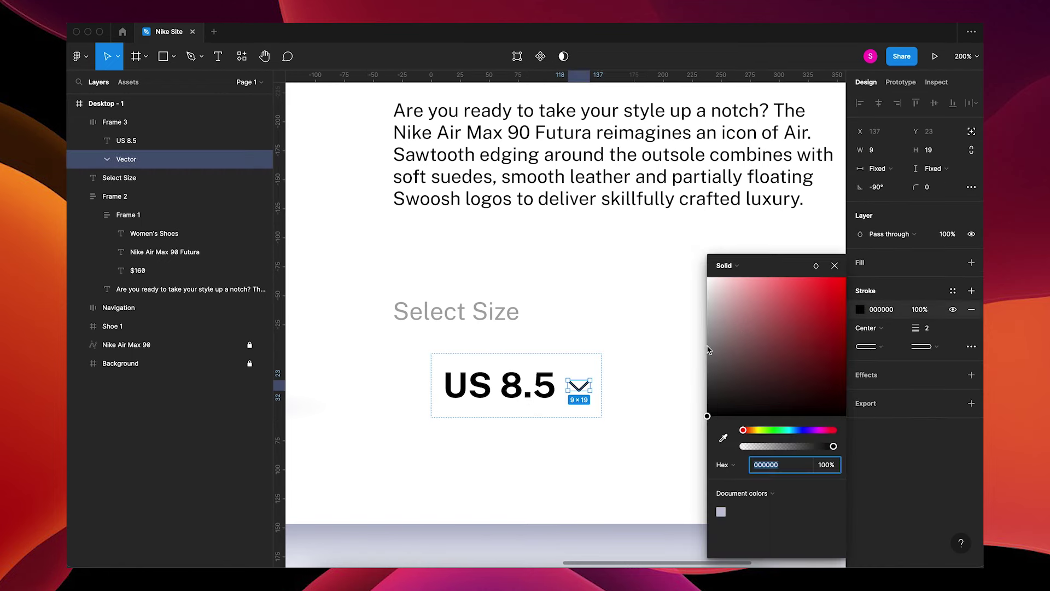
click(707, 337)
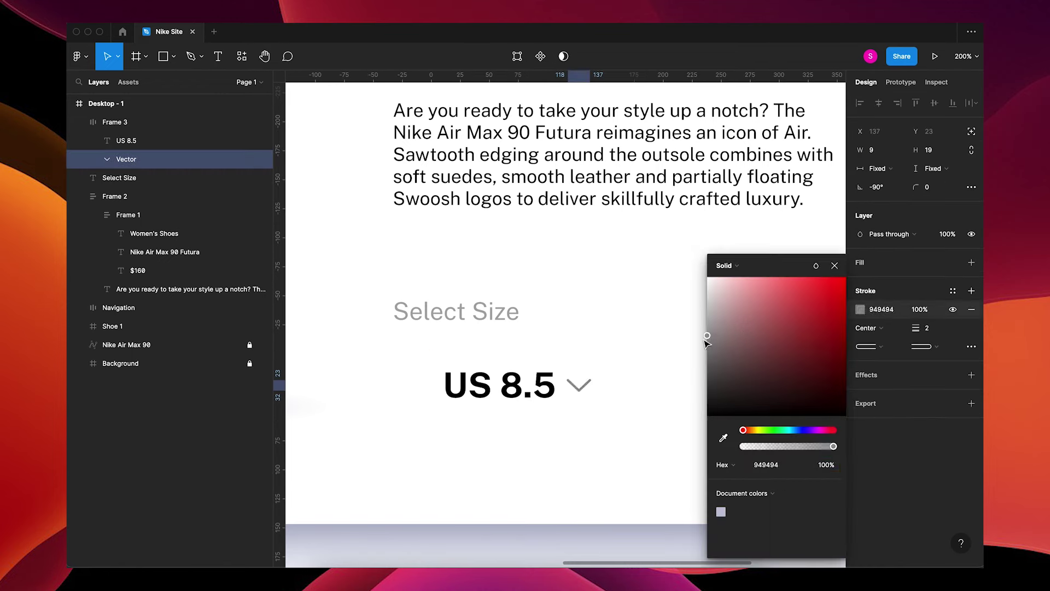
Set the US 8.5 frame's item spacing to 22 and its horizontal padding to 20.
click(567, 394)
drag(559, 383, 568, 385)
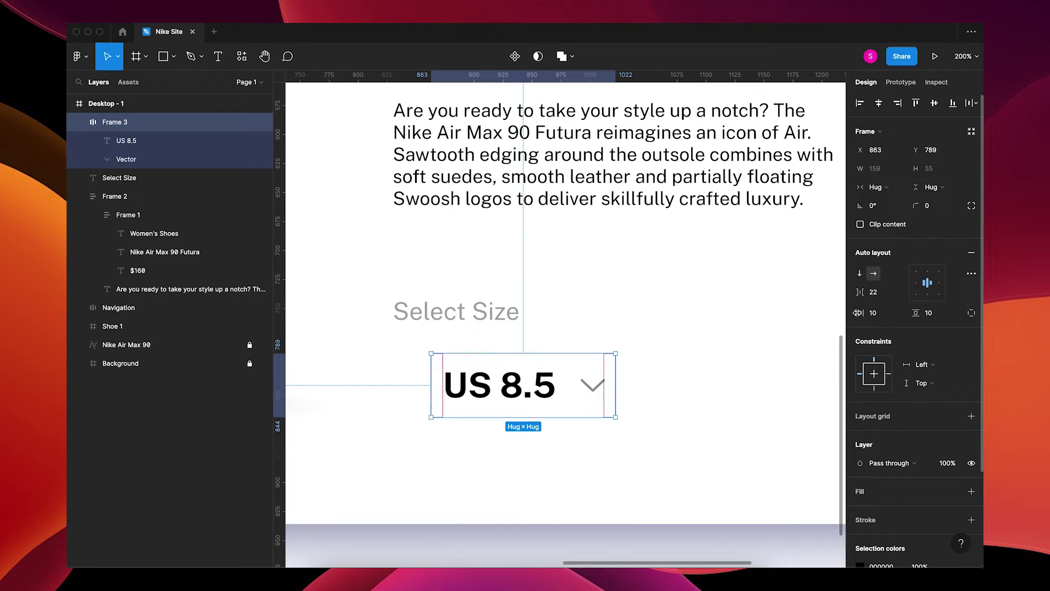
click(875, 313)
text(20)
key(Return)
Give the US 8.5 frame a white FFFFFF fill.
scroll(909, 355, down, 3)
click(875, 372)
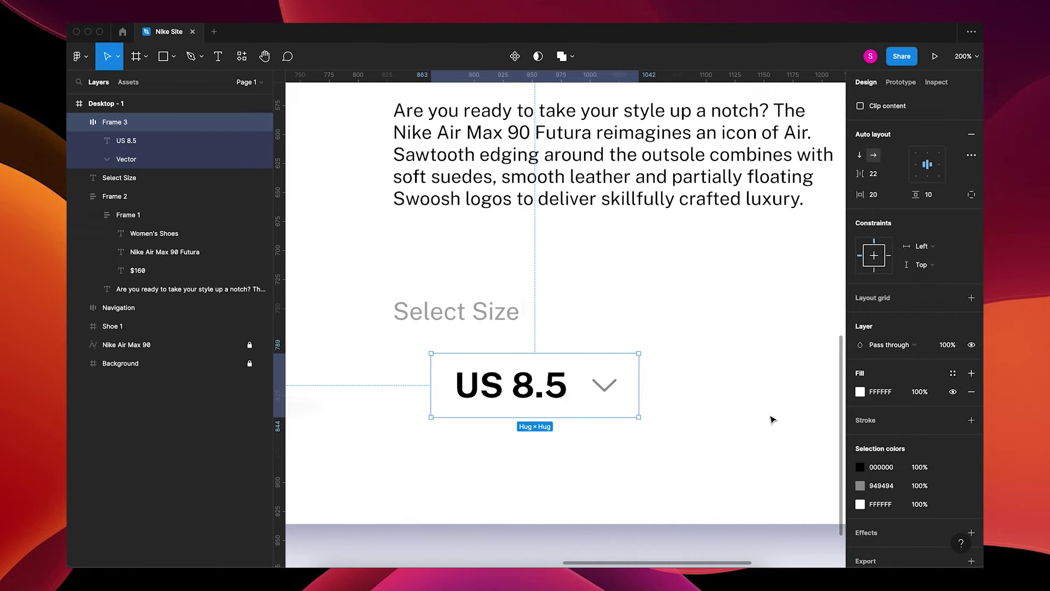
scroll(891, 506, down, 2)
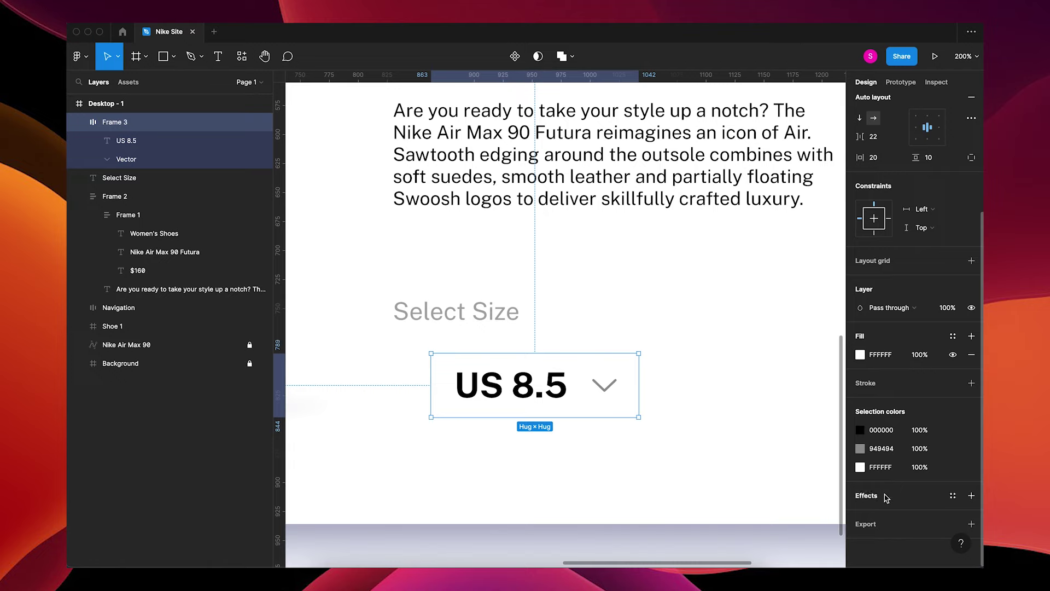
Add a drop shadow to the US 8.5 frame with color C1C5D5 at 100% and a blur of 8.
click(900, 501)
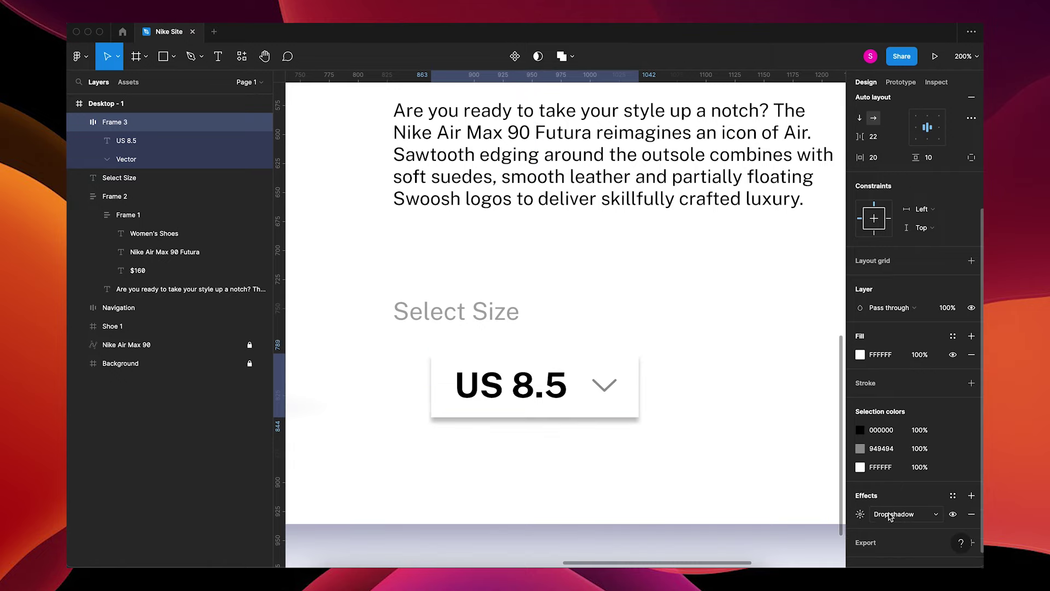
click(862, 513)
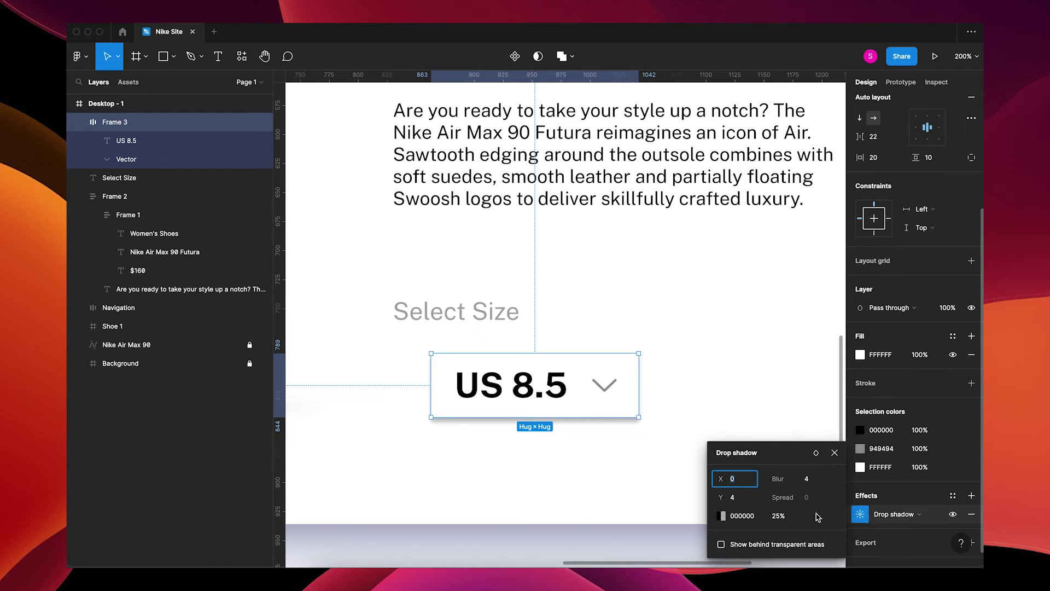
click(722, 516)
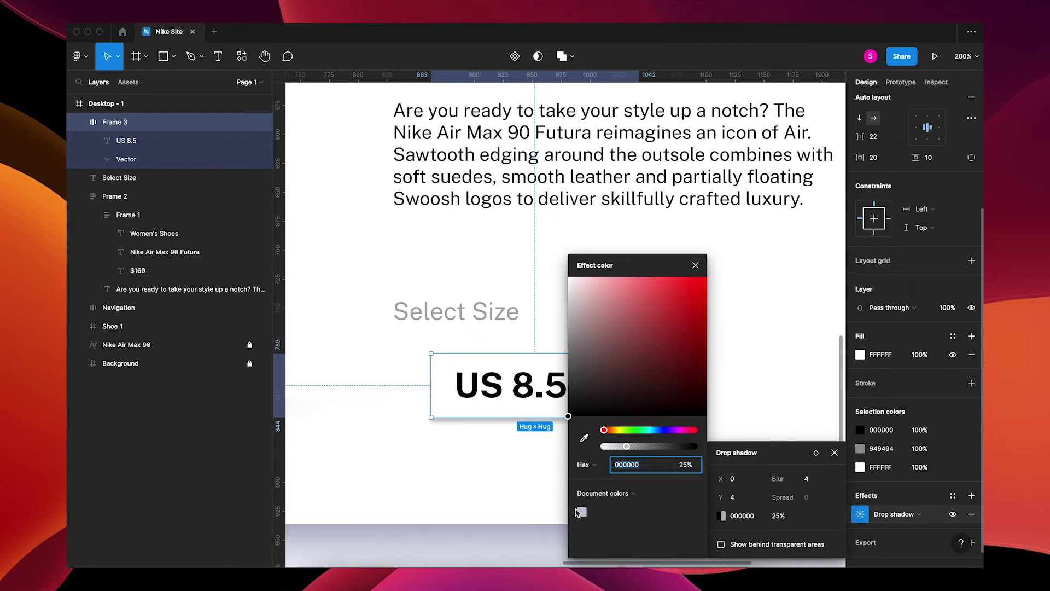
click(582, 511)
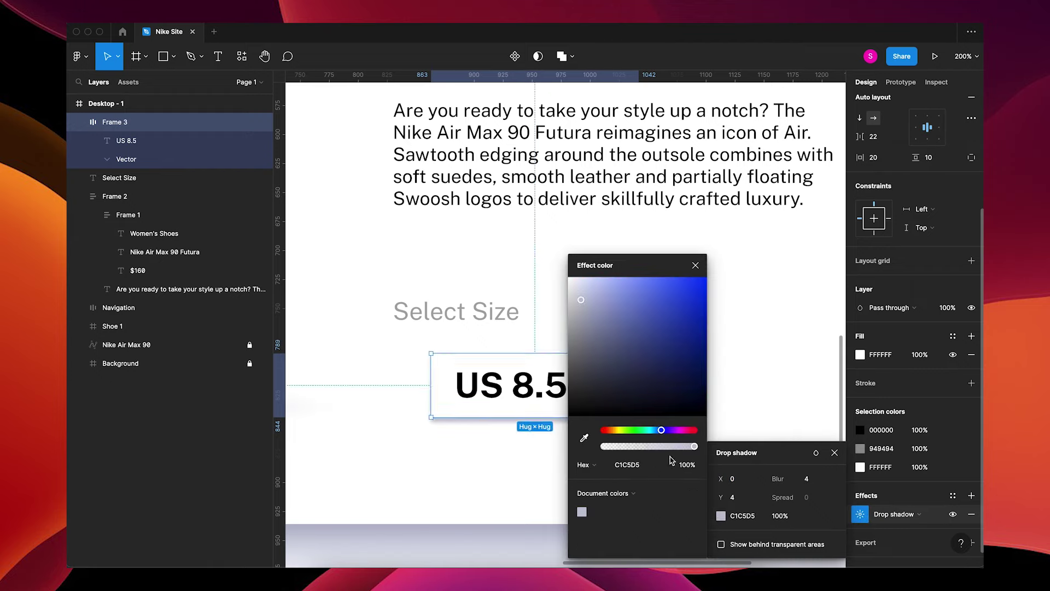
drag(781, 479, 819, 479)
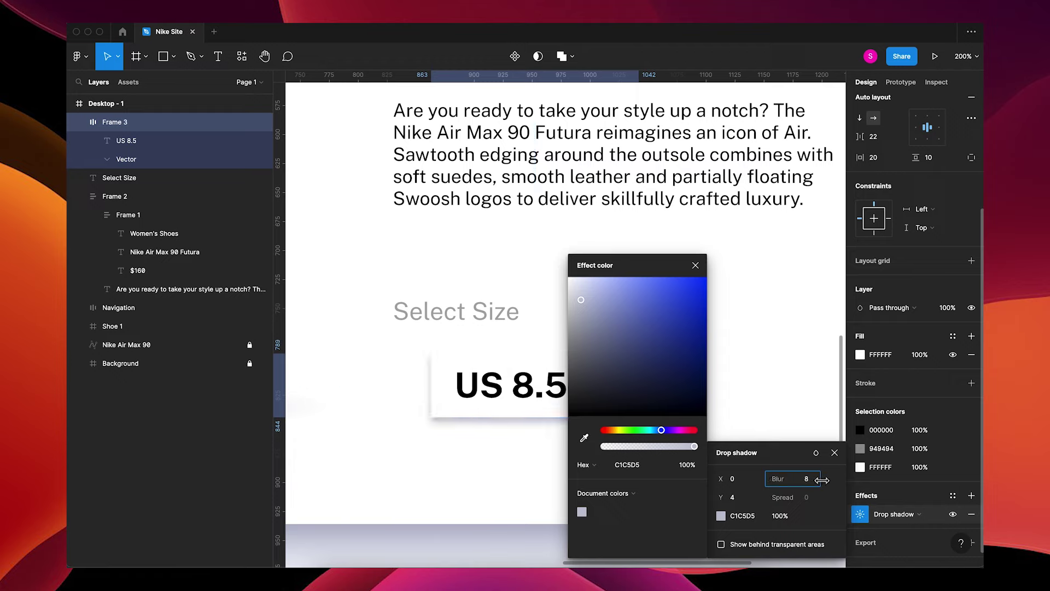
click(696, 265)
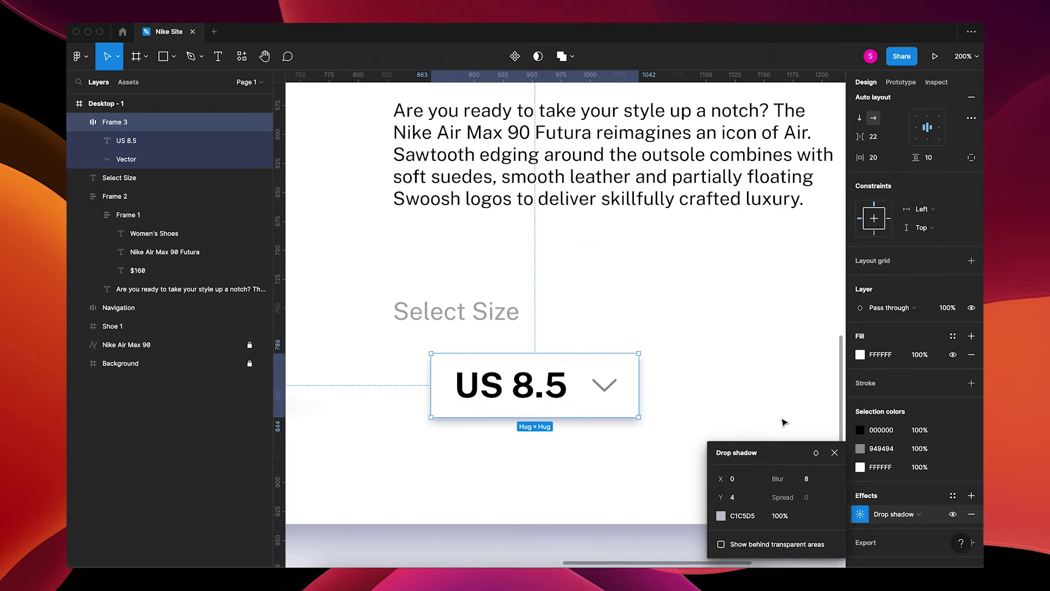
click(834, 453)
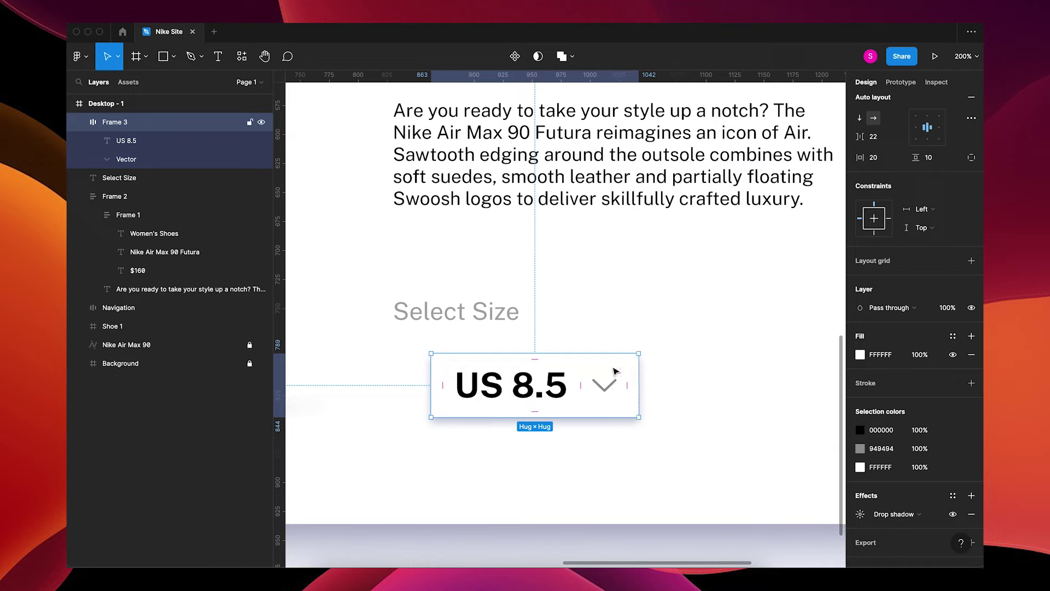
Set the US 8.5 frame's corner radius to 5 and align it beneath Select Size at X 830, Y 784.
scroll(933, 306, up, 3)
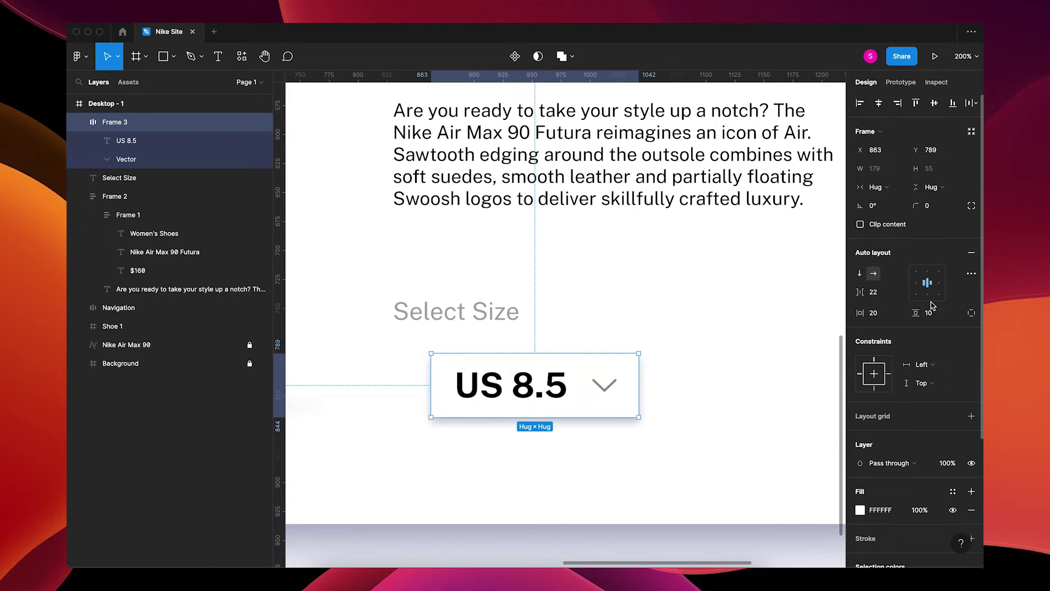
text(5)
key(Tab)
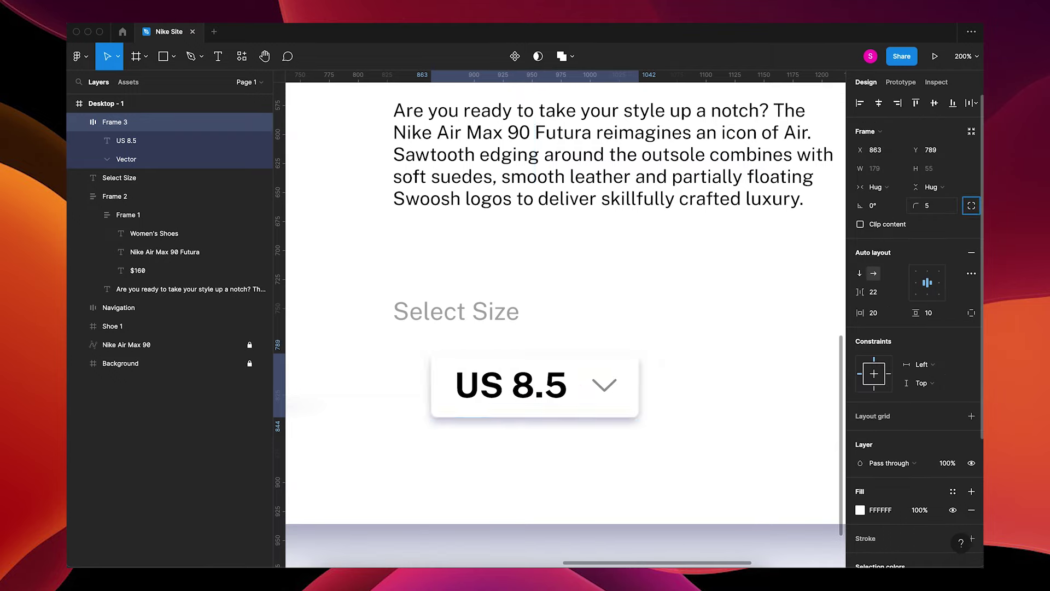
click(684, 333)
drag(617, 365, 578, 361)
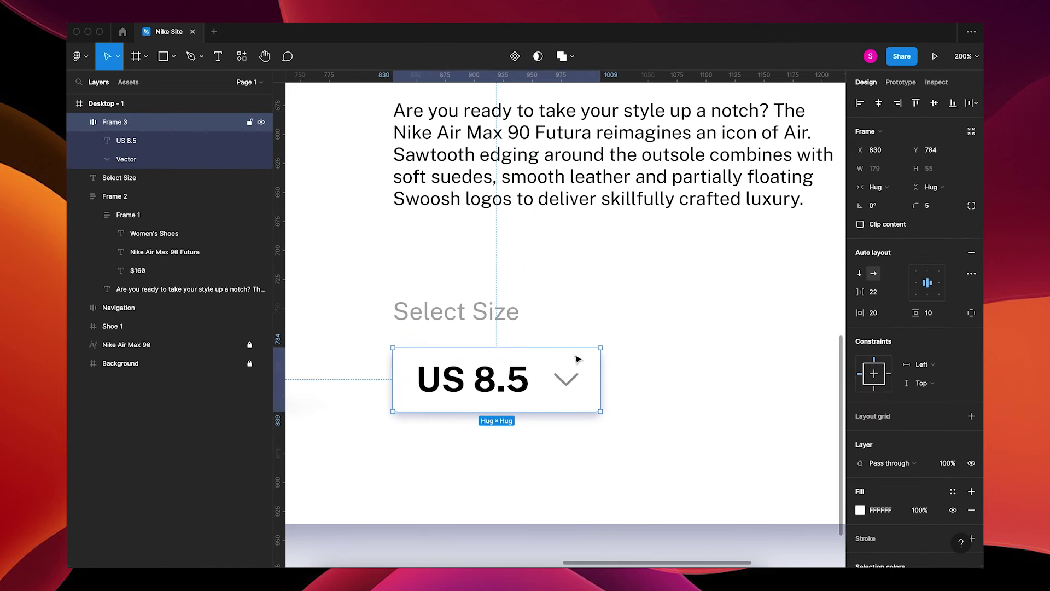
Duplicate the US 8.5 frame beside the original at X 1029, Y 784 and change the copy's text to "Add to Cart".
drag(446, 400, 664, 401)
scroll(595, 447, right, 3)
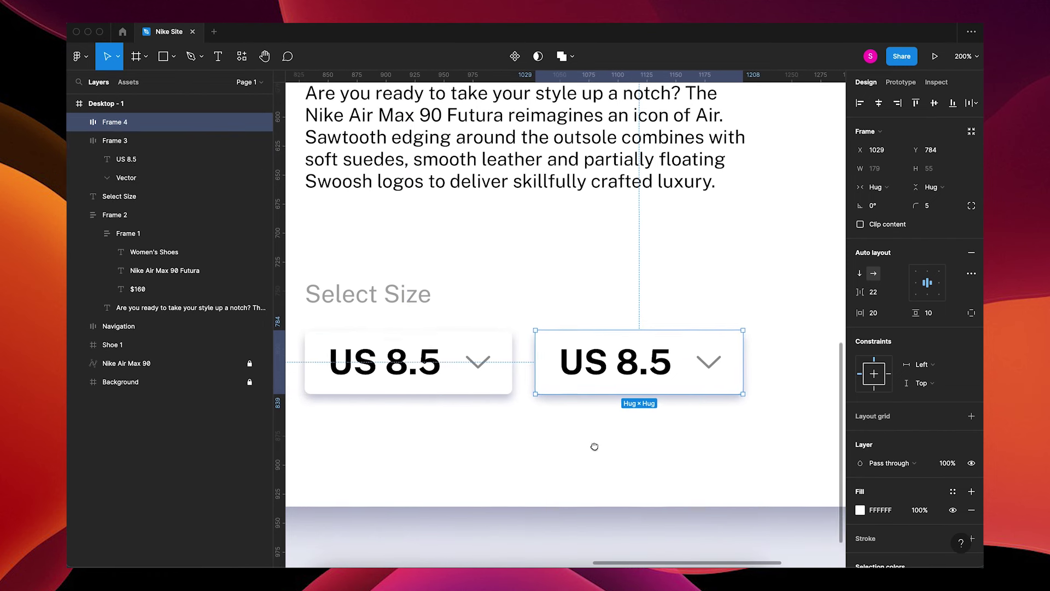
scroll(595, 446, right, 1)
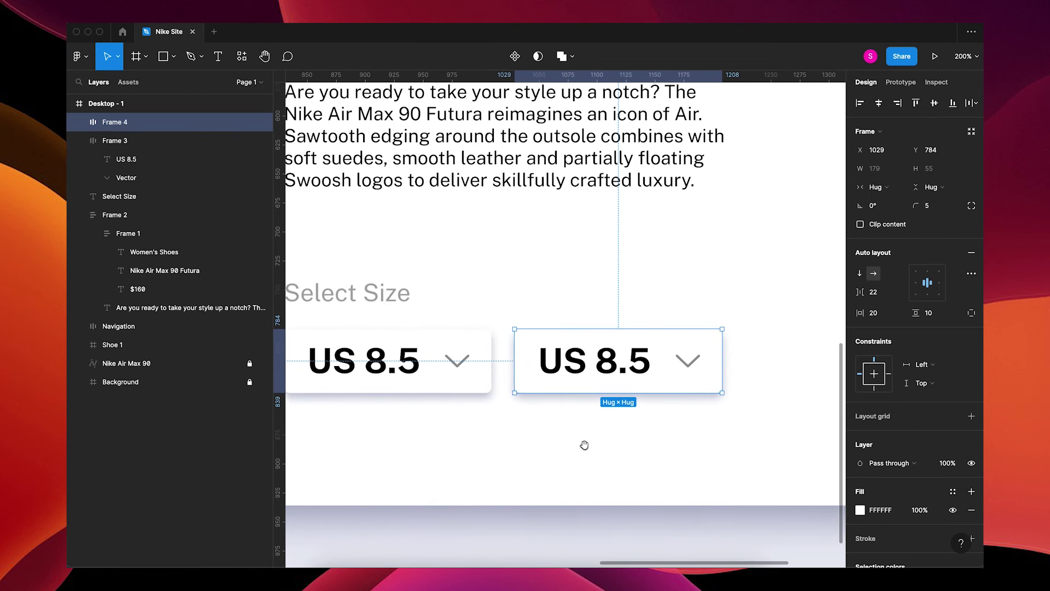
double_click(583, 368)
double_click(583, 368)
text(A)
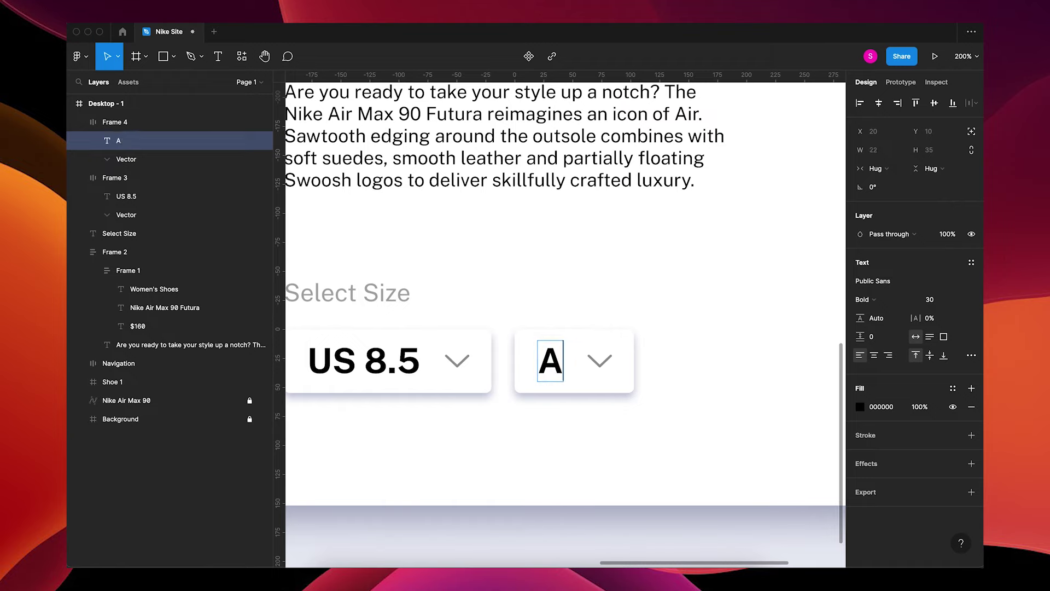
text(dd to Cart)
key(Escape)
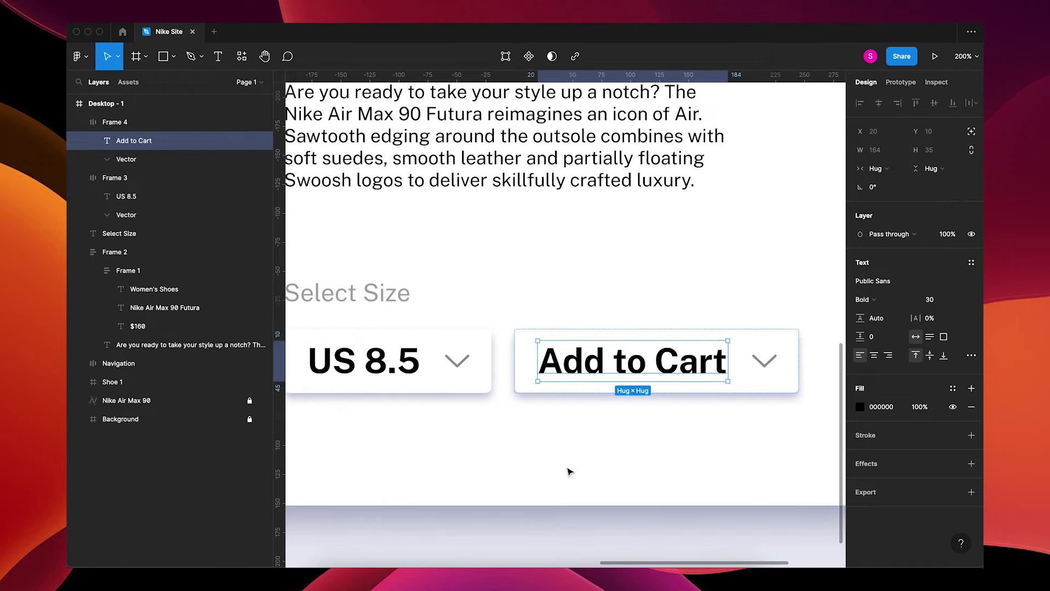
Recolor the Add to Cart button with white FFFFFF text on a black frame fill.
click(861, 407)
drag(759, 337, 678, 243)
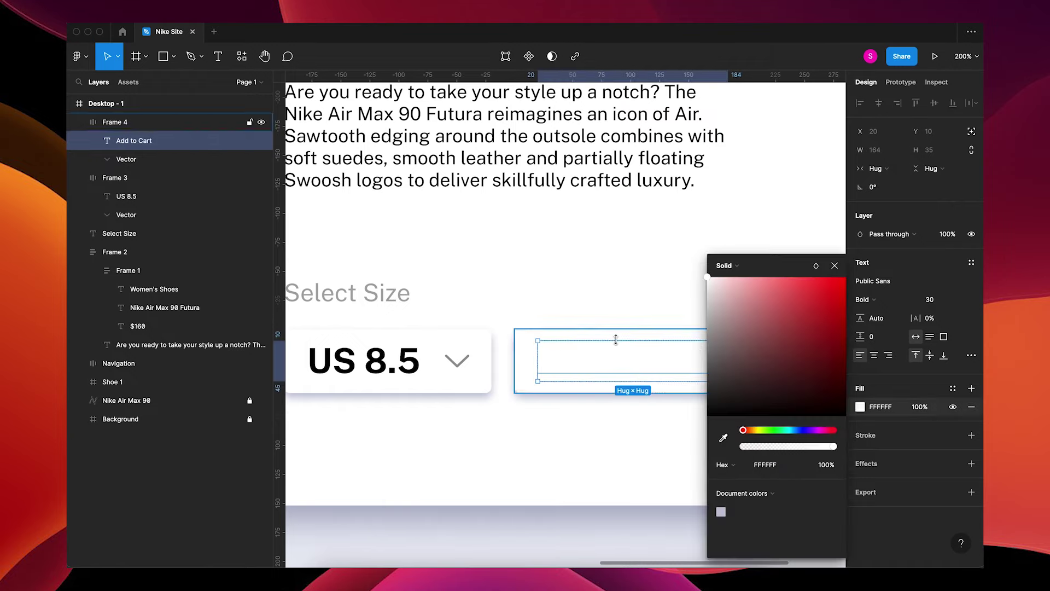
click(617, 341)
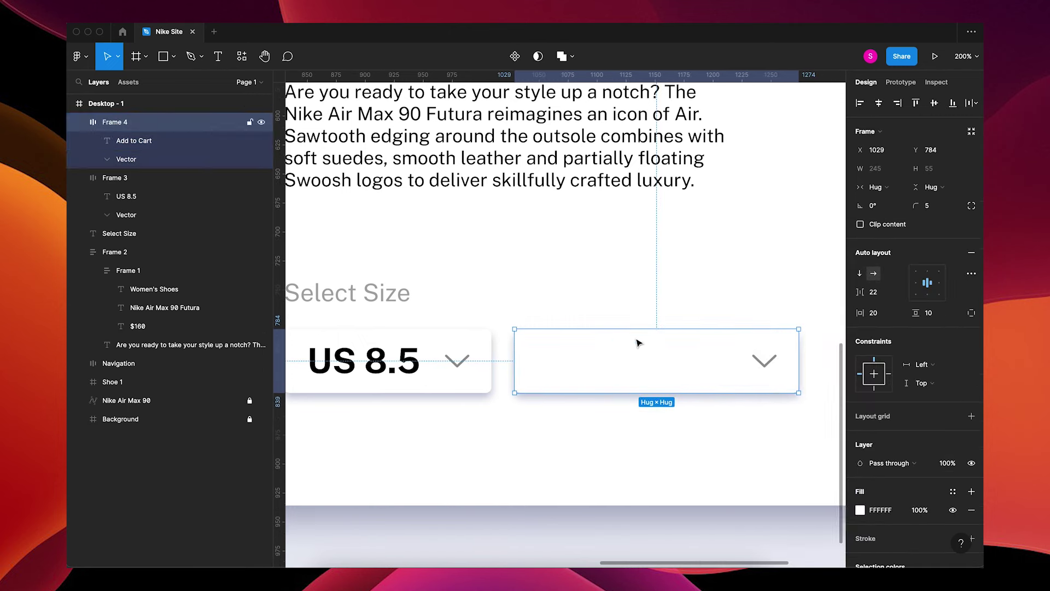
click(860, 510)
drag(760, 401, 722, 412)
click(663, 458)
Delete the chevron from the Add to Cart button.
double_click(771, 363)
key(Delete)
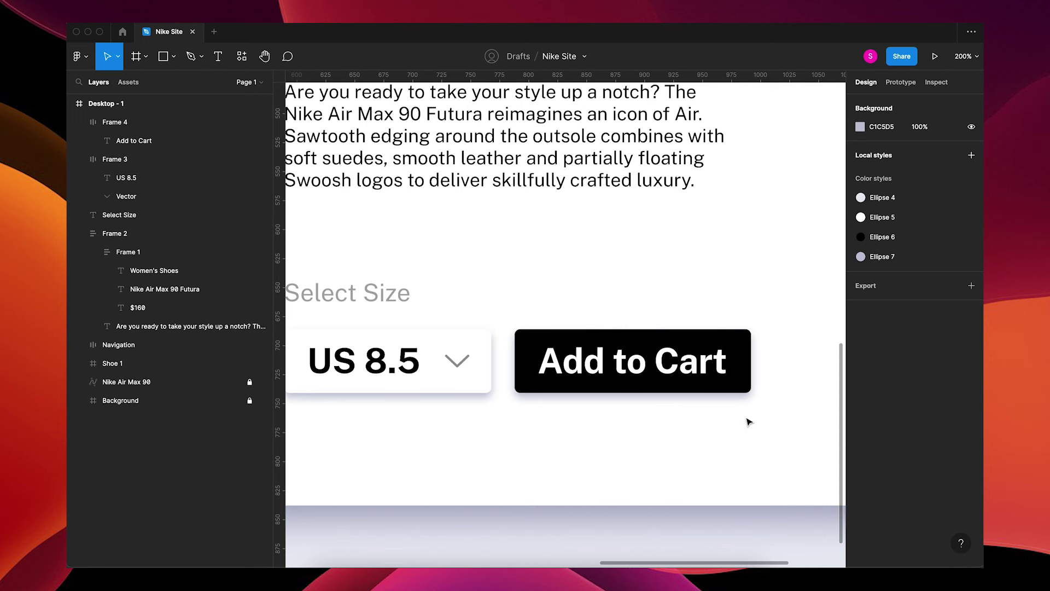
scroll(746, 422, down, 5)
scroll(749, 422, up, 3)
scroll(749, 422, down, 1)
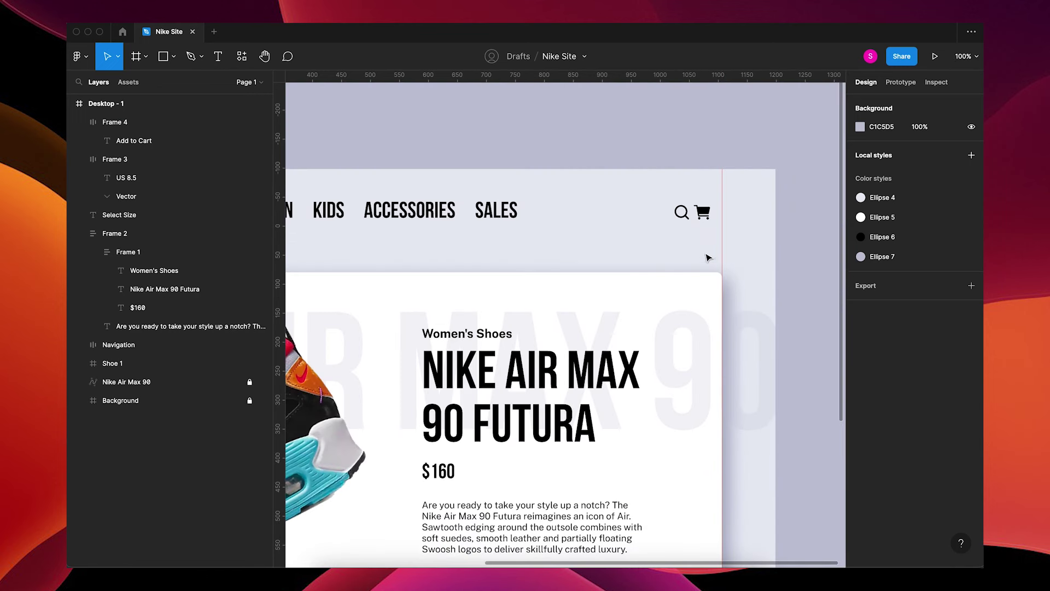
Copy the shopping cart icon from the header and paste it into the Add to Cart button.
super+click(704, 213)
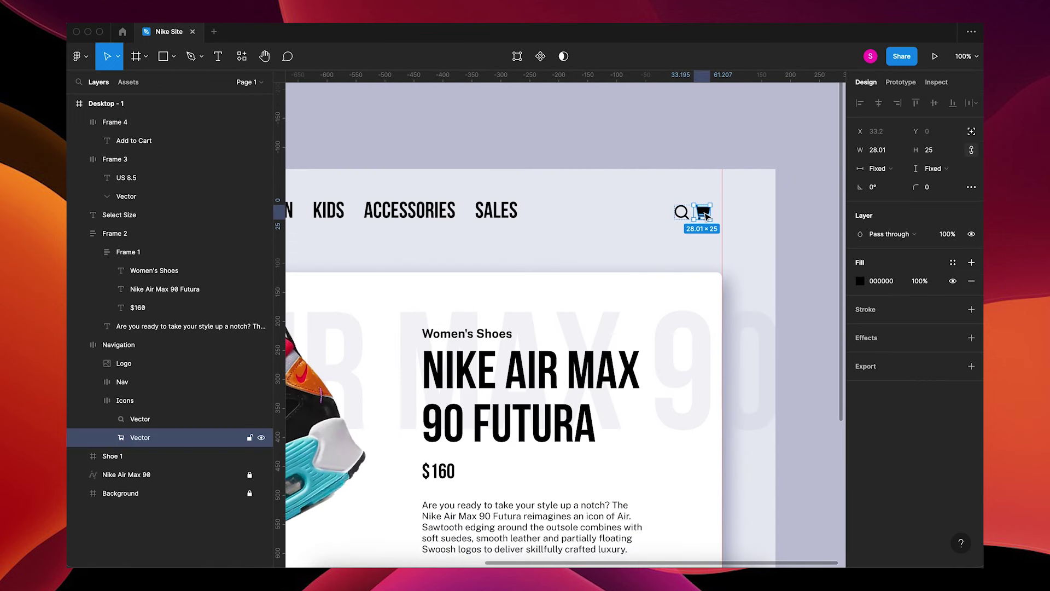
scroll(670, 399, down, 5)
super+click(624, 419)
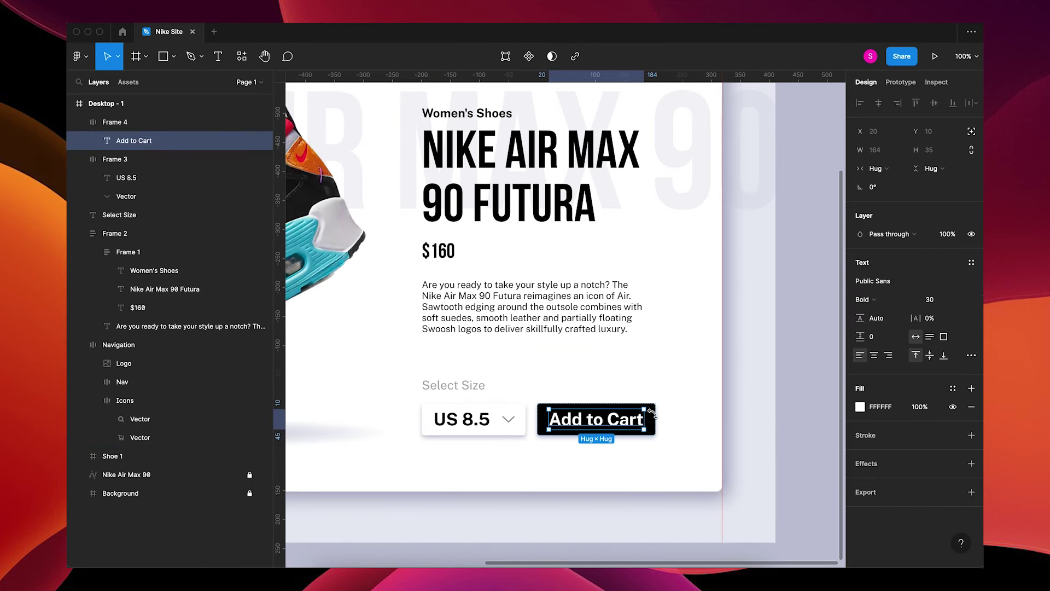
key(Escape)
key(ctrl+v)
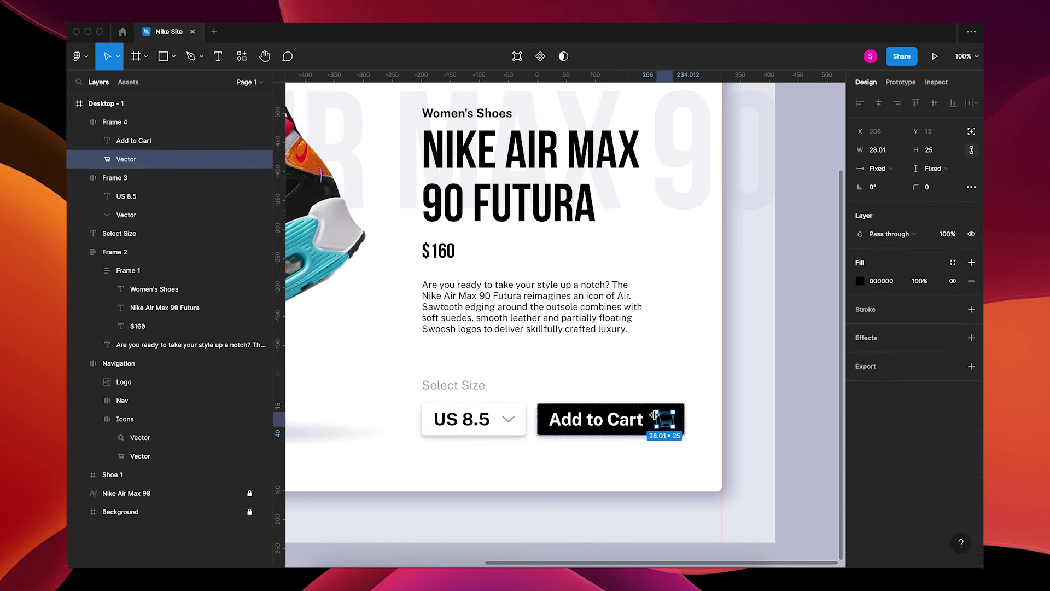
Recolor the pasted cart icon white FFFFFF and move it in front of the Add to Cart text.
click(861, 281)
drag(797, 321, 706, 268)
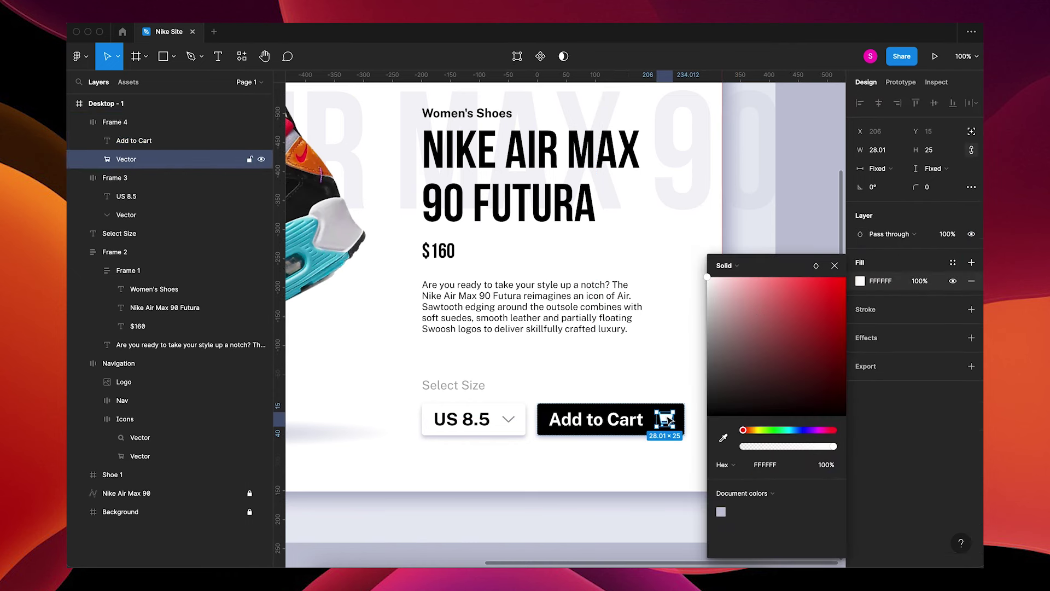
key(Left)
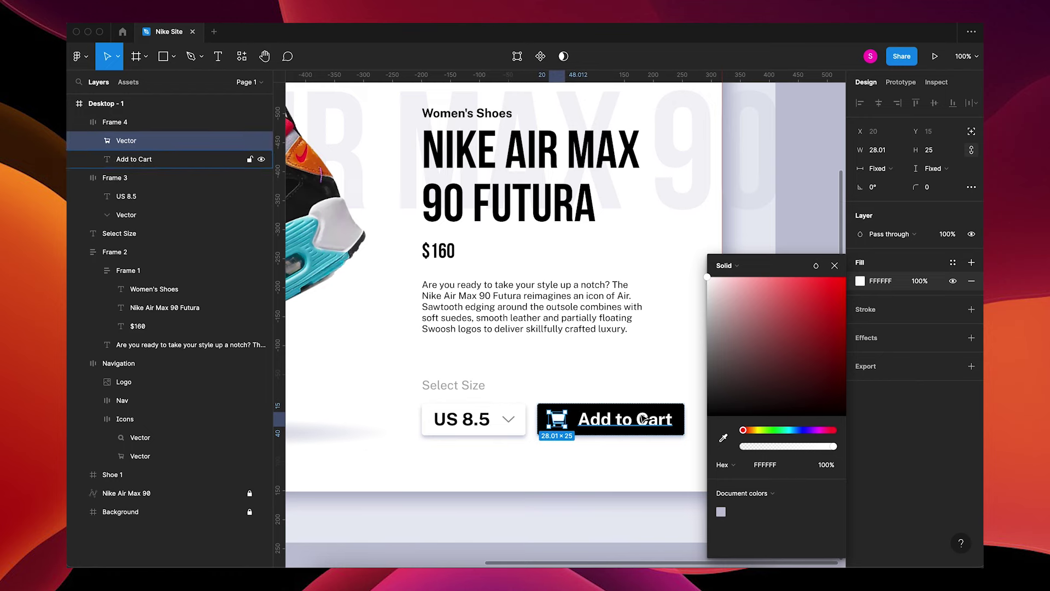
Set the Add to Cart button's auto layout spacing between icon and text to 10.
click(643, 420)
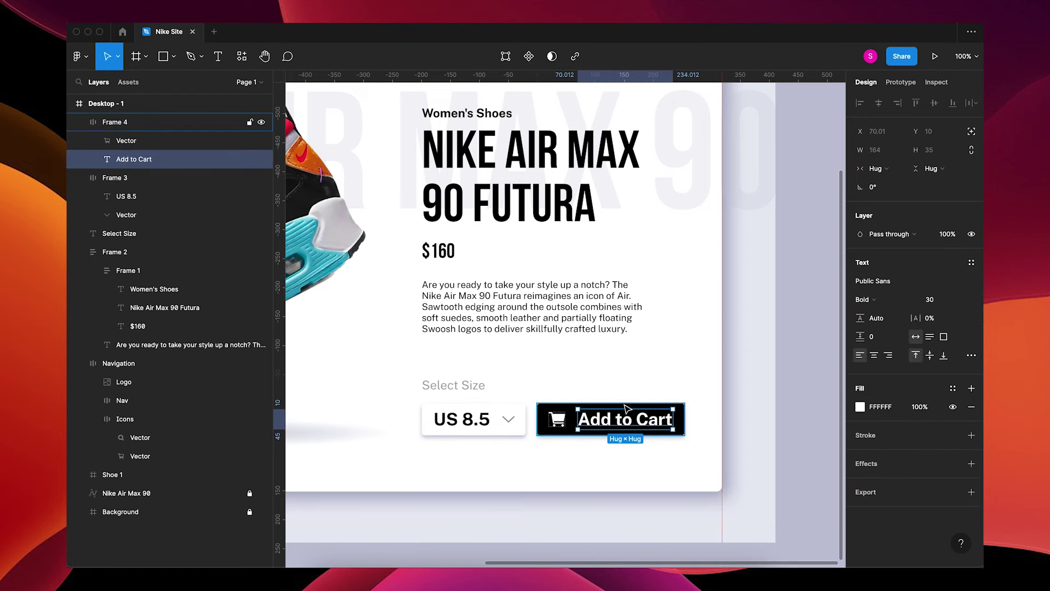
key(Escape)
drag(862, 292, 850, 294)
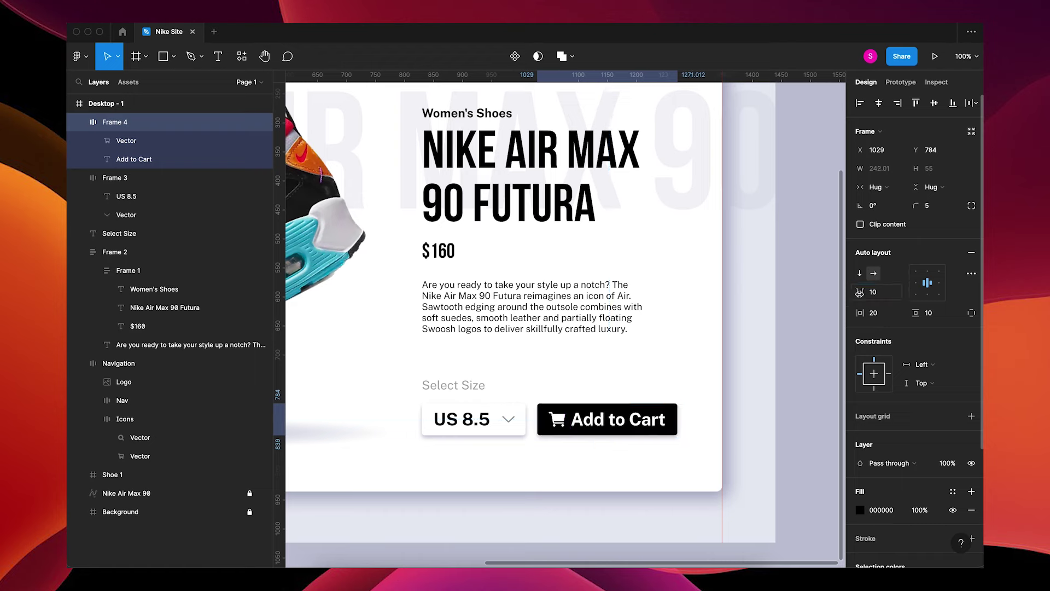
Change the Add to Cart text's font weight to Medium.
double_click(654, 420)
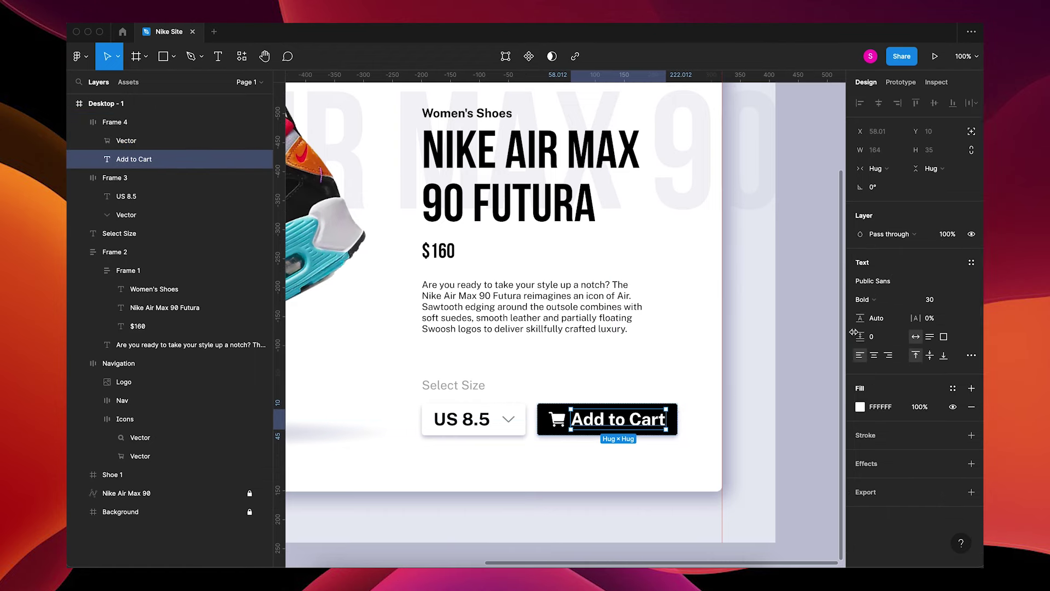
click(874, 299)
click(882, 276)
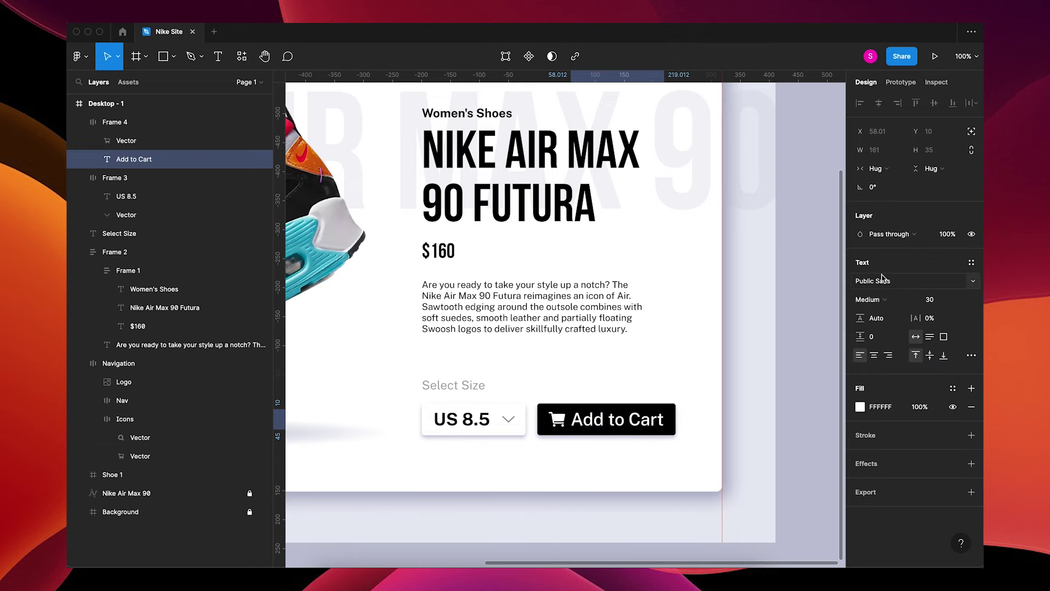
click(719, 475)
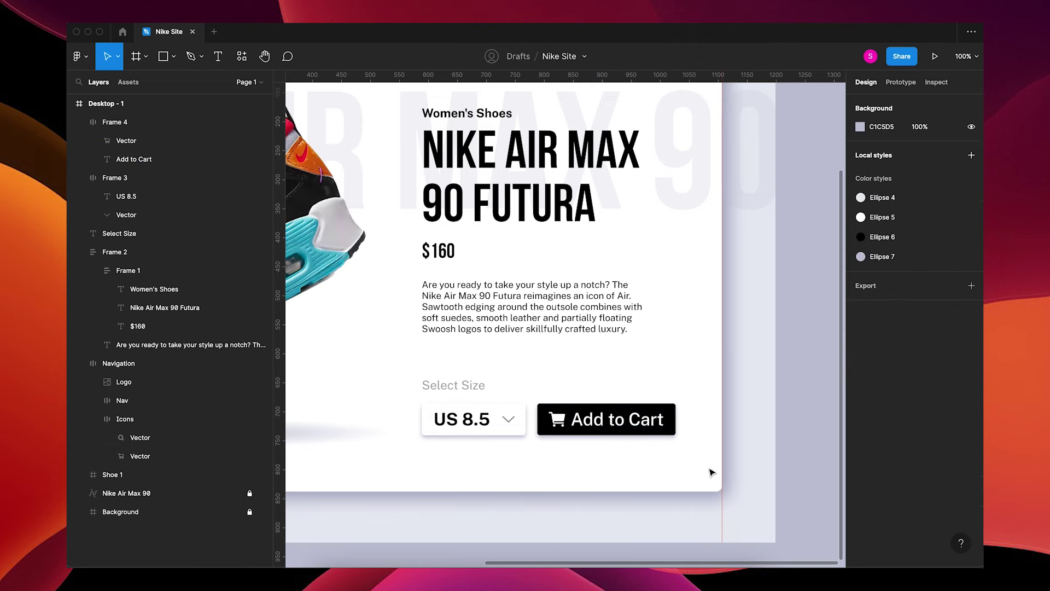
key(minus)
key(equal)
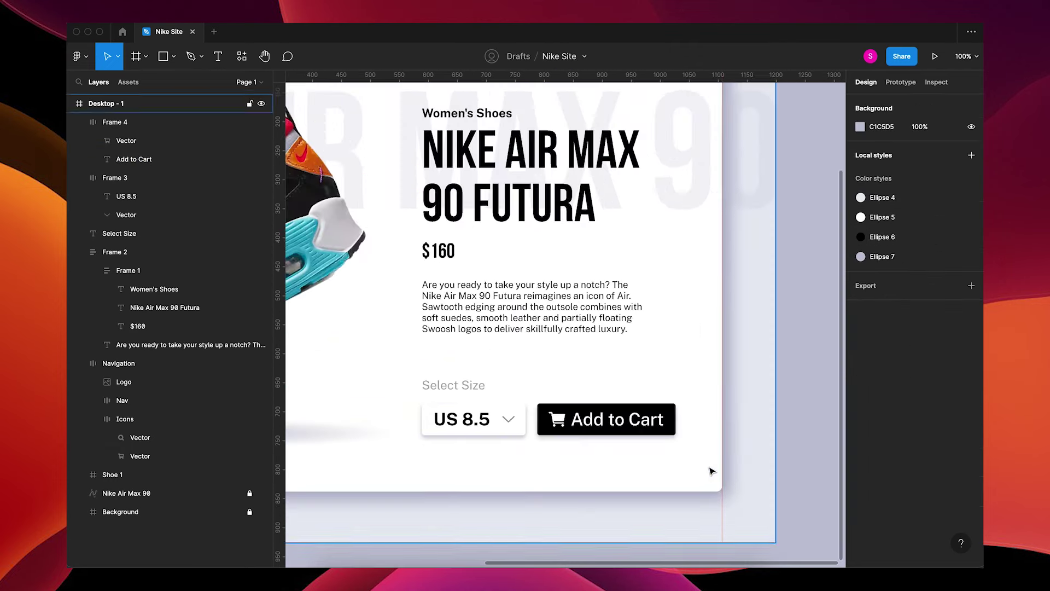
Scale the Select Size label, US 8.5 selector and Add to Cart button together to 0.89x, matching the text block's width at about 392.
click(606, 419)
shift+click(474, 420)
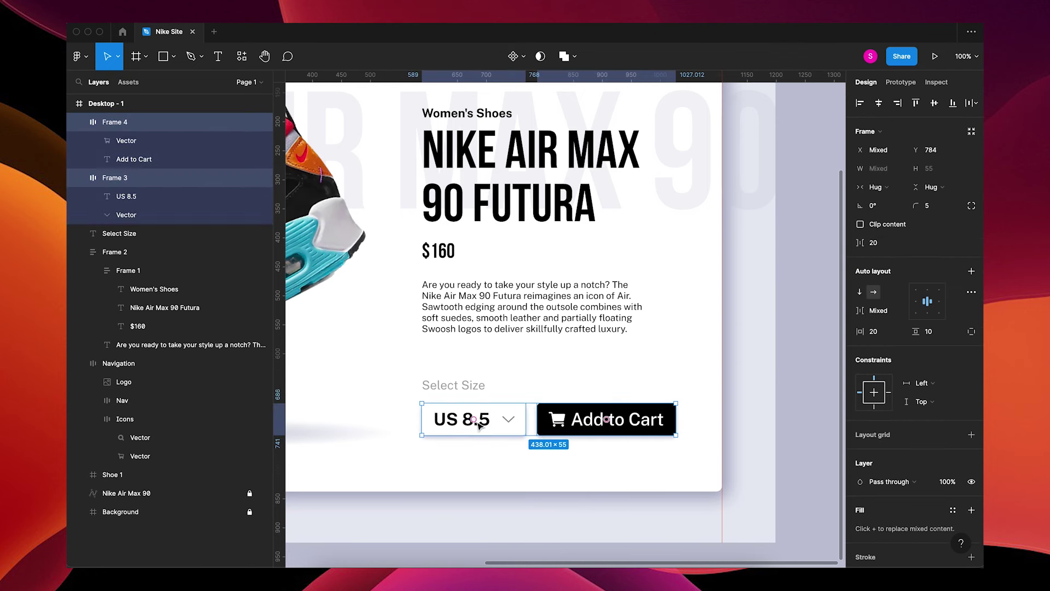
shift+click(481, 389)
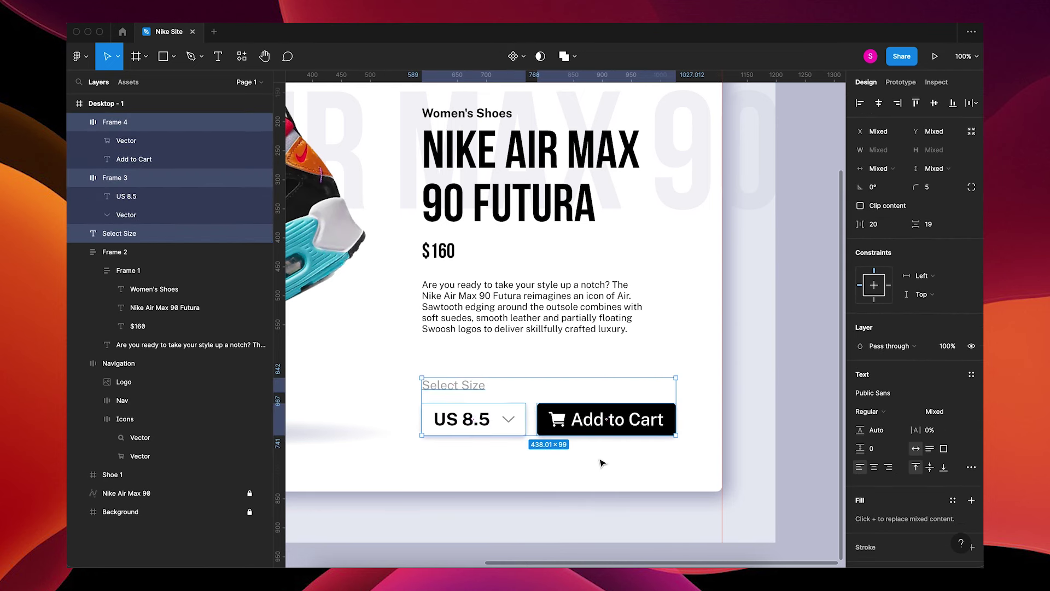
key(k)
drag(676, 435, 646, 425)
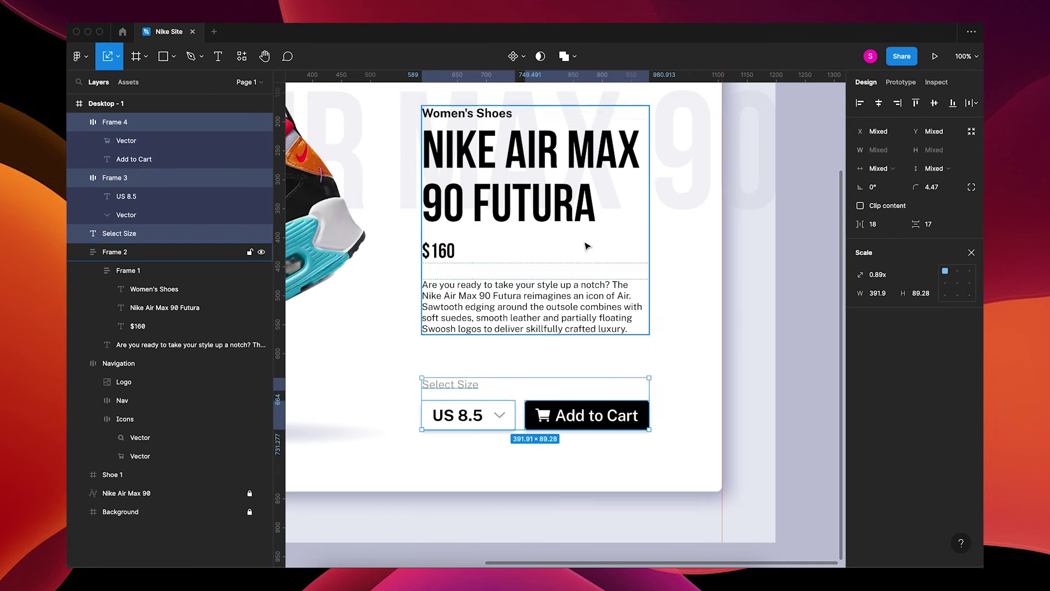
Wrap the US 8.5 selector and Add to Cart button in an auto layout, and nest it with Select Size in another auto layout.
click(522, 432)
click(486, 429)
shift+click(555, 431)
key(shift+a)
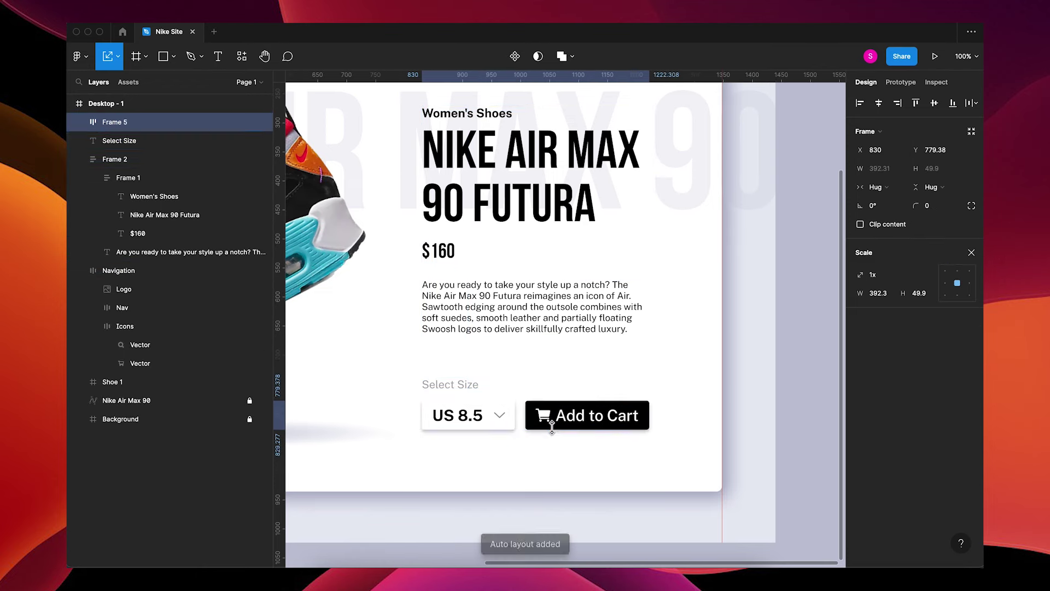
shift+click(474, 389)
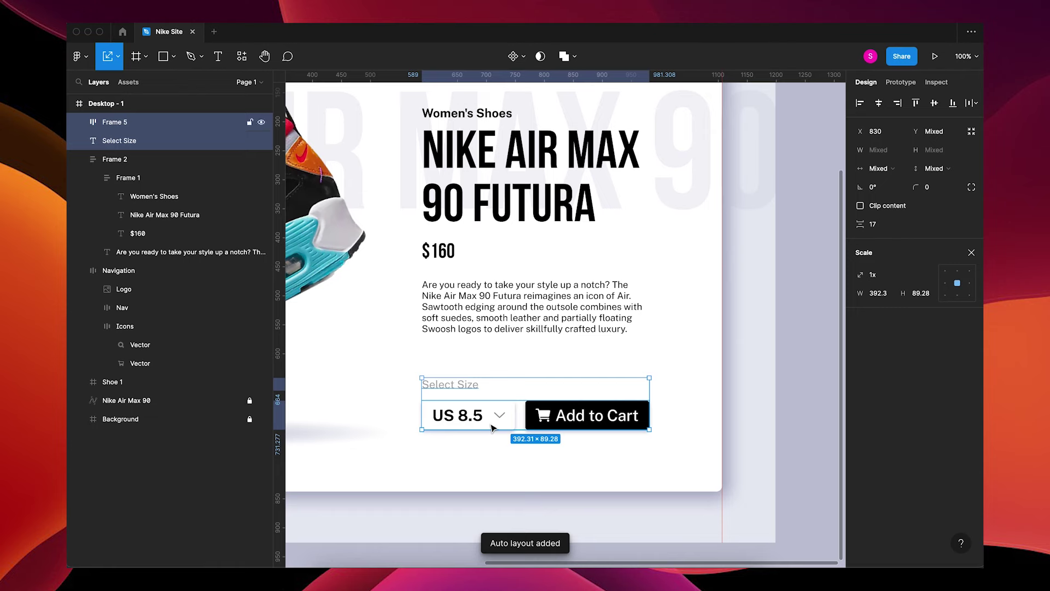
key(shift+a)
key(Escape)
Combine the size and cart group with the product text block in one auto layout frame.
click(504, 407)
shift+click(499, 297)
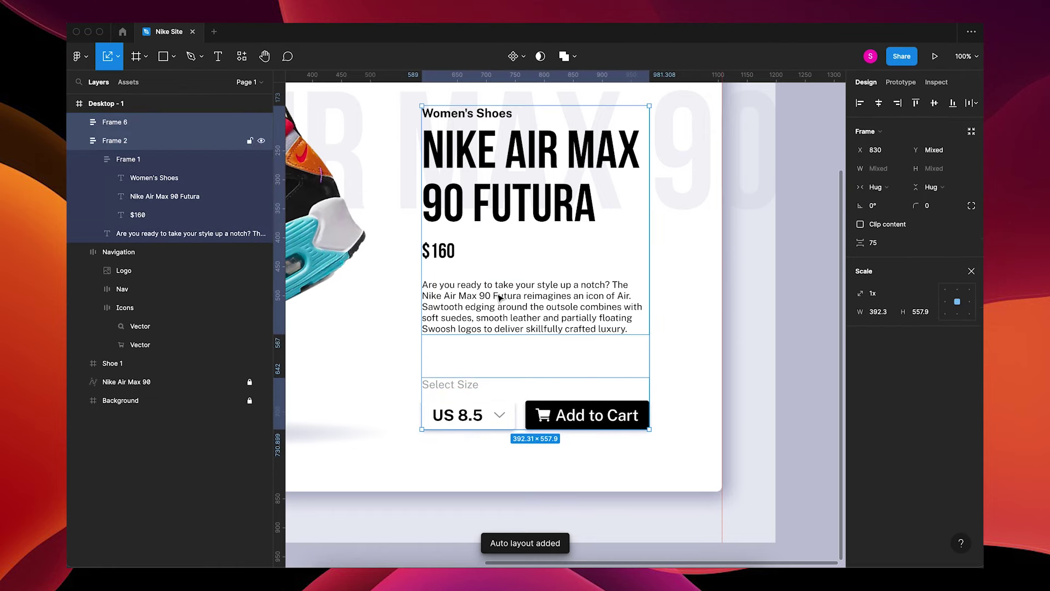
key(shift+a)
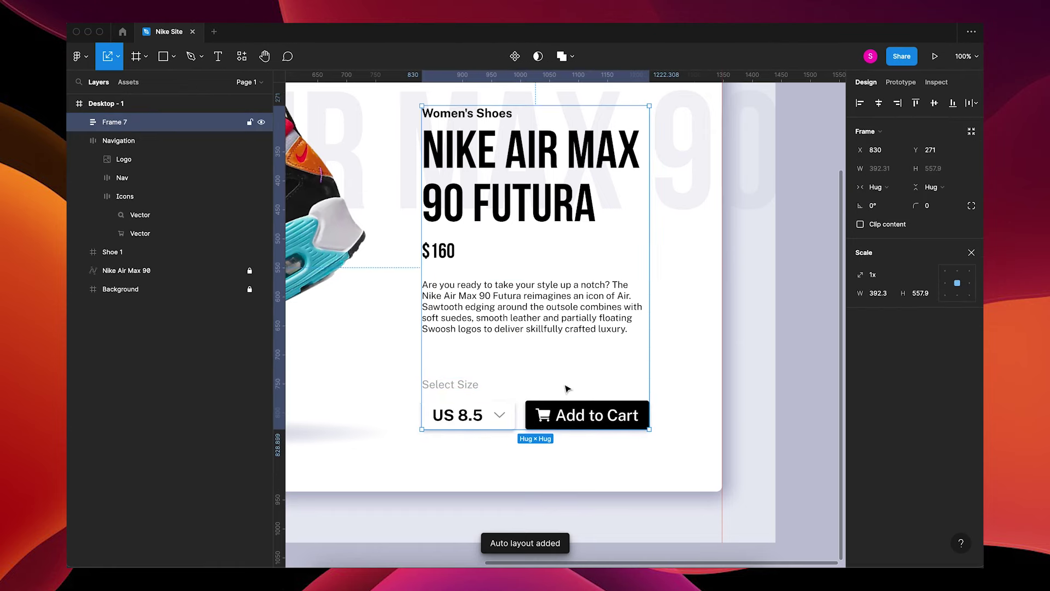
Rename the frame holding Select Size and the two buttons as "Sizing chart".
click(499, 319)
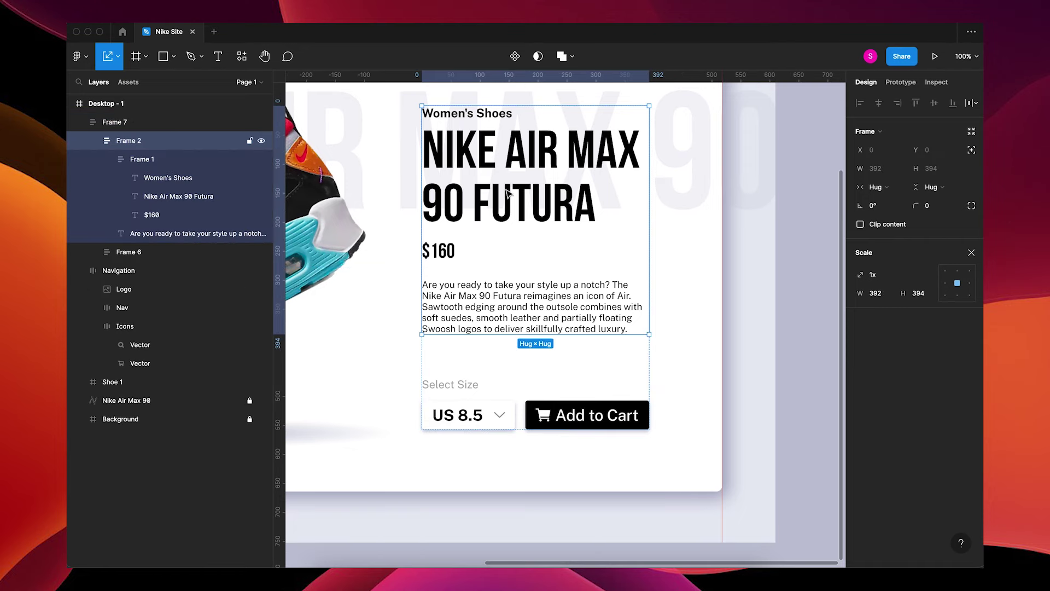
click(454, 392)
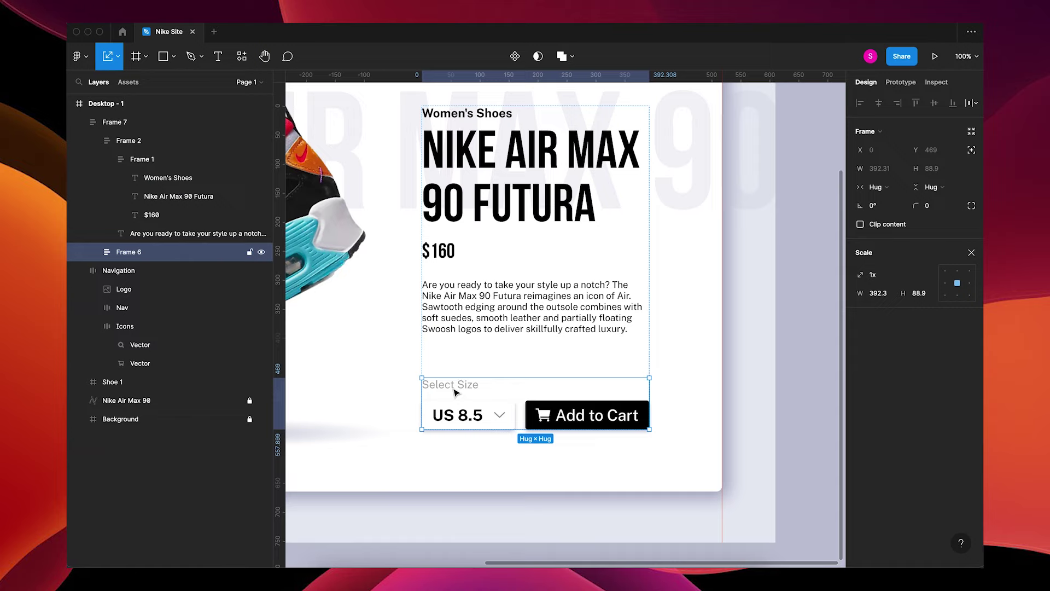
double_click(125, 253)
text(Sizing chart)
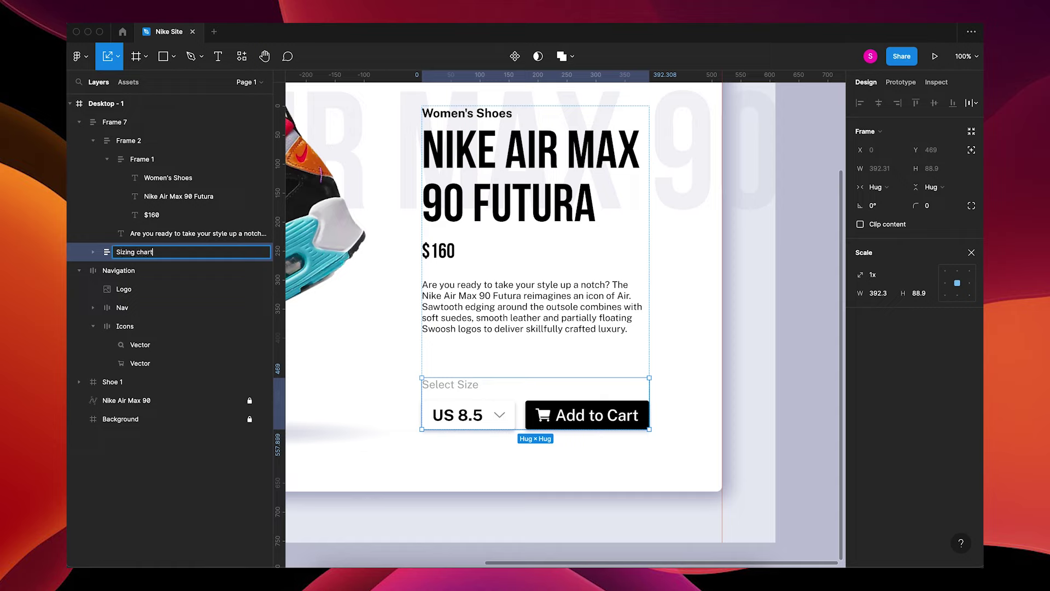
key(Return)
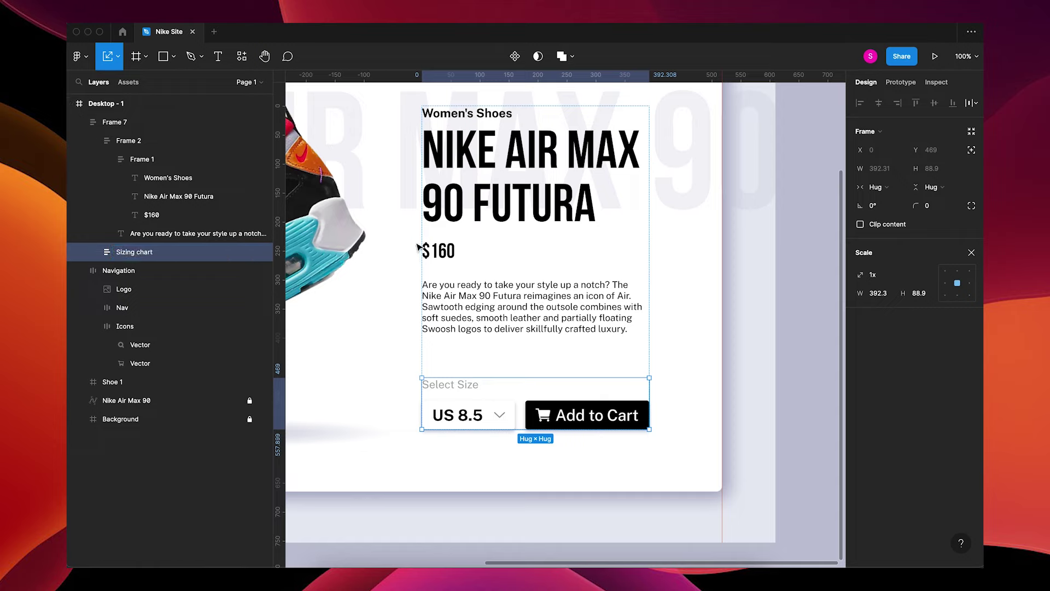
Rename the frame holding the product title, price and description as "Text wrapper".
click(527, 268)
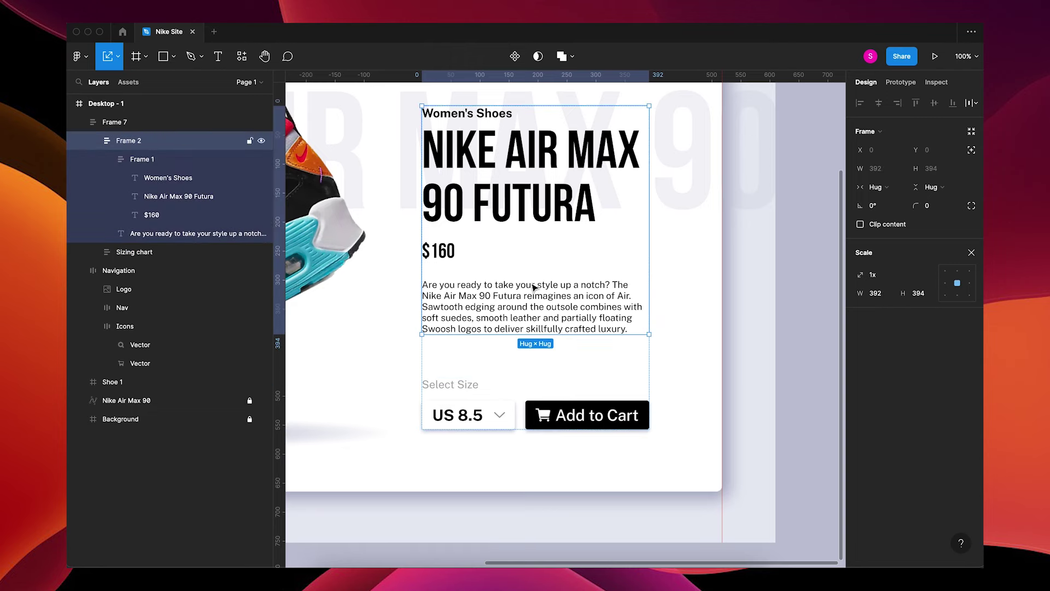
double_click(139, 141)
text(Text)
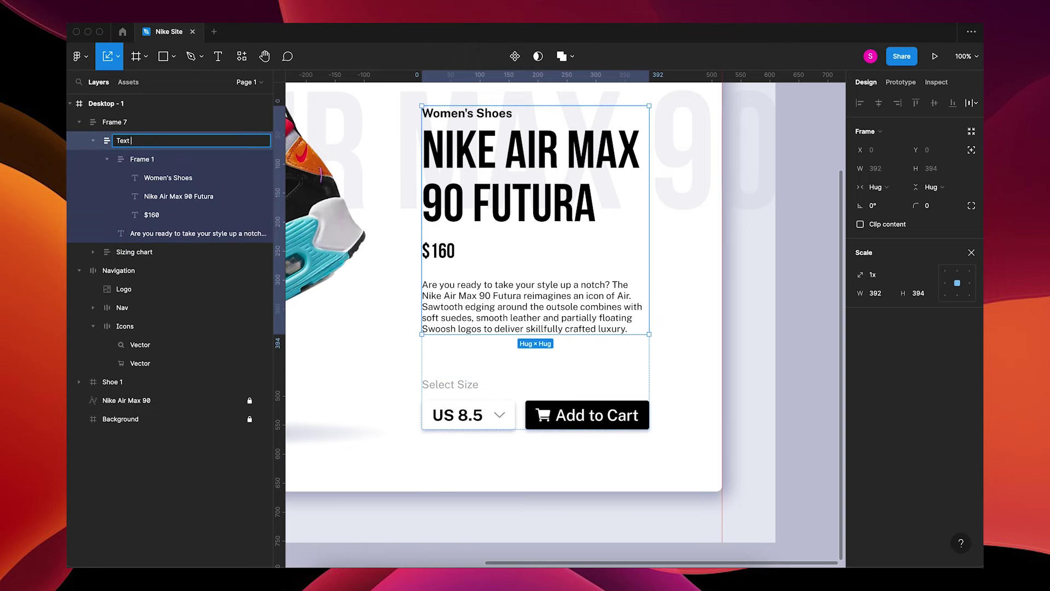
text( wrapper)
key(Return)
click(689, 369)
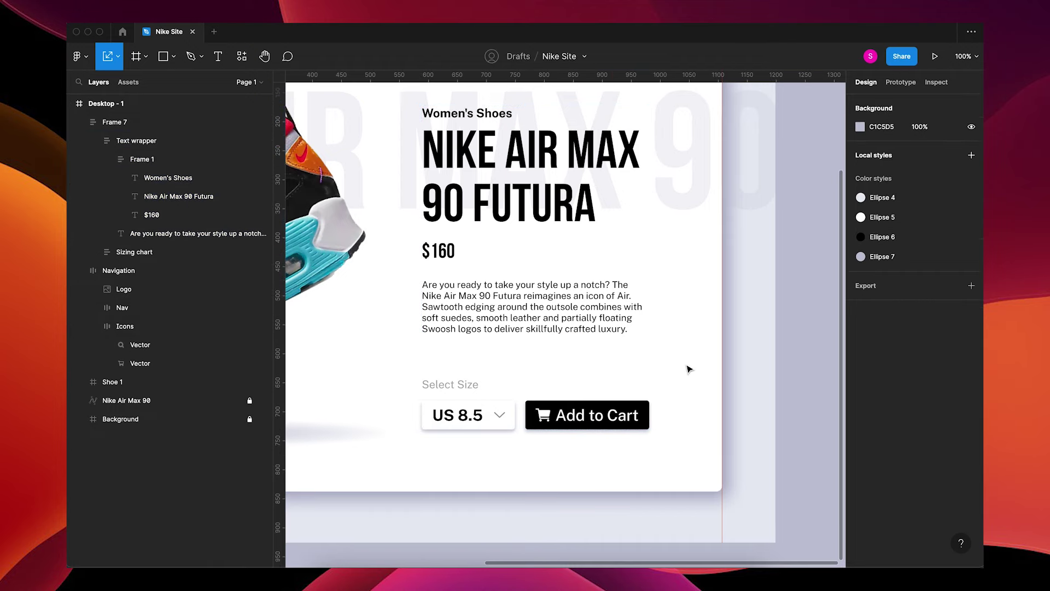
Review the overall page layout, and examine the shoe, product text, size selector and Add to Cart button up close.
scroll(689, 369, down, 5)
scroll(651, 352, left, 3)
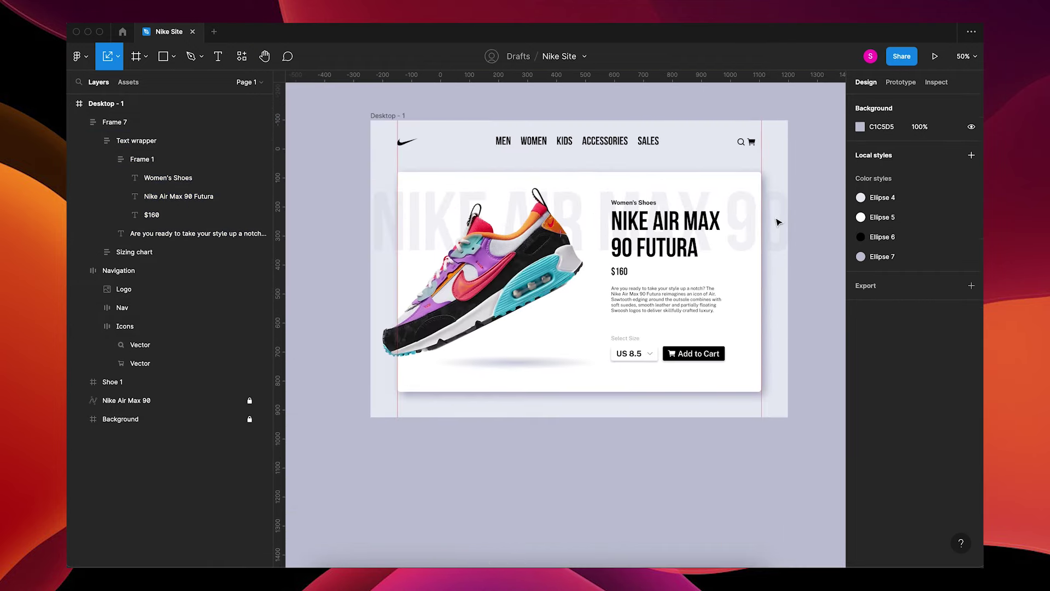
key(v)
scroll(290, 394, up, 1)
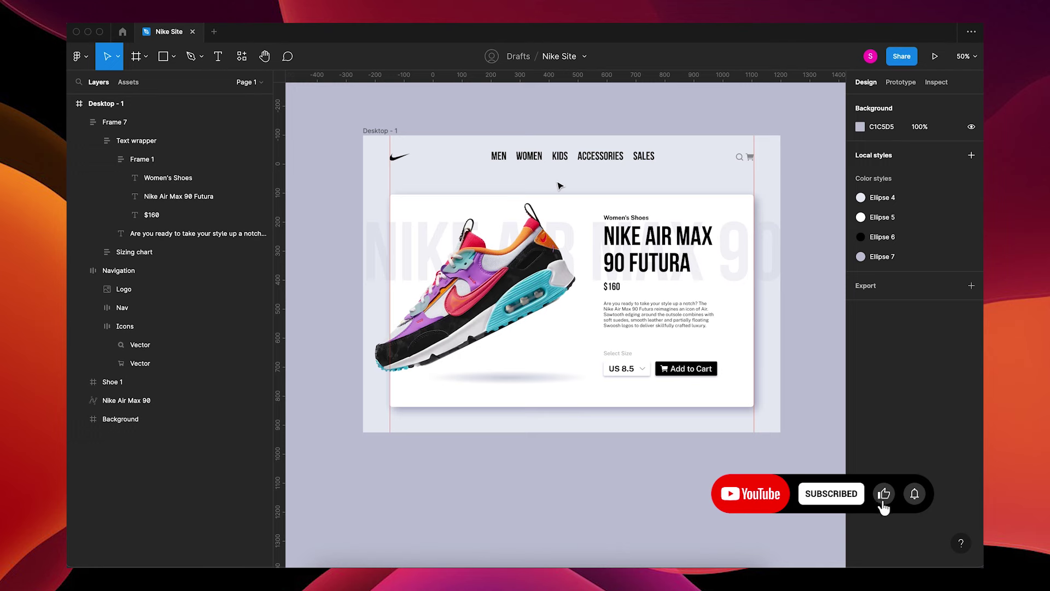
key(shift+0)
scroll(648, 359, right, 5)
scroll(648, 359, down, 3)
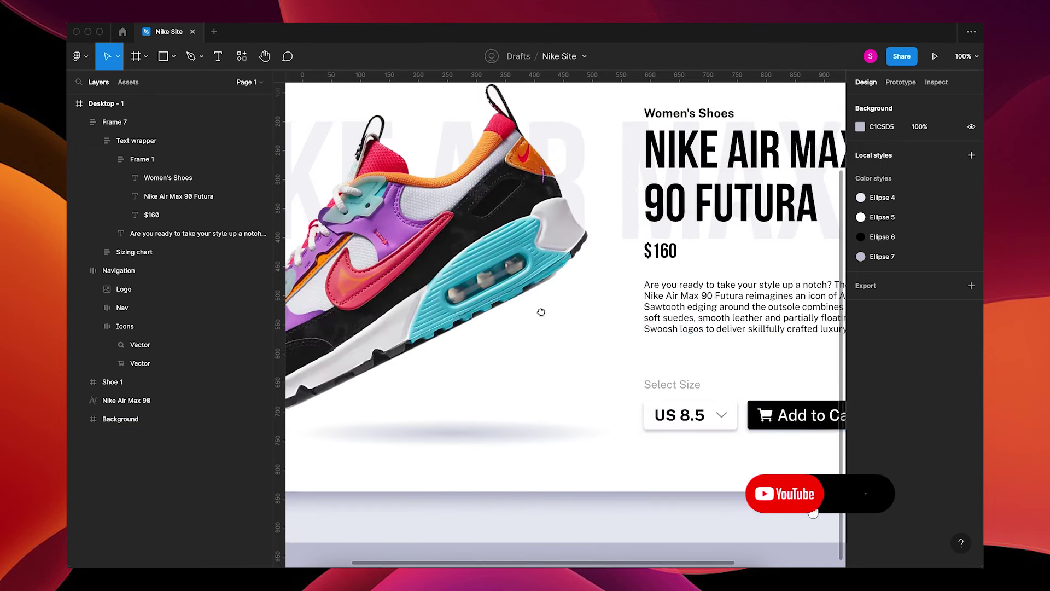
click(521, 253)
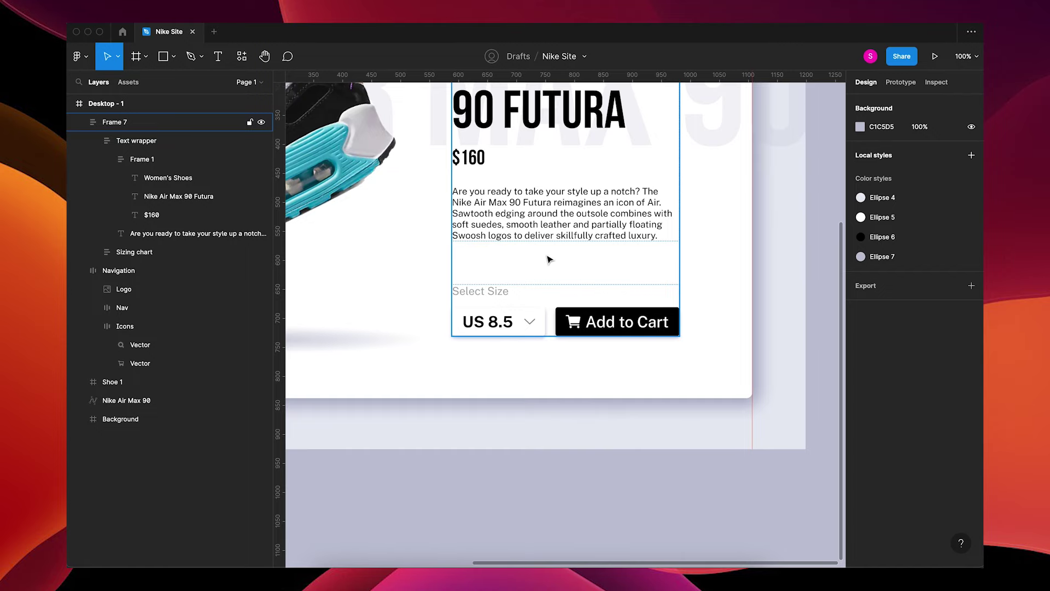
key(super+minus)
Switch to Finder and import the three background-removed shoe PNGs from Downloads onto the empty canvas below the desktop frame.
click(547, 428)
click(329, 572)
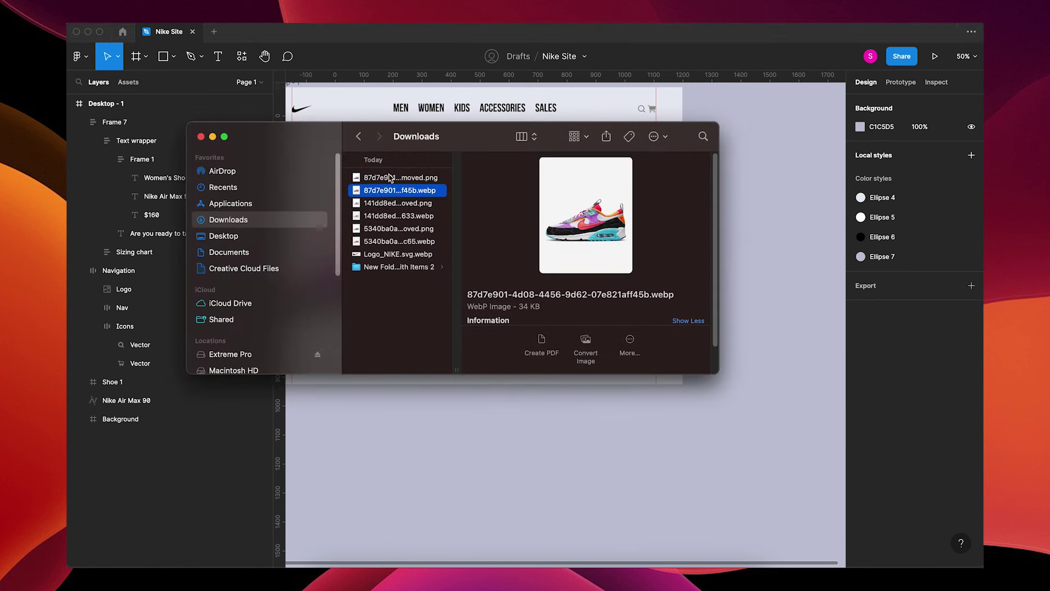
key(Down)
scroll(436, 475, down, 5)
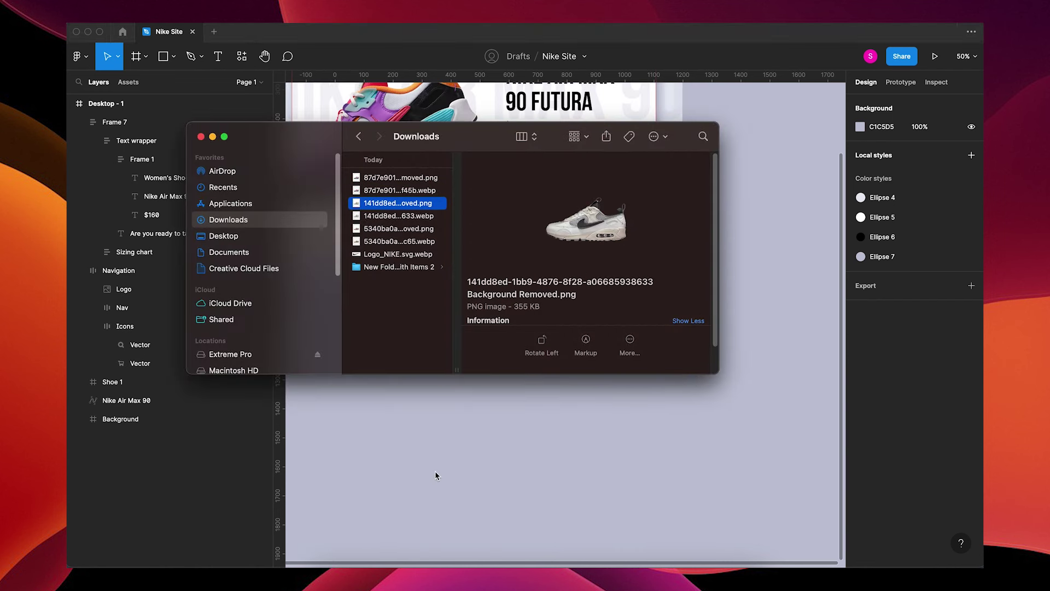
click(395, 179)
super+click(387, 204)
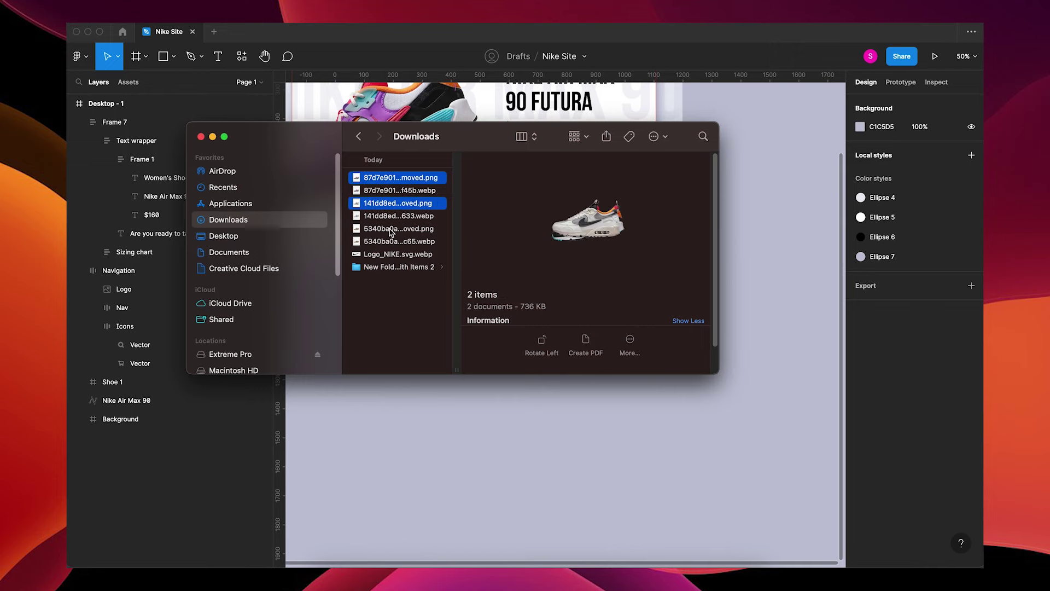
super+click(389, 228)
drag(381, 231, 496, 469)
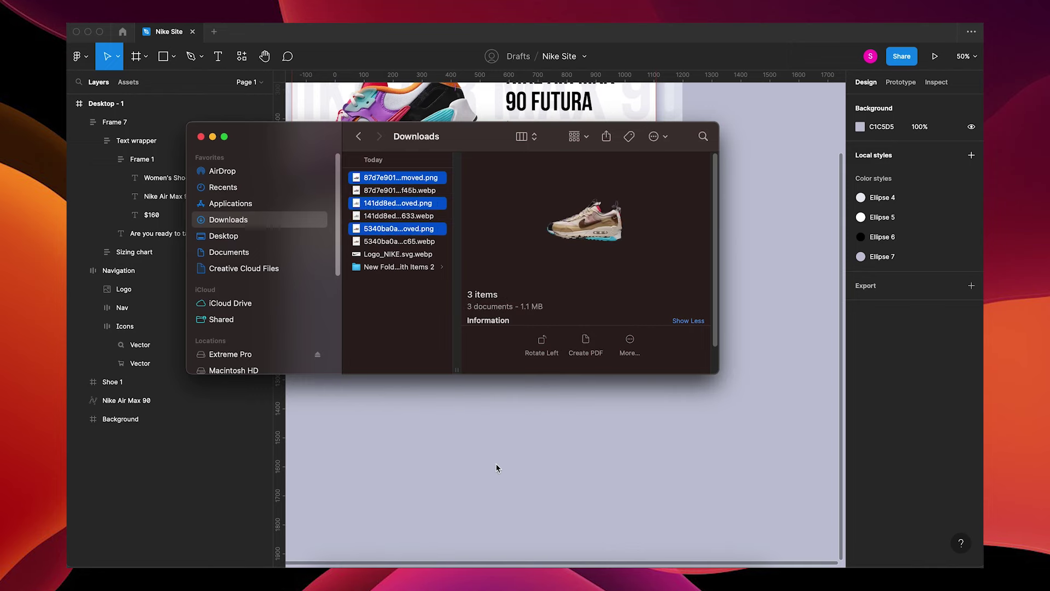
click(487, 436)
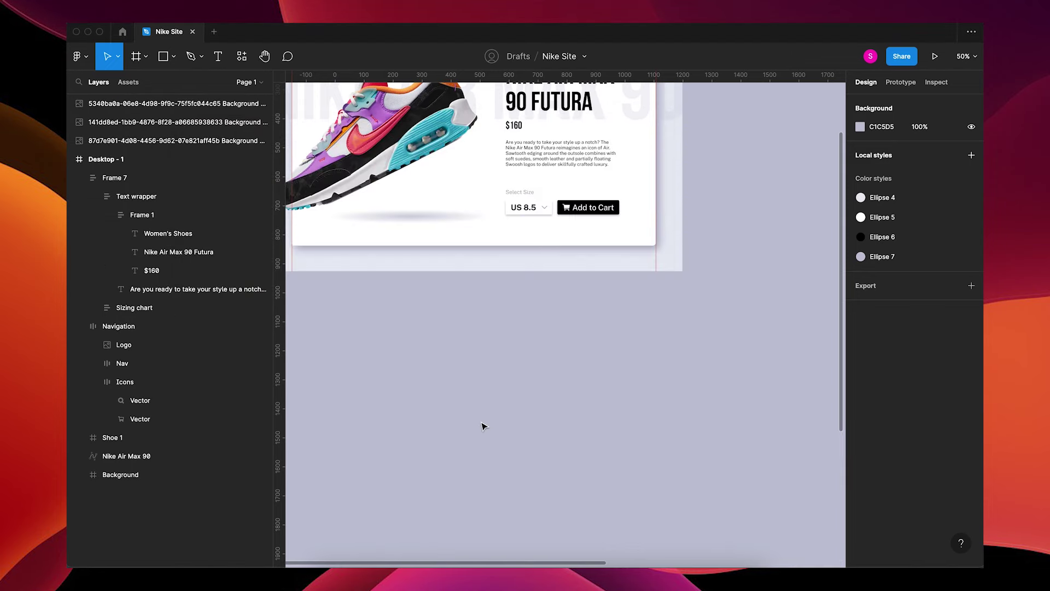
key(minus)
drag(633, 389, 507, 303)
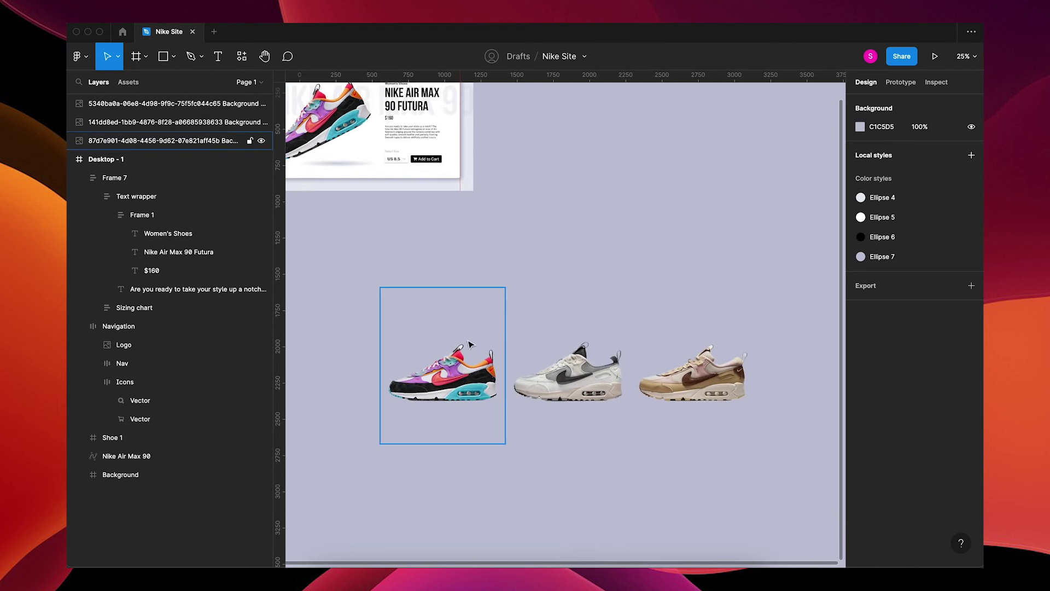
Trim the empty space above all three imported shoe images together, reducing their shared height to 668.
click(471, 345)
shift+click(584, 375)
shift+click(673, 370)
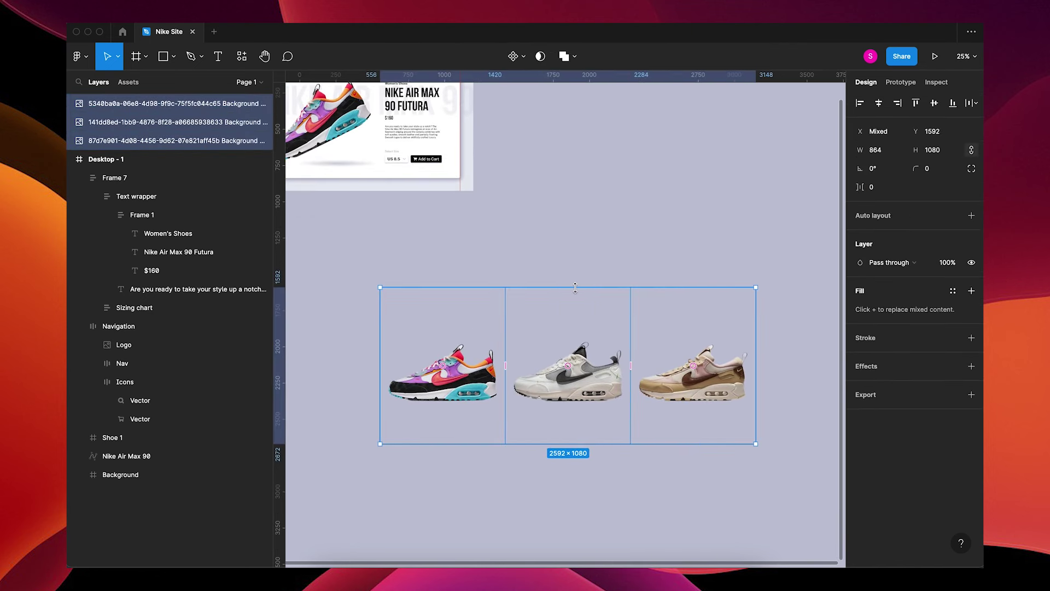
drag(575, 287, 576, 354)
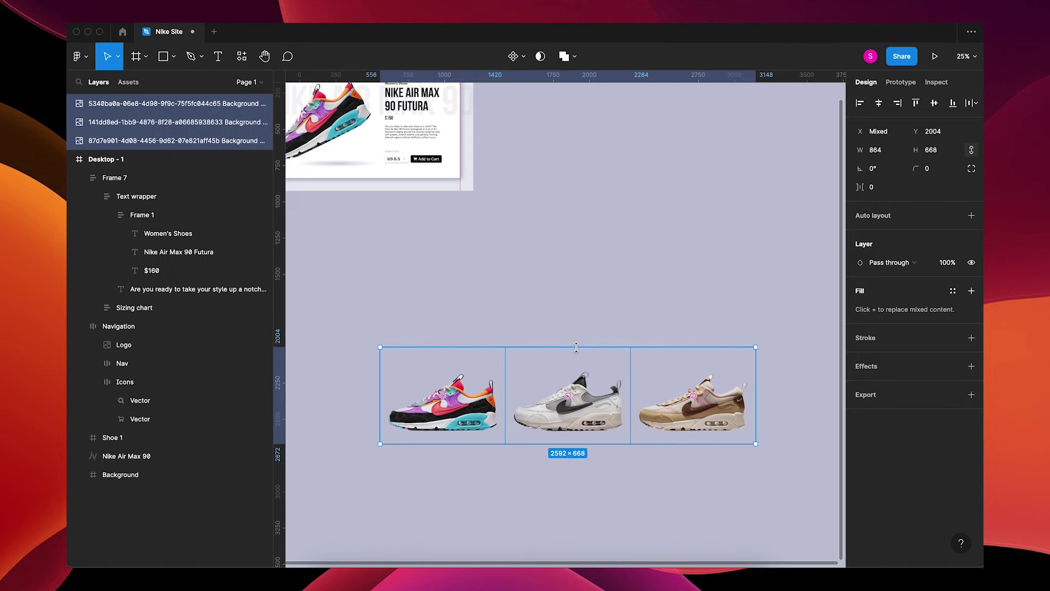
click(625, 317)
Shorten each of the three shoe images individually from its upper edge to a height of 536.
click(481, 377)
drag(453, 352, 453, 357)
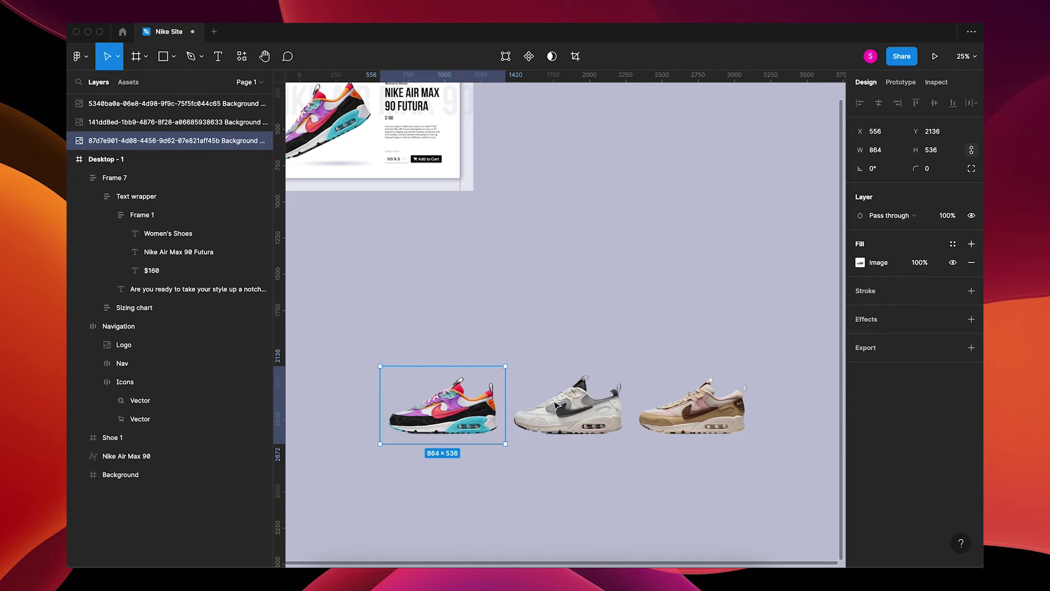
click(558, 407)
drag(555, 351, 555, 365)
click(697, 383)
drag(697, 352, 698, 366)
Combine the three shoe images into a horizontal auto layout frame with an 87 gap between items.
drag(740, 317, 484, 436)
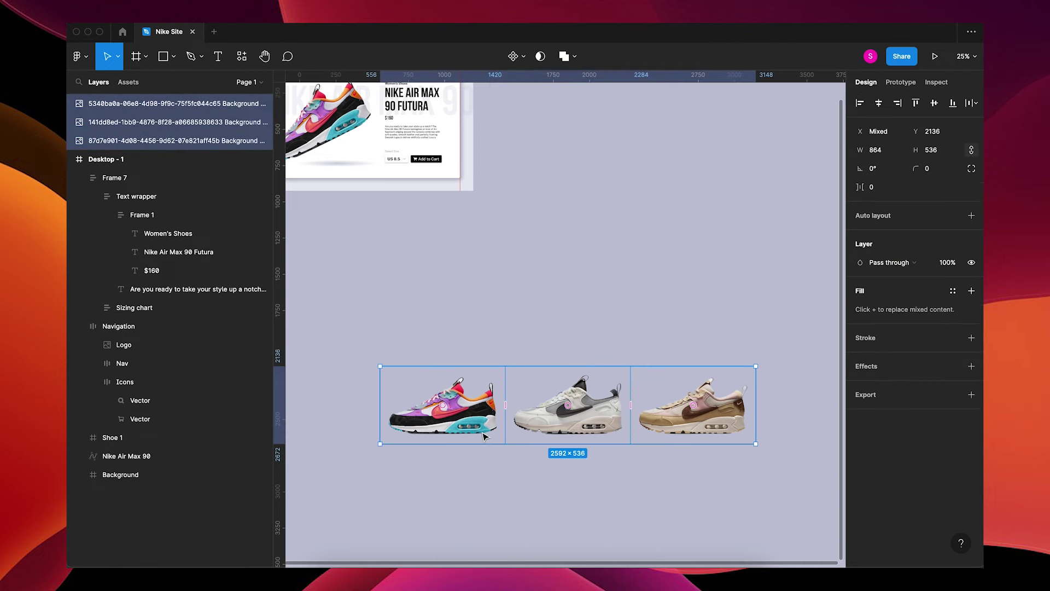
key(shift+a)
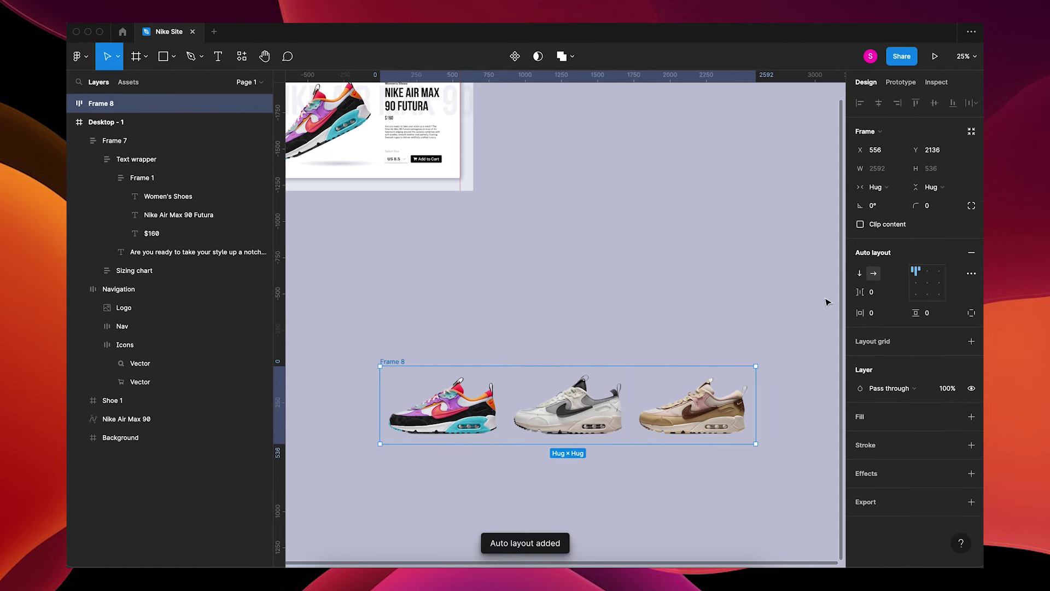
drag(858, 291, 960, 298)
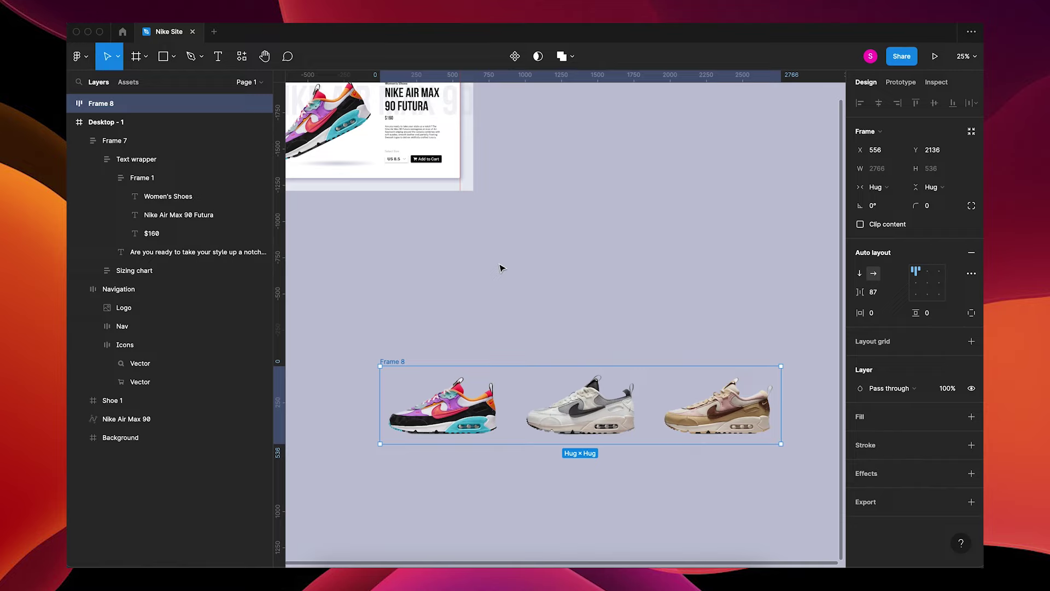
Scale the shoe row frame down proportionally with the Scale tool to about 968 wide.
key(k)
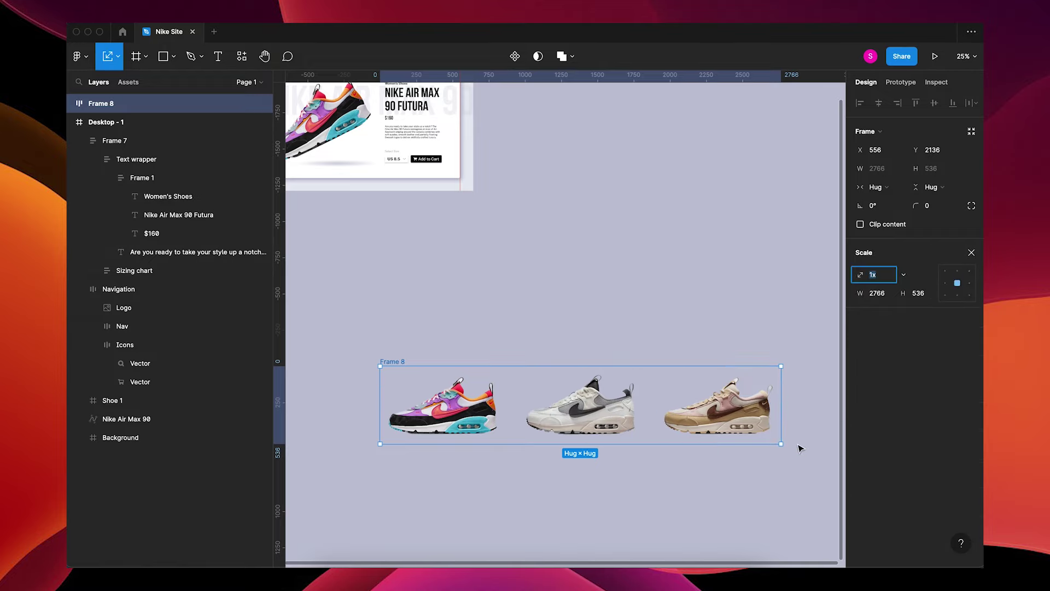
drag(782, 447, 647, 412)
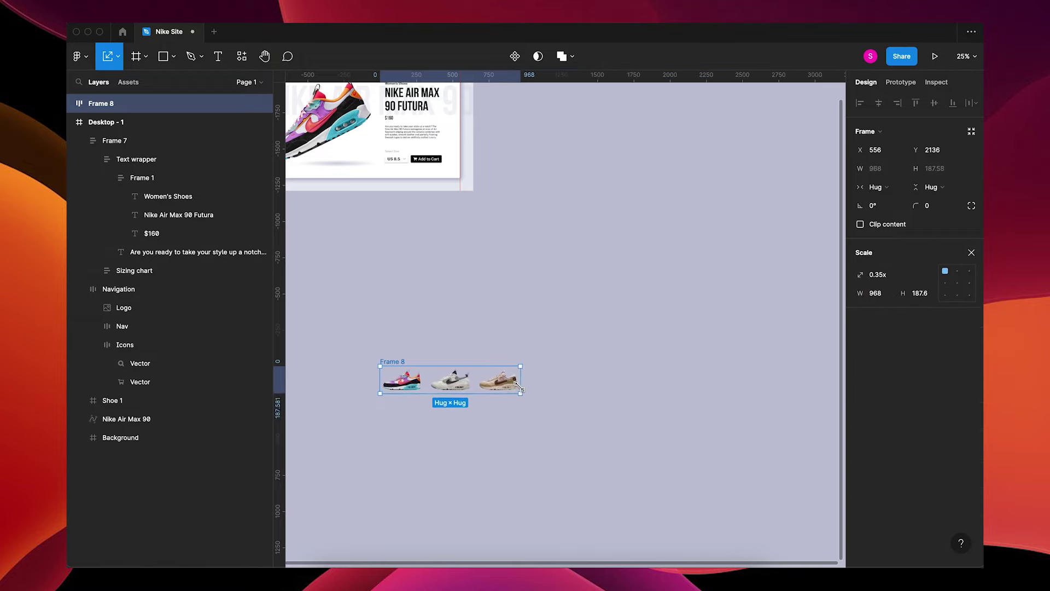
Rename the frame holding the three shoe thumbnails as Shoes.
click(642, 396)
click(395, 361)
double_click(397, 361)
text(SHoes)
key(Return)
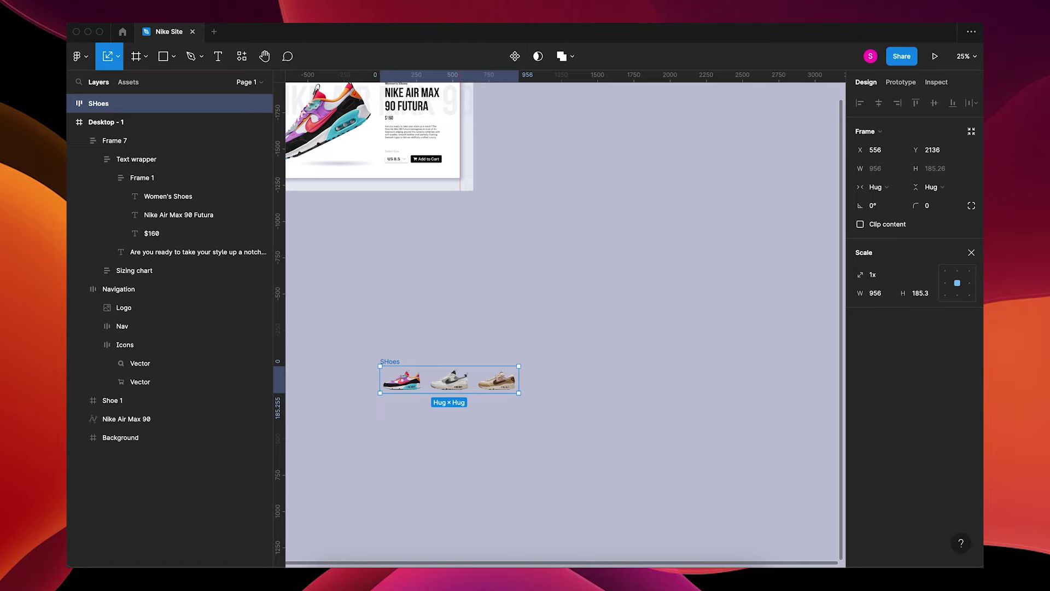
double_click(392, 362)
text(Shoes)
key(Return)
click(478, 272)
Move the Shoes frame up closer beneath the desktop page, to about X 564, Y 1356.
scroll(531, 314, up, 4)
scroll(531, 314, left, 3)
scroll(564, 354, up, 5)
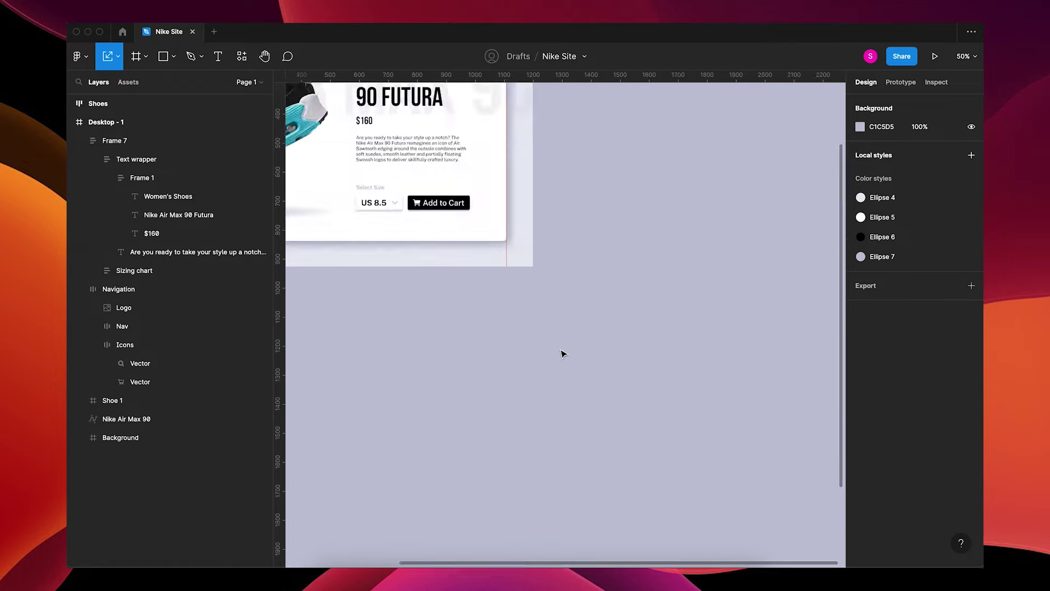
scroll(548, 352, up, 3)
scroll(633, 265, down, 5)
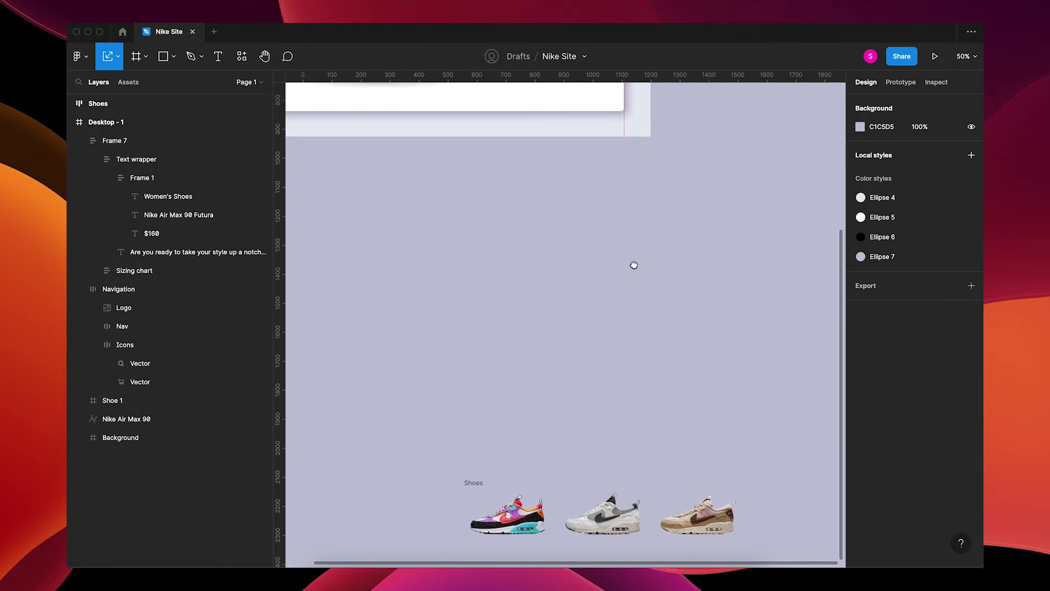
drag(479, 484, 478, 252)
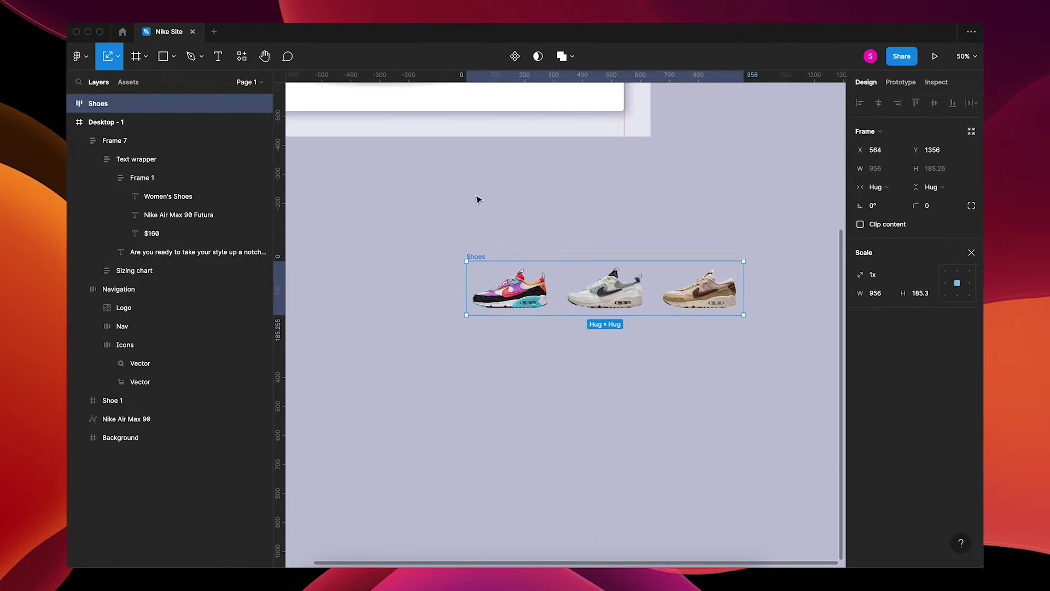
scroll(479, 197, up, 5)
drag(520, 446, 557, 420)
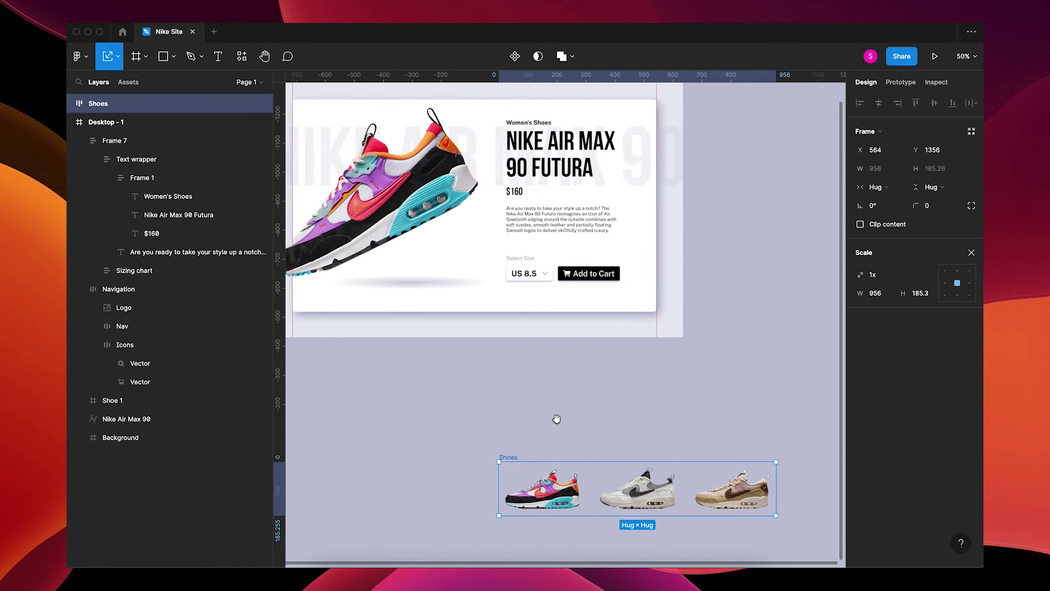
Scale the Sizing chart down to about 321 px wide and the Shoes frame down to about 454 px wide.
click(587, 275)
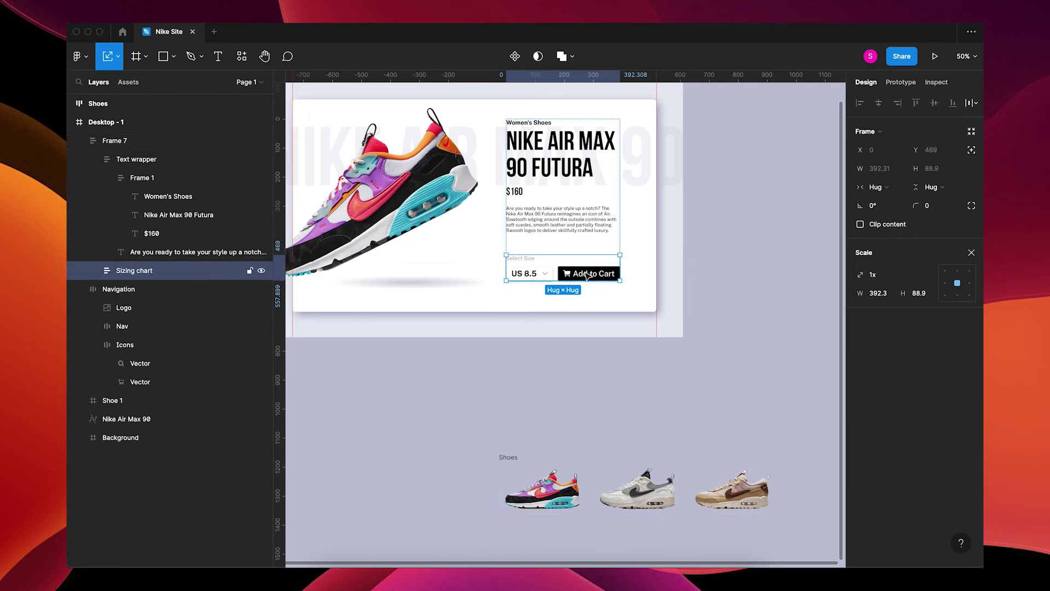
drag(620, 255, 601, 258)
click(507, 458)
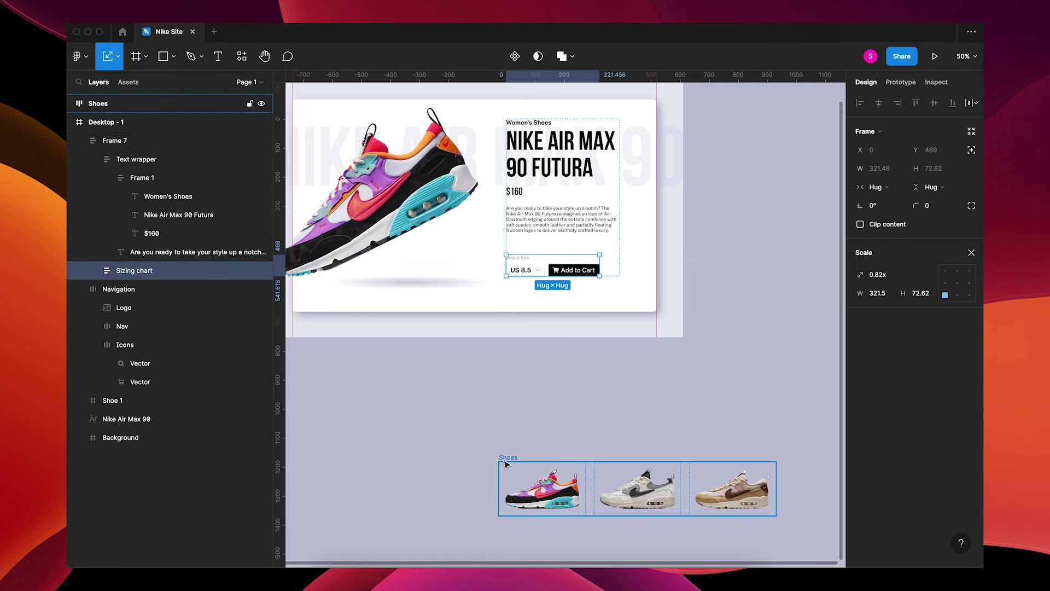
drag(771, 515, 630, 474)
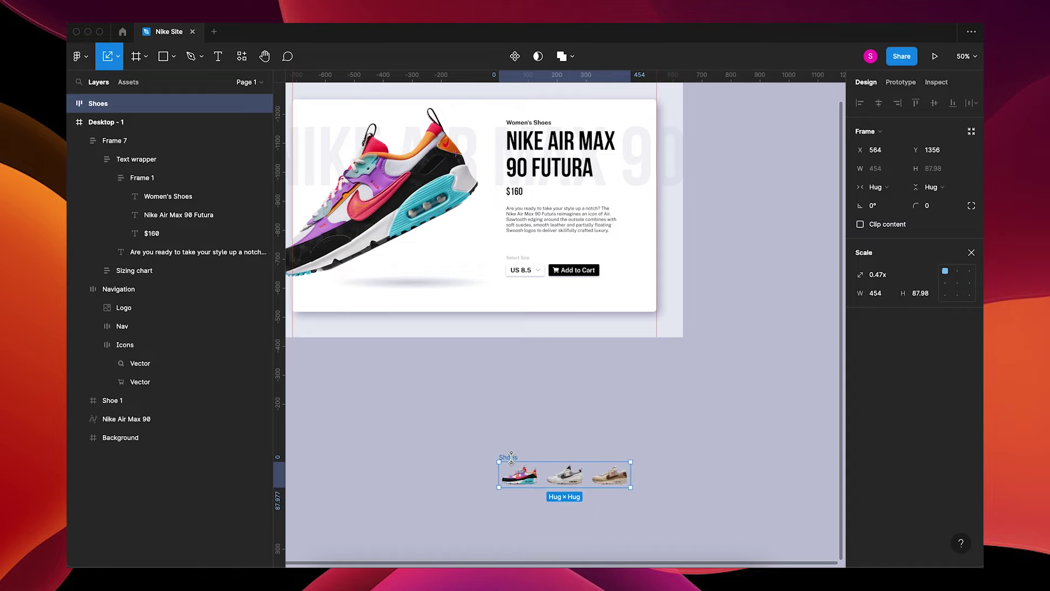
Move the Shoes frame onto the product card and nest it in Frame 7 between Text wrapper and Sizing chart.
key(v)
drag(511, 458, 527, 263)
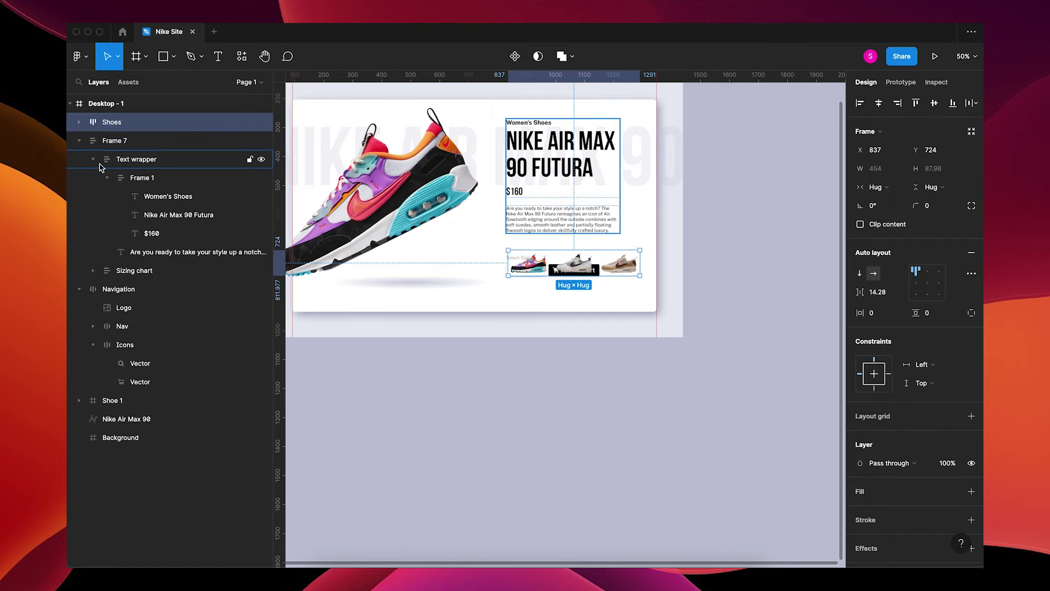
click(93, 160)
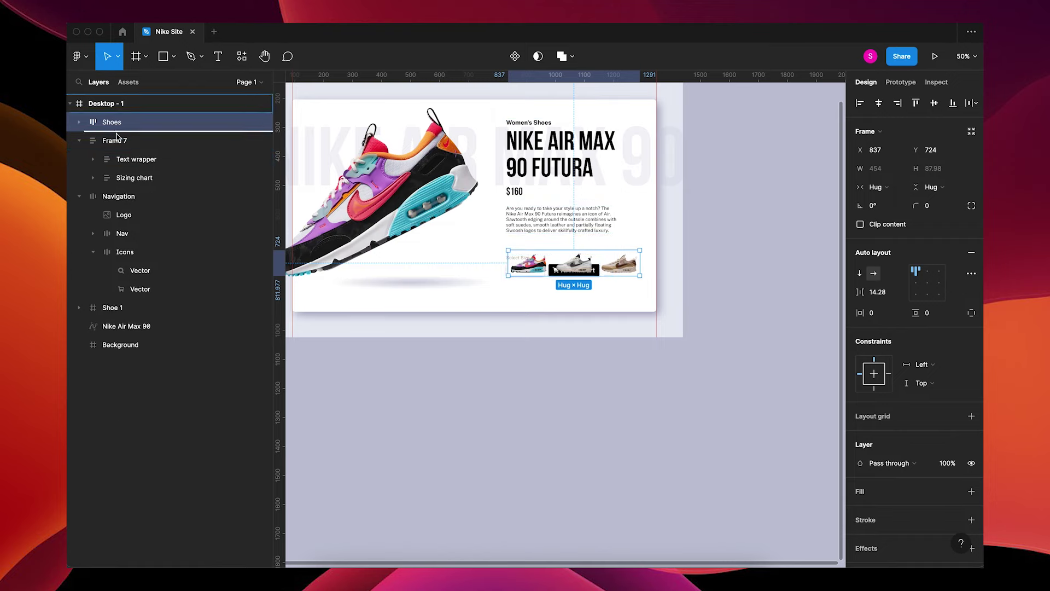
drag(123, 162, 124, 169)
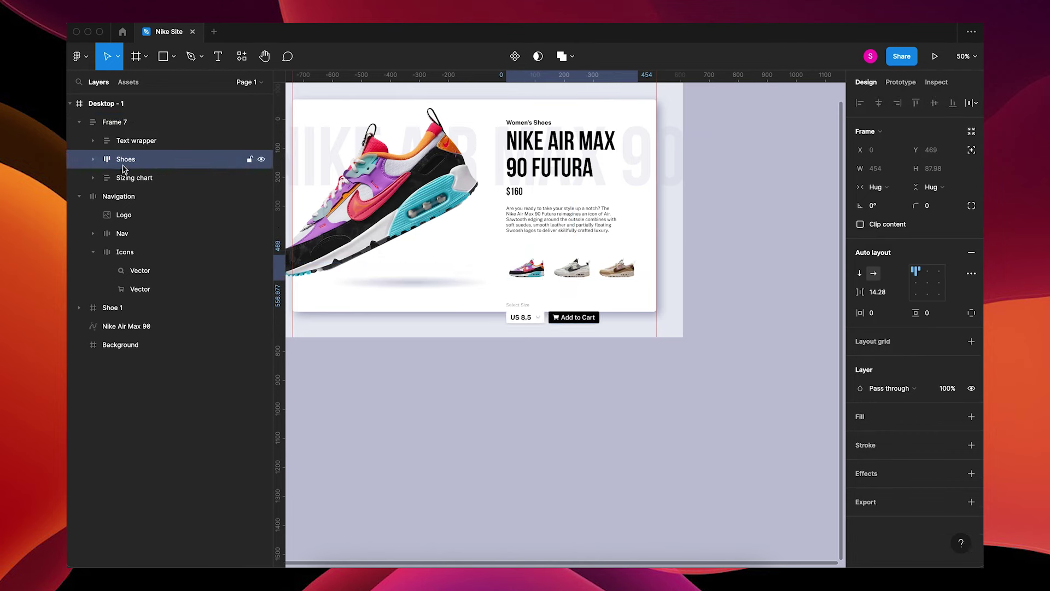
Set the vertical auto layout spacing of Frame 7 to 21.
click(559, 246)
drag(860, 292, 820, 296)
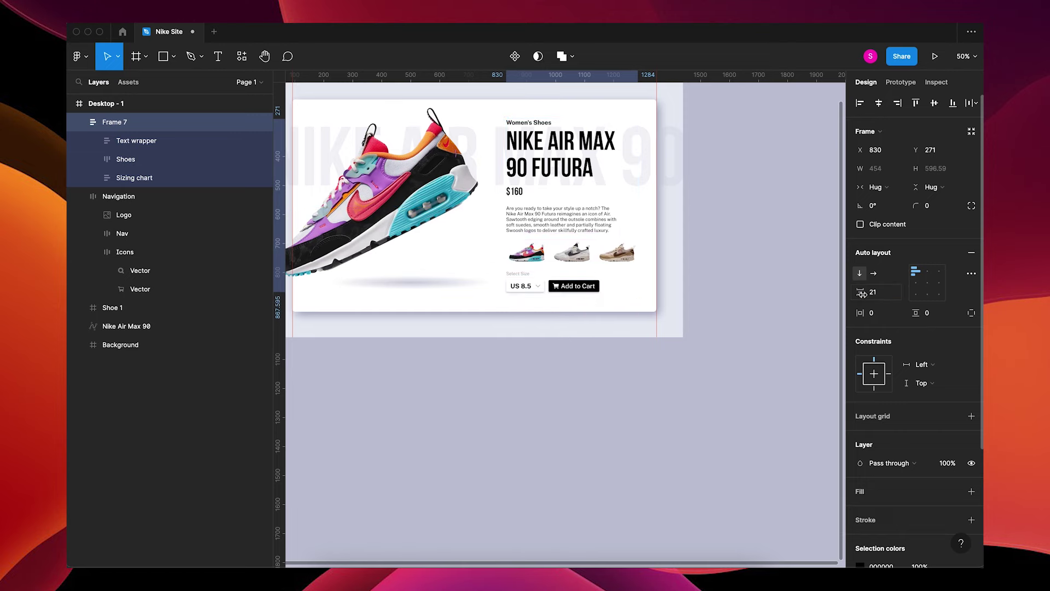
click(681, 427)
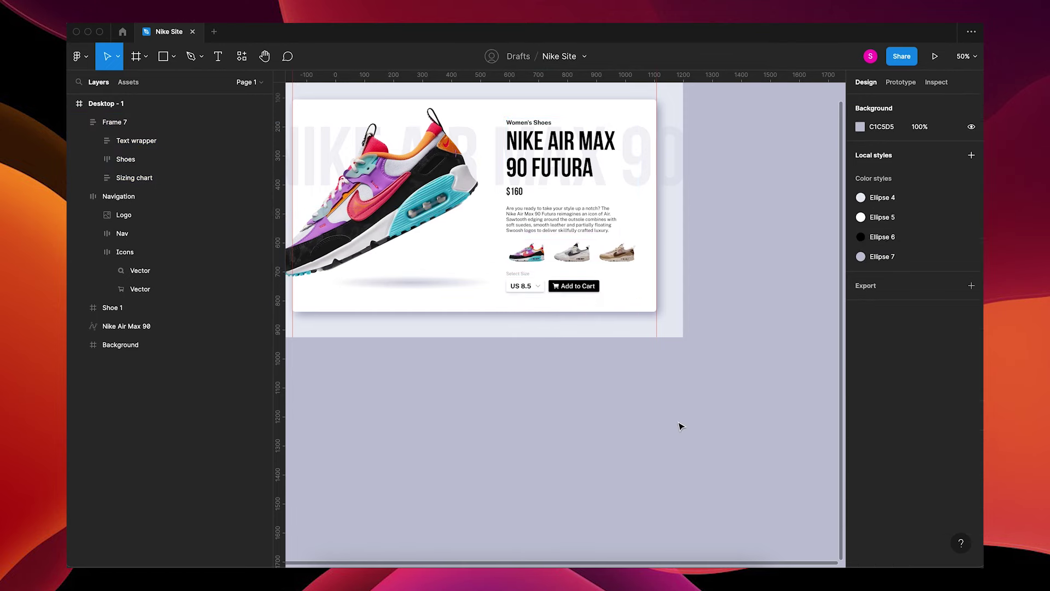
Extend the white Background frame upward to 772 px tall and move the large Nike Air Max 90 backdrop lettering up to Y 228.
scroll(612, 413, up, 2)
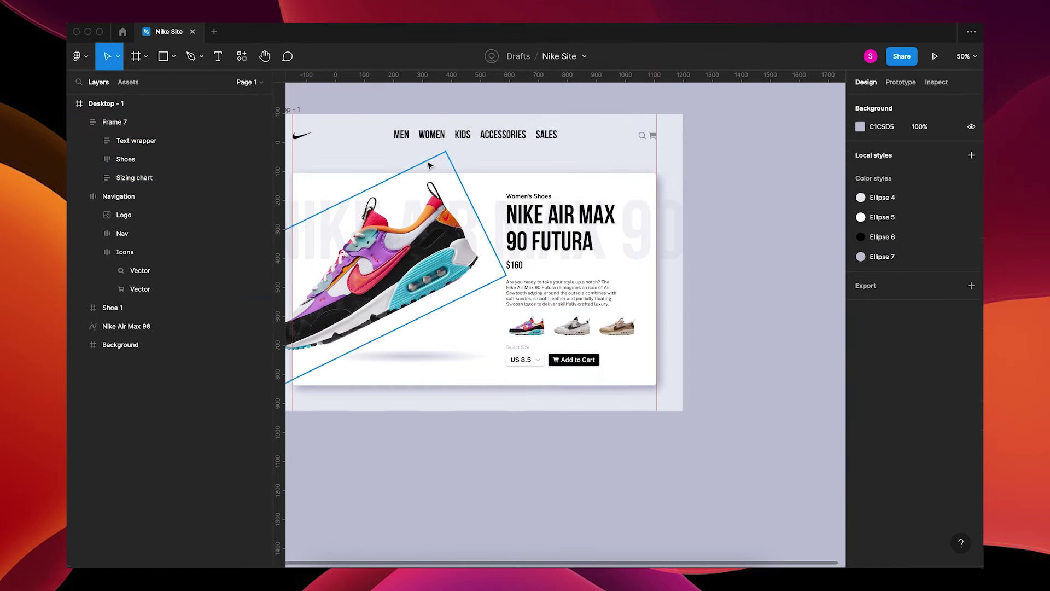
click(488, 175)
drag(488, 172, 487, 158)
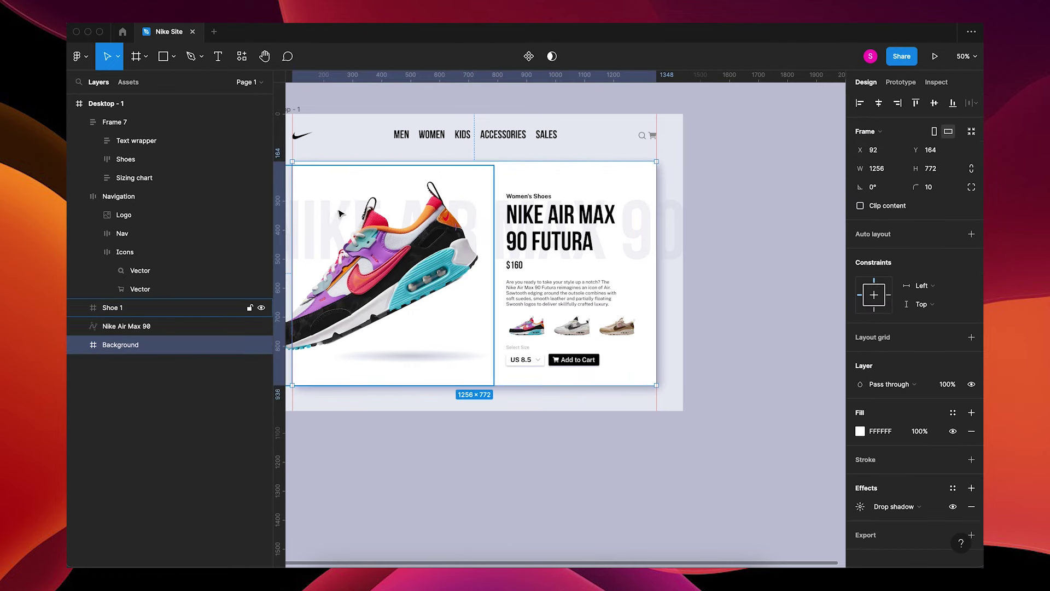
click(677, 219)
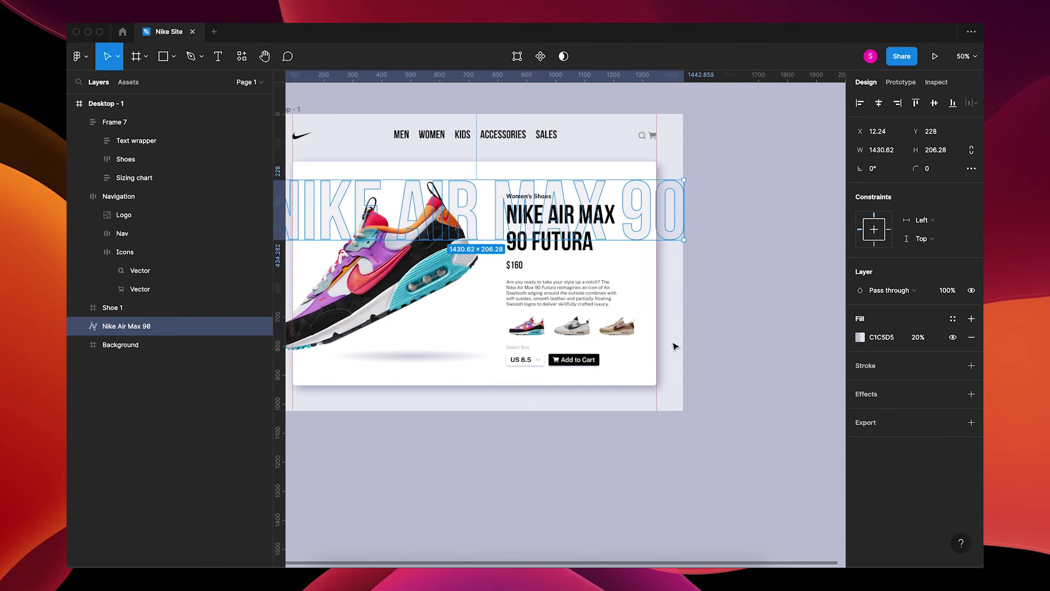
click(711, 362)
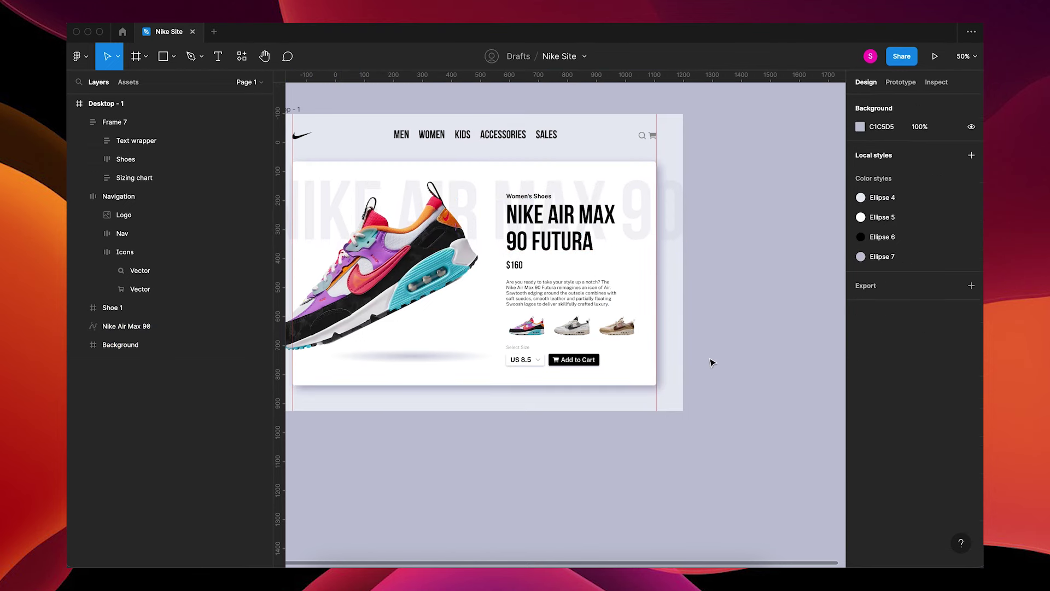
Wrap the Shoes row in a new frame and extend that frame downward to a height of 109.
key(shift+0)
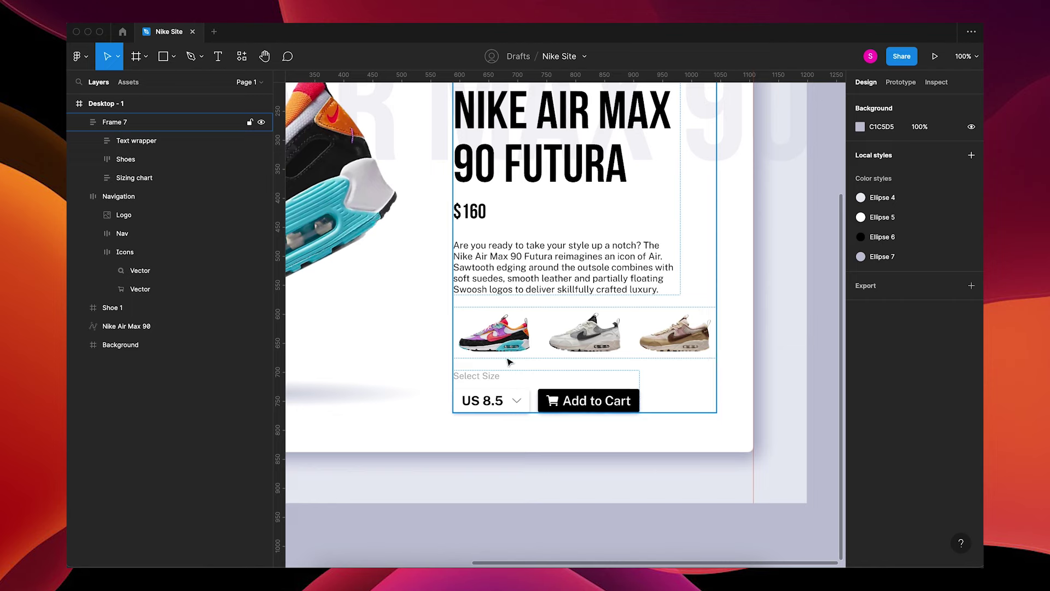
double_click(587, 349)
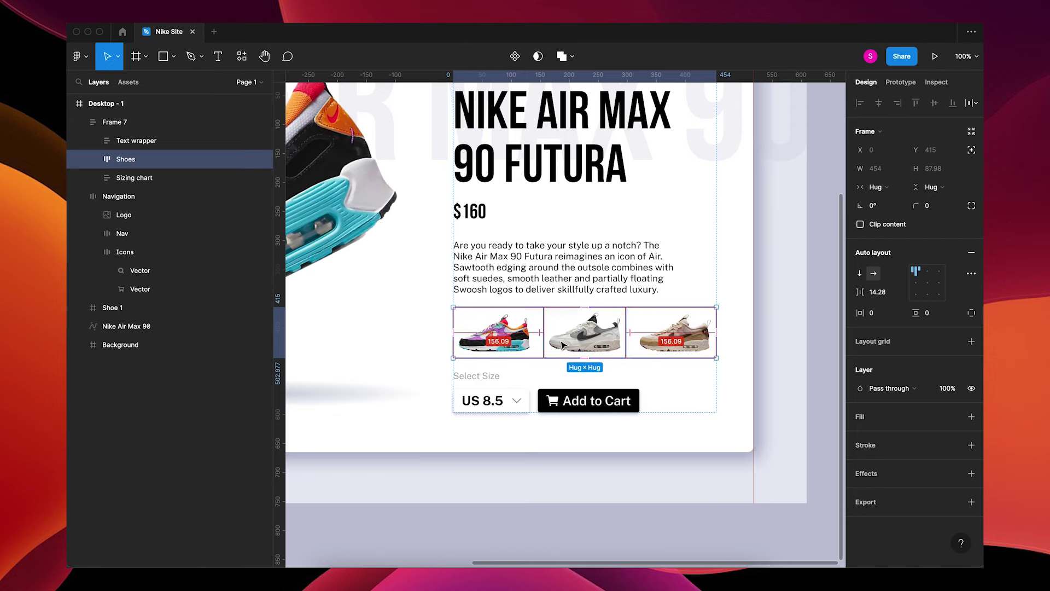
key(super+alt+g)
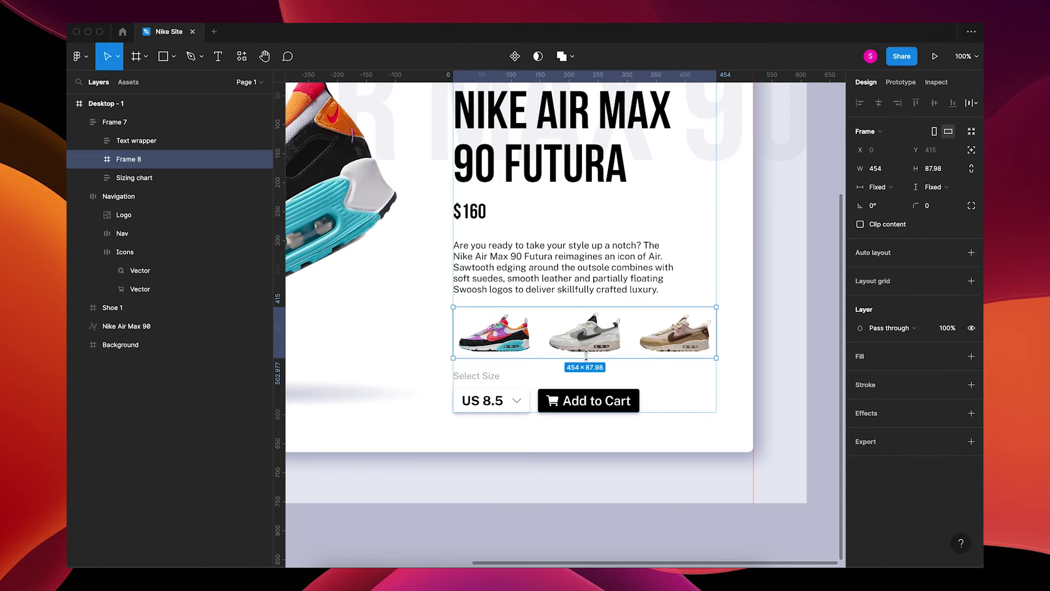
drag(586, 356, 586, 370)
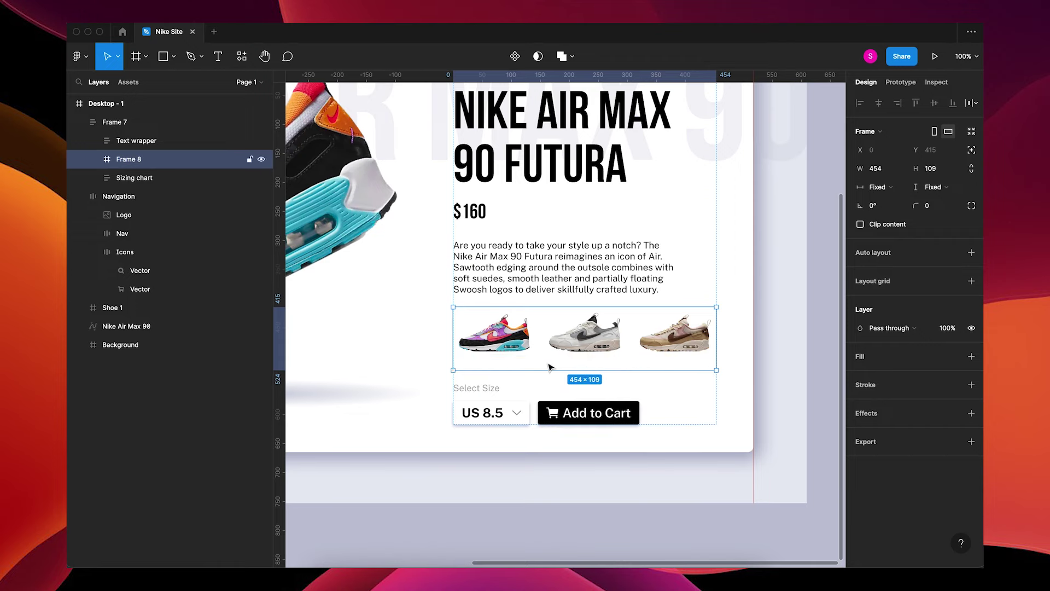
Rename the three image layers inside the Shoes frame as Shoe 1, Shoe 2 and Shoe 3.
click(93, 159)
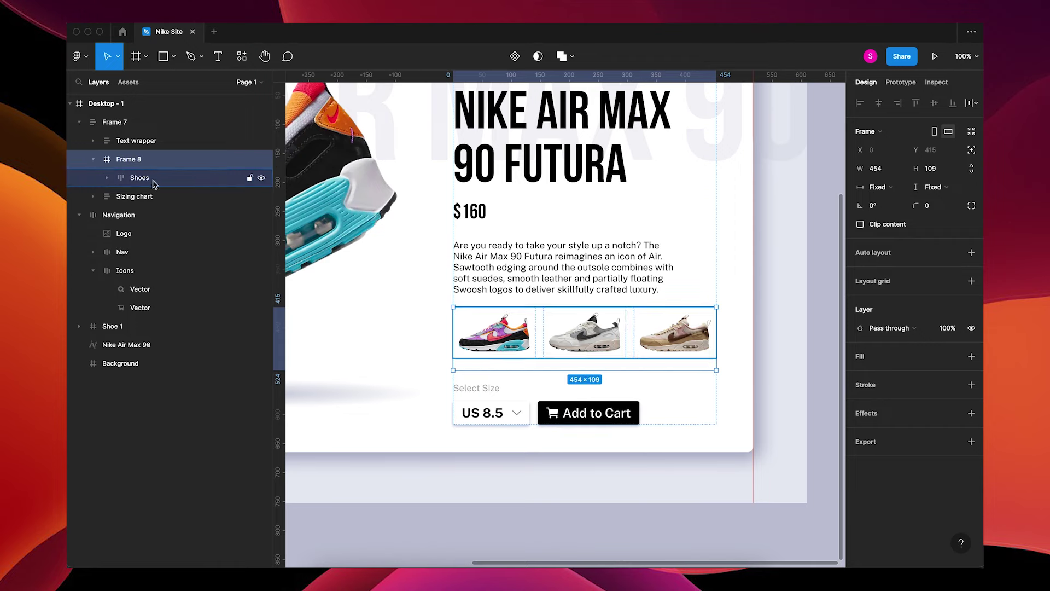
click(155, 184)
click(107, 178)
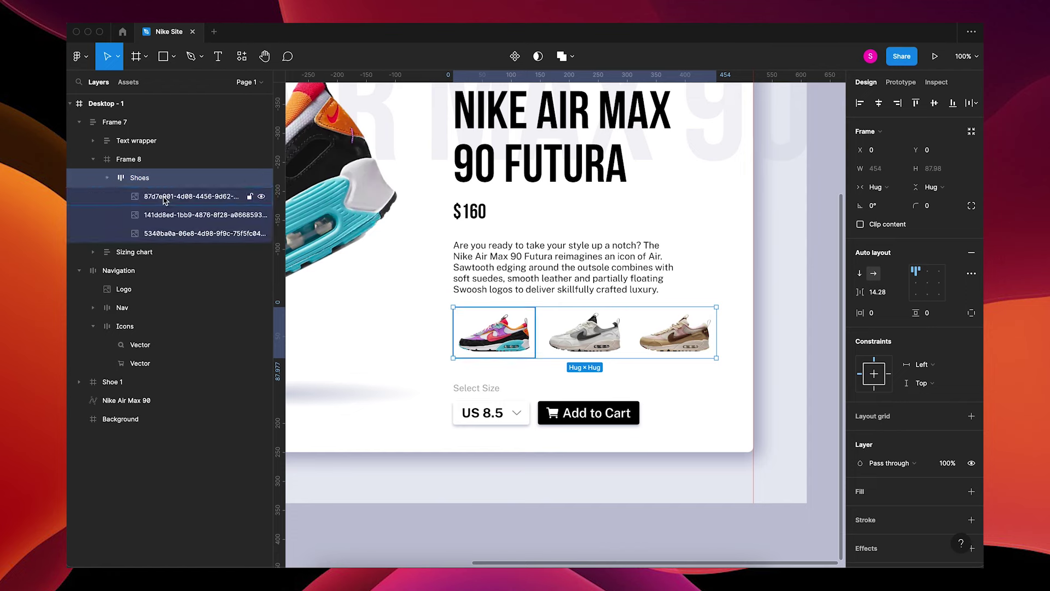
click(163, 198)
double_click(163, 198)
text(Shoe 1)
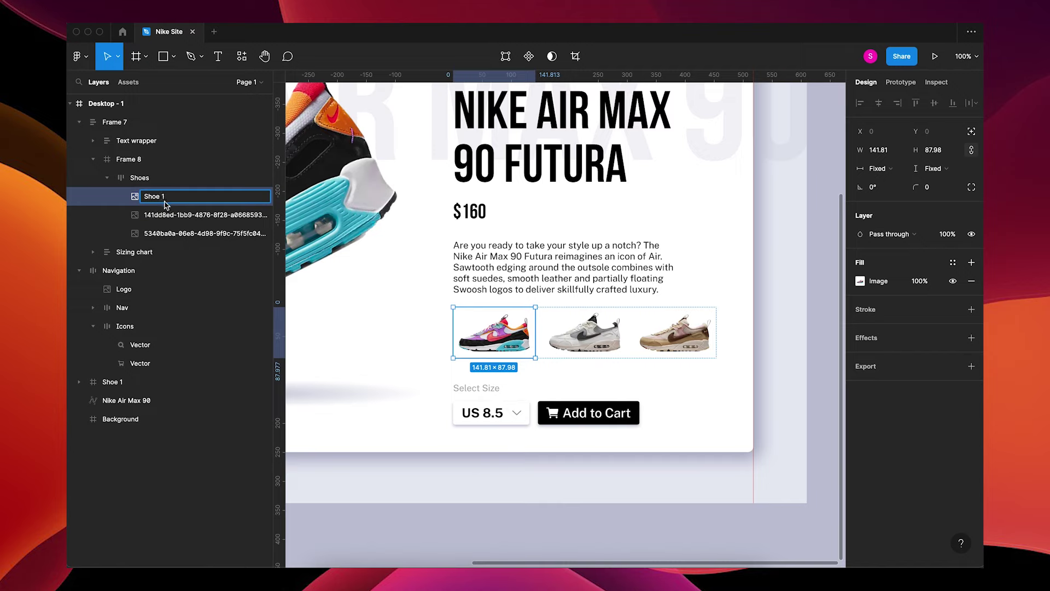
key(Tab)
text(S)
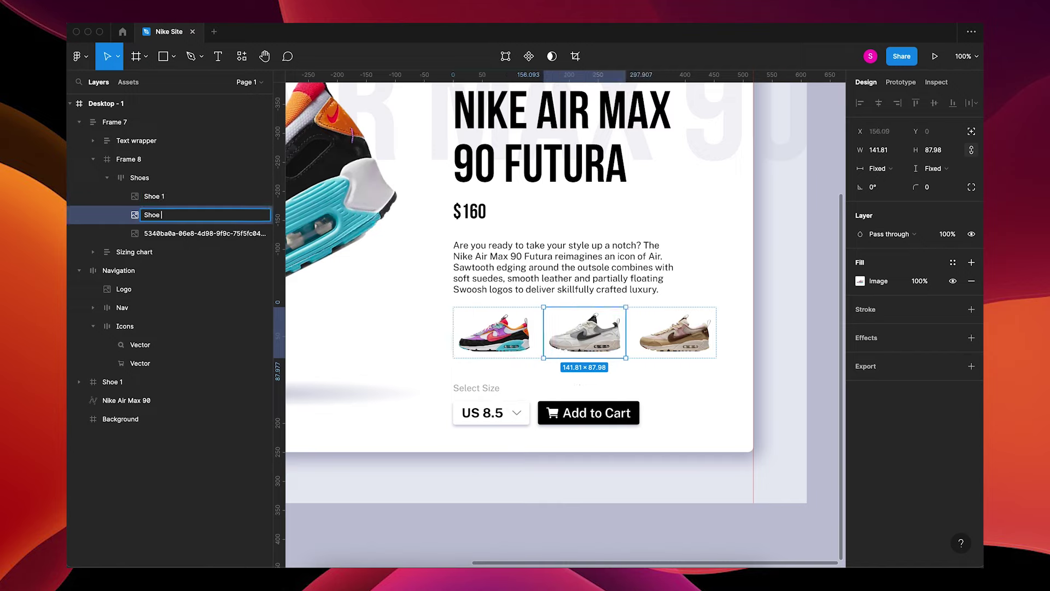
text(hoe 2)
key(Tab)
text(Sh)
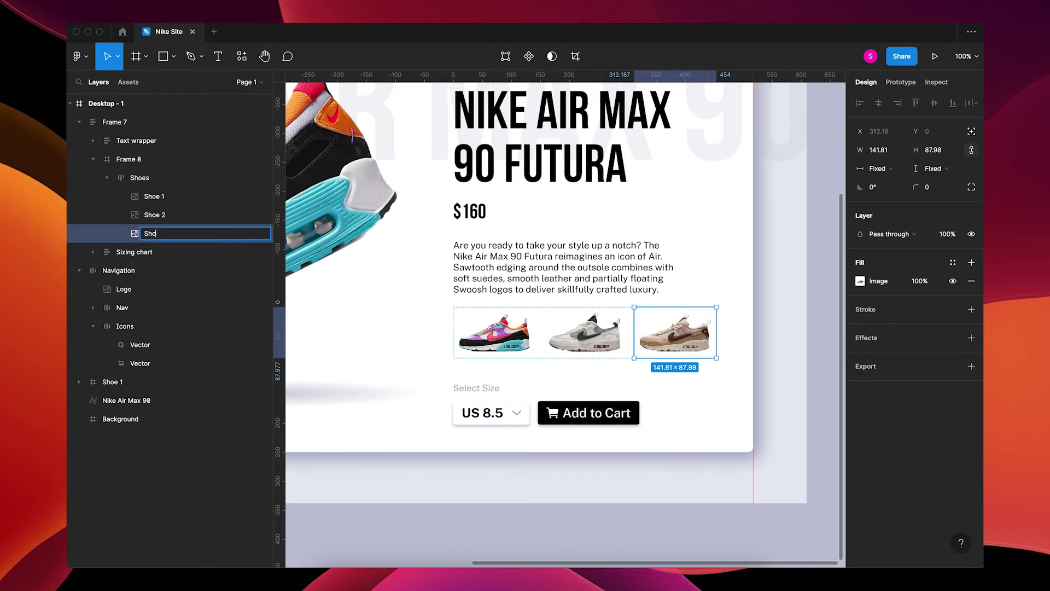
key(Return)
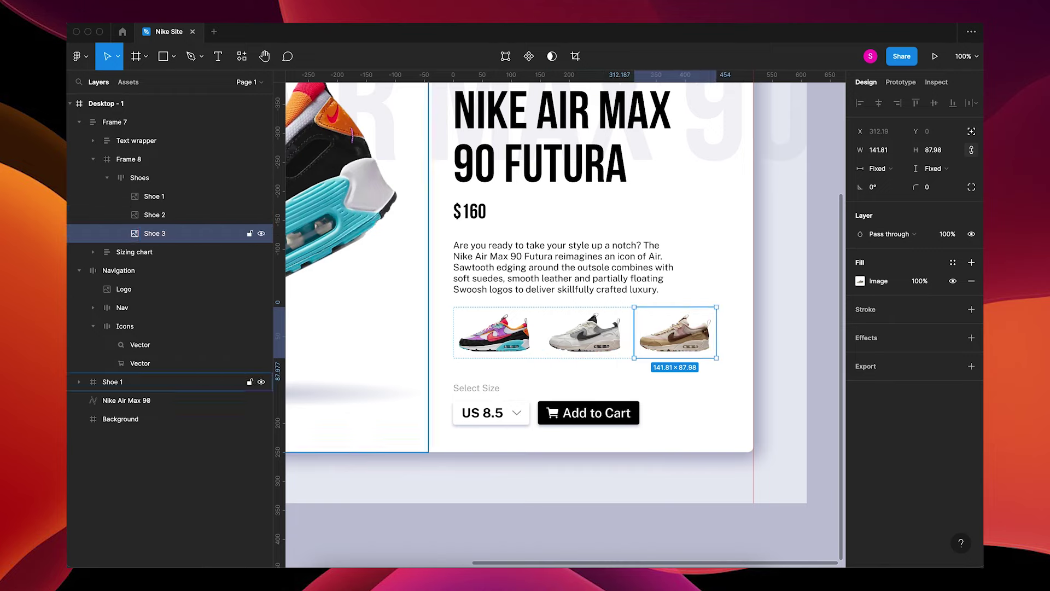
click(108, 178)
click(147, 177)
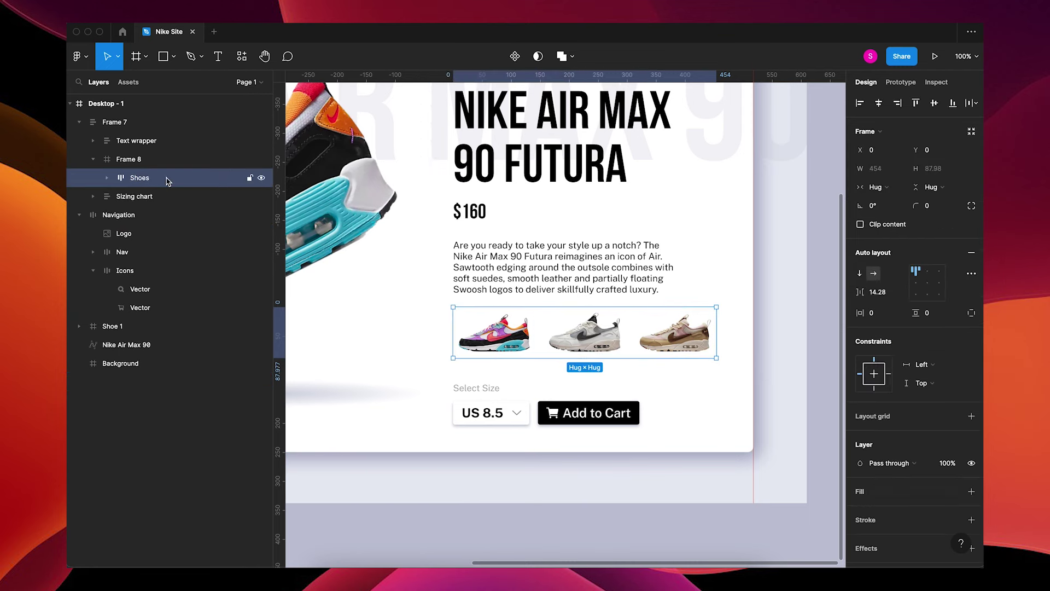
Draw a horizontal line about 87 px long beneath the first shoe thumbnail, inside the frame wrapping the Shoes row.
click(506, 369)
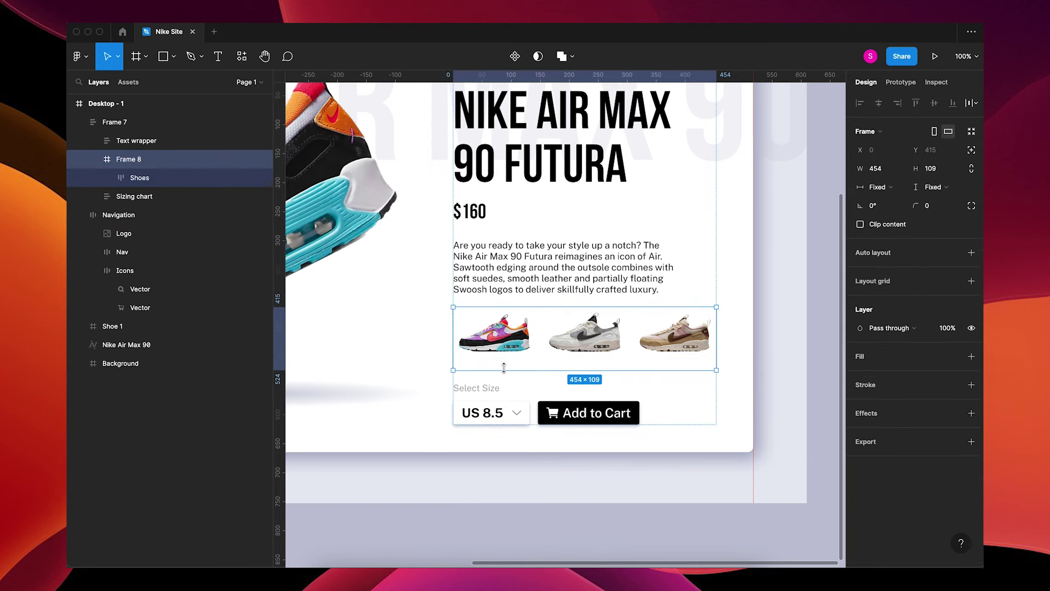
key(ctrl+plus)
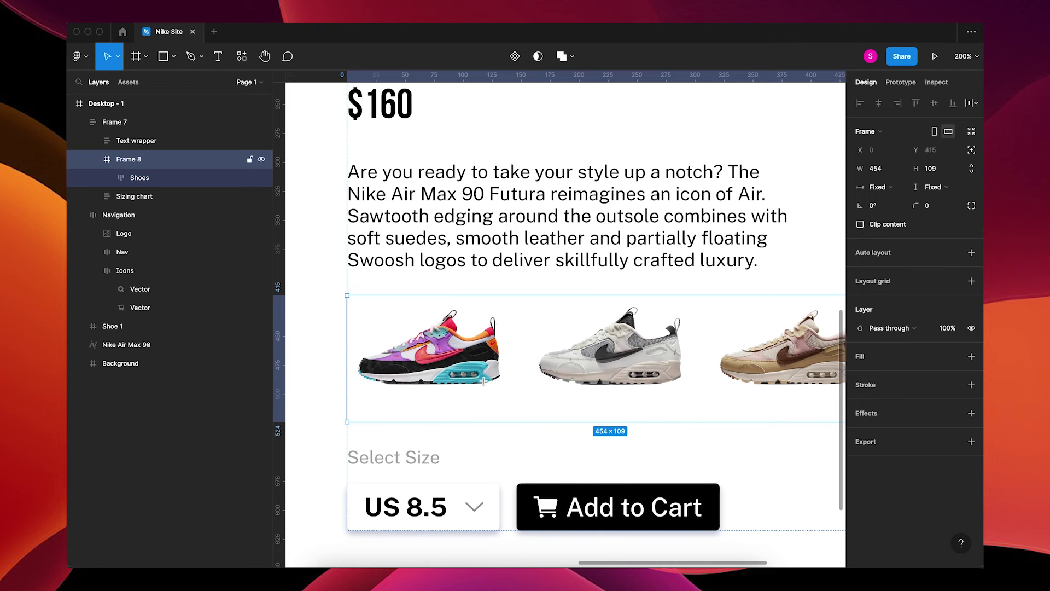
key(l)
mouse_move(397, 410)
mouse_down()
mouse_move(508, 422)
mouse_move(498, 421)
mouse_up()
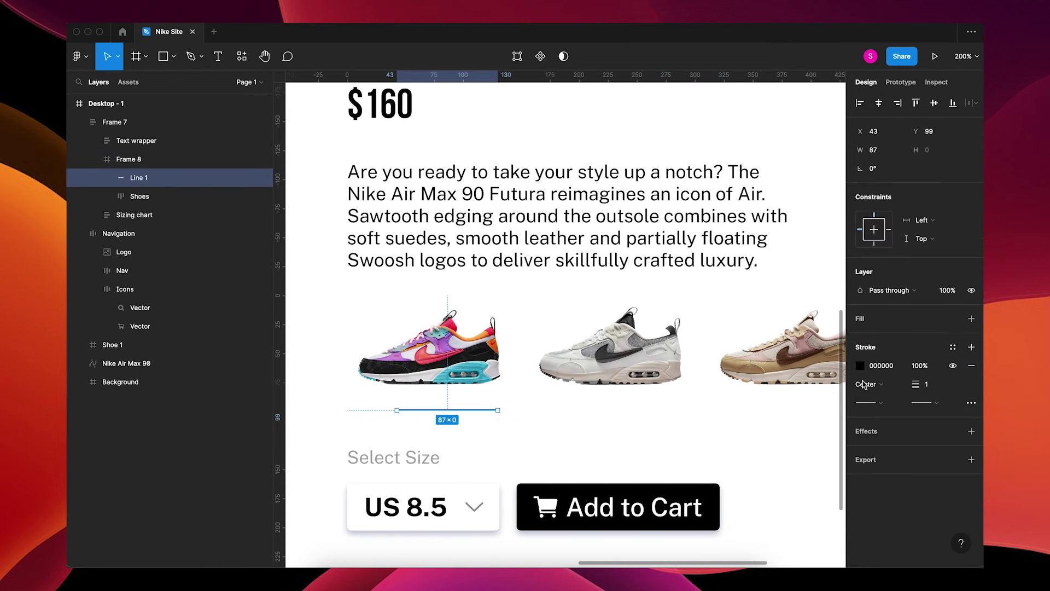
Set the line's stroke weight to 4 and give both of its ends round caps.
click(936, 387)
text(4)
key(Return)
click(874, 404)
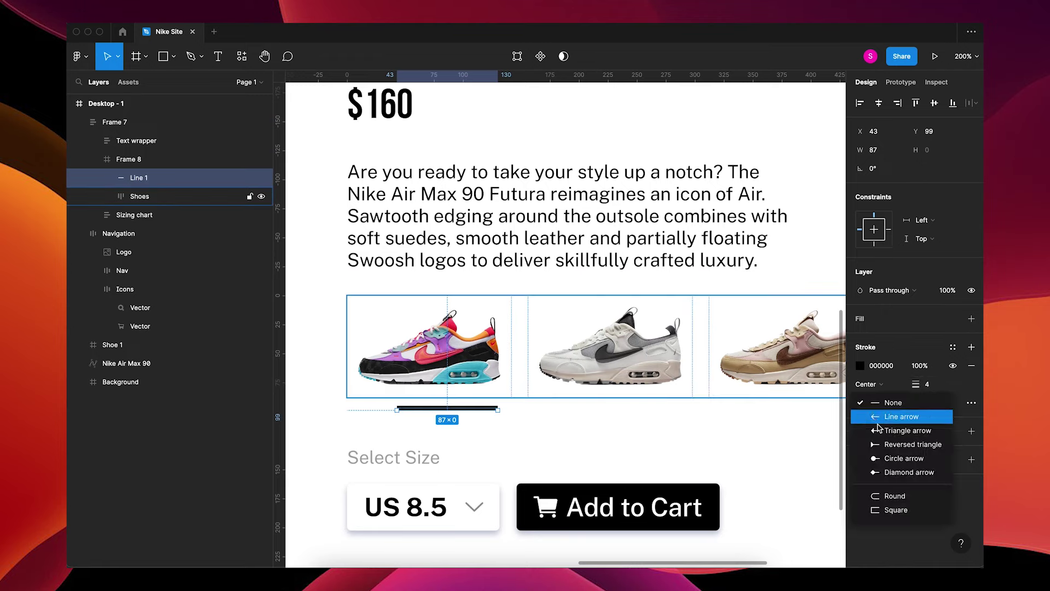
click(889, 495)
click(929, 410)
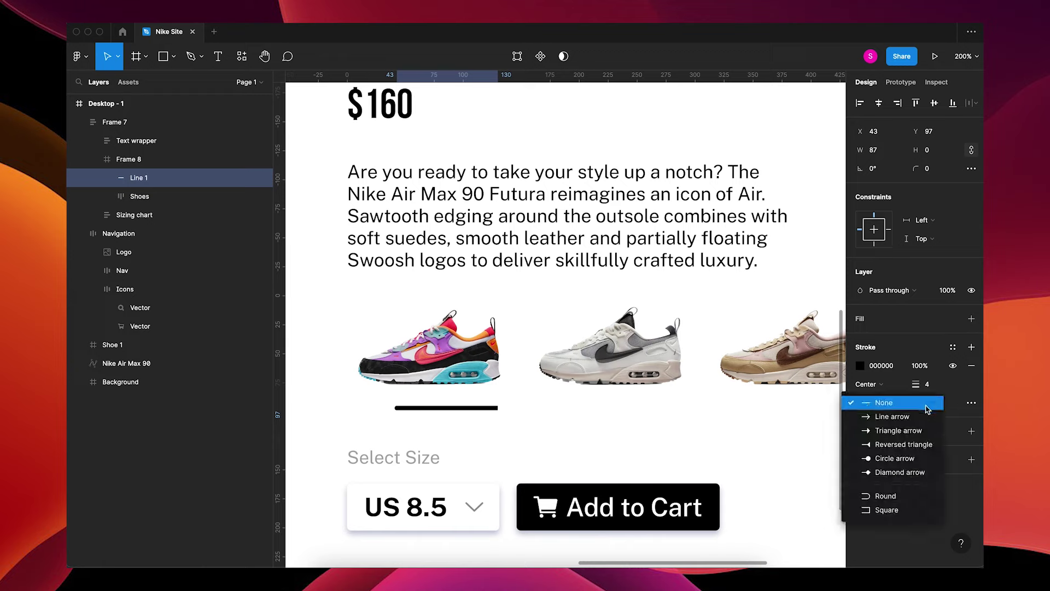
click(906, 499)
Shift the line left to X 27 under the first shoe and apply the Ellipse 7 color style to its stroke.
key(Left)
key(Left)
key(Left)
key(Left)
key(Left)
key(Left)
key(Left)
key(Left)
key(Left)
key(Left)
key(Left)
key(Left)
key(Left)
key(Left)
key(Left)
key(Left)
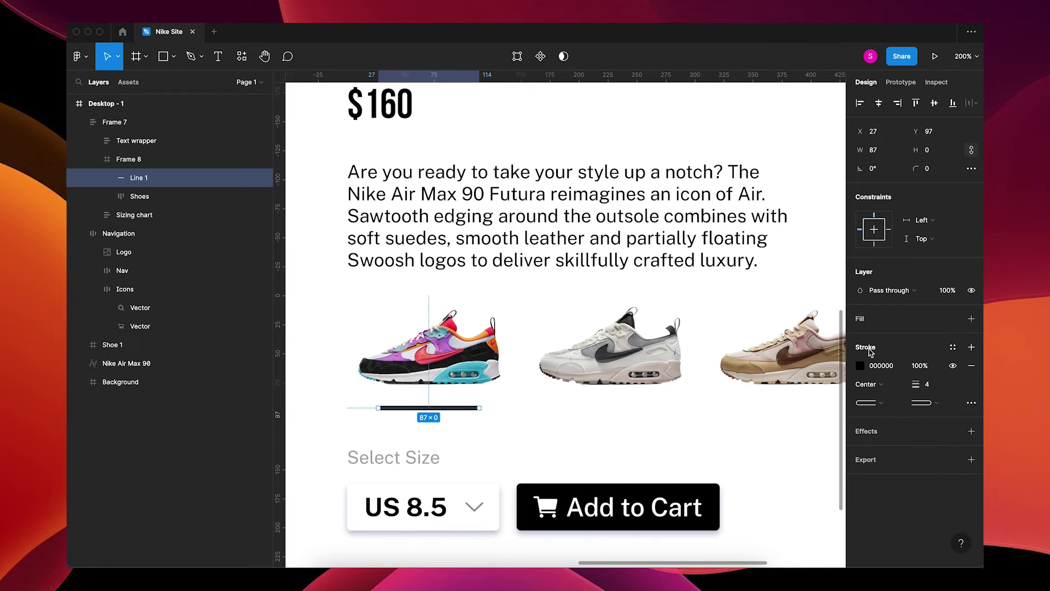
click(953, 347)
click(925, 418)
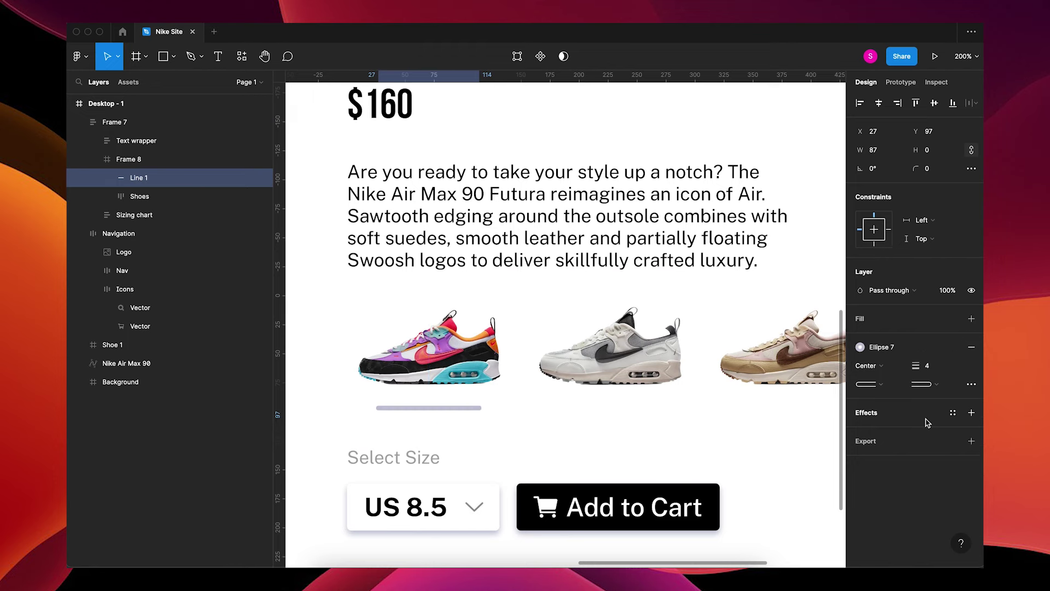
Add a "Next Style" text layer just beneath the navigation links, above the product card.
click(757, 439)
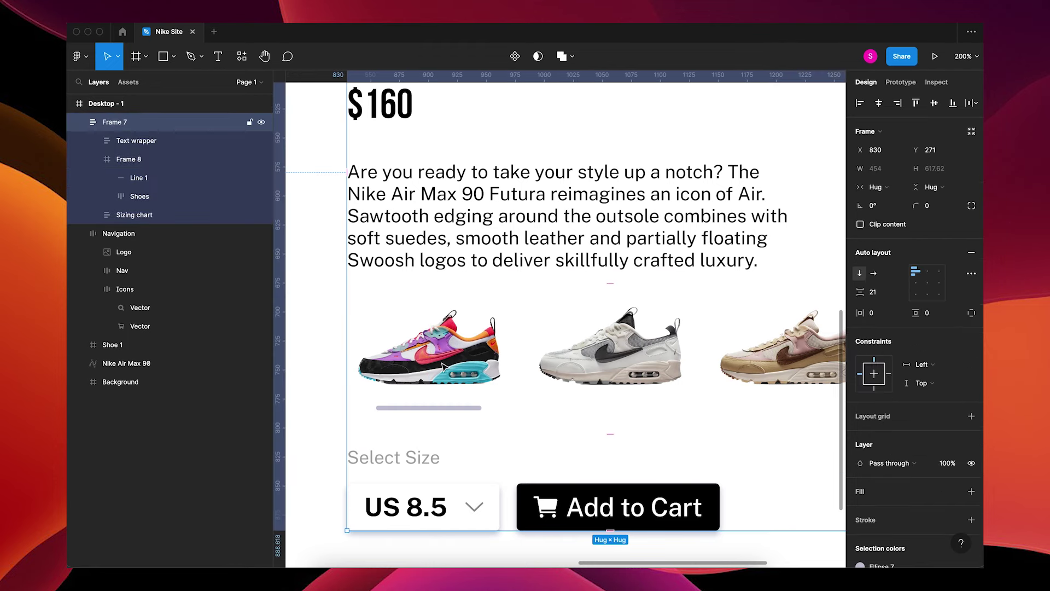
key(shift+0)
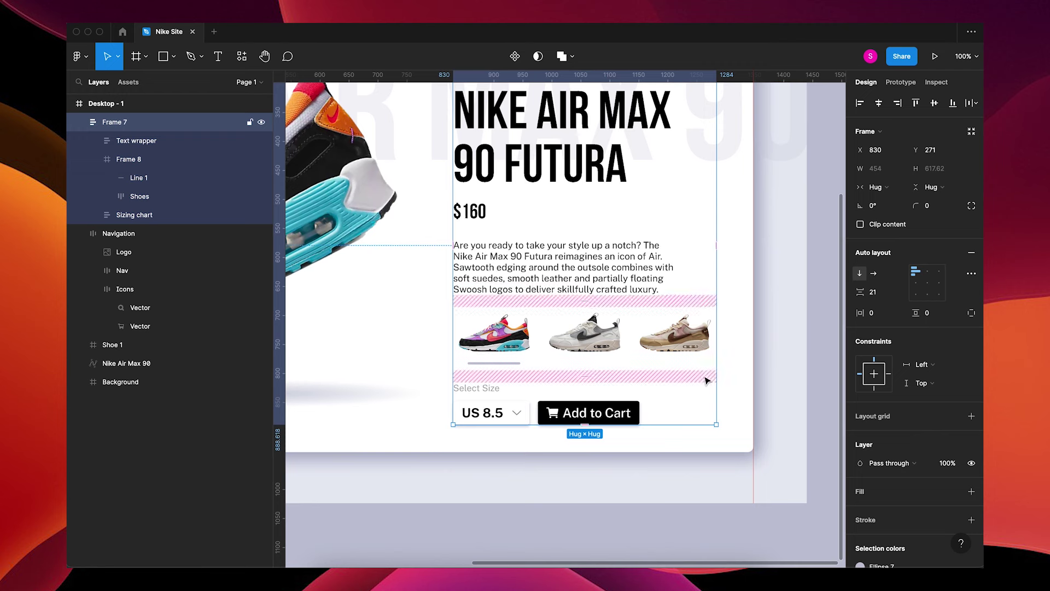
key(minus)
click(679, 421)
scroll(692, 451, left, 3)
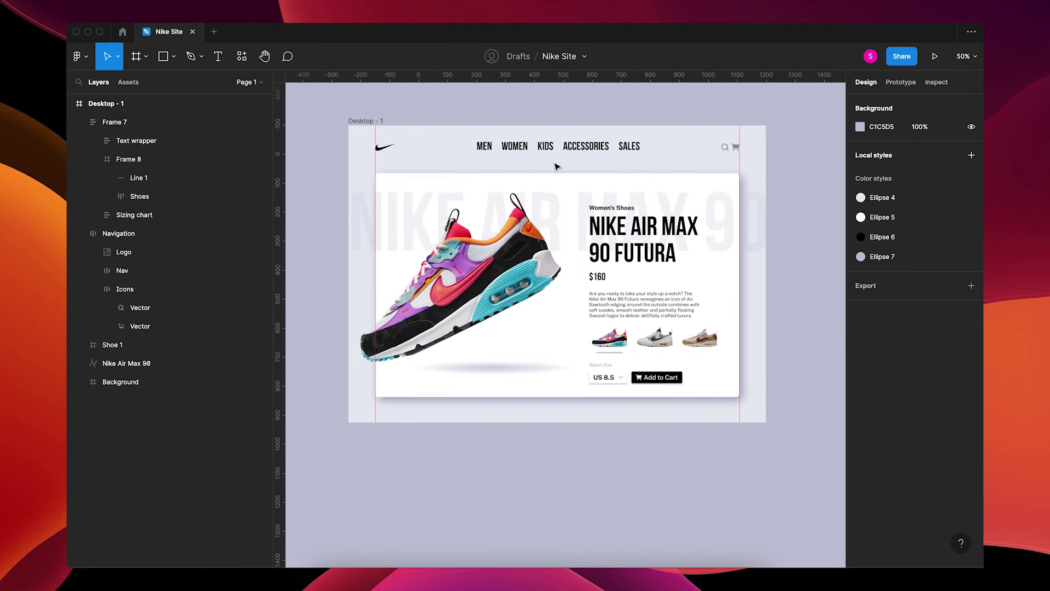
key(shift+0)
scroll(591, 297, up, 5)
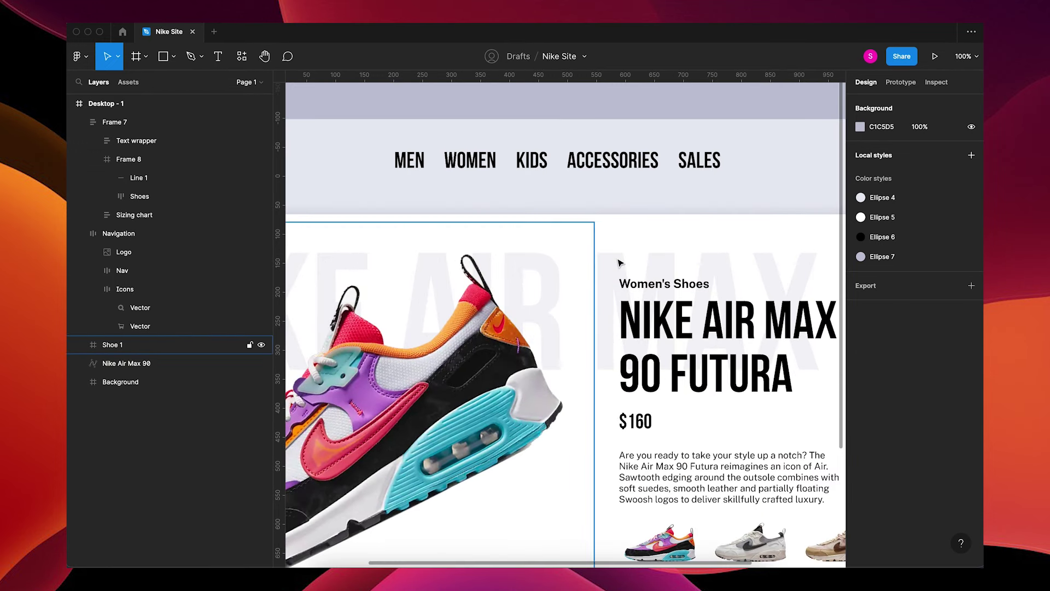
key(t)
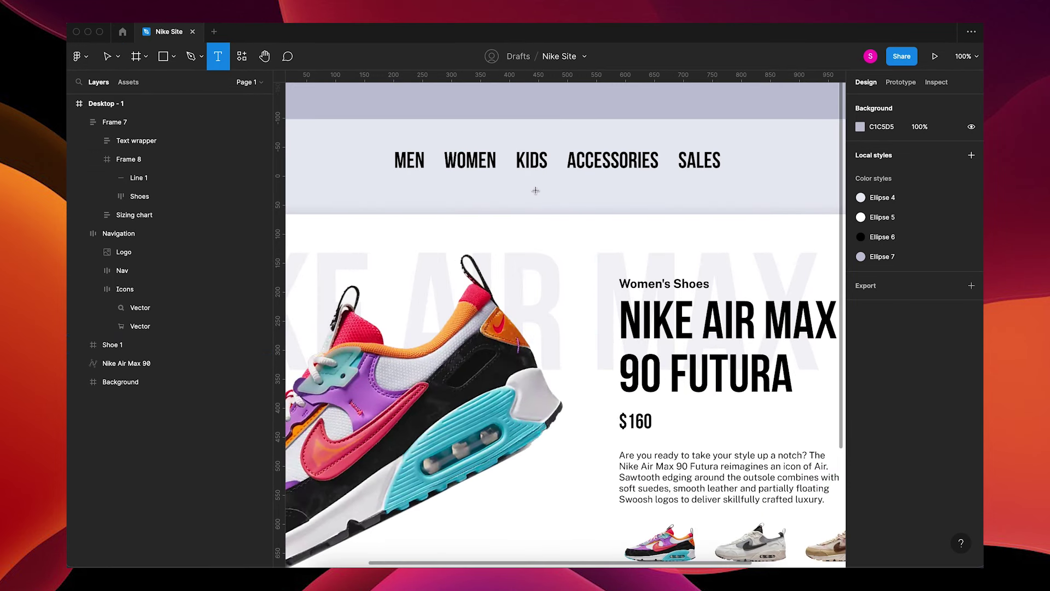
click(602, 198)
text(Next Style)
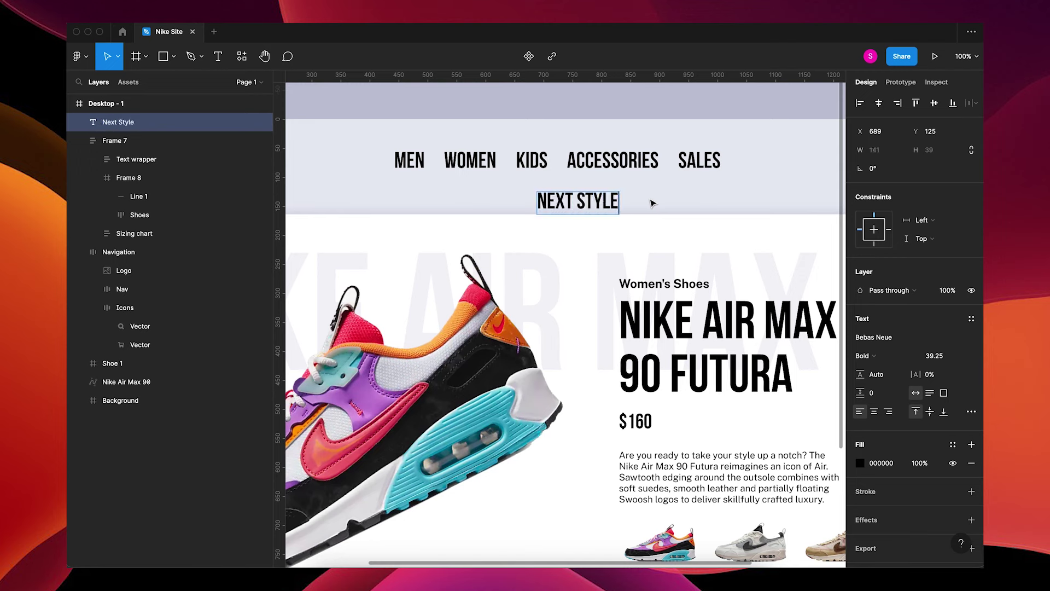
key(Escape)
Set the "Next Style" text to Public Sans Medium and scale it down to about 98 × 23 px.
click(890, 339)
text(Public S)
key(Return)
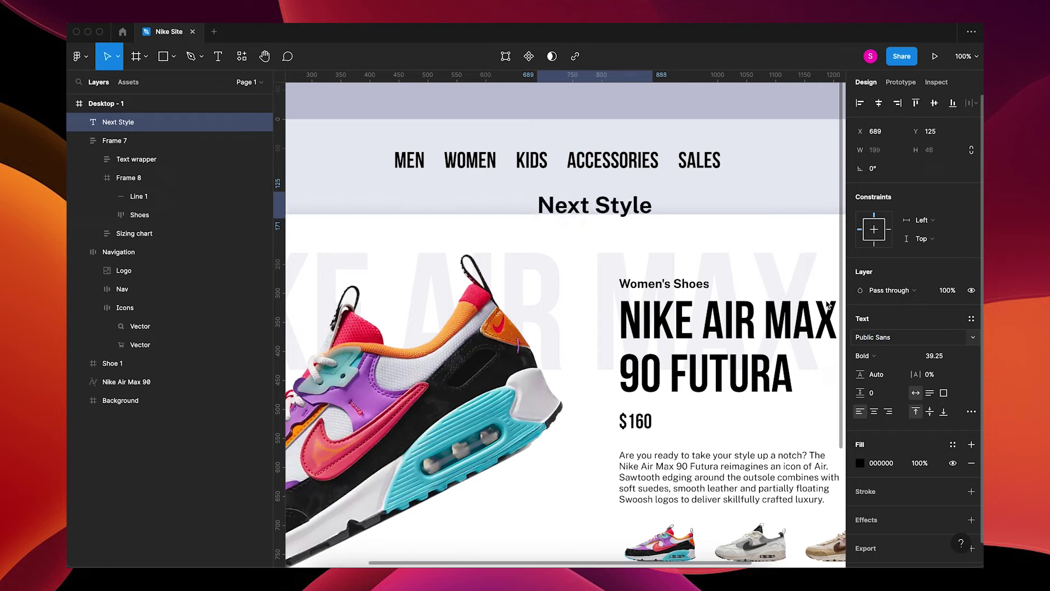
click(864, 355)
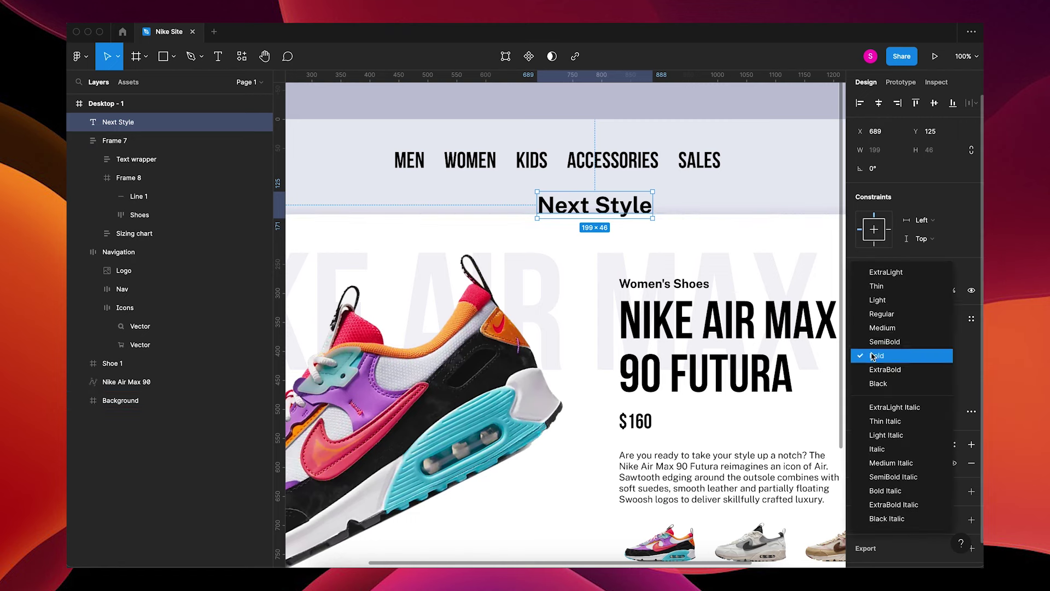
click(884, 318)
key(k)
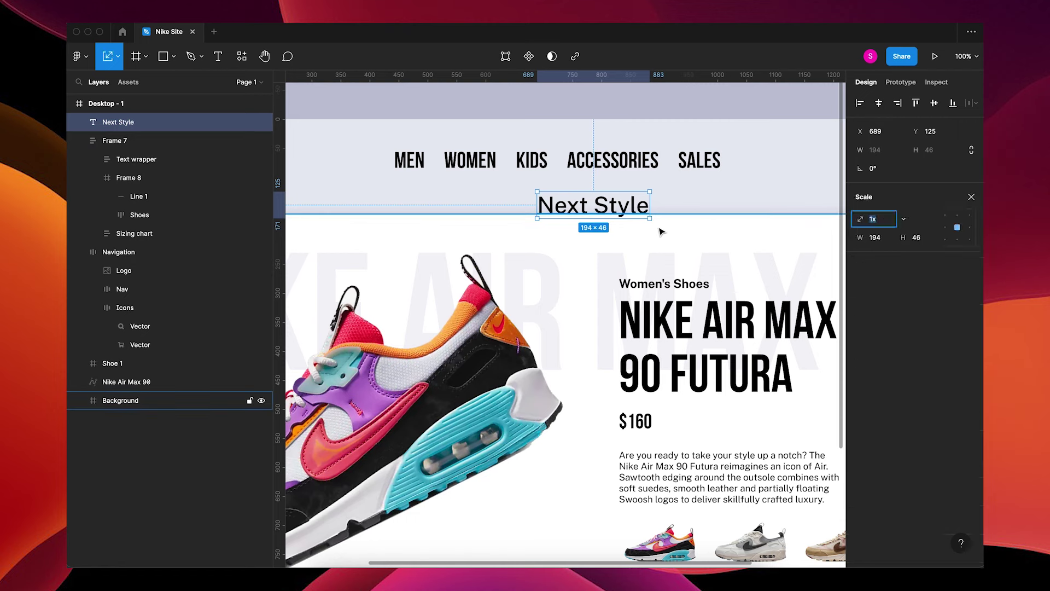
drag(650, 218, 595, 205)
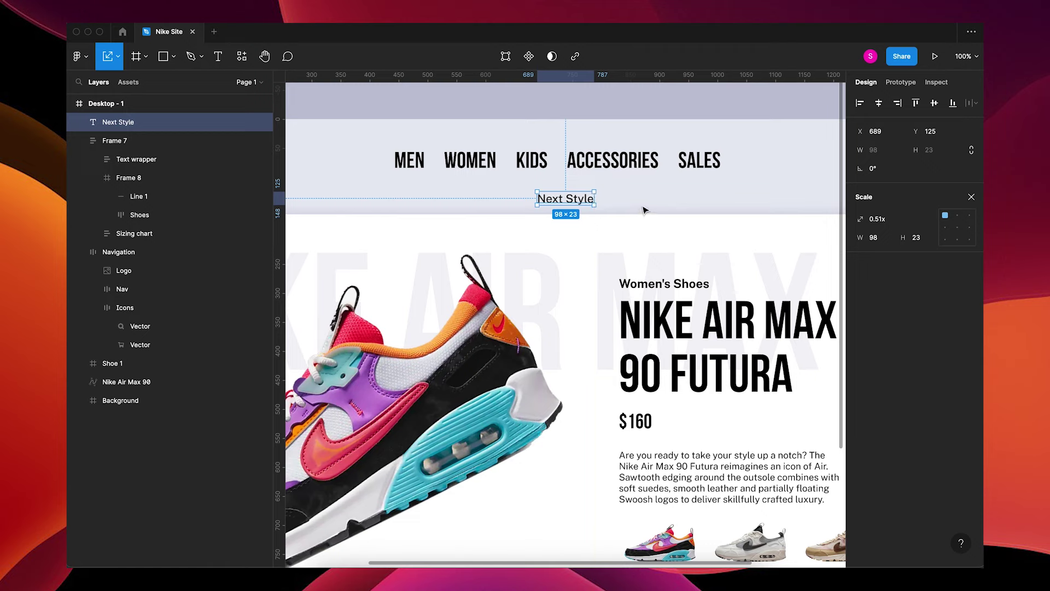
Wrap the "Next Style" text in an auto layout frame and fill that frame with 000000.
key(shift+a)
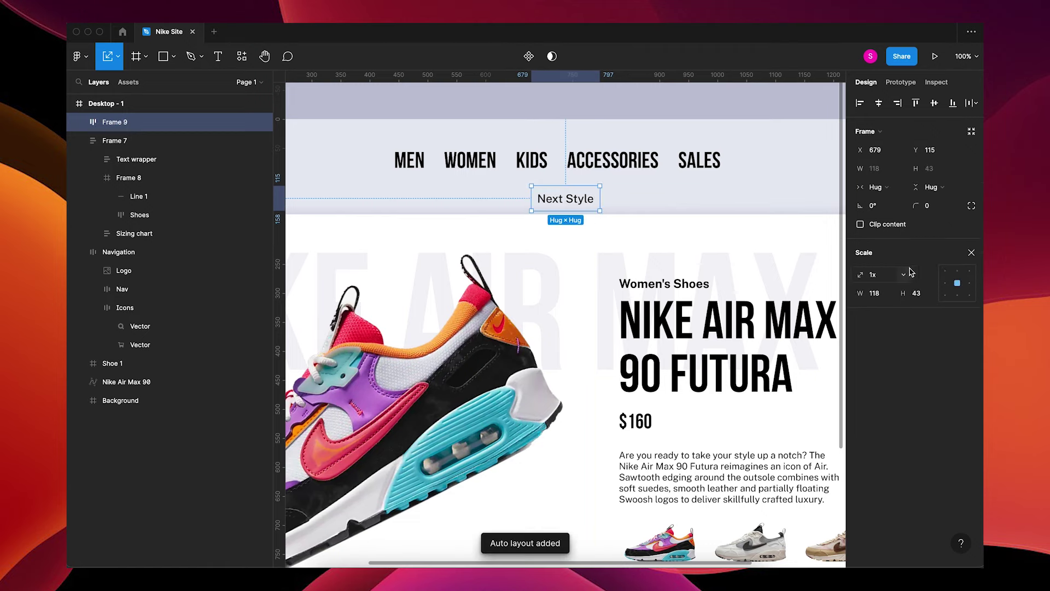
click(973, 253)
scroll(911, 350, down, 2)
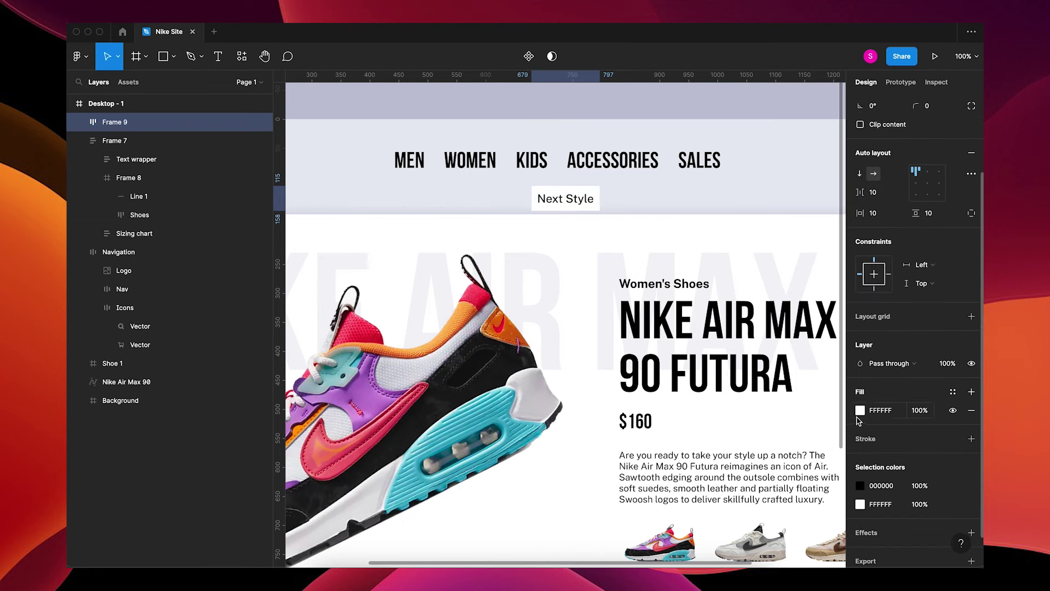
click(860, 411)
text(000000)
key(Return)
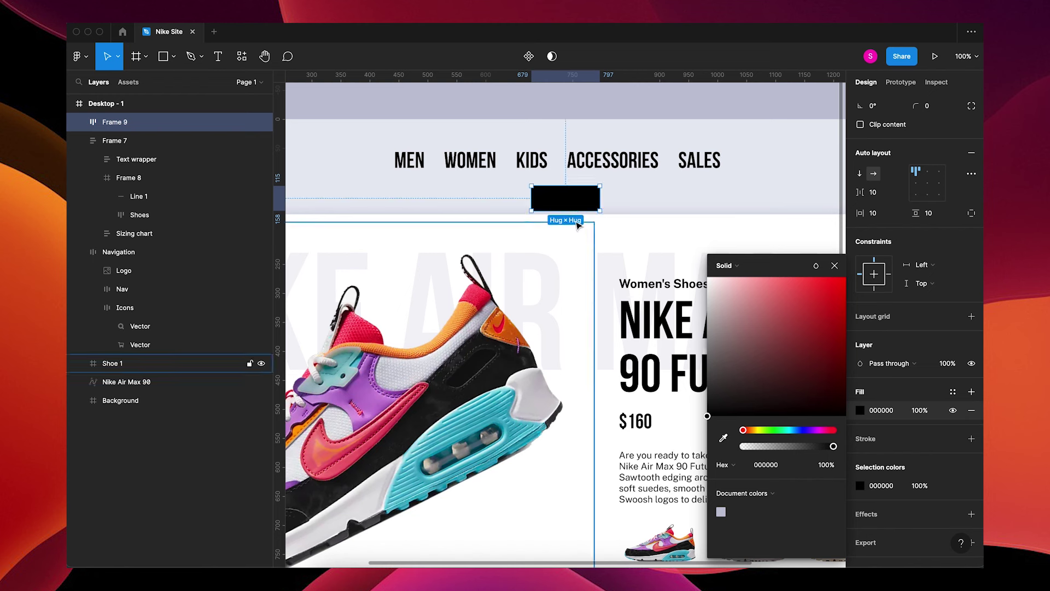
Change the fill of the "Next Style" text inside the black frame to FFFFFF.
click(573, 202)
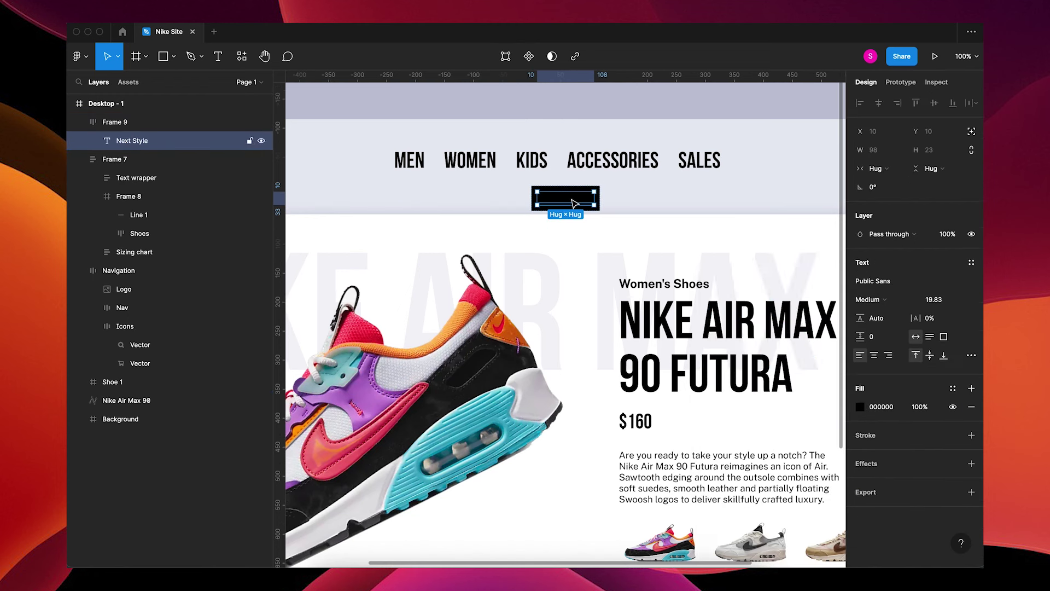
click(861, 407)
drag(781, 341, 682, 259)
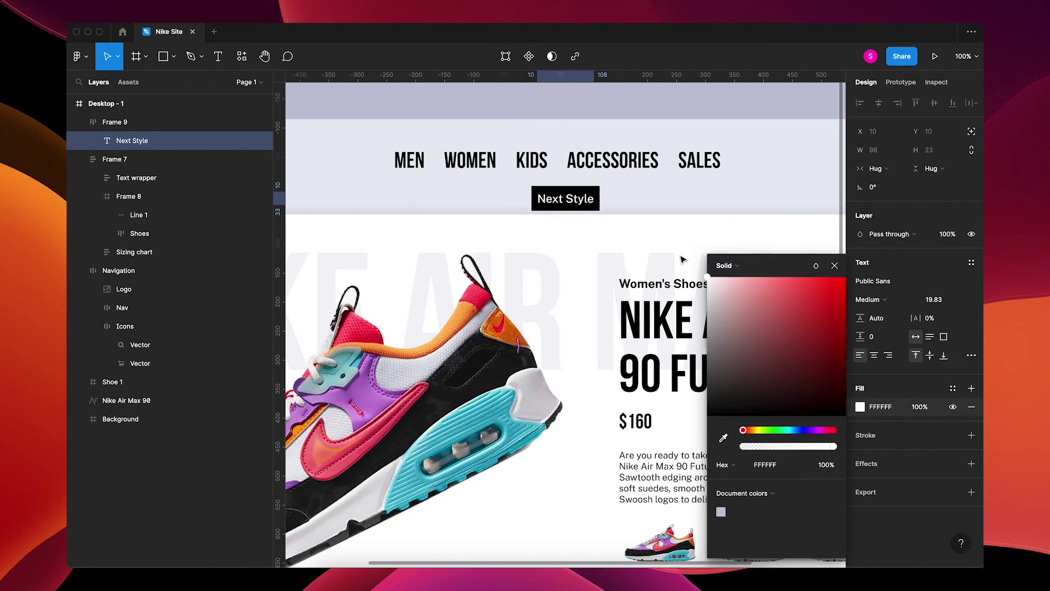
click(688, 228)
Move the button frame to X 643, Y 107, with a corner radius of 200 and horizontal padding of 52.
click(552, 206)
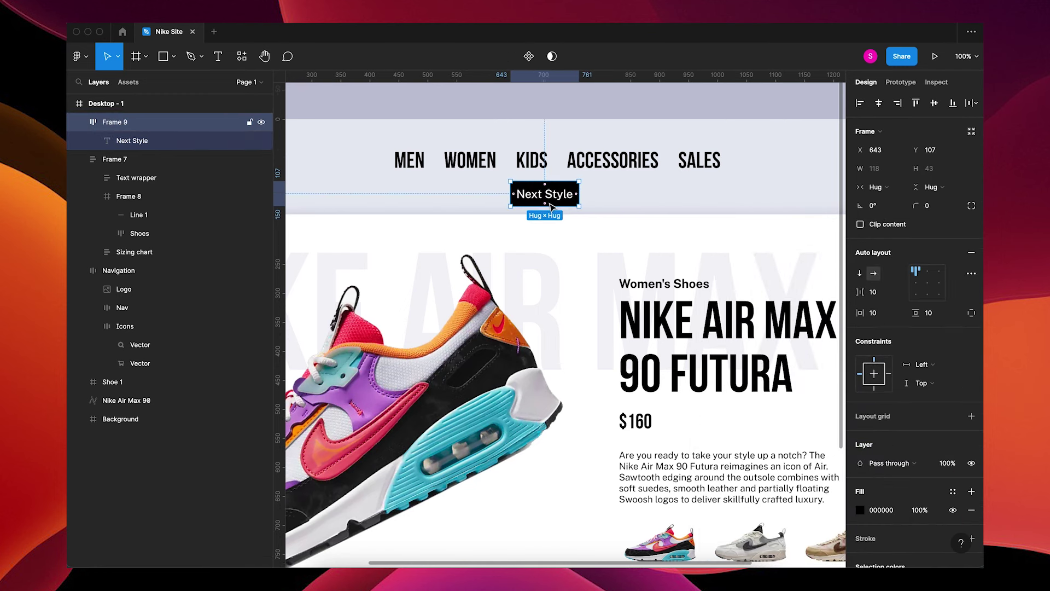
click(933, 210)
text(2)
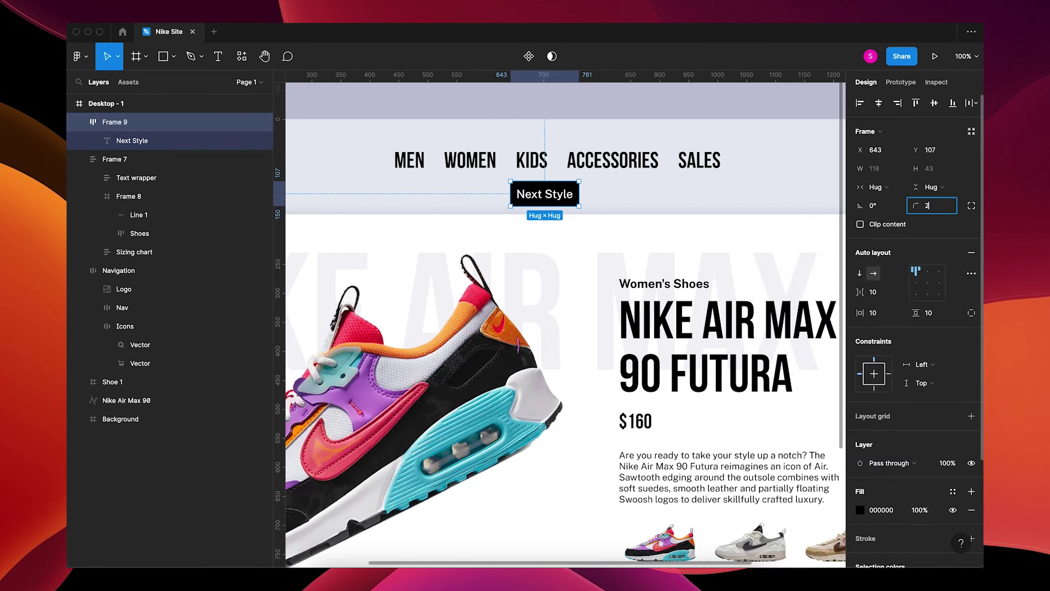
text(00)
key(Tab)
drag(864, 310, 873, 313)
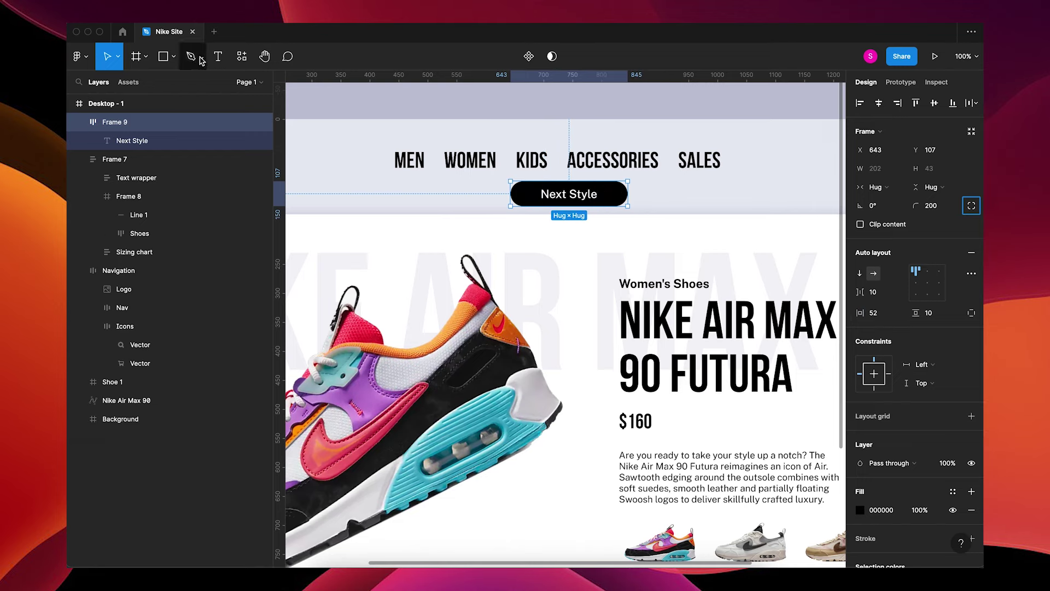
Draw a horizontal arrow about 45 px long after the "Next Style" text inside the button and make its stroke FFFFFF.
click(175, 60)
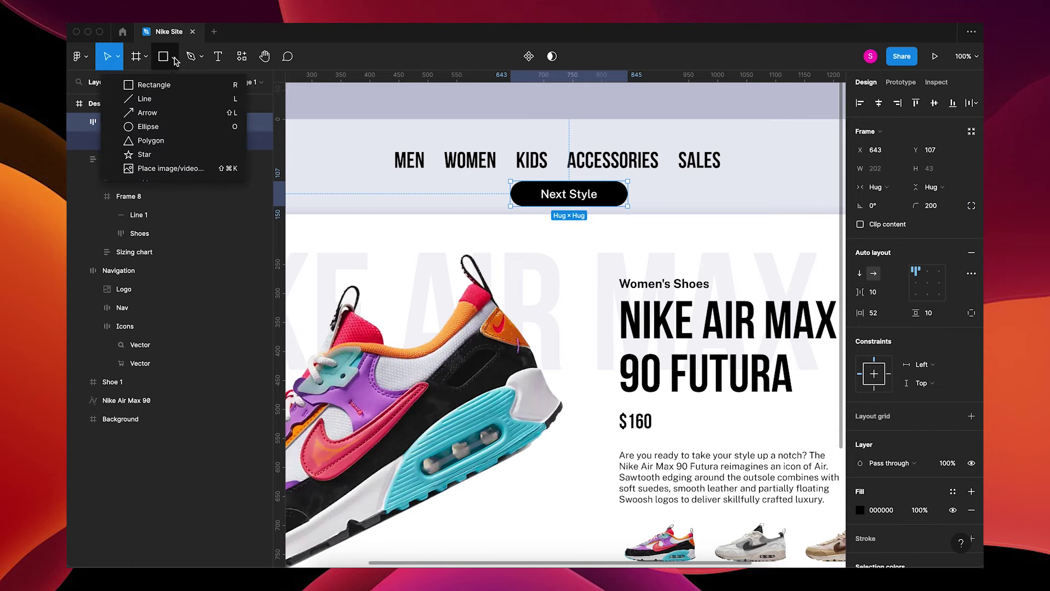
click(147, 113)
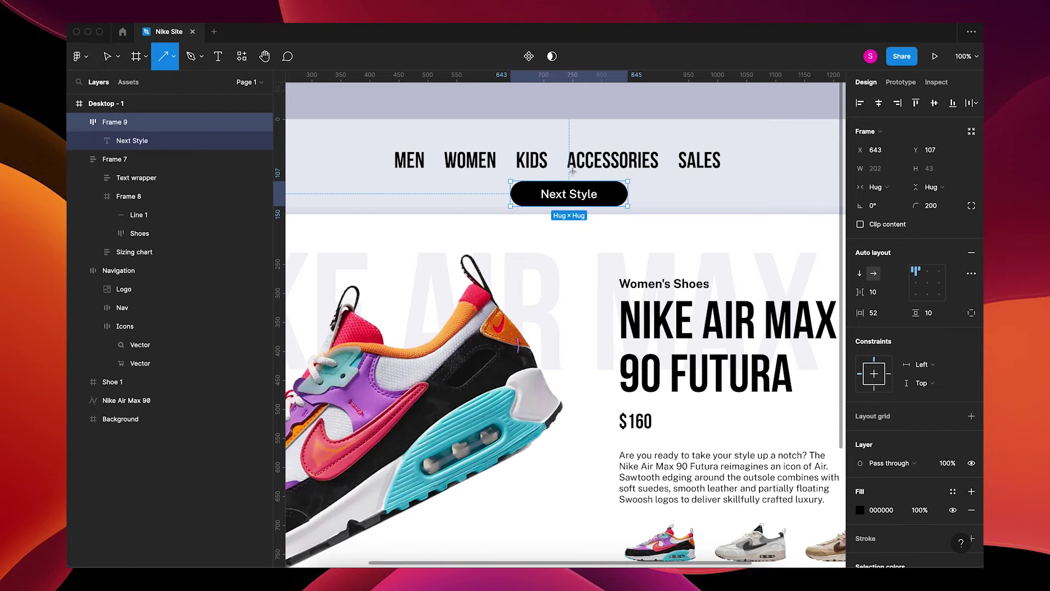
drag(619, 196, 643, 196)
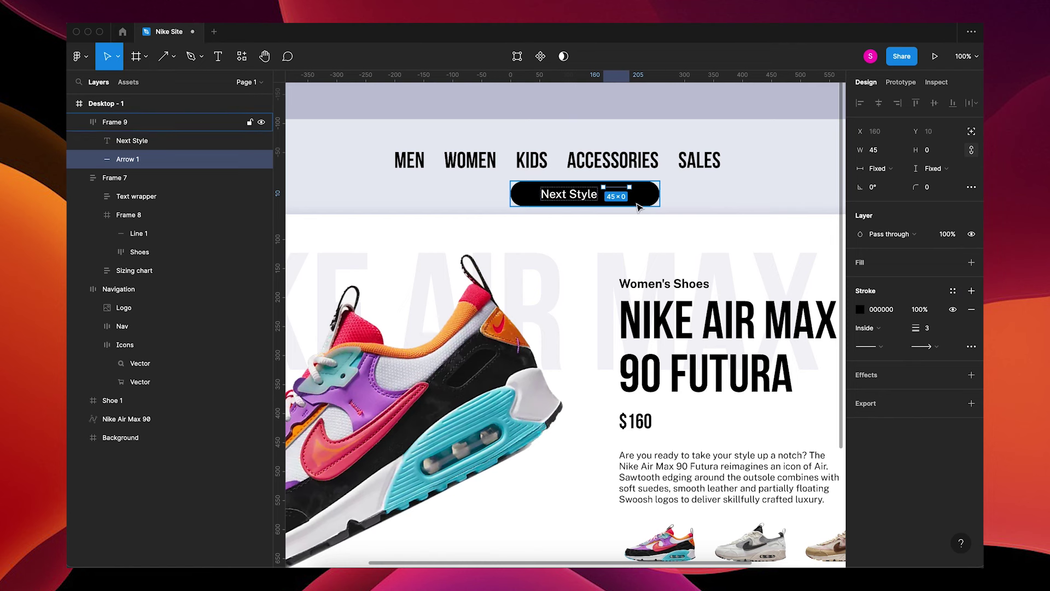
click(860, 309)
drag(794, 295, 764, 293)
Align the contents of the "Next Style" button to the center both horizontally and vertically.
click(652, 198)
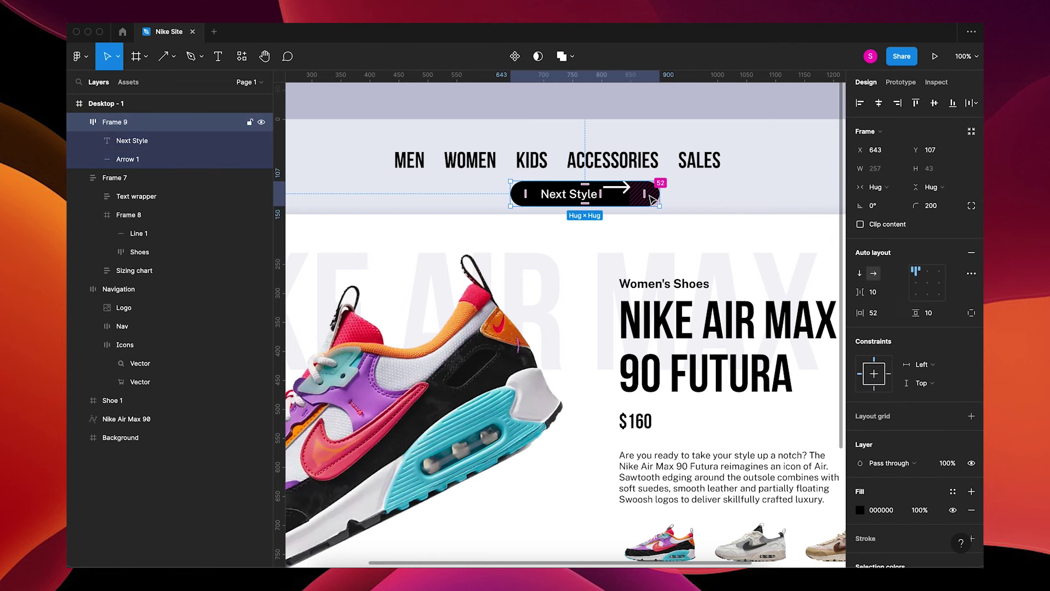
key(alt+h)
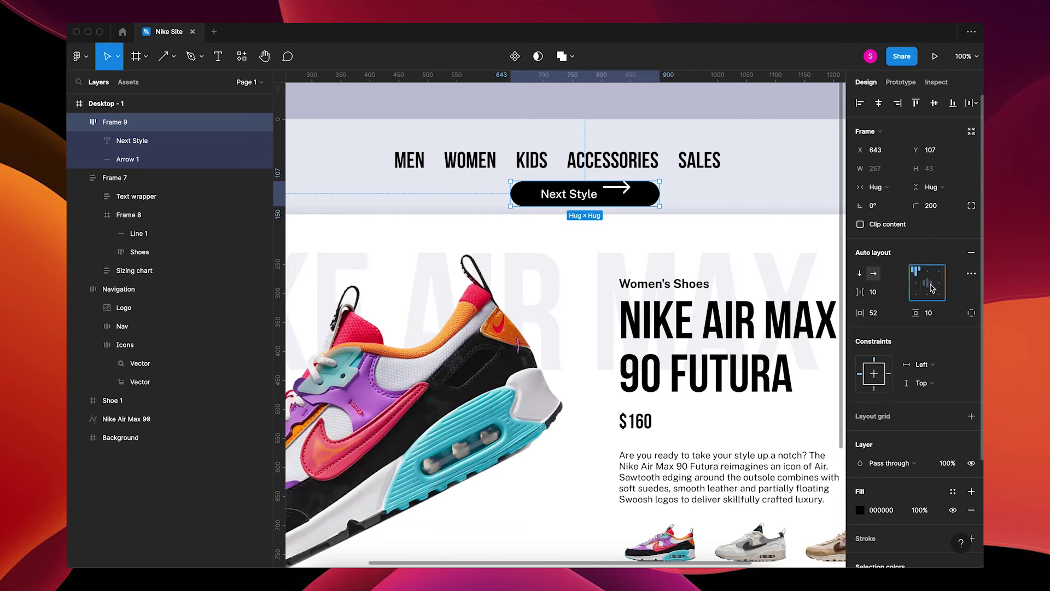
key(alt+v)
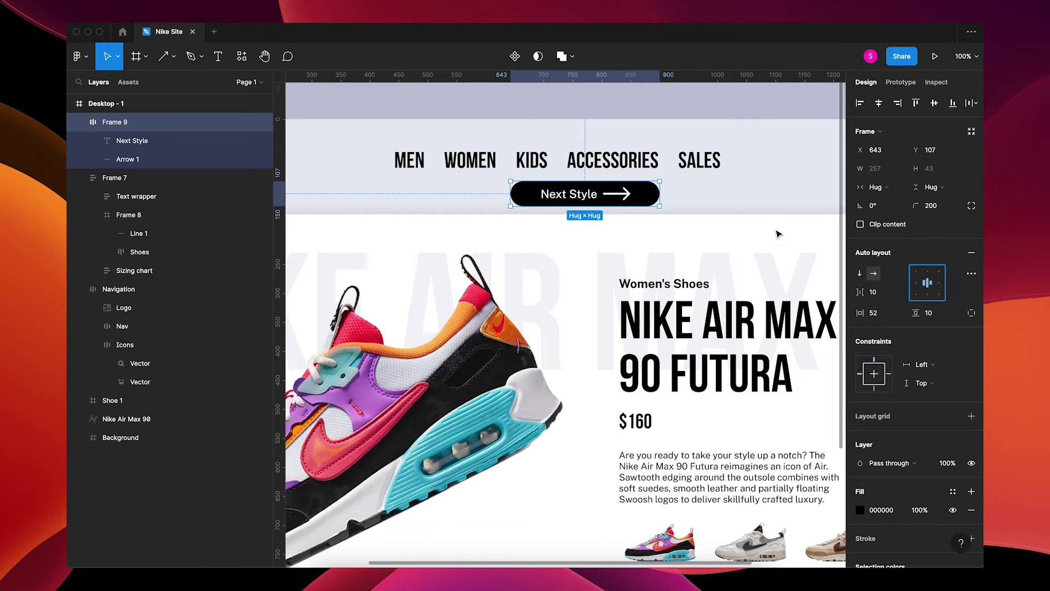
Set the arrow's stroke weight to 2 and shorten the arrow to about 32 px.
double_click(632, 196)
click(936, 328)
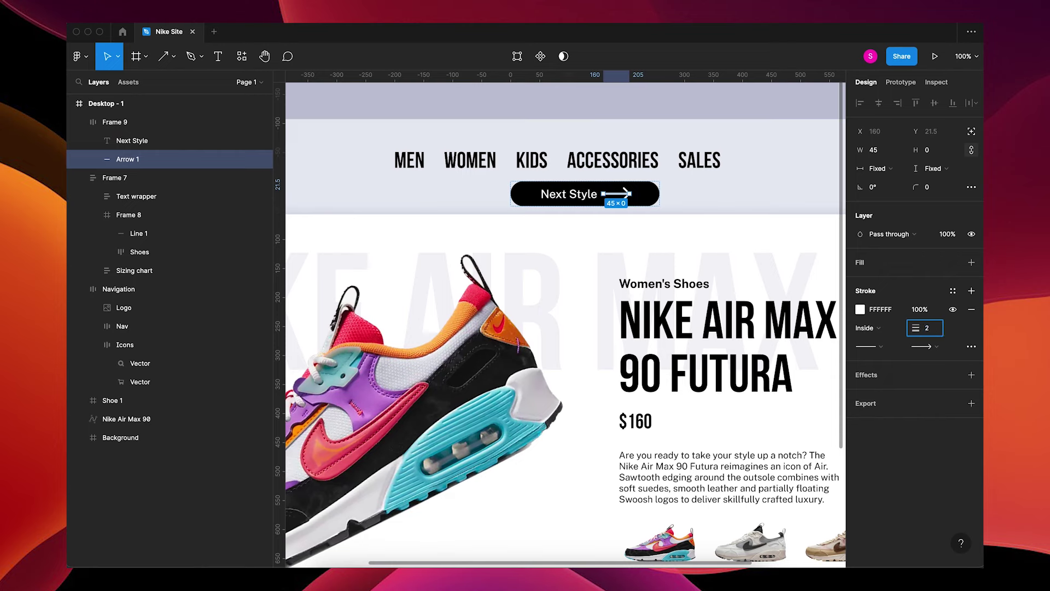
click(734, 197)
click(617, 196)
double_click(607, 194)
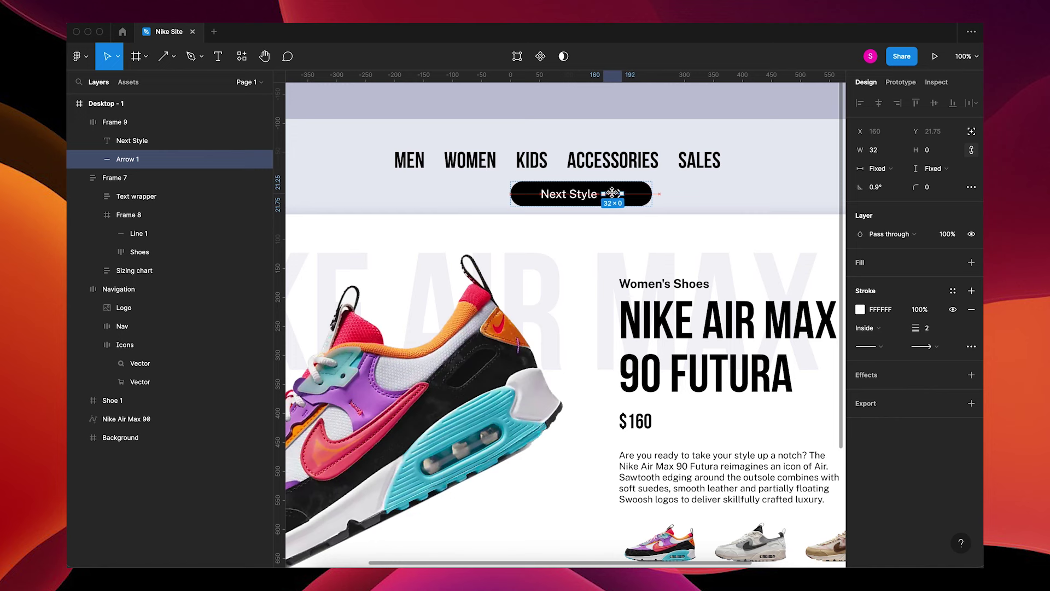
key(Escape)
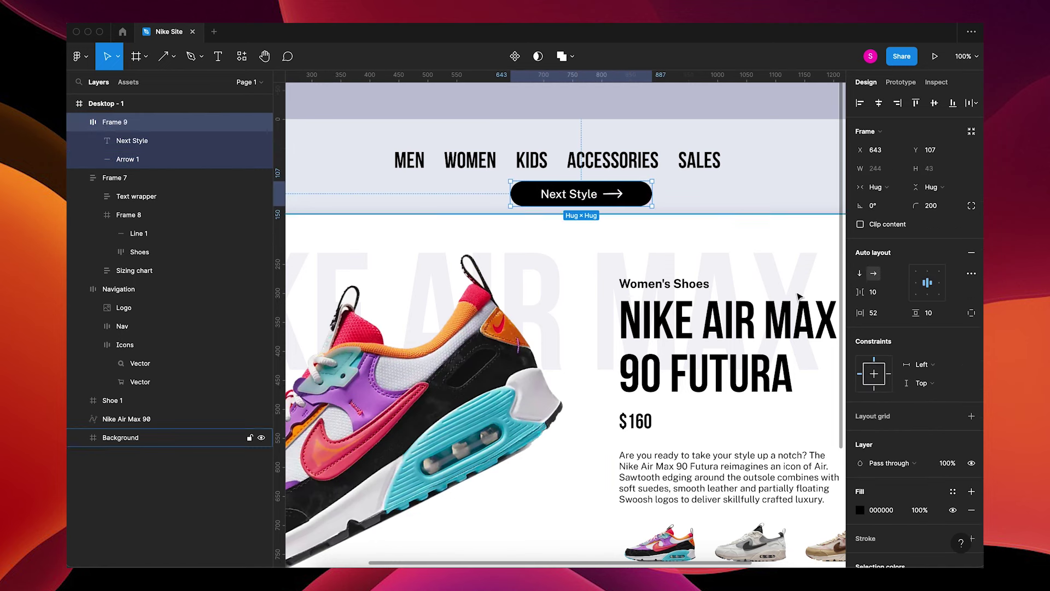
Set the spacing between the button's text and arrow to 22 and increase the button's vertical padding.
drag(857, 292, 871, 292)
click(755, 183)
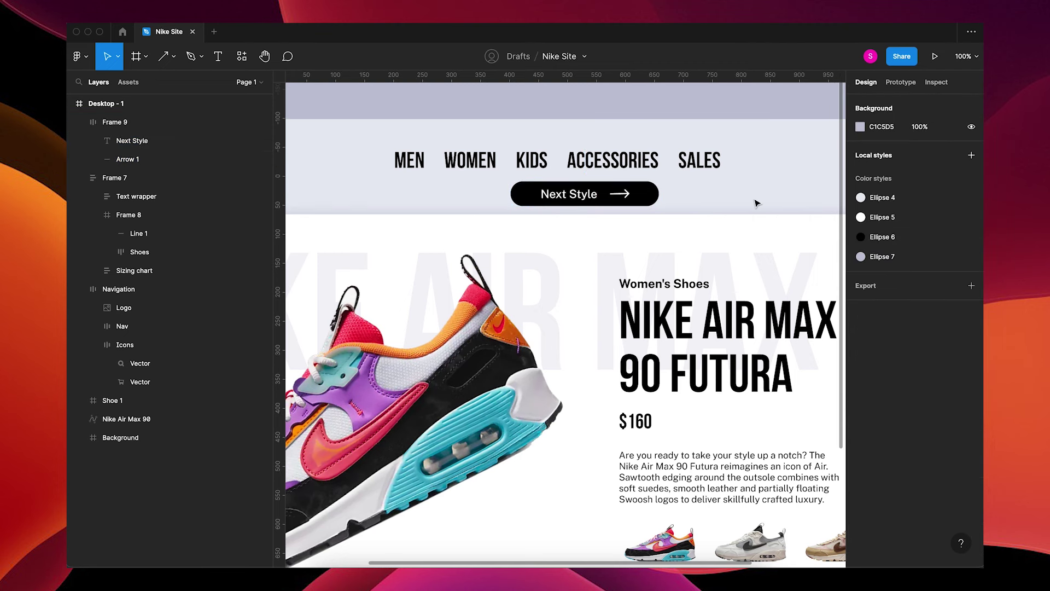
key(minus)
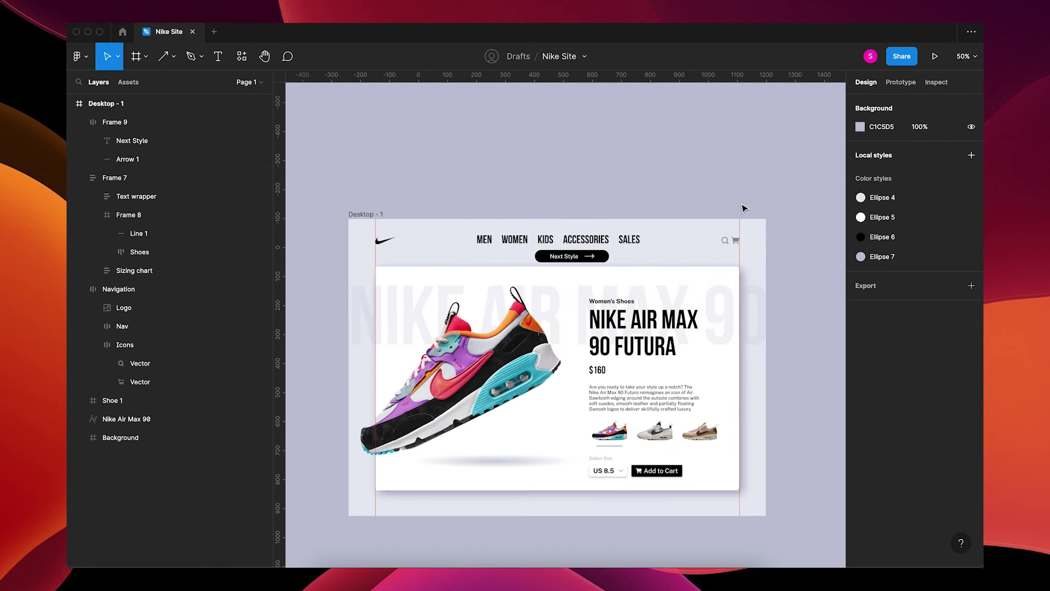
key(plus)
click(618, 194)
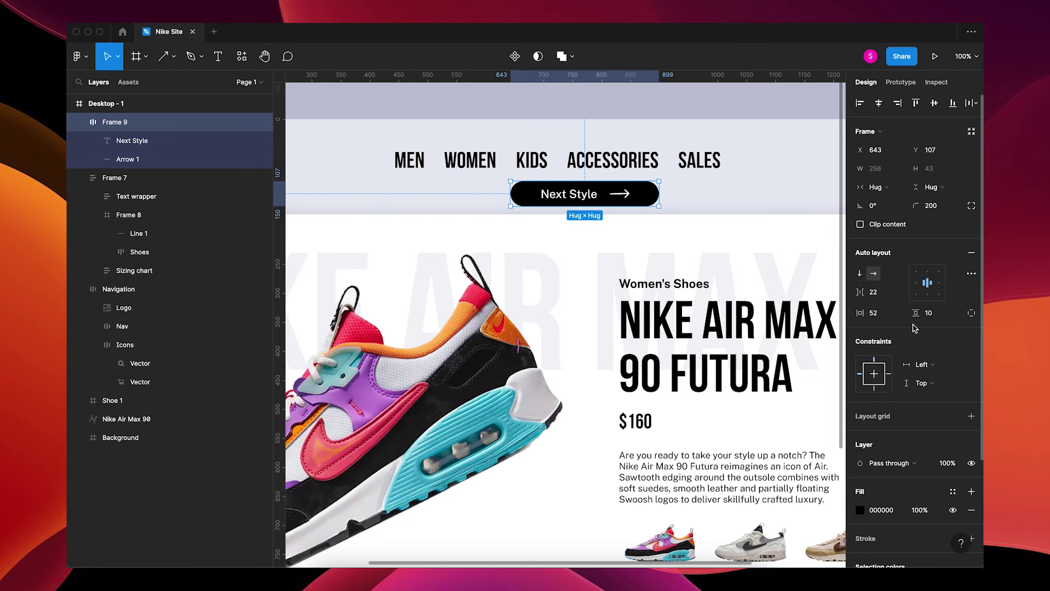
drag(916, 313, 922, 314)
click(752, 208)
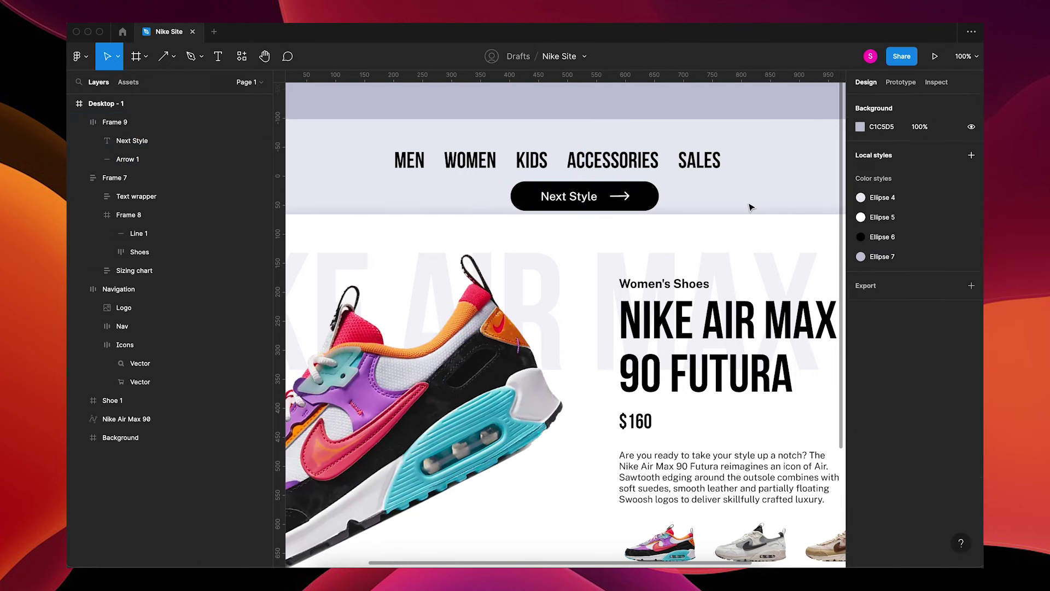
Reduce the height of the large Shoe 1 frame to 711 and move the frame down to Y 229.
key(minus)
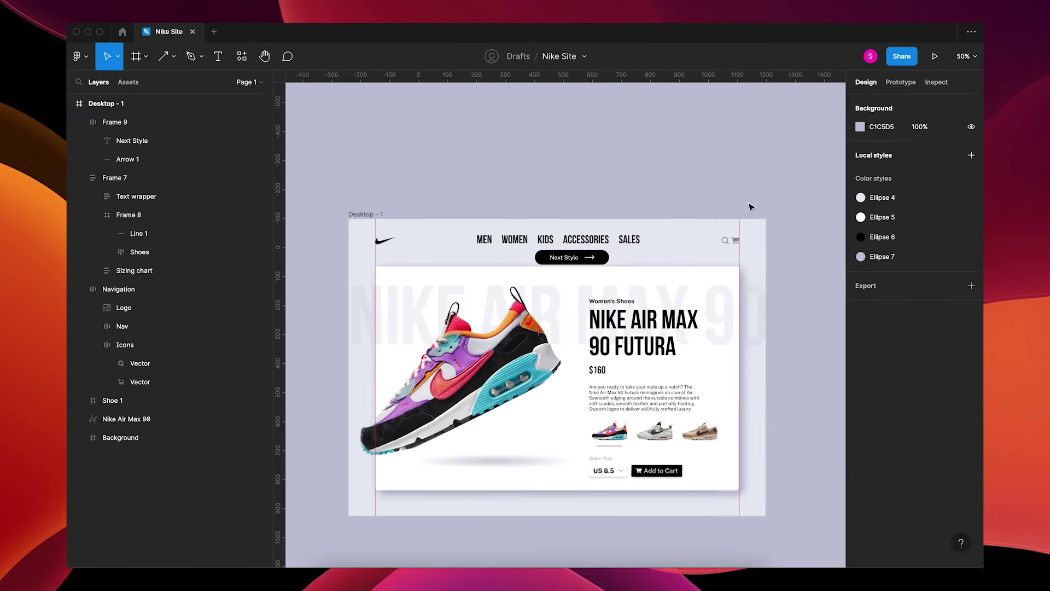
click(533, 434)
drag(494, 489, 494, 477)
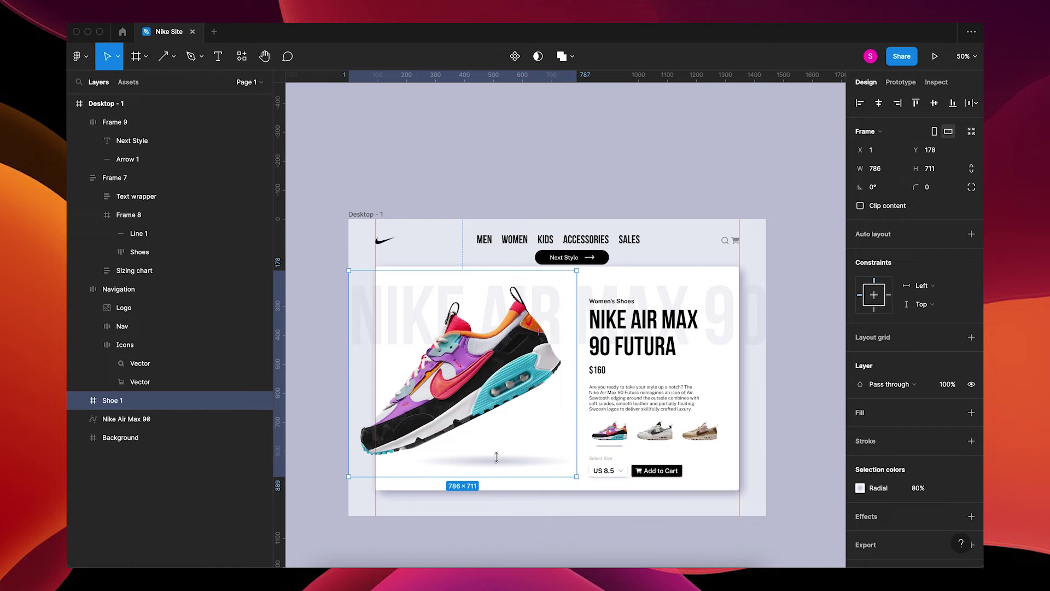
drag(499, 383, 499, 401)
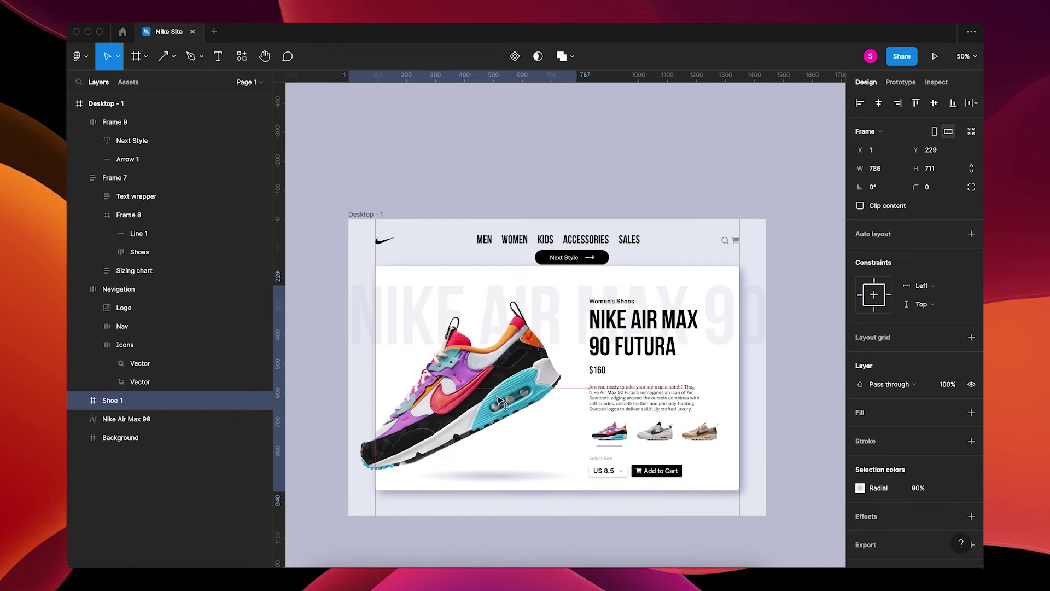
Lower the upper edge of the white Background card to Y 202, making the card 734 px high.
click(621, 281)
drag(625, 267, 625, 279)
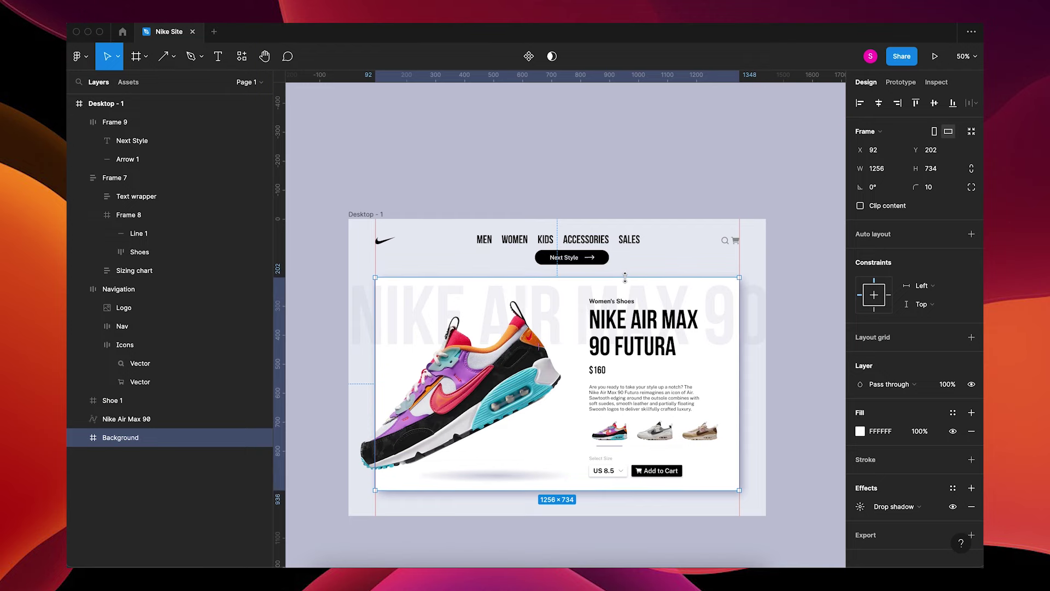
Move the large Nike Air Max 90 background text slightly lower over the white card.
click(754, 301)
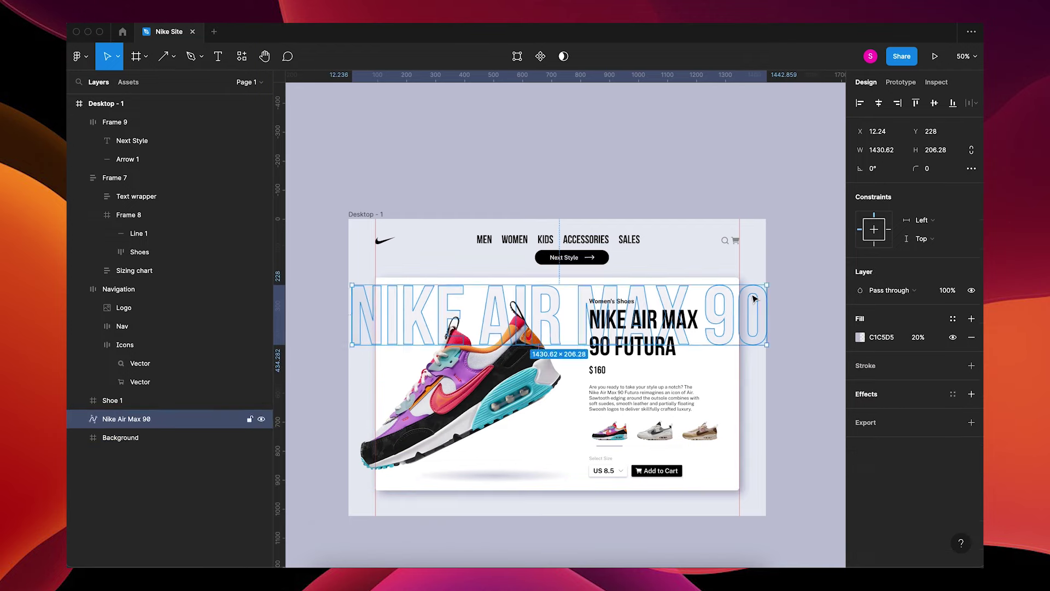
click(813, 304)
Scale the Next Style button down proportionally to about 187 by 37 px.
click(604, 258)
key(shift+0)
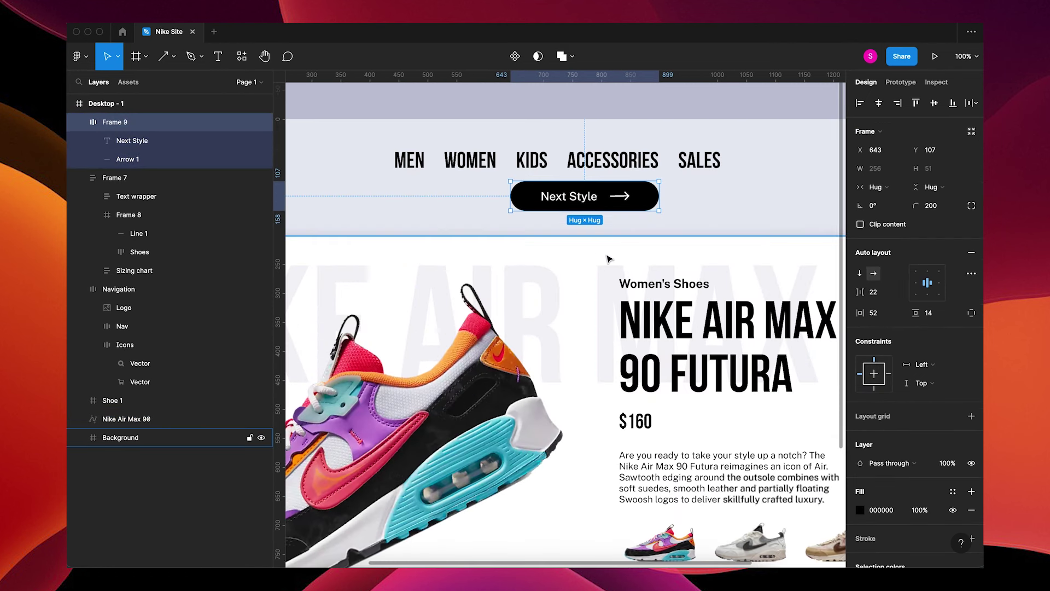
key(k)
drag(659, 183, 621, 194)
key(v)
Duplicate the scaled Next Style button and place the copy to its left.
mouse_move(593, 205)
drag(598, 209, 434, 198)
double_click(429, 201)
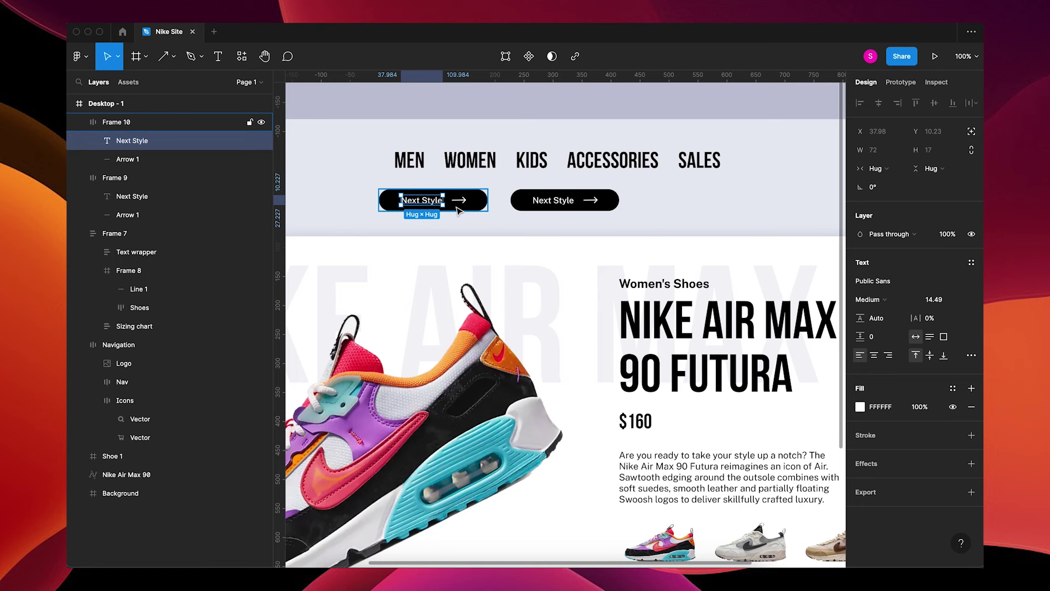
key(Delete)
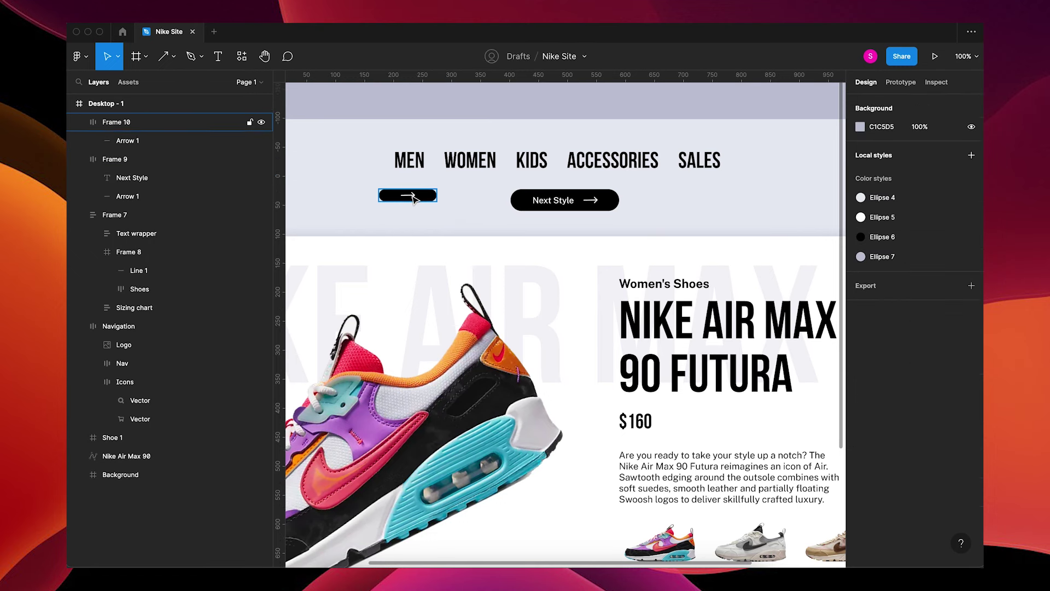
key(ctrl+z)
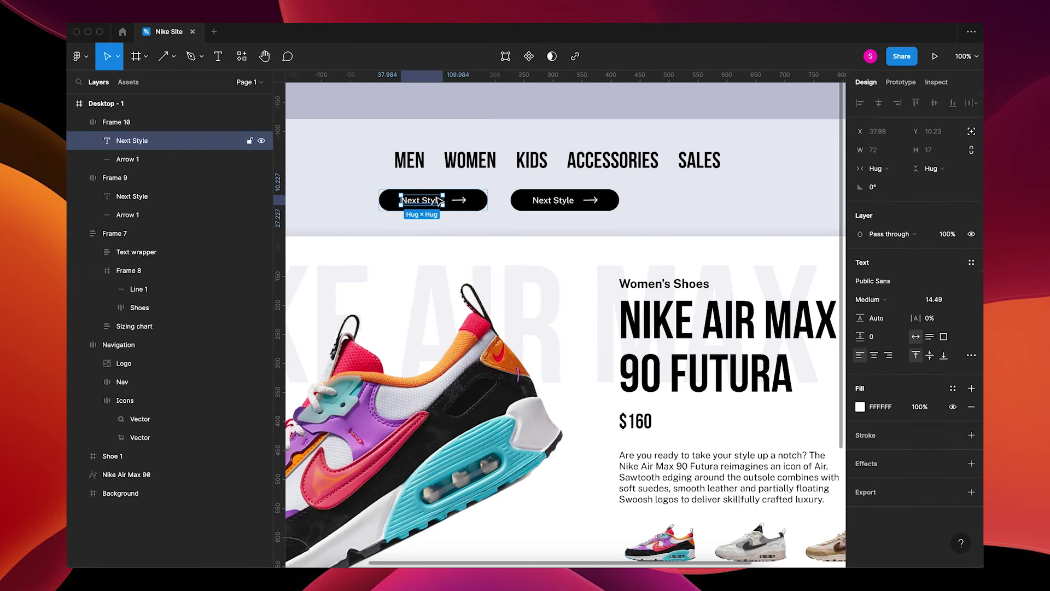
Change the height sizing of both Next Style buttons from hugging contents to Fixed.
click(481, 201)
click(933, 188)
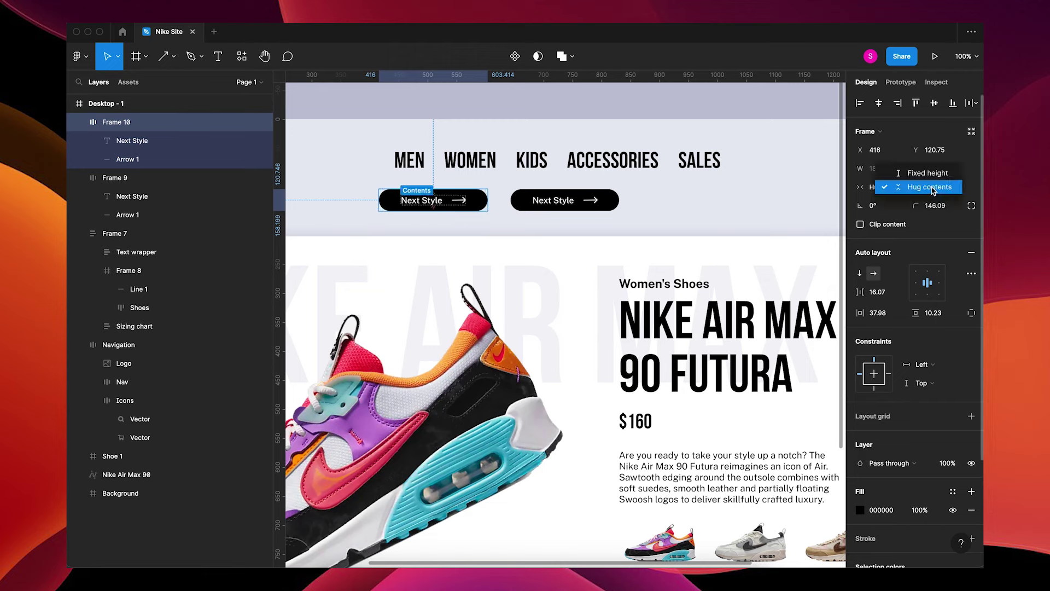
click(933, 187)
click(612, 200)
click(873, 189)
Delete the Next Style text from the copied button, leaving only its arrow.
click(446, 202)
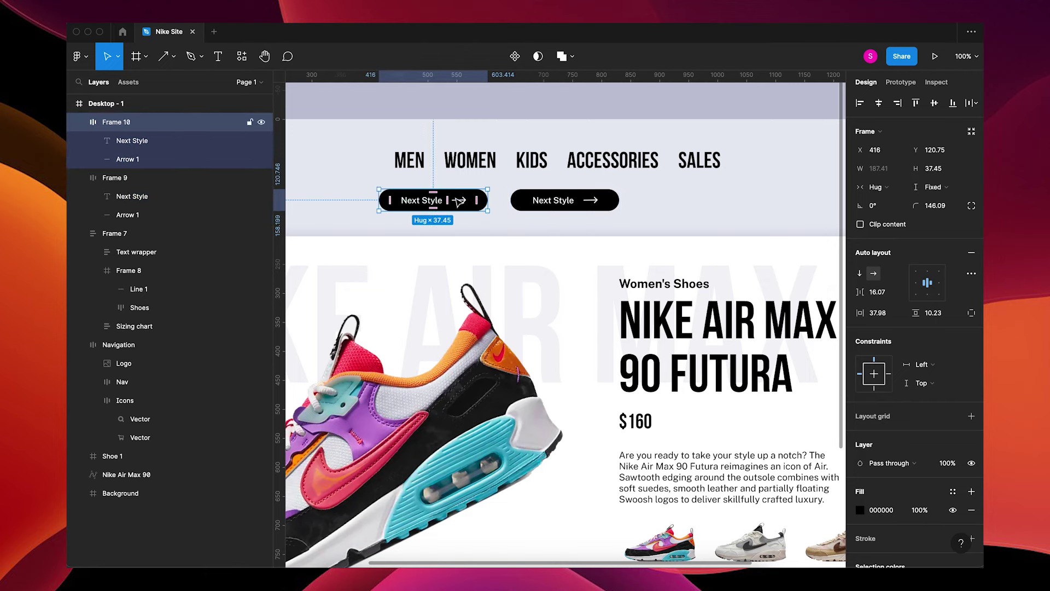
double_click(423, 201)
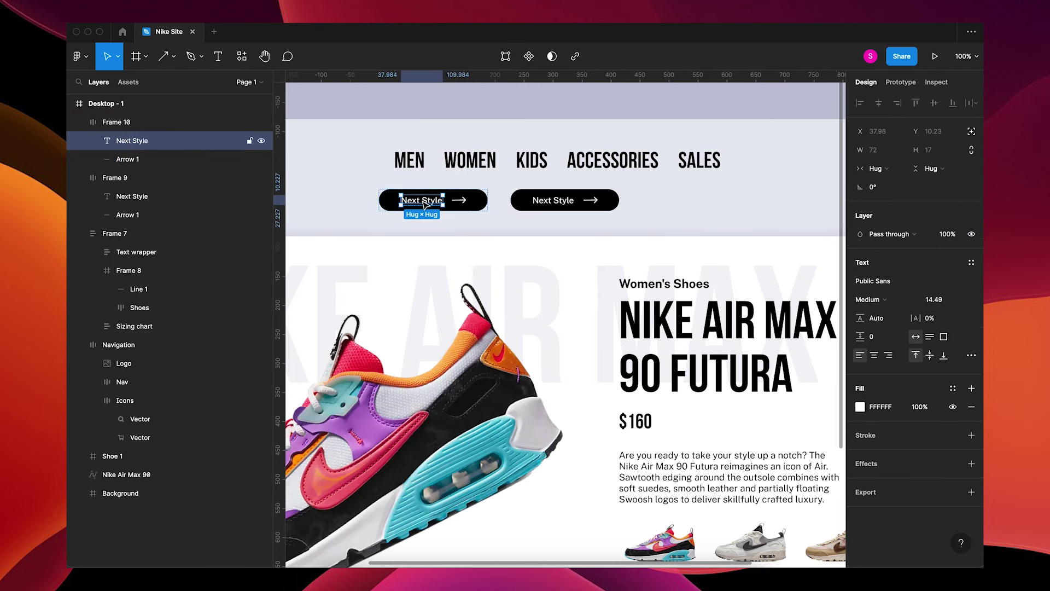
key(Delete)
Flip the copied button's arrow to point left and move the button to 39 px from the Next Style button.
click(425, 205)
click(414, 202)
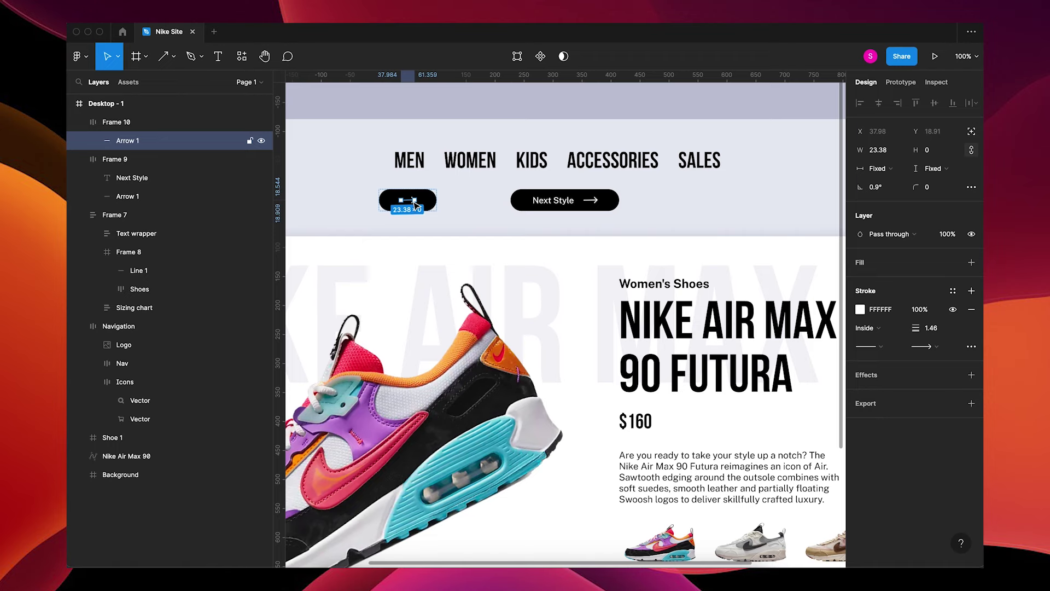
key(Escape)
click(437, 202)
drag(438, 202, 481, 206)
Combine the left-arrow button and the Next Style button in one horizontal auto layout frame.
shift+click(535, 208)
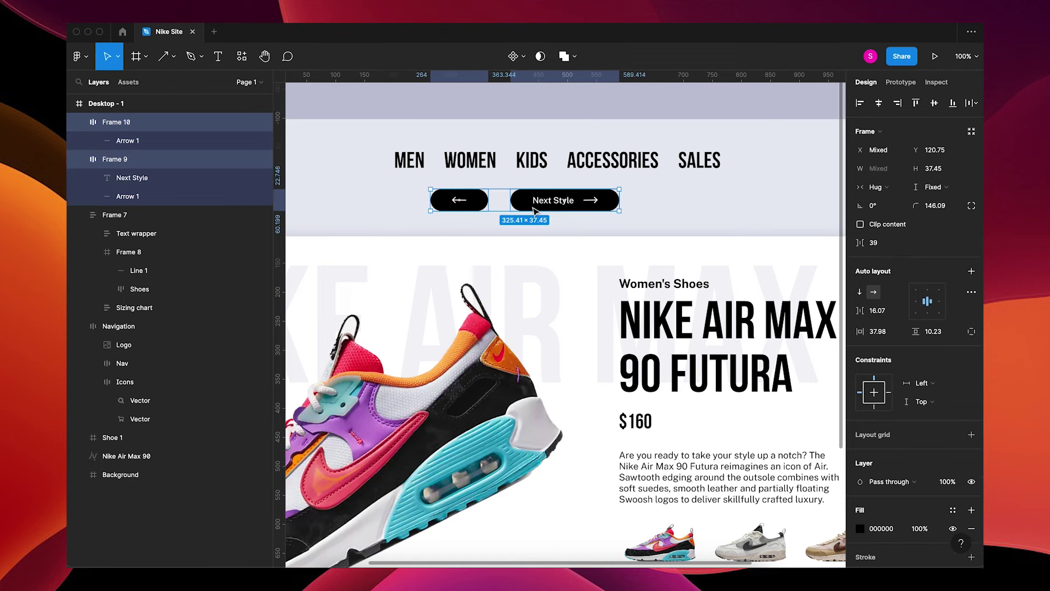
key(shift+a)
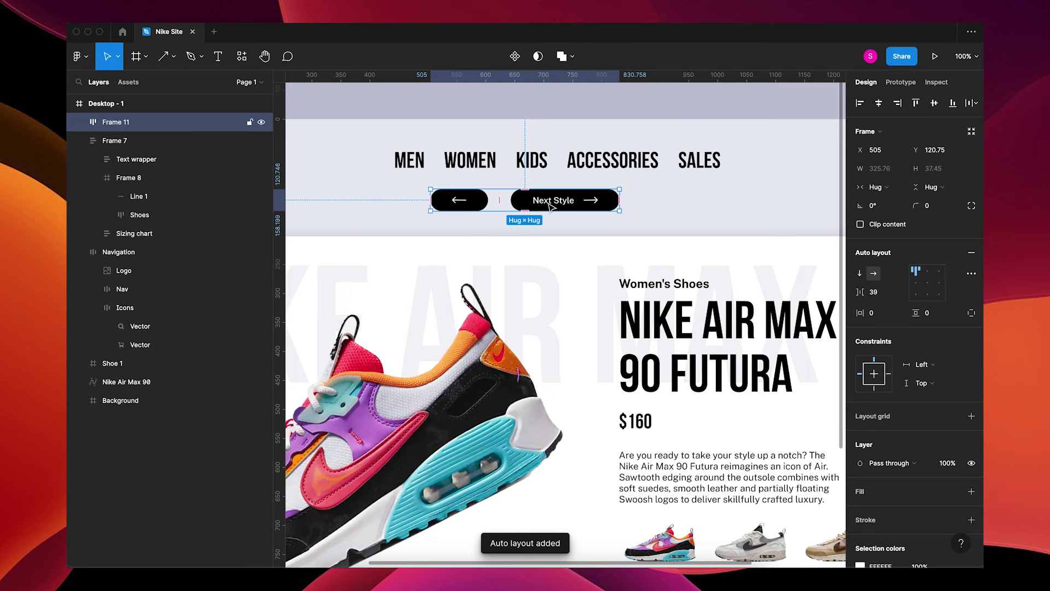
Rename the left-arrow button's frame Left, the Next Style button's frame Right and their parent frame Switch.
click(80, 122)
click(143, 141)
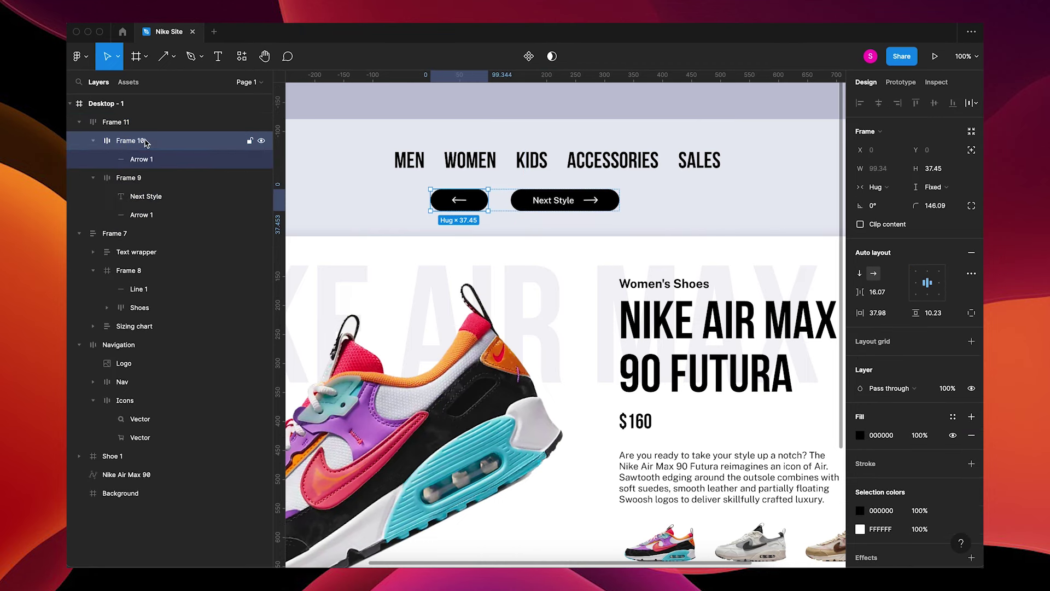
click(93, 141)
click(94, 159)
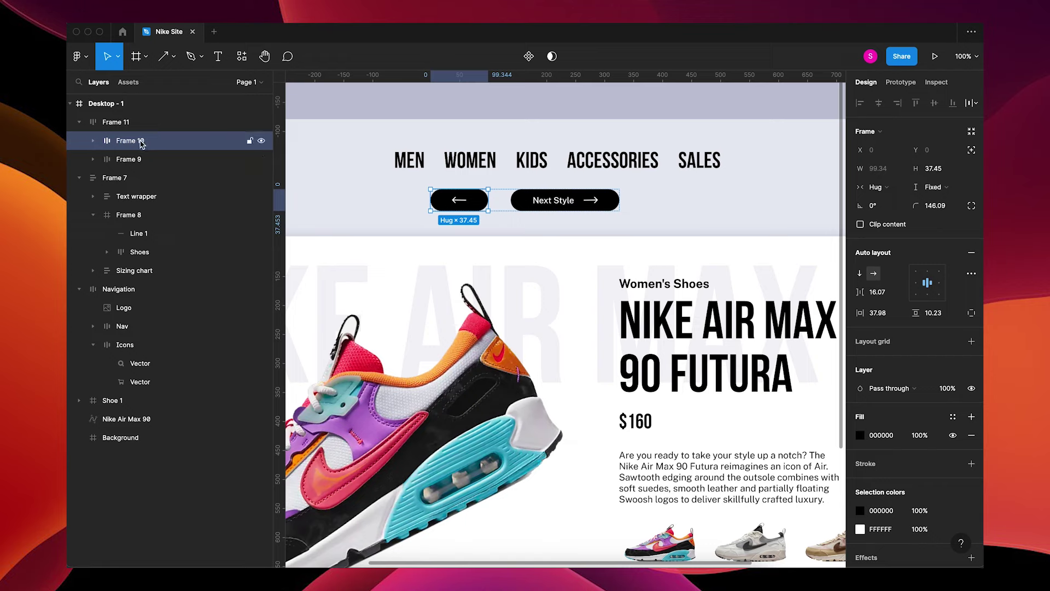
double_click(132, 141)
text(Le)
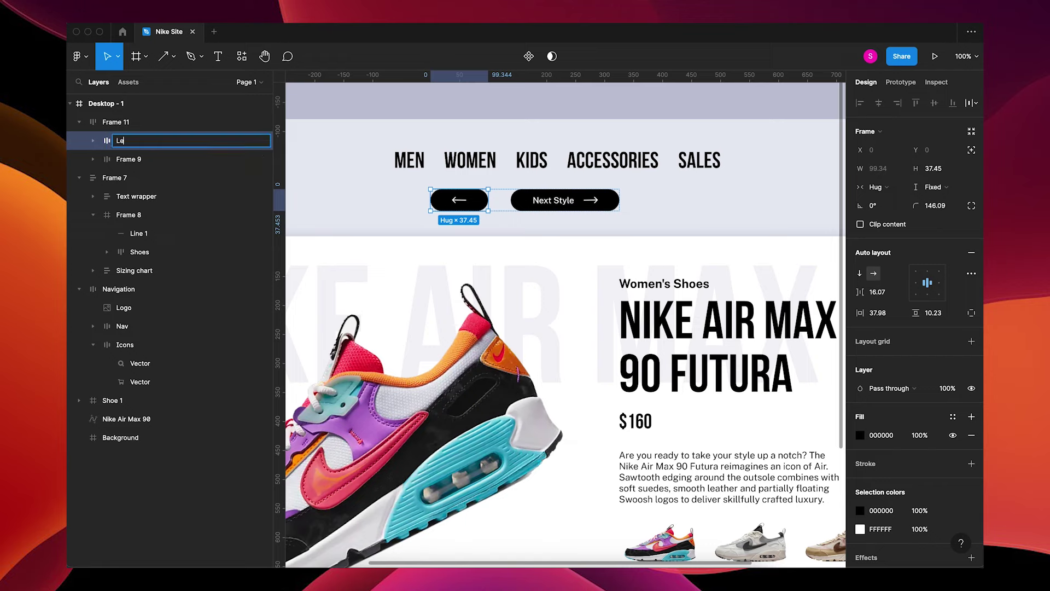
text(ft)
key(Return)
double_click(120, 163)
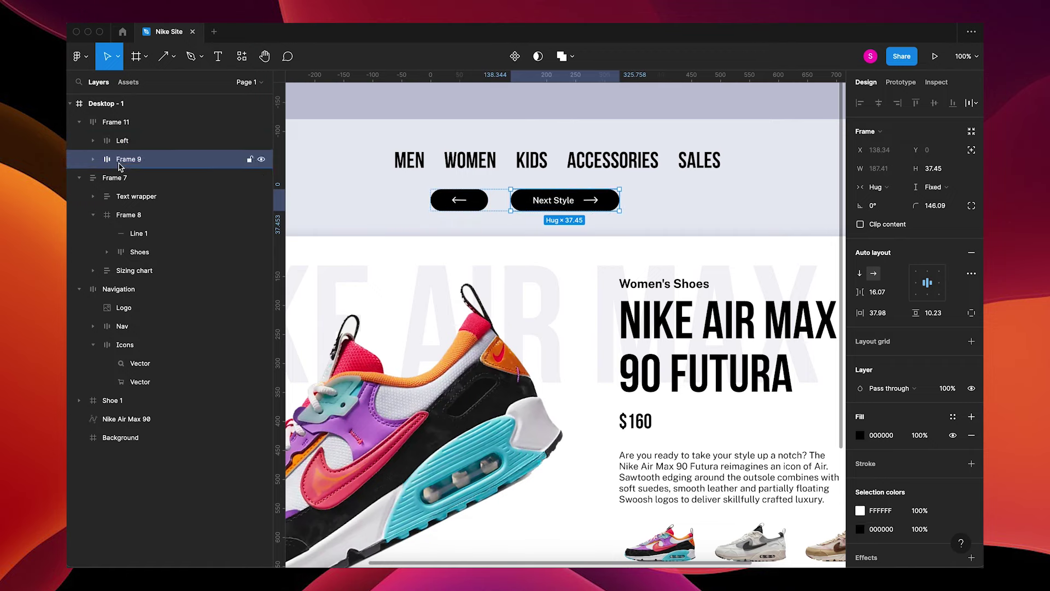
text(Right)
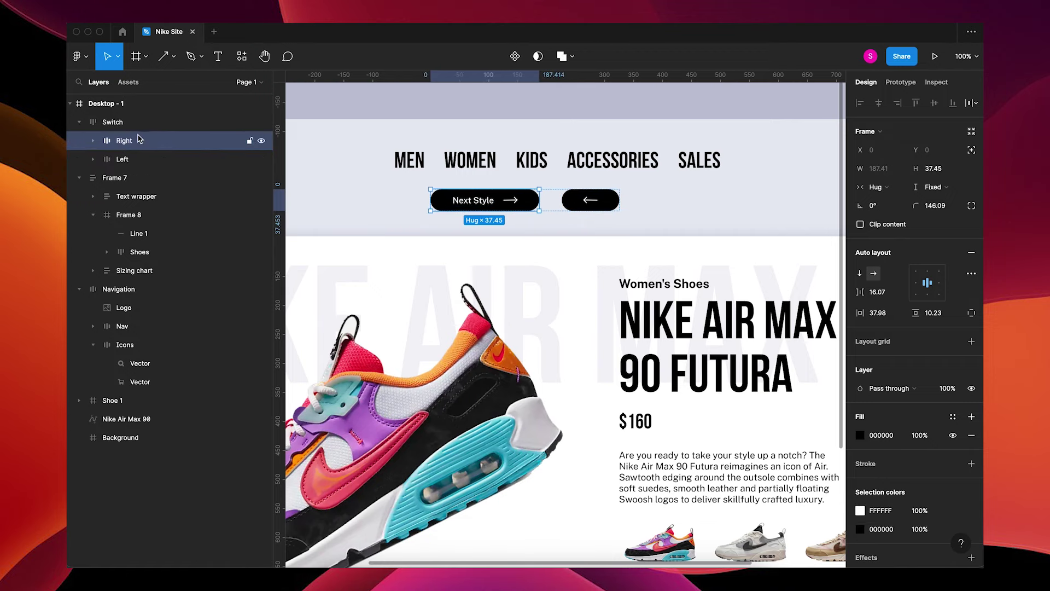
Place the Right frame below Left in the layer order and overlap them by setting the Switch frame's spacing to -102.
drag(138, 141, 141, 173)
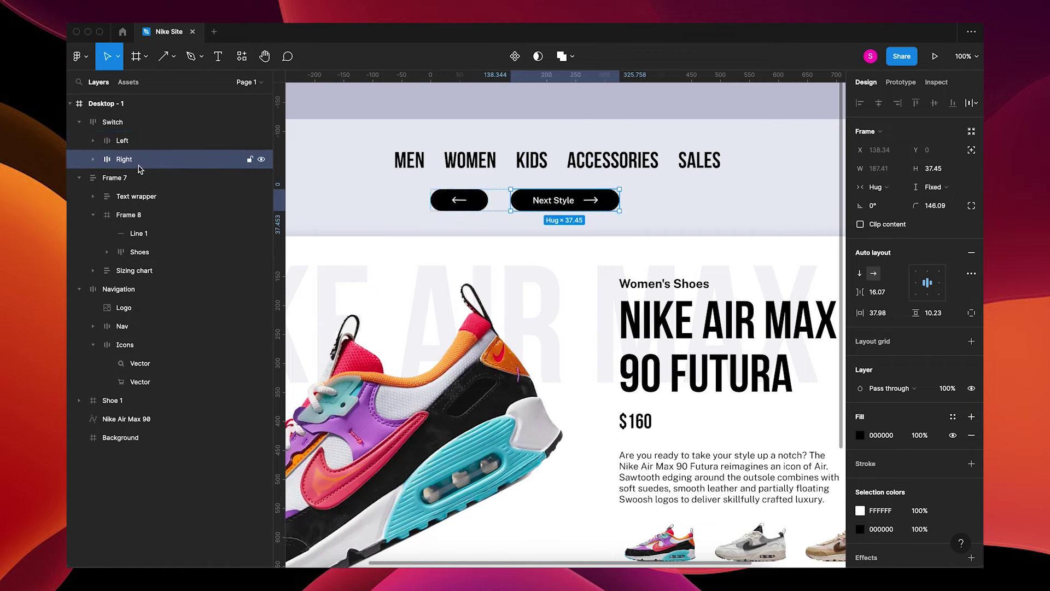
click(140, 125)
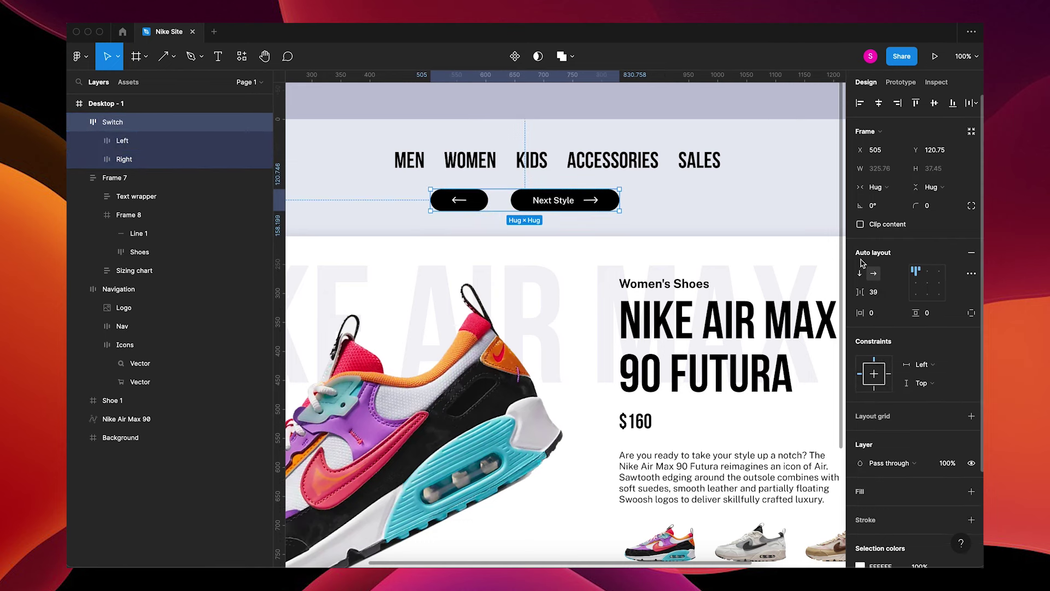
drag(860, 291, 693, 302)
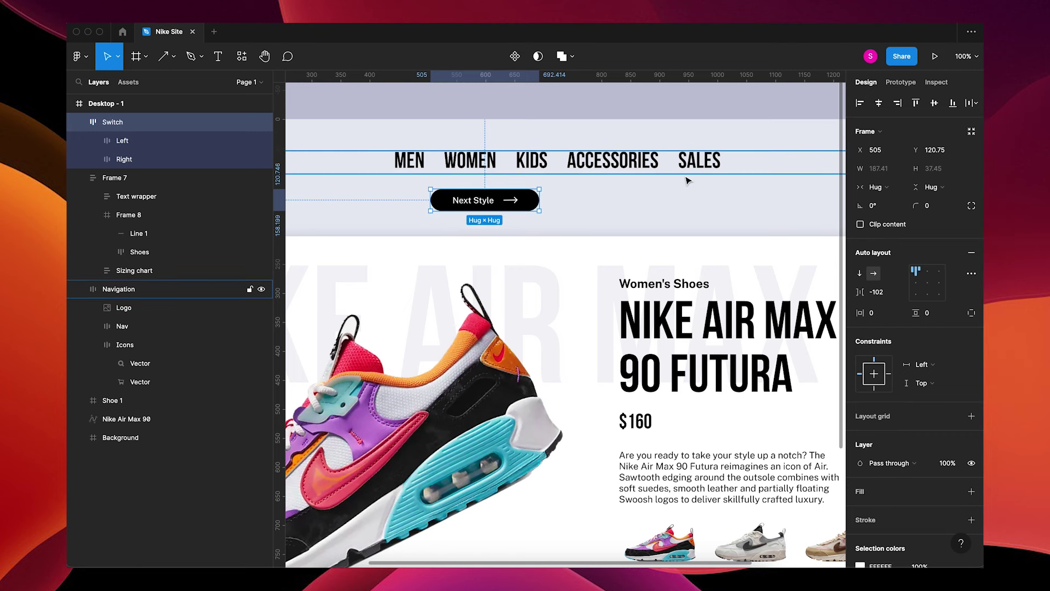
Combine the Navigation and Switch frames in a vertical auto layout, centered horizontally with 27 spacing.
key(minus)
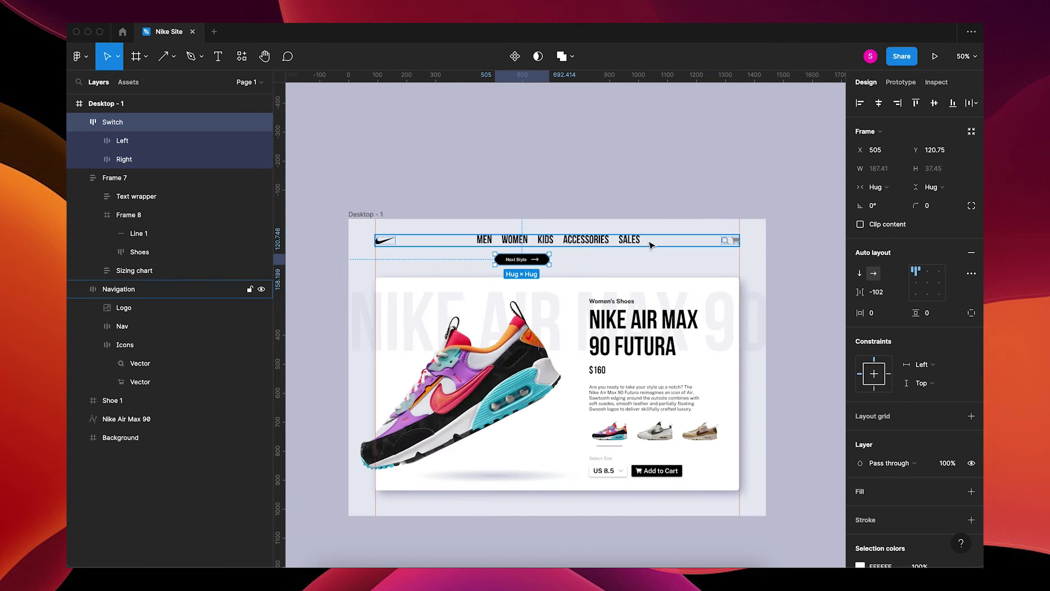
click(651, 244)
shift+click(509, 261)
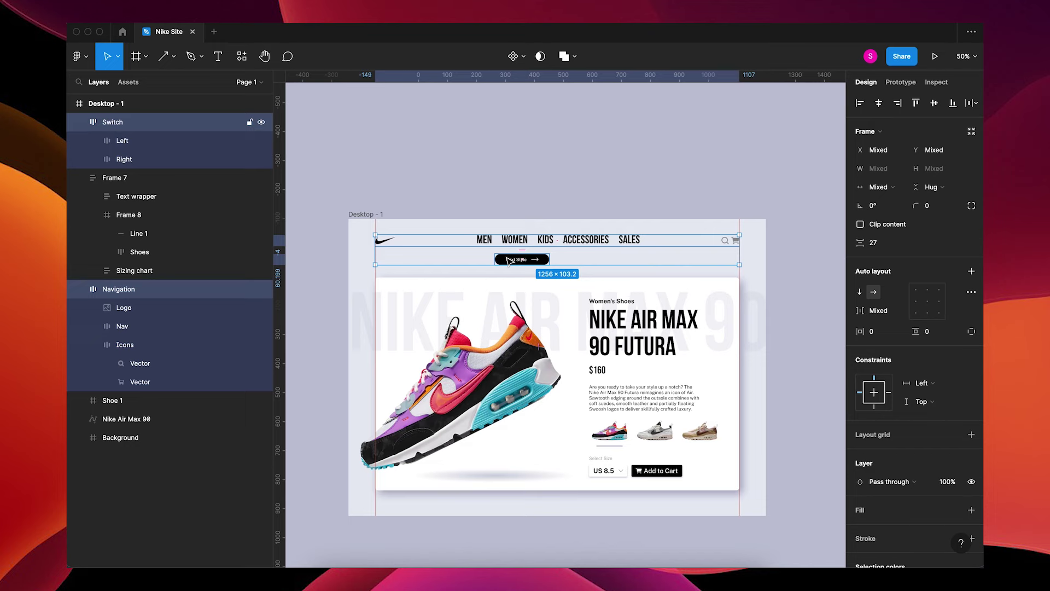
key(shift+a)
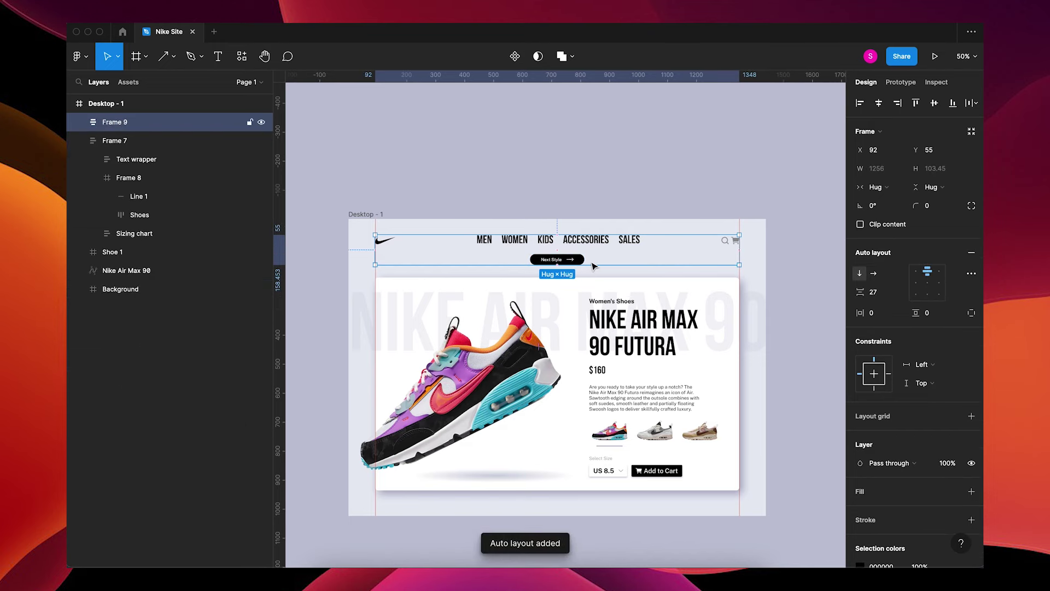
click(635, 193)
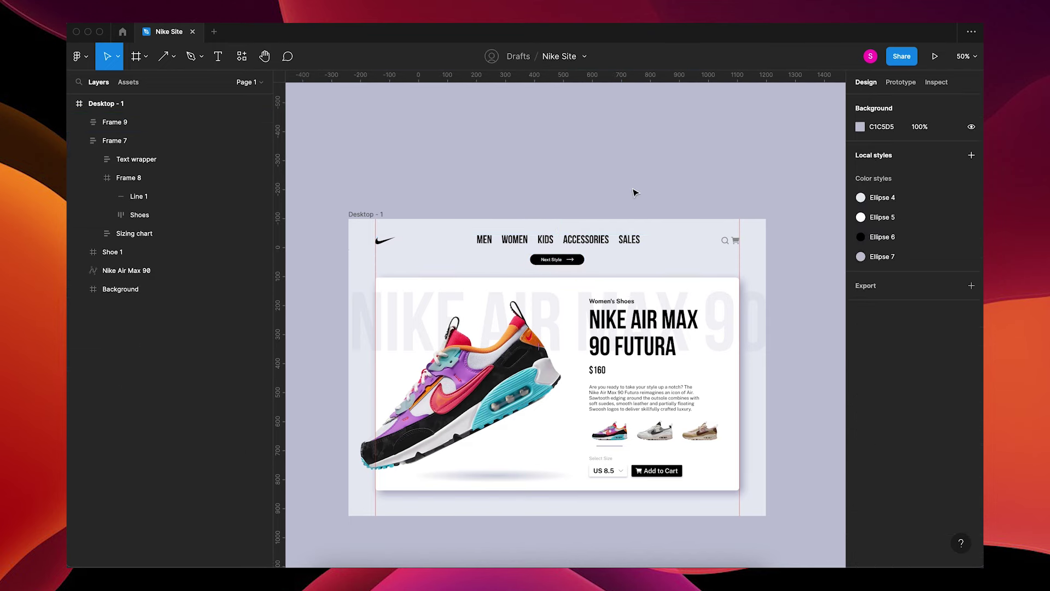
Copy the large Shoe 1 frame onto the empty canvas below the Desktop - 1 frame.
scroll(634, 192, down, 5)
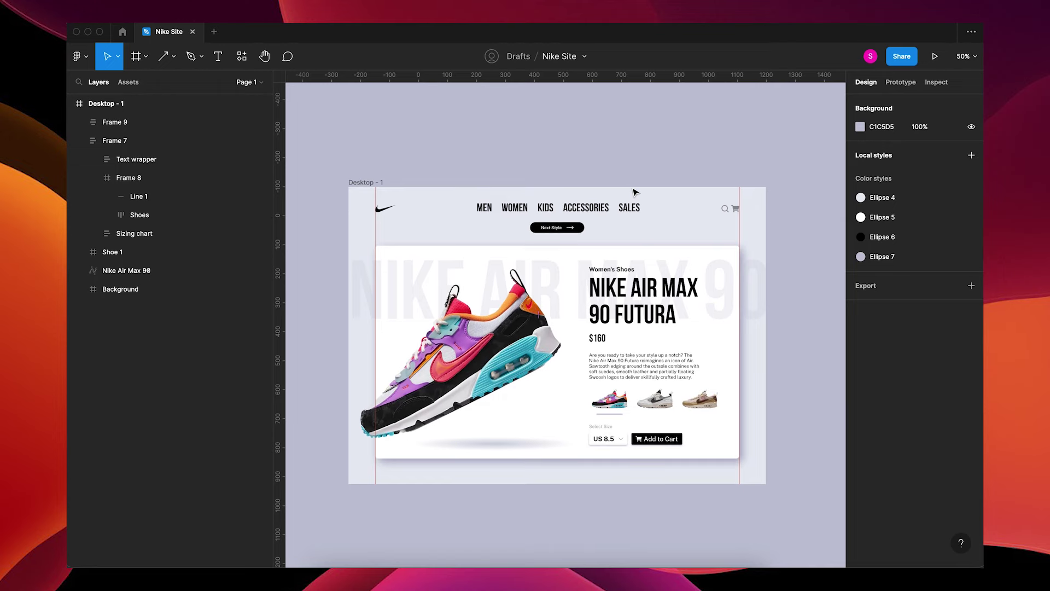
scroll(635, 192, up, 1)
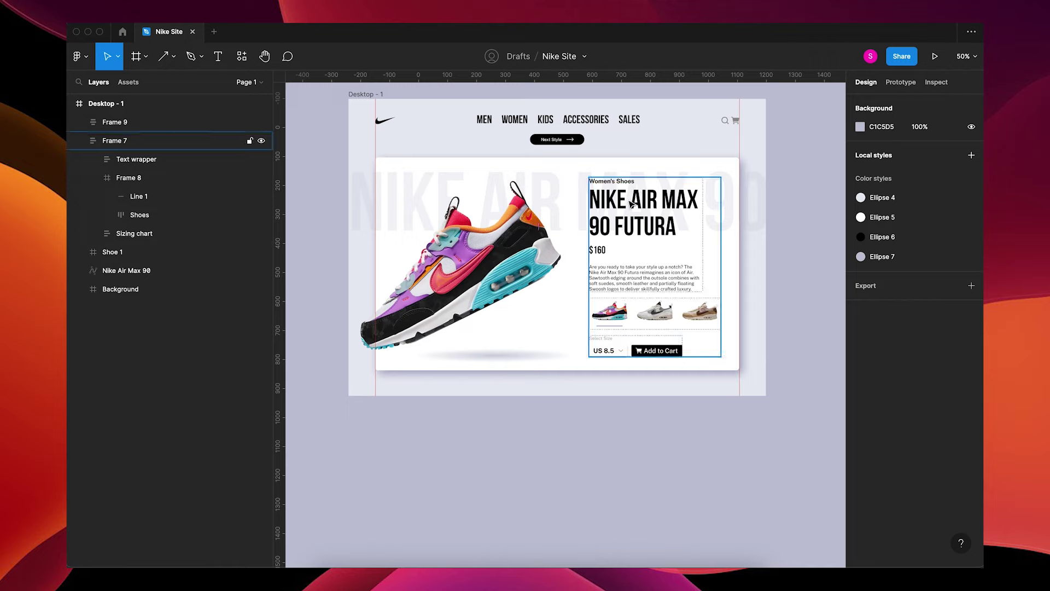
click(532, 252)
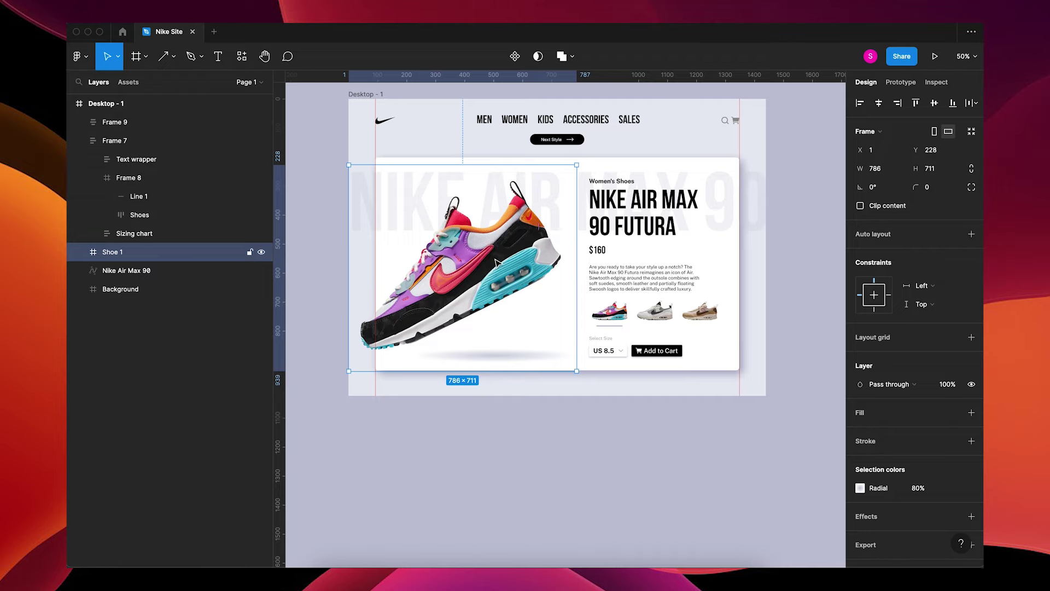
scroll(496, 261, down, 5)
drag(469, 146, 470, 408)
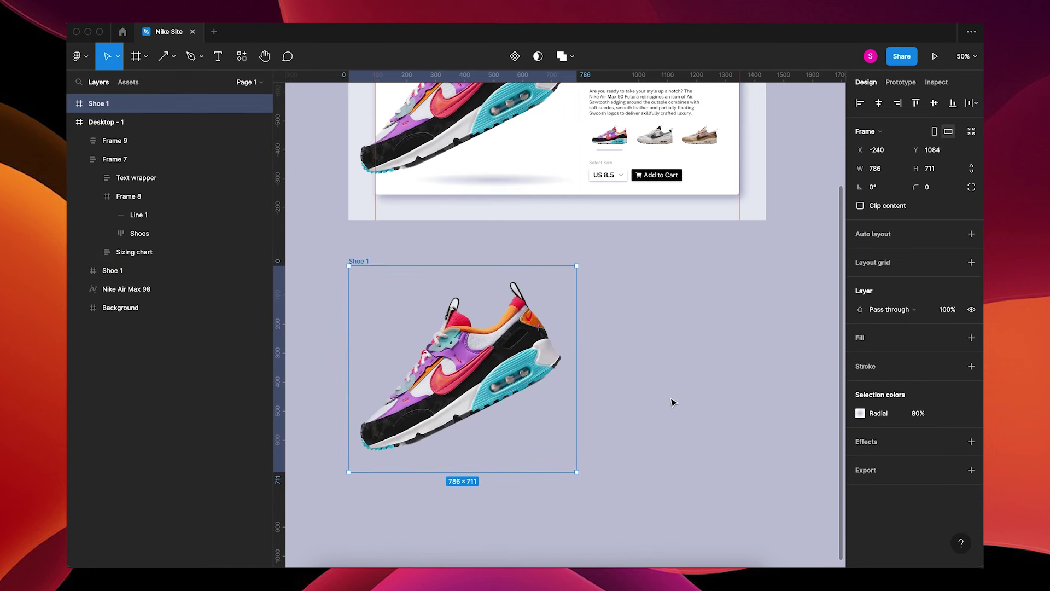
click(698, 403)
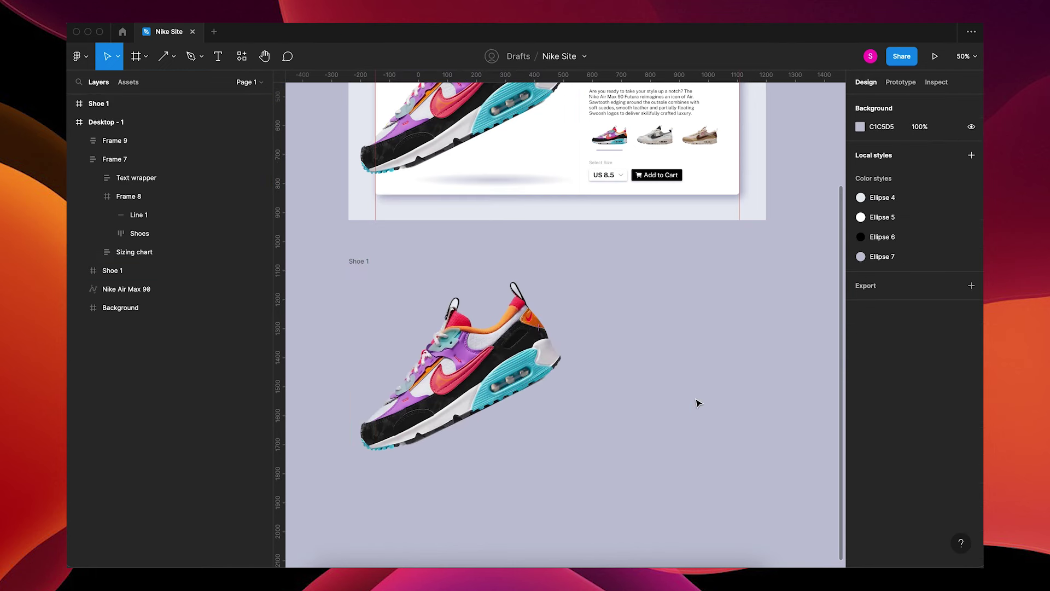
Duplicate the copied Shoe 1 frame twice so the copies sit in a row beside it.
click(359, 263)
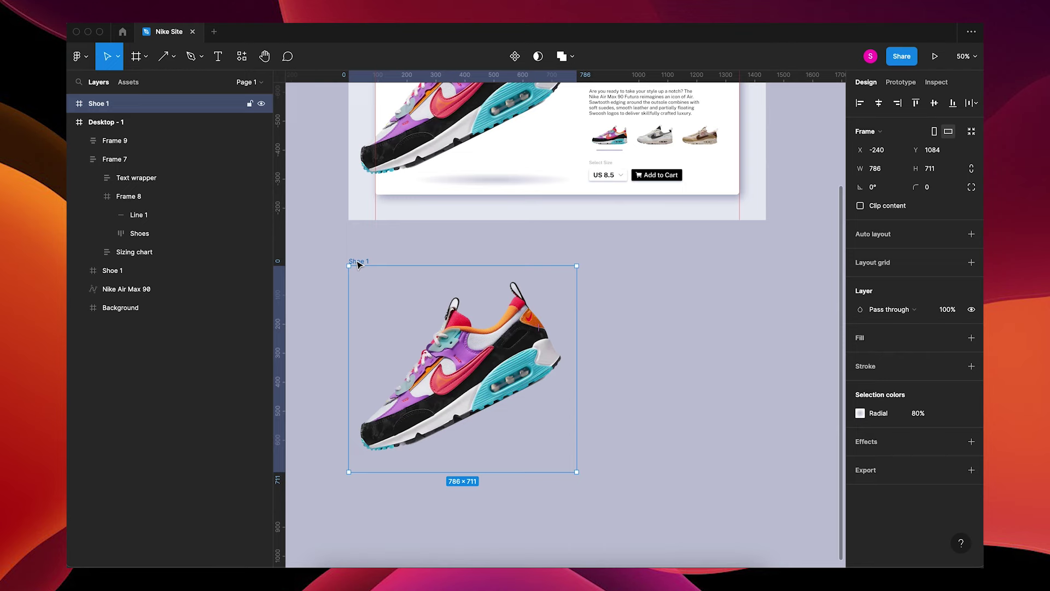
key(super+d)
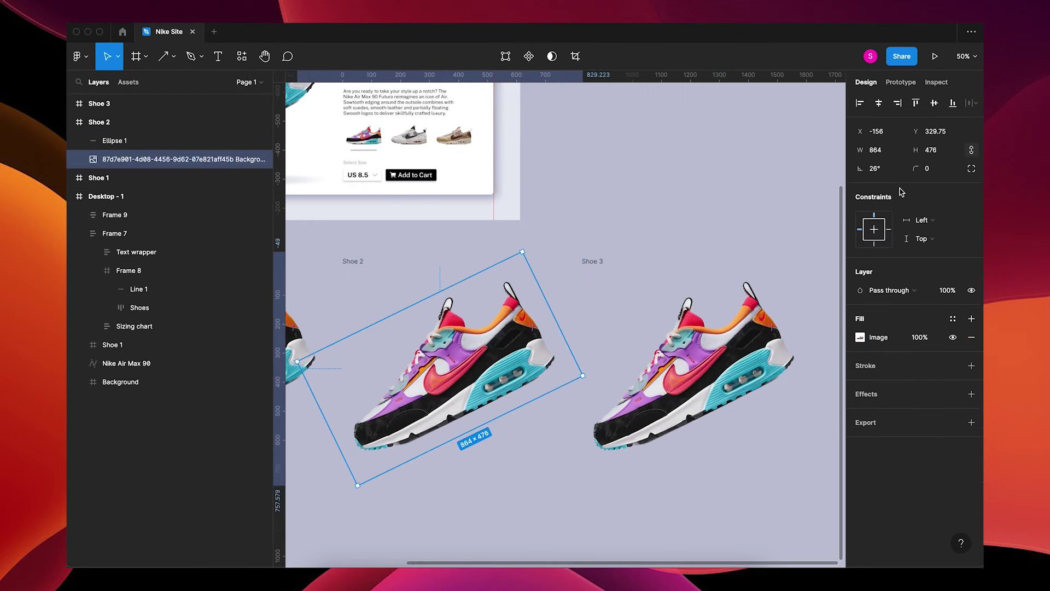
Set the rotation of the shoe images in the Shoe 2 and Shoe 3 frames to 0°.
click(884, 169)
text(0)
key(Tab)
click(775, 325)
click(878, 169)
text(0)
key(Tab)
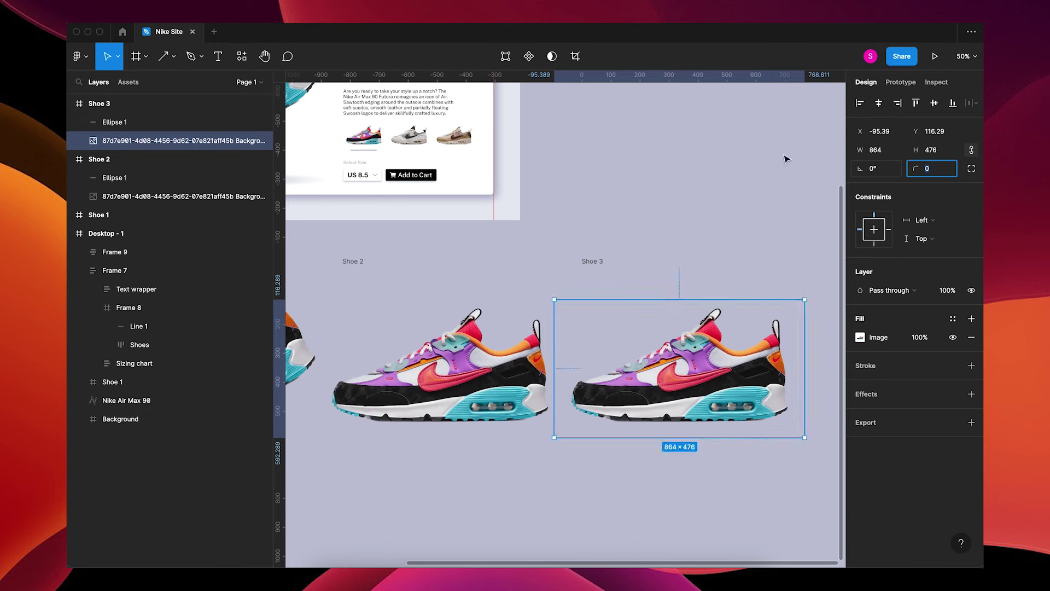
Copy the grey and tan shoe thumbnails from the product card onto the canvas above the Shoe 3 frame.
click(422, 138)
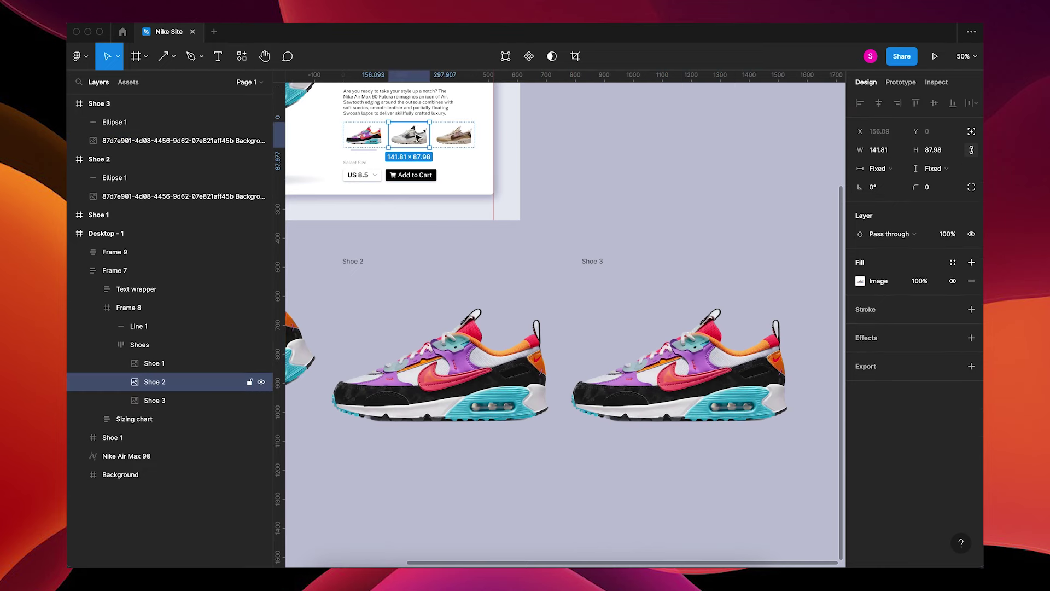
shift+click(453, 140)
alt+drag(453, 141, 694, 213)
key(Escape)
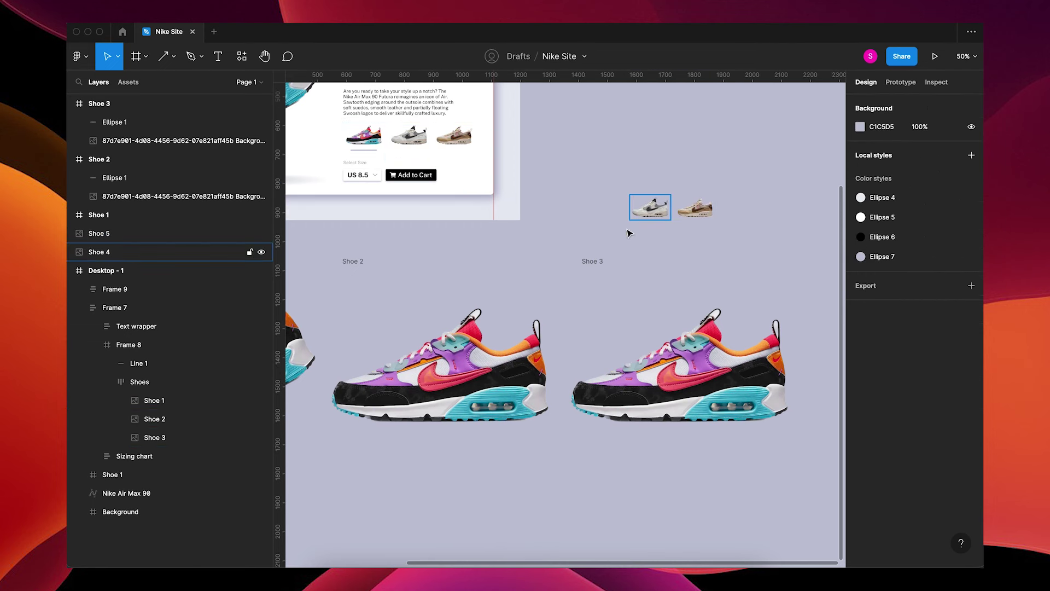
Scale the grey shoe copy proportionally to 476 high, matching the Shoe 2 image, and place it above the Shoe 3 frame.
click(475, 370)
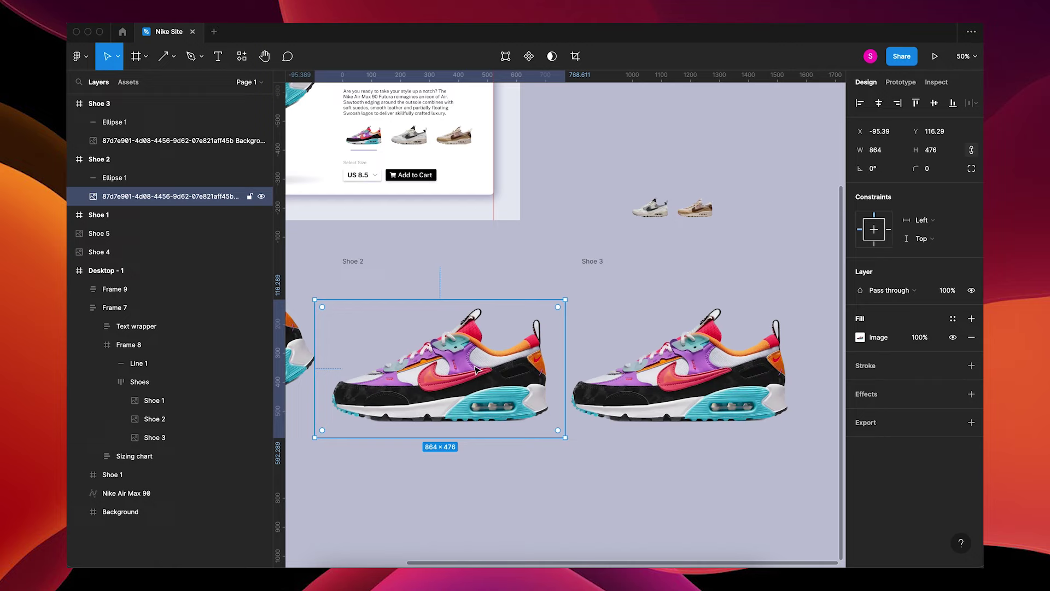
click(937, 154)
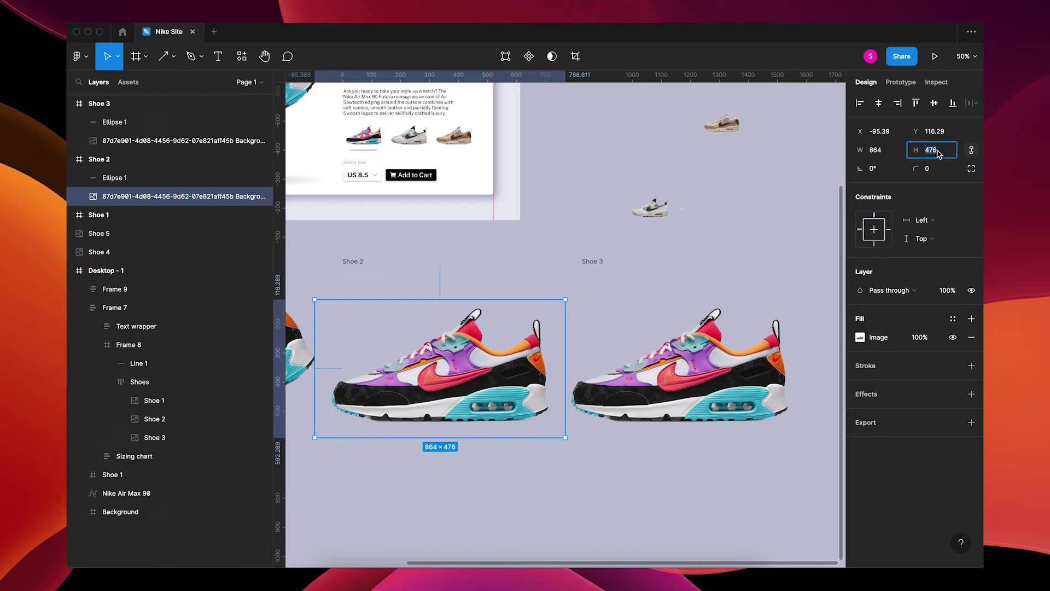
click(940, 155)
text(476)
key(Tab)
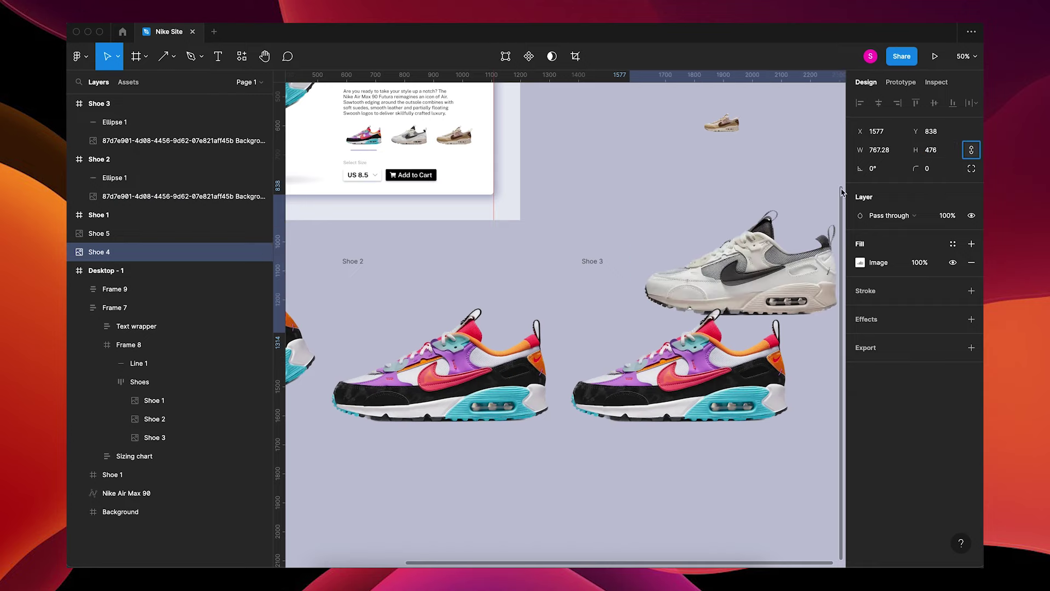
drag(739, 245, 672, 195)
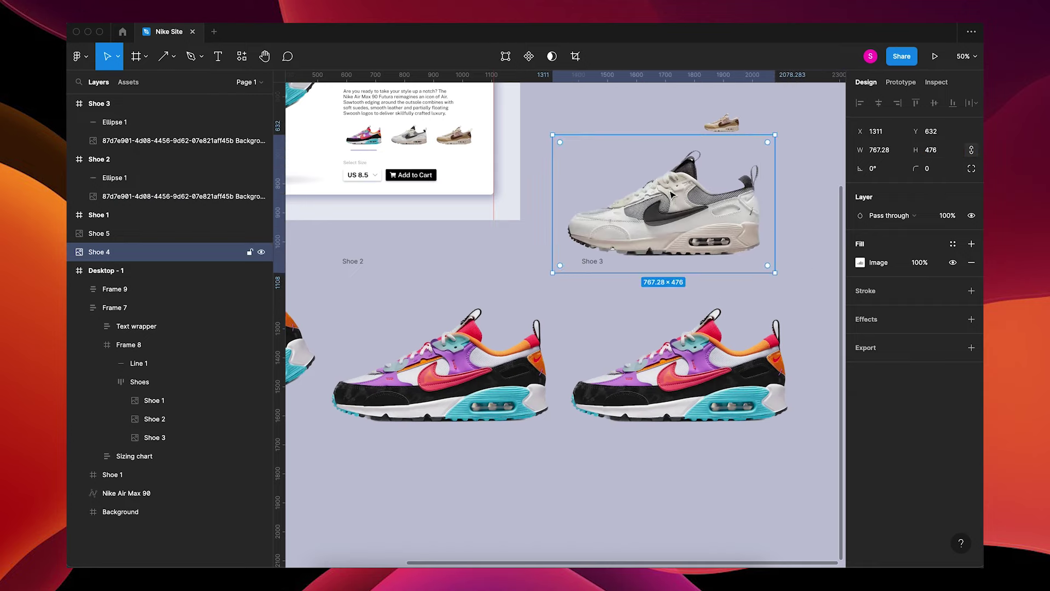
Scale the tan shoe copy proportionally to a height of 476 and place it beside the enlarged grey shoe.
scroll(722, 130, right, 5)
drag(481, 149, 629, 242)
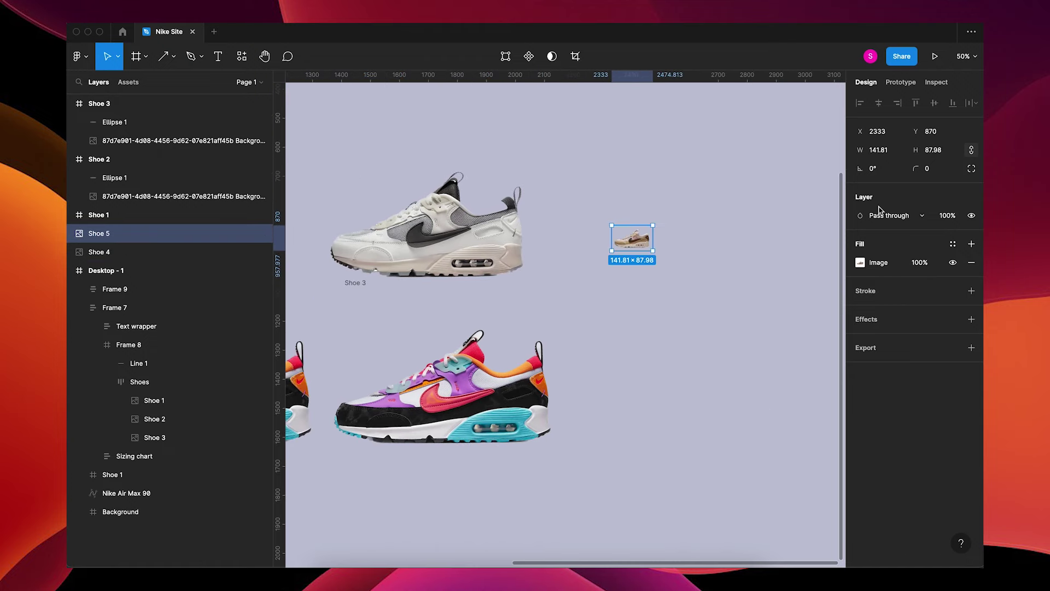
click(936, 152)
key(Return)
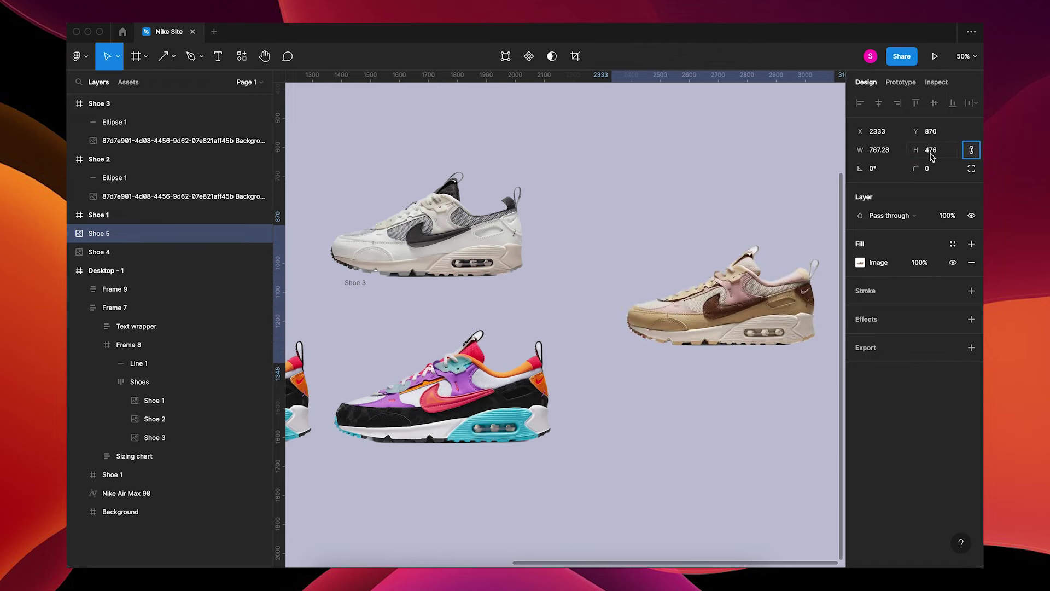
drag(733, 293, 689, 216)
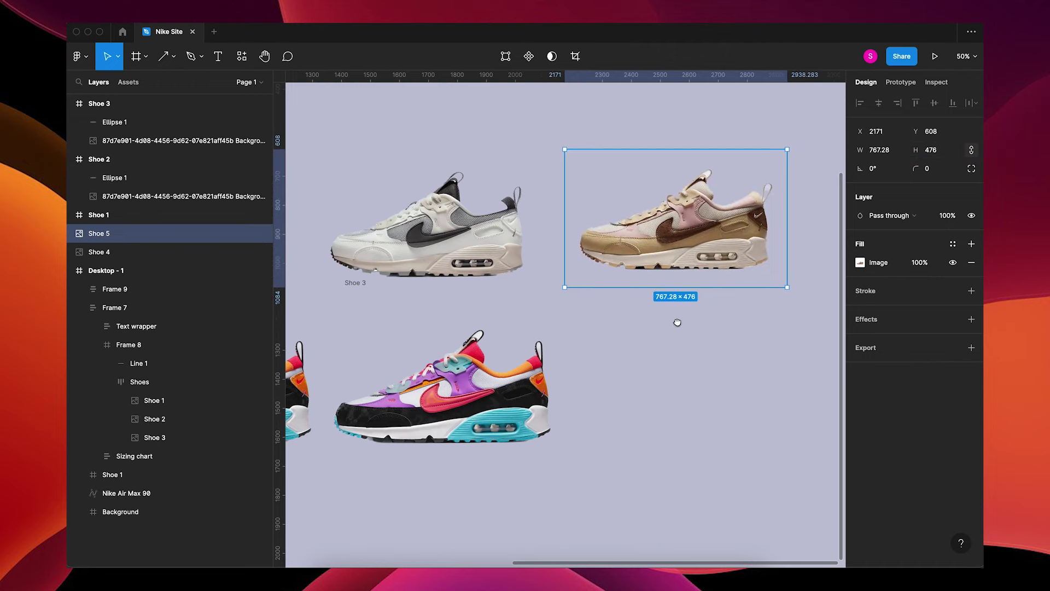
Move the grey shoe into the Shoe 2 frame and scale it to about 865 × 537 over the multicoloured shoe.
scroll(689, 219, left, 9)
scroll(686, 219, down, 2)
drag(684, 220, 479, 337)
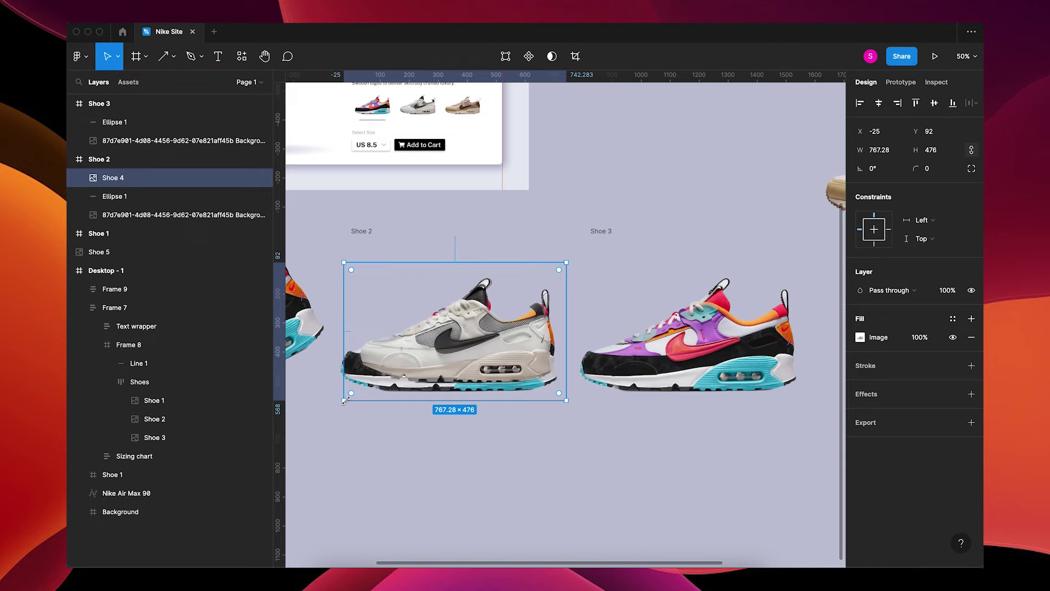
key(k)
drag(345, 400, 328, 412)
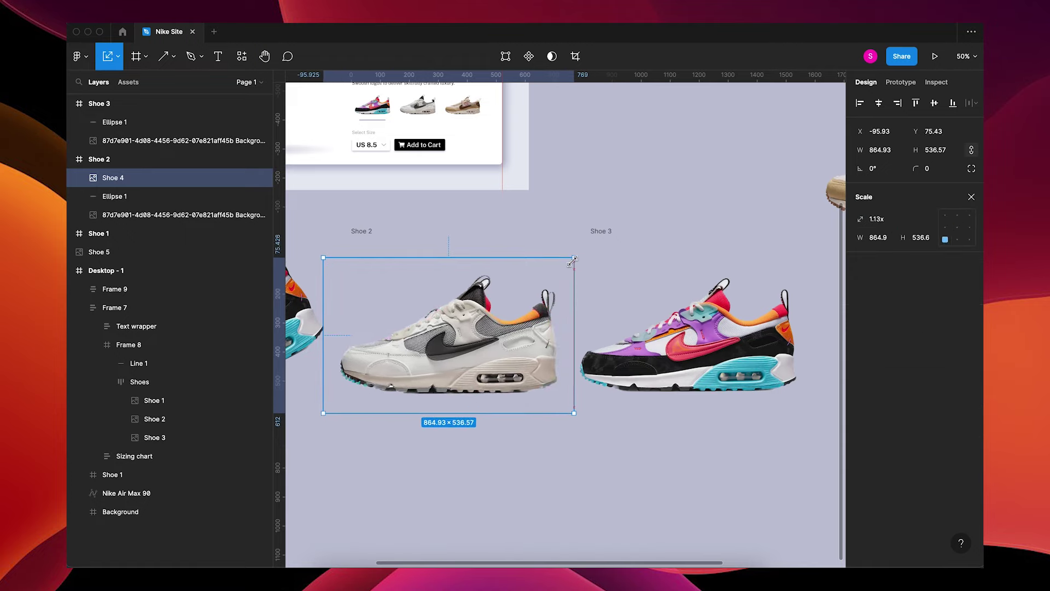
click(580, 458)
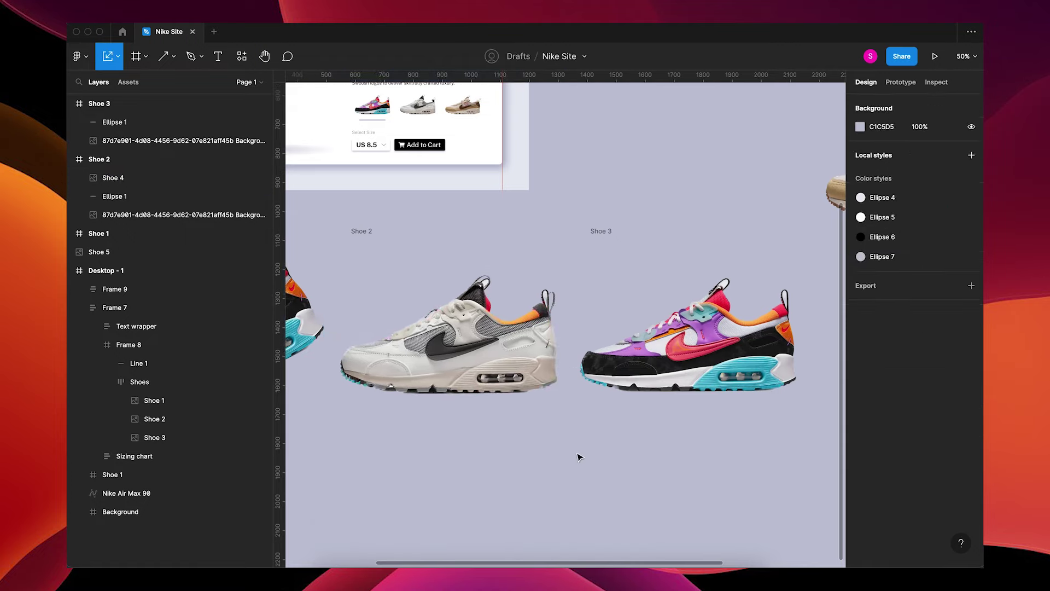
Delete the multicoloured shoe image from the Shoe 2 frame and trim the grey shoe's bounds to 780 × 537.
click(134, 219)
key(Delete)
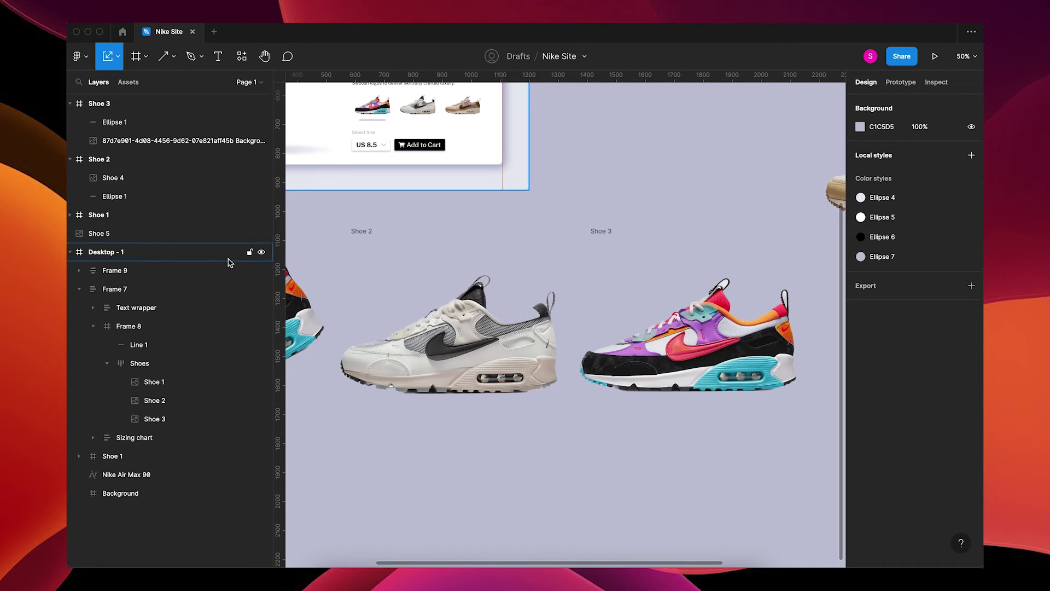
click(383, 339)
drag(339, 340, 339, 340)
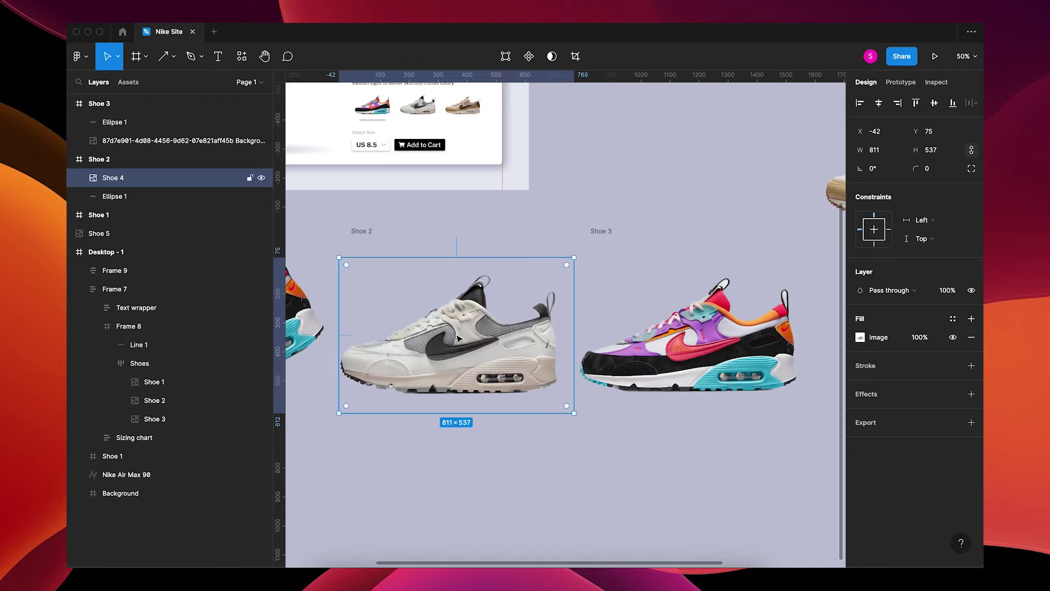
drag(568, 331, 565, 330)
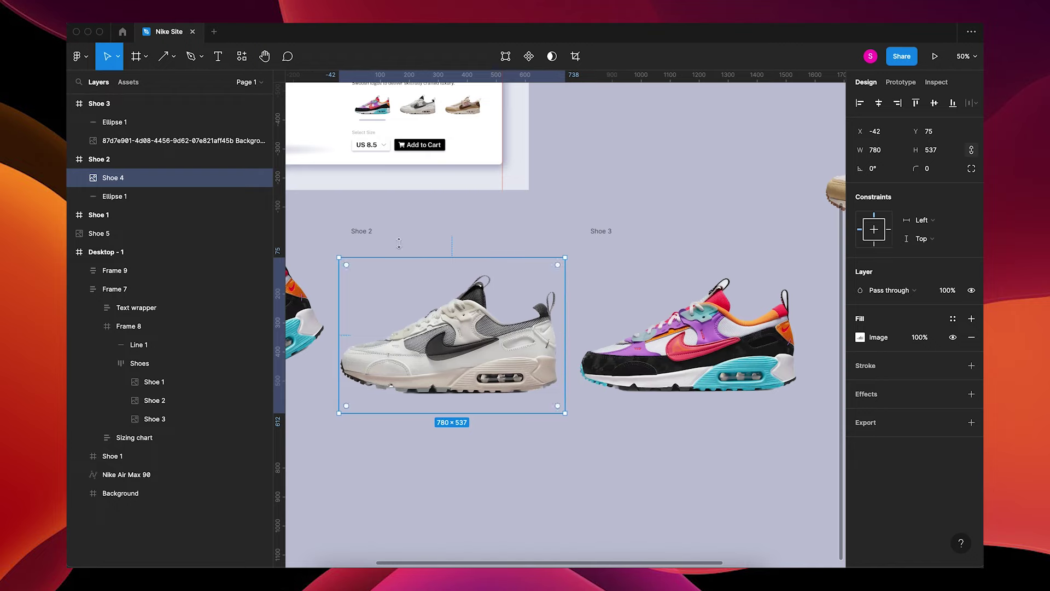
click(366, 233)
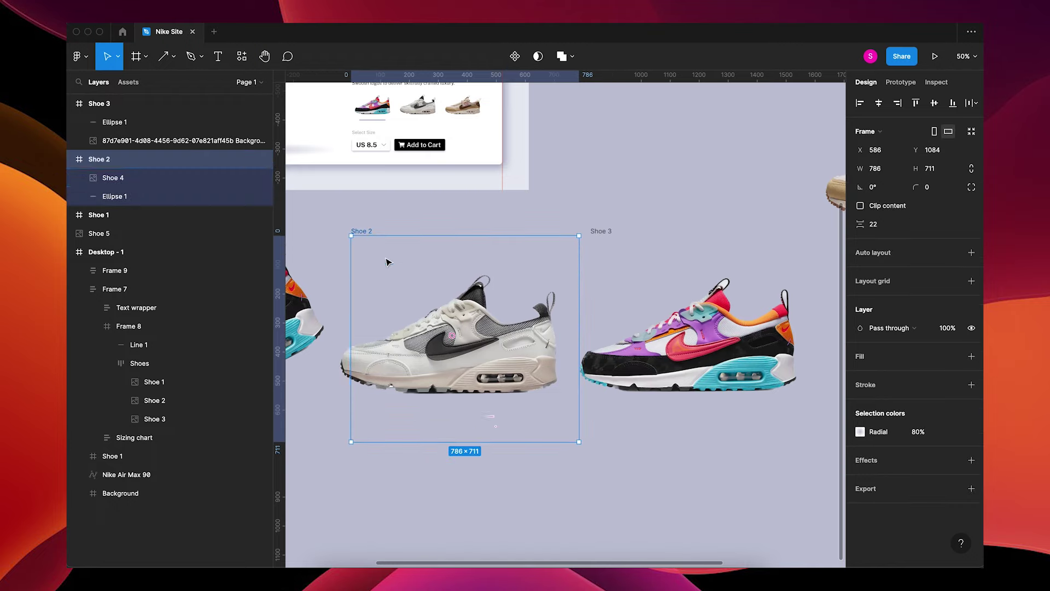
Set the rotation of the grey shoe image in the Shoe 2 frame to 26°.
click(417, 315)
click(881, 171)
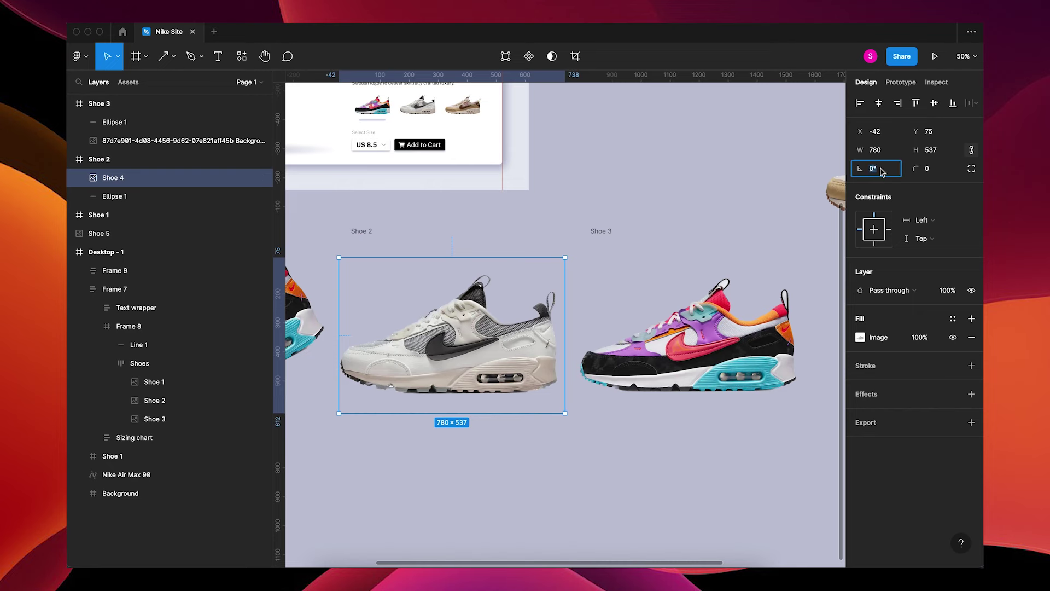
text(26)
key(Tab)
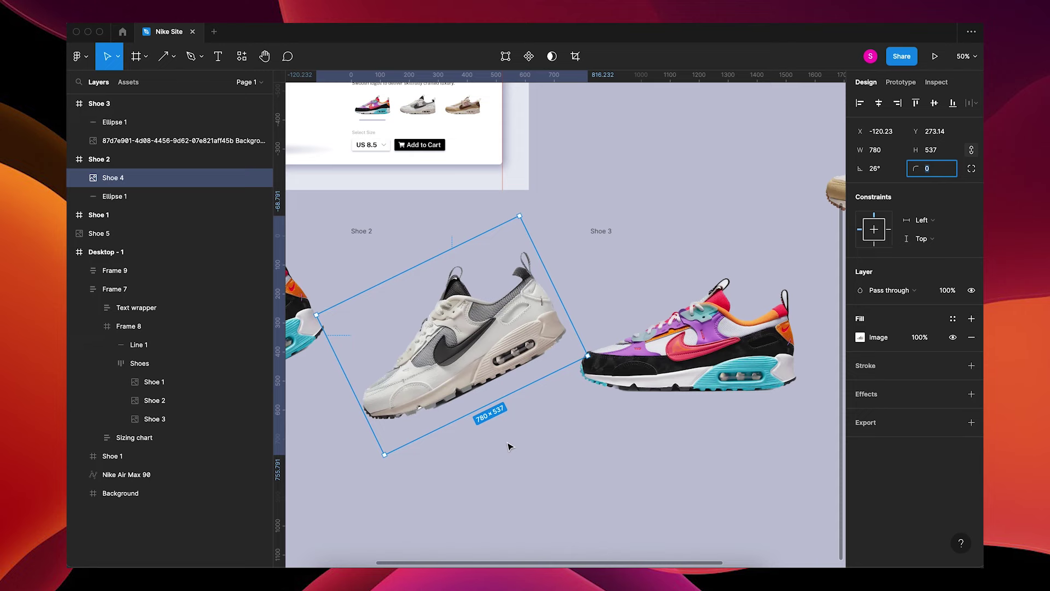
click(697, 479)
Move the tan shoe into the Shoe 3 frame and scale it to about 881 × 547 over the multicoloured shoe.
drag(697, 479, 469, 460)
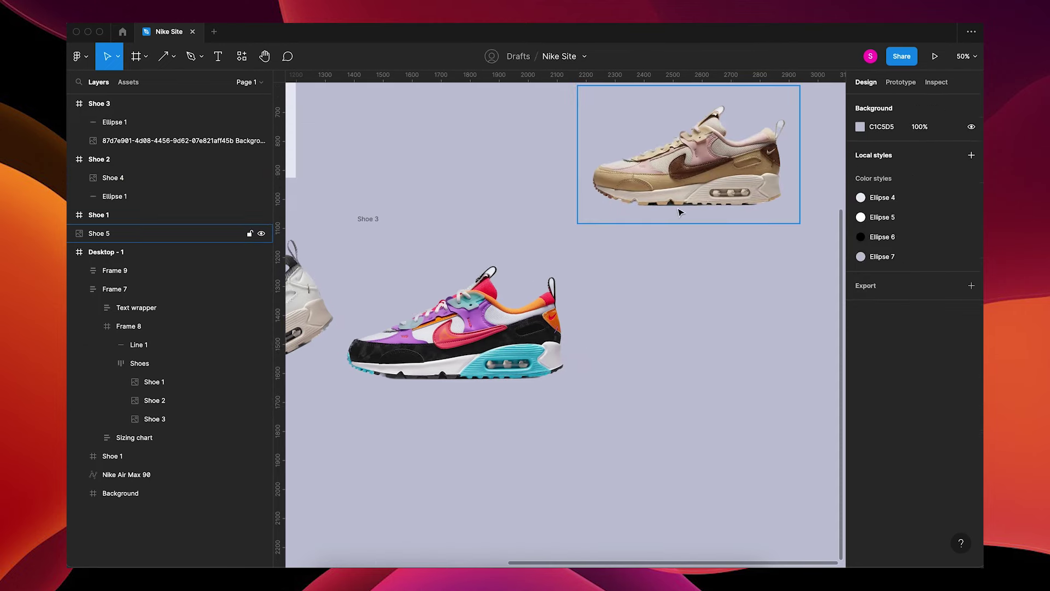
click(706, 185)
drag(706, 185, 478, 345)
key(k)
drag(345, 388, 325, 398)
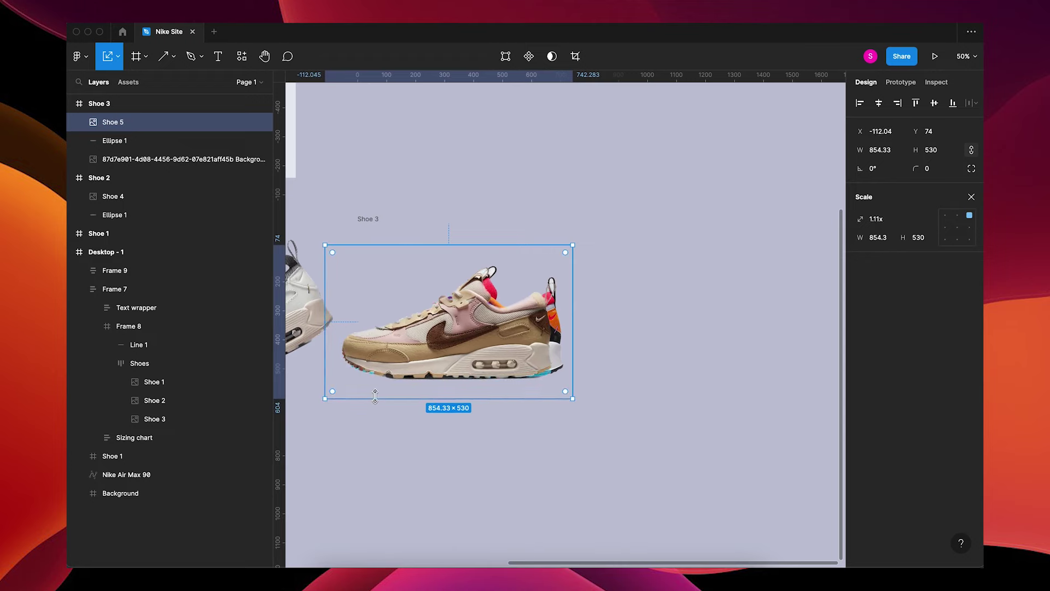
drag(524, 338, 538, 337)
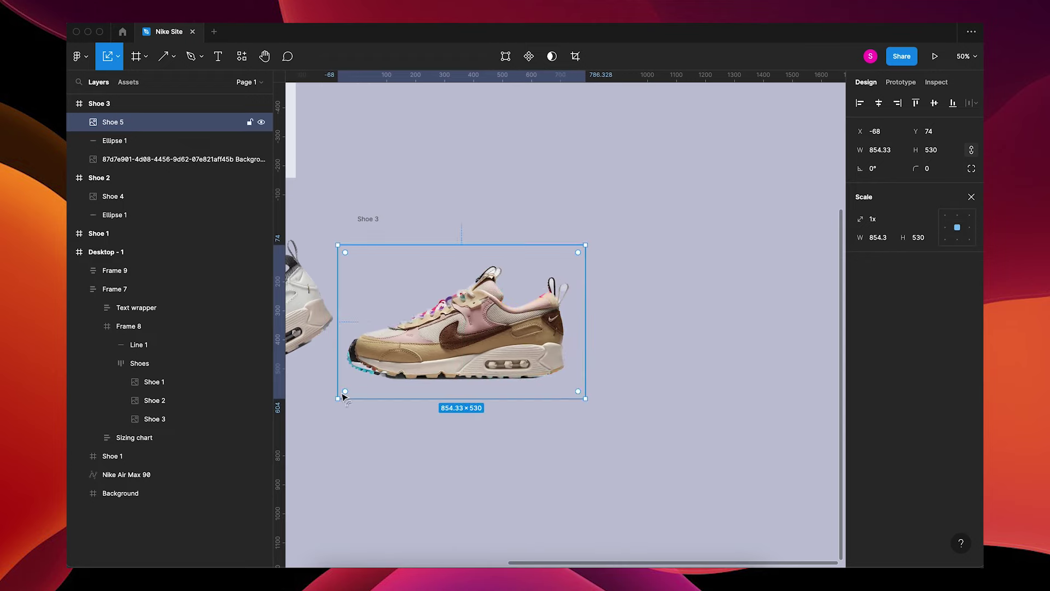
drag(336, 400, 330, 403)
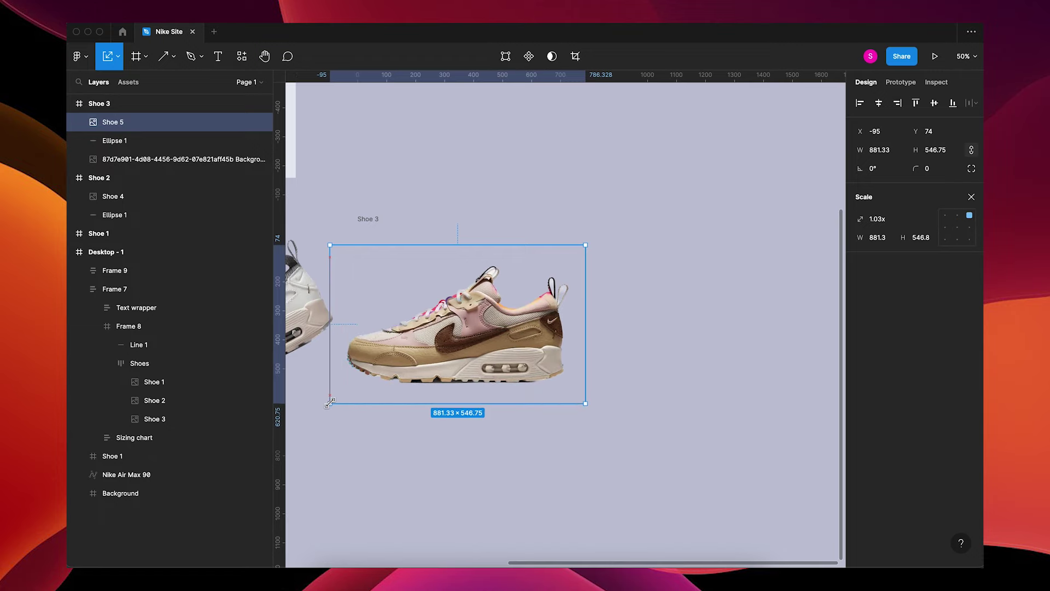
Delete the multicoloured shoe image from the Shoe 3 frame and narrow the tan shoe's bounds on both sides.
click(194, 160)
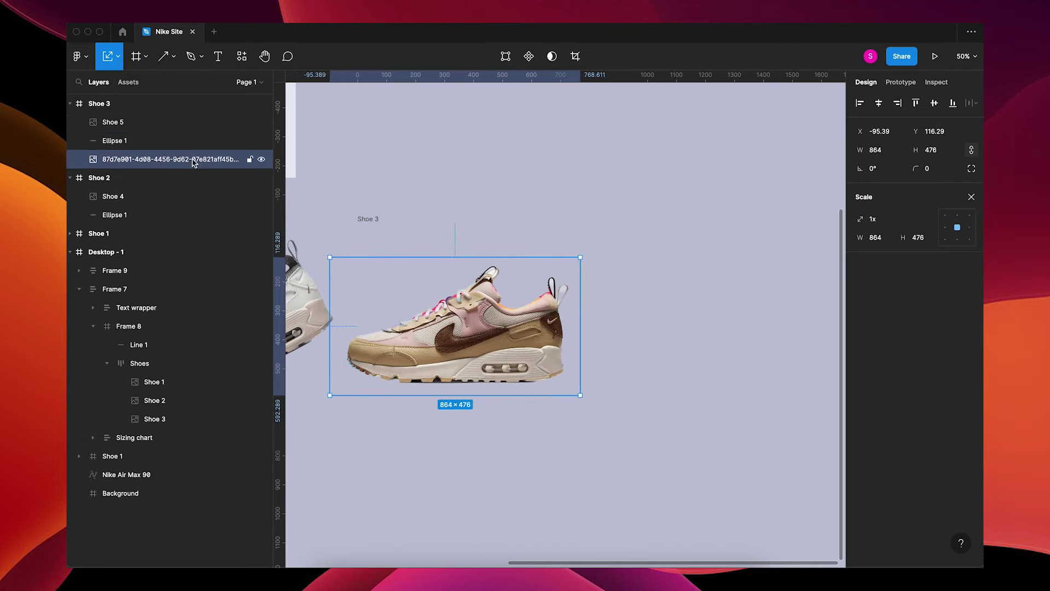
key(Delete)
click(401, 336)
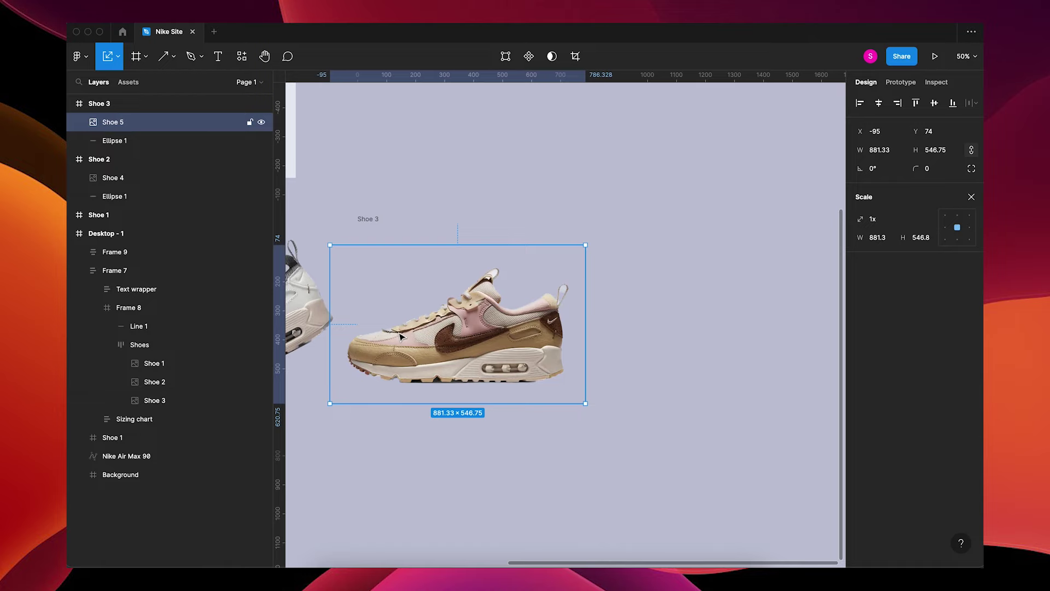
key(v)
drag(335, 348, 342, 348)
drag(586, 330, 575, 330)
click(442, 207)
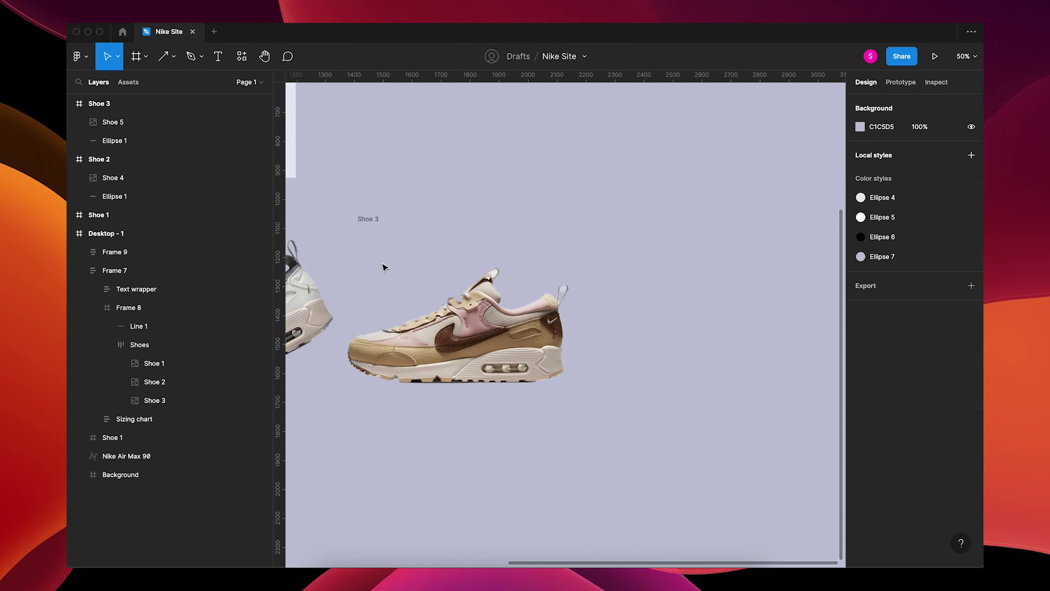
Set the rotation of the shoe images in the Shoe 1, Shoe 2 and Shoe 3 frames to 16° together.
key(shift+1)
click(481, 339)
drag(542, 389, 484, 350)
shift+click(613, 339)
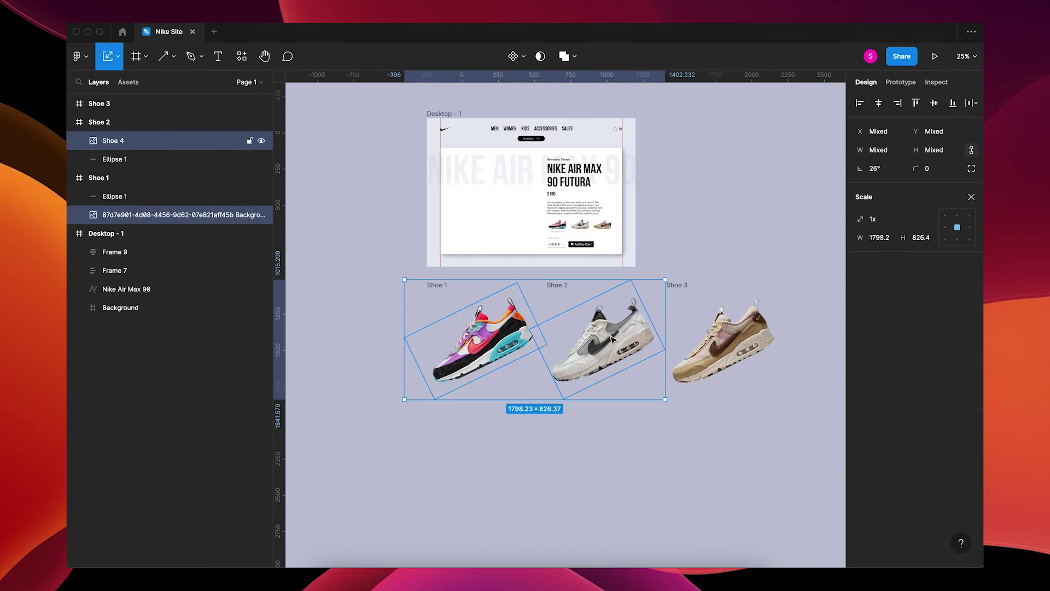
shift+click(710, 344)
click(877, 171)
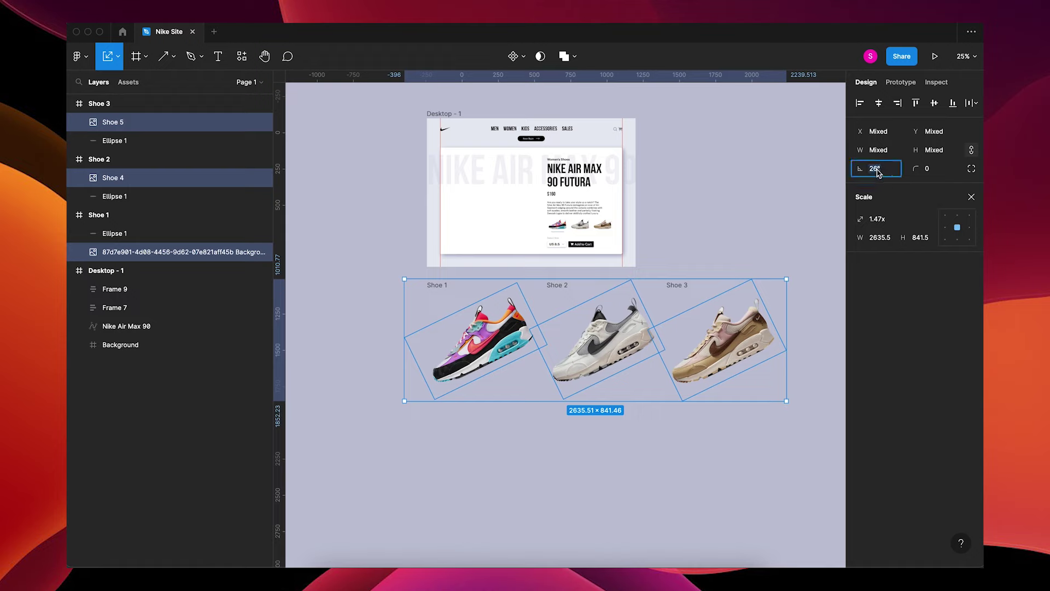
text(16)
key(Tab)
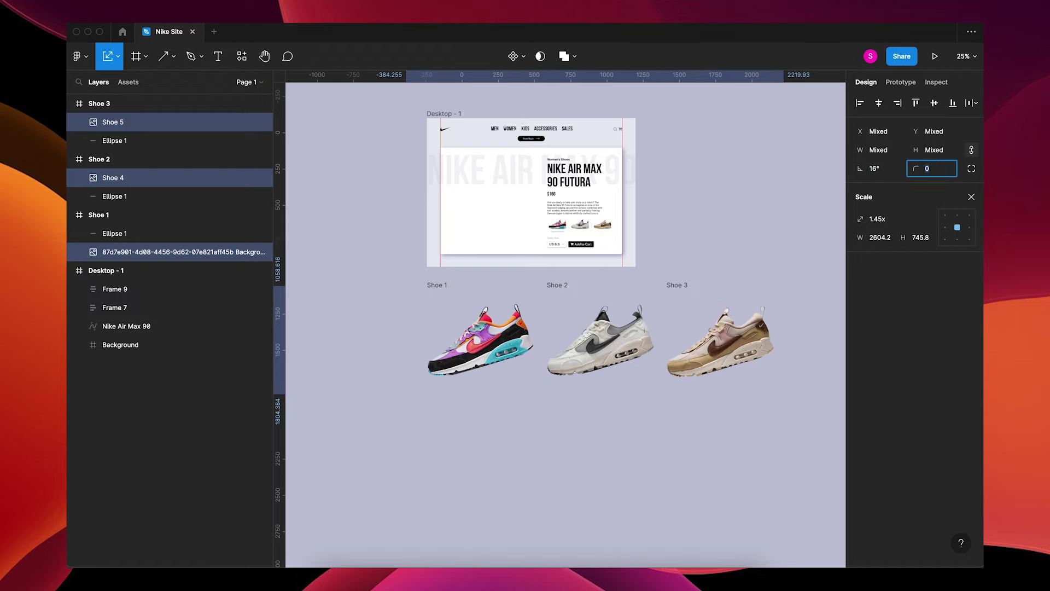
key(ctrl+z)
key(ctrl+z)
key(ctrl+z)
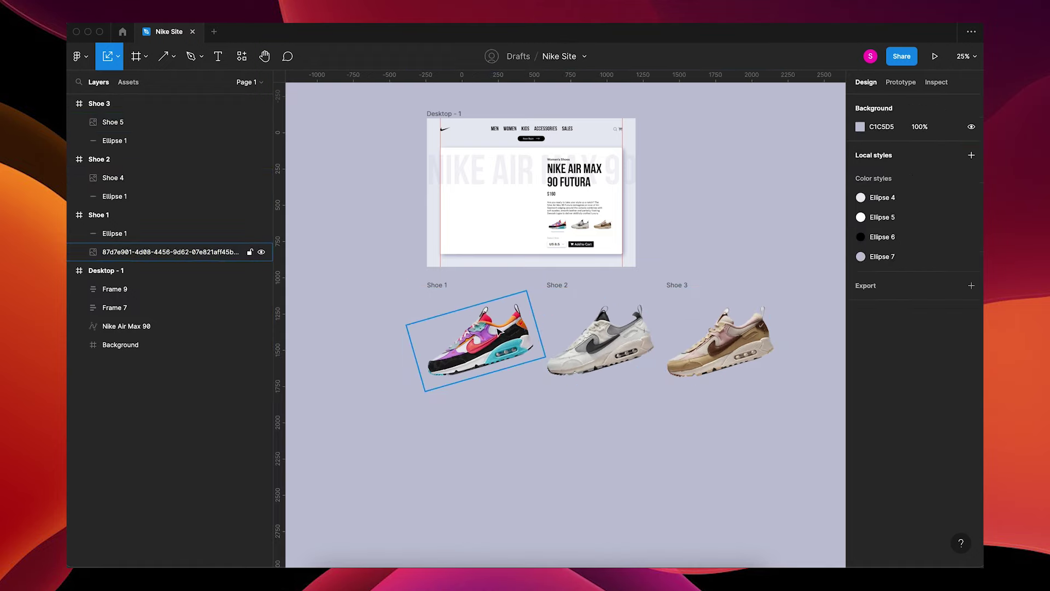
Move the Shoe 1 frame onto the product card in Desktop - 1 and extend the card's Background height to 772.
click(442, 284)
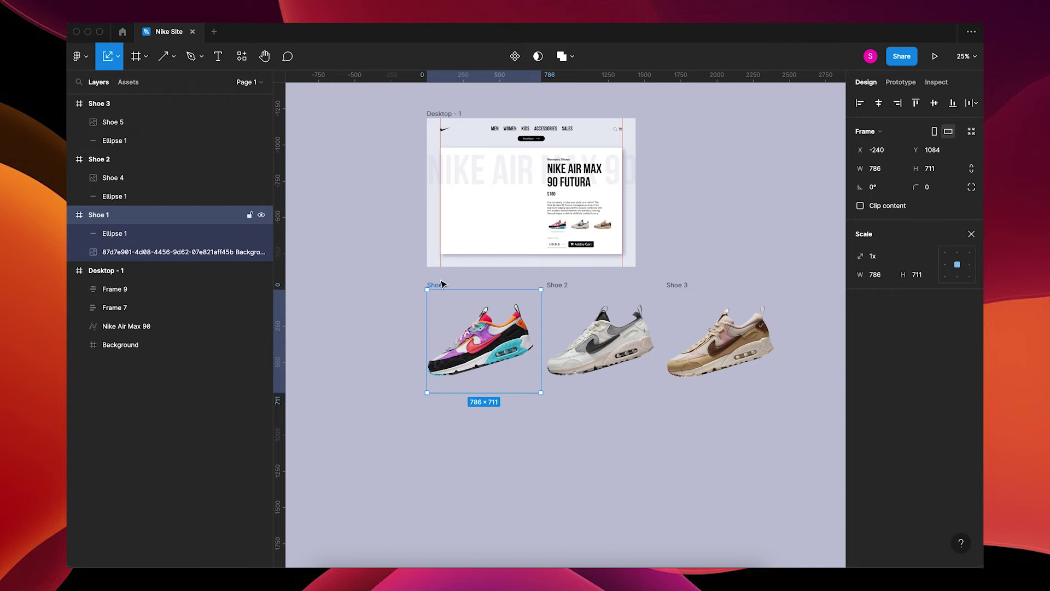
scroll(442, 285, up, 5)
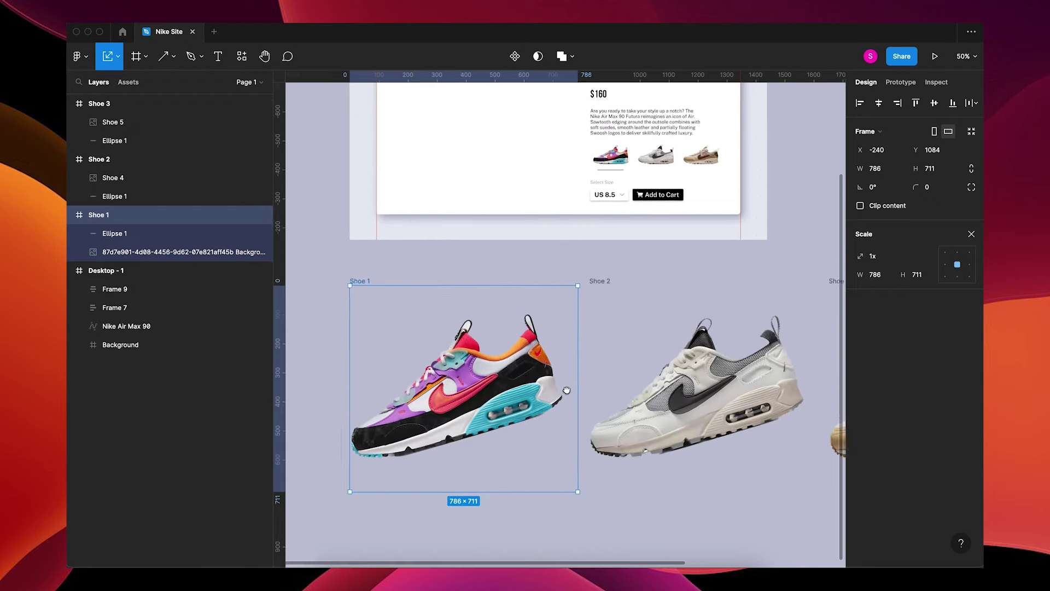
drag(501, 350, 429, 141)
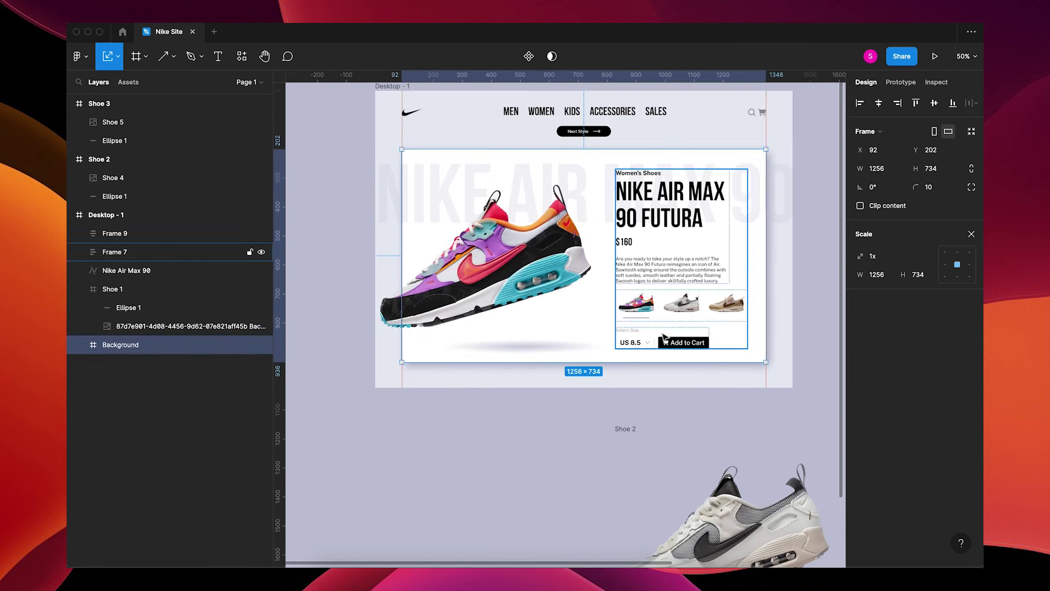
key(v)
drag(630, 363, 629, 373)
Move the Shoe 2 frame directly beneath the Desktop - 1 frame and scale it proportionally to a height of 120.
drag(625, 429, 422, 402)
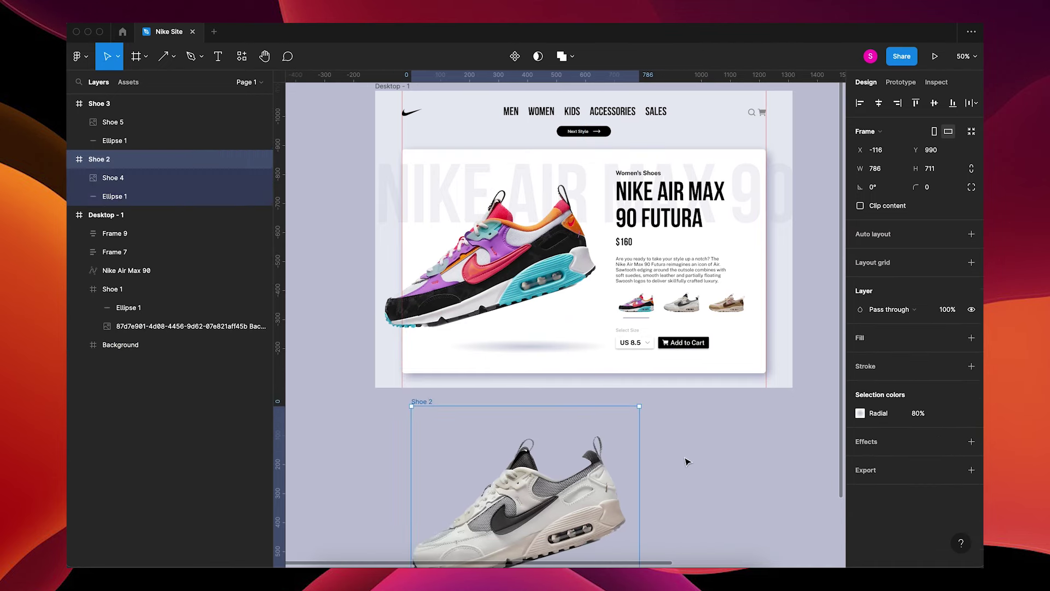
key(k)
click(922, 273)
text(120)
key(Return)
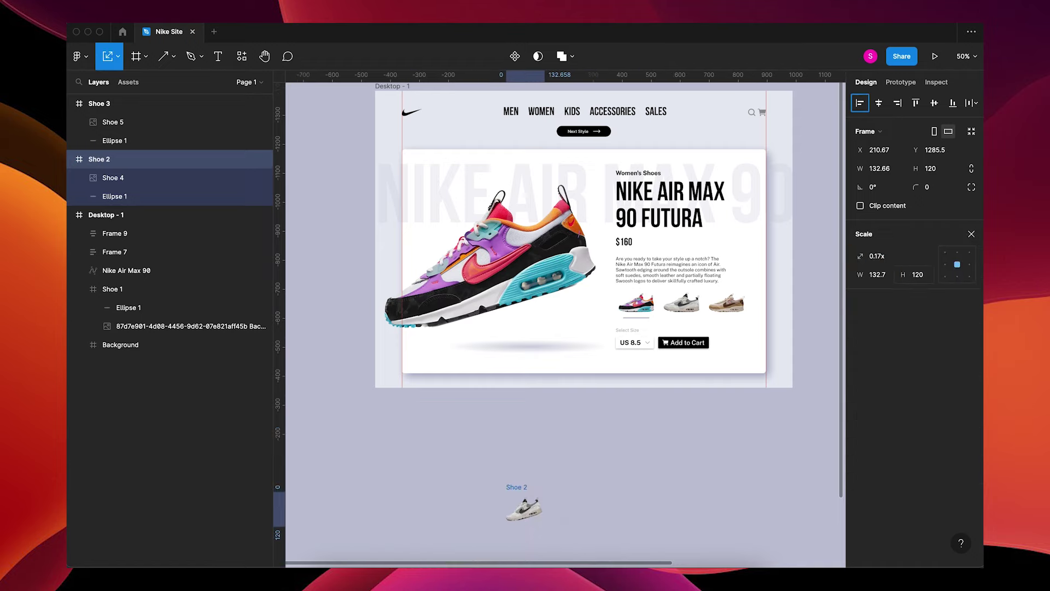
Place the small Shoe 2 frame at the product card's upper-left corner in Desktop - 1, and lock the Background layer.
click(634, 431)
drag(520, 498, 452, 325)
drag(453, 289, 406, 153)
key(v)
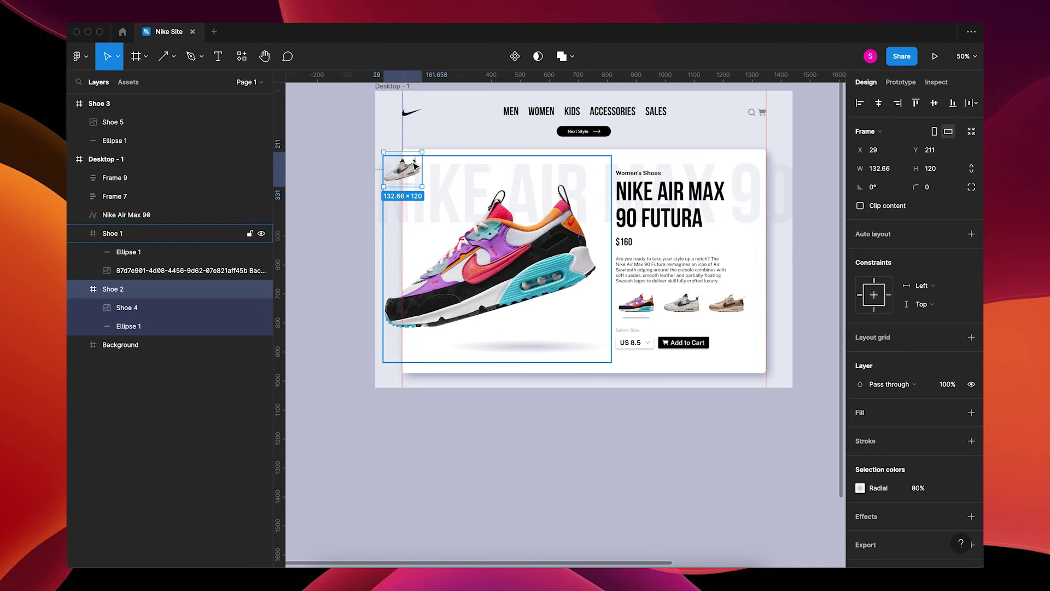
drag(416, 164, 415, 162)
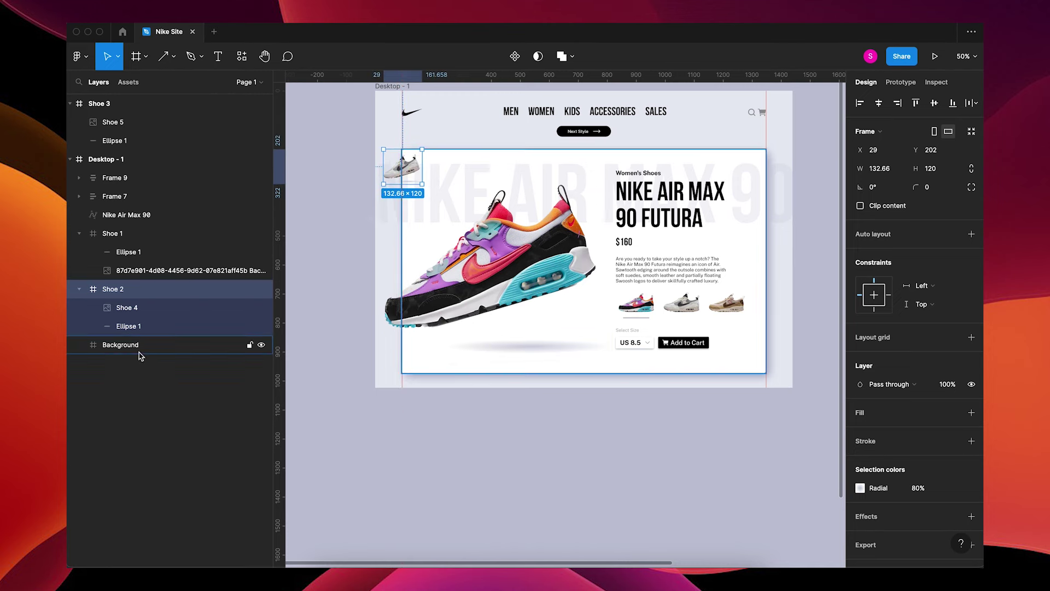
click(153, 343)
click(250, 345)
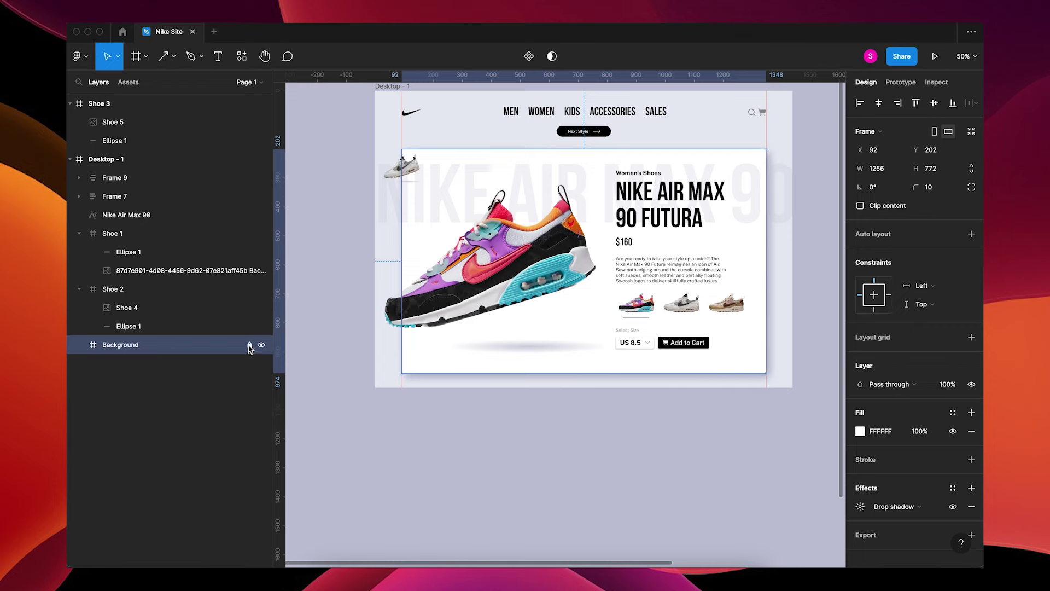
Lock the Nike Air Max 90 background text and move its layer directly above the Background layer.
click(174, 271)
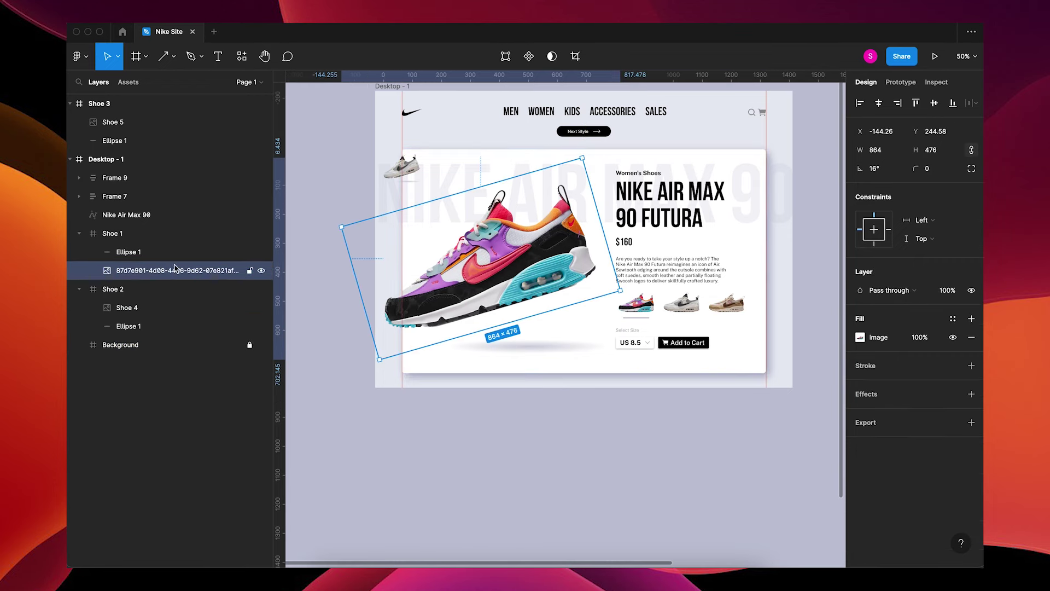
click(151, 216)
click(250, 215)
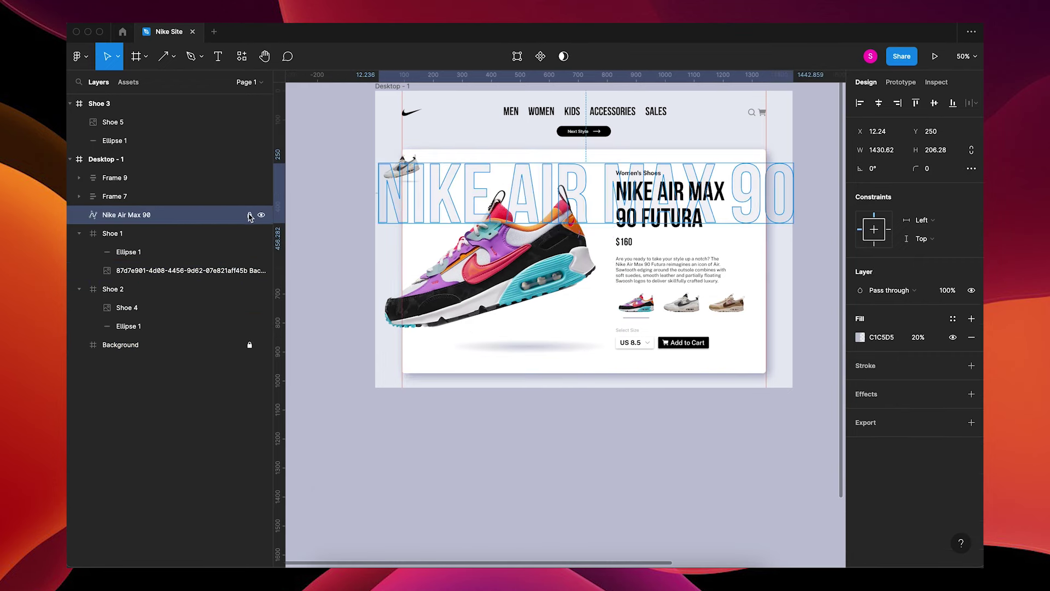
drag(185, 218, 160, 343)
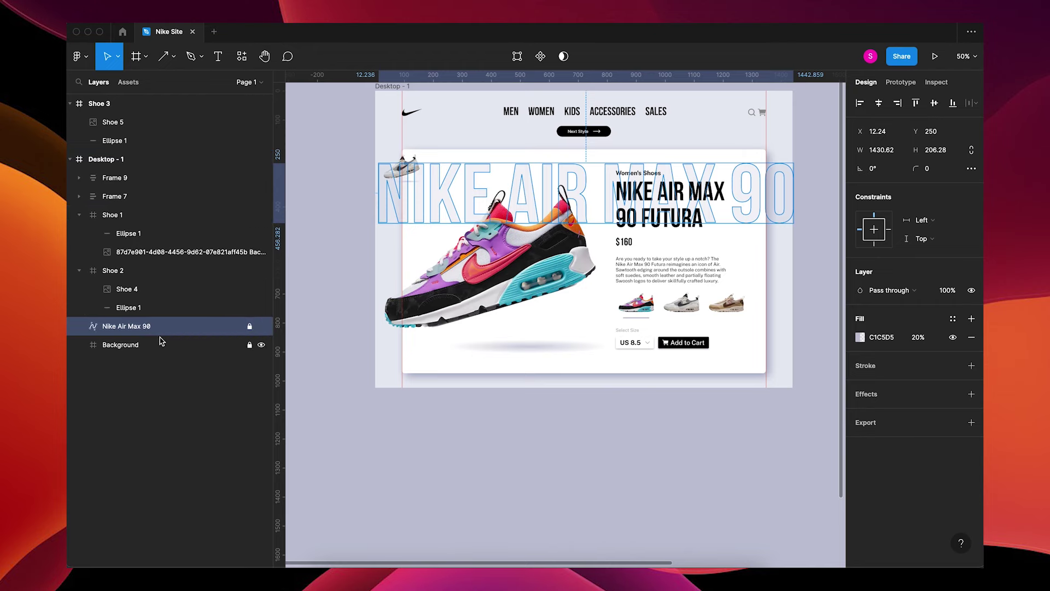
Collapse the Shoe 2 and Shoe 1 frames in the layer list and select Shoe 2.
click(131, 271)
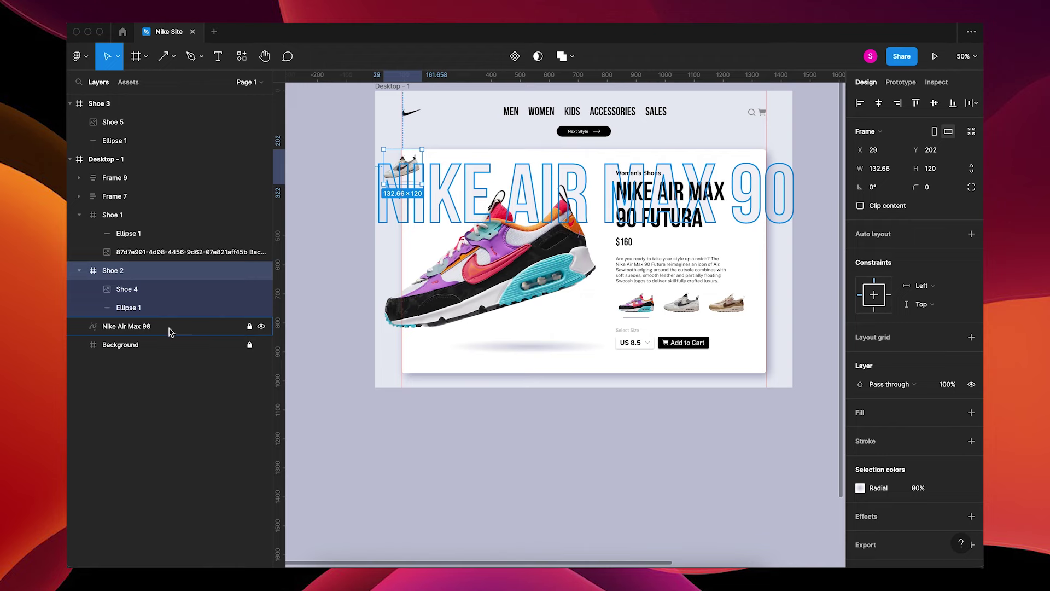
click(153, 308)
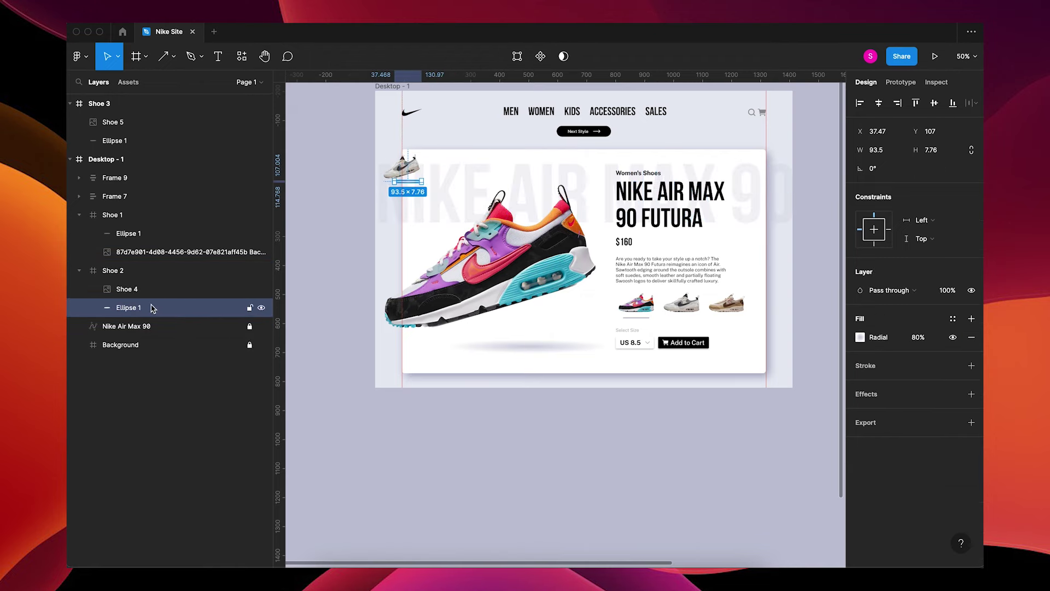
click(80, 271)
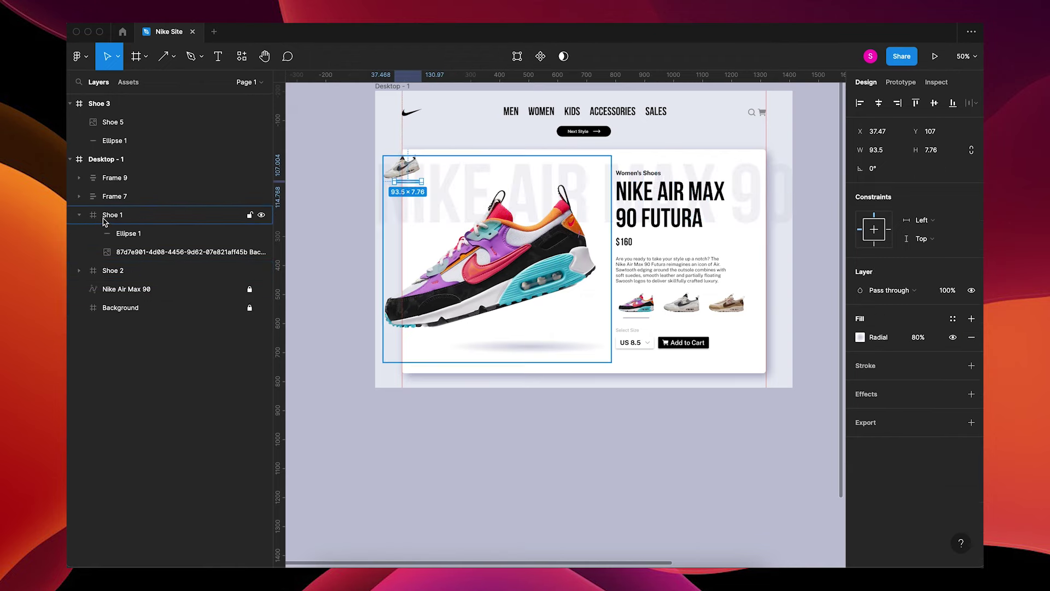
click(80, 218)
click(133, 233)
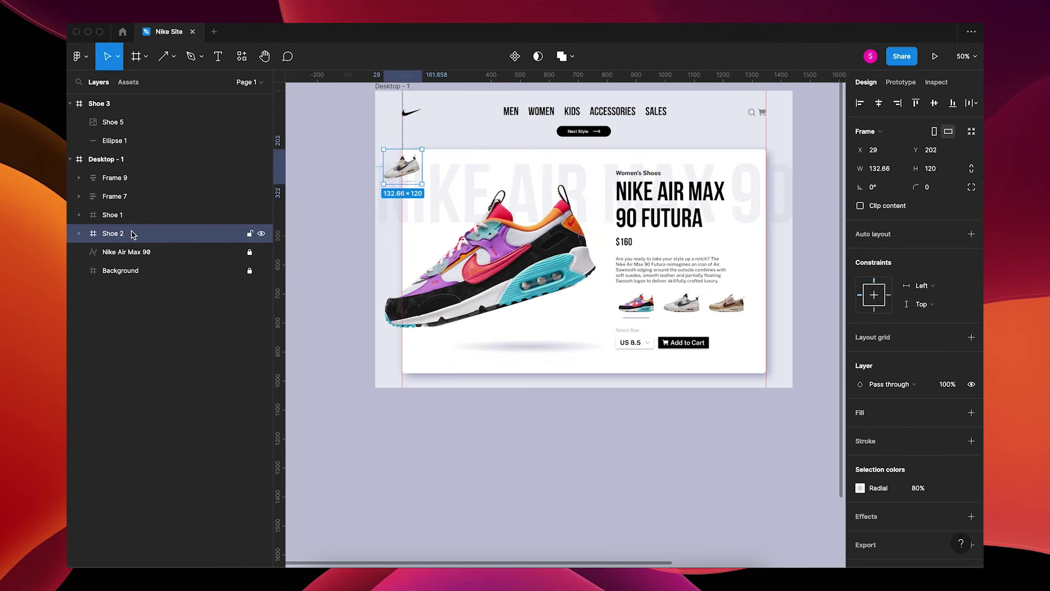
Move the Shoe 3 frame directly beneath the Desktop - 1 frame and scale it proportionally to a height of 120.
click(462, 464)
scroll(520, 427, down, 5)
scroll(520, 426, right, 4)
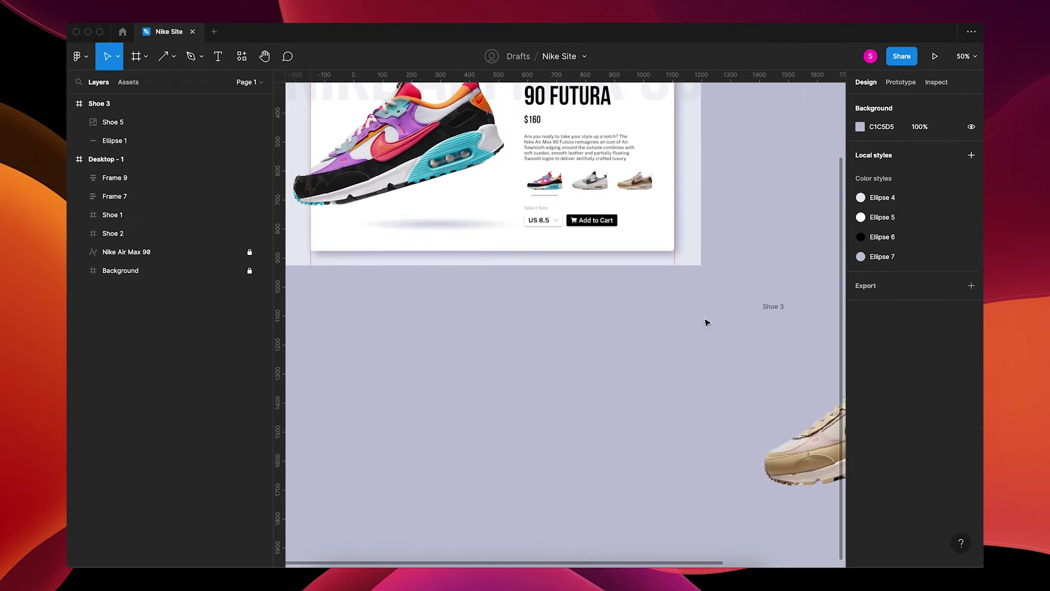
drag(773, 308, 453, 334)
scroll(492, 350, left, 4)
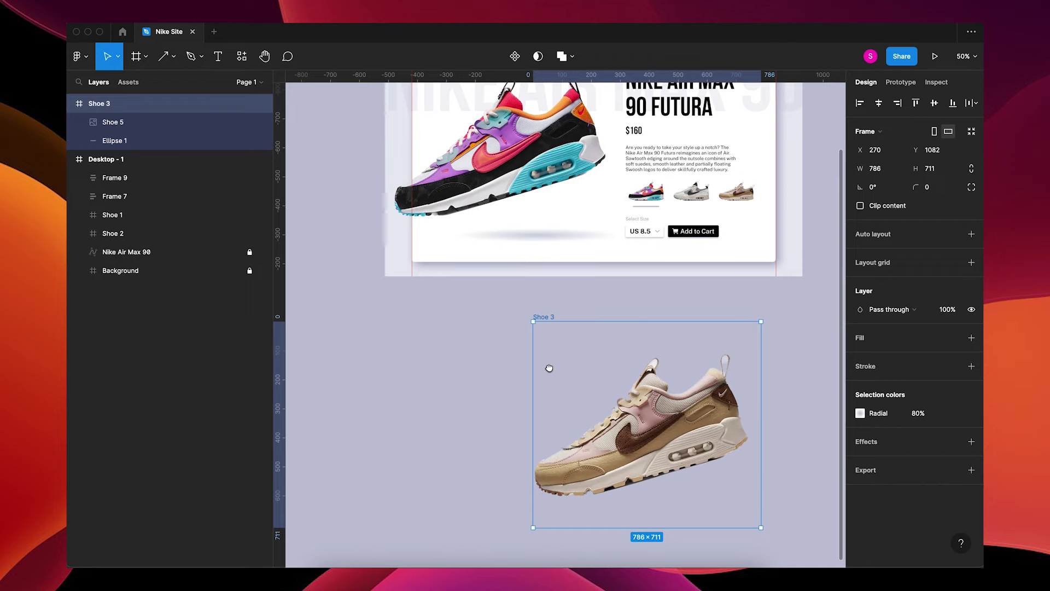
key(k)
click(919, 276)
text(120)
key(Return)
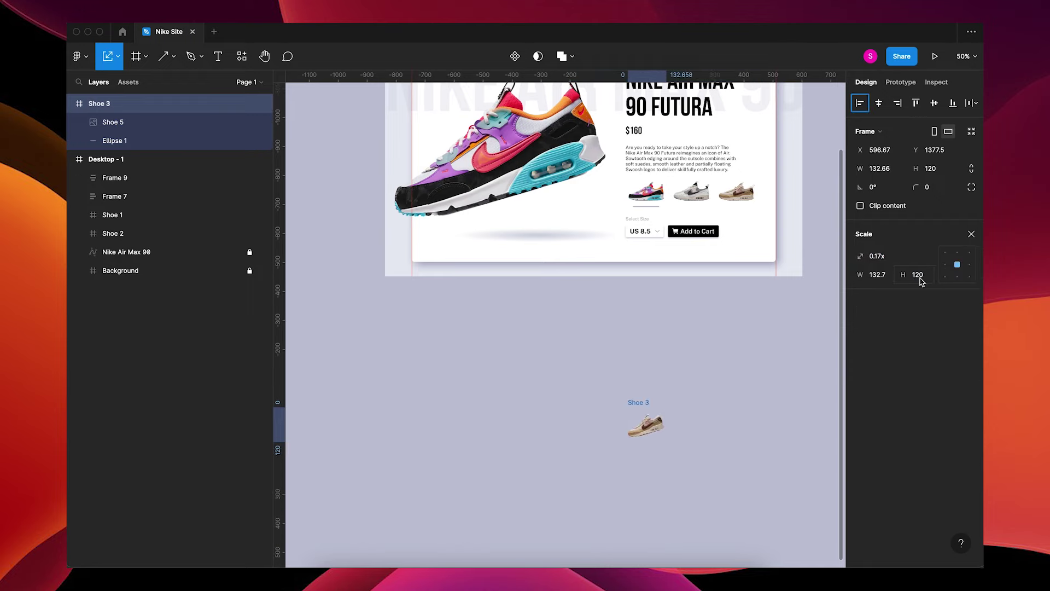
Place the small Shoe 3 frame at the product card's lower-left corner.
click(625, 340)
drag(647, 409, 411, 232)
click(471, 344)
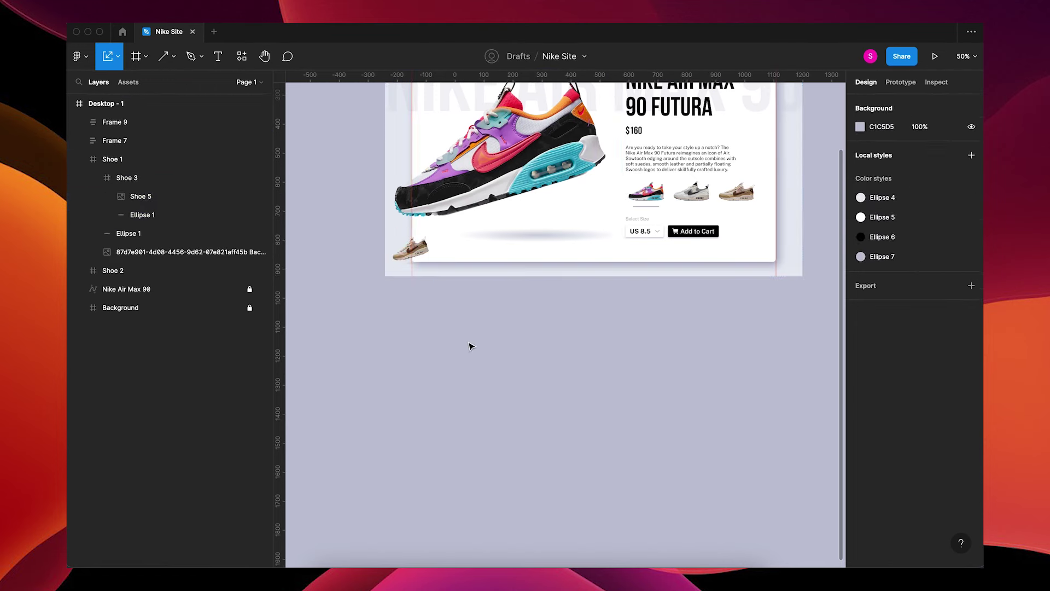
scroll(481, 415, up, 3)
scroll(481, 415, left, 2)
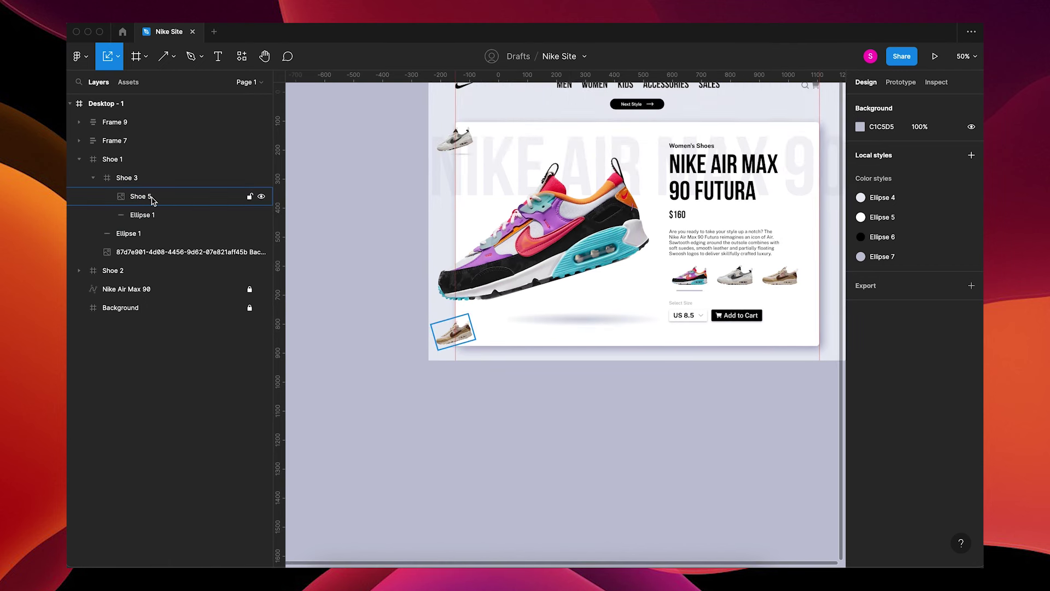
Take the Shoe 3 frame out of Shoe 1 and order the layers as Shoe 1, Shoe 2, Shoe 3.
click(112, 183)
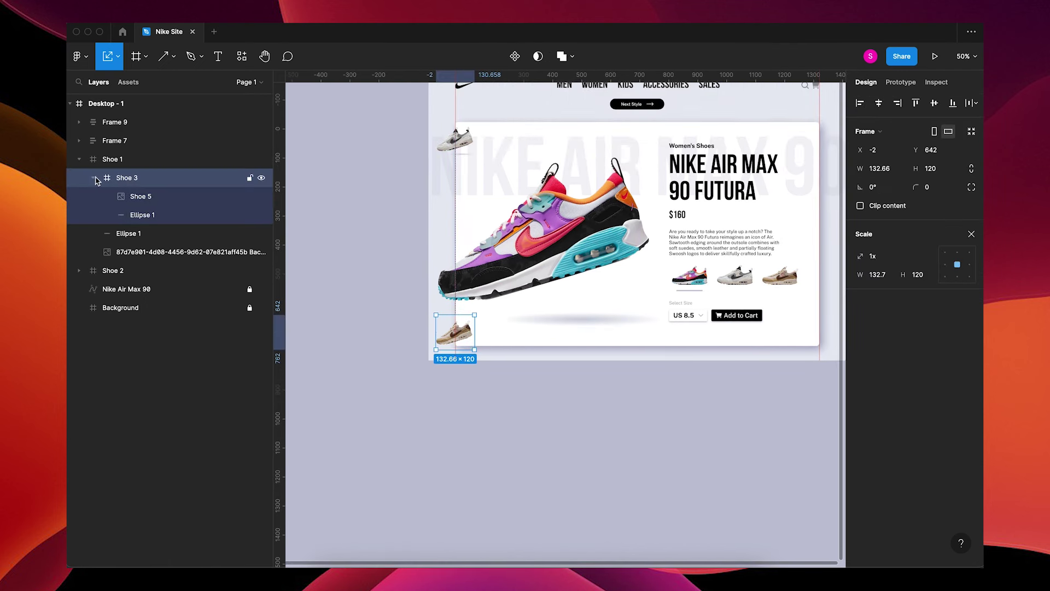
click(96, 181)
drag(134, 178, 130, 157)
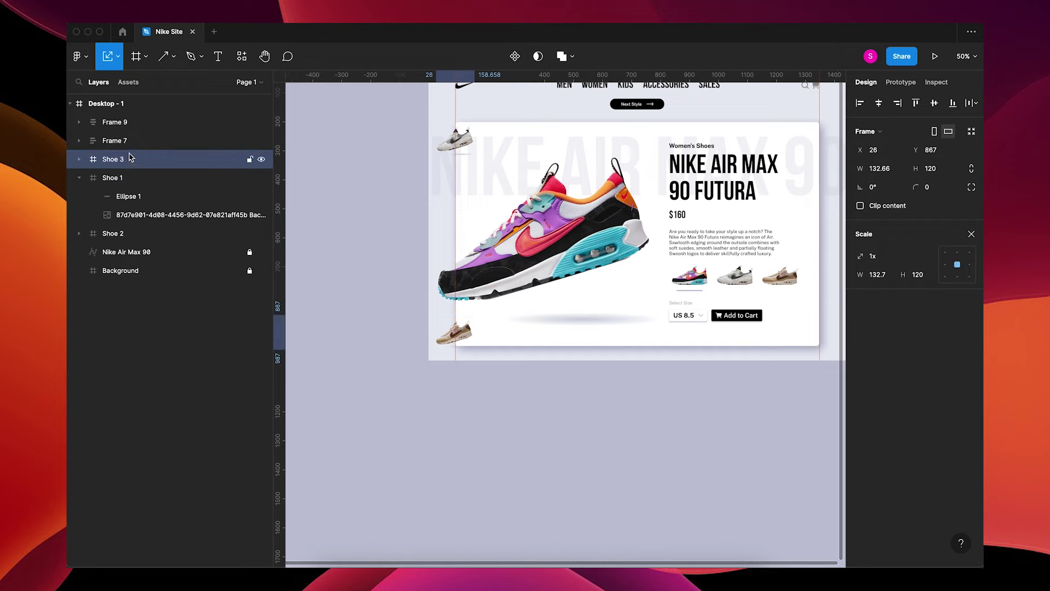
click(88, 178)
click(81, 178)
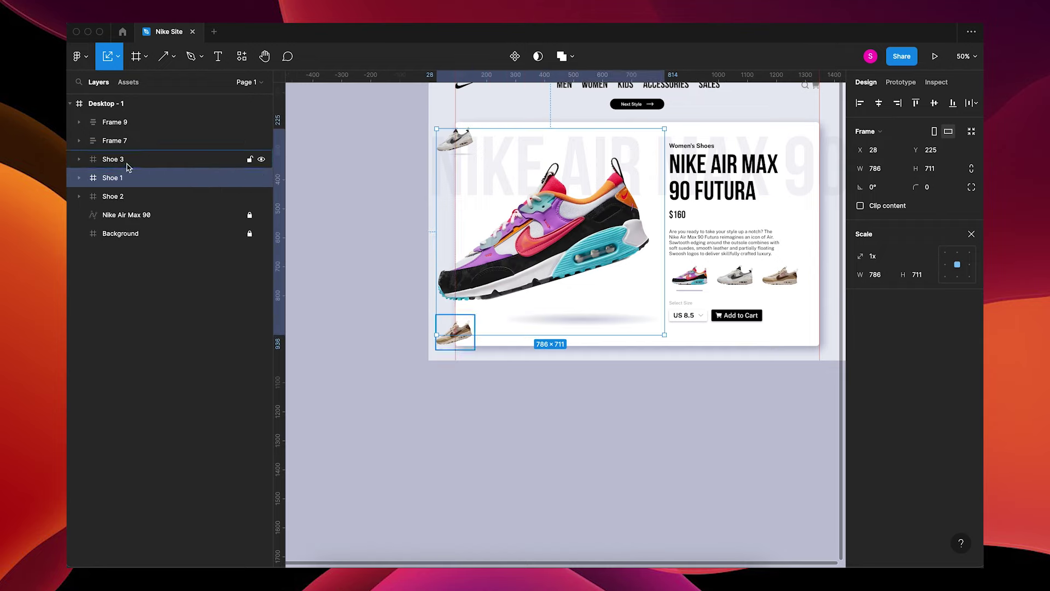
drag(129, 161, 128, 205)
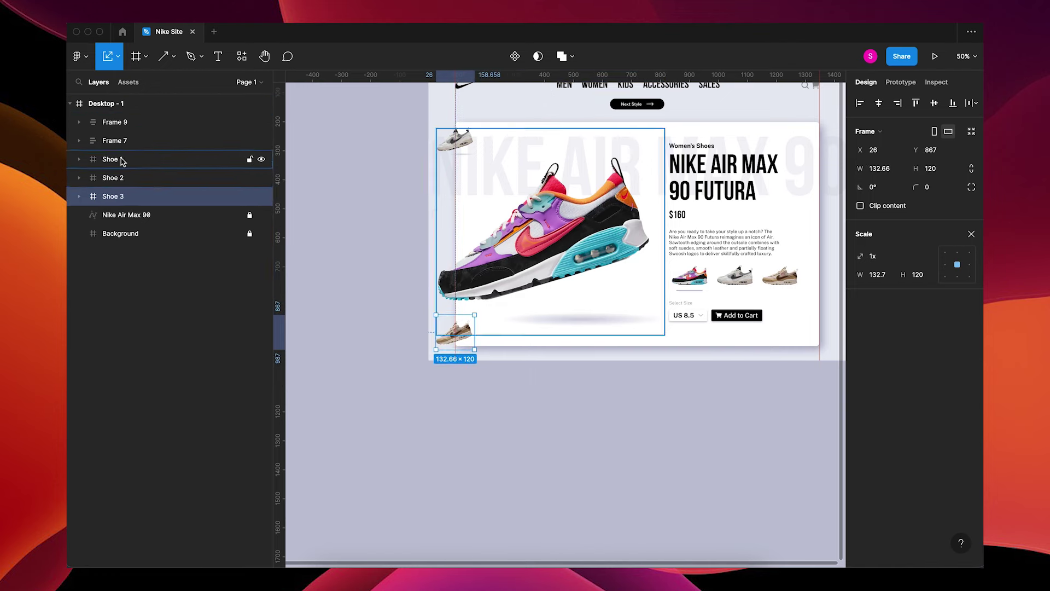
Raise the Shoe 1 frame so its top edge aligns with the product card's top edge at Y 202.
click(598, 452)
scroll(574, 460, right, 4)
scroll(575, 460, up, 1)
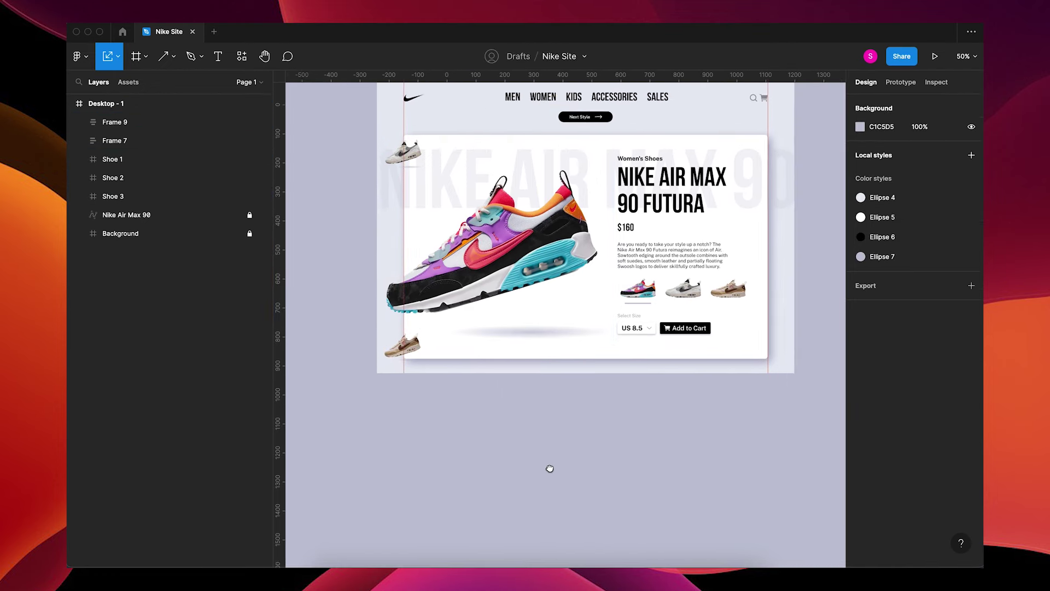
click(484, 285)
drag(484, 281, 484, 280)
click(529, 448)
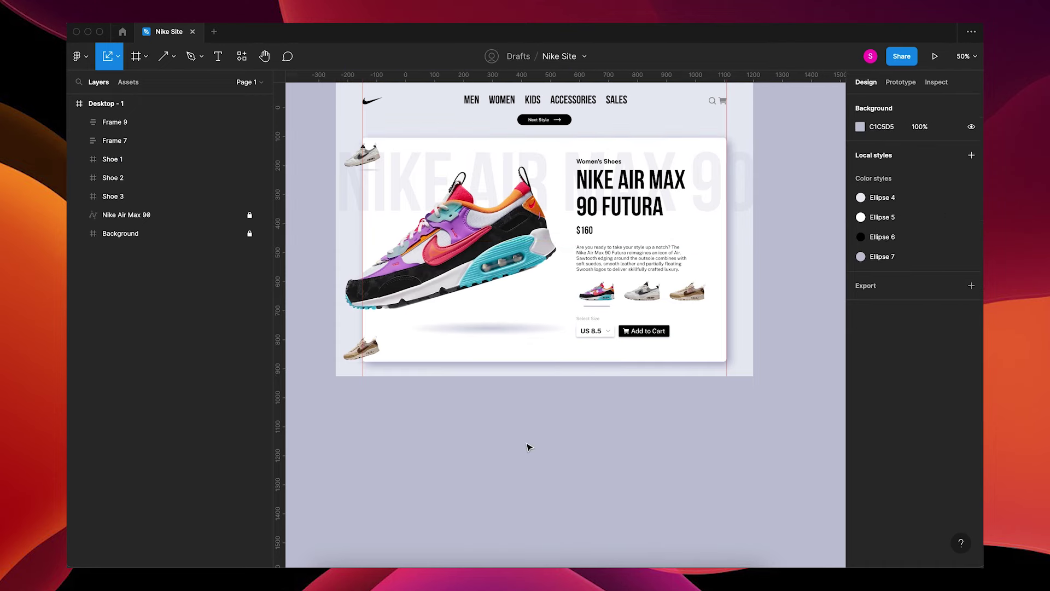
Draw a circle over the product card's left side and resize it to 772 × 772, matching the card's height.
drag(490, 442, 605, 461)
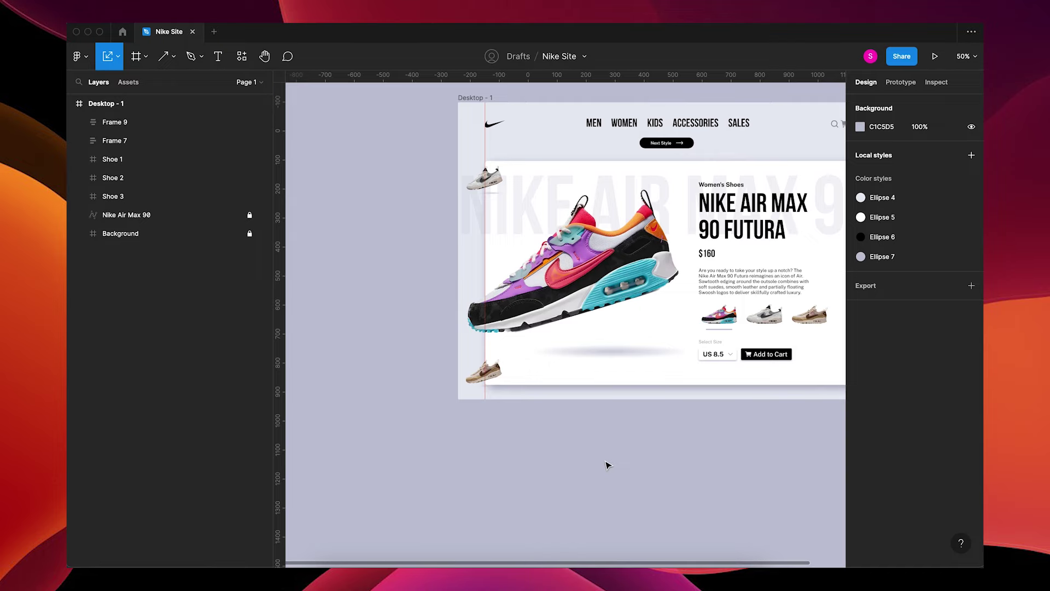
key(minus)
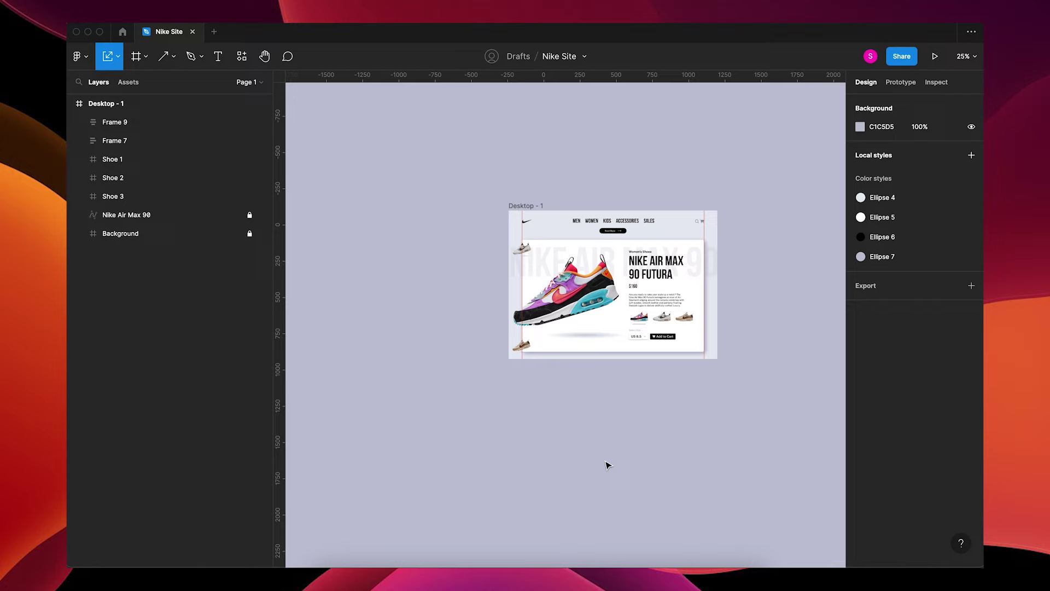
key(o)
drag(473, 239, 571, 354)
scroll(570, 353, up, 3)
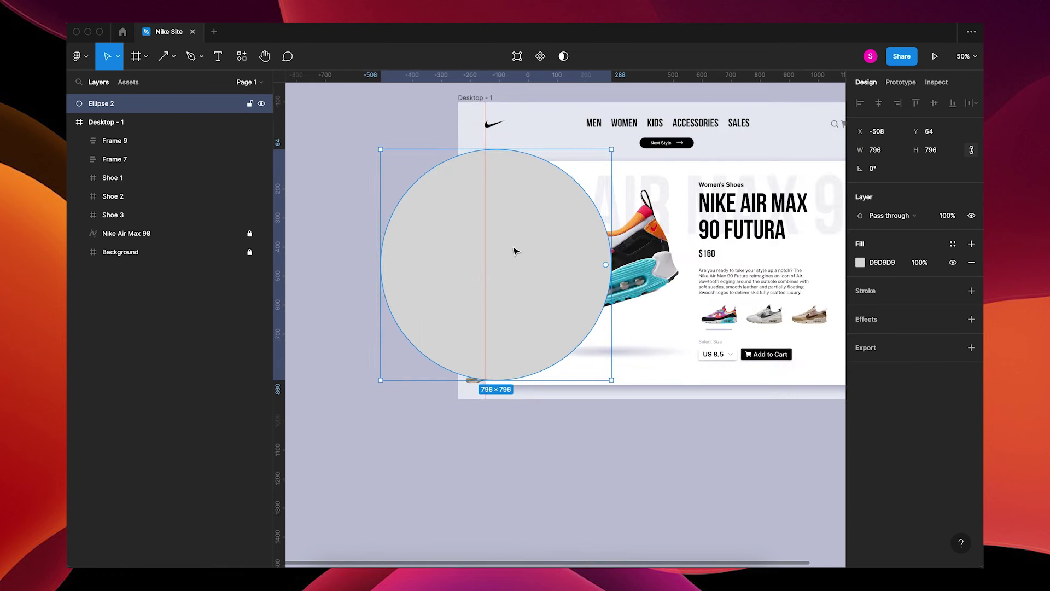
drag(519, 148, 522, 159)
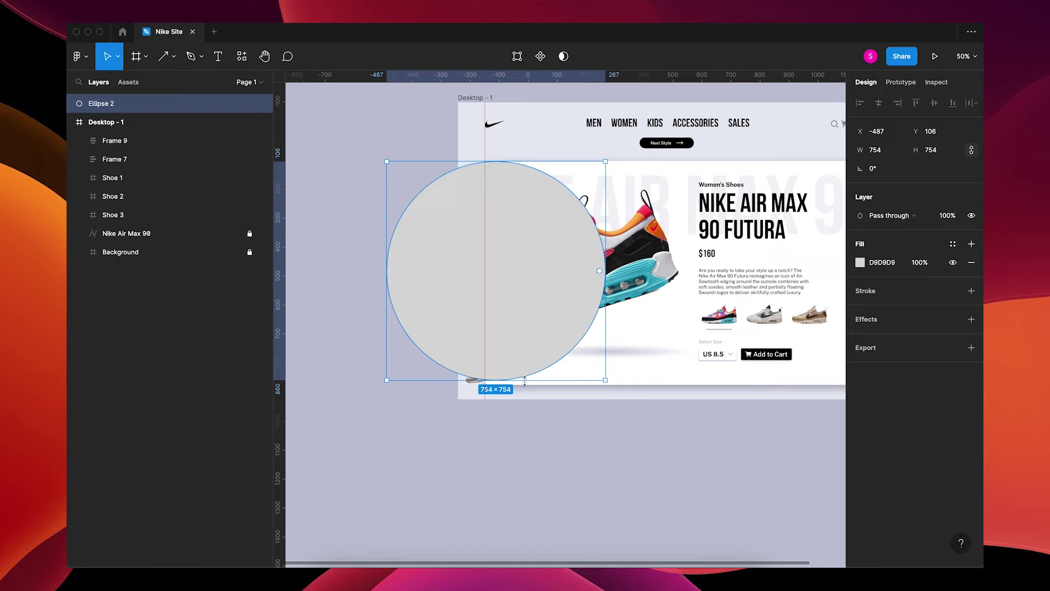
drag(525, 385, 526, 387)
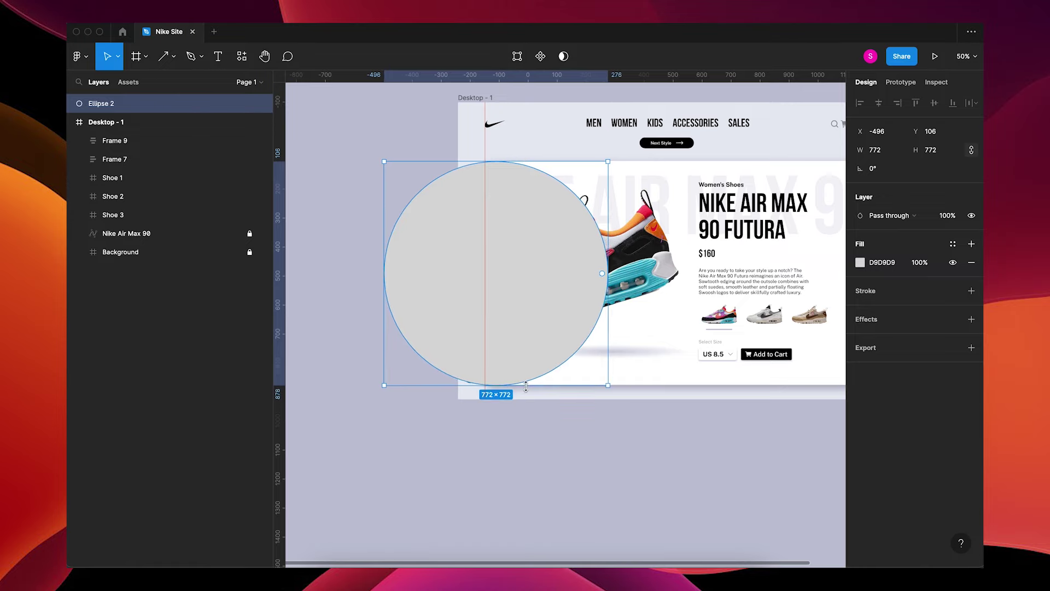
Set the circle's fill opacity to 50% and shift the circle left until it is centred on the product card's left edge.
click(923, 263)
text(50)
key(Tab)
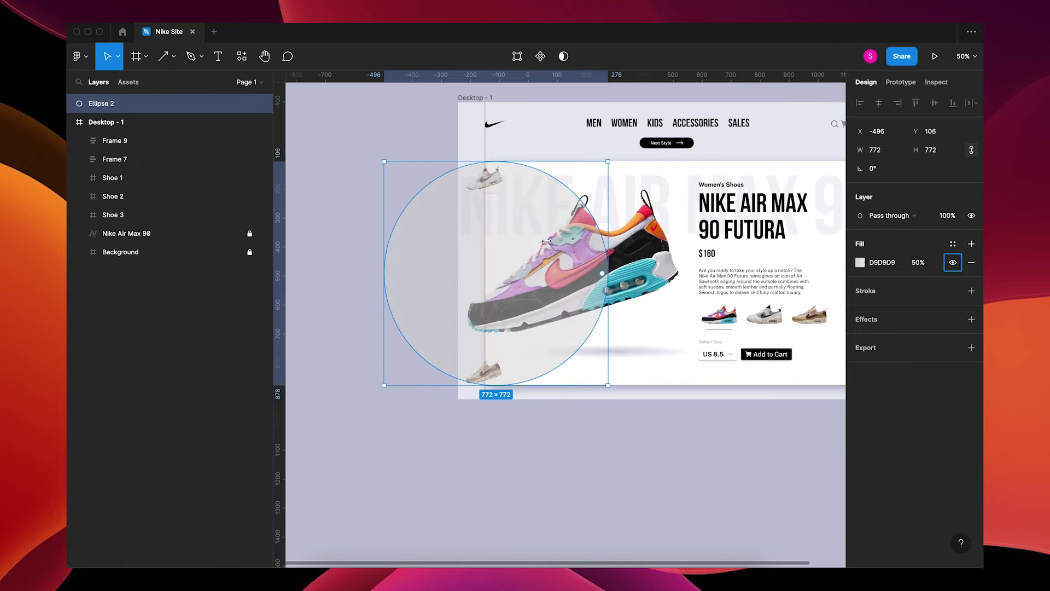
drag(538, 242, 527, 244)
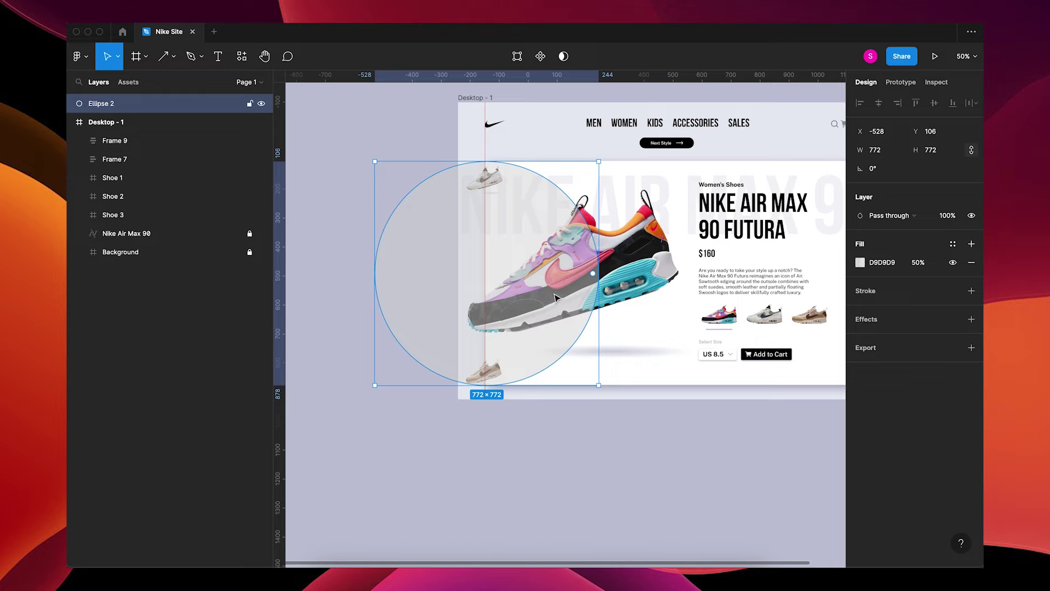
key(shift+Left)
key(shift+Left)
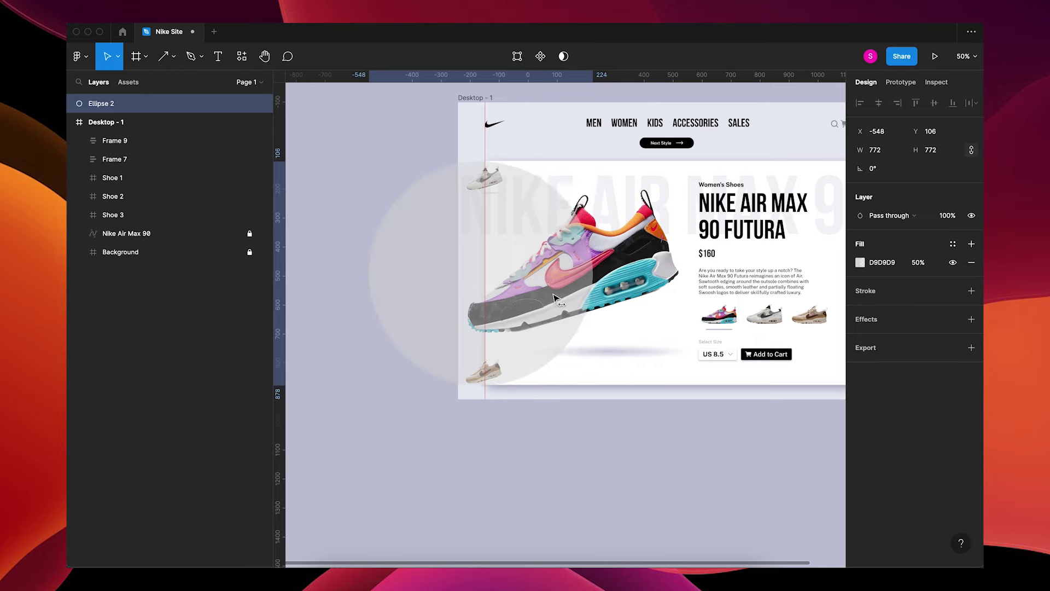
click(539, 417)
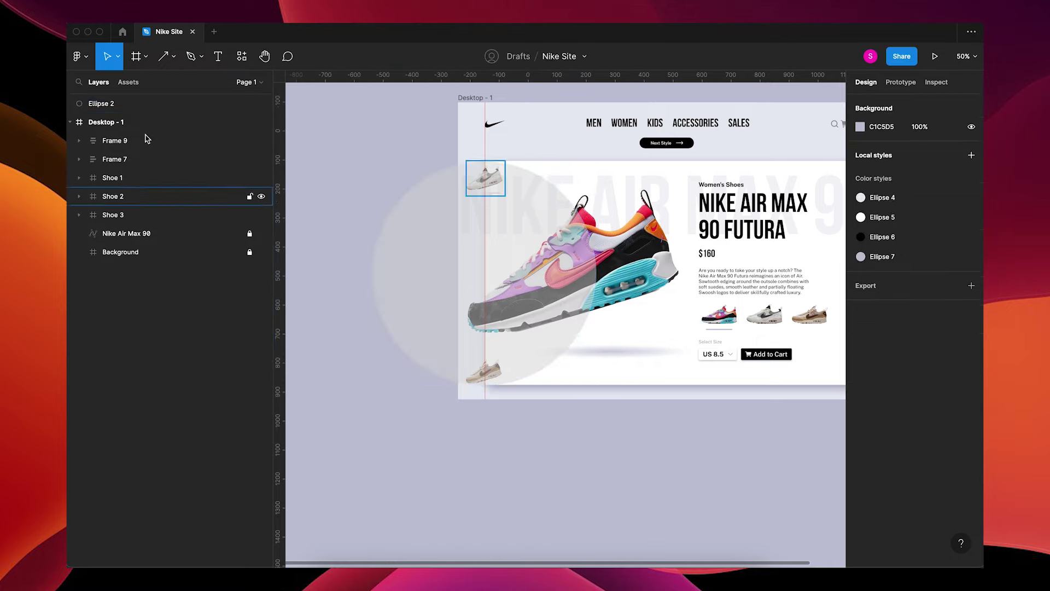
Move the Shoe 1, Shoe 2 and Shoe 3 layers above Frame 9 and nest Ellipse 2 above them in Desktop - 1.
click(119, 179)
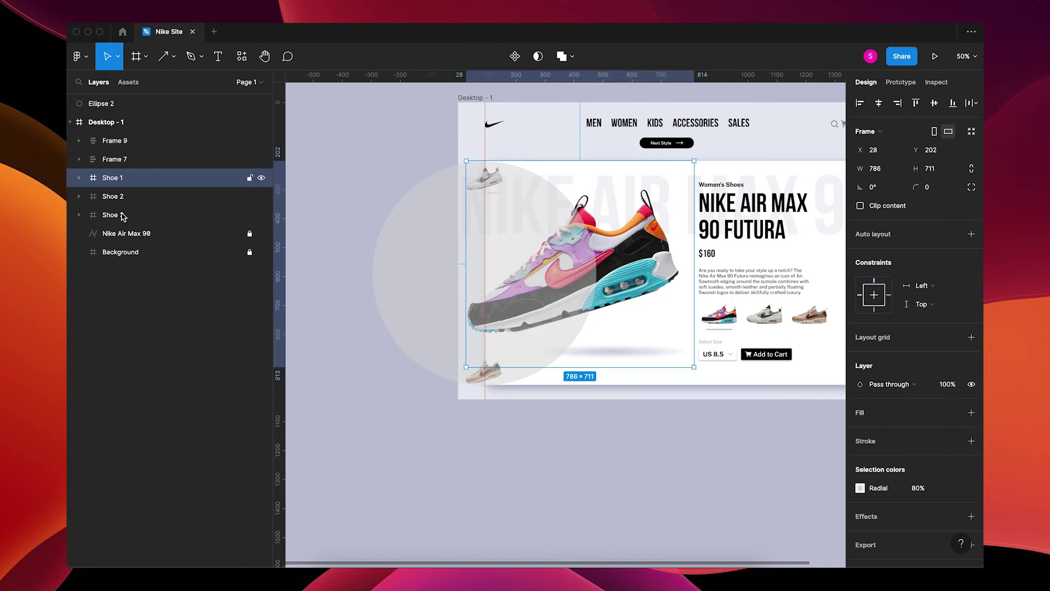
shift+click(123, 215)
drag(122, 192, 121, 136)
drag(108, 101, 117, 137)
Turn off content clipping for the Desktop - 1 frame.
click(113, 104)
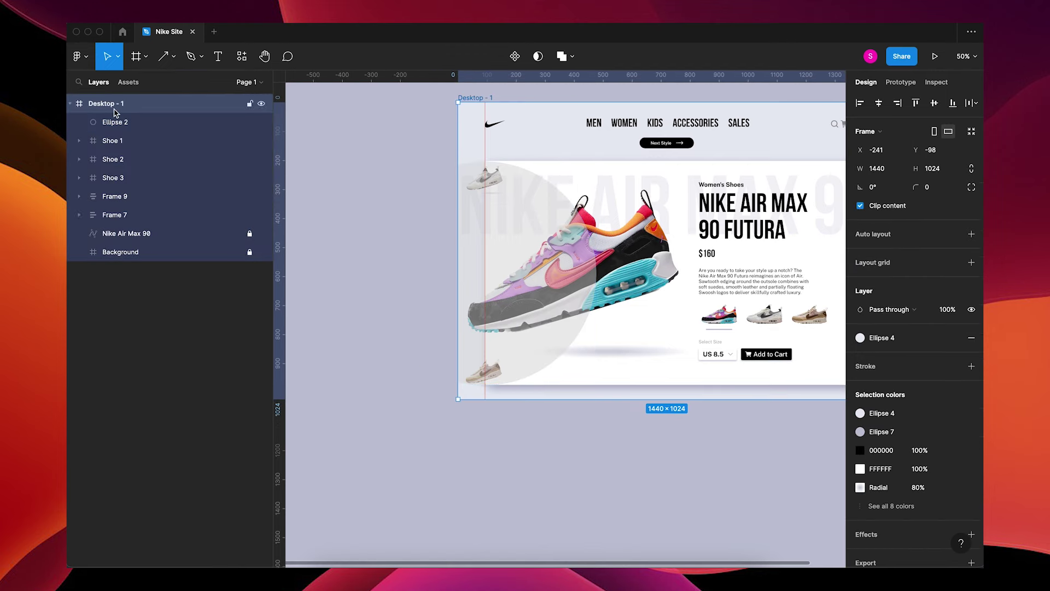
click(861, 206)
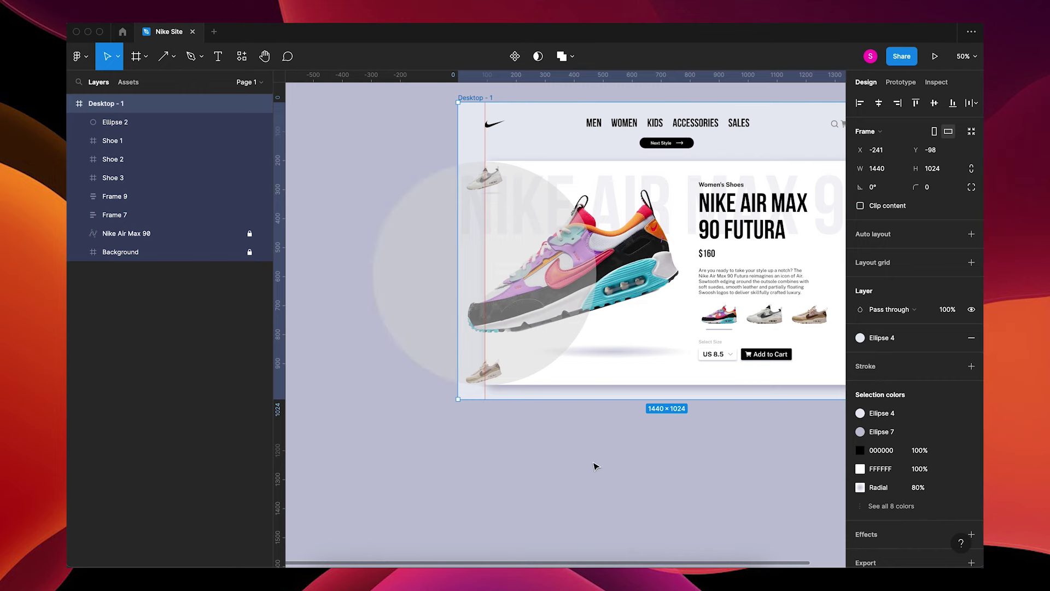
click(612, 465)
drag(614, 464, 579, 477)
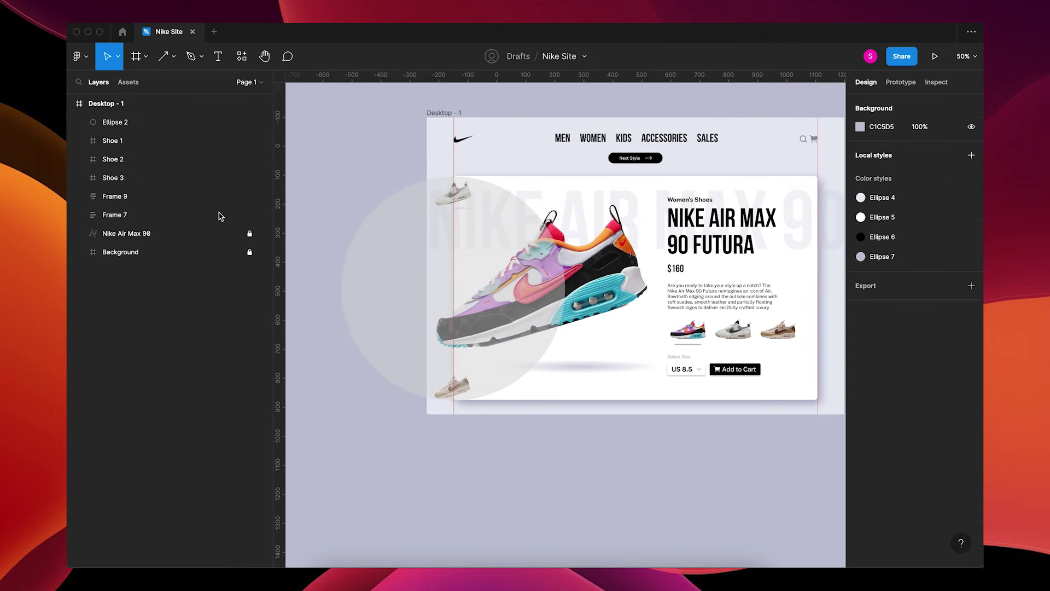
Move the small Shoe 3 frame to the circle's leftmost point, outside the Desktop - 1 frame's left edge.
click(136, 184)
drag(452, 386, 356, 289)
drag(356, 288, 359, 284)
drag(120, 104, 132, 187)
Duplicate the Ellipse 2 circle and enlarge the copy about its centre to 1370 × 1370.
click(494, 389)
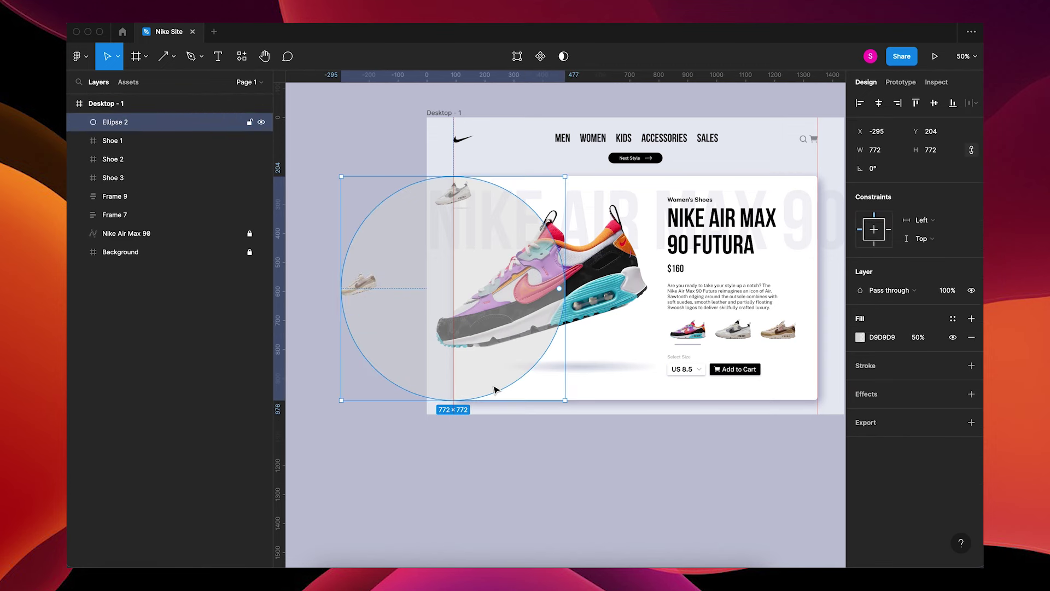
key(super+d)
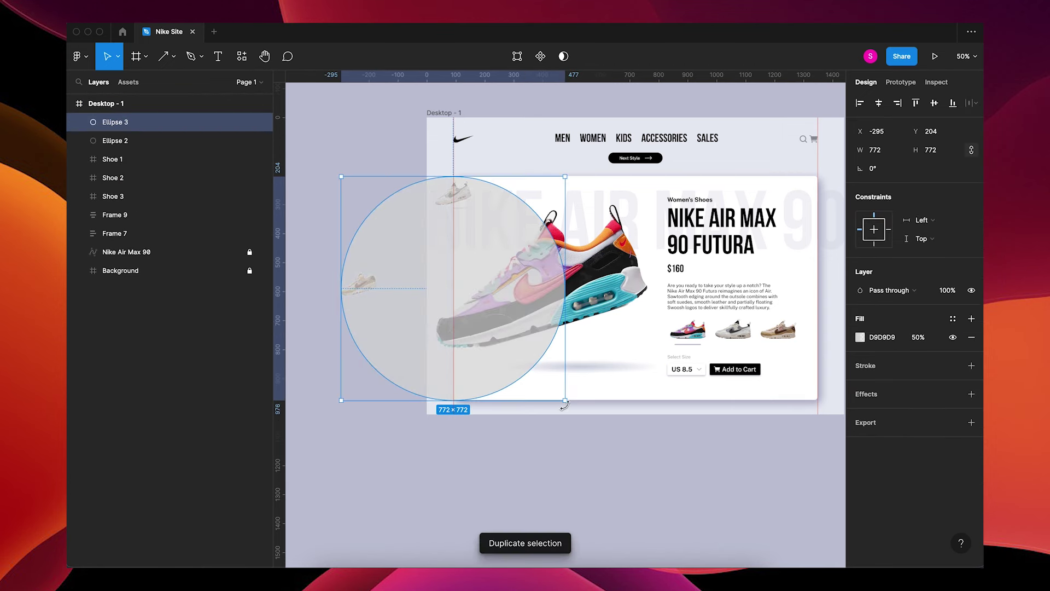
drag(565, 402, 653, 488)
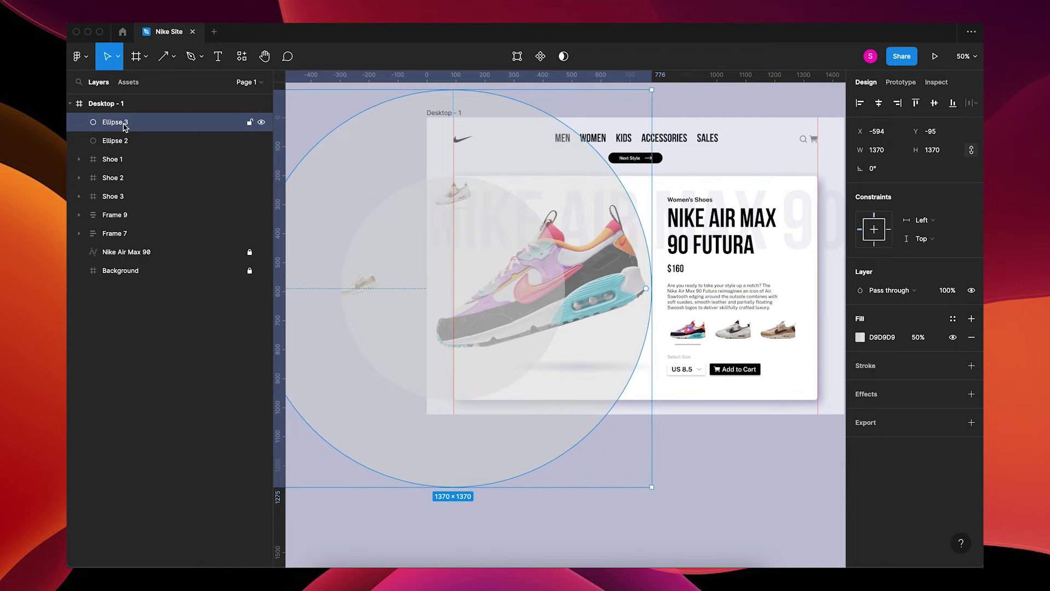
Group the Ellipse 3, Ellipse 2, Shoe 1, Shoe 2 and Shoe 3 layers of Desktop - 1 together.
shift+click(118, 142)
shift+click(118, 160)
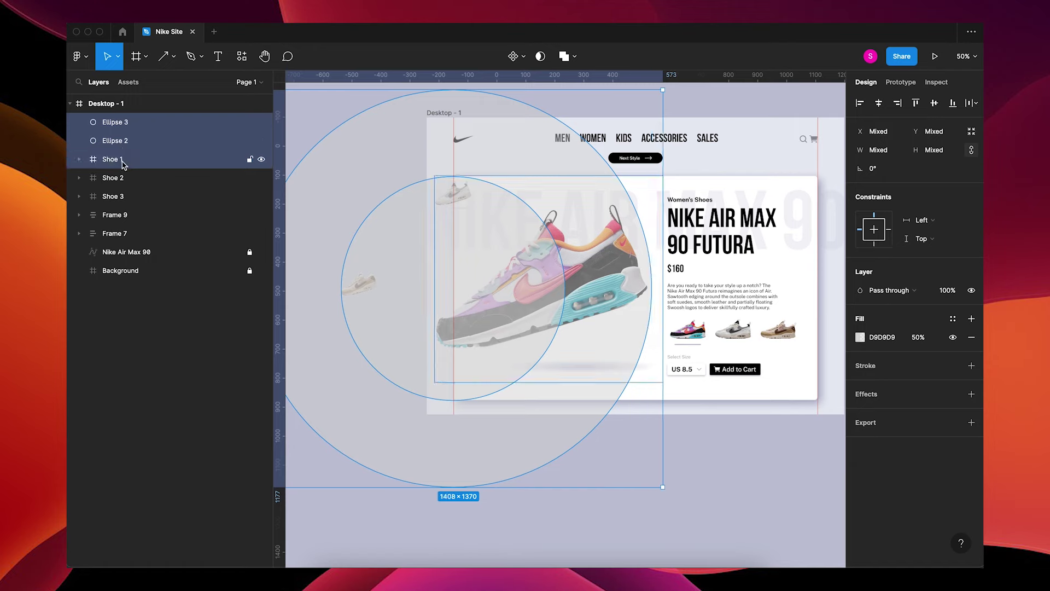
shift+click(117, 178)
shift+click(124, 196)
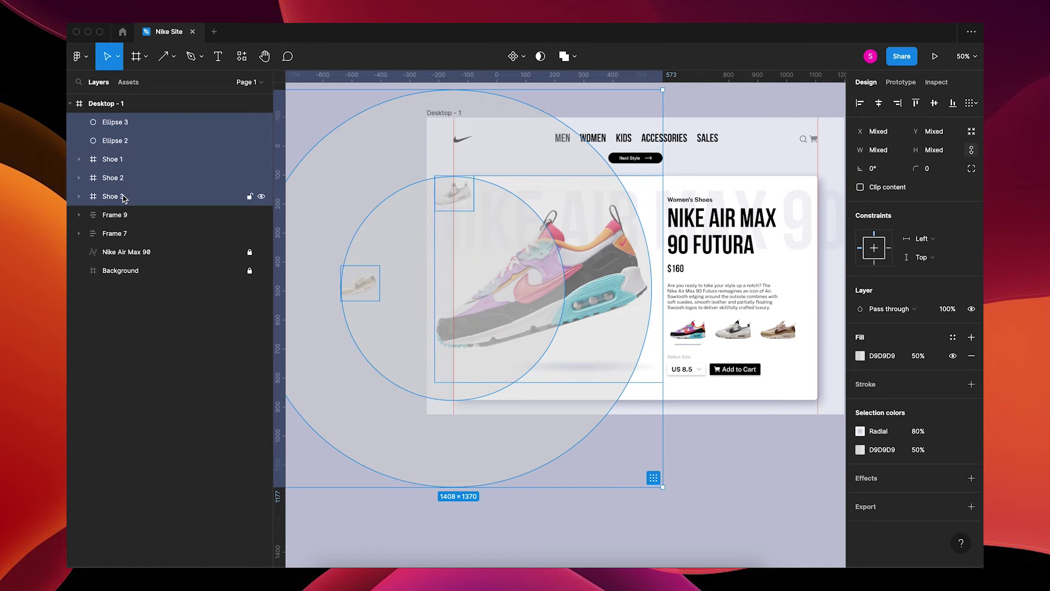
key(super+g)
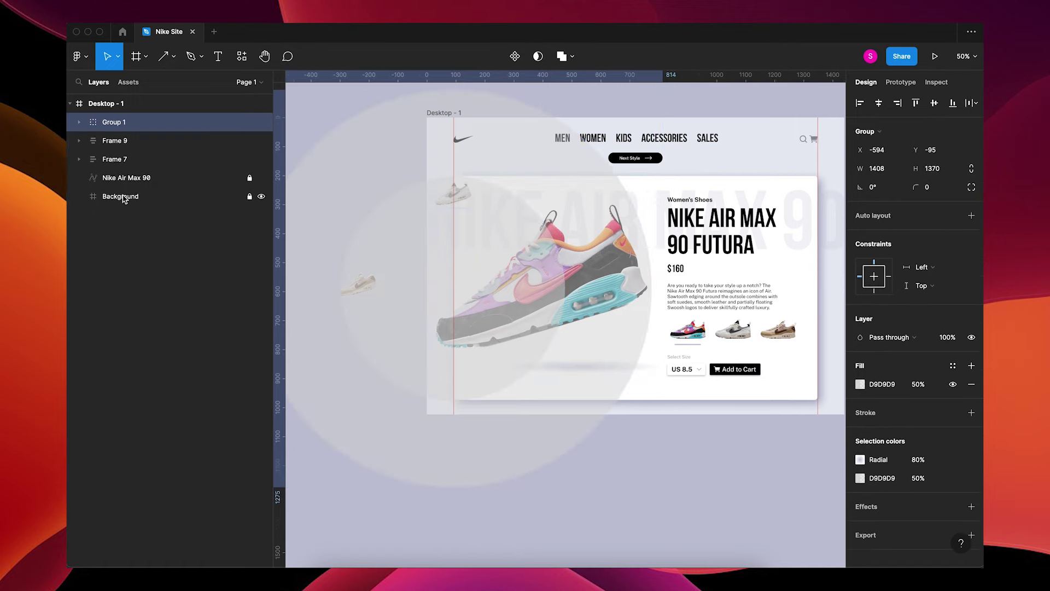
click(752, 469)
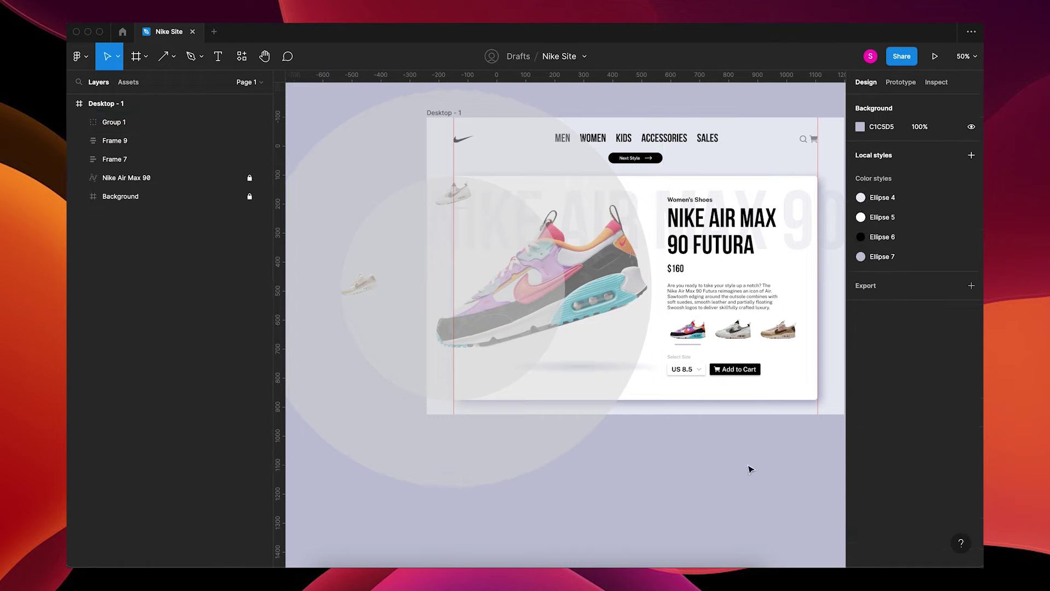
Duplicate the Desktop - 1 frame and move the copy further right so its guide circles clear the original.
scroll(750, 467, right, 4)
key(minus)
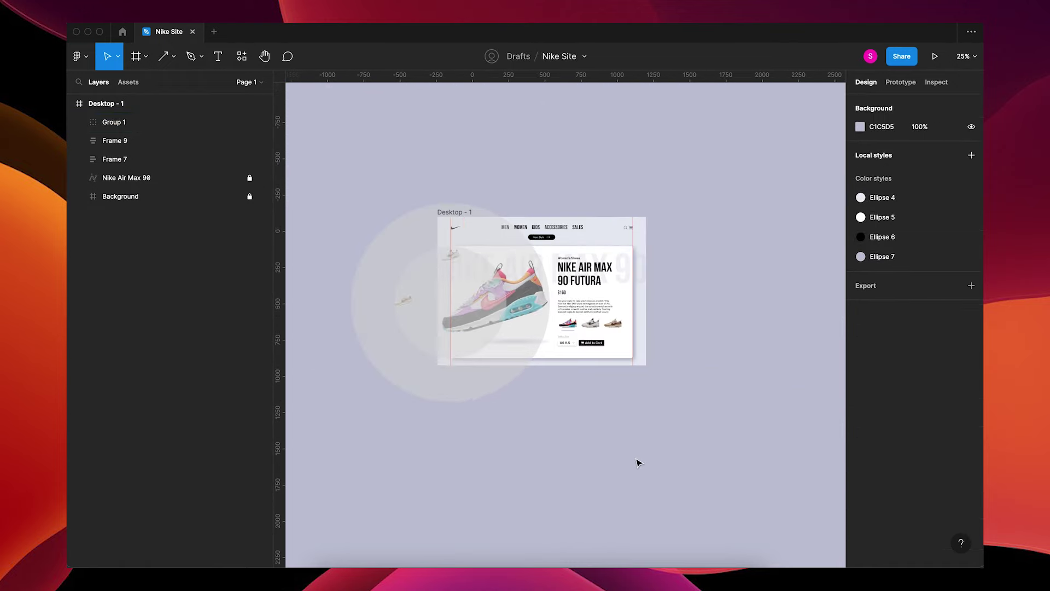
click(152, 111)
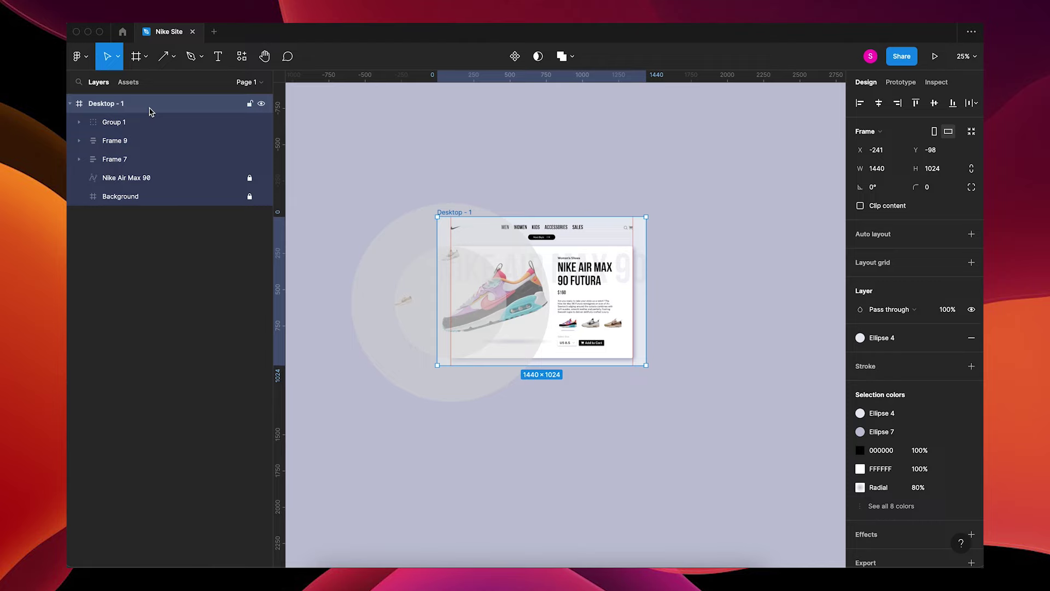
key(alt+l)
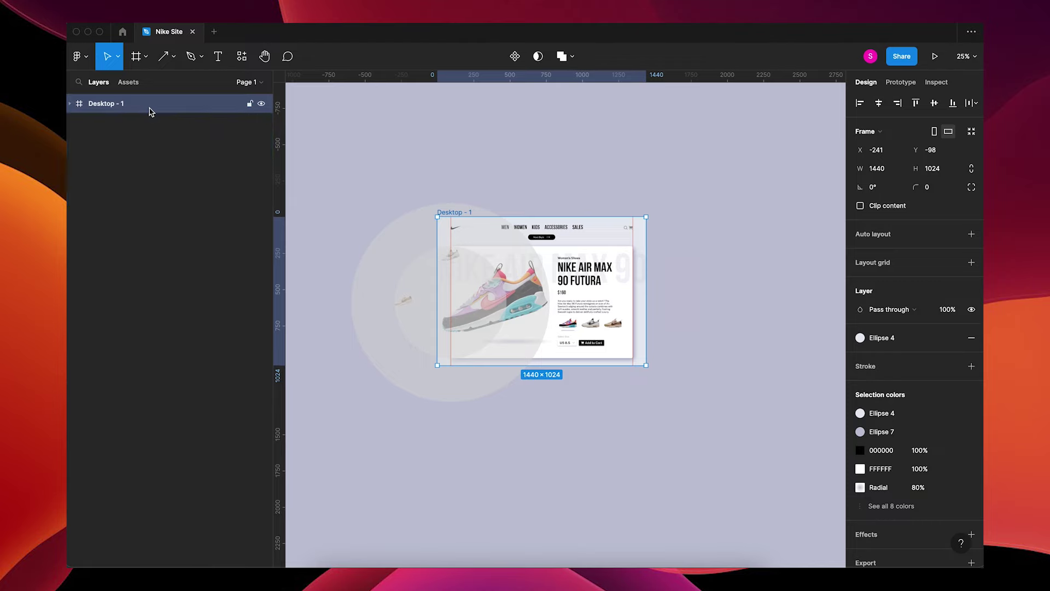
key(super+d)
scroll(443, 391, right, 2)
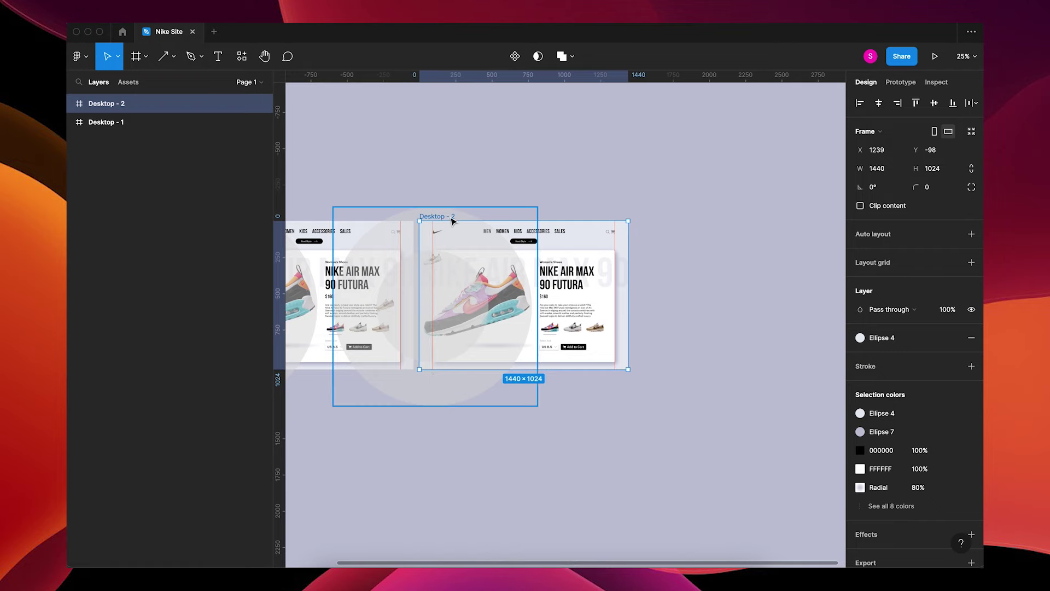
drag(452, 220, 567, 222)
click(604, 406)
scroll(618, 412, right, 2)
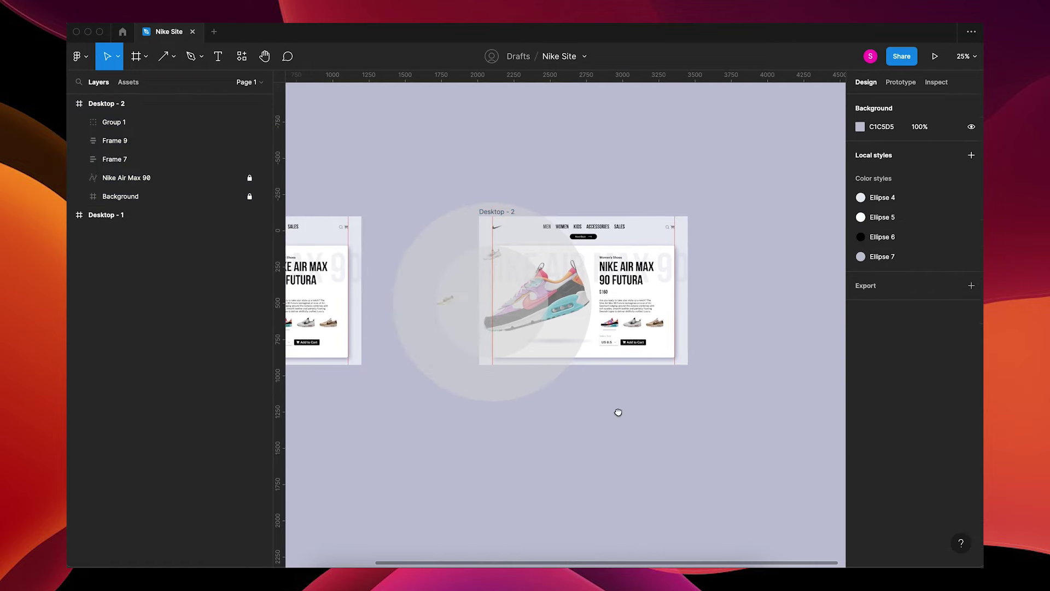
Rotate Group 1 in Desktop - 2 to -90°.
ctrl+scroll(621, 416, up, 3)
scroll(619, 418, left, 4)
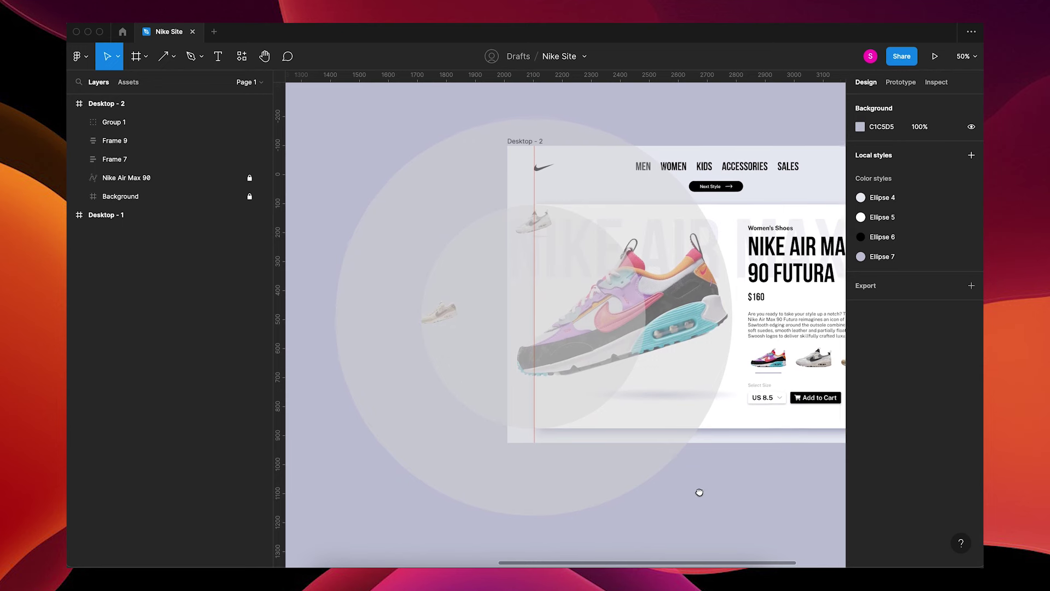
click(450, 422)
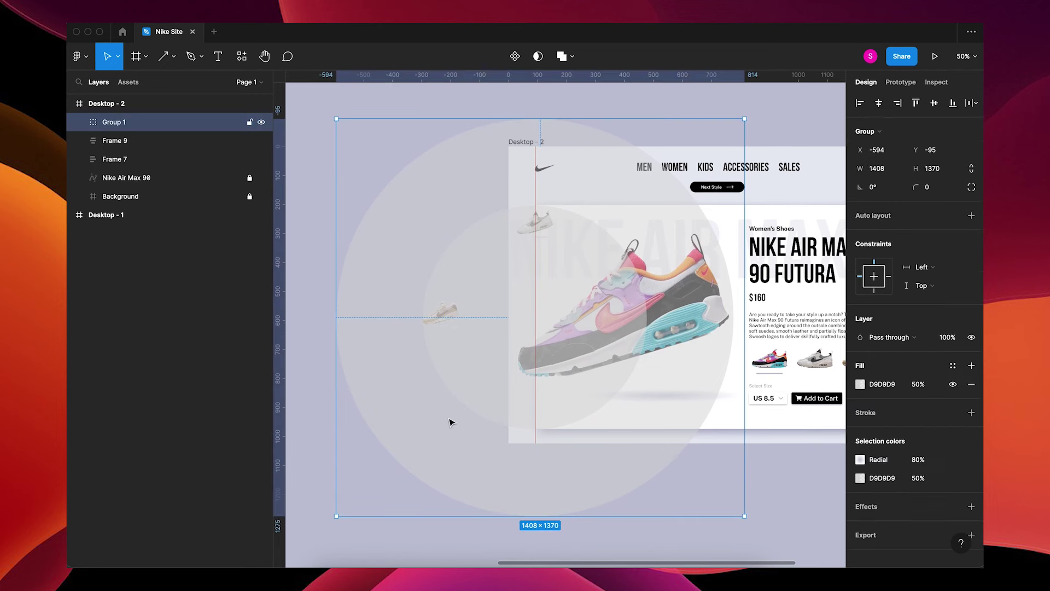
click(883, 189)
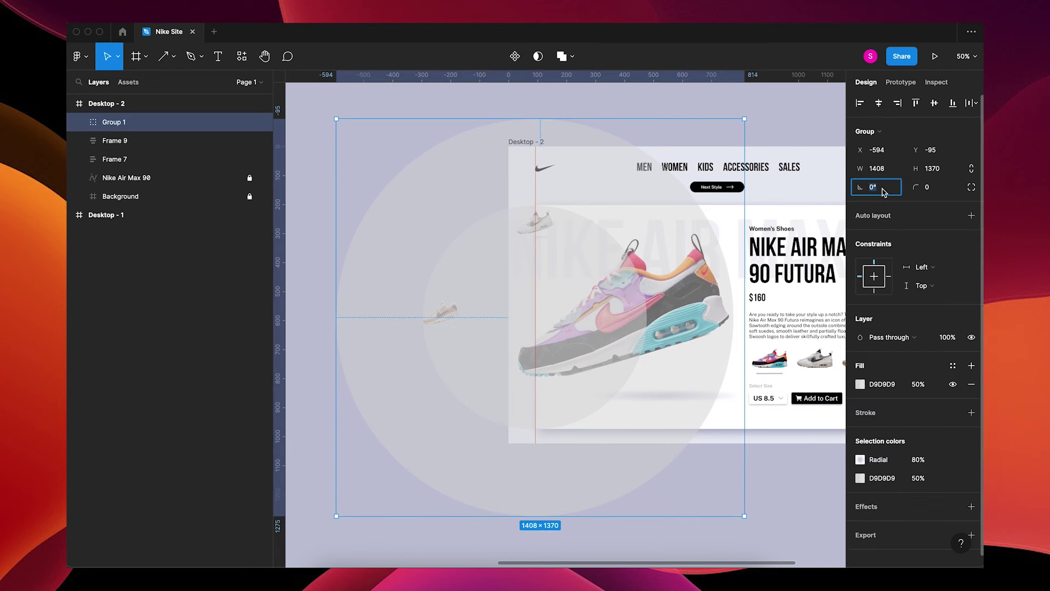
text(-90)
key(Tab)
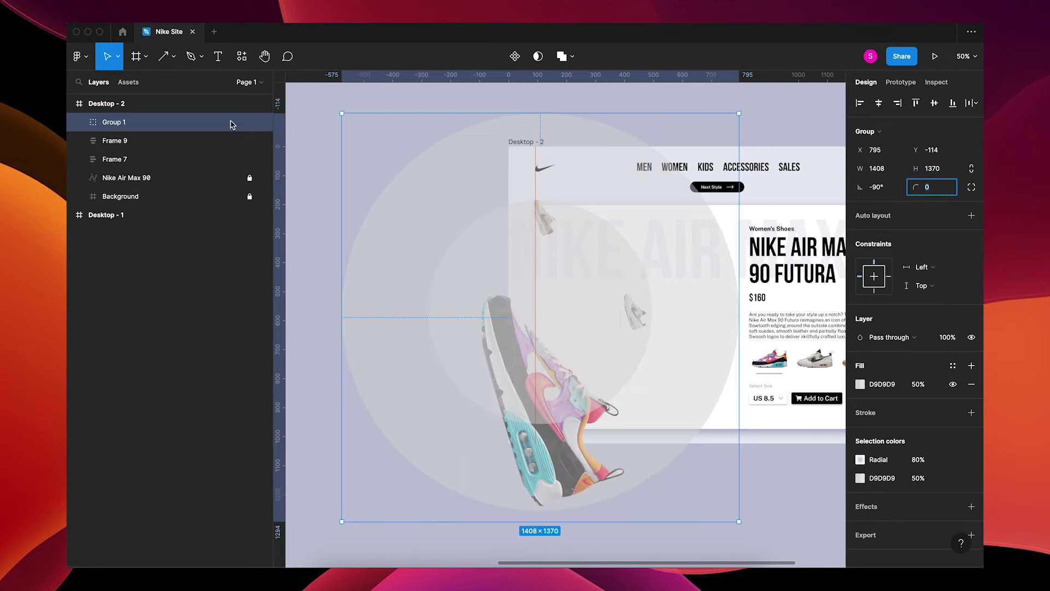
Hide the Ellipse 3 and Ellipse 2 guide circles inside Group 1 of Desktop - 2.
click(79, 122)
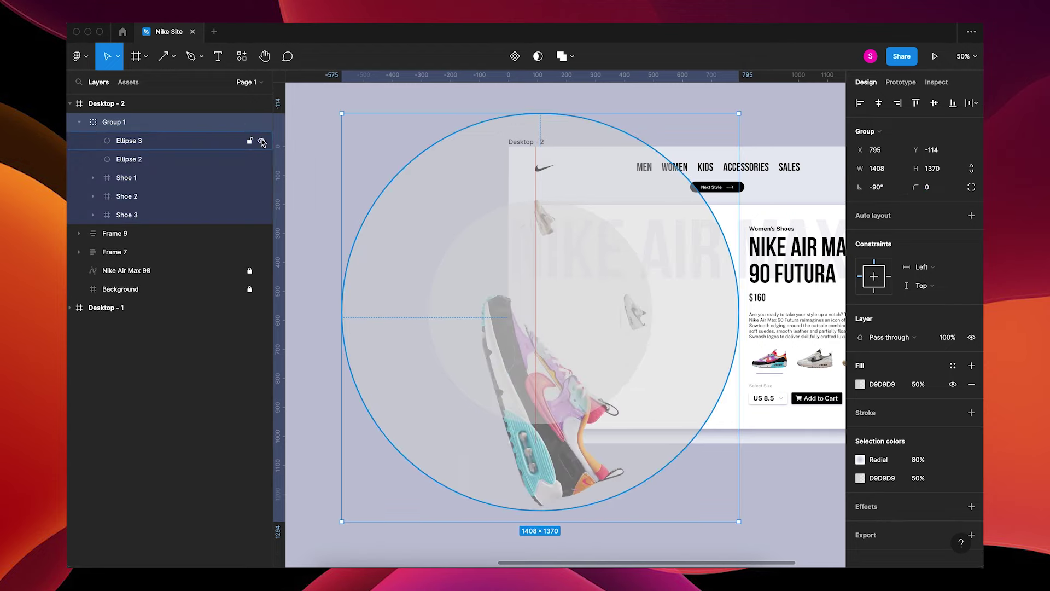
click(262, 140)
click(262, 160)
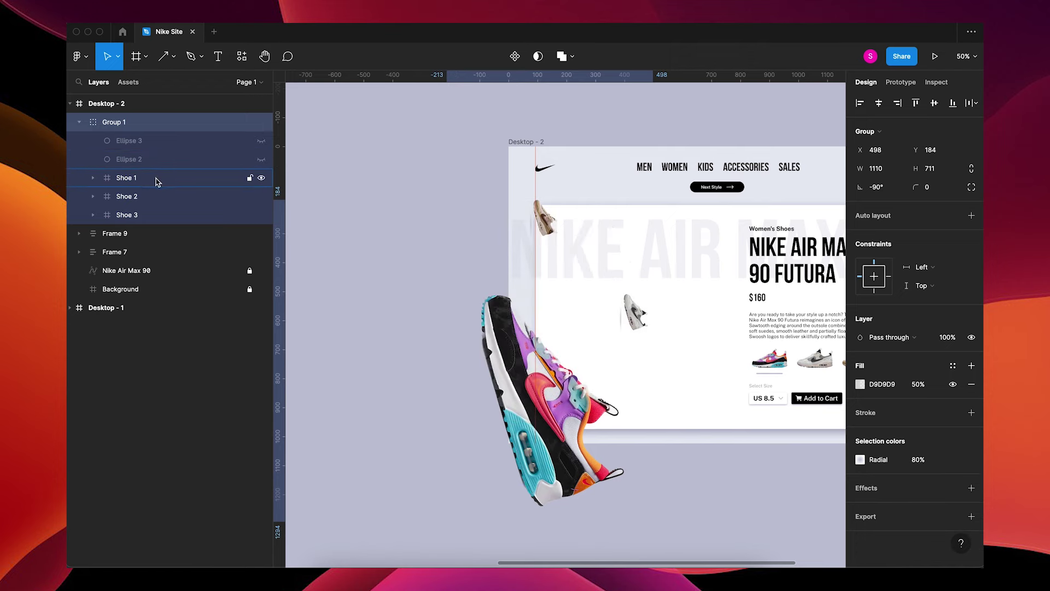
Set the rotation of the Shoe 1, Shoe 2 and Shoe 3 frames in Desktop - 2 to 0°.
click(156, 180)
shift+click(153, 202)
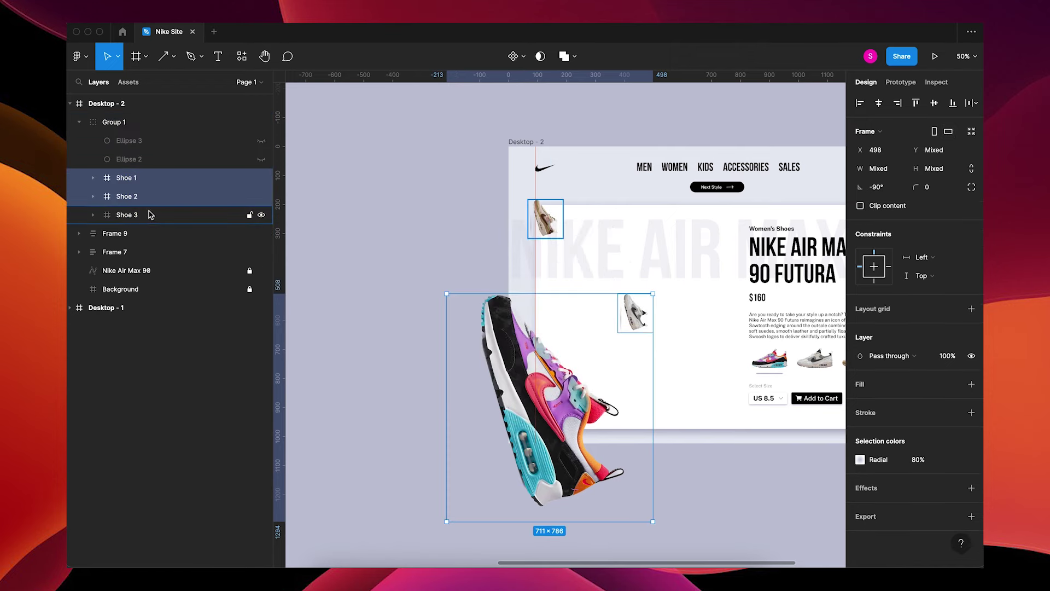
shift+click(153, 214)
click(890, 188)
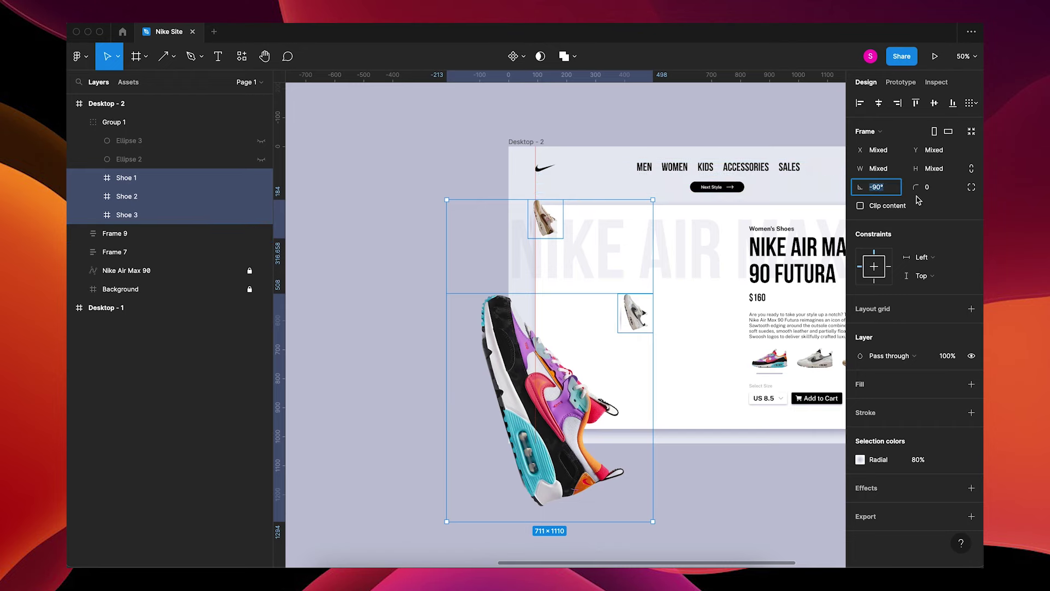
text(0)
key(Tab)
Scale the large colourful Shoe 1 frame in Desktop - 2 proportionally down to a height of 120.
click(127, 214)
key(k)
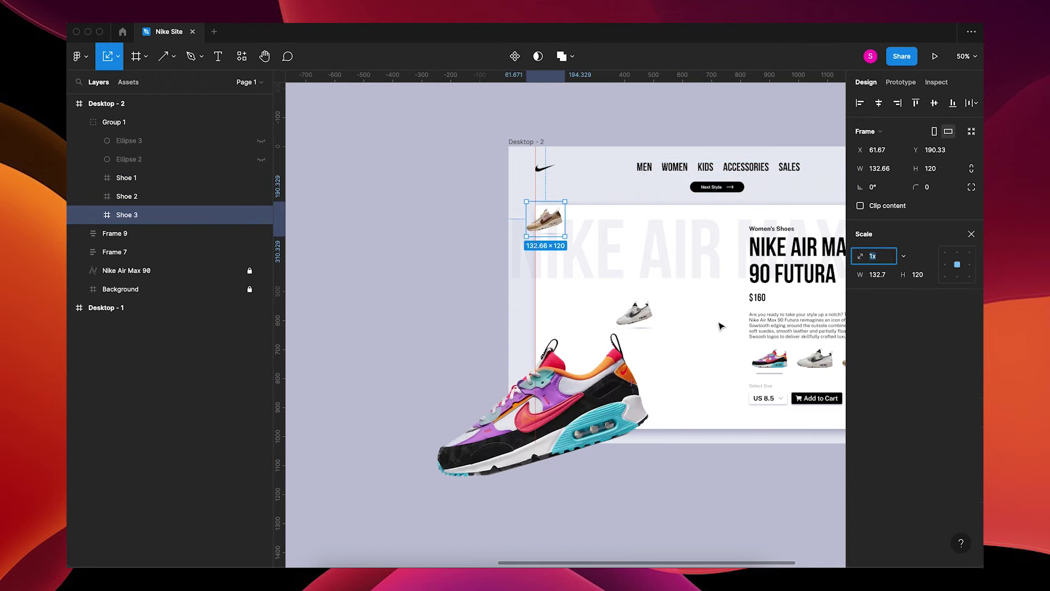
click(576, 386)
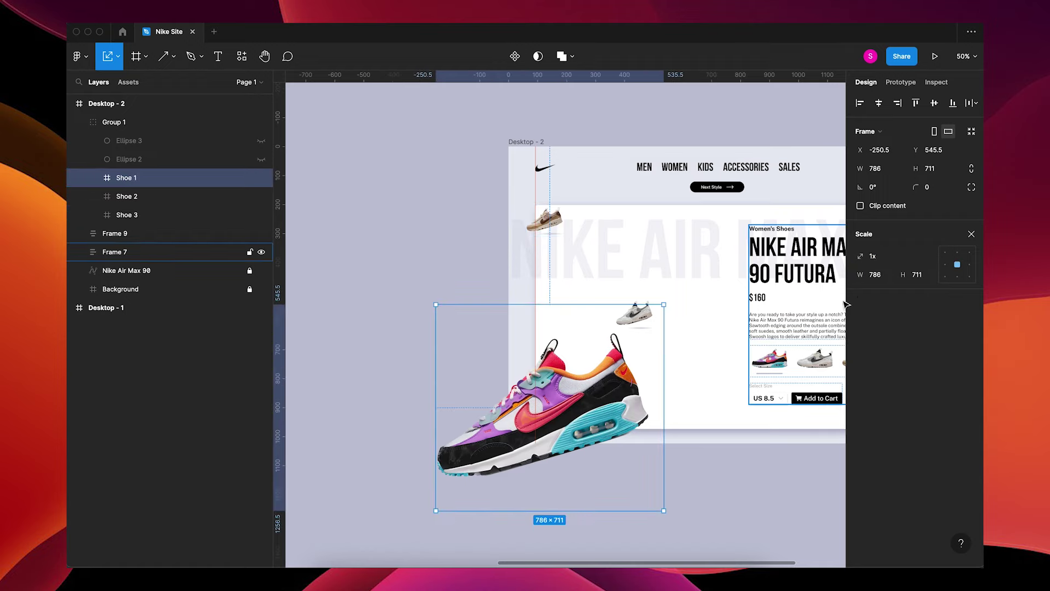
click(919, 278)
text(1)
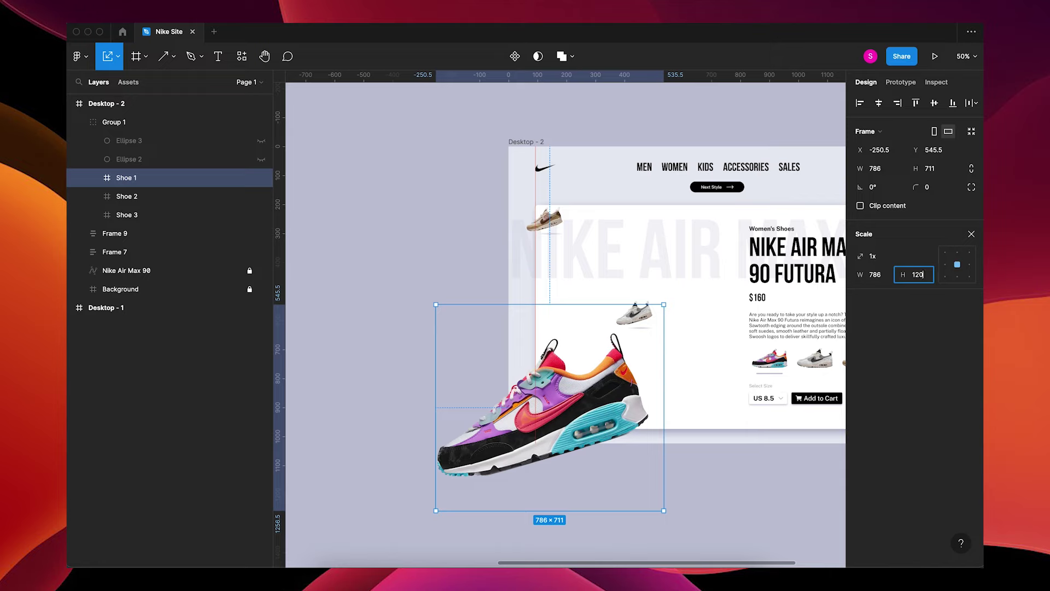
text(20)
key(Return)
Scale the white and grey Shoe 2 frame in Desktop - 2 proportionally up to a height of 711.
click(629, 315)
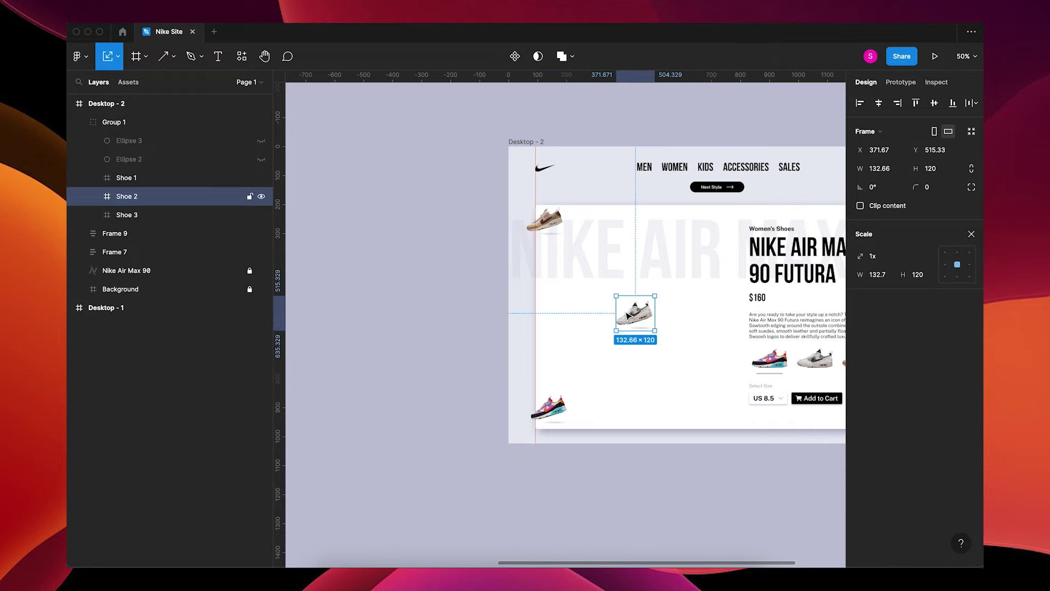
click(921, 278)
text(711)
key(Return)
Show the Ellipse 2 guide circle and move the small Shoe 1 frame to the circle's lowest point.
click(552, 408)
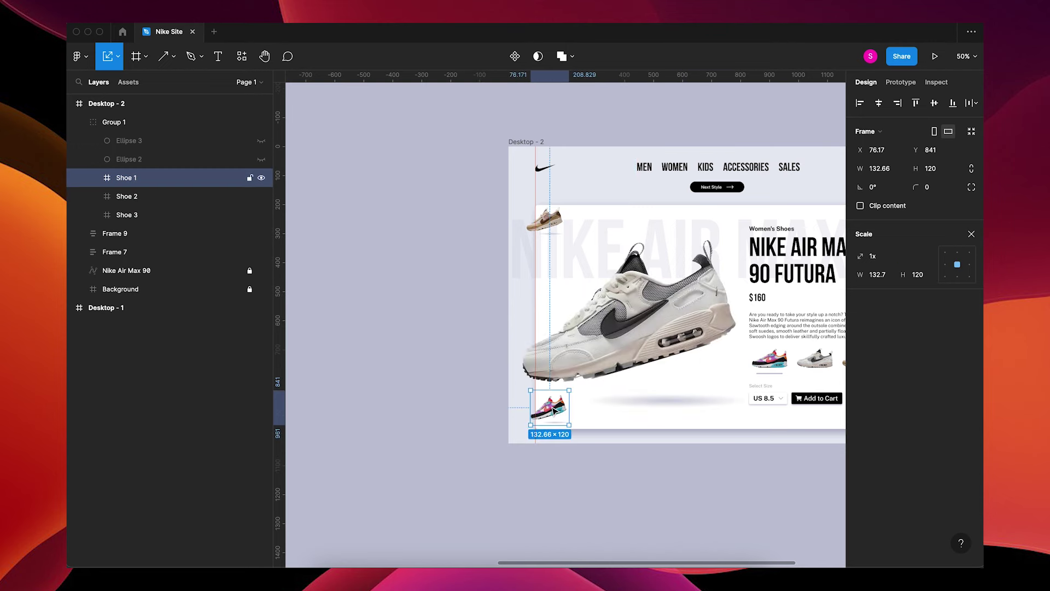
drag(550, 410, 545, 416)
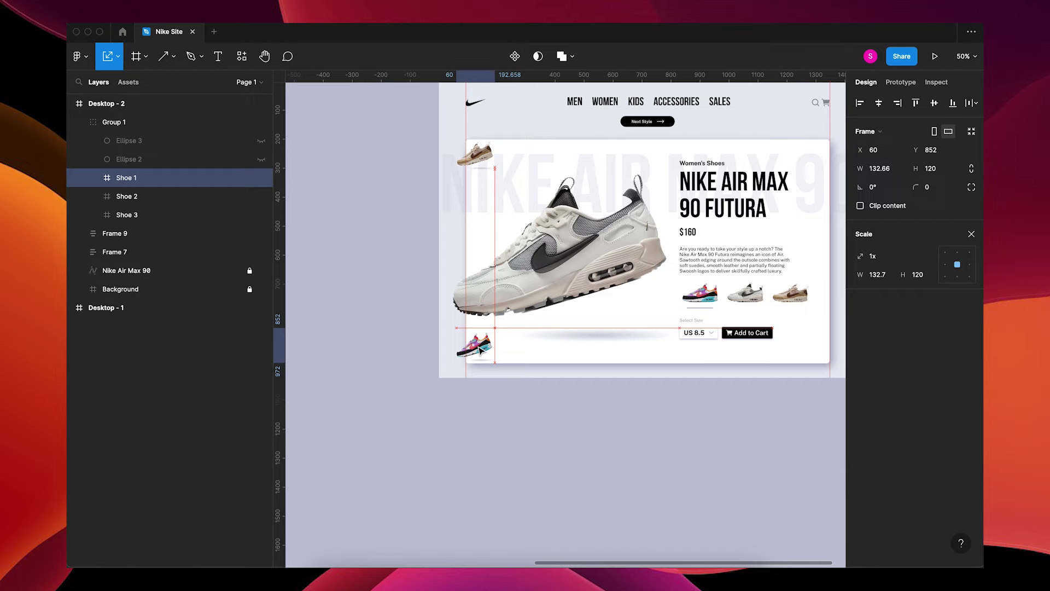
click(261, 159)
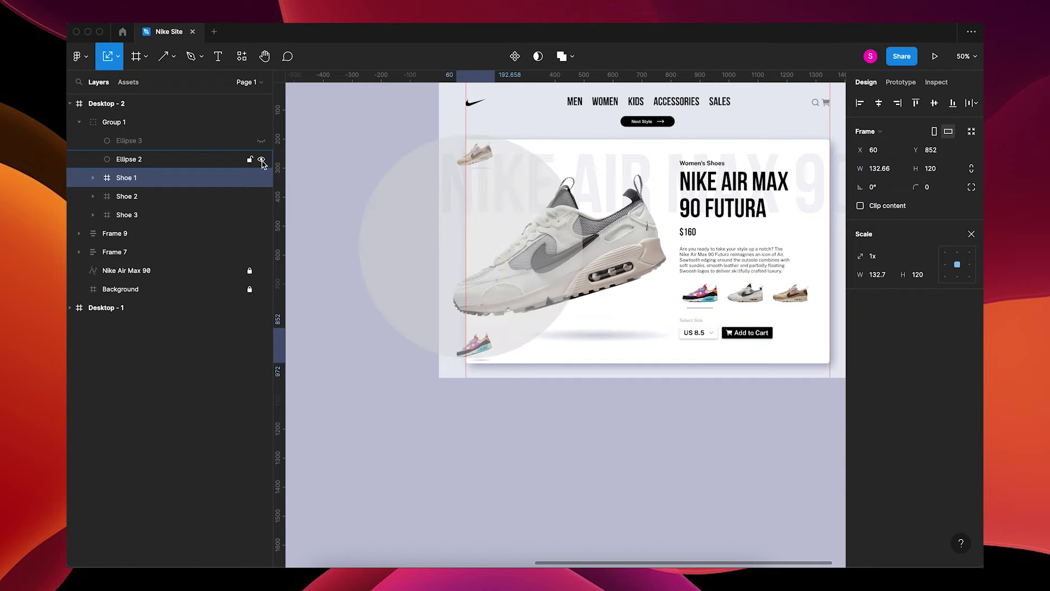
drag(480, 345, 470, 345)
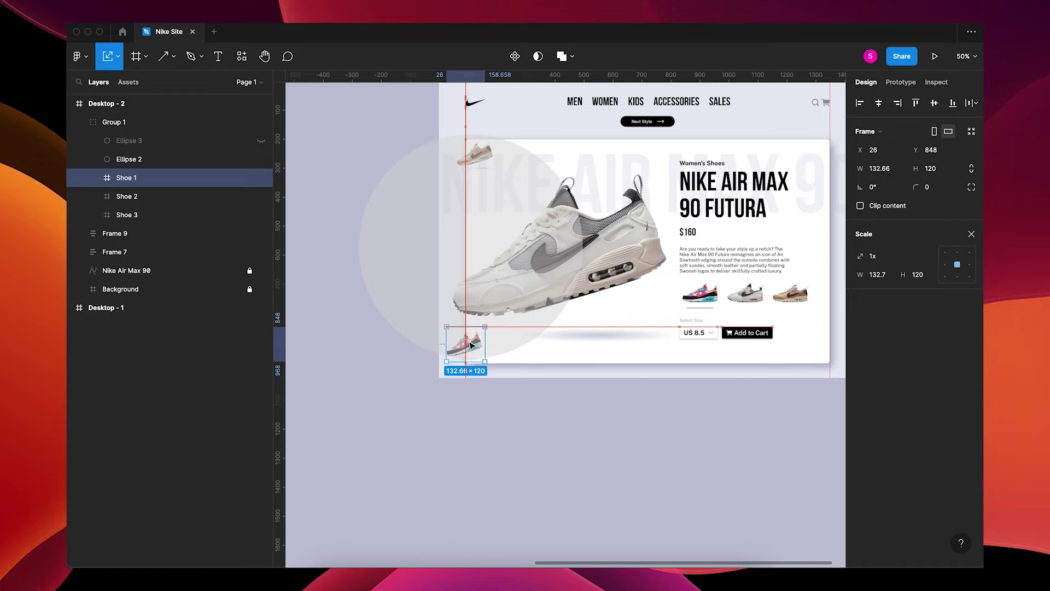
Move the small Shoe 3 frame to X 29, Y 190 at the guide circle's top, and hide Ellipse 2 again.
click(153, 218)
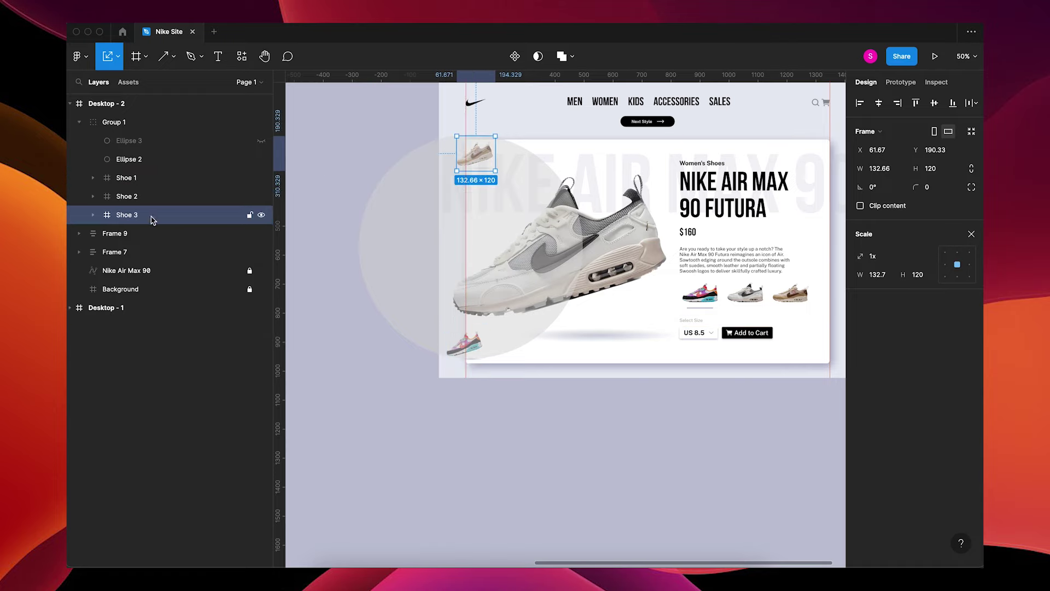
drag(476, 157, 468, 159)
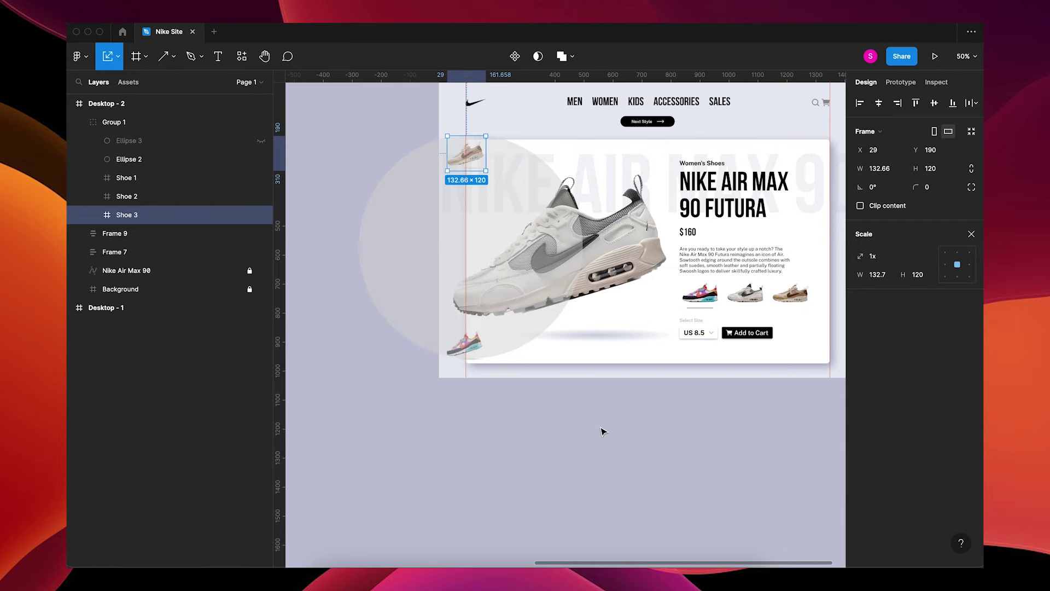
click(347, 327)
click(261, 141)
click(261, 160)
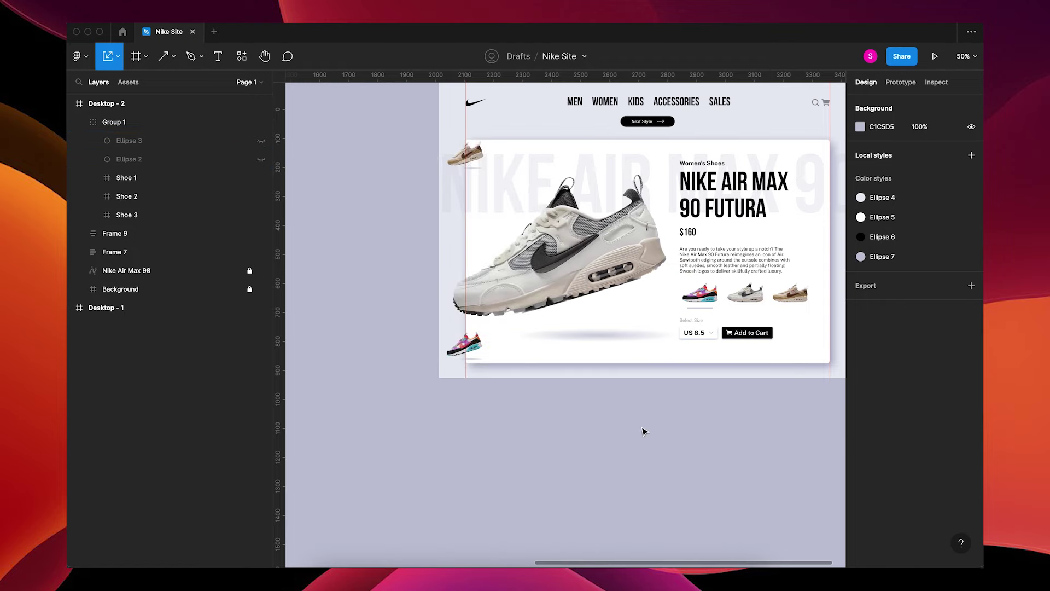
Move the Line 1 underline in Desktop - 2 to X 186, beneath the middle shoe thumbnail.
key(minus)
key(plus)
key(plus)
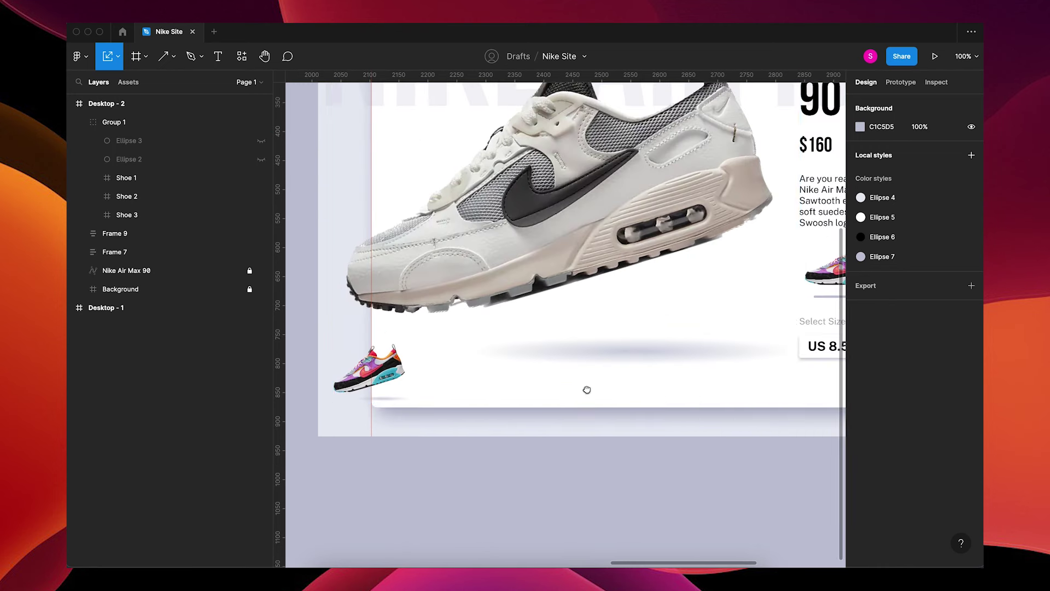
scroll(587, 390, right, 5)
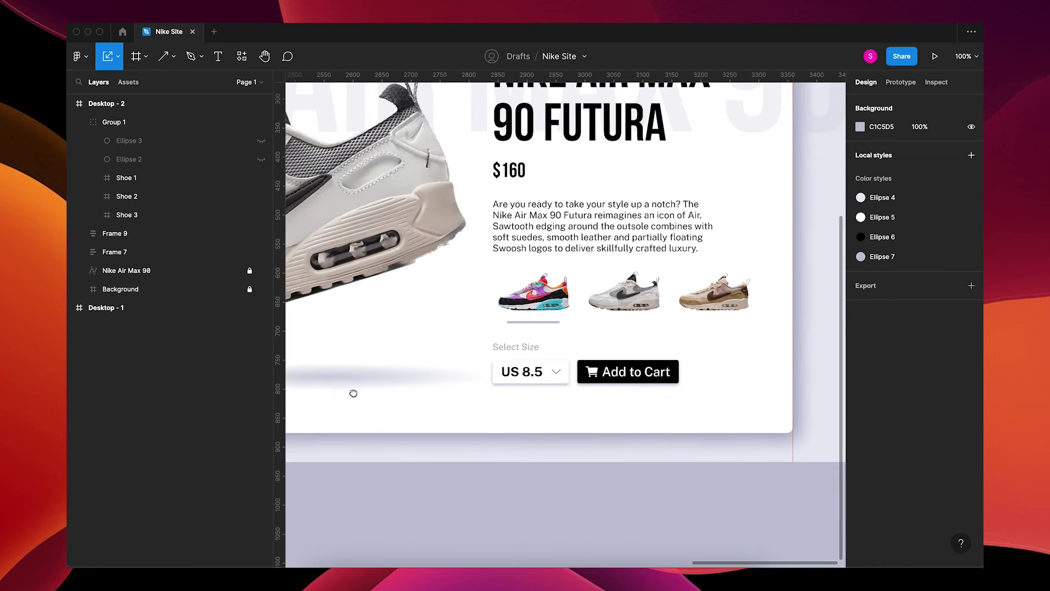
super+click(533, 322)
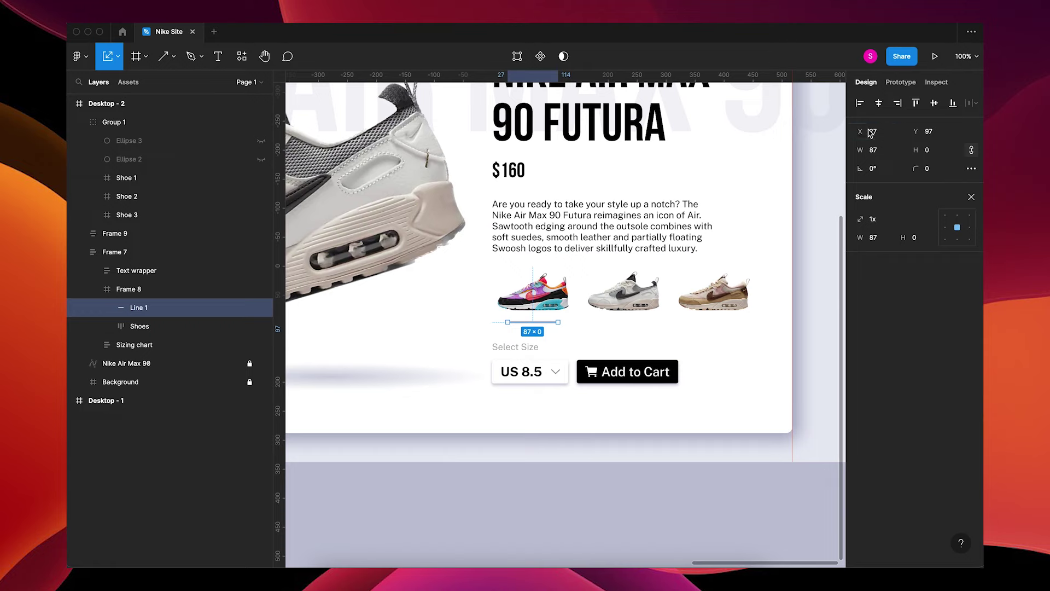
drag(860, 131, 129, 123)
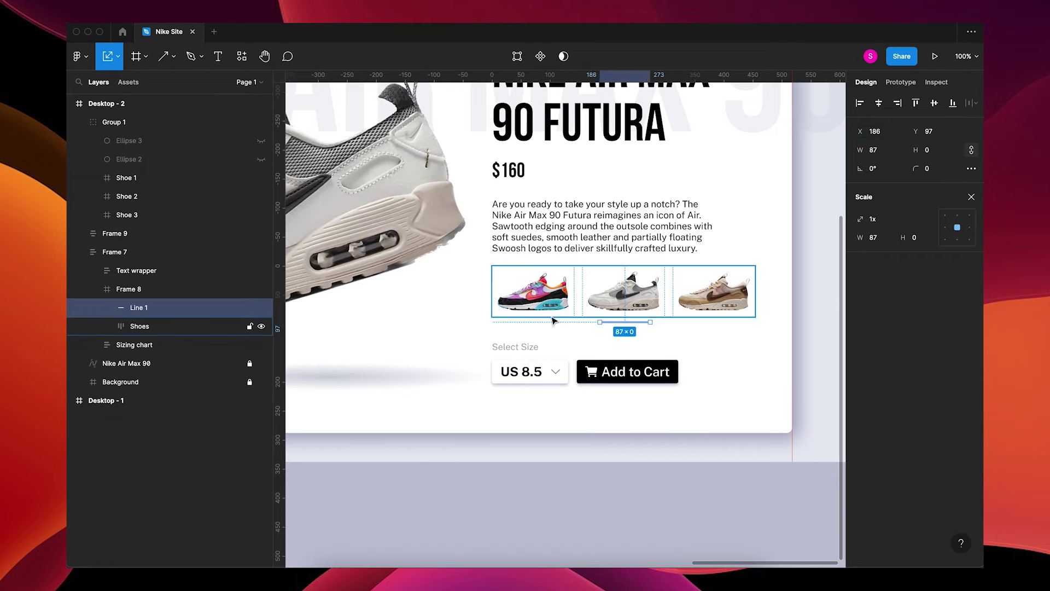
Set the item spacing of the Switch frame in Desktop - 2 to 30 so the left and right buttons sit apart.
scroll(553, 321, up, 5)
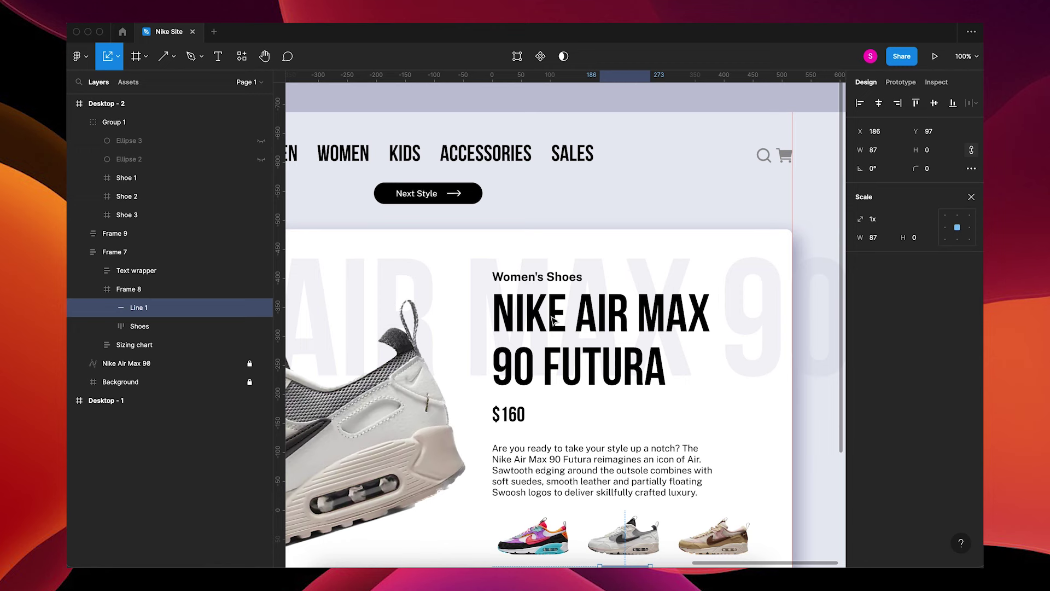
click(444, 187)
click(455, 185)
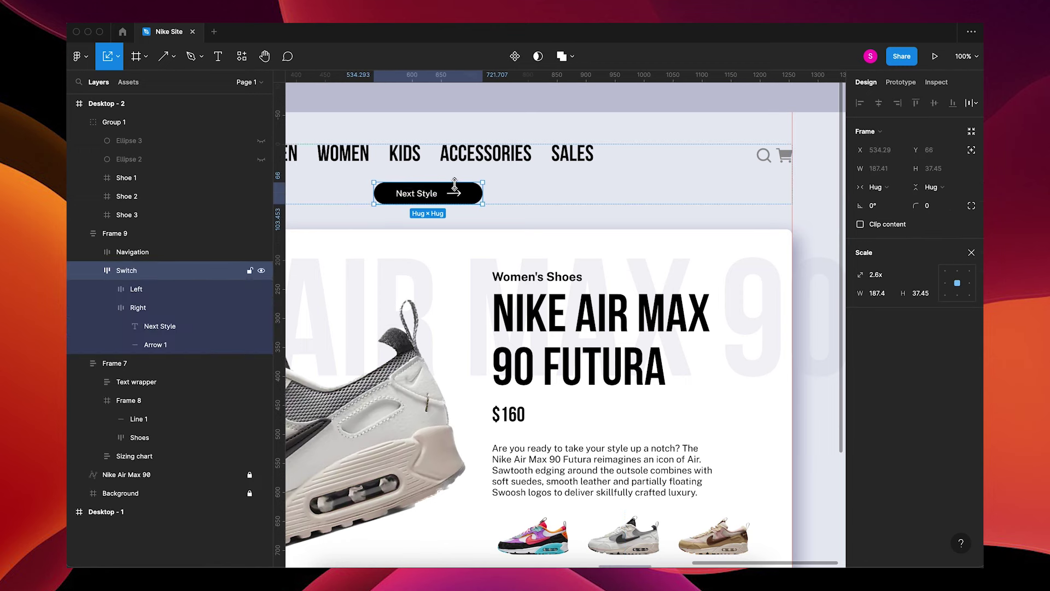
key(v)
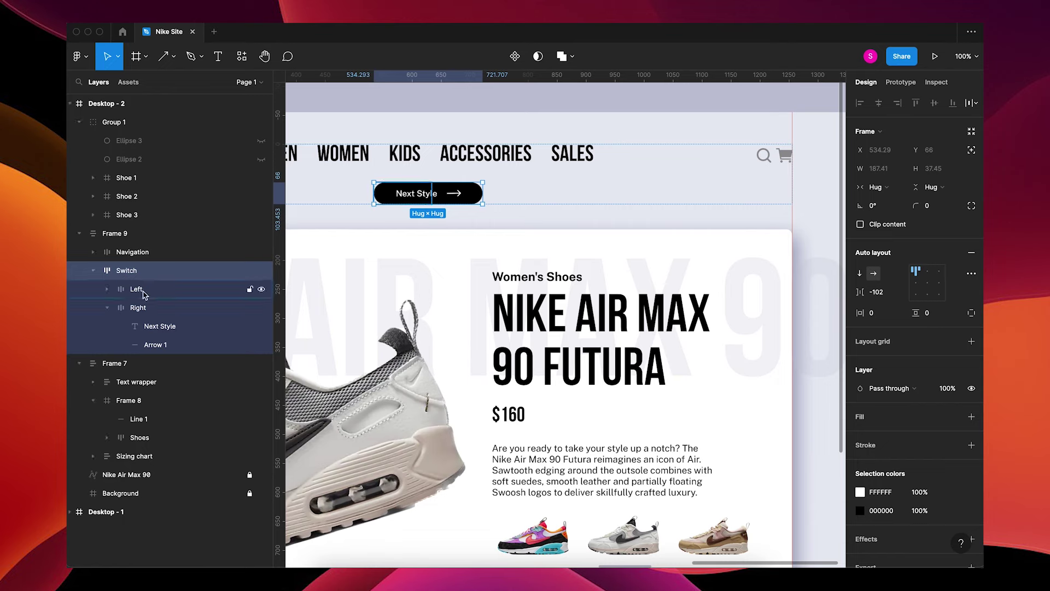
click(107, 308)
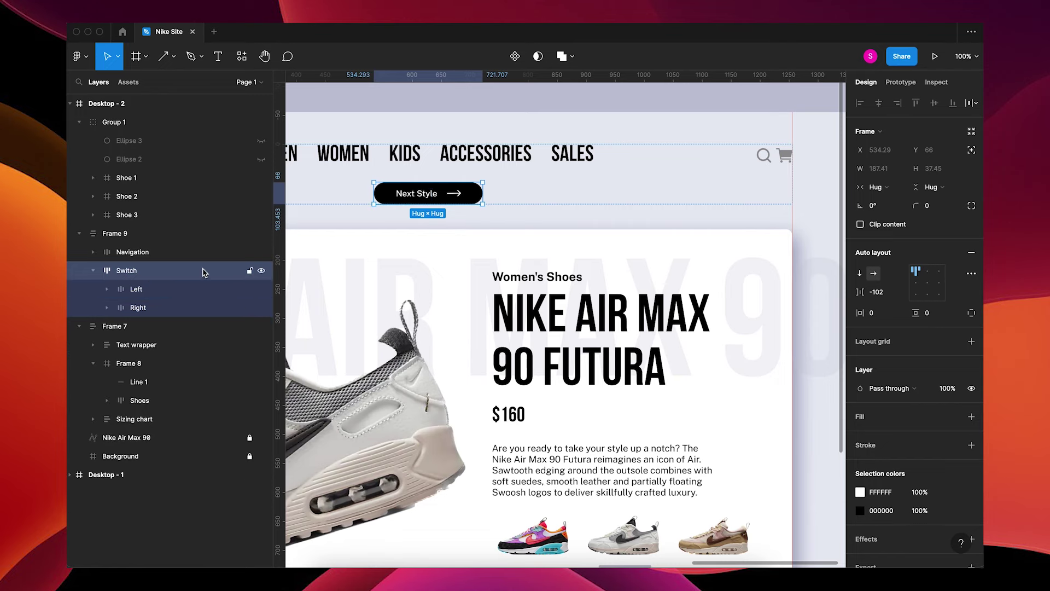
drag(860, 293, 96, 295)
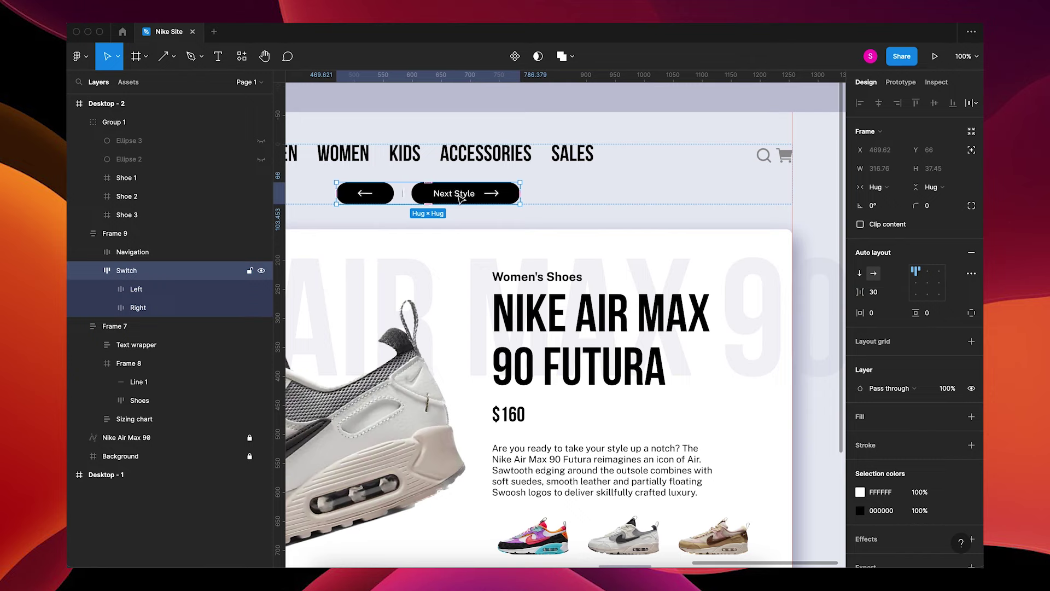
Hide the Next Style label inside the right arrow button of Desktop - 2.
double_click(460, 199)
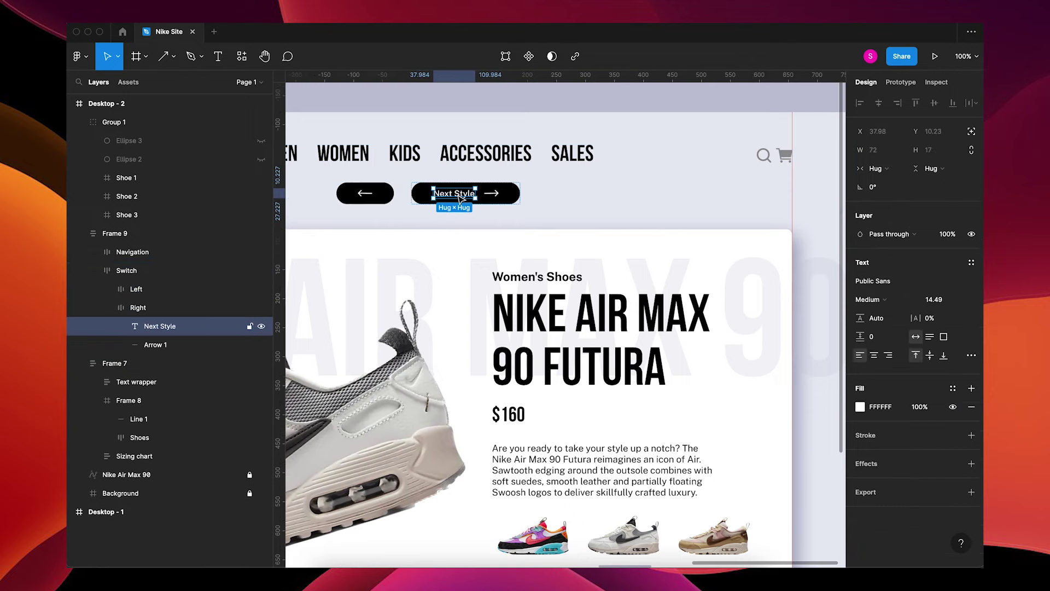
click(262, 327)
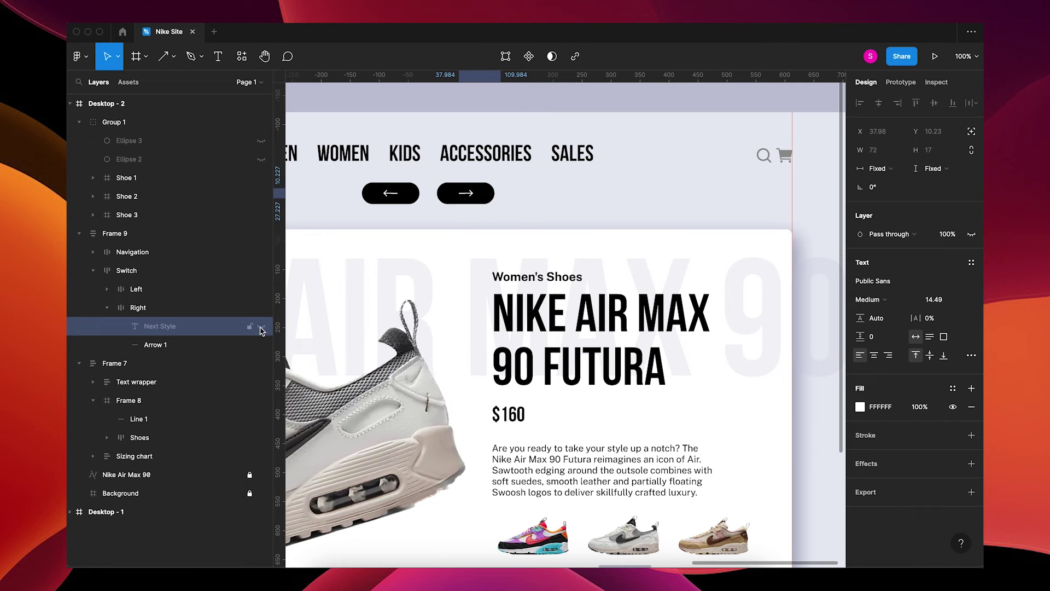
key(minus)
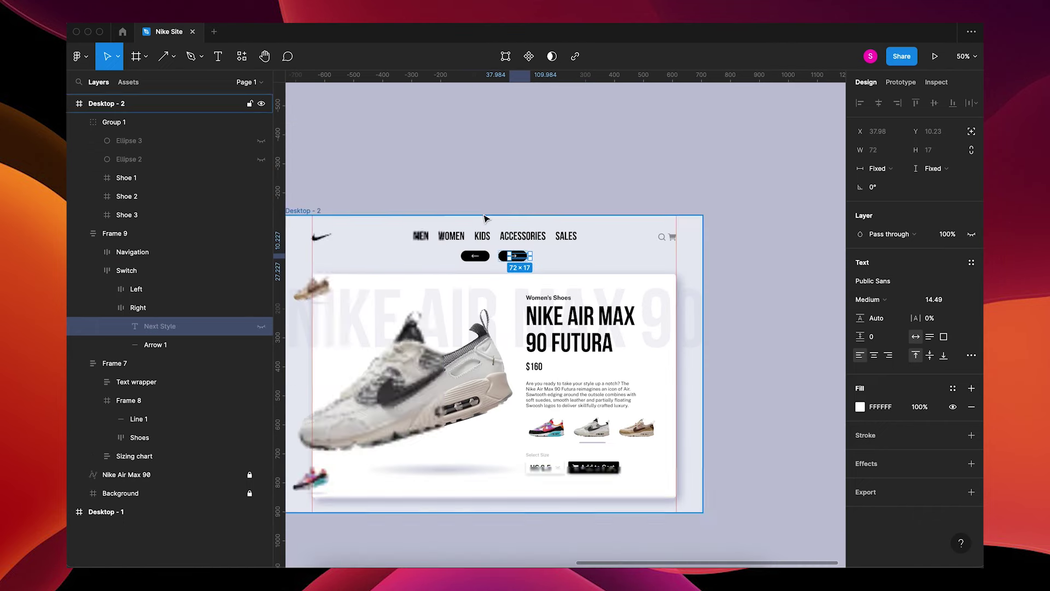
click(744, 346)
drag(741, 340, 773, 302)
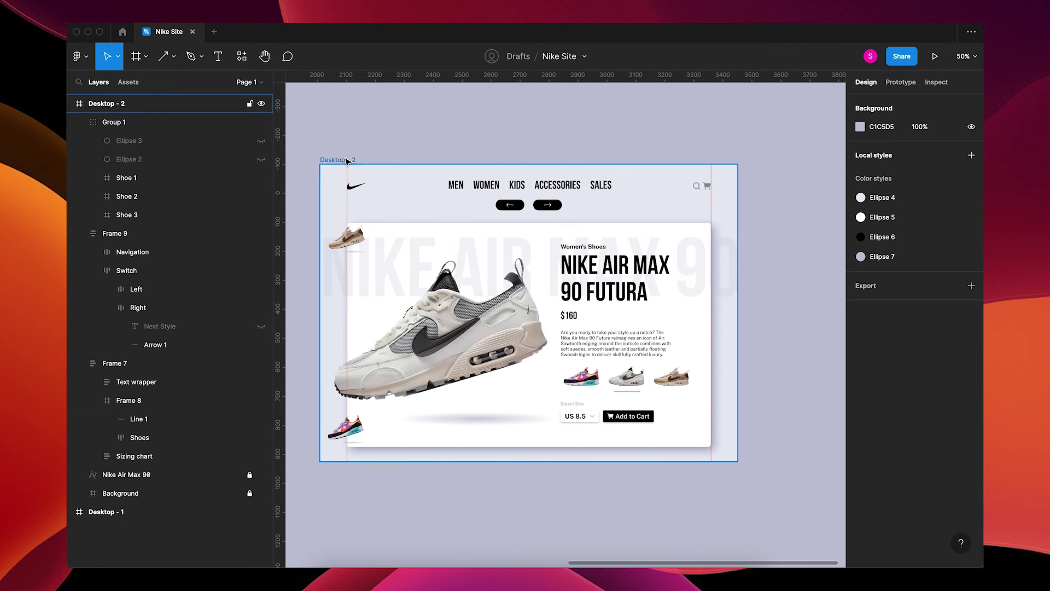
Collapse all layers, duplicate the Desktop - 2 frame and move the copy horizontally to X 4487.
key(alt+l)
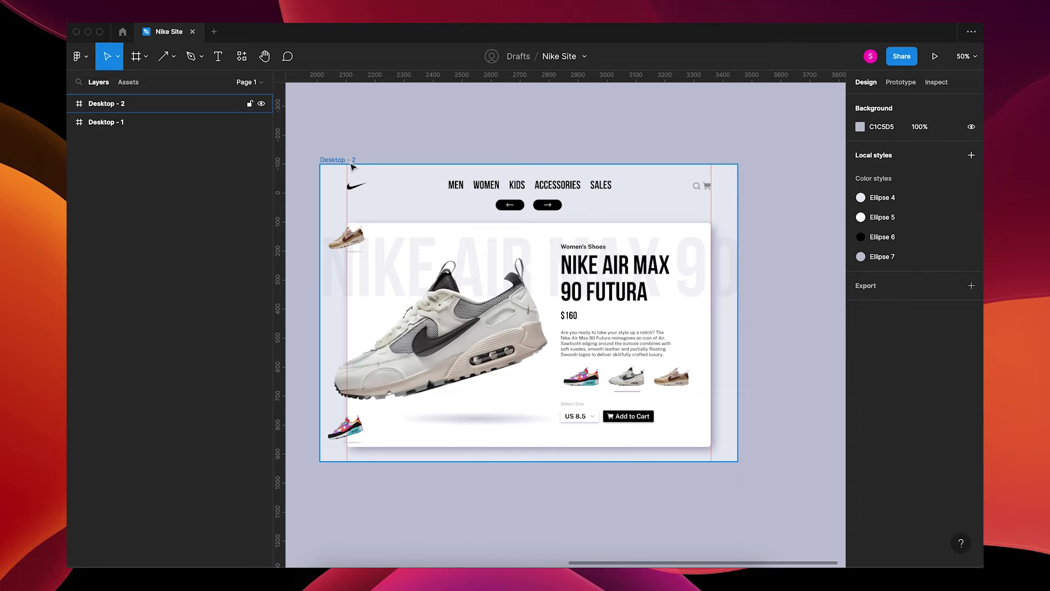
click(140, 105)
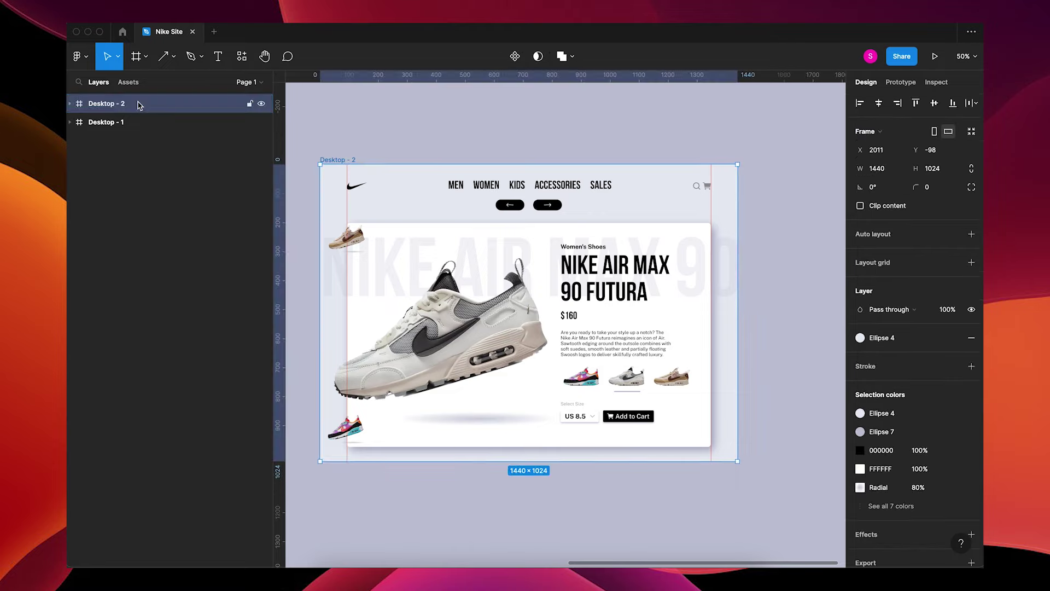
key(ctrl+d)
key(minus)
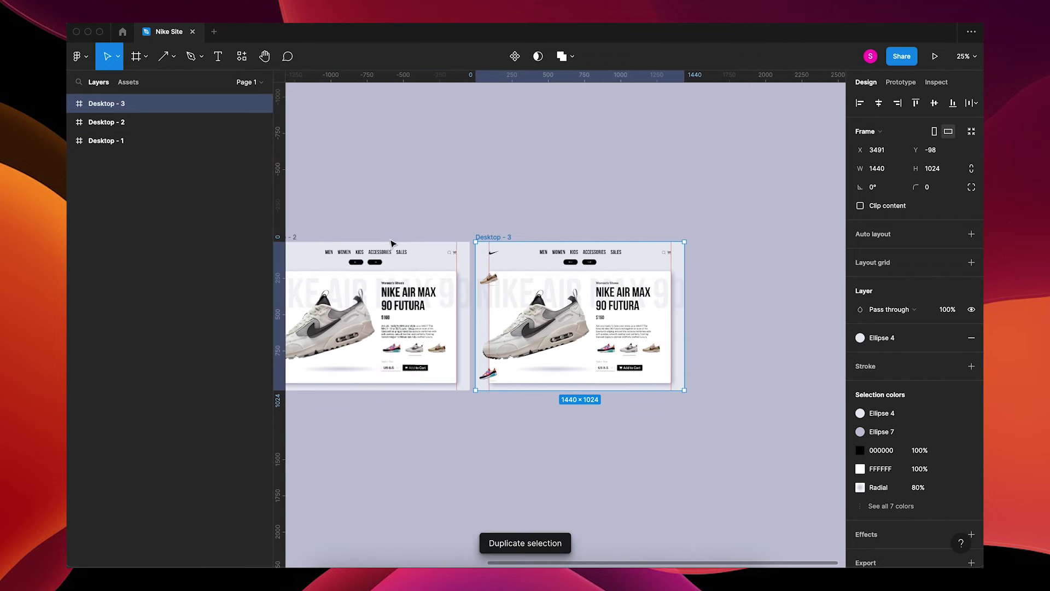
drag(499, 237, 642, 235)
drag(638, 186, 492, 168)
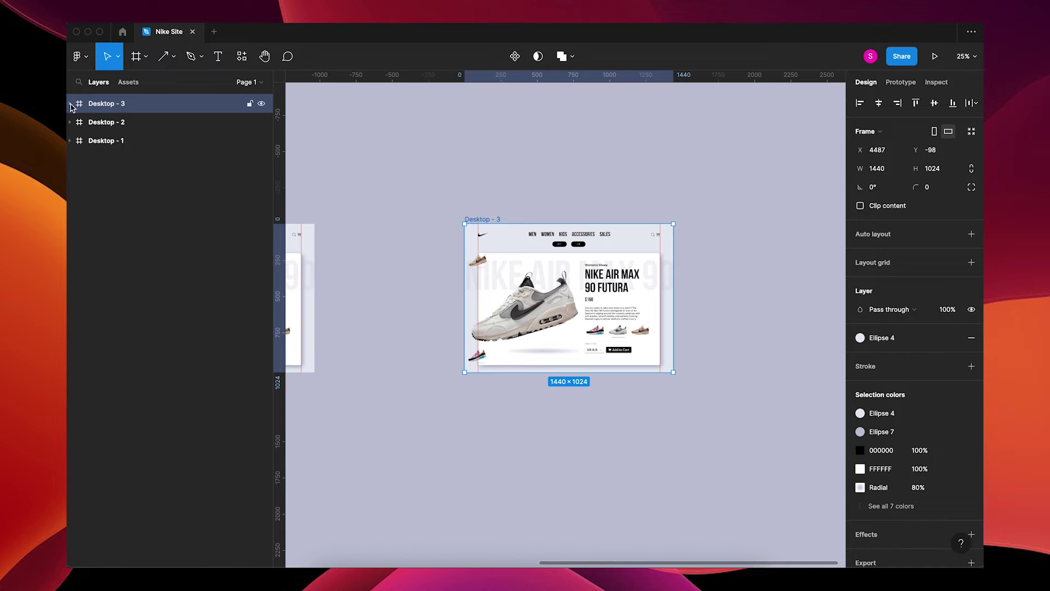
Show Ellipse 3 and Ellipse 2 within Group 1 of Desktop - 3, and rotate the group to 180°.
click(70, 104)
click(112, 123)
click(79, 123)
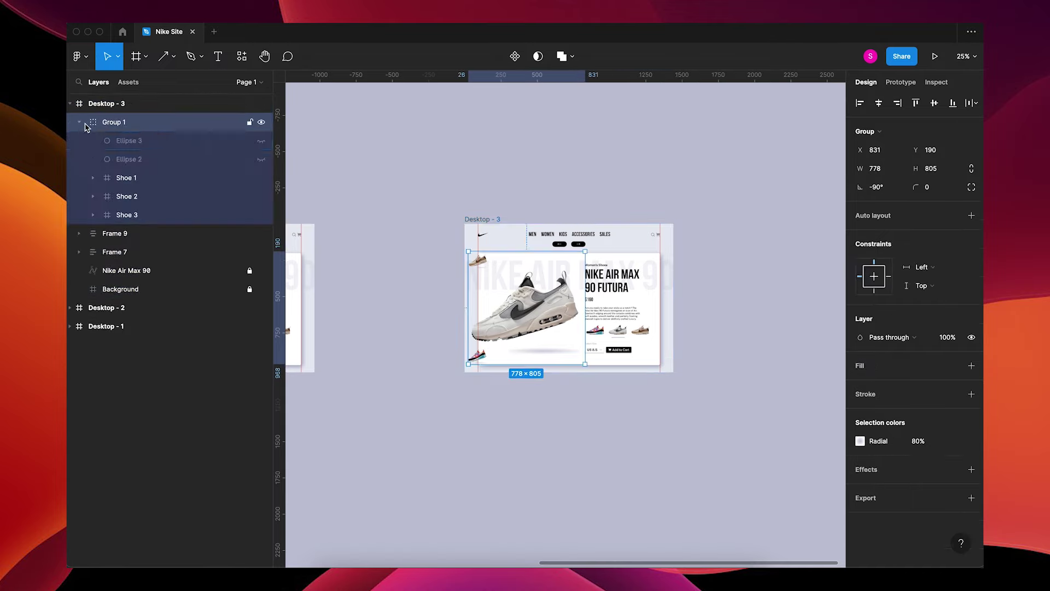
click(262, 140)
click(262, 159)
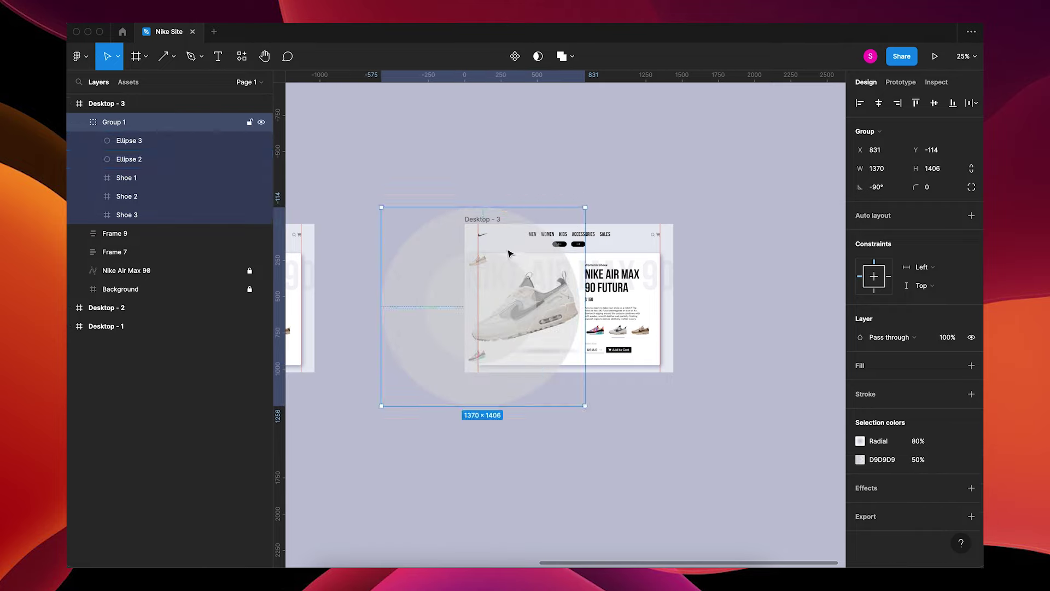
click(885, 192)
text(-)
key(Tab)
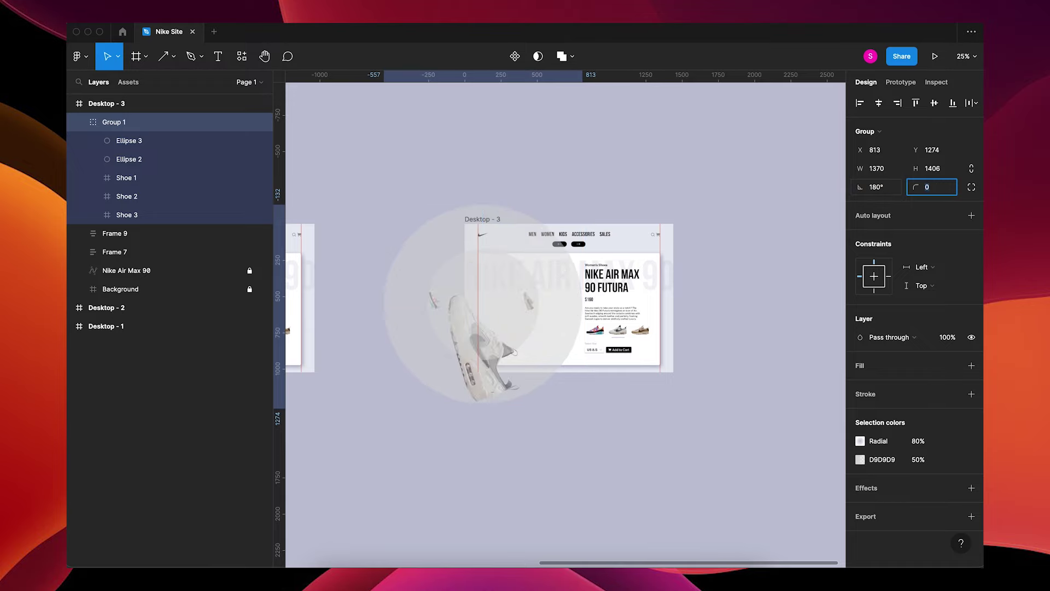
Set the rotation of the Shoe 1, Shoe 2 and Shoe 3 frames in Desktop - 3 to 0°.
click(171, 178)
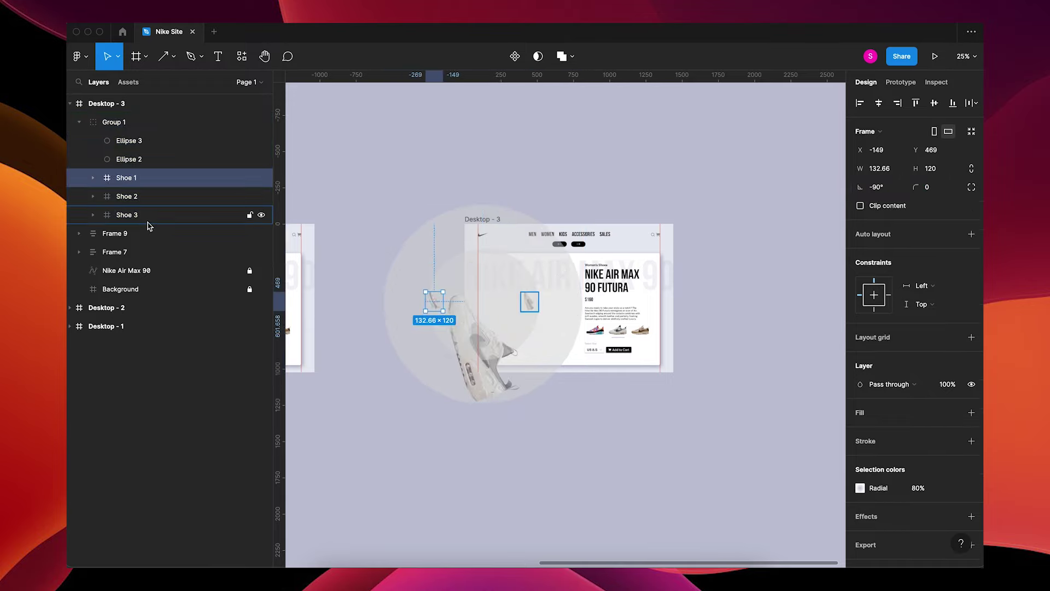
shift+click(147, 221)
click(900, 186)
text(0)
key(Tab)
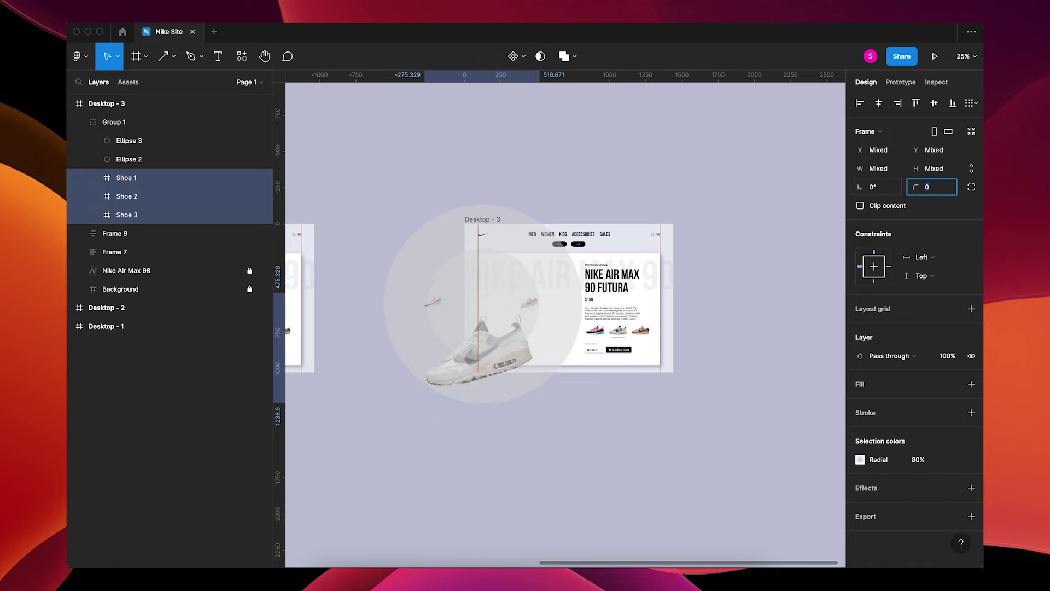
key(Escape)
key(shift+equal)
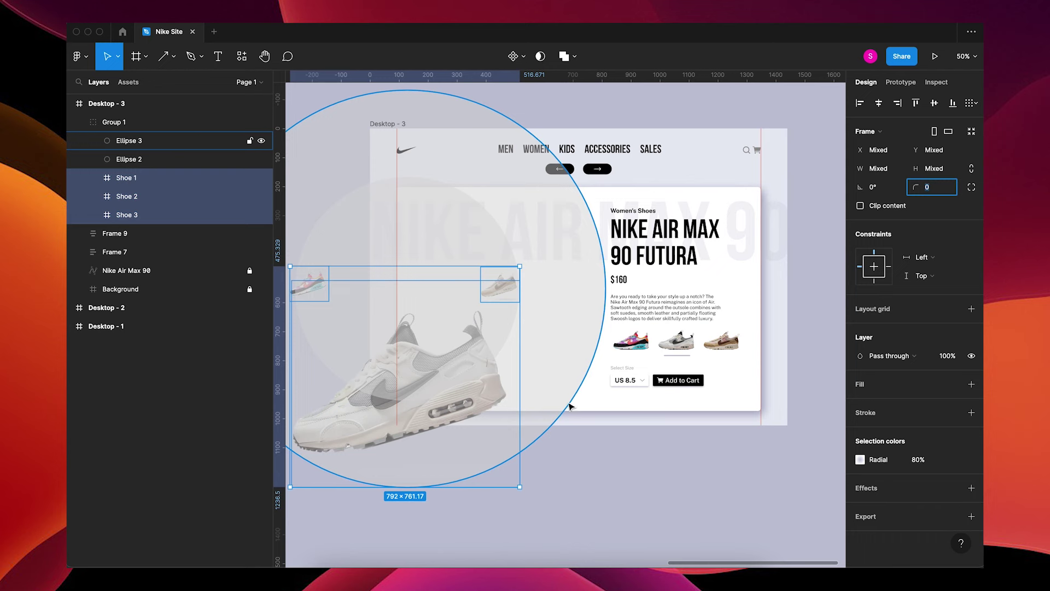
Hide the Ellipse 3 and Ellipse 2 guide circles in Desktop - 3.
click(674, 349)
key(ctrl+z)
click(617, 497)
drag(617, 497, 681, 447)
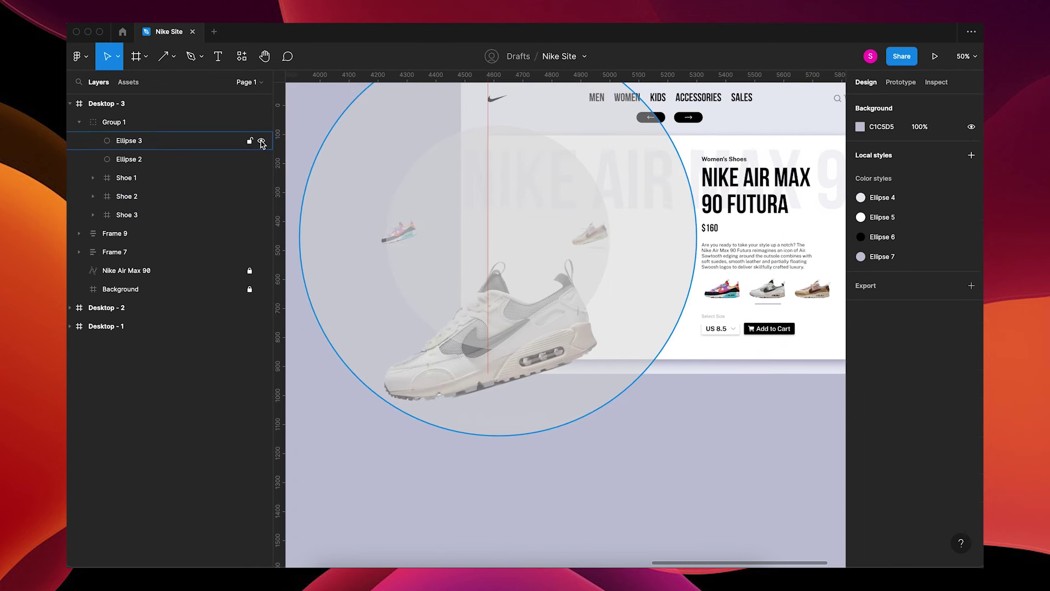
click(261, 140)
click(261, 159)
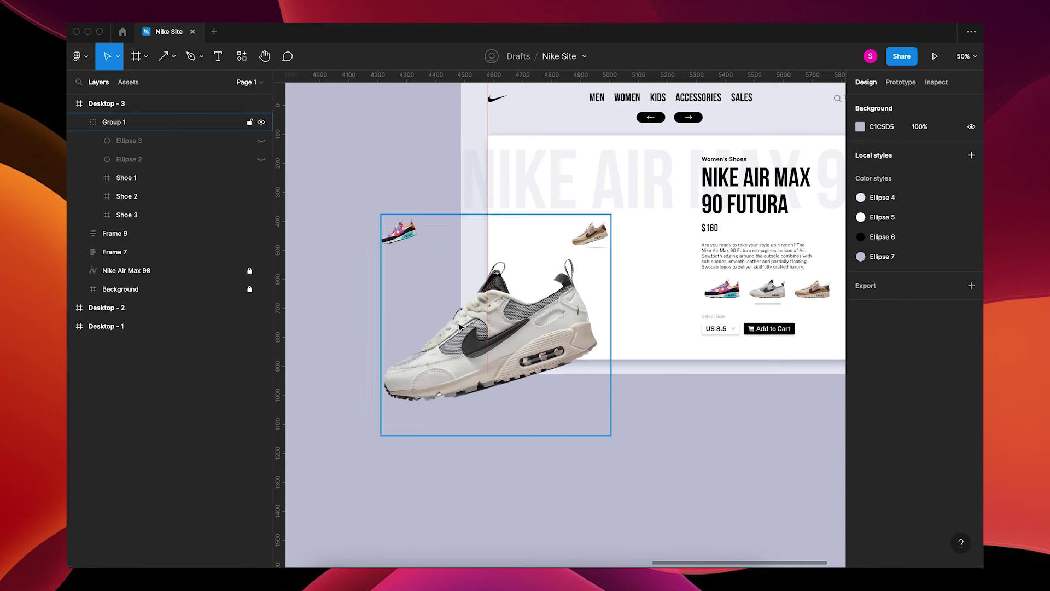
Try scaling the whole Group 1 in Desktop - 3 proportionally to a height of 120, and undo it.
click(520, 341)
key(k)
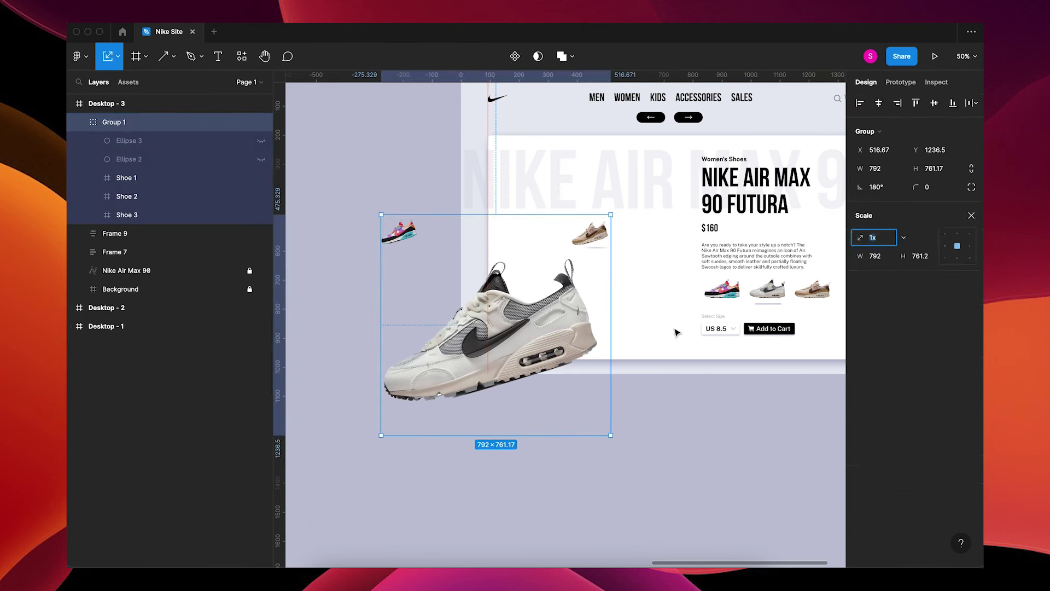
click(920, 257)
text(120)
key(Return)
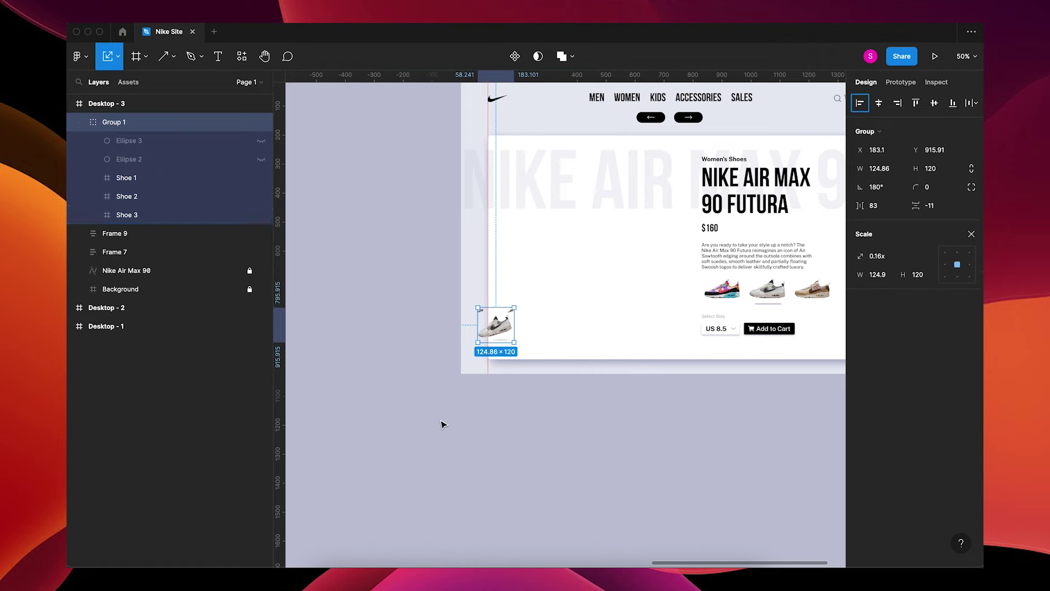
key(ctrl+z)
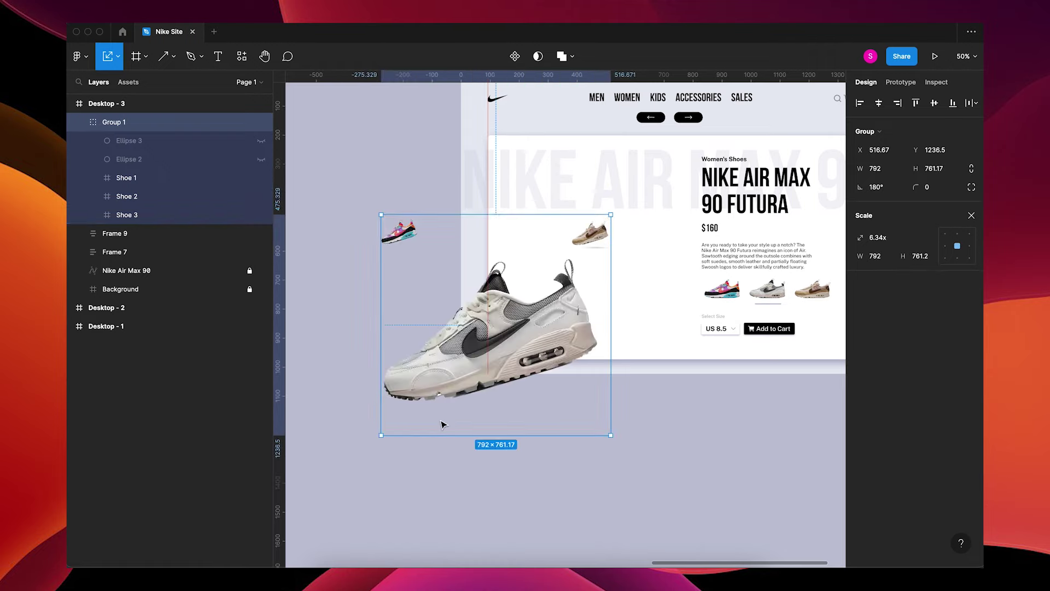
Scale the white and grey Shoe 2 frame in Desktop - 3 proportionally down to a height of 120.
click(150, 215)
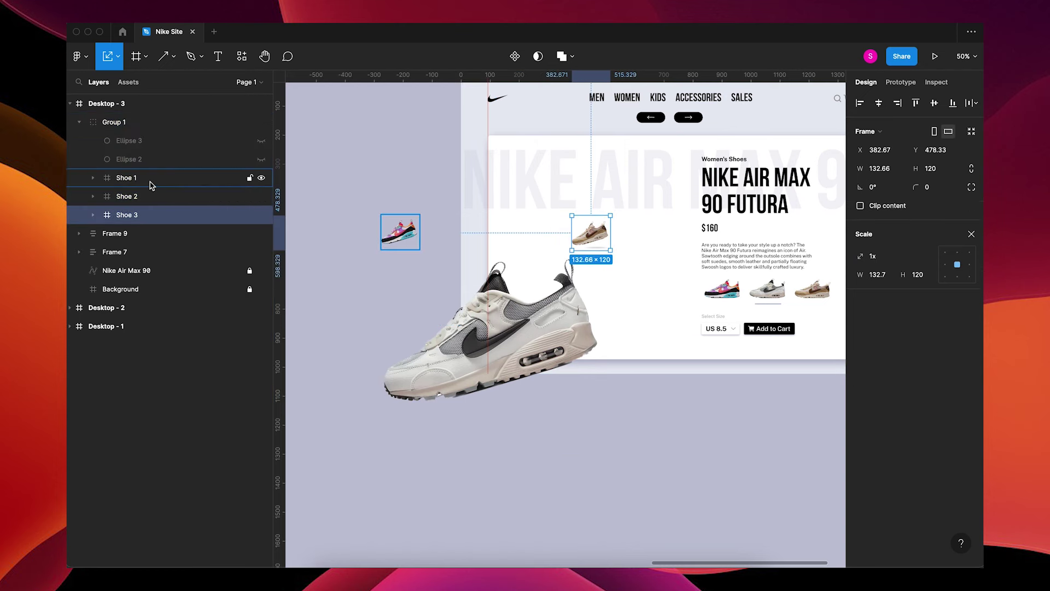
click(152, 196)
click(924, 276)
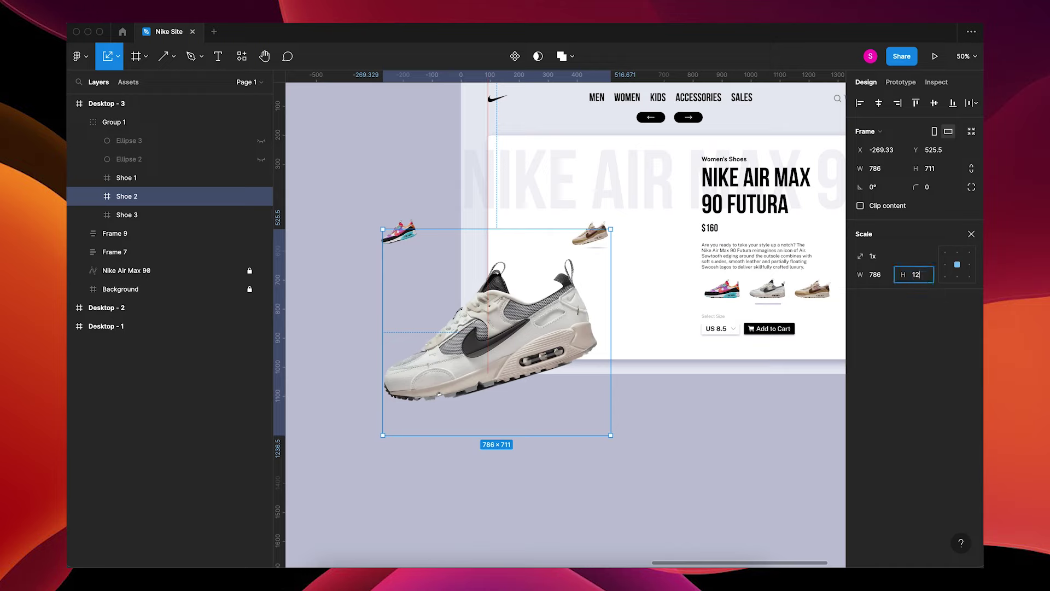
text(120)
key(Return)
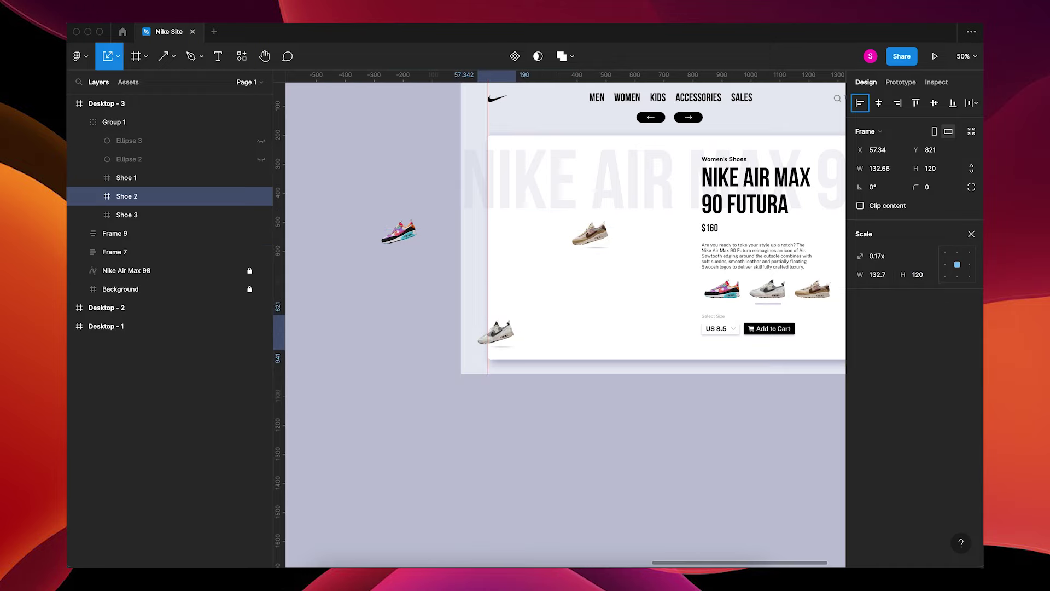
Scale the beige Shoe 3 frame in Desktop - 3 proportionally up to a height of 711.
click(596, 244)
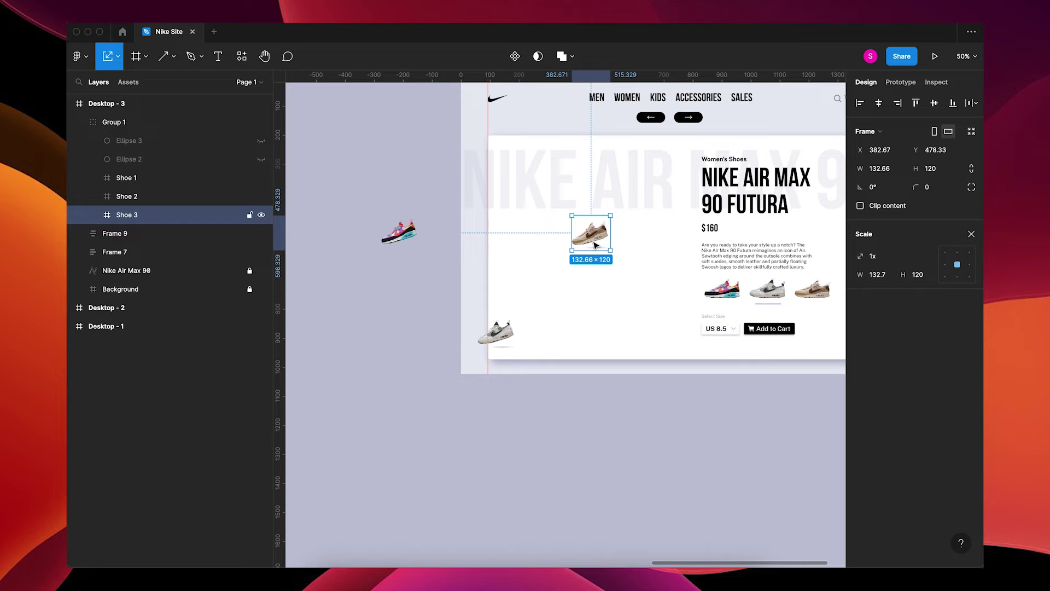
click(919, 275)
text(711)
key(Return)
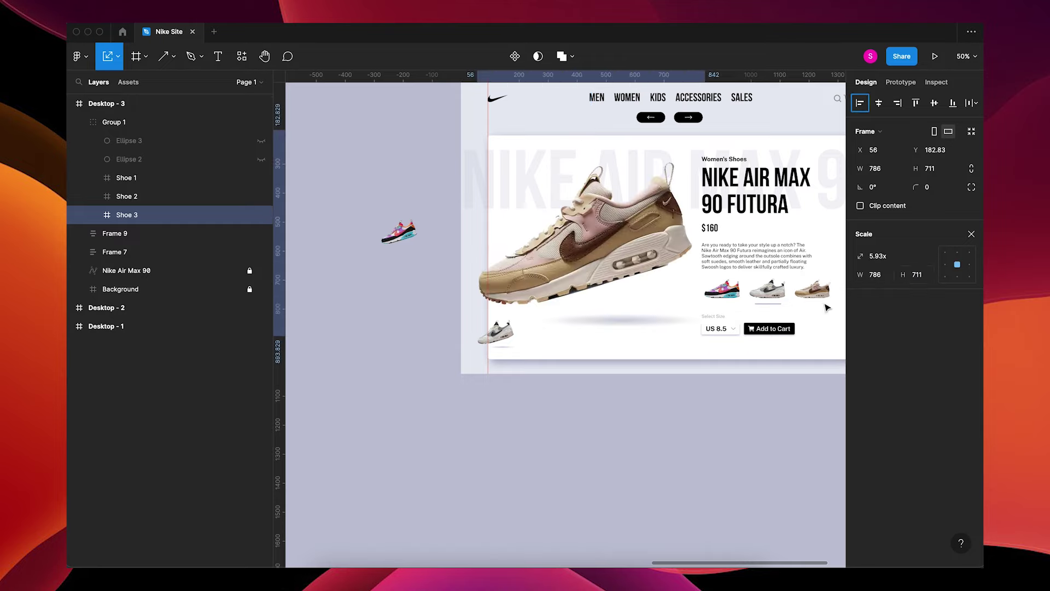
Show Ellipse 2 as a guide, move the small Shoe 2 frame to X 30, then hide the circle and collapse Desktop - 3.
click(261, 161)
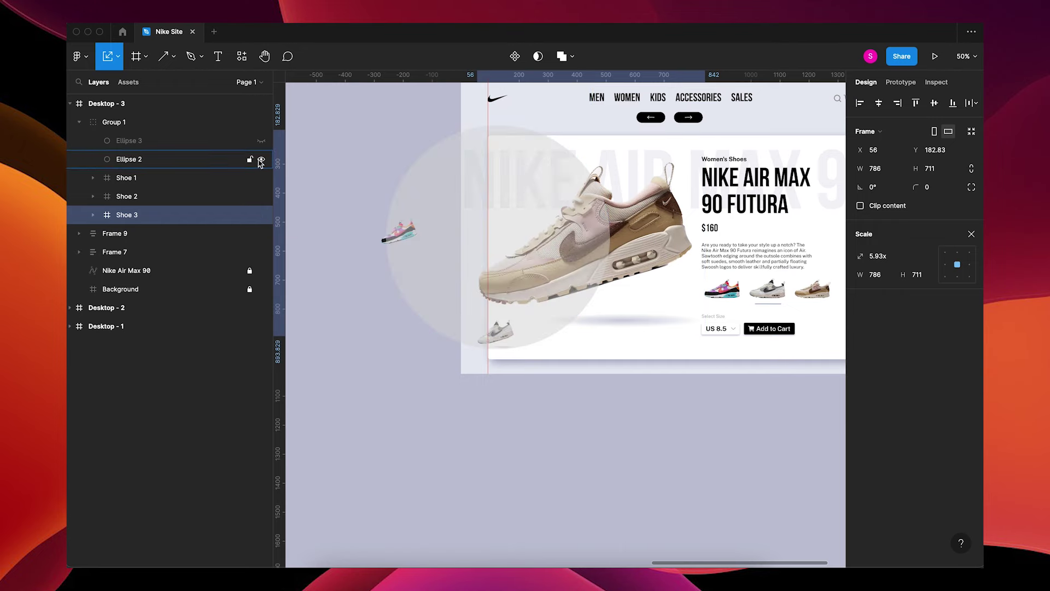
click(153, 196)
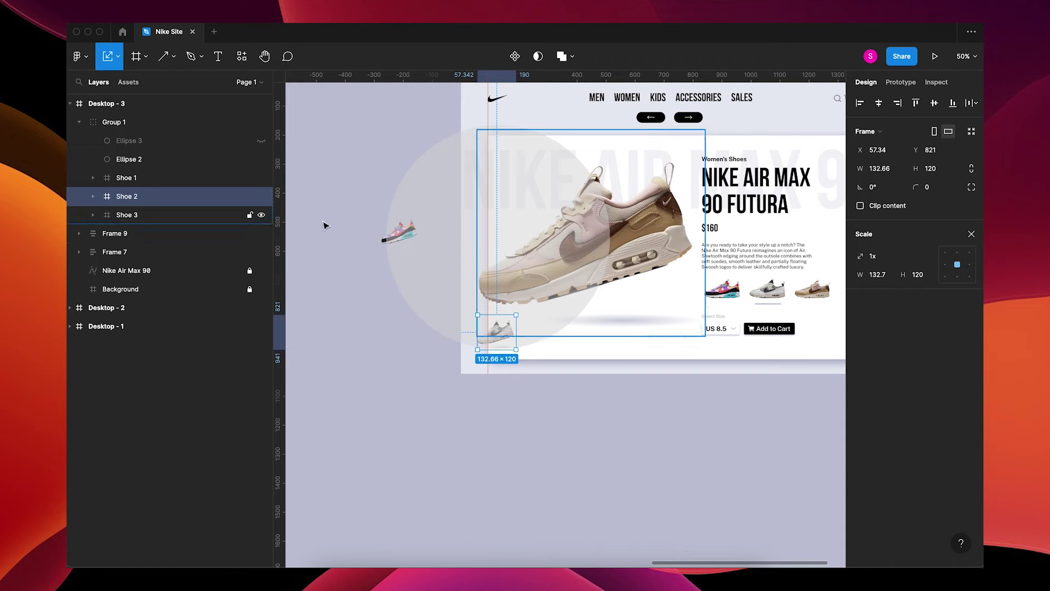
drag(861, 151, 830, 159)
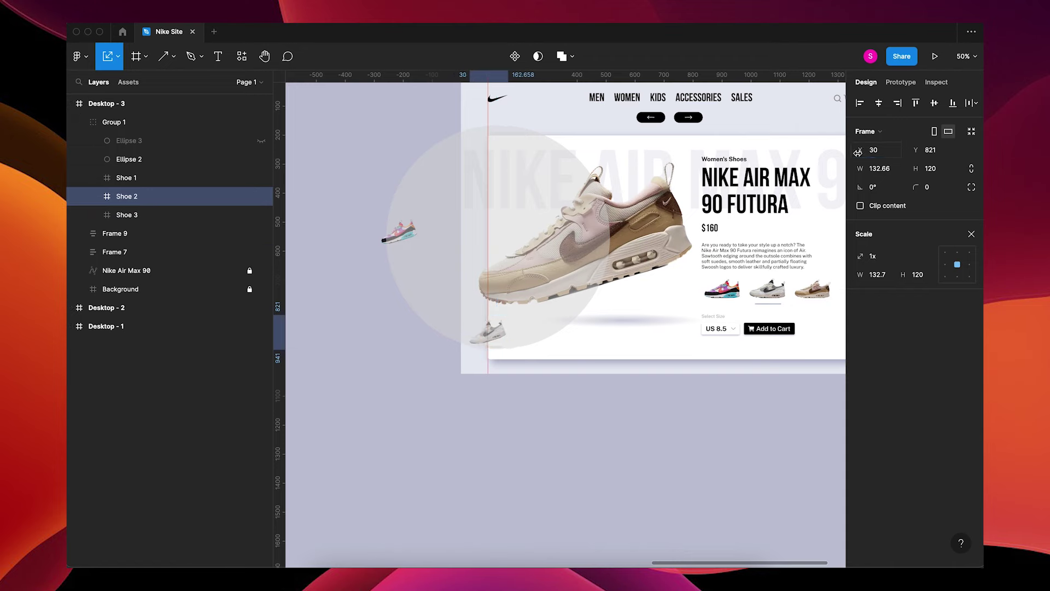
click(628, 436)
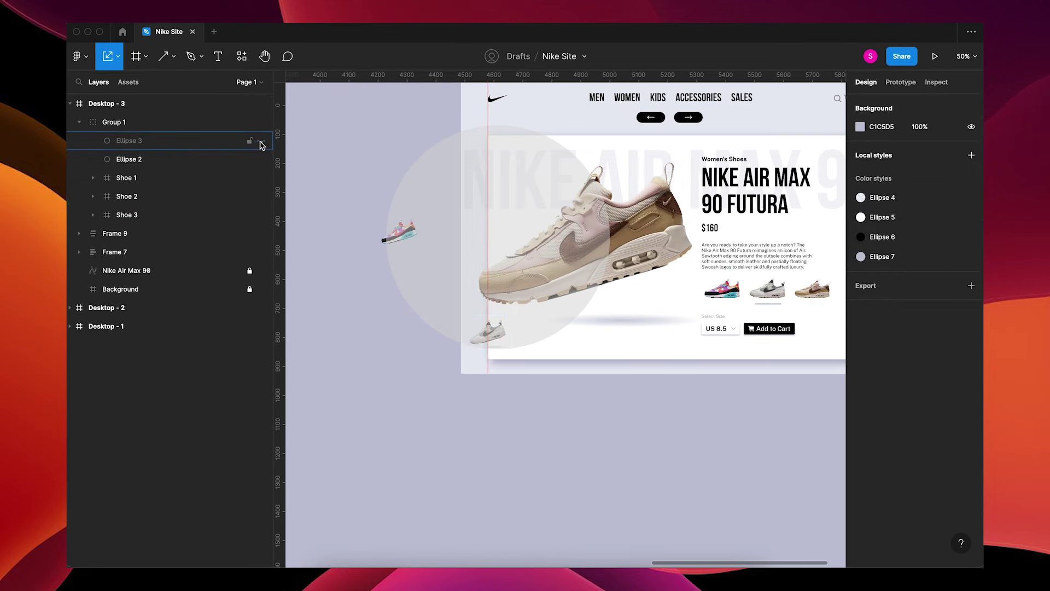
click(261, 160)
click(71, 104)
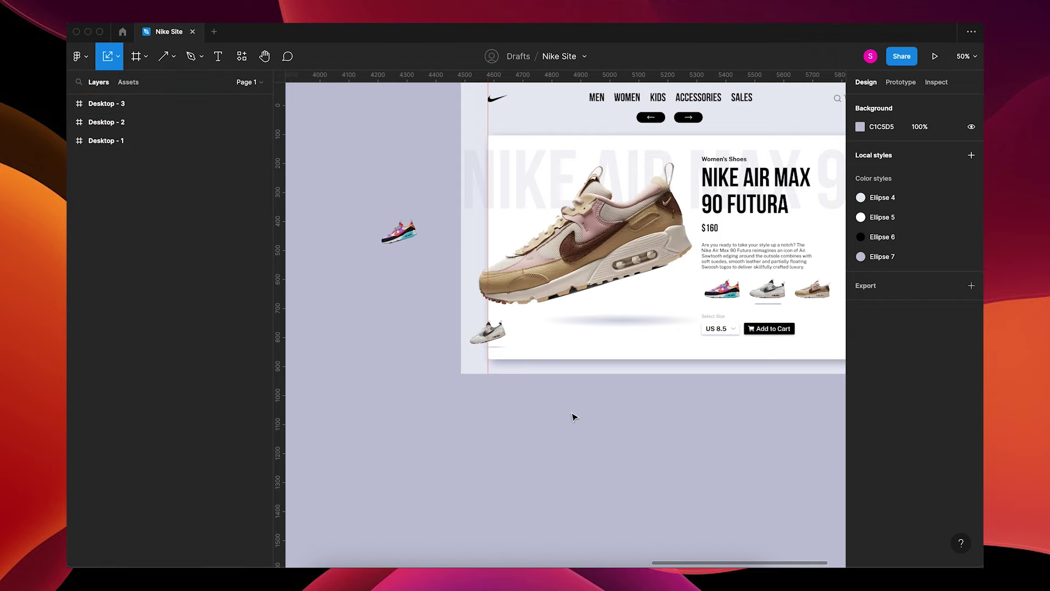
scroll(575, 418, down, 5)
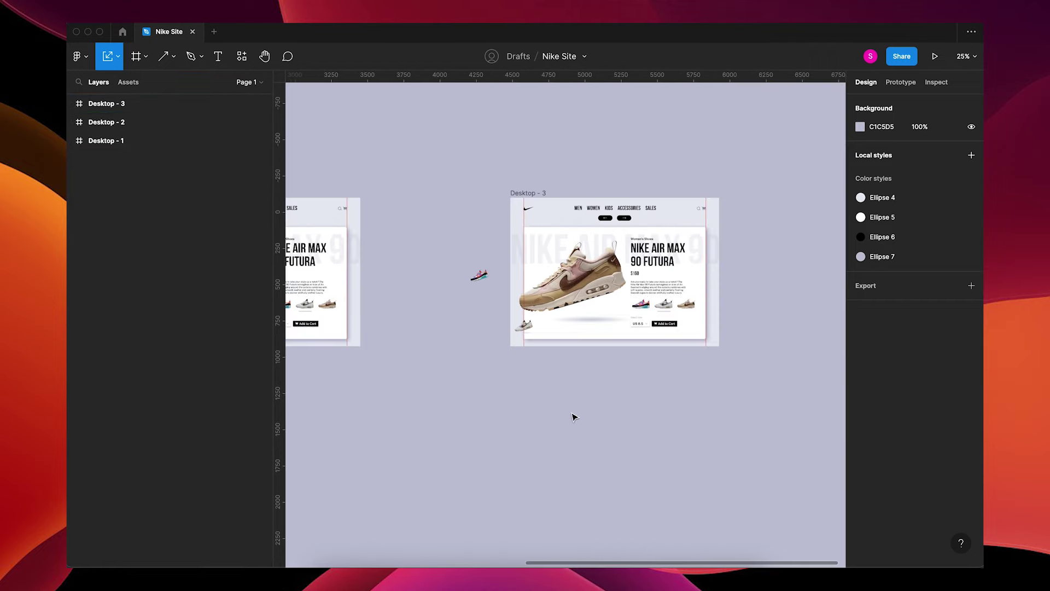
Enable Clip content on Desktop - 1, Desktop - 2 and Desktop - 3 together.
click(128, 104)
shift+click(124, 141)
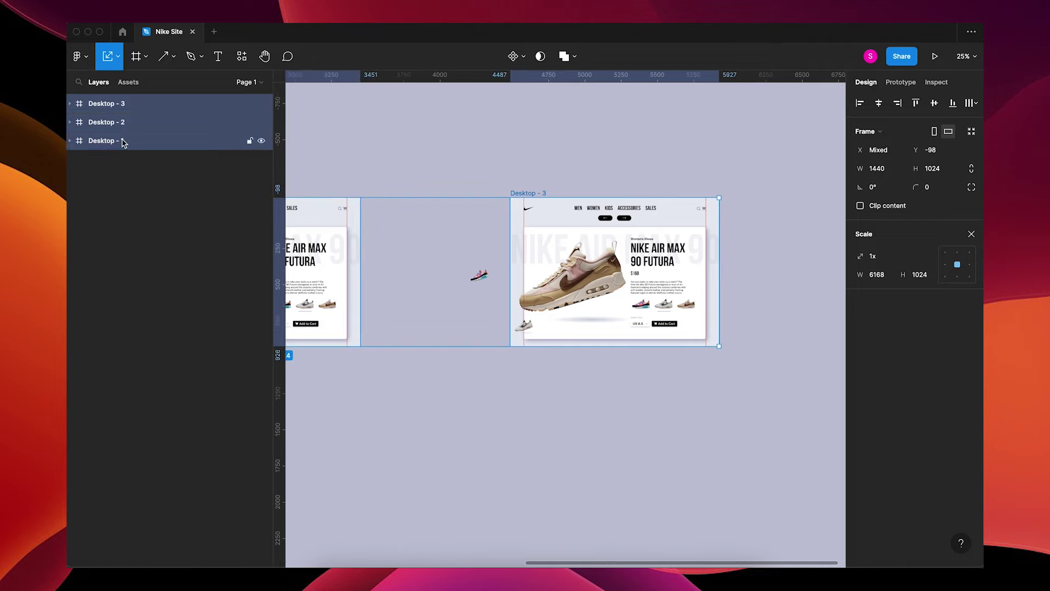
click(860, 206)
click(542, 434)
Set the item spacing of the Switch auto layout in Desktop - 3 to -118 so its two arrow buttons overlap.
drag(542, 434, 696, 426)
drag(504, 416, 683, 405)
drag(509, 403, 422, 388)
drag(609, 392, 330, 385)
key(ctrl+plus)
drag(628, 377, 582, 472)
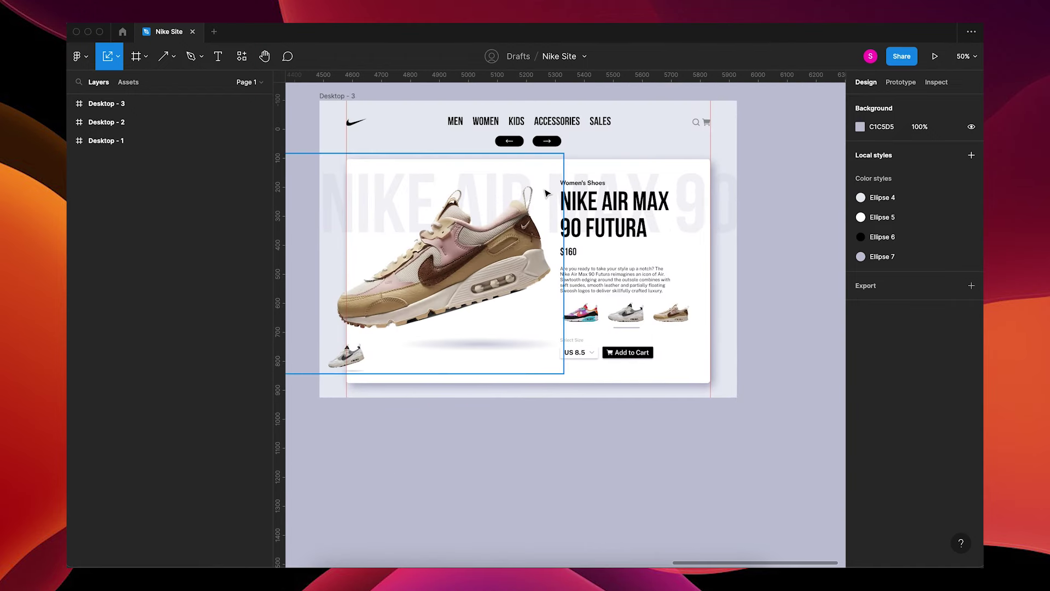
scroll(547, 194, up, 5)
scroll(546, 192, up, 5)
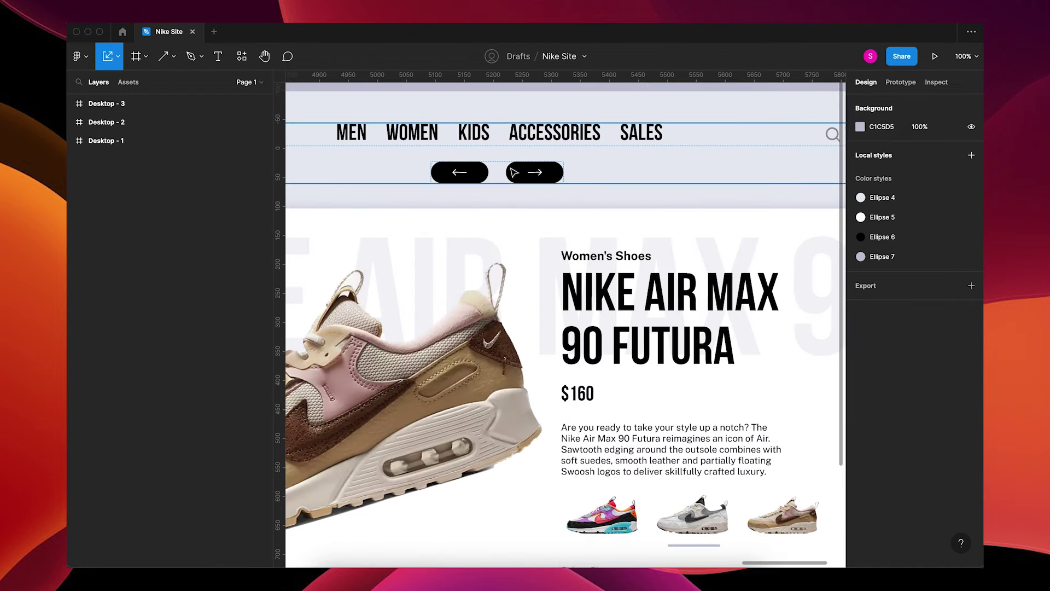
click(454, 173)
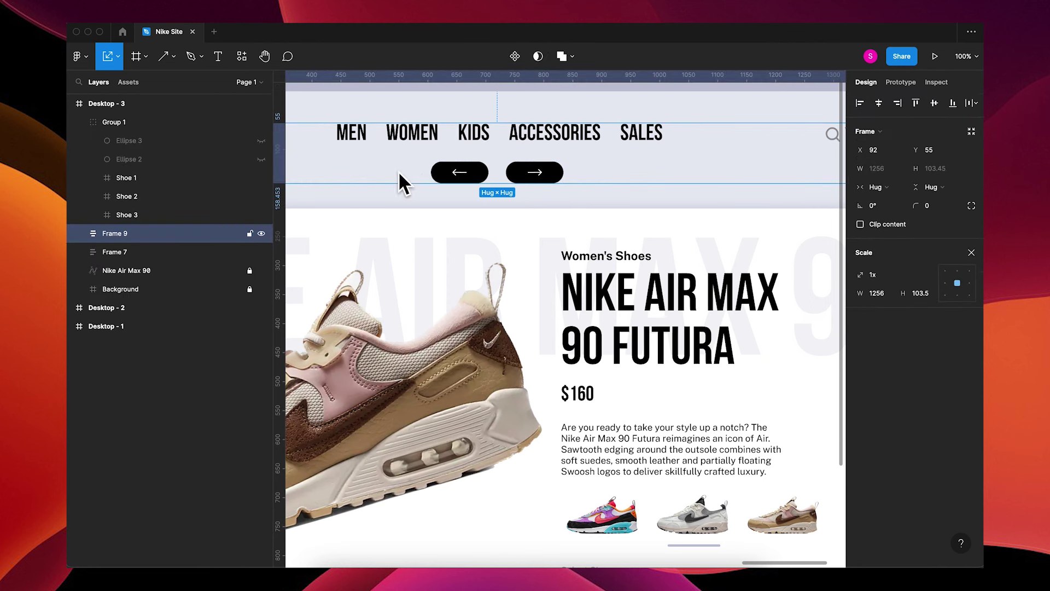
click(492, 176)
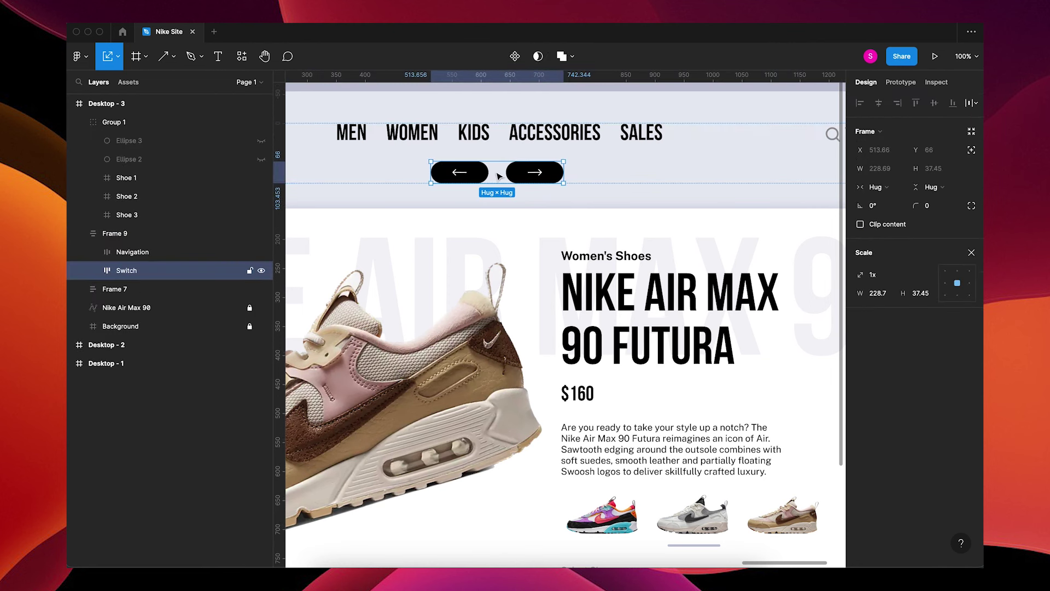
click(972, 254)
drag(859, 294, 694, 301)
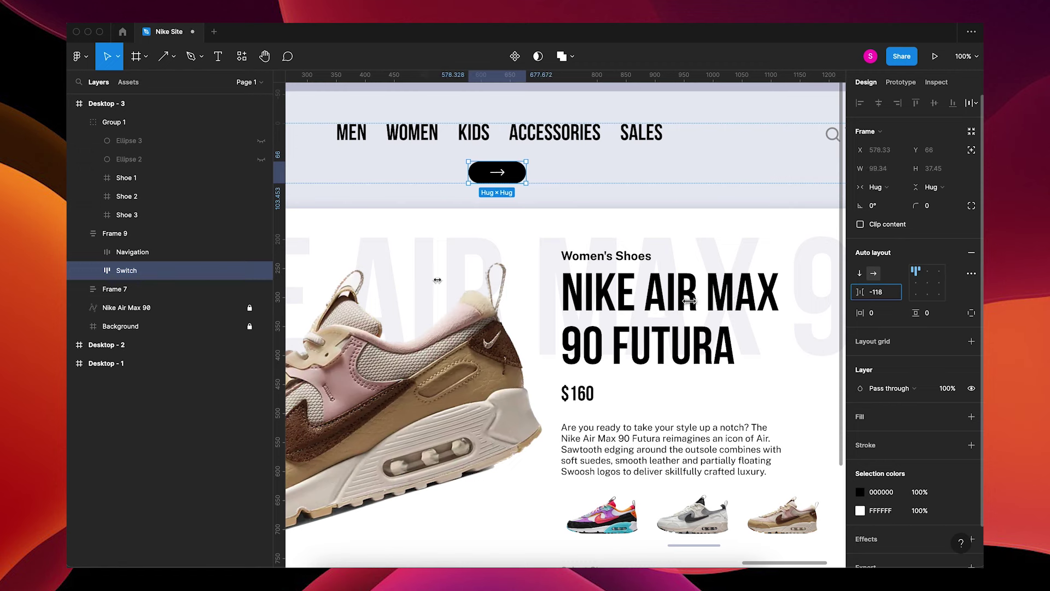
Reorder the Switch layers in Desktop - 3 so Right sits above Left, leaving the left arrow button on top.
click(93, 271)
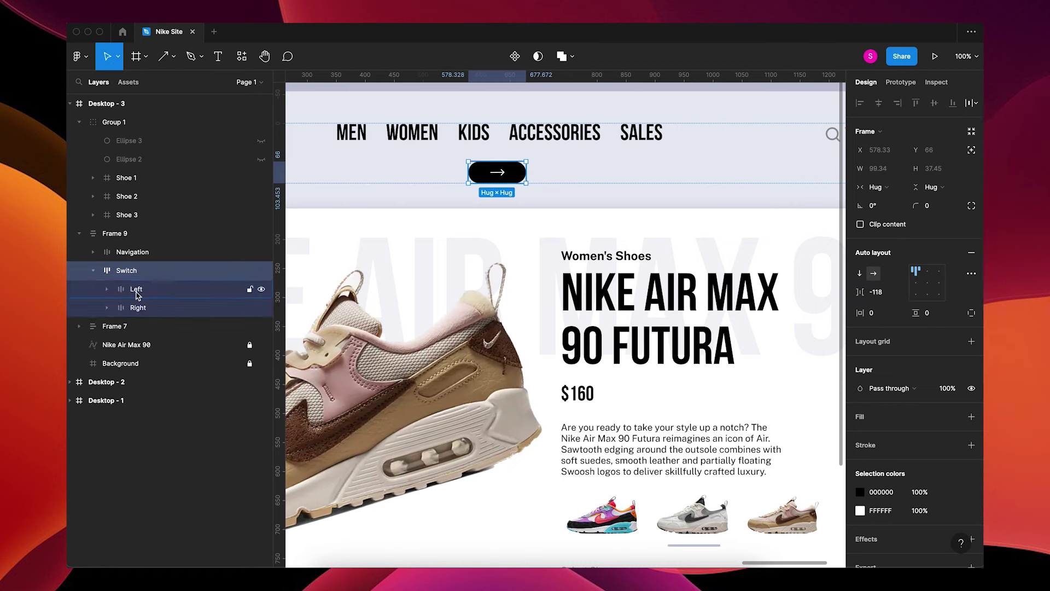
click(158, 309)
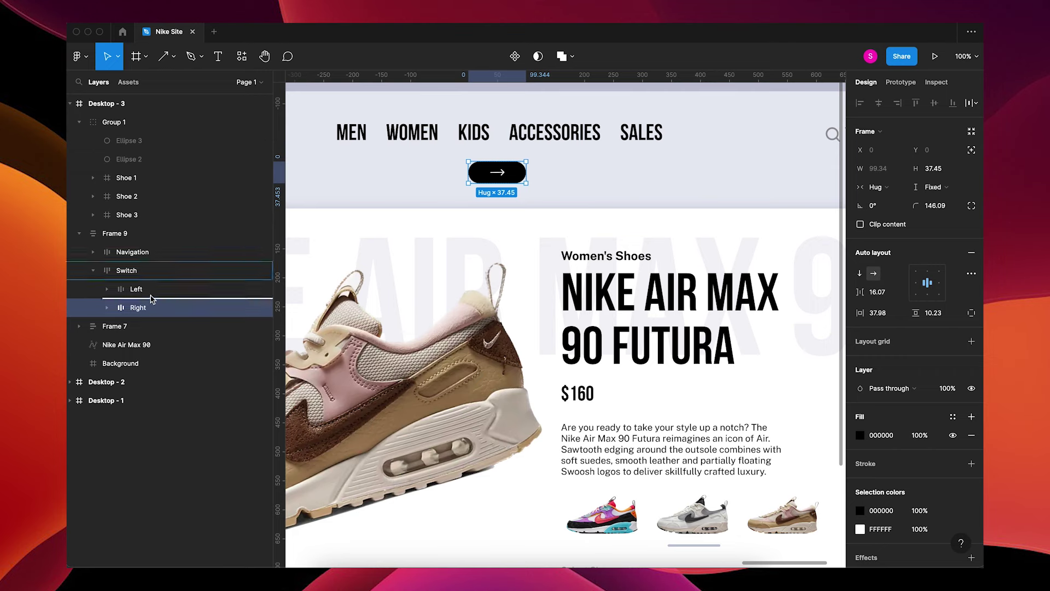
key(Right)
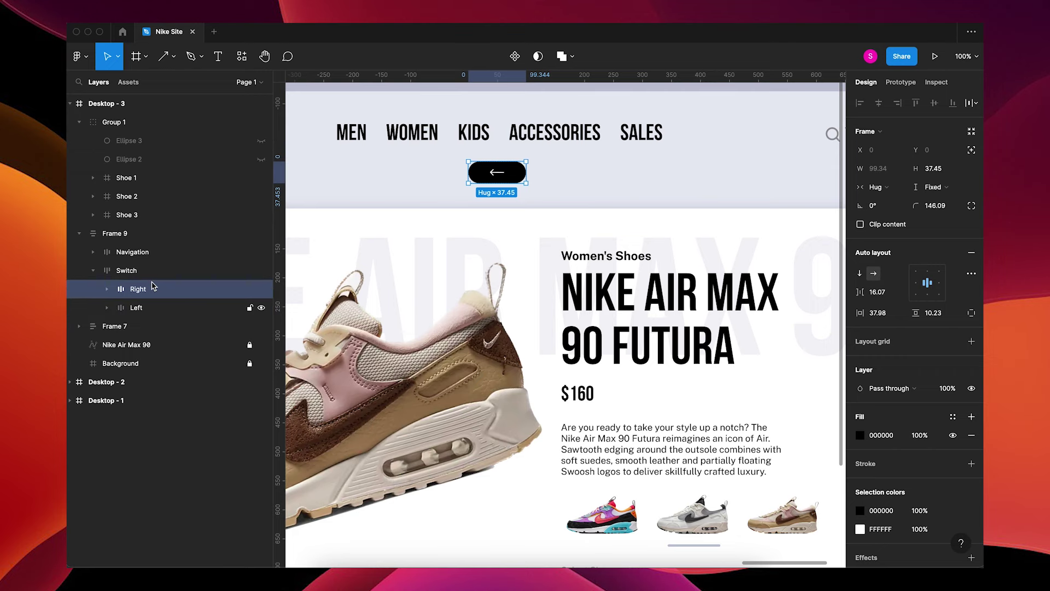
click(446, 266)
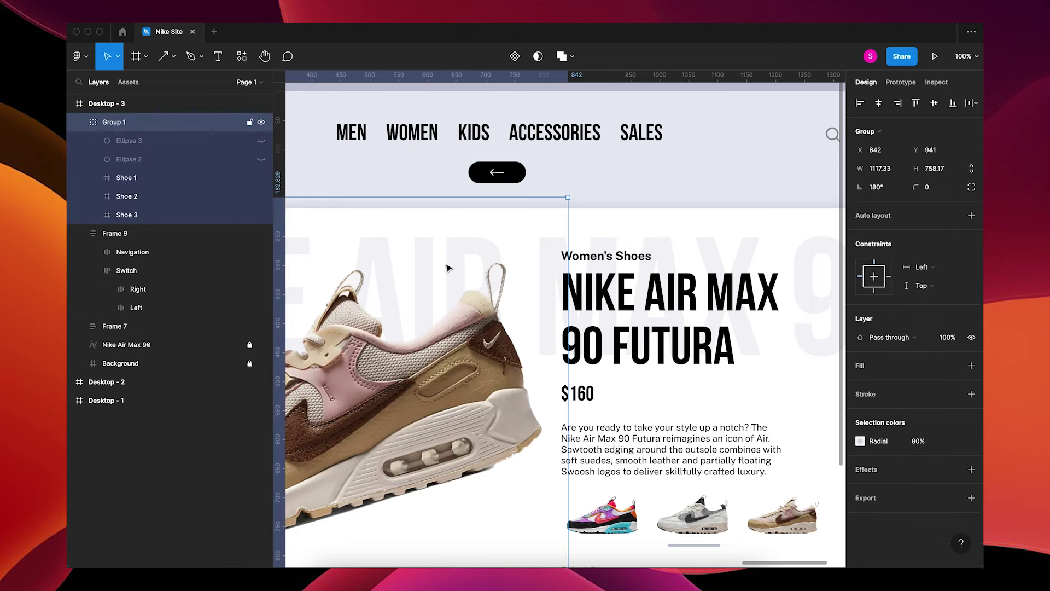
Move the Line 1 underline in Desktop - 3 to X 343, under the beige shoe thumbnail.
key(minus)
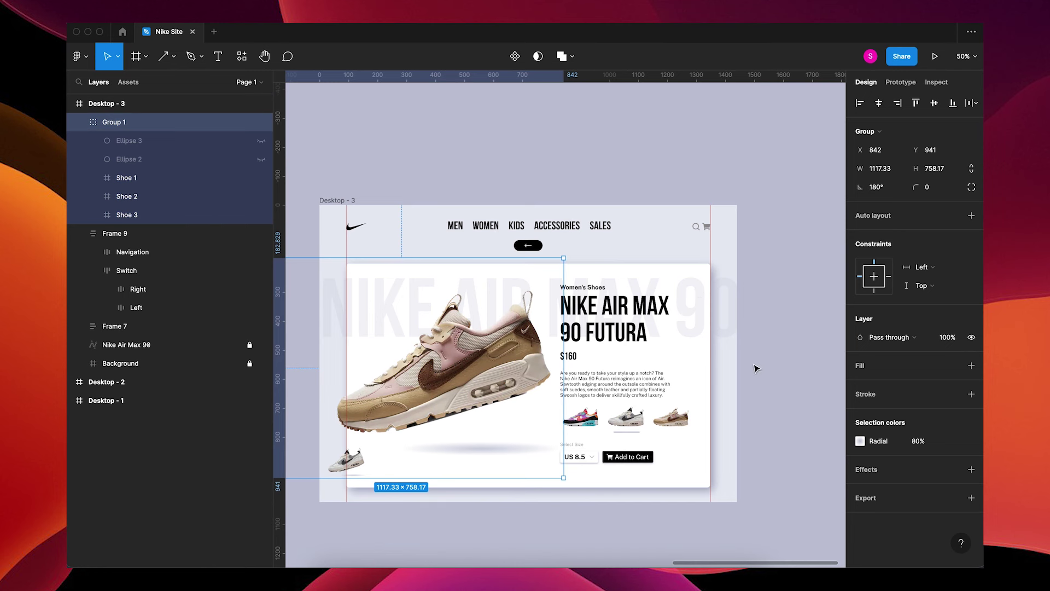
key(plus)
scroll(755, 386, down, 5)
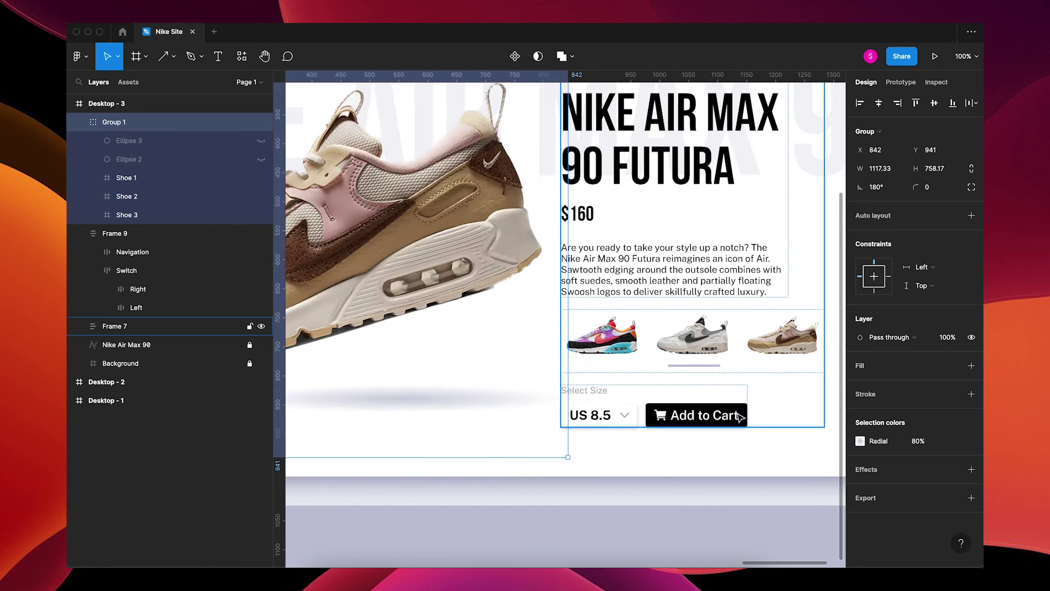
click(705, 367)
double_click(705, 365)
double_click(706, 365)
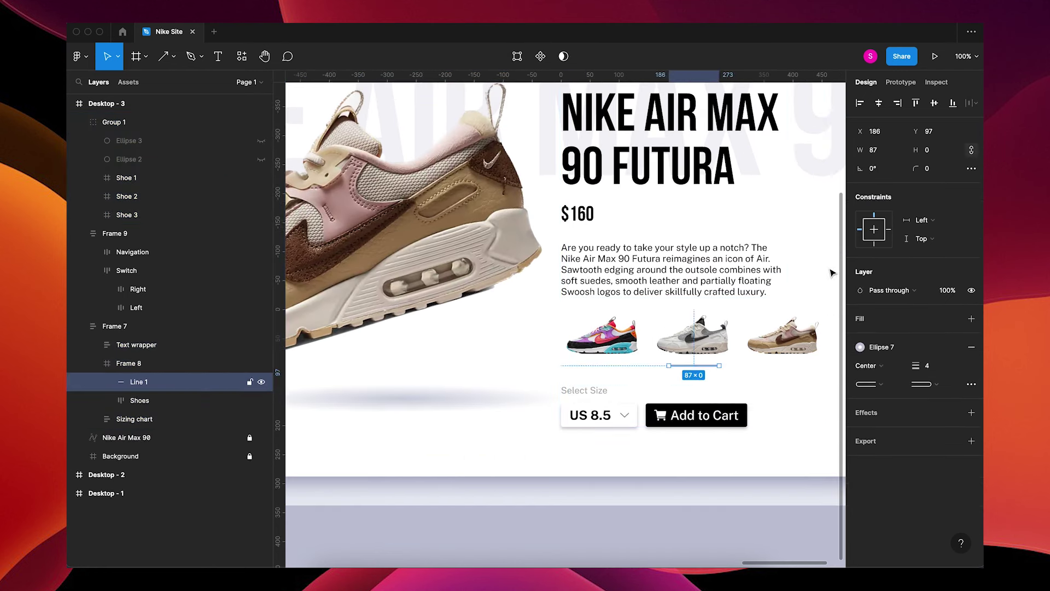
drag(860, 131, 118, 128)
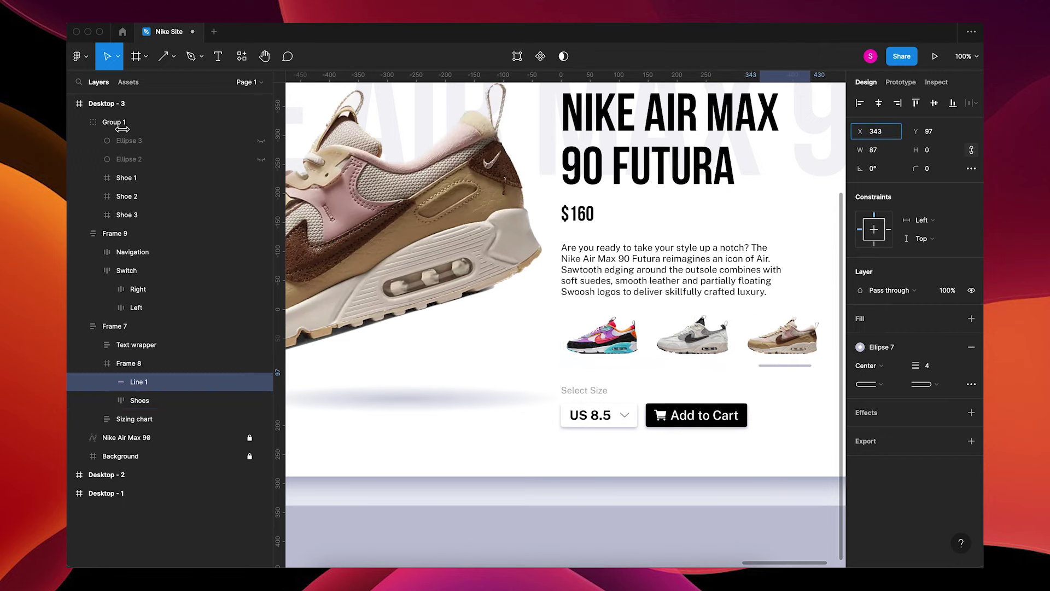
key(minus)
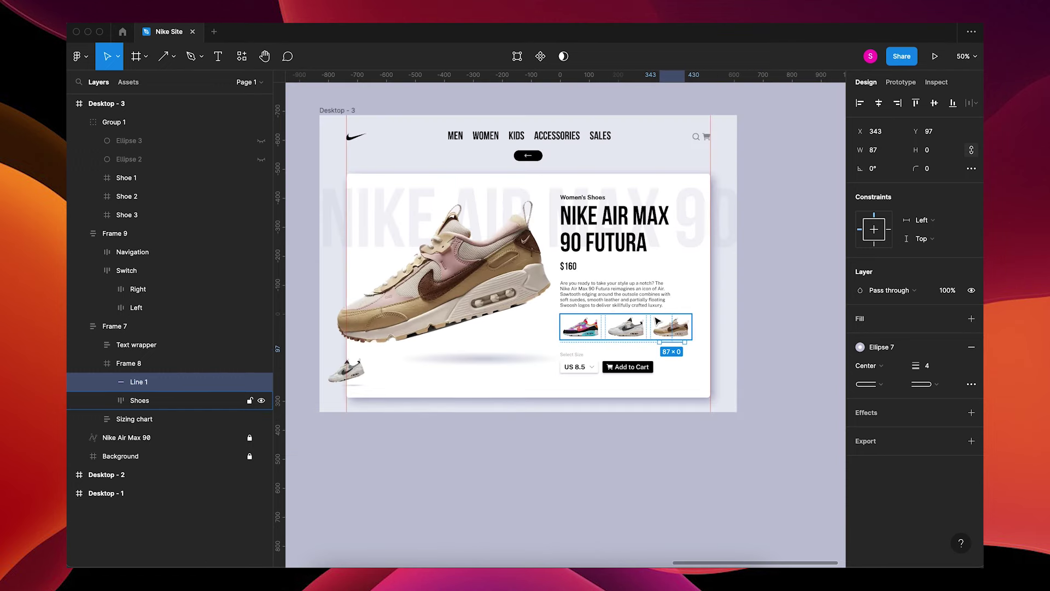
Hide the guide circles Ellipse 3 and Ellipse 2 in Desktop - 1.
click(526, 454)
scroll(525, 454, left, 5)
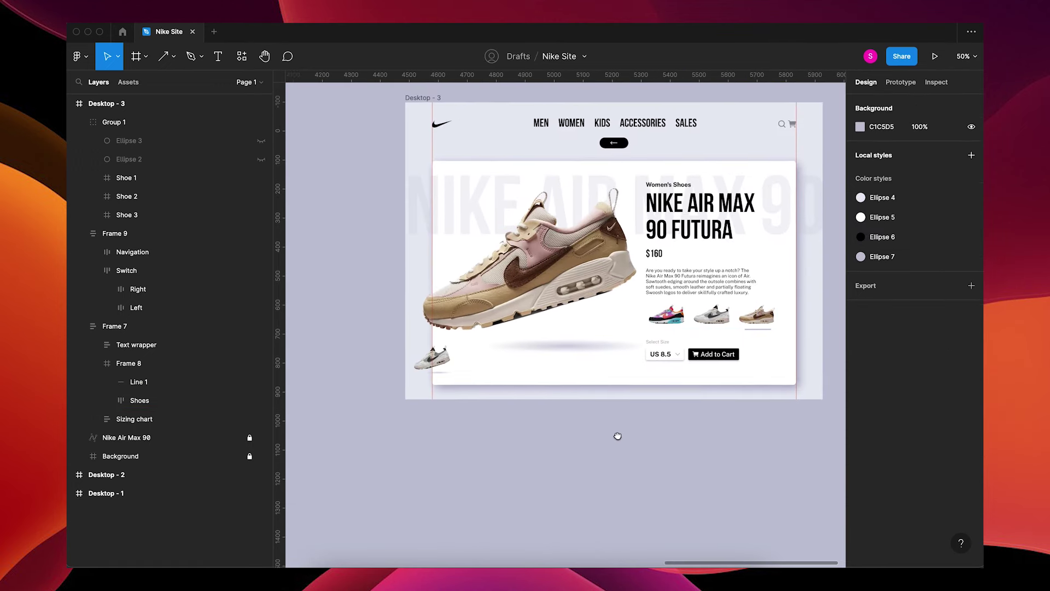
drag(570, 447, 640, 449)
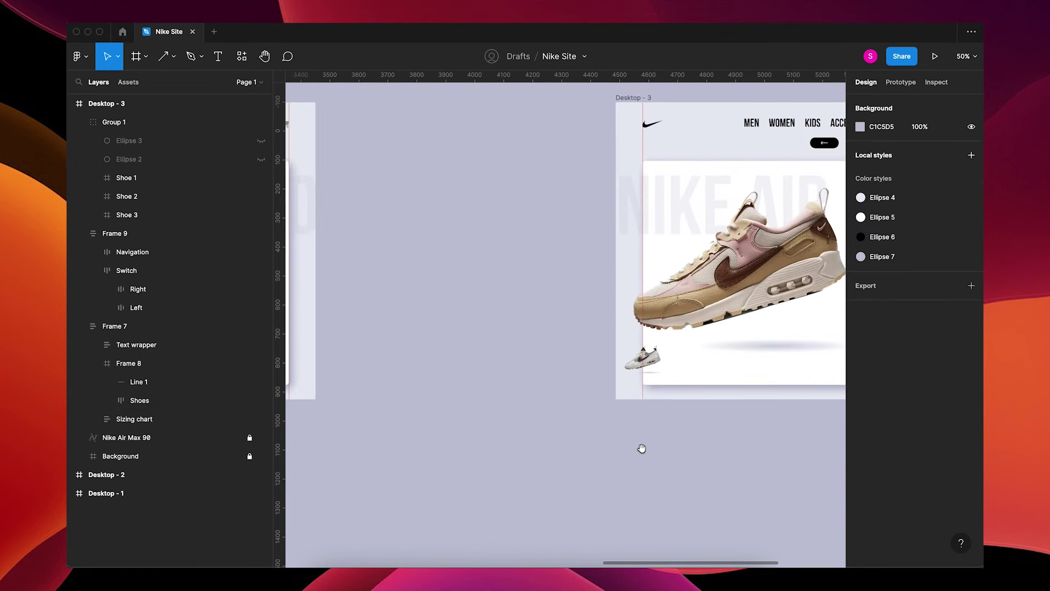
key(minus)
drag(469, 429, 626, 410)
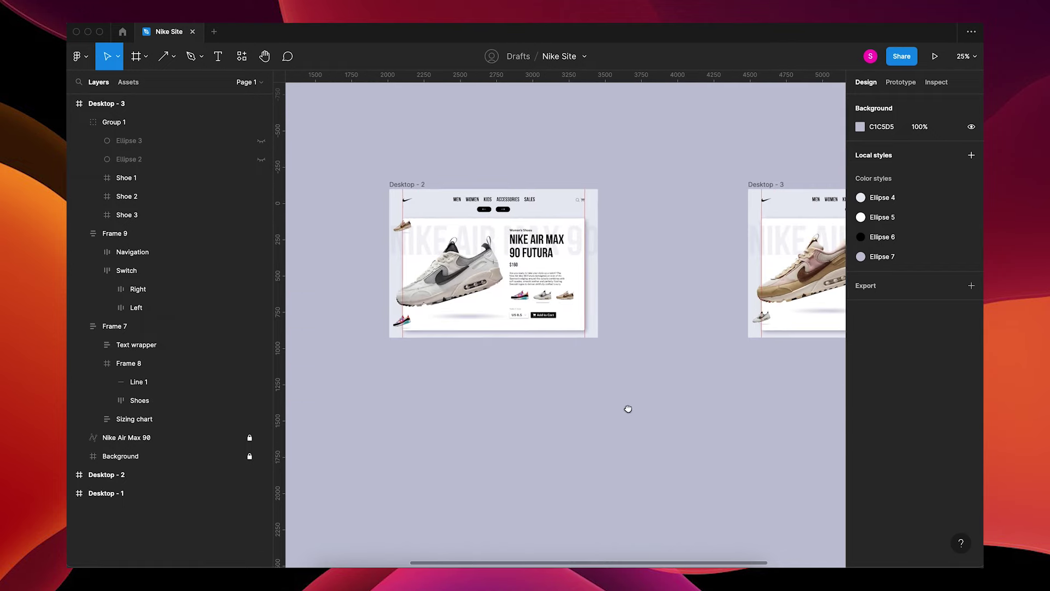
drag(450, 410, 675, 417)
drag(483, 406, 621, 407)
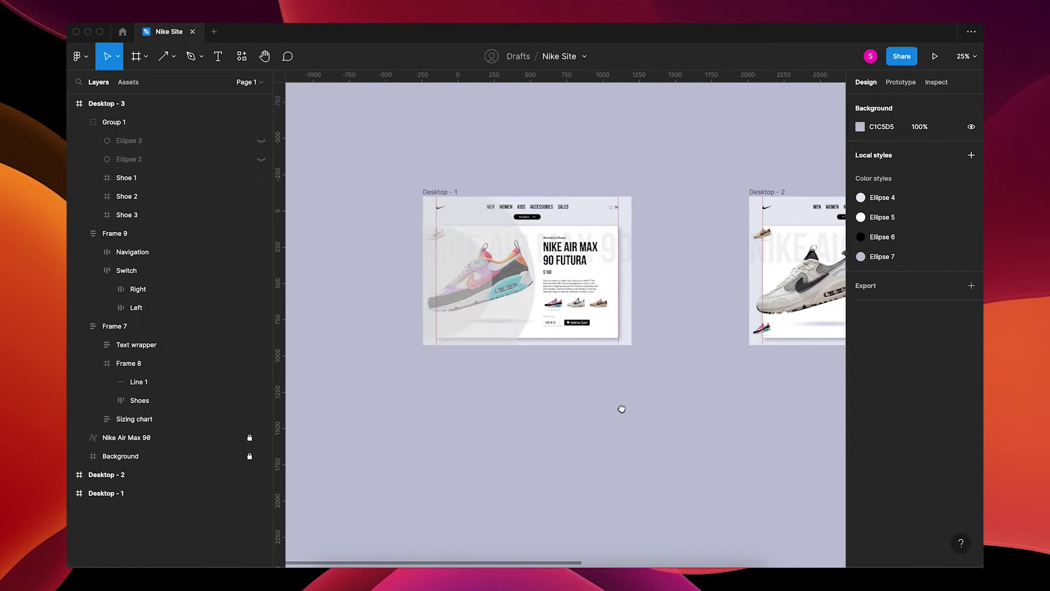
click(499, 310)
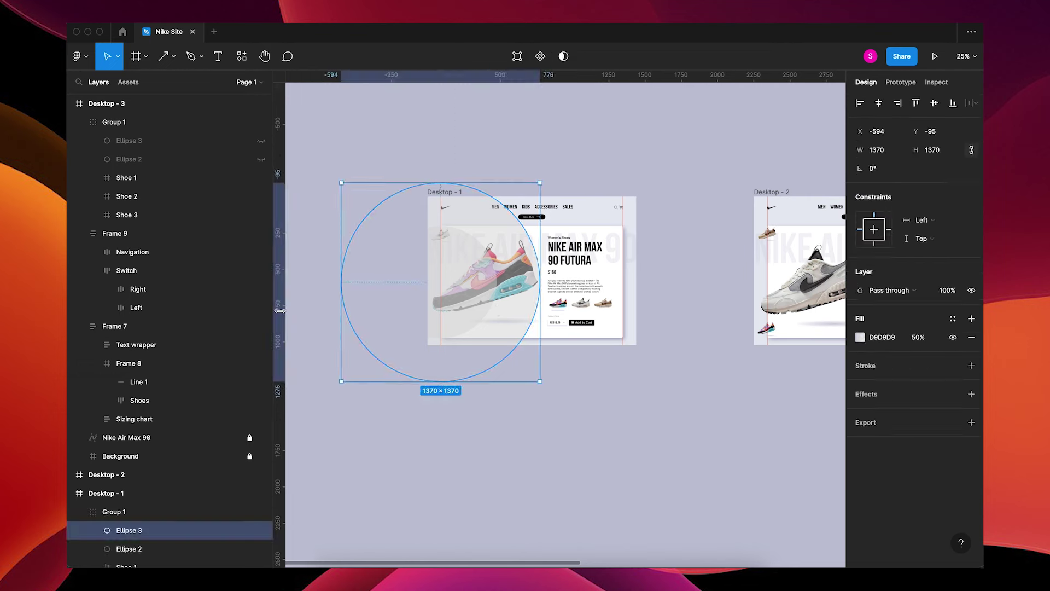
click(262, 531)
click(262, 549)
click(381, 238)
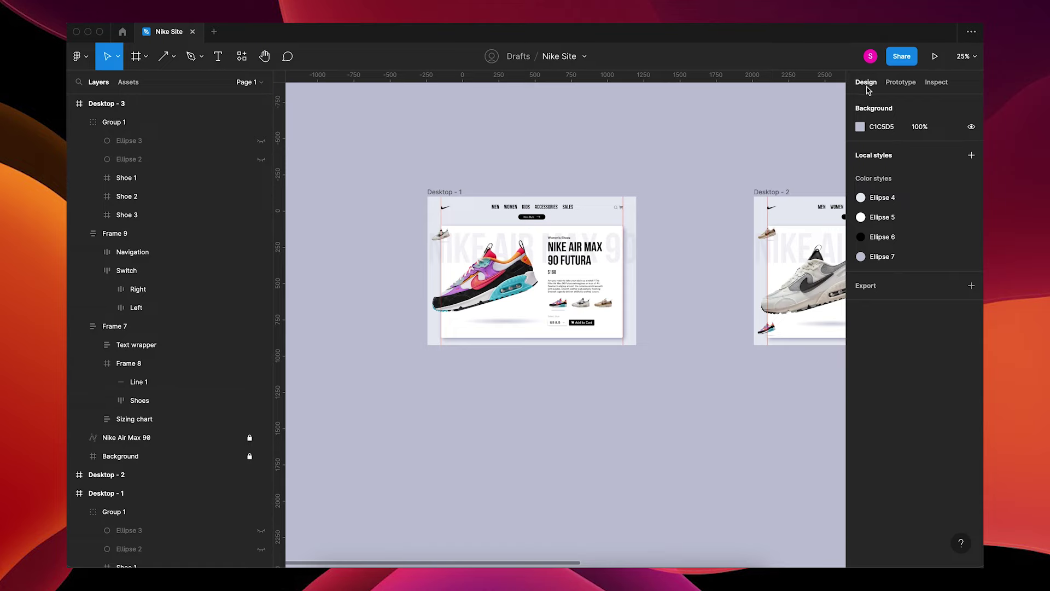
Add a prototype connection from the Next Style Switch button in Desktop - 1 to Desktop - 2.
click(906, 86)
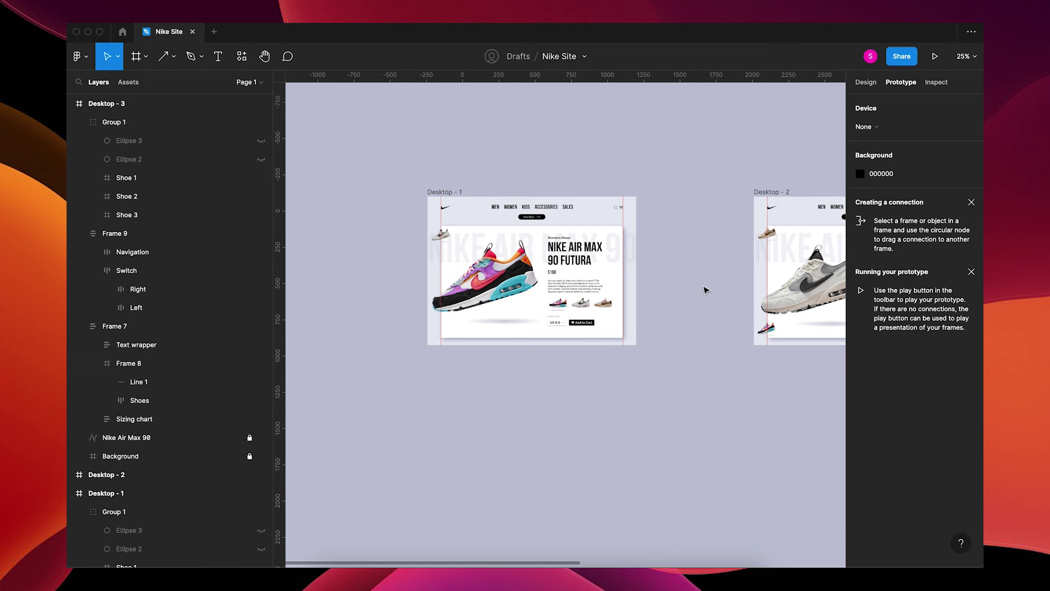
key(plus)
click(522, 116)
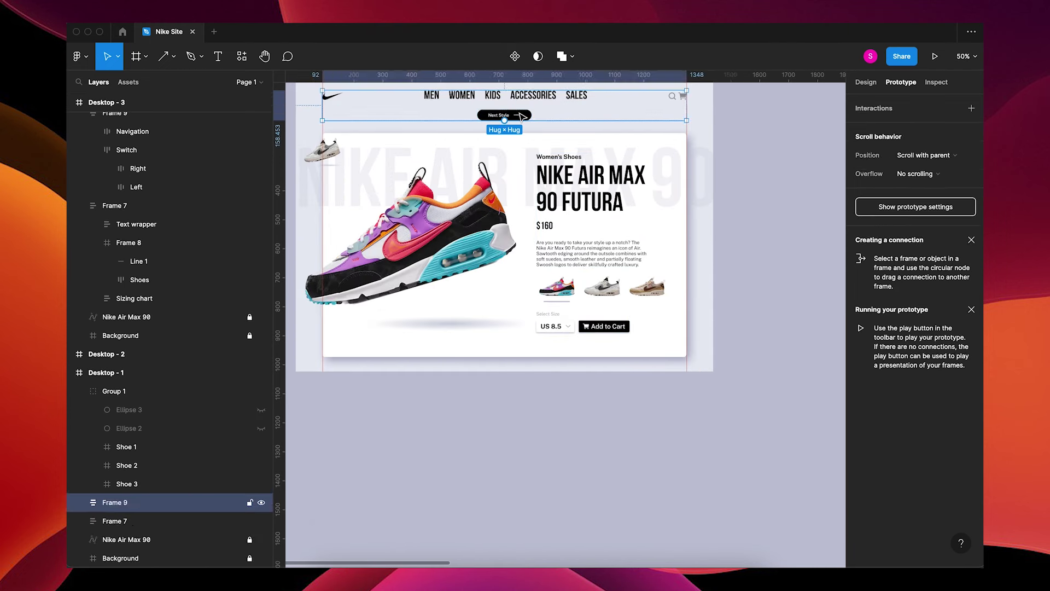
click(522, 116)
drag(735, 262, 617, 314)
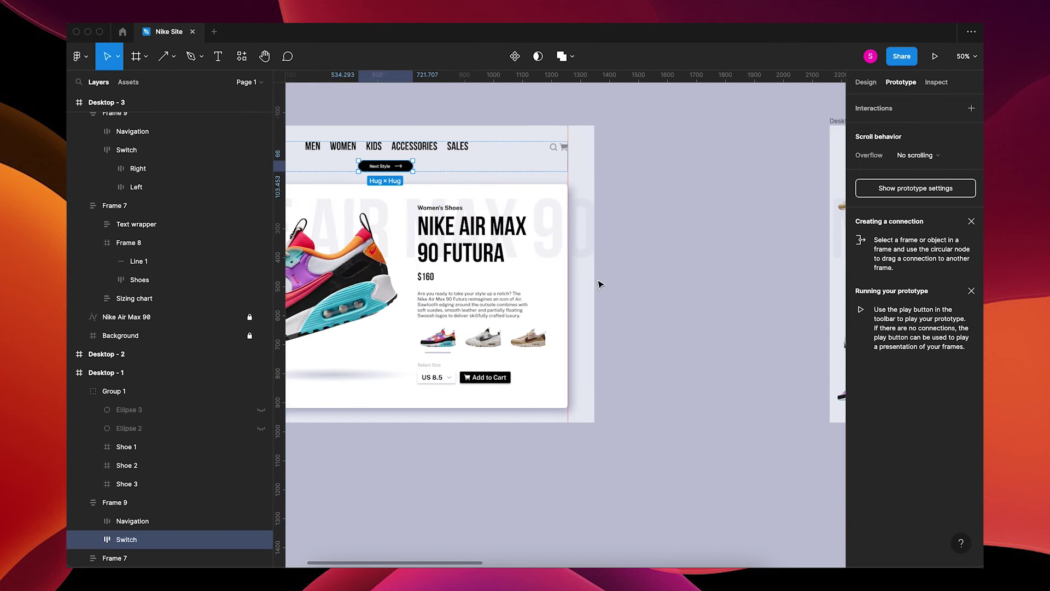
drag(415, 166, 857, 265)
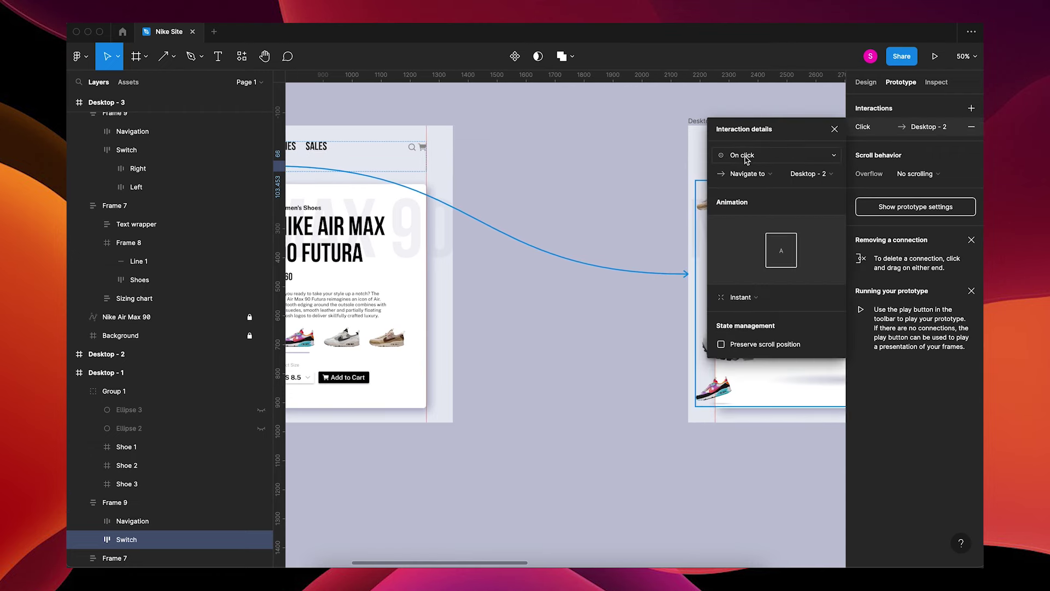
Set the connection's animation to Smart animate with Gentle easing and a duration of 2000 ms.
click(740, 297)
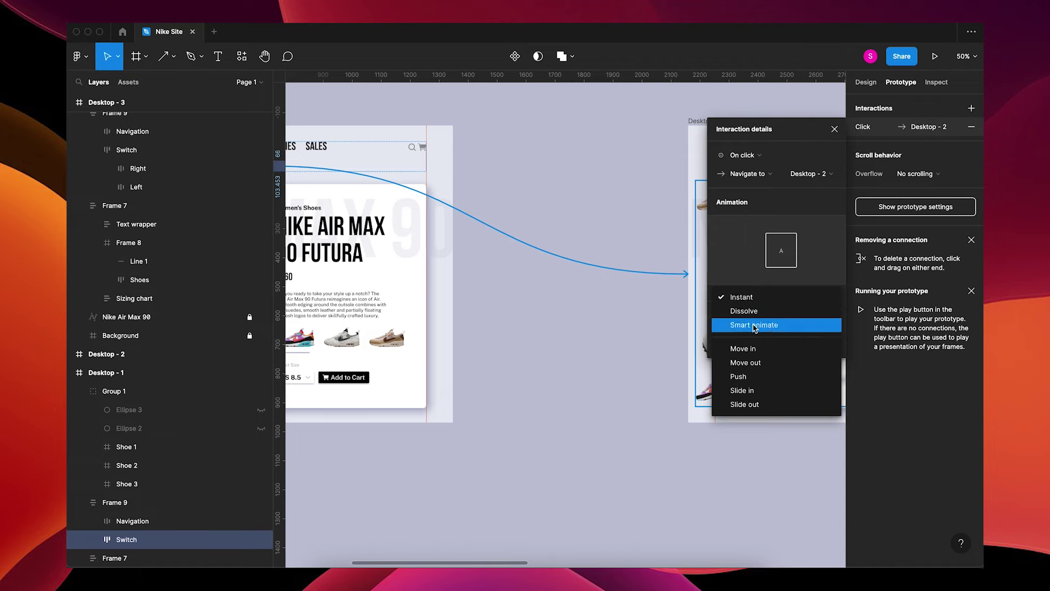
click(755, 327)
click(751, 320)
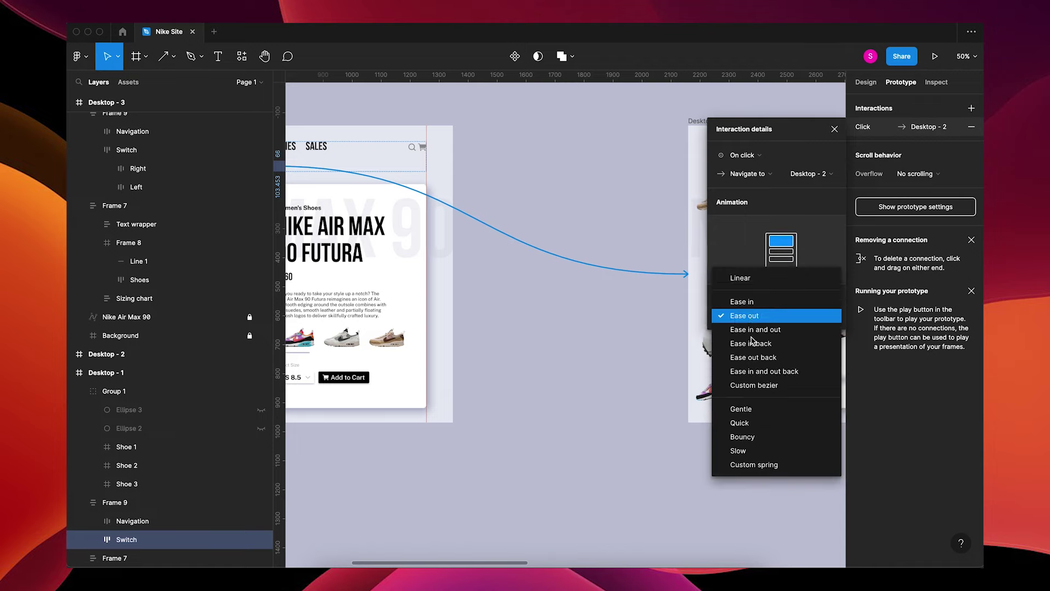
click(744, 410)
click(819, 324)
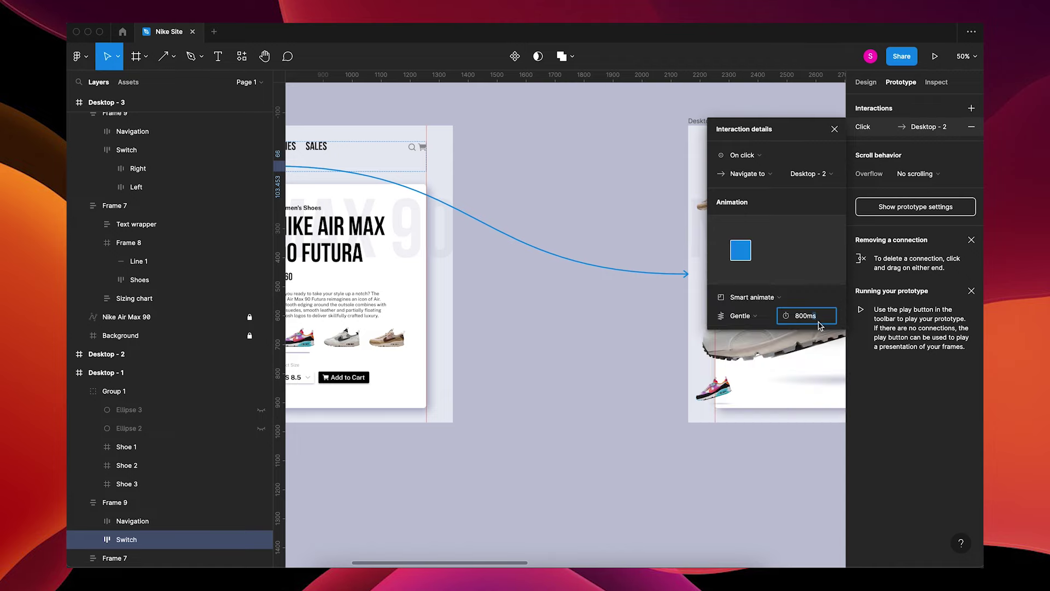
text(2000)
key(Return)
click(718, 455)
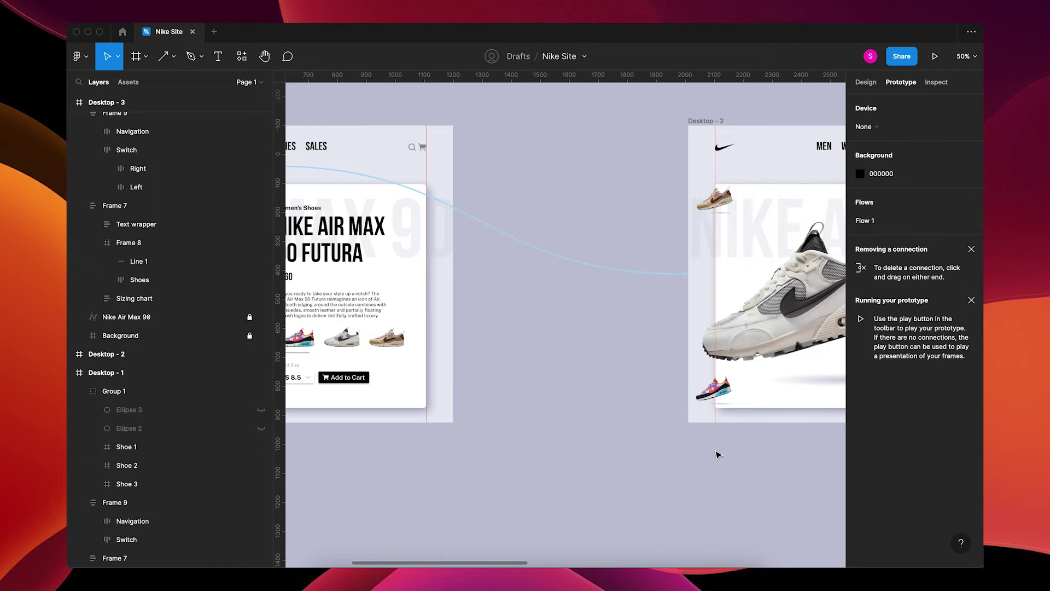
key(minus)
scroll(718, 455, right, 4)
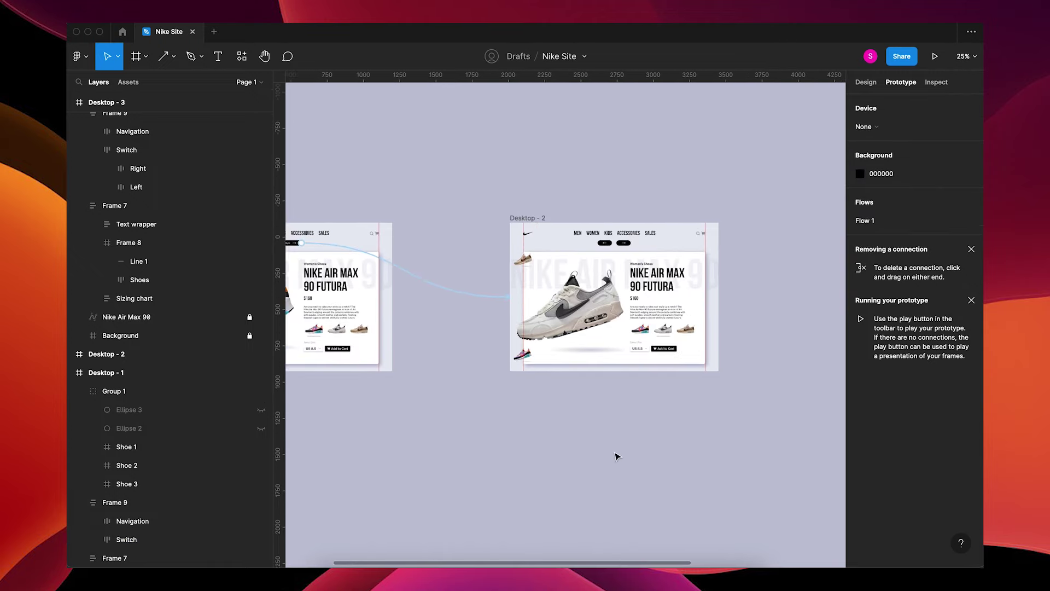
key(plus)
click(636, 244)
double_click(659, 170)
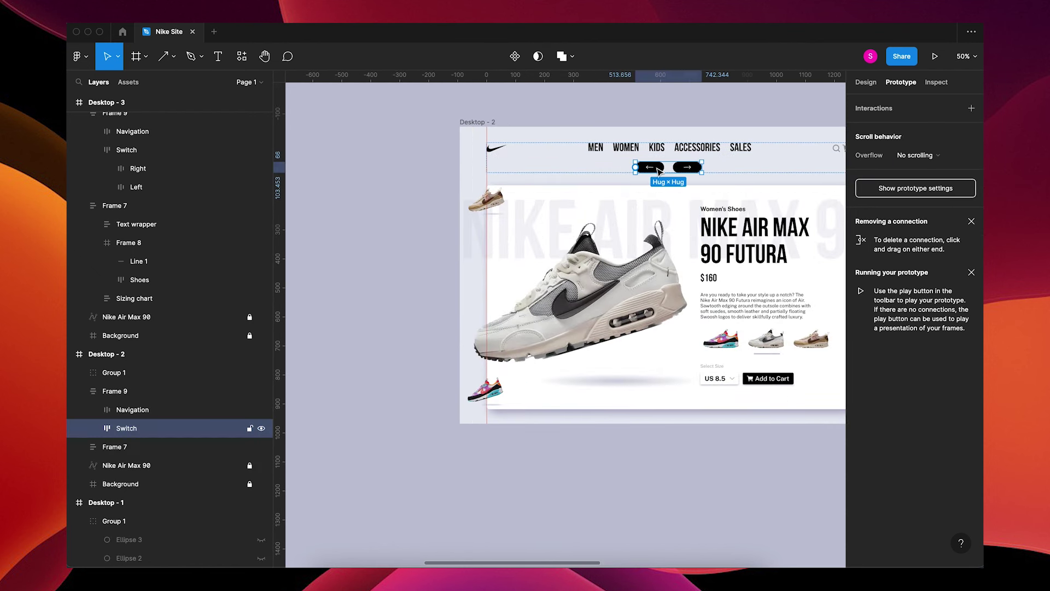
double_click(651, 170)
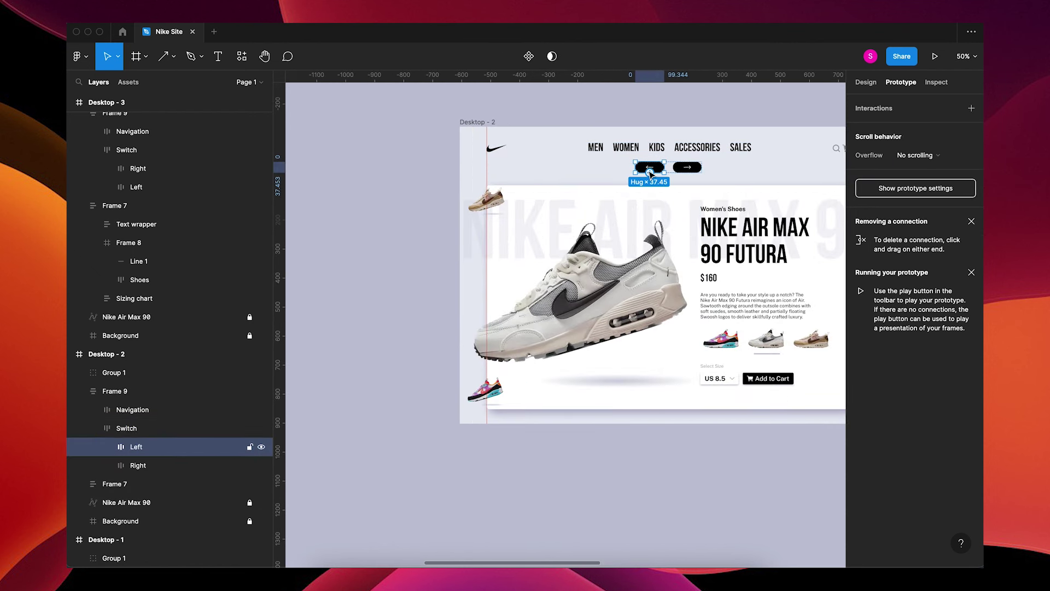
Move Desktop - 2 and Desktop - 3 closer to Desktop - 1, starting at about X 1450 and X 3050.
key(minus)
click(574, 197)
drag(532, 220, 451, 220)
click(682, 223)
drag(682, 223, 533, 225)
drag(706, 219, 499, 218)
click(429, 178)
drag(429, 179, 650, 160)
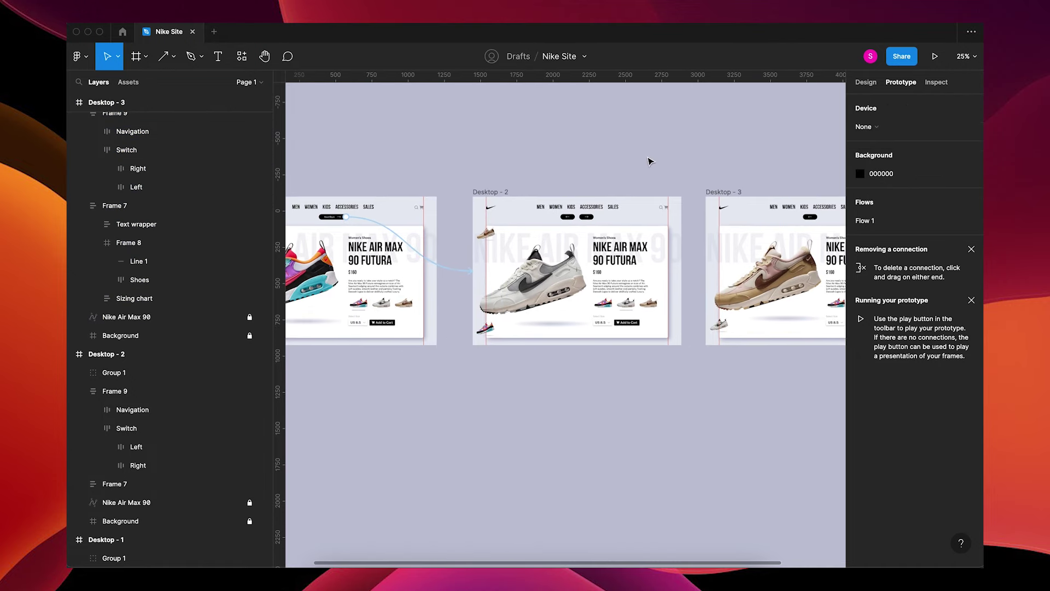
Connect the Left arrow button in Desktop - 2 to Desktop - 1 on click, with Smart animate, Gentle, 2000 ms.
scroll(650, 161, up, 5)
click(659, 154)
double_click(659, 153)
drag(663, 147, 383, 229)
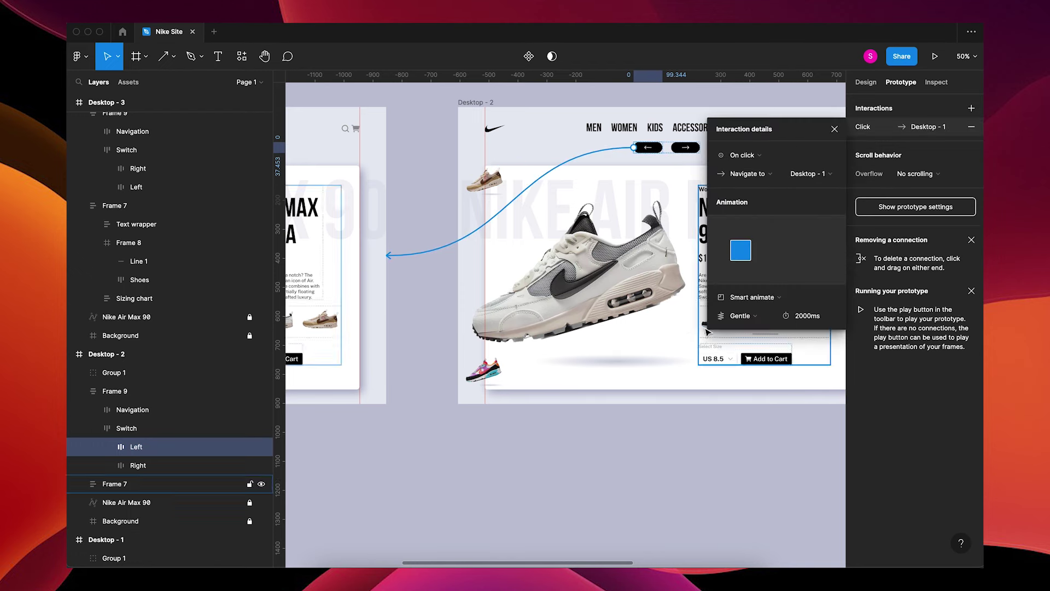
click(685, 464)
Connect the Right arrow button in Desktop - 2 to Desktop - 3 on click, with Smart animate, Gentle, 2000 ms.
drag(713, 457, 452, 450)
click(441, 140)
double_click(441, 140)
drag(443, 139, 679, 246)
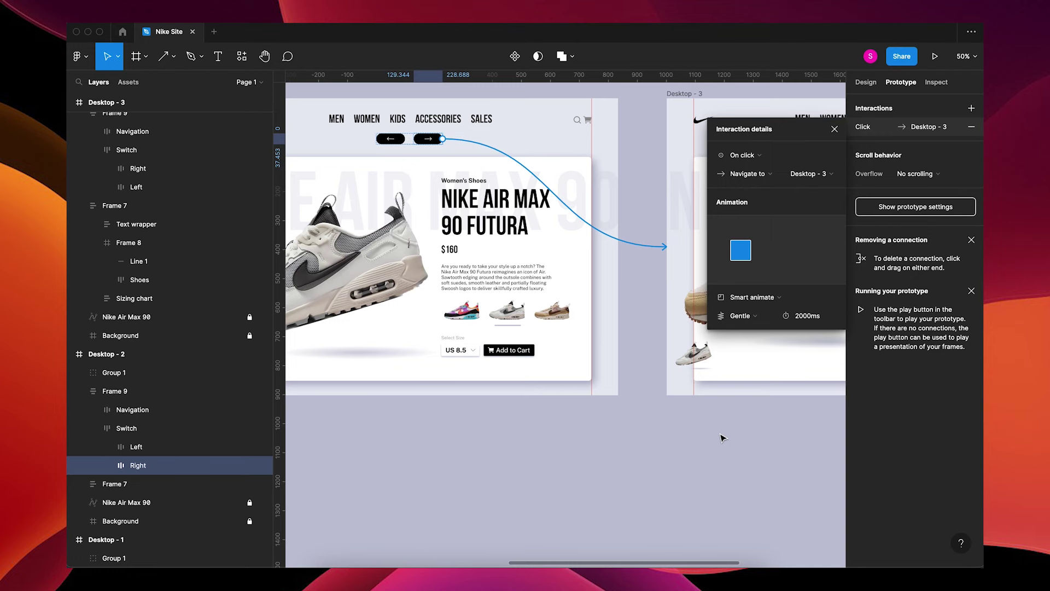
Connect the Left arrow button in Desktop - 3 to Desktop - 2 on click, with Smart animate, Gentle, 2000 ms.
click(722, 437)
drag(733, 448, 448, 460)
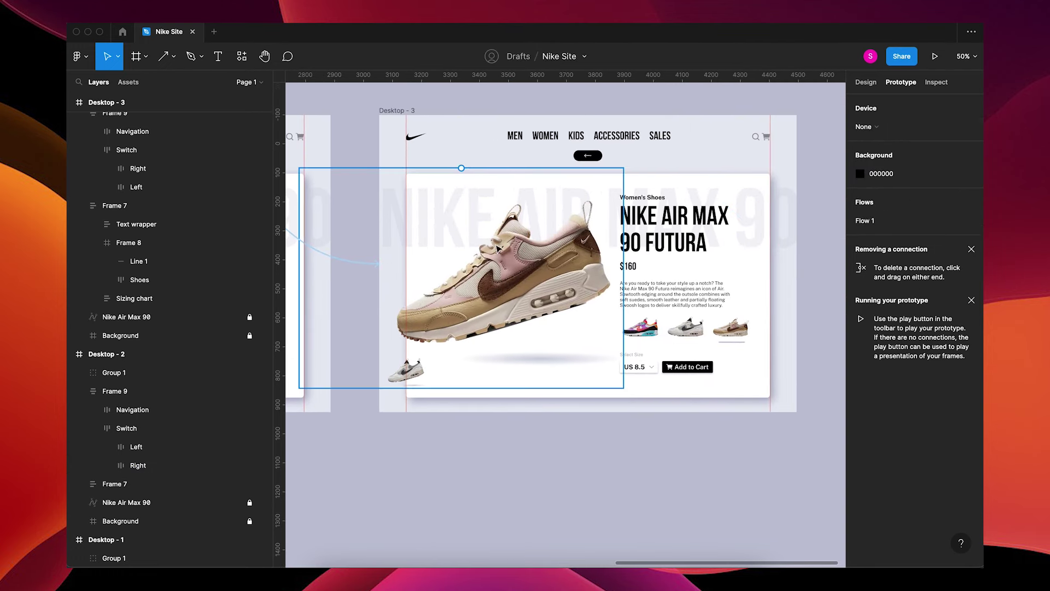
click(595, 157)
double_click(595, 157)
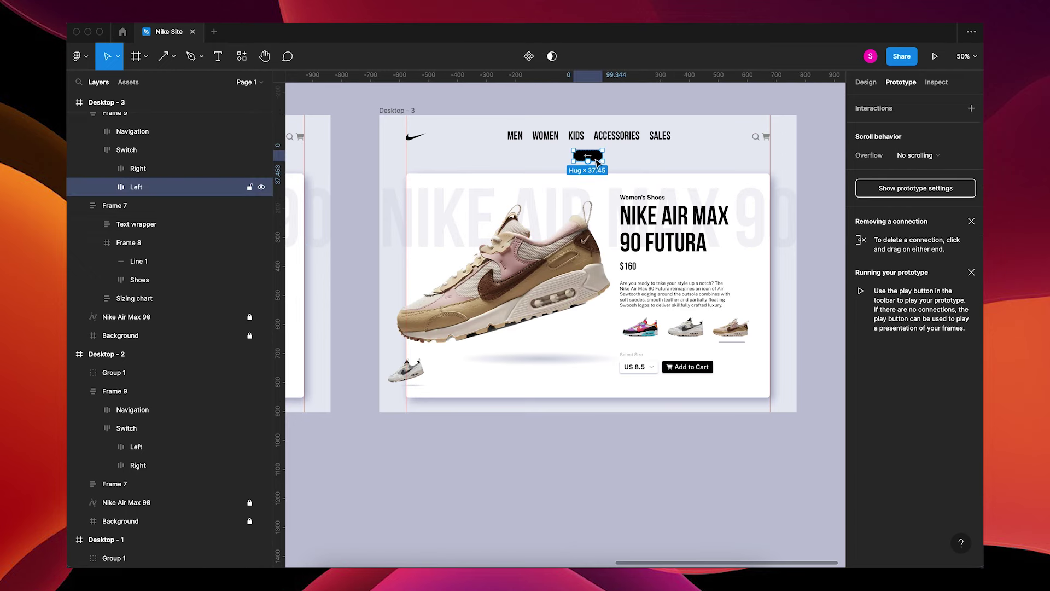
drag(574, 159, 307, 263)
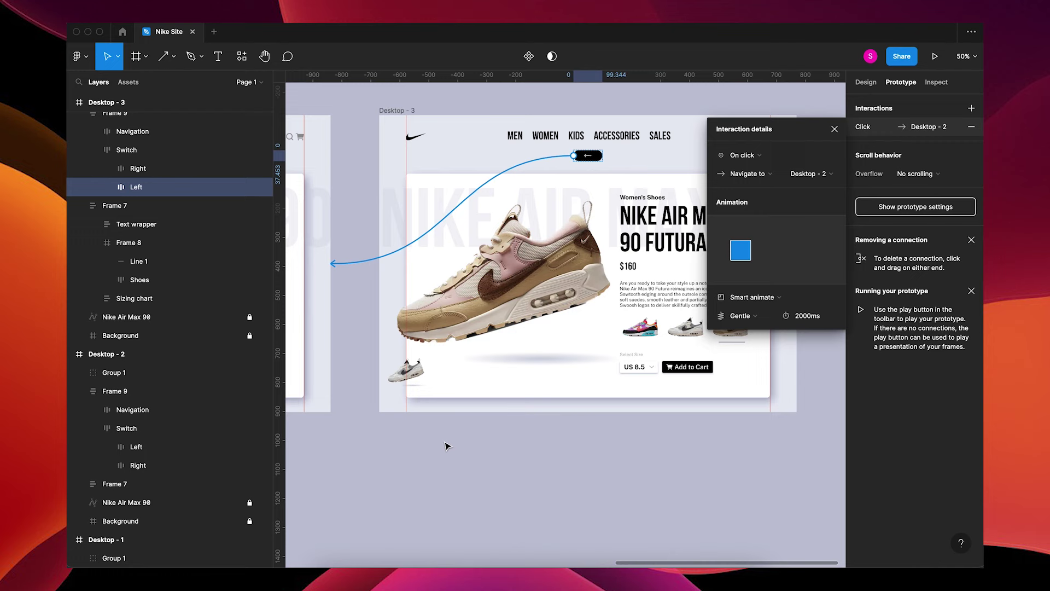
click(458, 464)
Connect the Shoe 2 thumbnails in Desktop - 1 and Desktop - 3 to Desktop - 2 on click, with Smart animate, Gentle, 2000 ms.
drag(459, 466, 649, 462)
drag(519, 473, 646, 469)
drag(485, 469, 629, 467)
drag(469, 463, 659, 469)
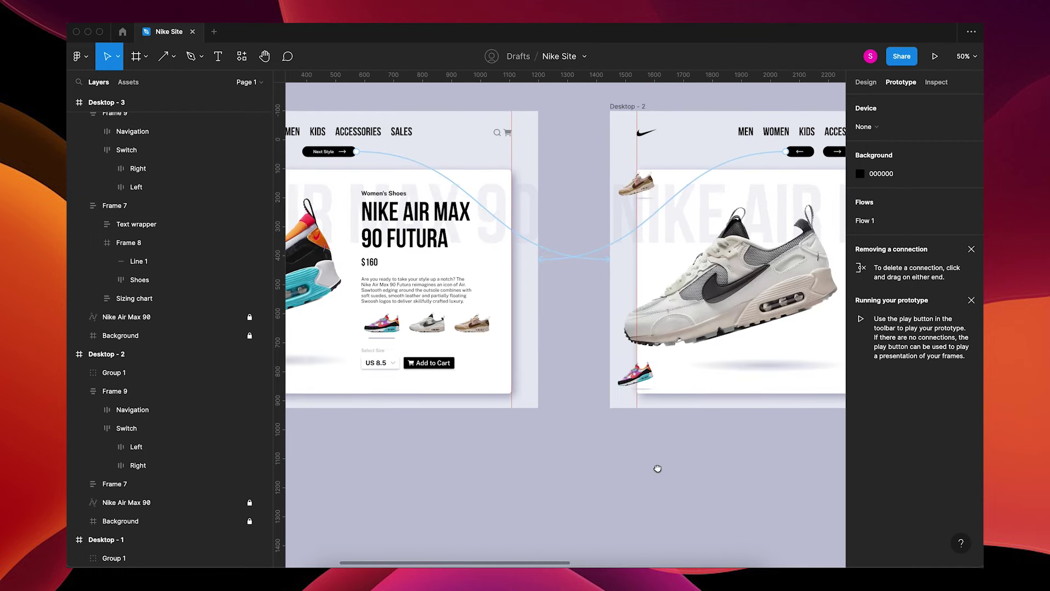
drag(546, 469, 658, 469)
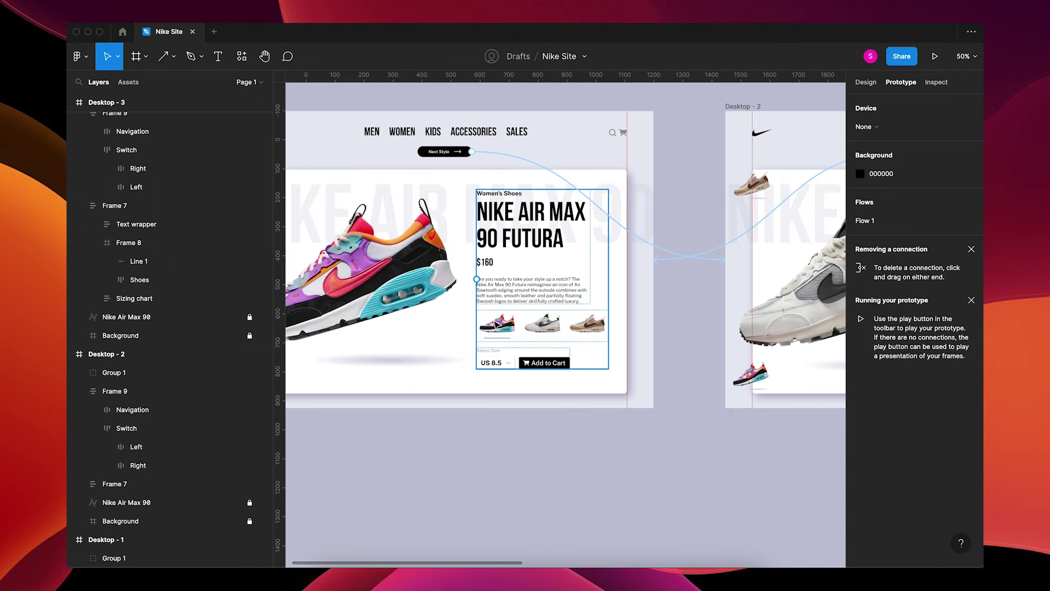
scroll(523, 342, right, 3)
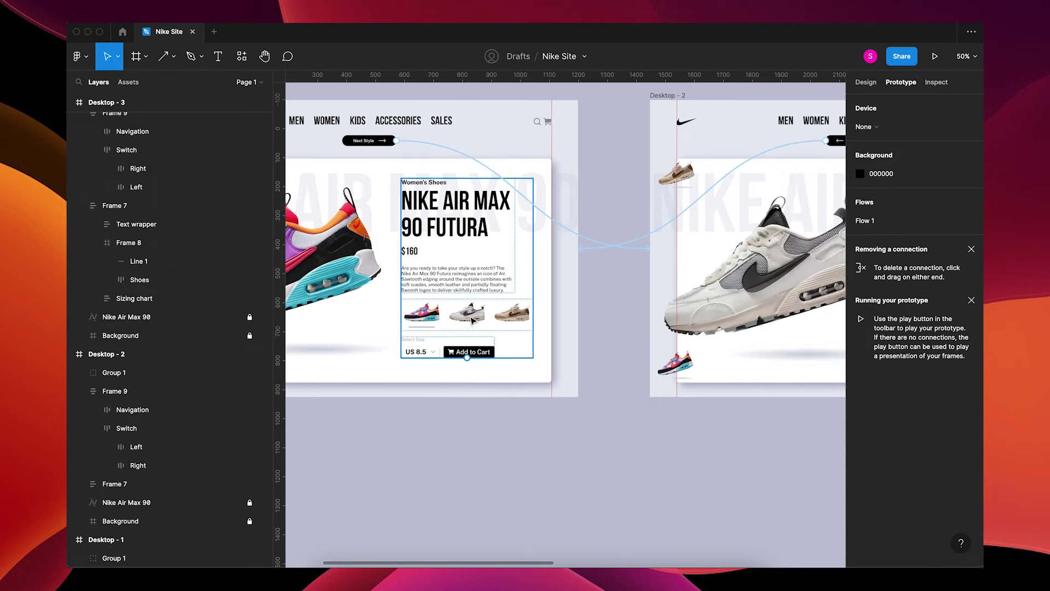
super+click(466, 311)
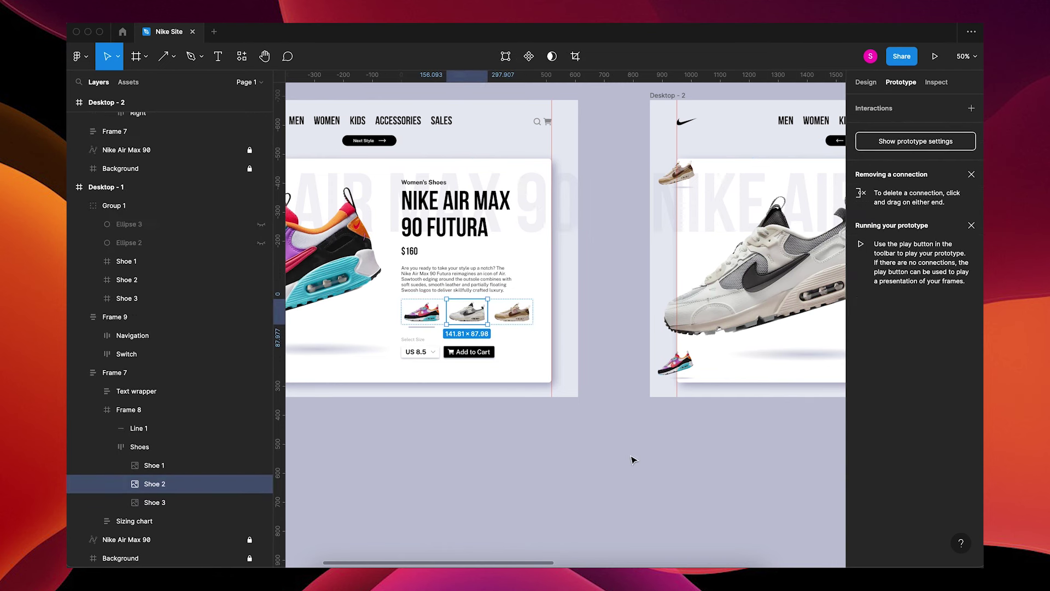
key(minus)
drag(652, 453, 514, 410)
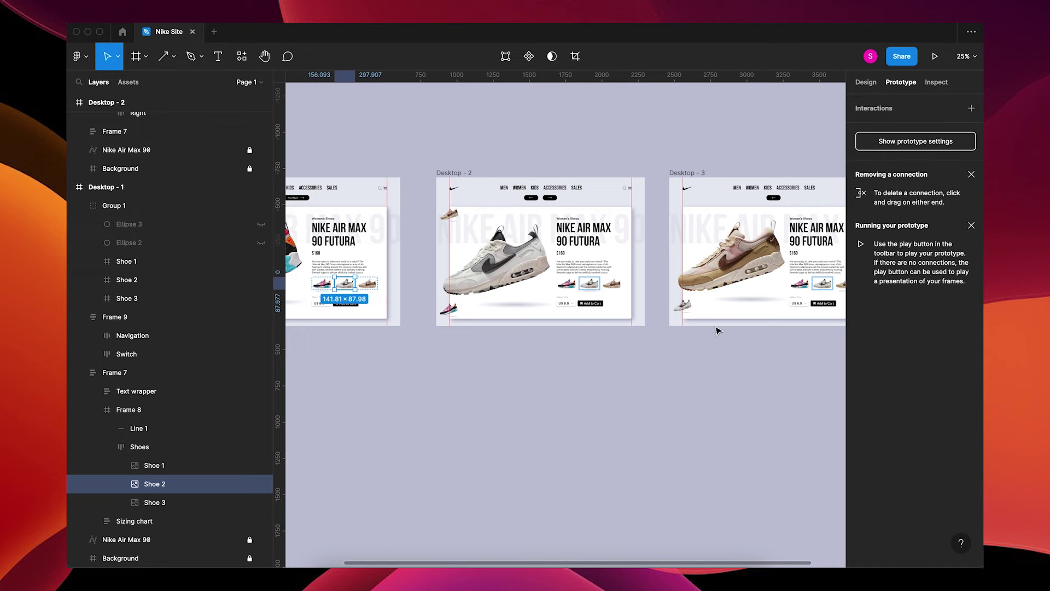
shift+click(826, 286)
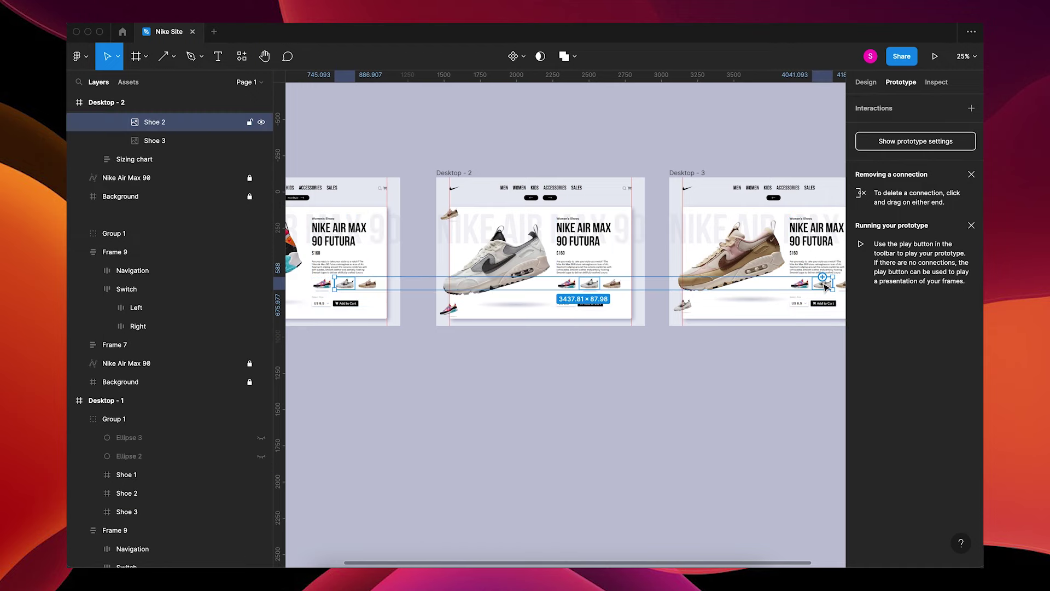
drag(822, 277, 647, 317)
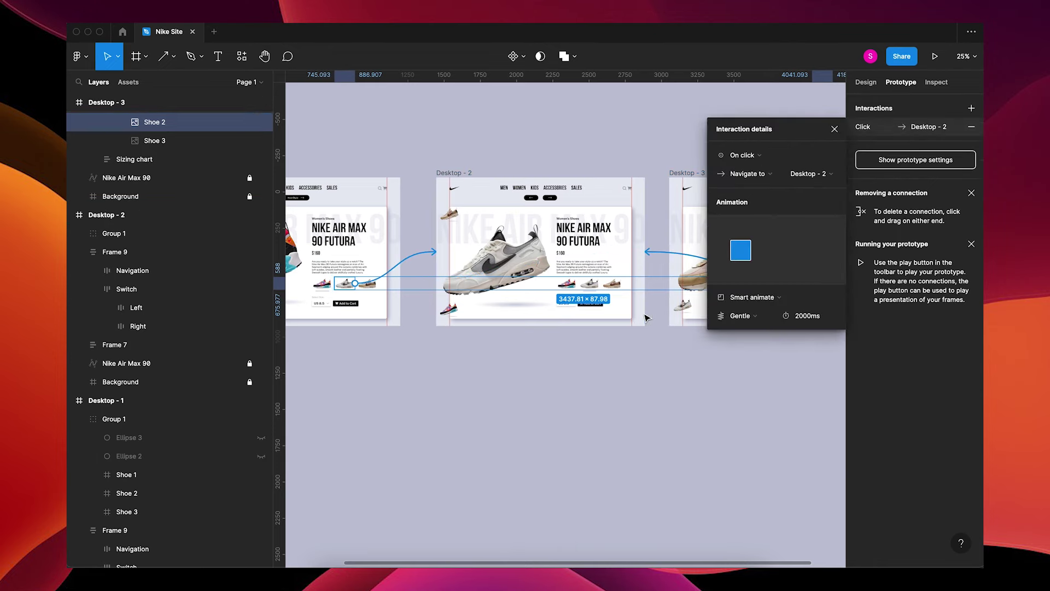
click(652, 396)
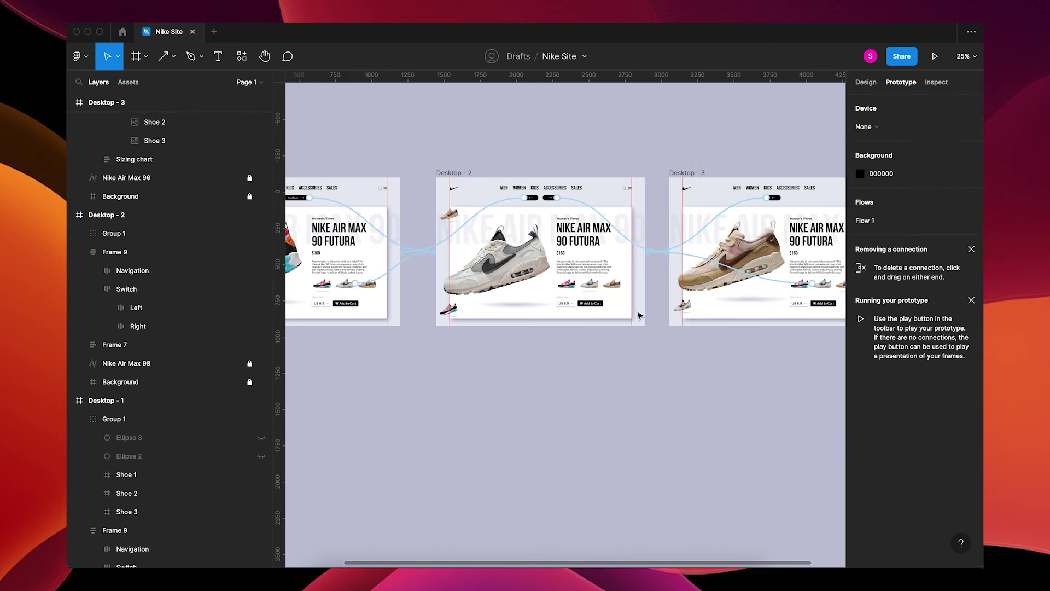
Connect the Shoe 3 thumbnails in Desktop - 1 and Desktop - 2 to Desktop - 3 on click, with Smart animate, Gentle, 2000 ms.
click(617, 289)
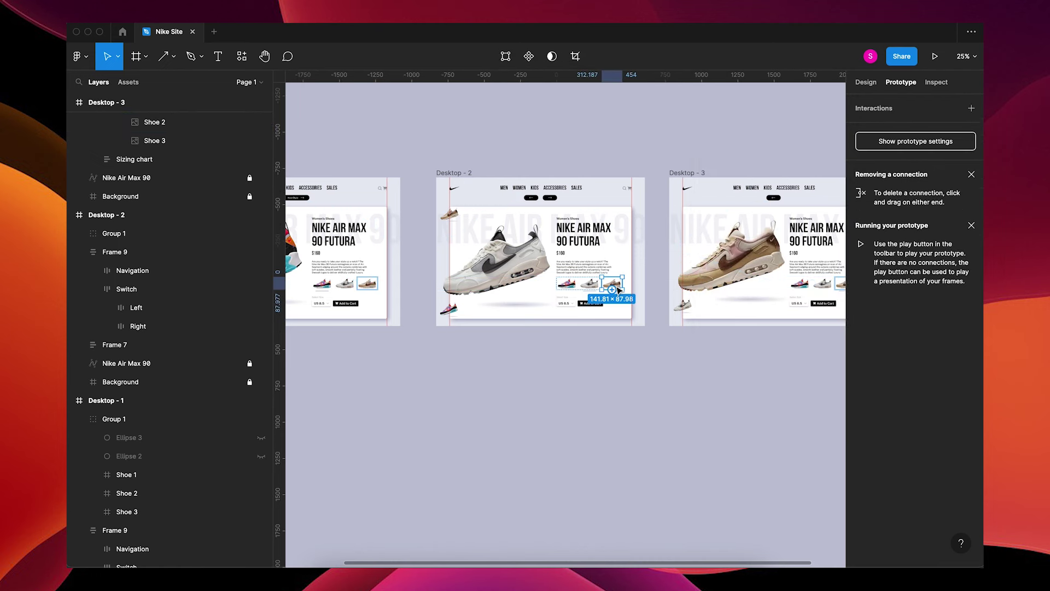
shift+click(377, 286)
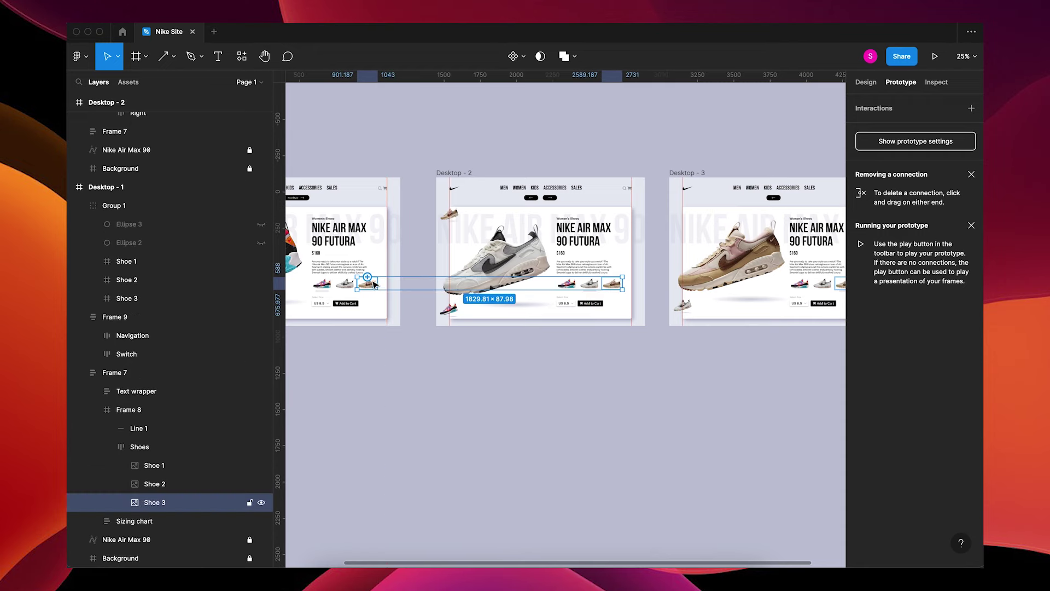
drag(368, 278, 674, 294)
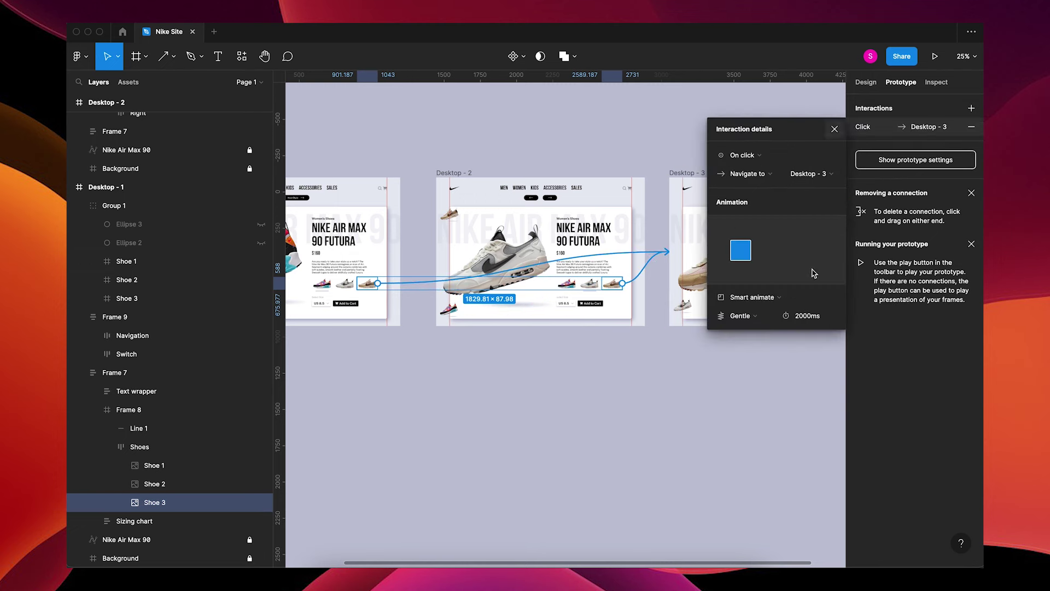
key(Escape)
Connect the Shoe 1 thumbnails in Desktop - 2 and Desktop - 3 to Desktop - 1 on click, with Smart animate, Gentle, 2000 ms.
click(808, 285)
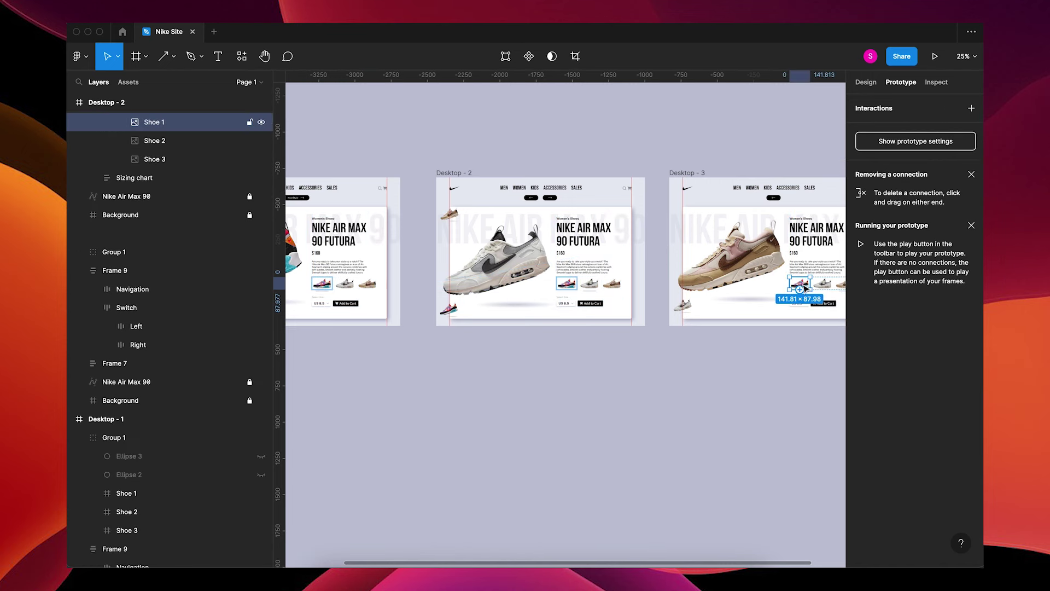
shift+click(568, 285)
drag(567, 290, 385, 296)
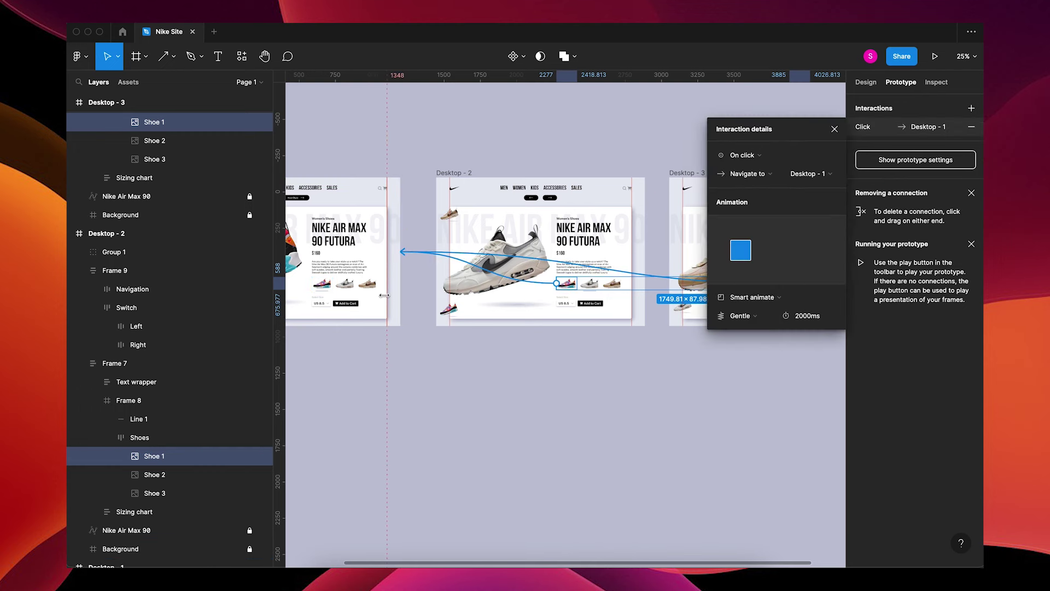
click(835, 132)
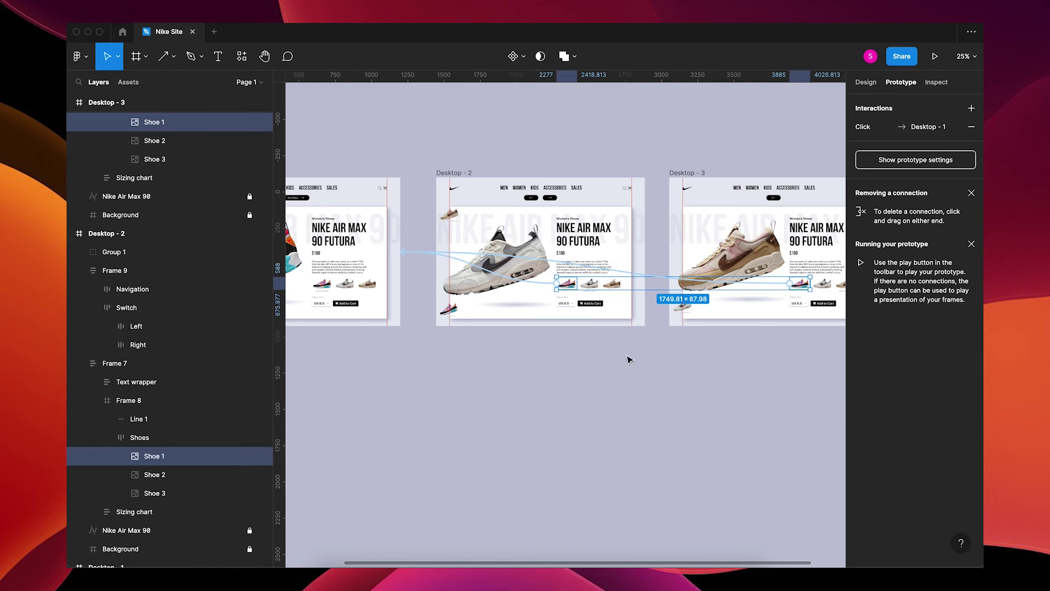
click(525, 407)
Connect the large Shoe 1 frame in Desktop - 1 to Desktop - 2 with an On drag trigger, Smart animate, Gentle, 2000 ms.
drag(564, 406, 663, 414)
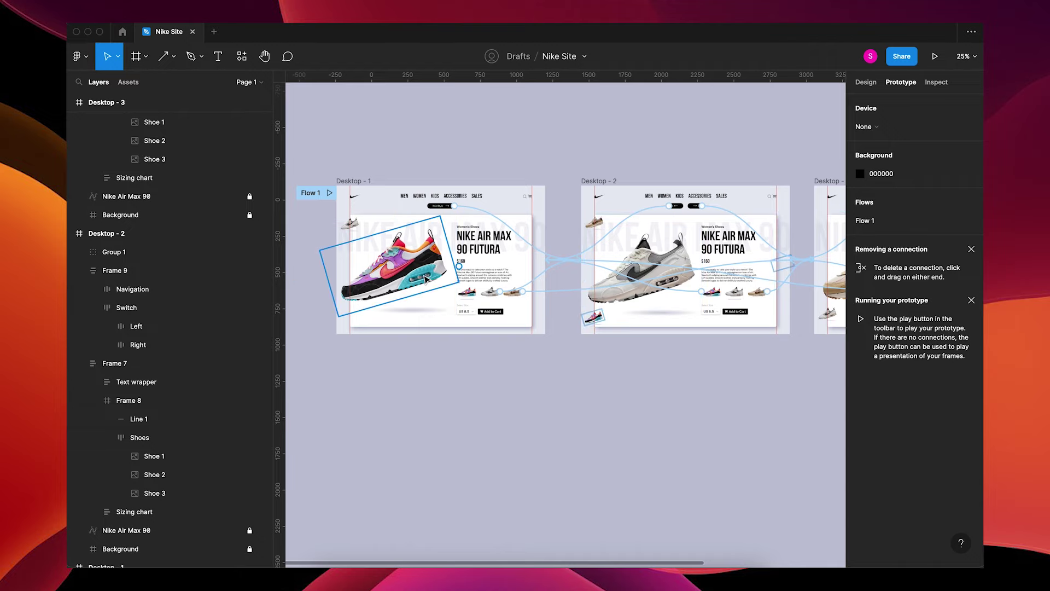
click(431, 311)
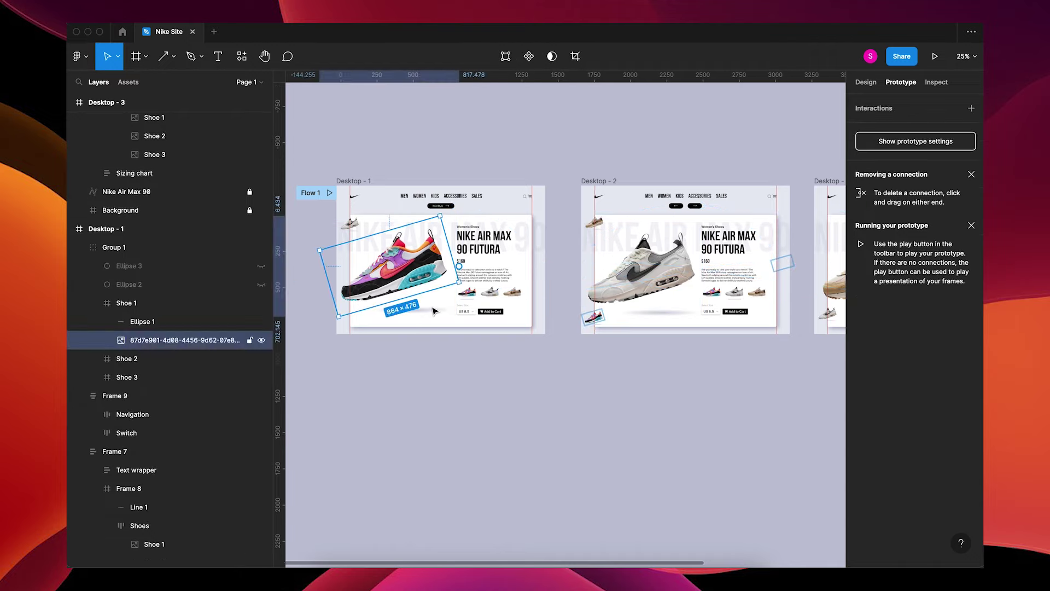
click(142, 305)
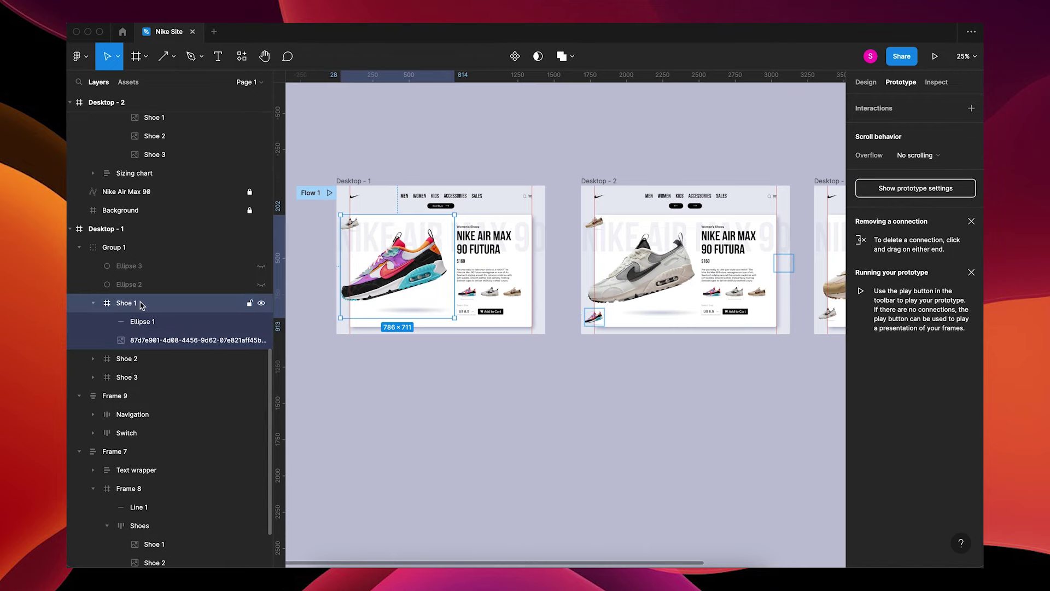
mouse_move(444, 283)
drag(455, 266, 586, 287)
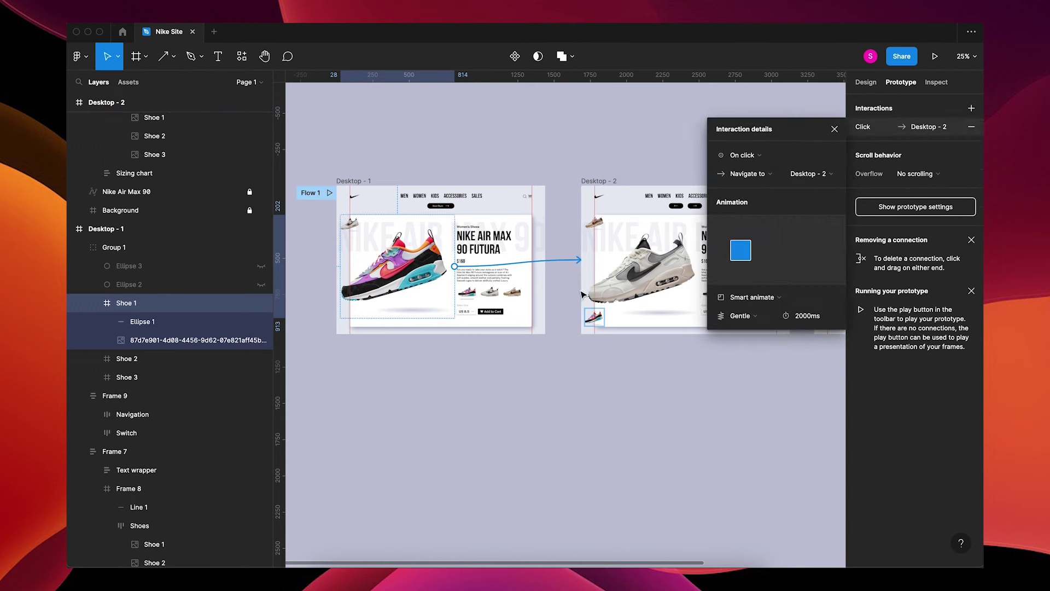
click(769, 157)
click(766, 167)
Connect the large Shoe 2 frame in Desktop - 2 back to Desktop - 1 with an On drag trigger.
scroll(727, 412, right, 2)
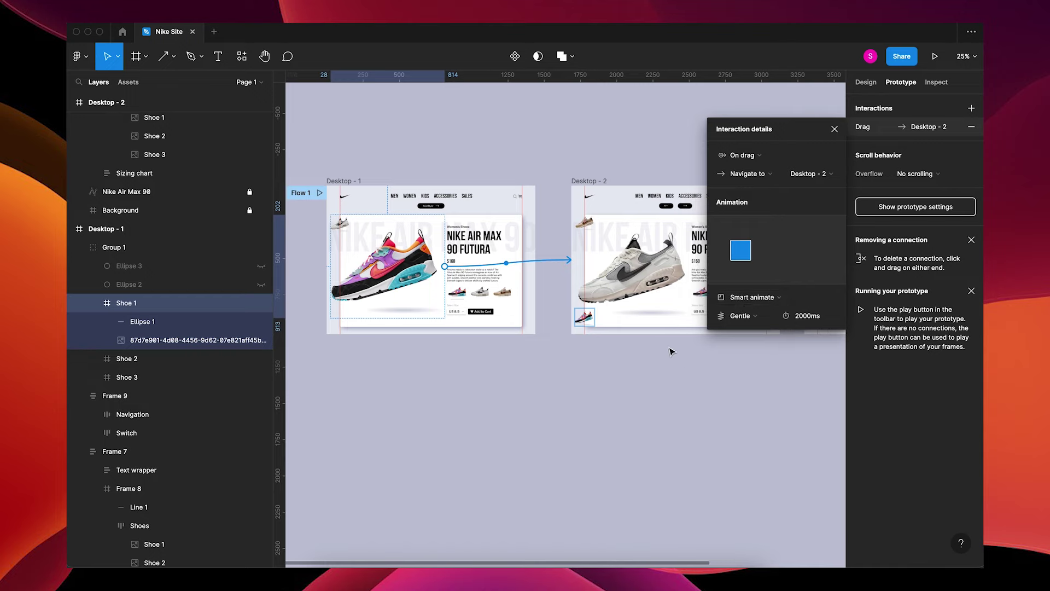
double_click(658, 295)
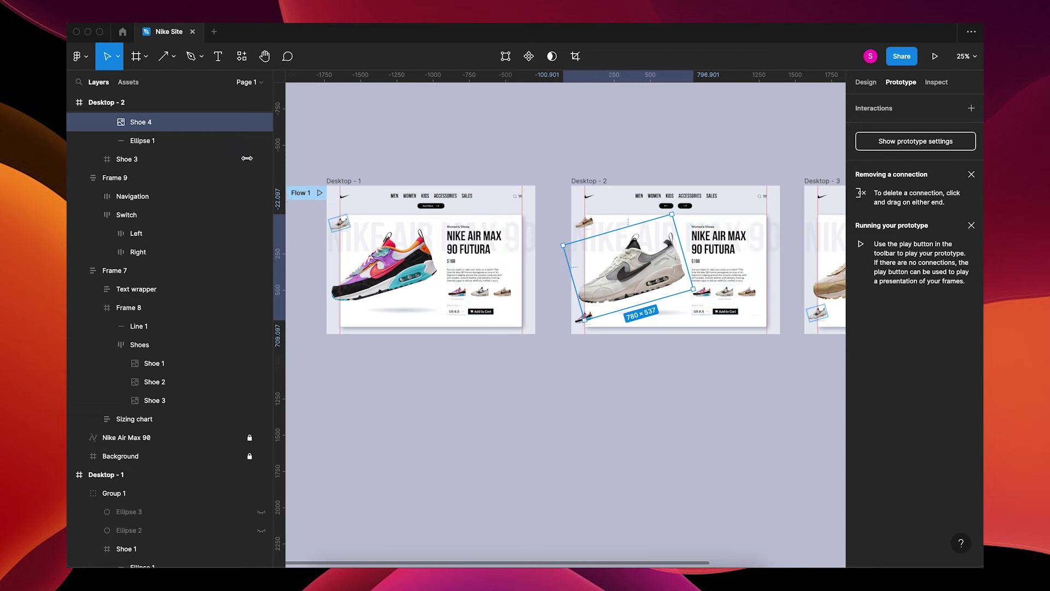
scroll(130, 158, up, 2)
click(130, 159)
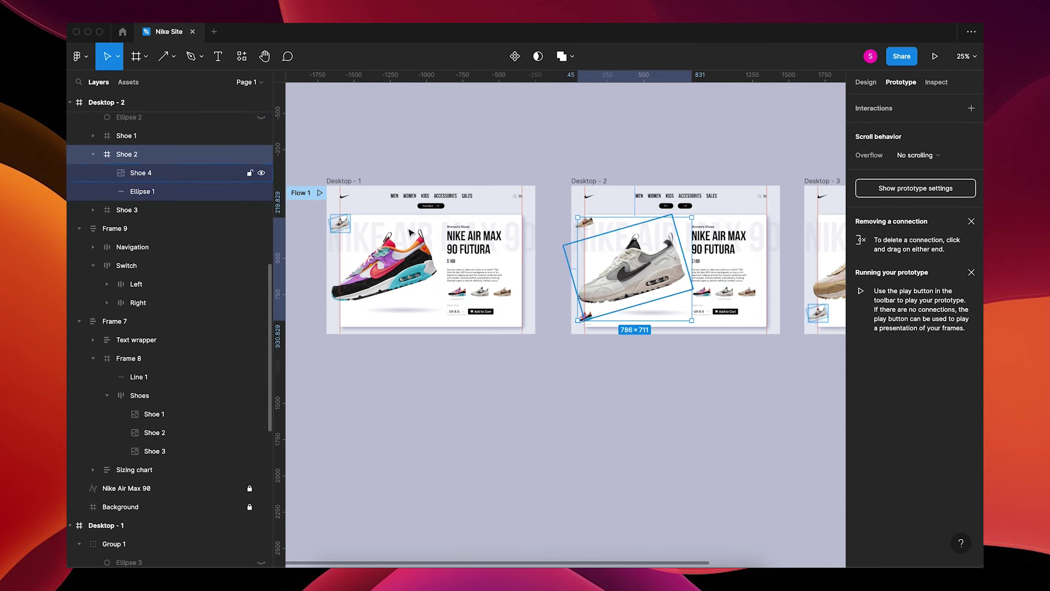
drag(579, 269, 531, 281)
click(744, 156)
click(750, 168)
click(710, 383)
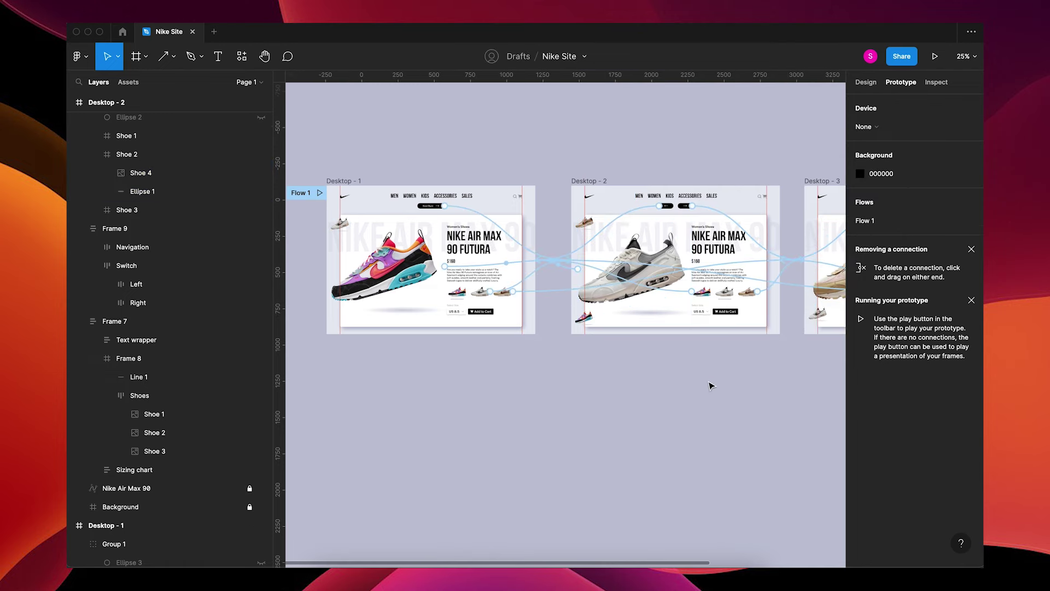
Add a second On drag connection from the large Shoe 2 frame to Desktop - 3, with Smart animate, Gentle, 2000 ms.
scroll(703, 385, right, 3)
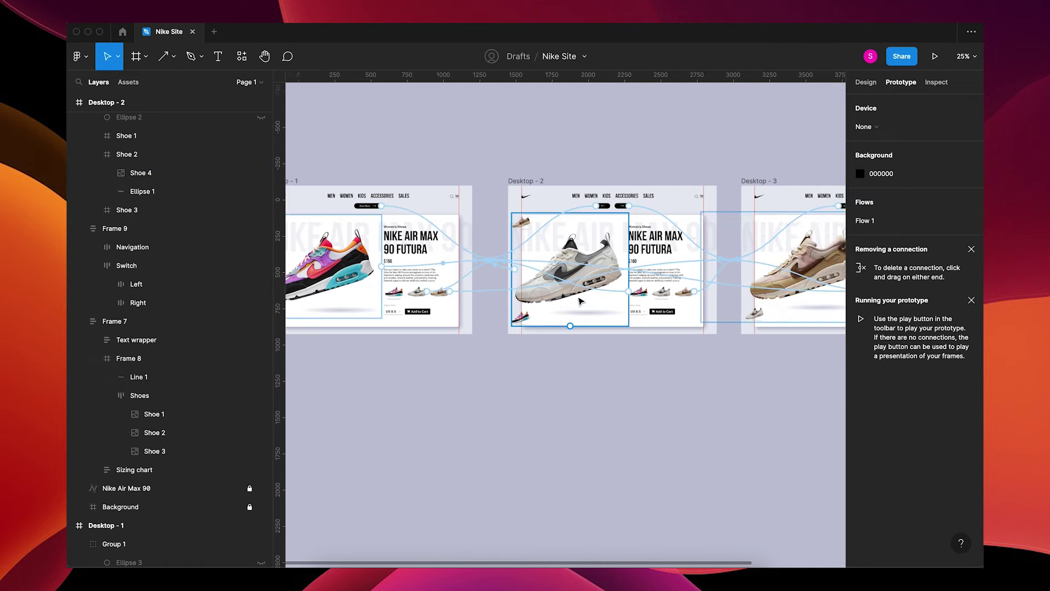
click(587, 256)
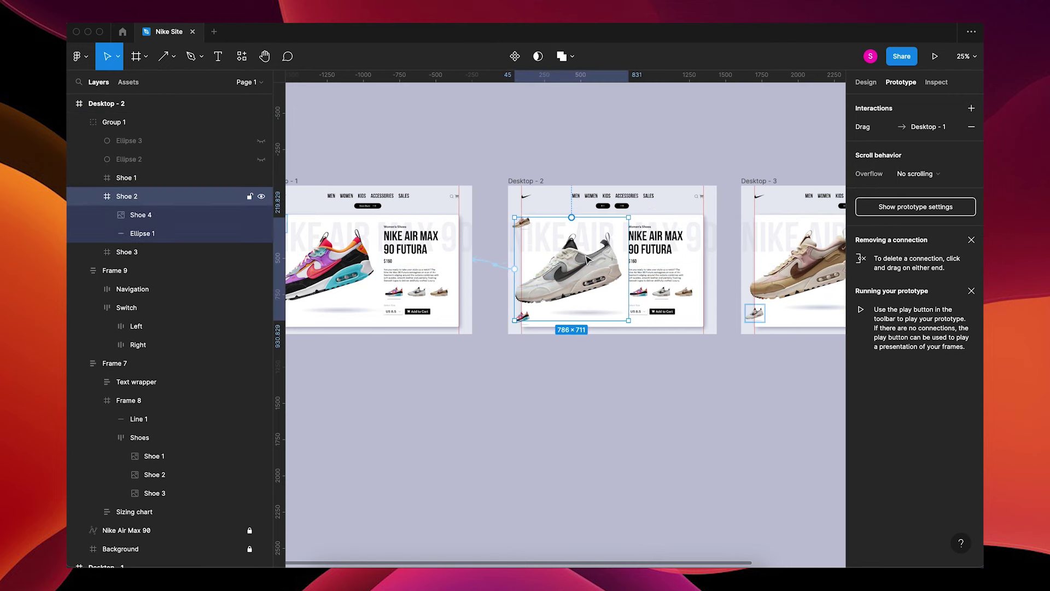
drag(629, 269, 762, 267)
click(745, 157)
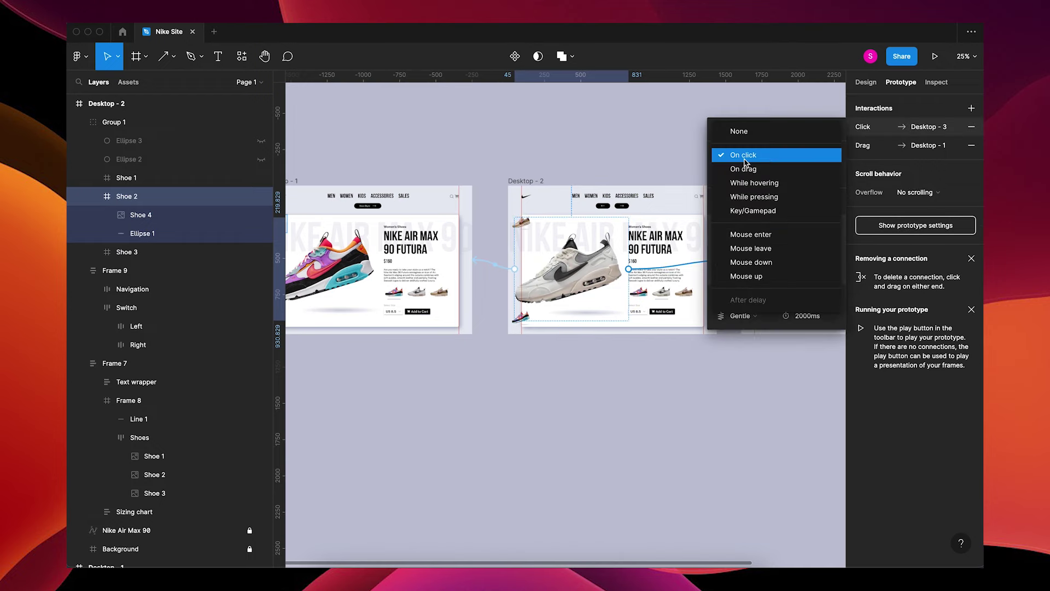
click(749, 171)
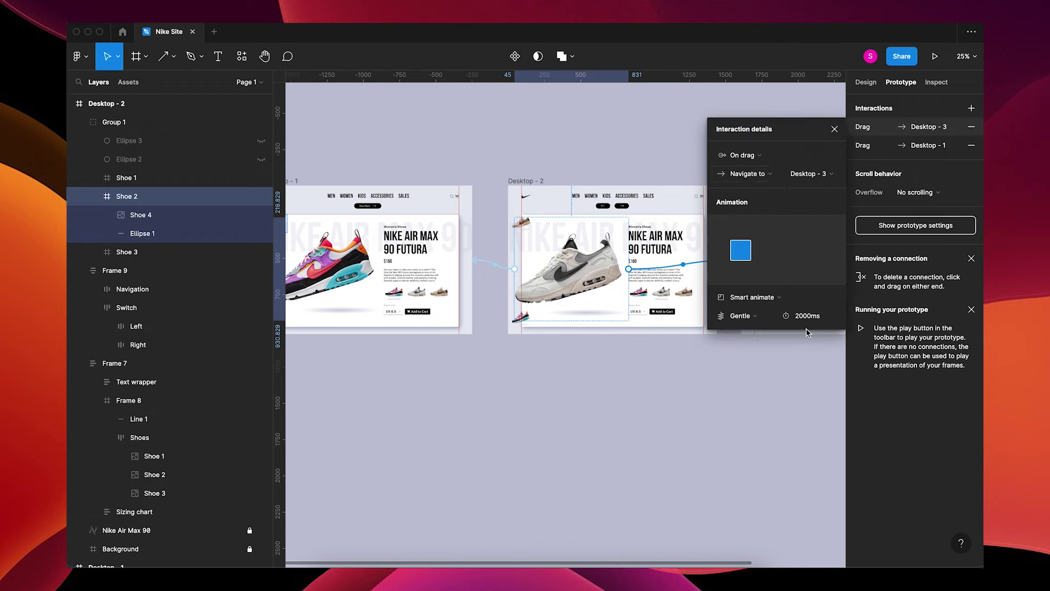
click(776, 380)
Connect the large Shoe 3 frame in Desktop - 3 to Desktop - 2 on click, with Smart animate, Gentle, 2000 ms.
scroll(763, 375, right, 5)
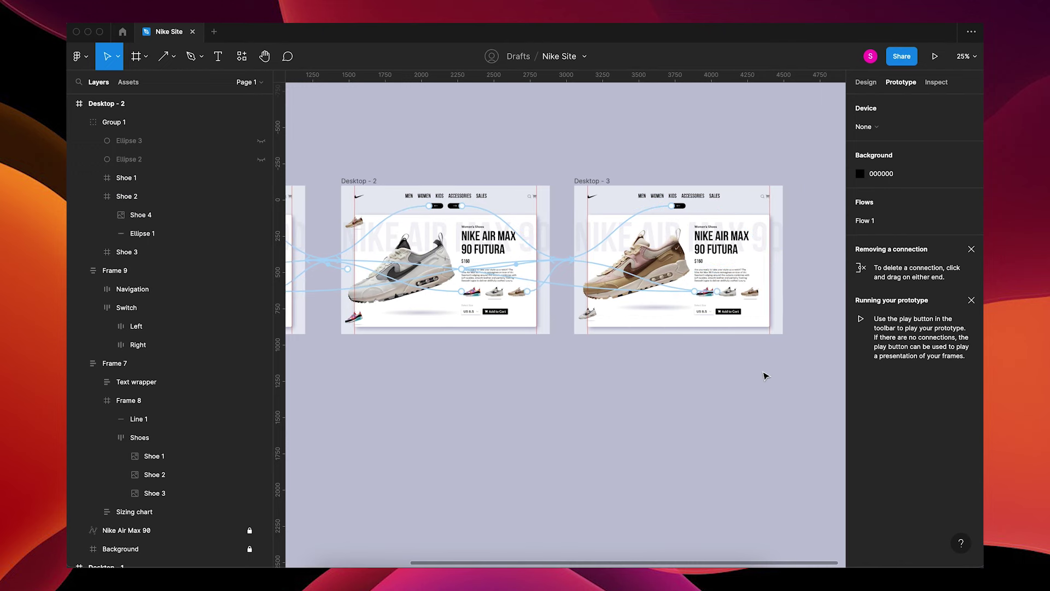
click(670, 271)
mouse_move(584, 270)
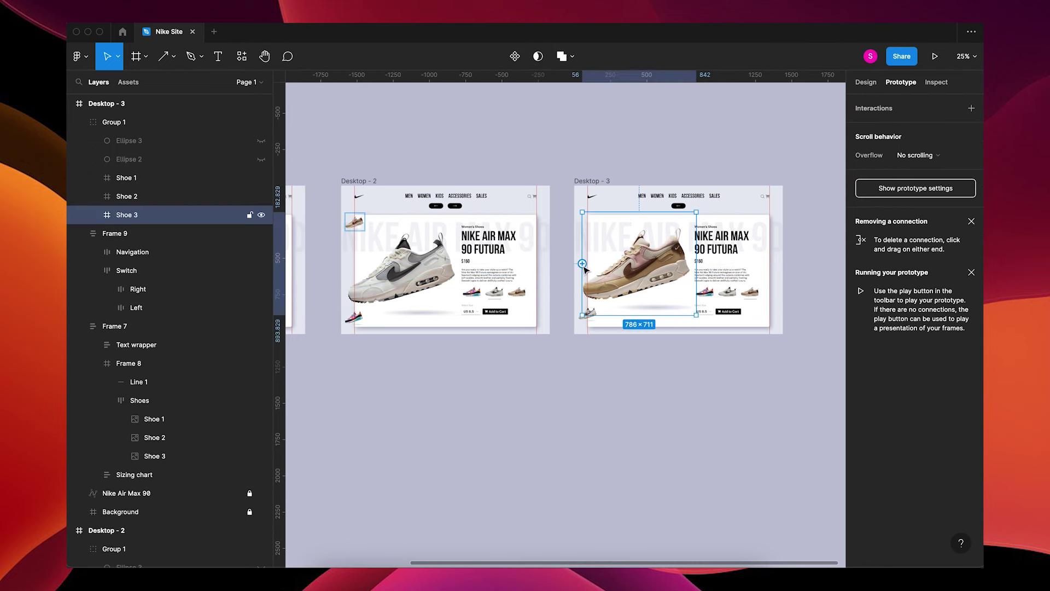
drag(583, 265, 532, 274)
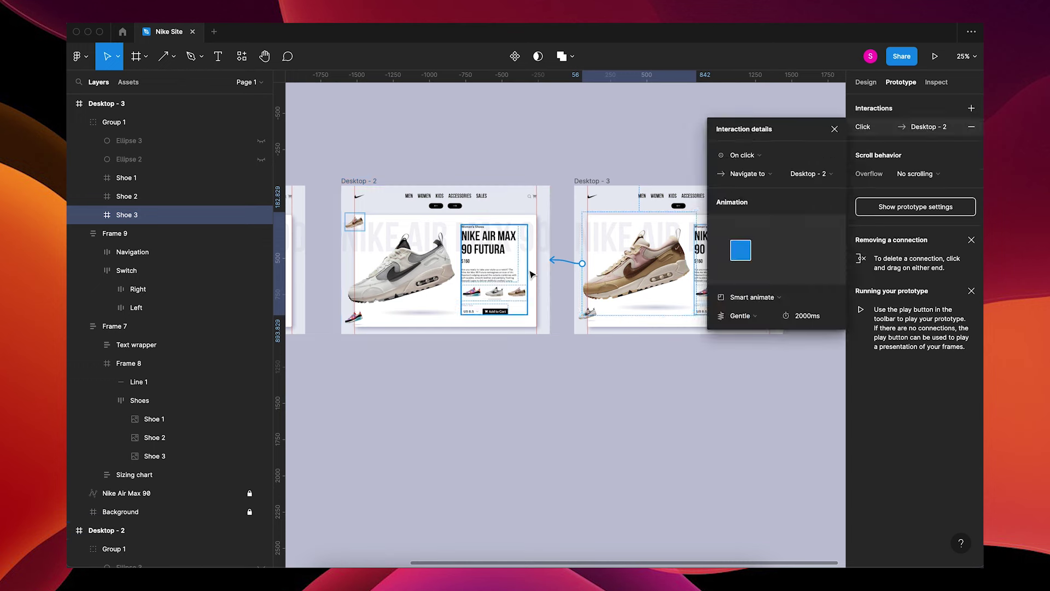
click(613, 417)
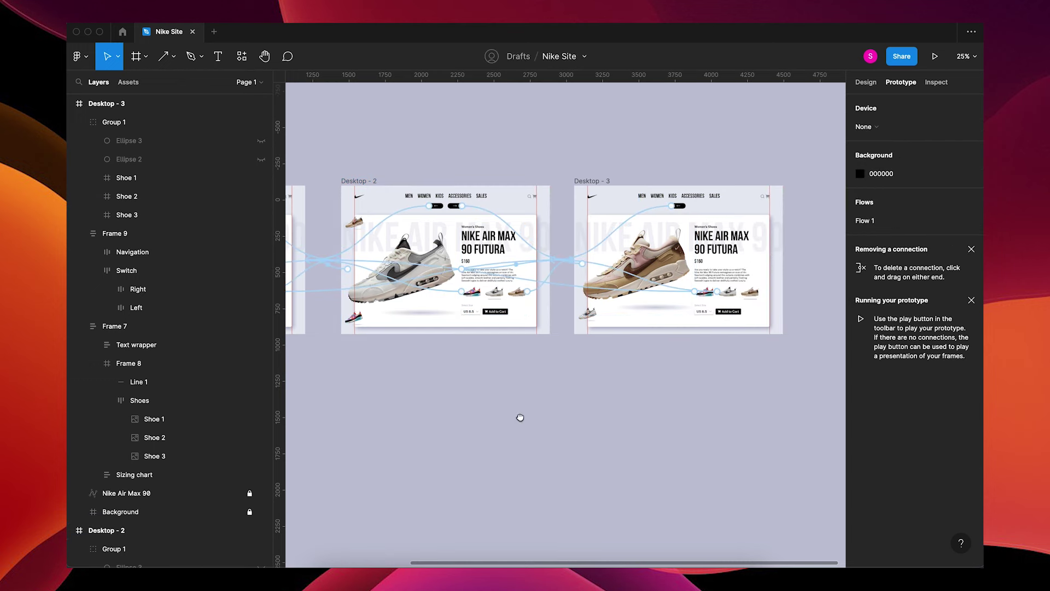
Play the prototype starting from the Desktop - 1 frame.
drag(520, 417, 625, 414)
drag(469, 404, 493, 400)
drag(654, 406, 755, 419)
click(344, 188)
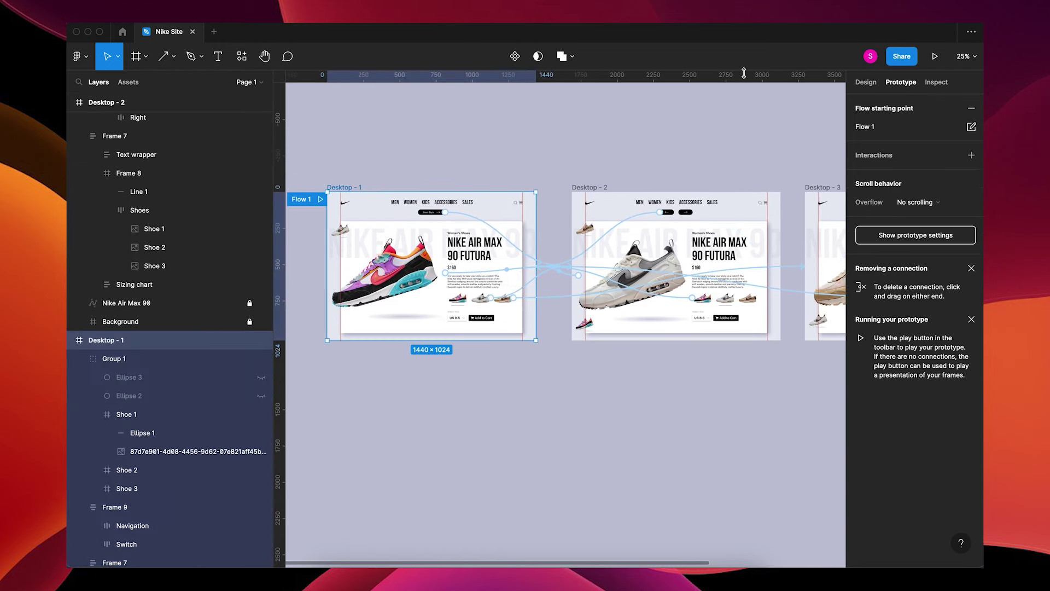
click(935, 55)
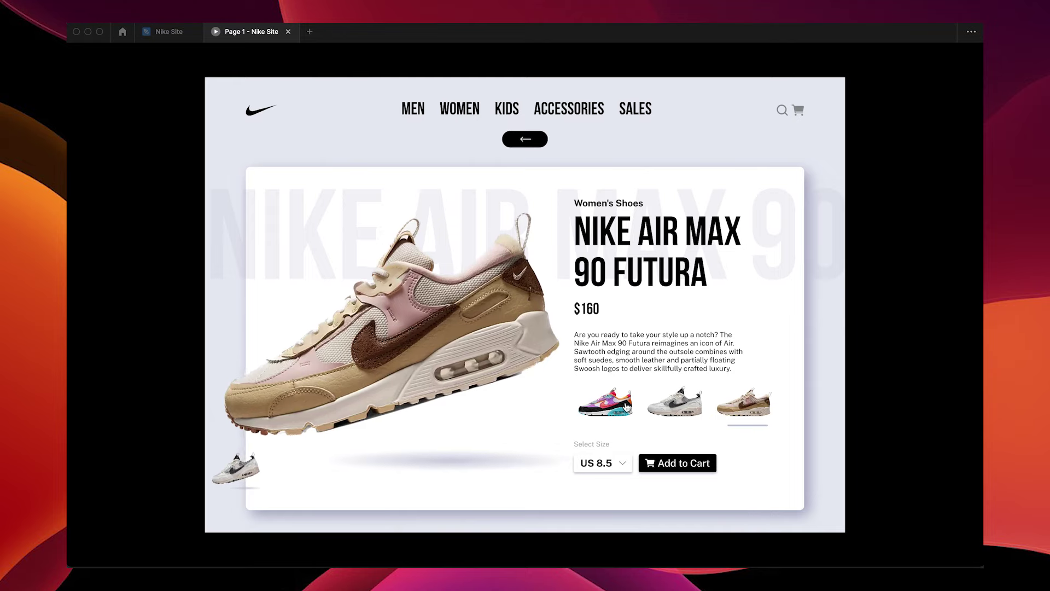
Test the prototype's transitions by switching between the multicolour, white and tan shoes with the thumbnails and the back arrows.
click(627, 406)
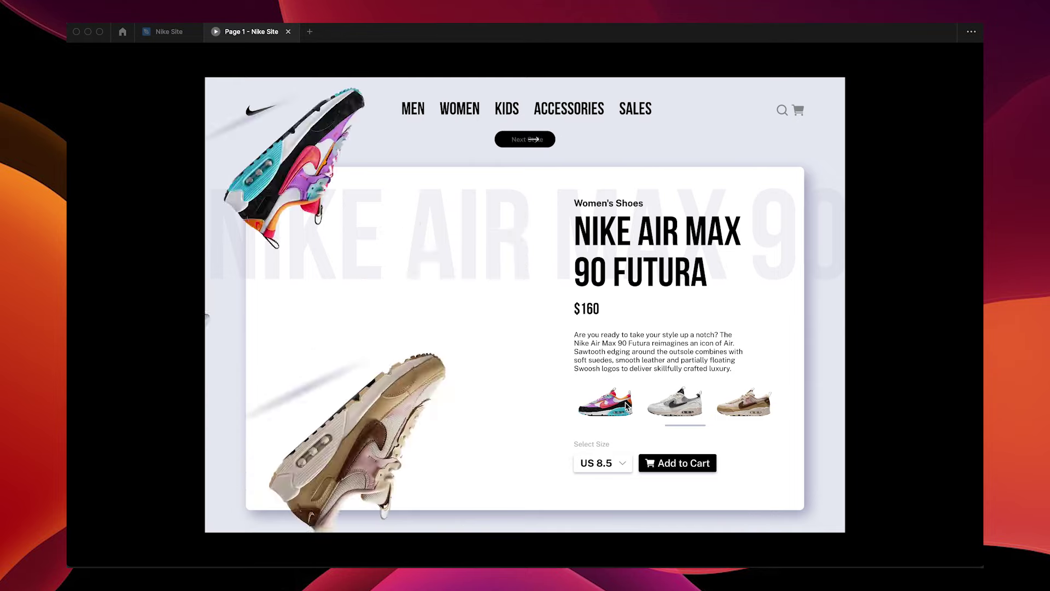
click(690, 405)
click(734, 407)
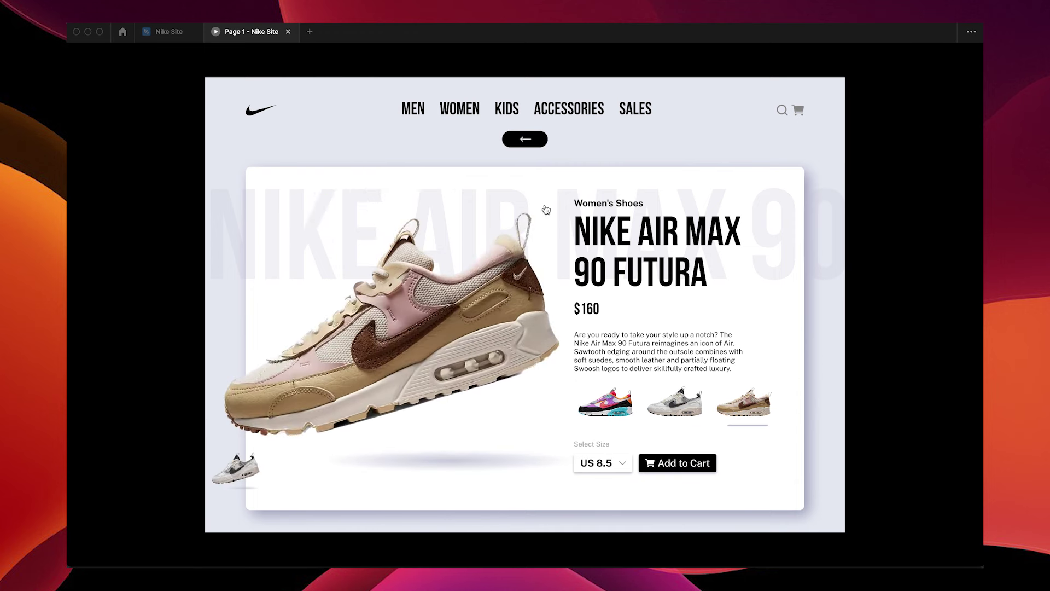
click(529, 144)
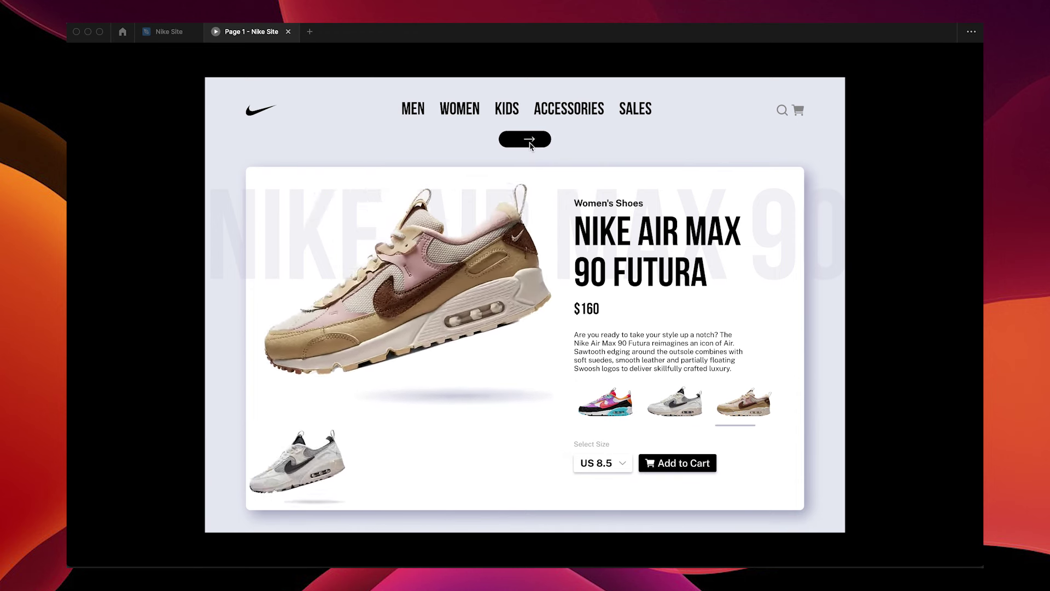
click(619, 406)
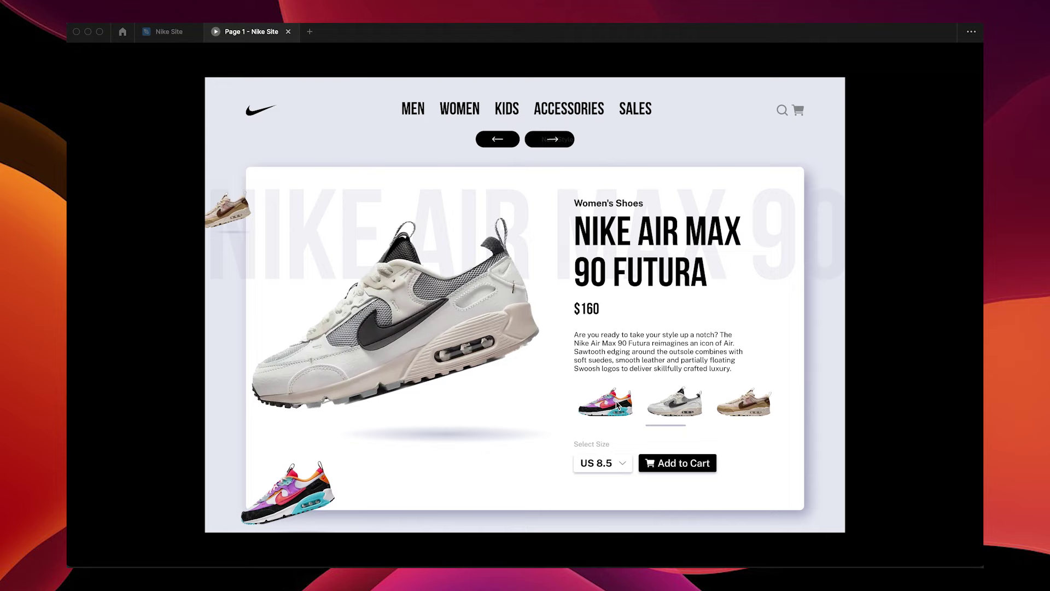
click(725, 409)
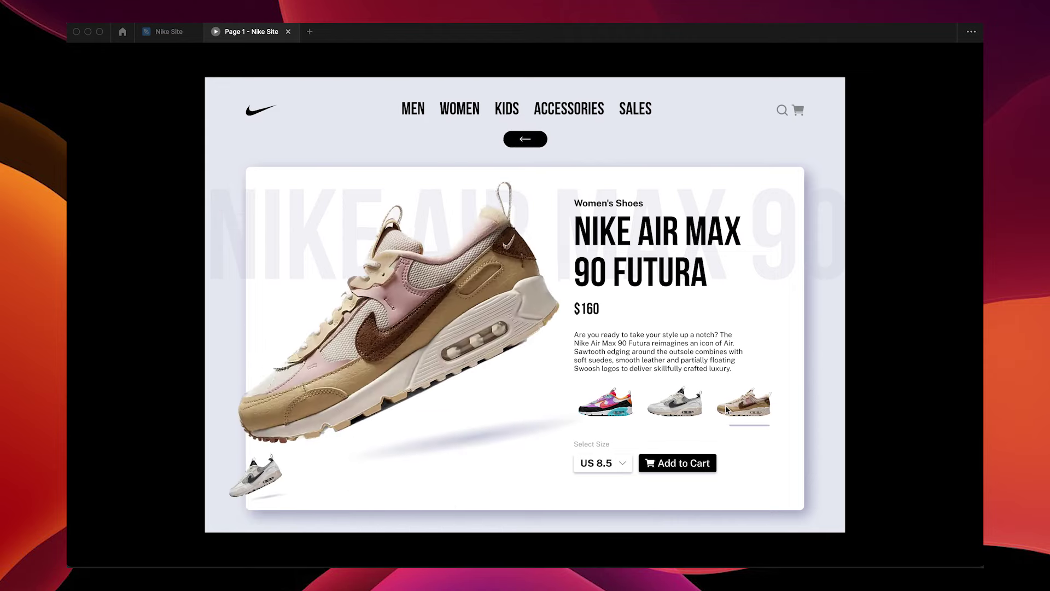
click(602, 414)
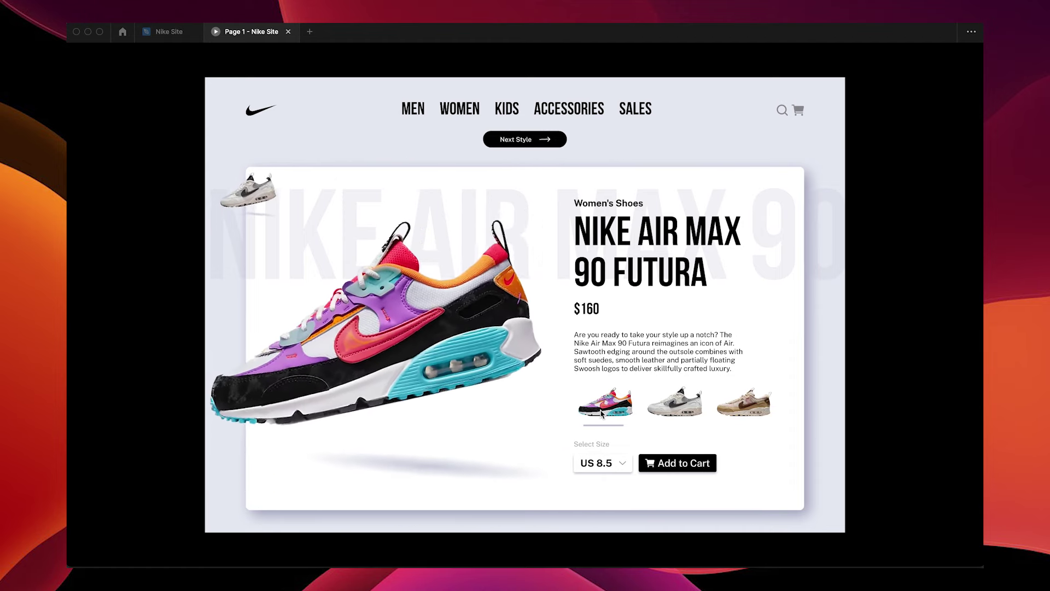
click(676, 413)
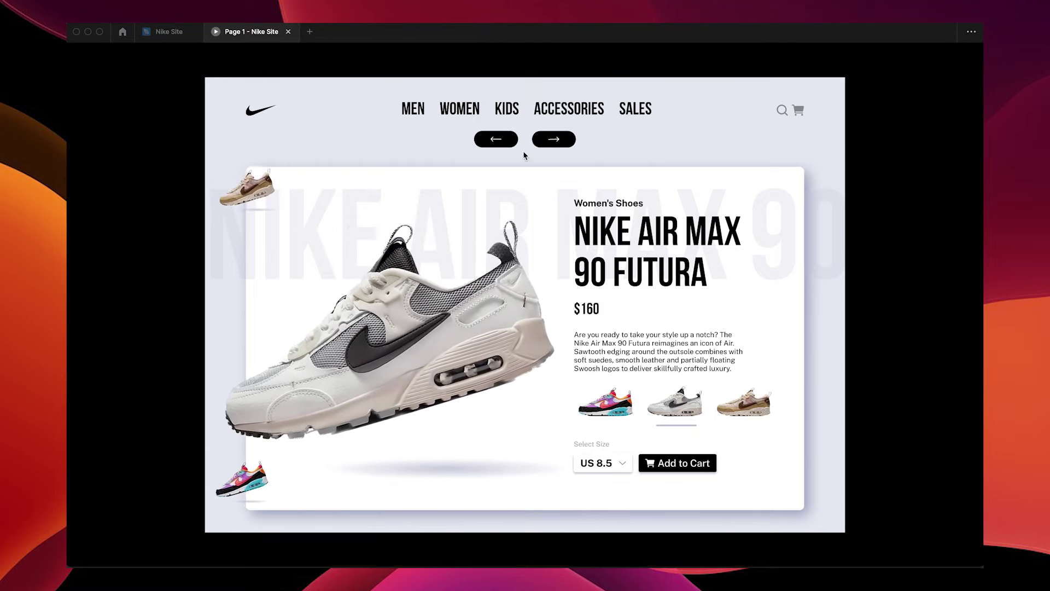
click(505, 141)
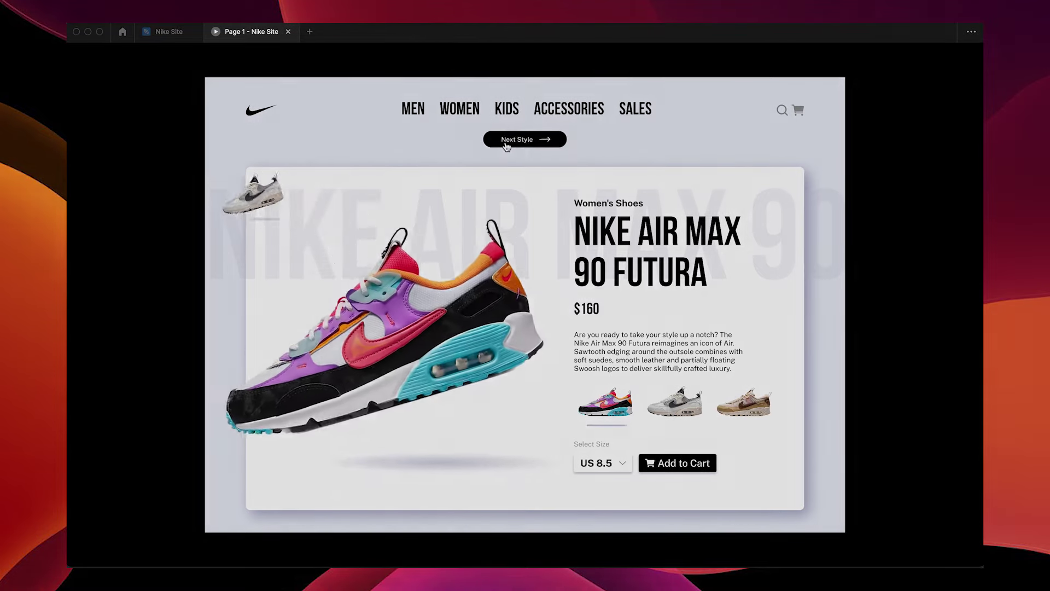